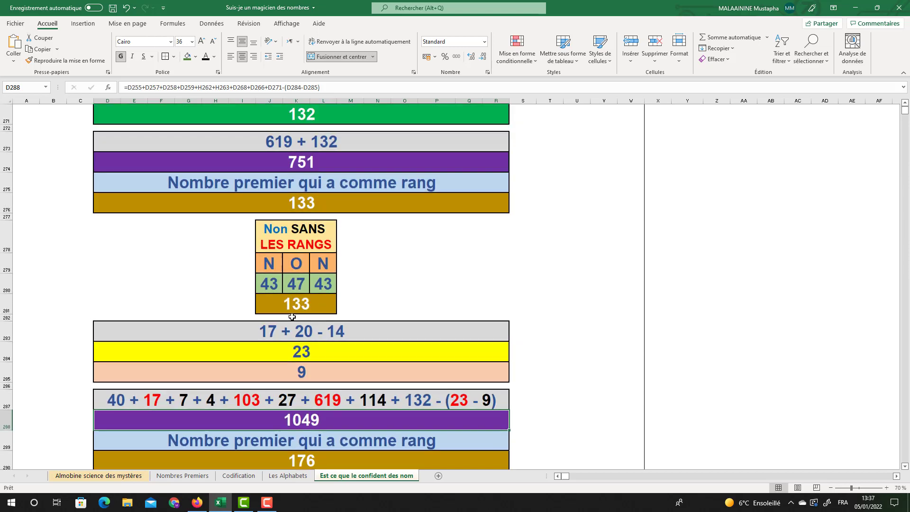
# - Examine the Somme Chiffres 1, 2 and 3 formulas under Cos (2320) and Cos (3234), including the 3, 2, 1 cells
pyautogui.click(298, 215)
pyautogui.scroll(-12, 297, 215)
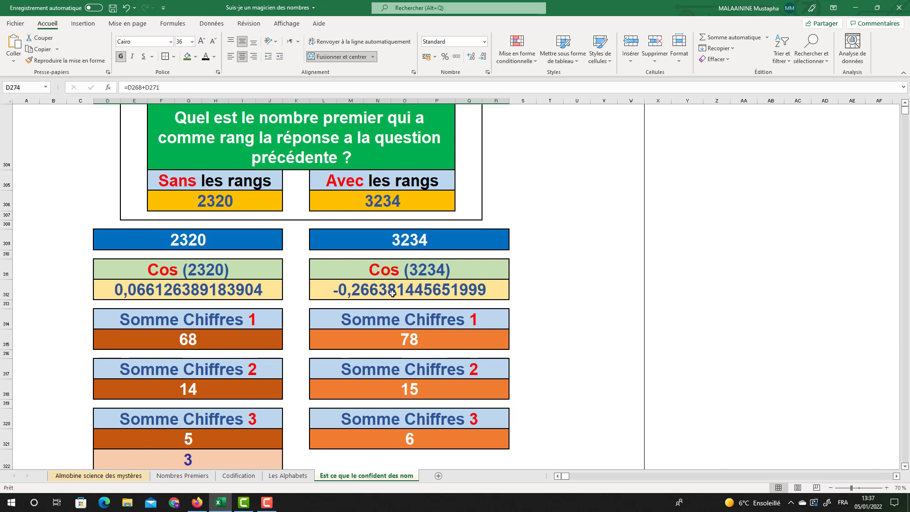
pyautogui.doubleClick(175, 337)
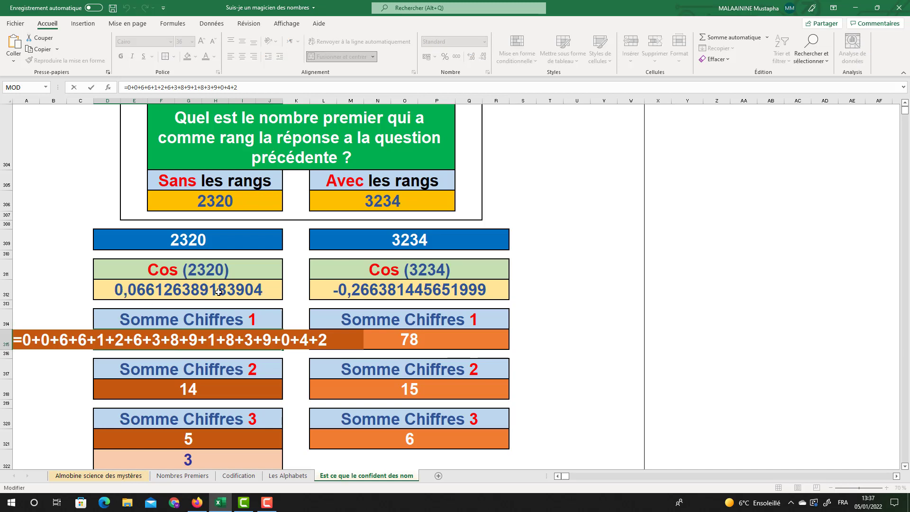
pyautogui.press('Return')
pyautogui.click(394, 335)
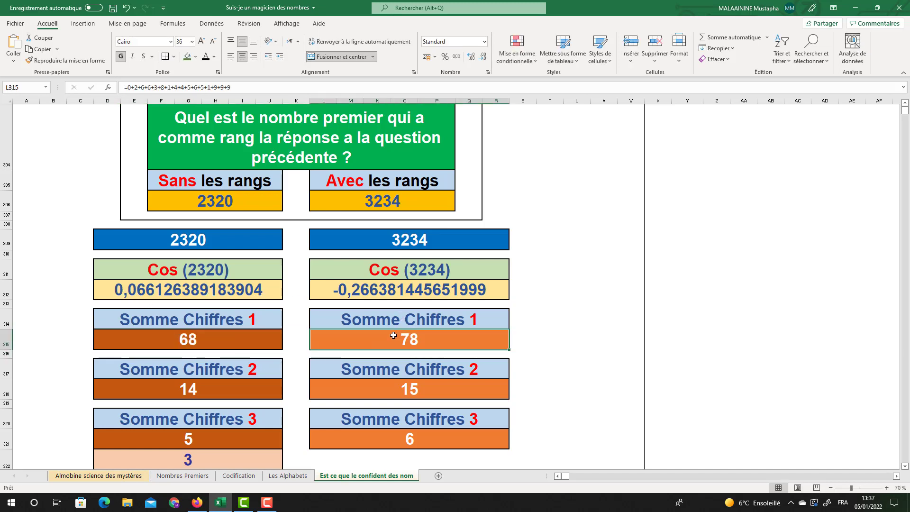
pyautogui.click(185, 343)
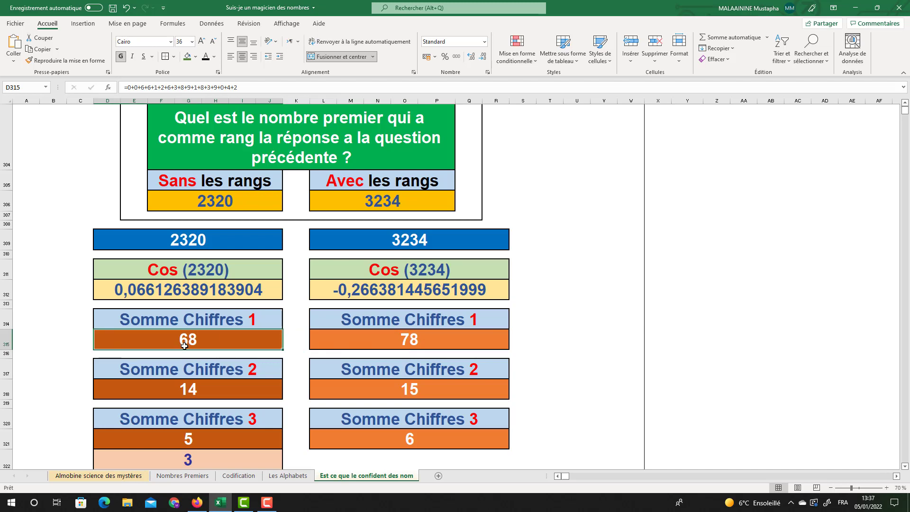
pyautogui.click(185, 389)
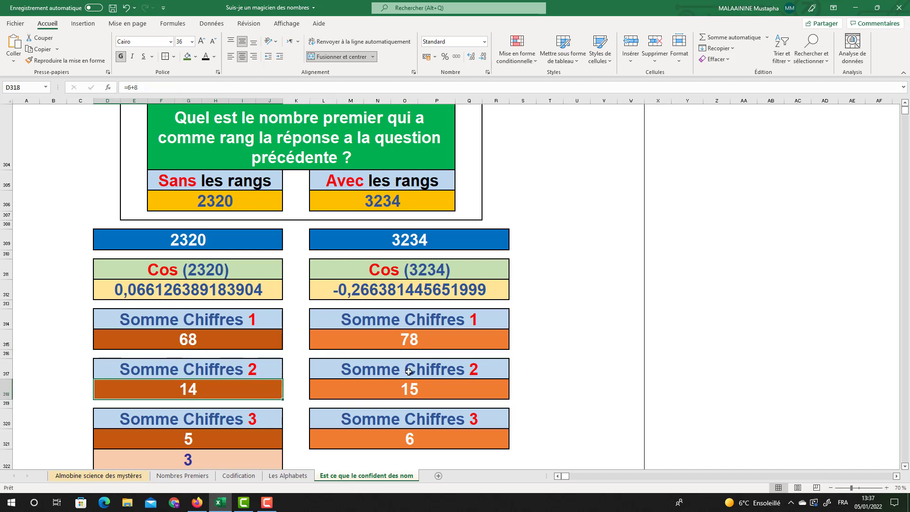
pyautogui.click(406, 392)
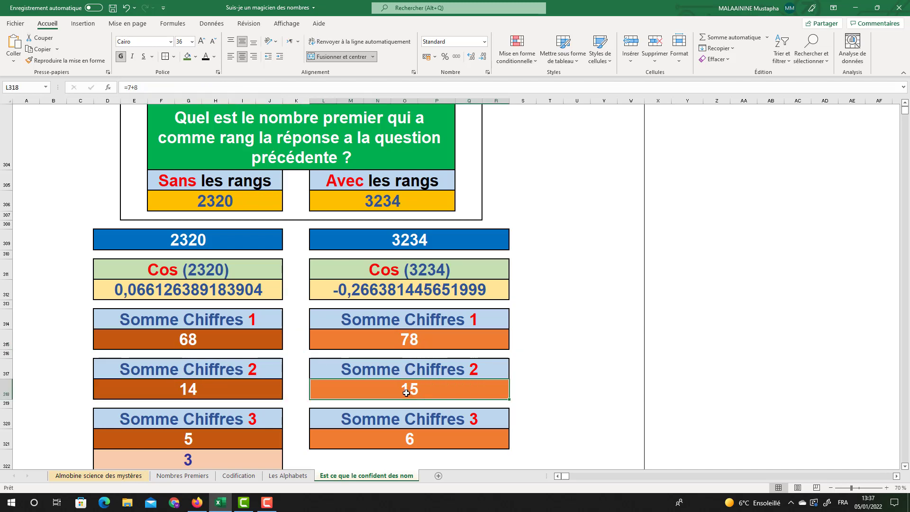
pyautogui.click(192, 441)
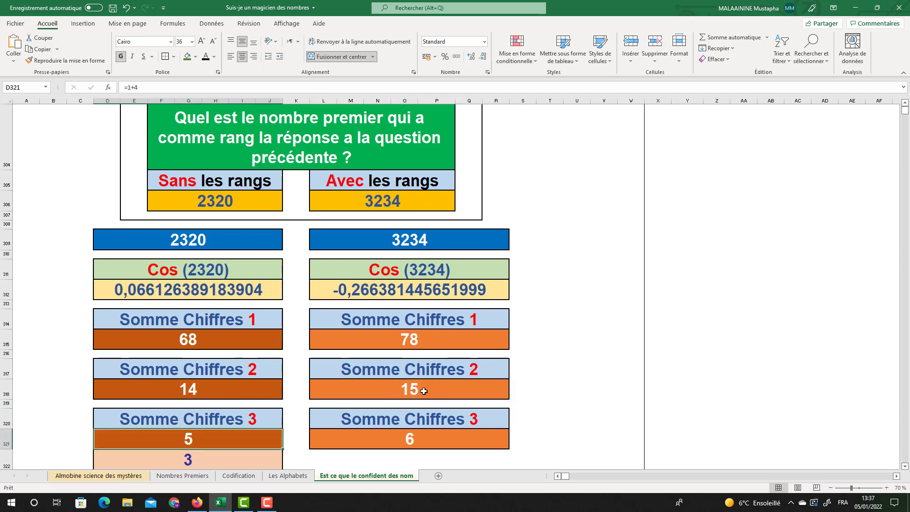
pyautogui.scroll(-1, 424, 391)
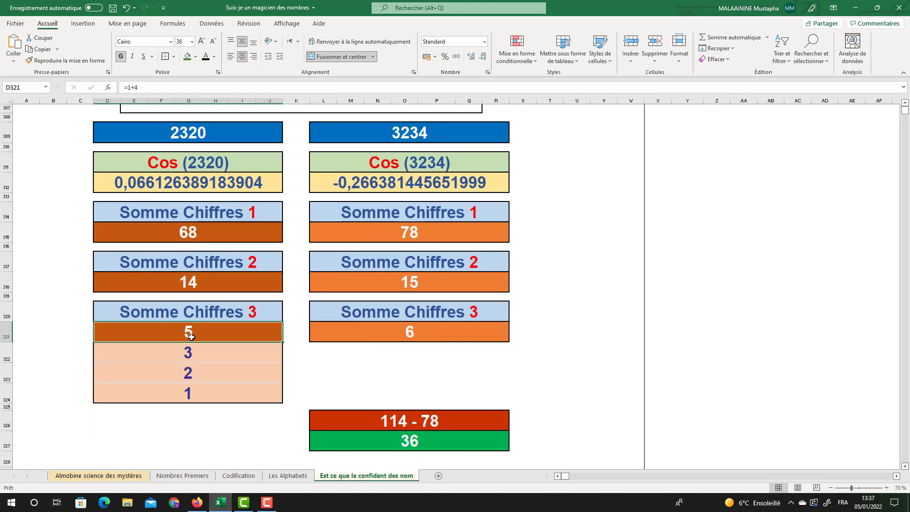
pyautogui.click(185, 359)
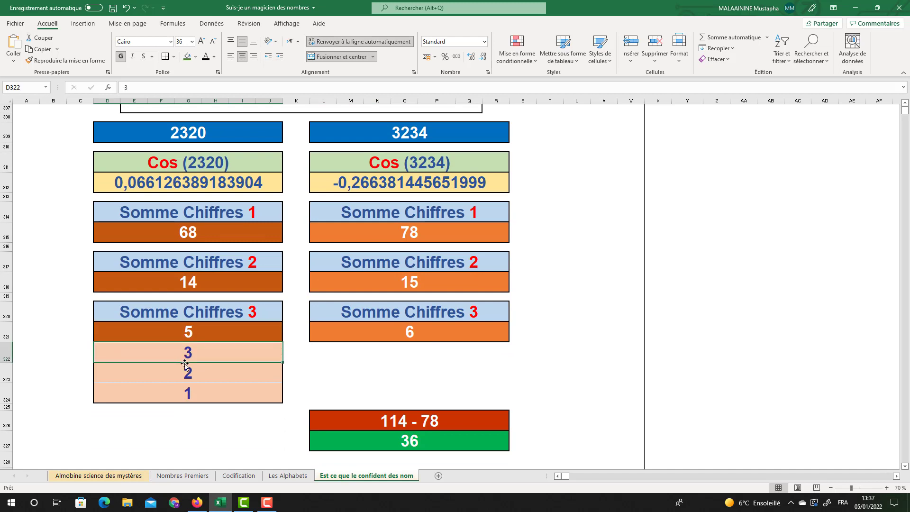
pyautogui.click(185, 377)
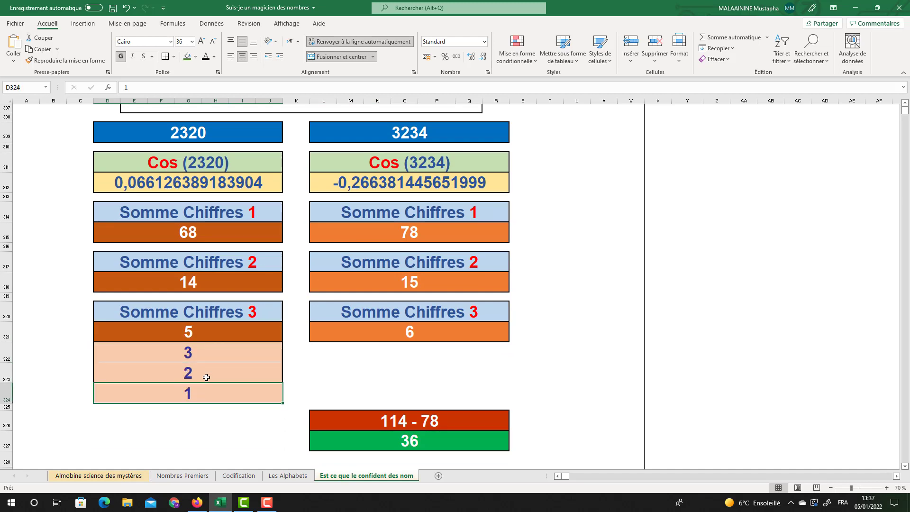
# - Review both digit-sum columns and check the formula behind the 114 - 78 subtraction
pyautogui.moveTo(374, 178); pyautogui.dragTo(378, 436)
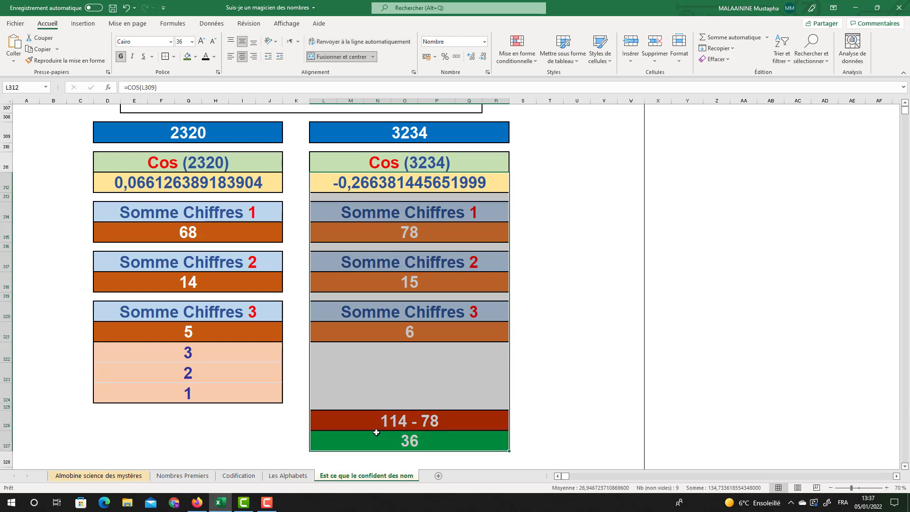
pyautogui.moveTo(202, 207); pyautogui.dragTo(196, 406)
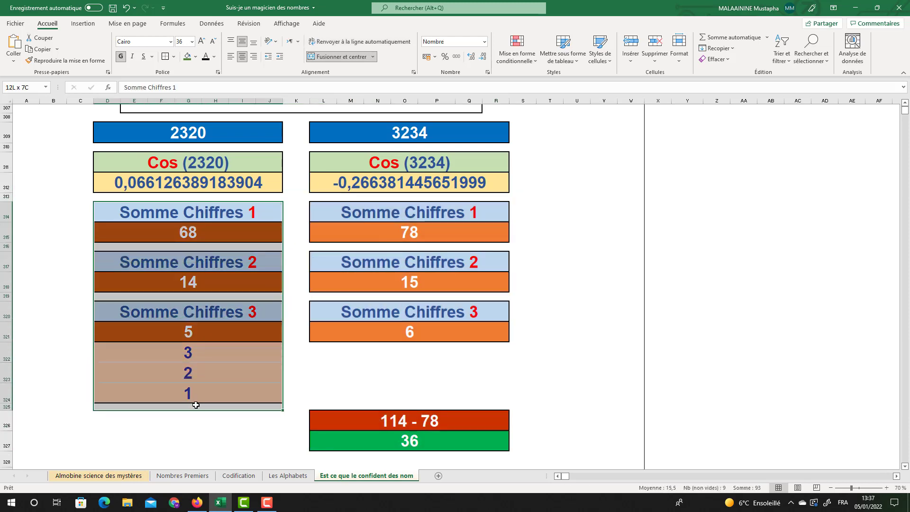
pyautogui.scroll(-1, 197, 392)
pyautogui.click(412, 194)
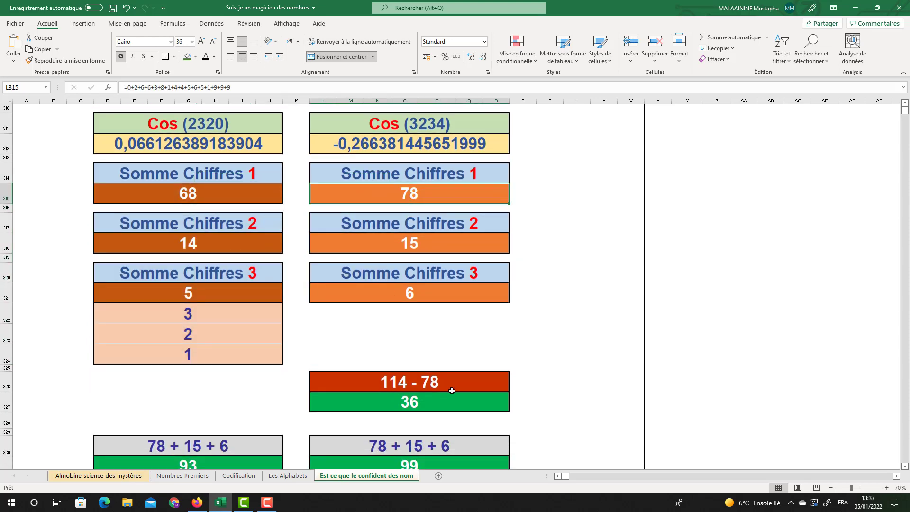
pyautogui.scroll(-1, 394, 218)
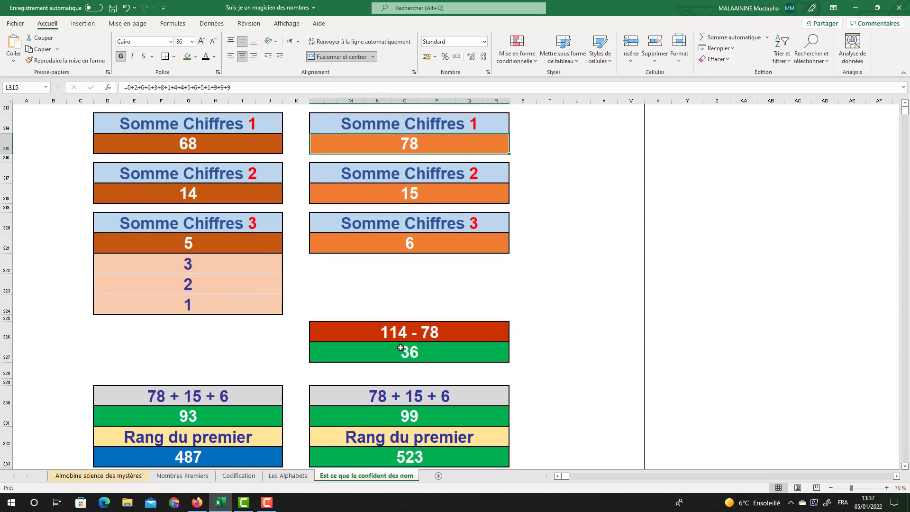
pyautogui.click(401, 349)
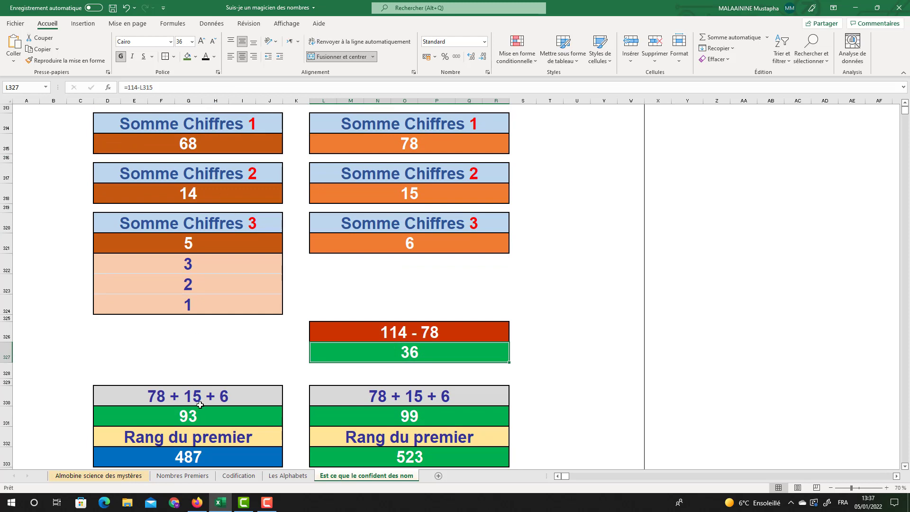
# - Check the total under the Cos (2320) column and replace the expression above it with 68 + 14 + 5 + 3 + 2 + 1
pyautogui.click(185, 399)
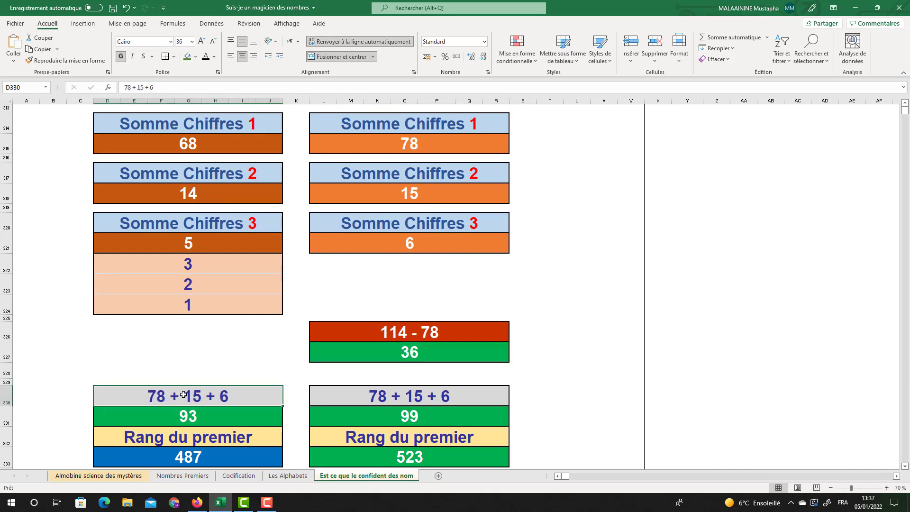
pyautogui.doubleClick(185, 421)
pyautogui.press('Return')
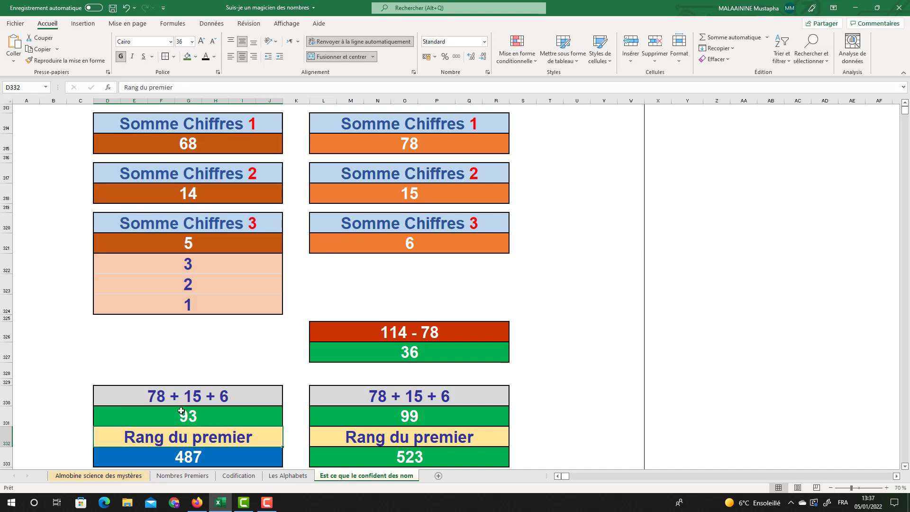
pyautogui.click(180, 401)
pyautogui.write('6')
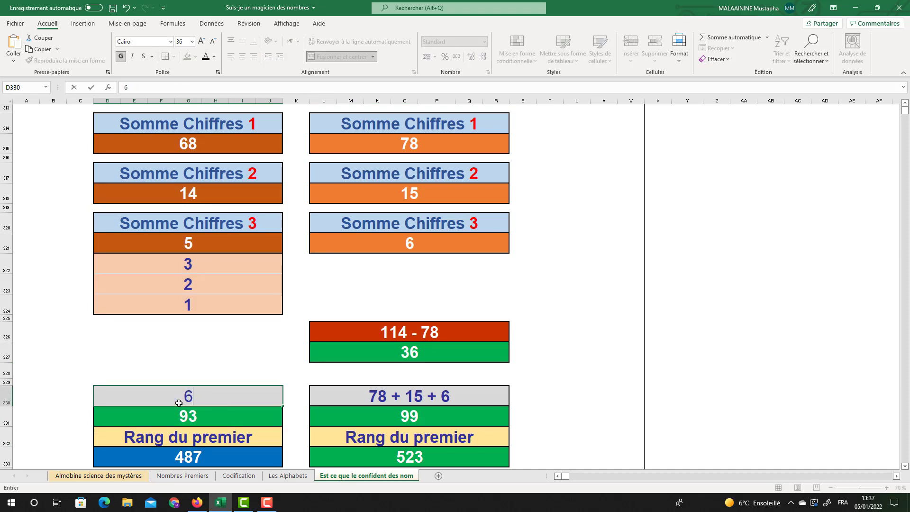
pyautogui.write('8 + 14 + 5 + 3 + 2 + 1')
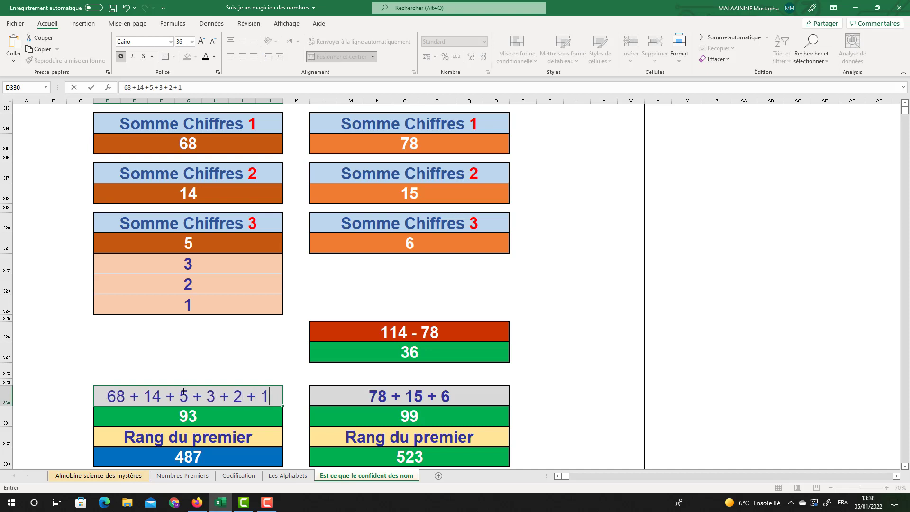
# - Colour the 5 red and the 3, 2 and 1 black in the new 68 + 14 + 5 + 3 + 2 + 1 expression
pyautogui.doubleClick(183, 391)
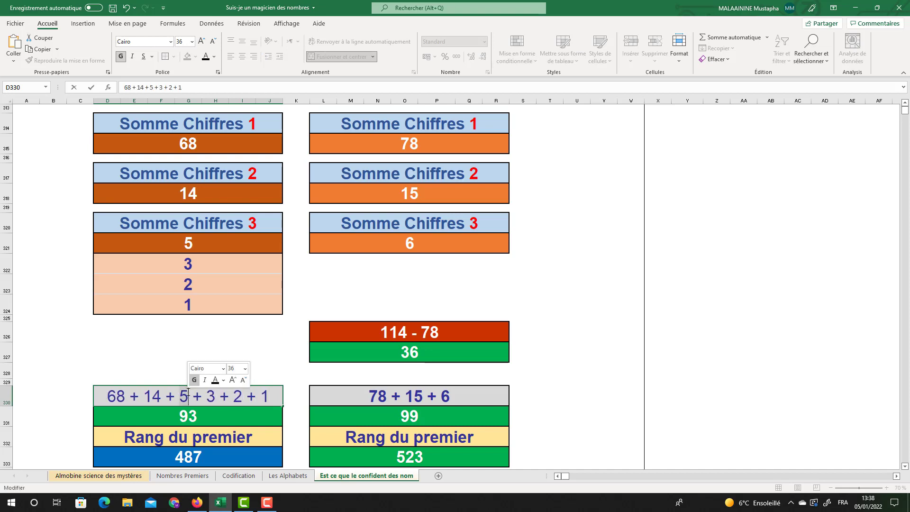
pyautogui.click(215, 56)
pyautogui.click(212, 164)
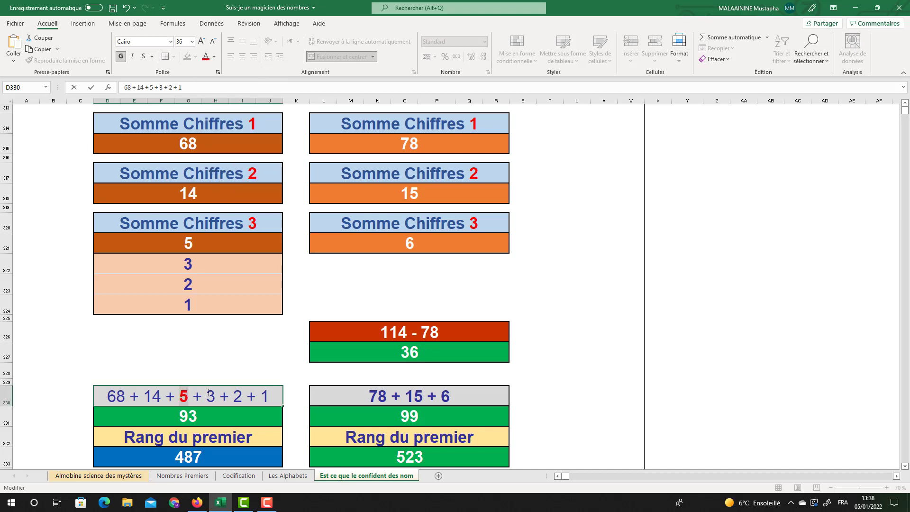
pyautogui.moveTo(209, 392); pyautogui.dragTo(215, 400)
pyautogui.click(214, 57)
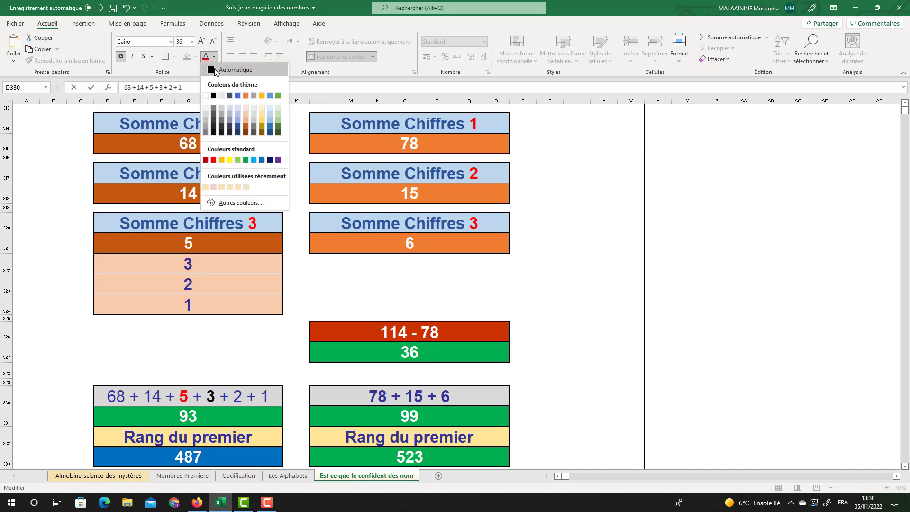
pyautogui.click(216, 71)
pyautogui.moveTo(235, 392); pyautogui.dragTo(269, 399)
pyautogui.click(205, 57)
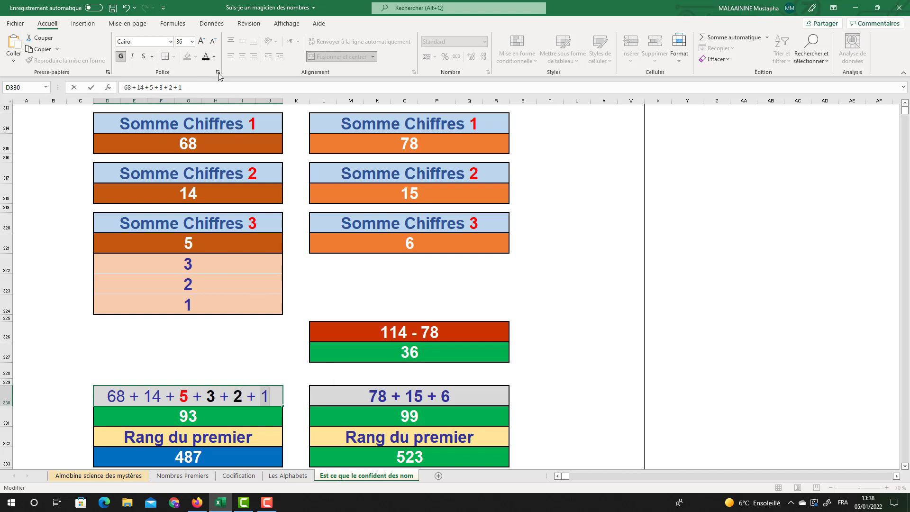
pyautogui.click(205, 57)
pyautogui.click(228, 345)
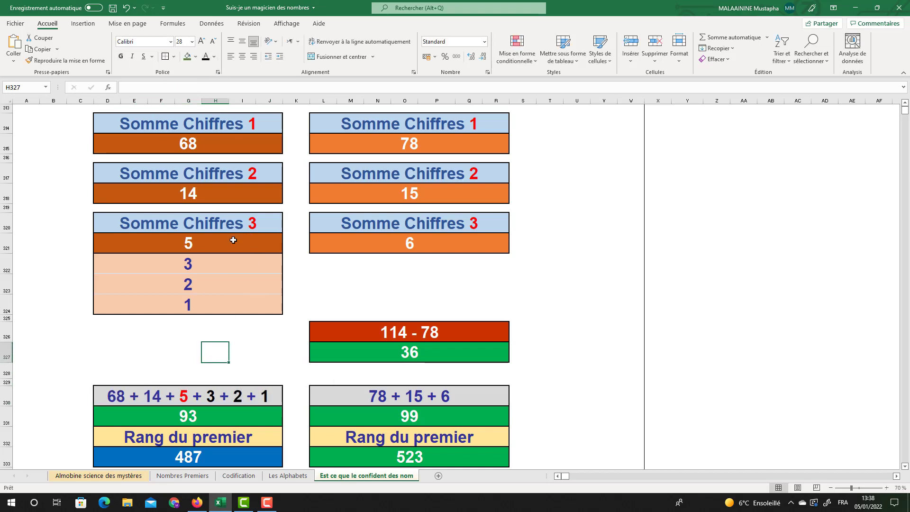
# - Compare the digit sums of both columns with their cosine values and the 114 - 78 result
pyautogui.moveTo(210, 143); pyautogui.dragTo(439, 305)
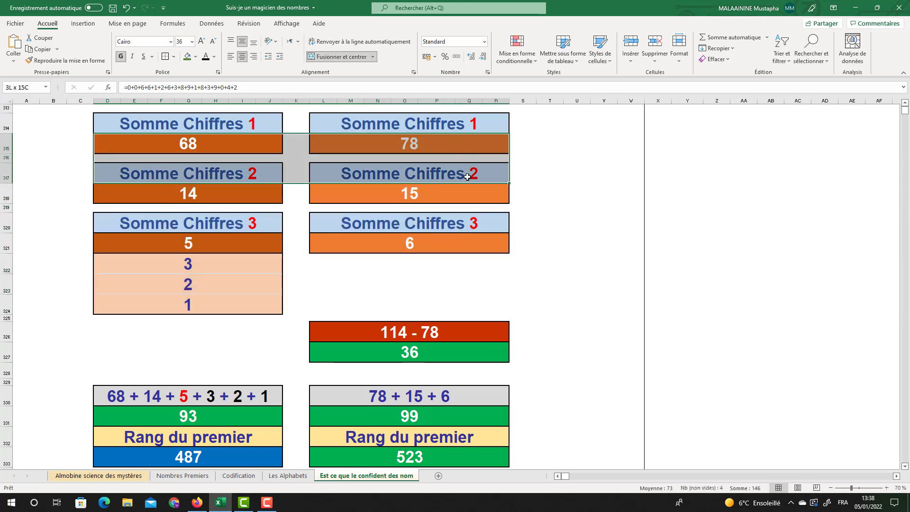
pyautogui.scroll(2, 352, 214)
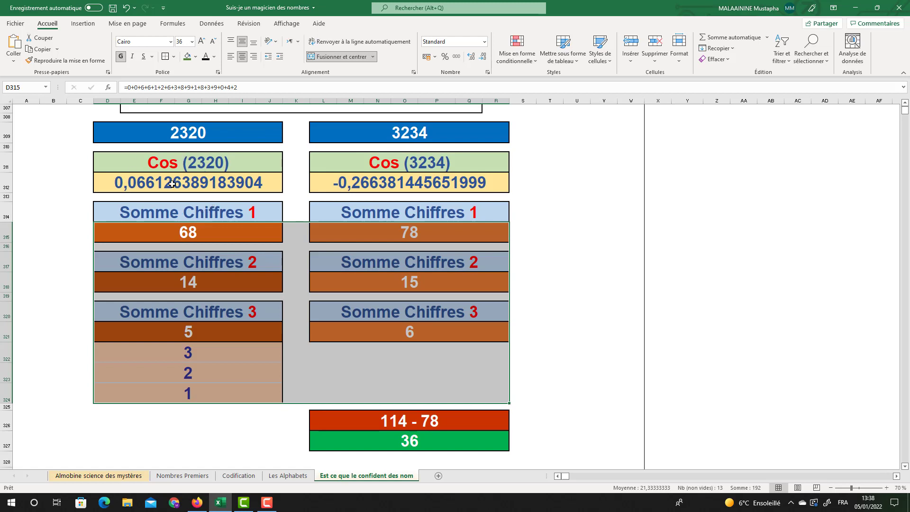
pyautogui.scroll(-1, 226, 193)
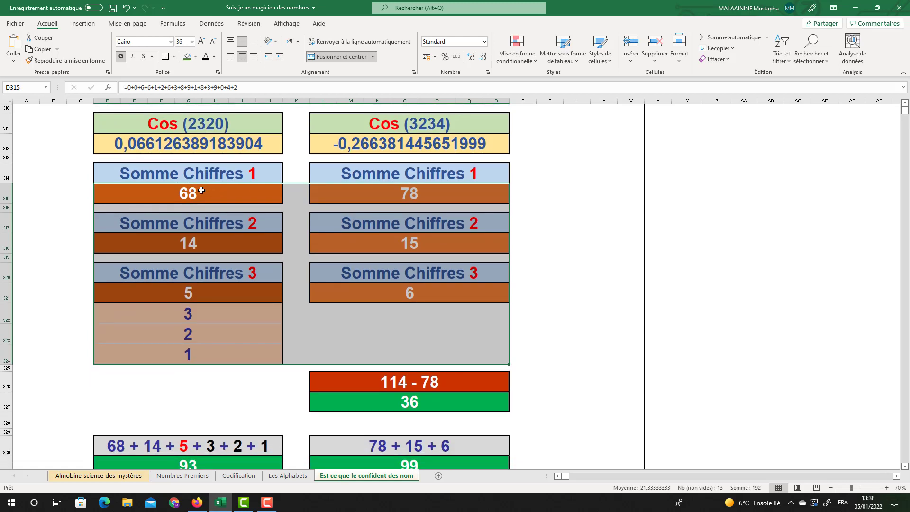
pyautogui.moveTo(227, 193); pyautogui.dragTo(468, 351)
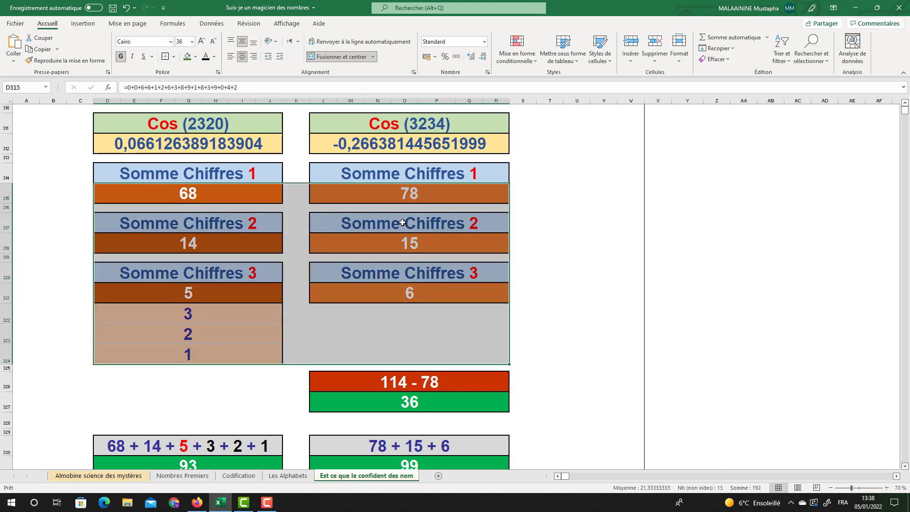
pyautogui.scroll(-1, 406, 204)
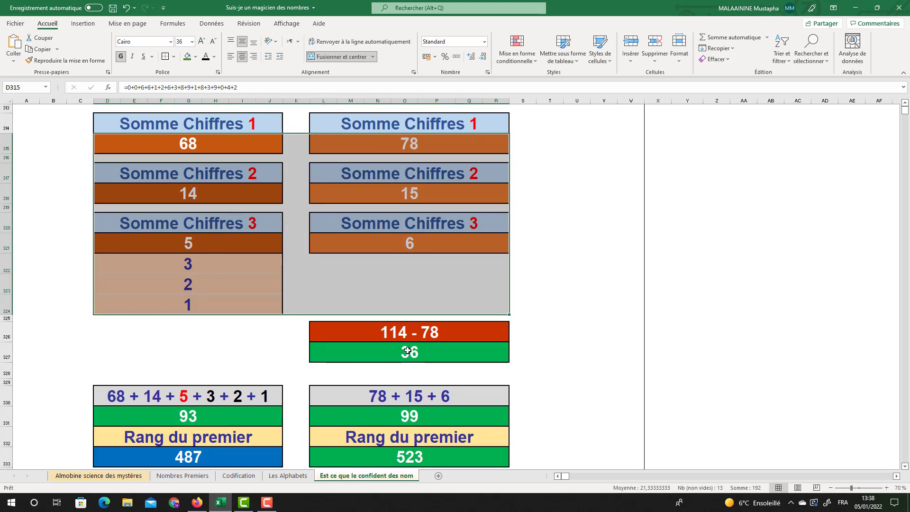
pyautogui.click(409, 351)
# - Delete the empty row 328 between the 114 - 78 block and the column totals
pyautogui.click(6, 373)
pyautogui.rightClick(6, 374)
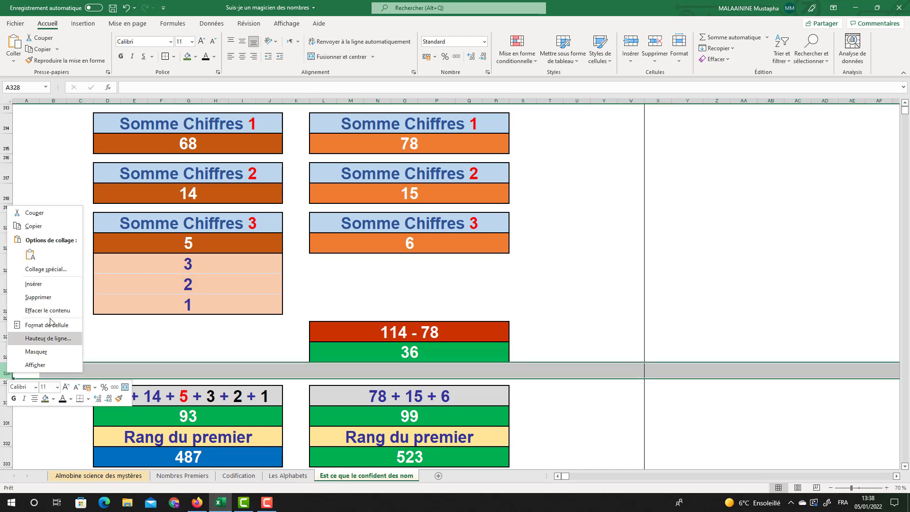
pyautogui.click(55, 297)
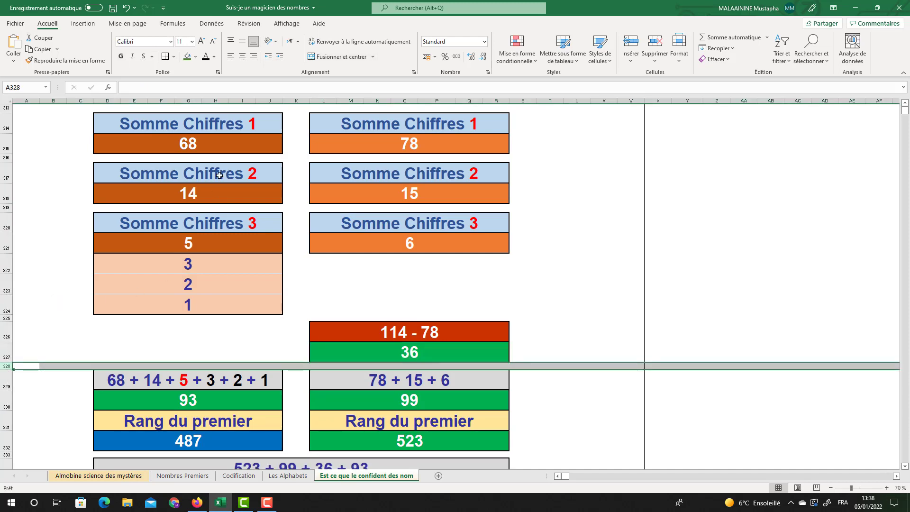
# - Examine the total formulas of the two digit-sum columns and the Rang du premier value beneath 78 + 15 + 6
pyautogui.moveTo(199, 154); pyautogui.dragTo(200, 290)
pyautogui.click(200, 401)
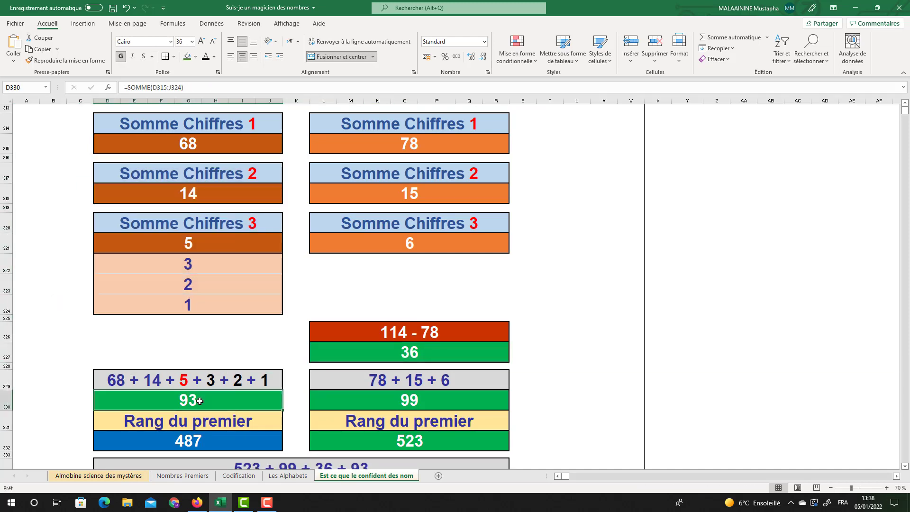
pyautogui.click(410, 400)
pyautogui.doubleClick(410, 400)
pyautogui.press('Return')
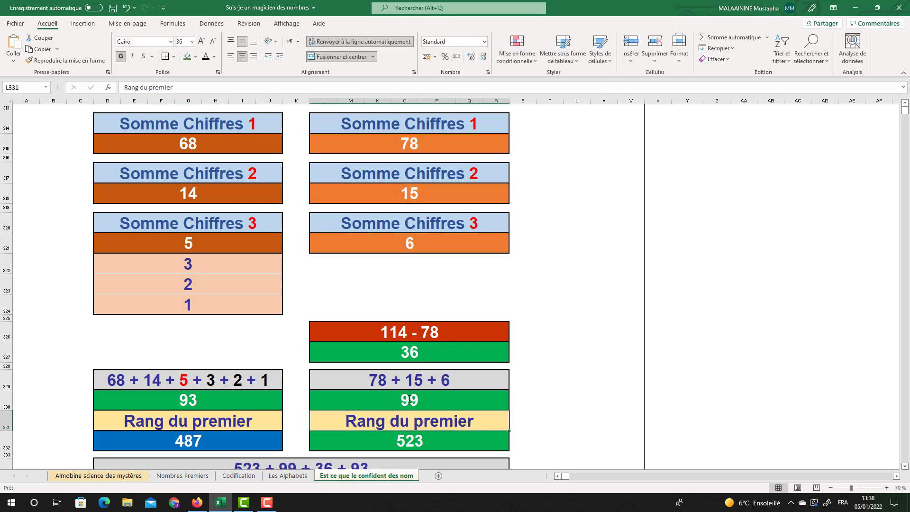
pyautogui.click(413, 448)
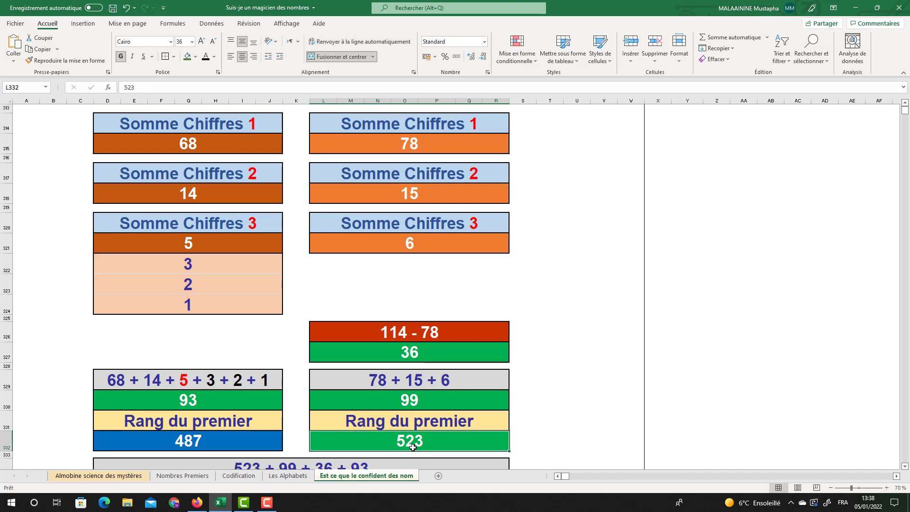
pyautogui.doubleClick(175, 398)
pyautogui.press('Return')
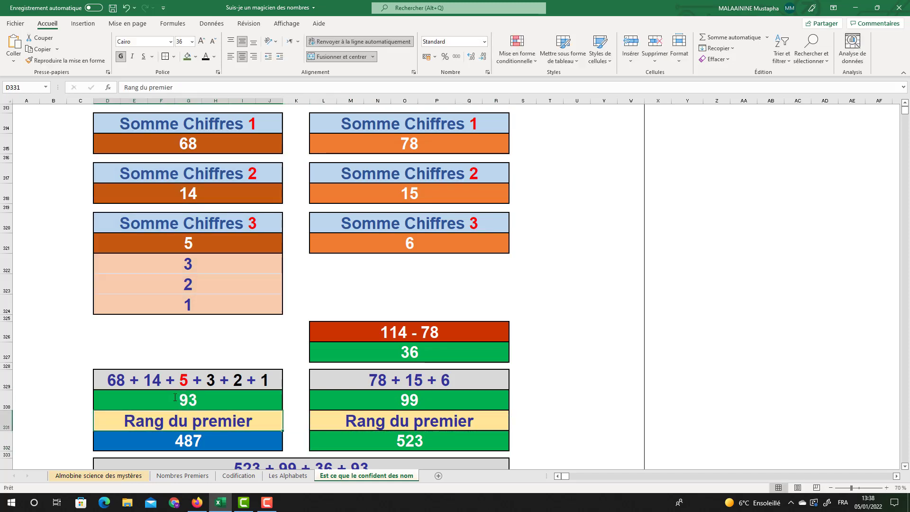
# - Check each term of the 523 + 99 + 36 + 93 sum in the cells above it, along with its prime rank
pyautogui.click(196, 449)
pyautogui.scroll(-1, 196, 448)
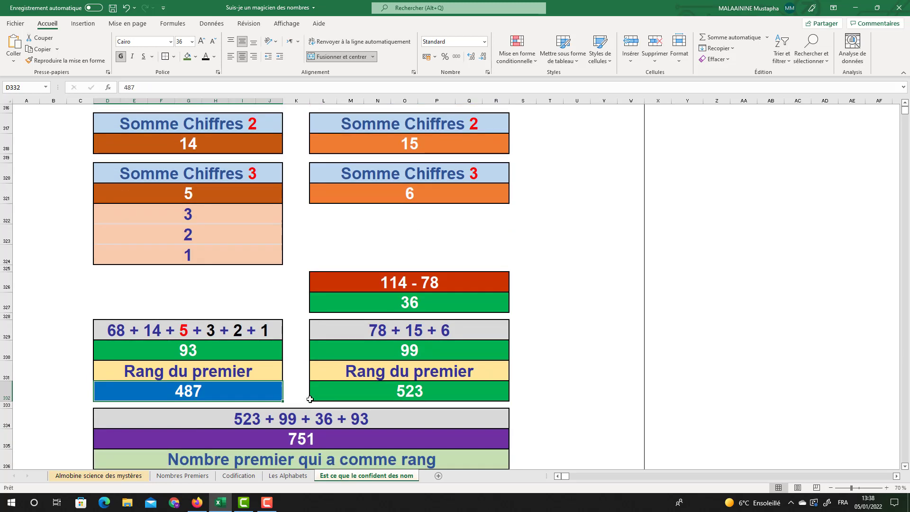
pyautogui.click(401, 389)
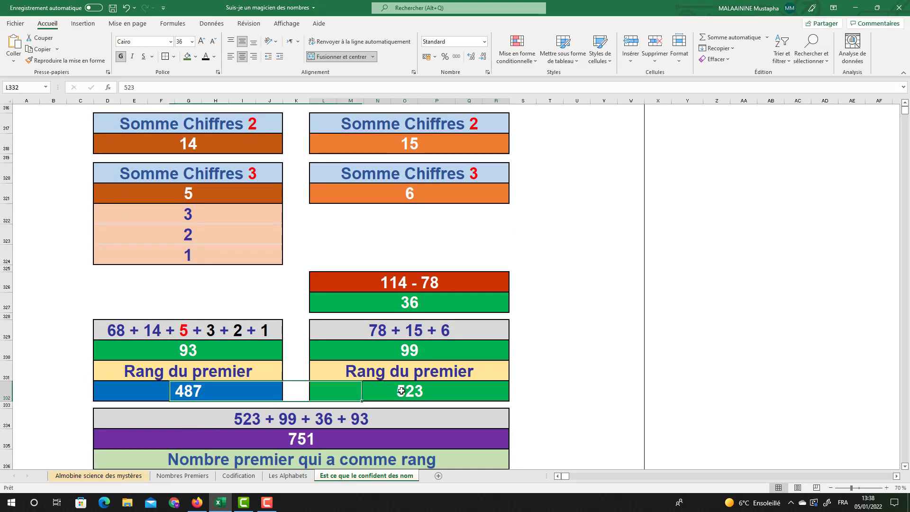
pyautogui.click(402, 352)
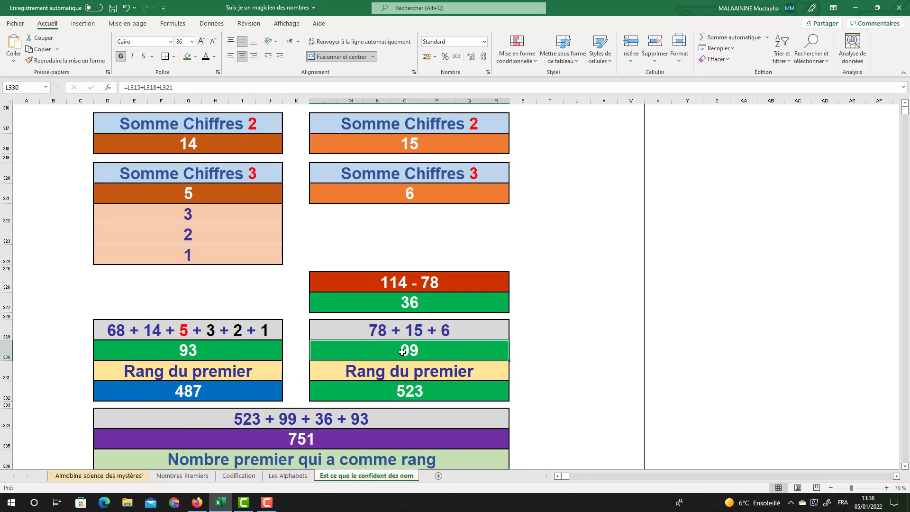
pyautogui.click(411, 304)
pyautogui.click(195, 352)
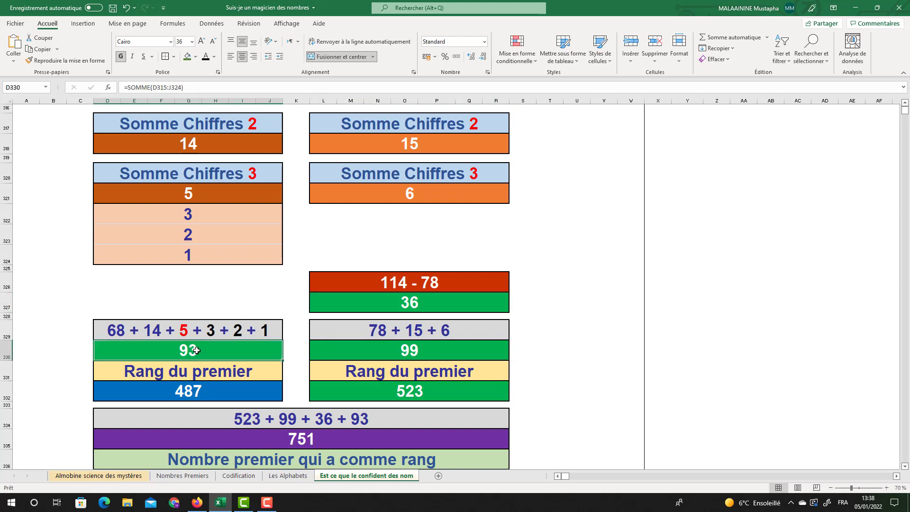
pyautogui.scroll(-1, 301, 385)
pyautogui.scroll(-1, 301, 384)
pyautogui.click(301, 384)
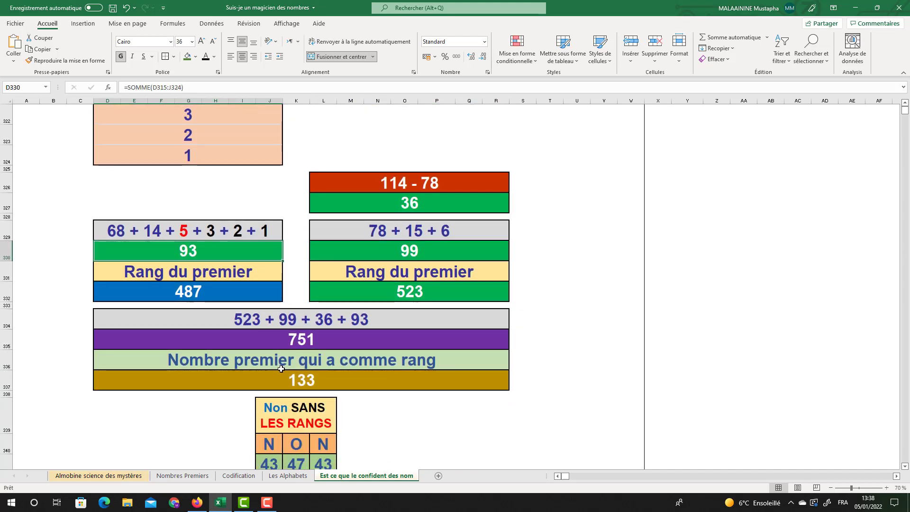
pyautogui.scroll(-1, 301, 384)
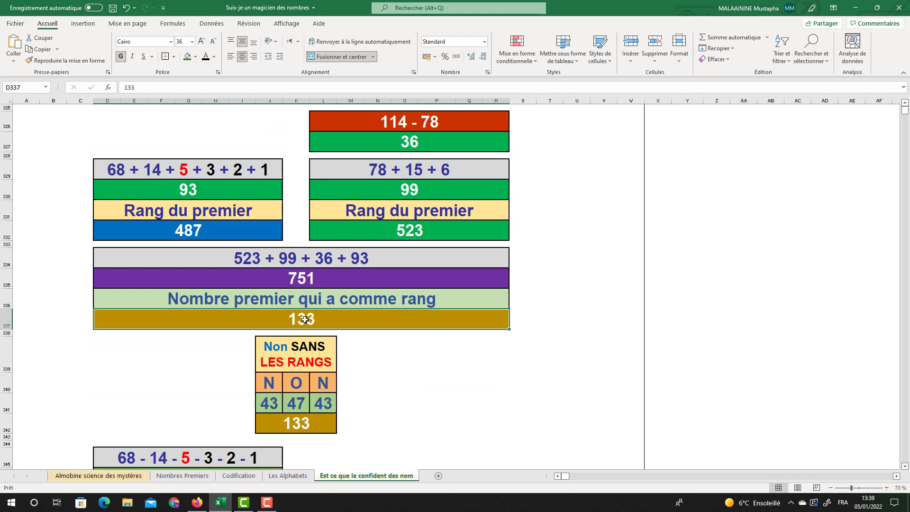
# - Examine the 114 - 78 result formula against the second column's Somme Chiffres 1 value
pyautogui.scroll(4, 305, 319)
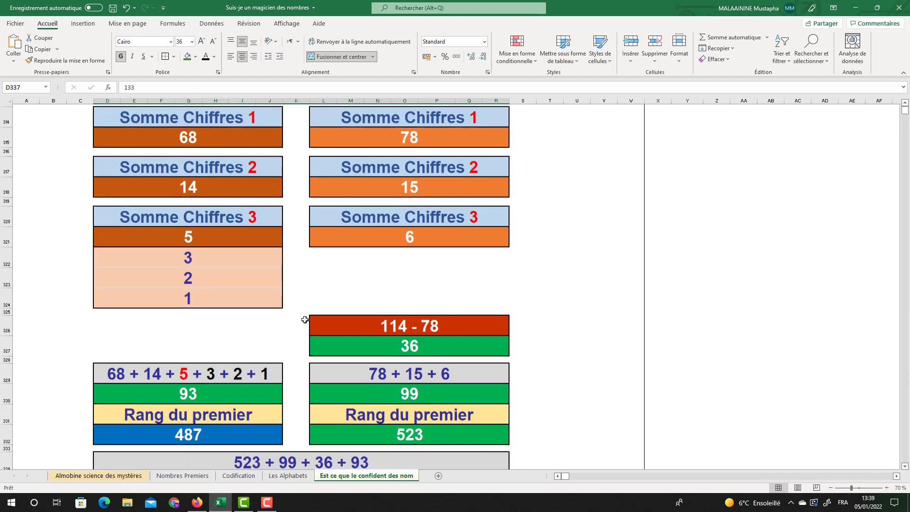
pyautogui.scroll(-1, 305, 319)
pyautogui.click(384, 306)
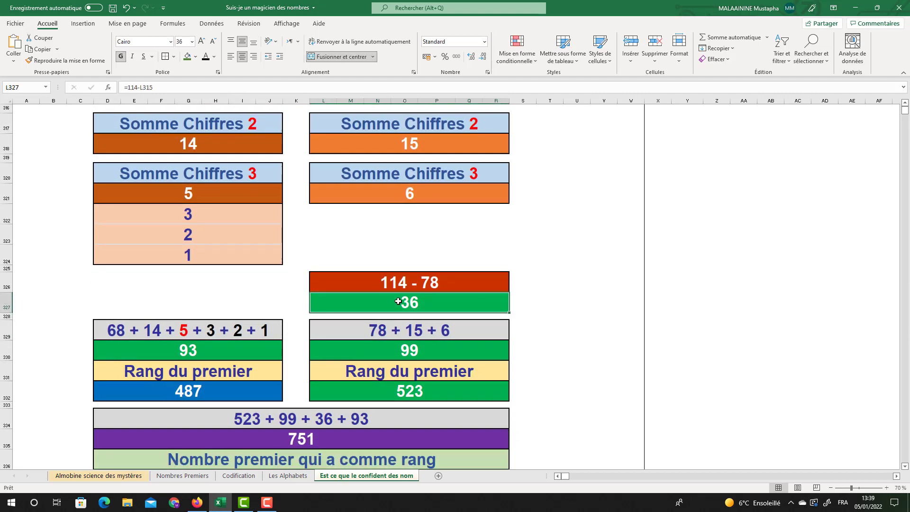
pyautogui.scroll(1, 387, 237)
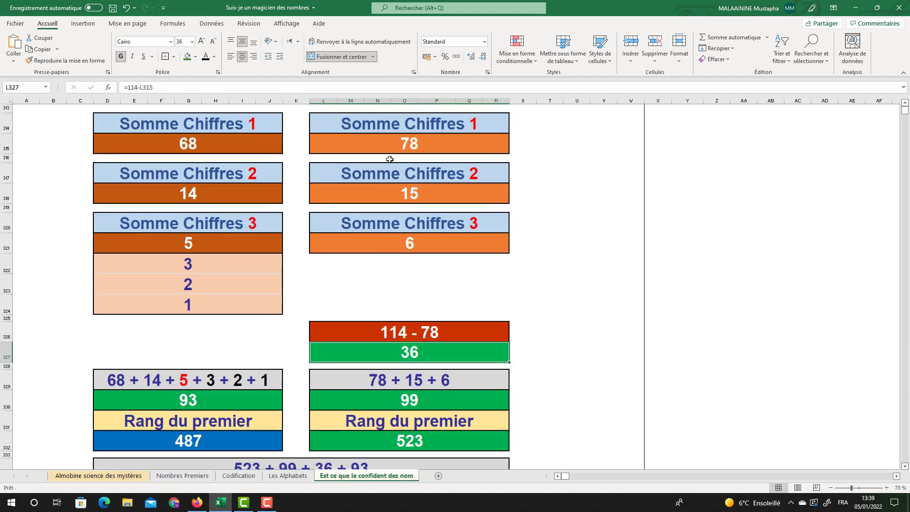
pyautogui.scroll(-5, 390, 294)
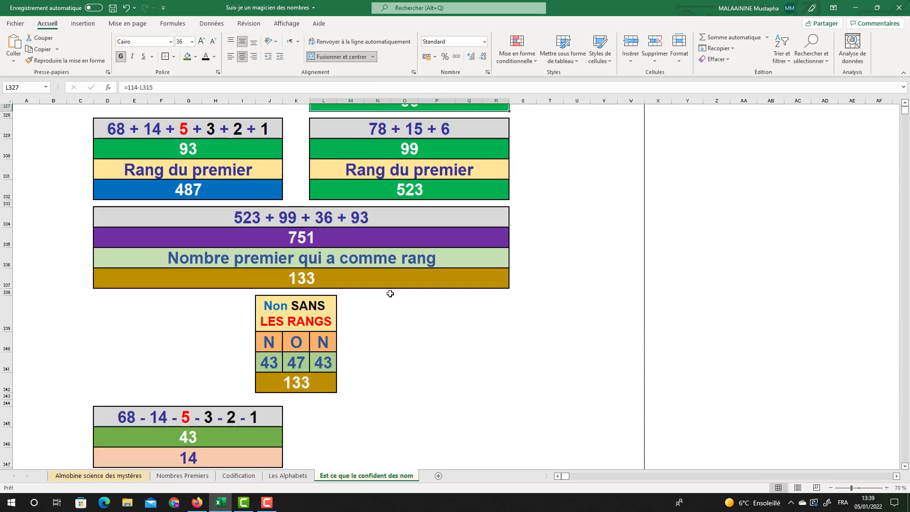
# - Examine the formulas and ranks of the 68 - 14 - 5 - 3 - 2 - 1 and 43 - 14 blocks
pyautogui.doubleClick(179, 431)
pyautogui.scroll(5, 220, 379)
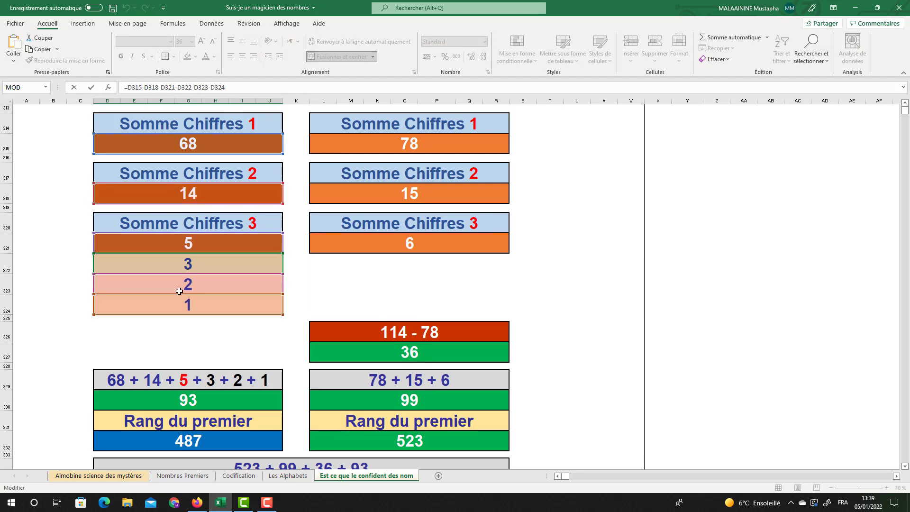
pyautogui.scroll(-5, 177, 299)
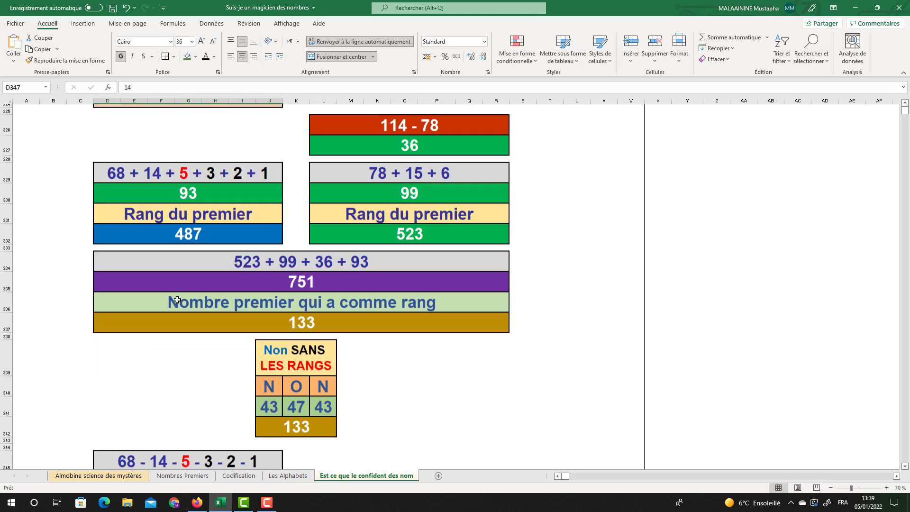
pyautogui.press('Escape')
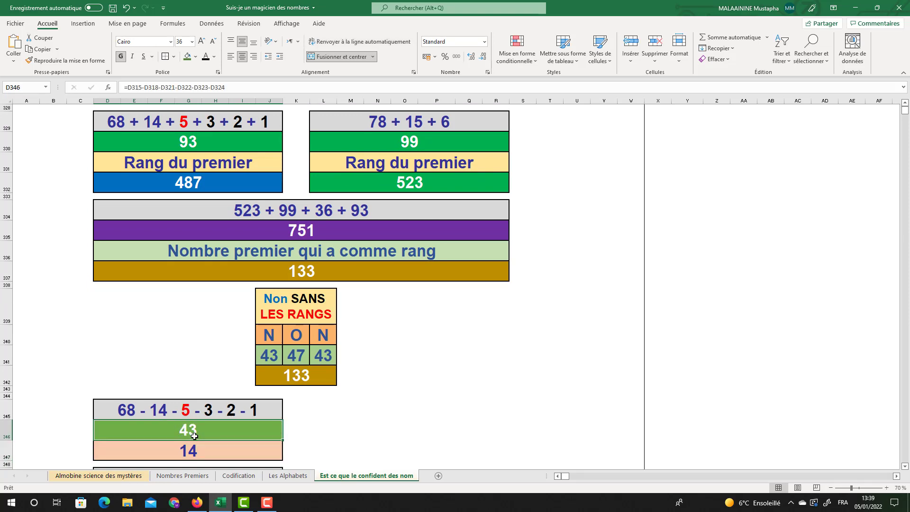
pyautogui.click(192, 449)
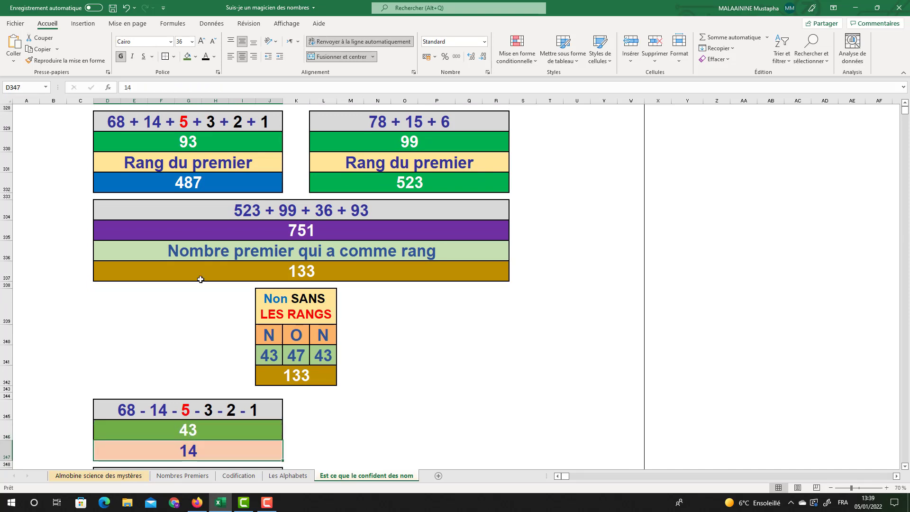
pyautogui.click(189, 182)
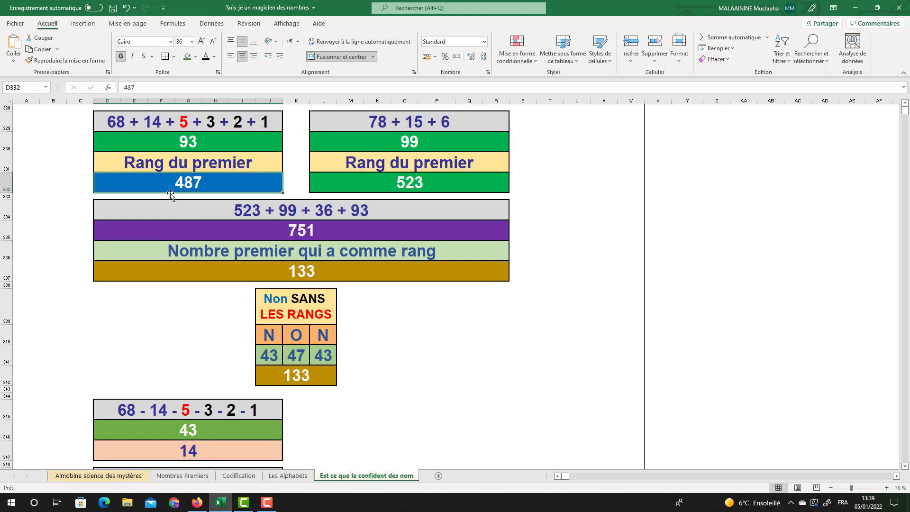
pyautogui.scroll(-1, 167, 237)
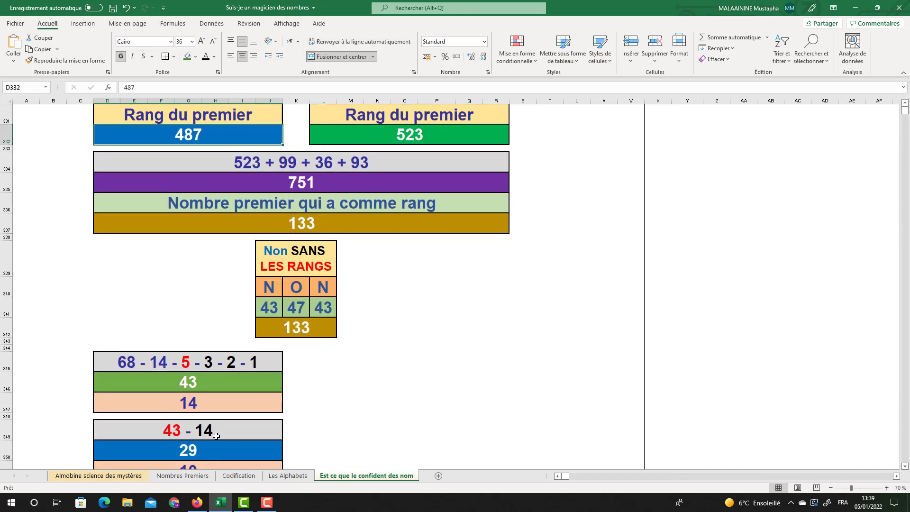
pyautogui.scroll(-1, 216, 436)
pyautogui.click(201, 403)
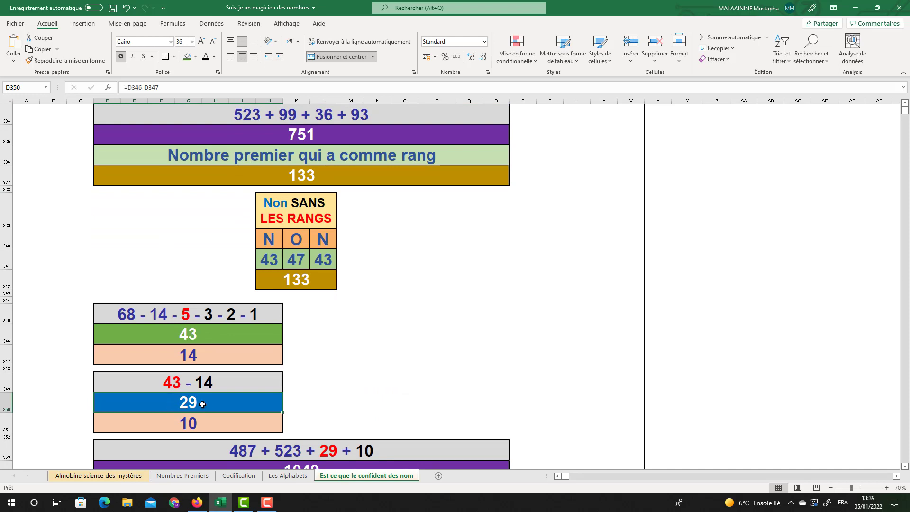
pyautogui.click(189, 425)
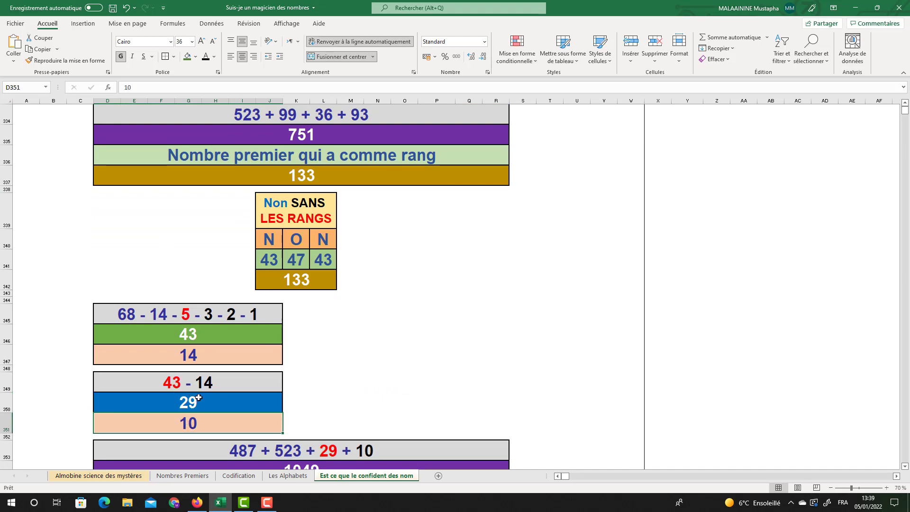
# - Trace the terms of the 487 + 523 + 29 + 10 sum and compare its prime rank with the Non AVEC LES RANGS table
pyautogui.scroll(3, 199, 397)
pyautogui.click(415, 231)
pyautogui.click(236, 230)
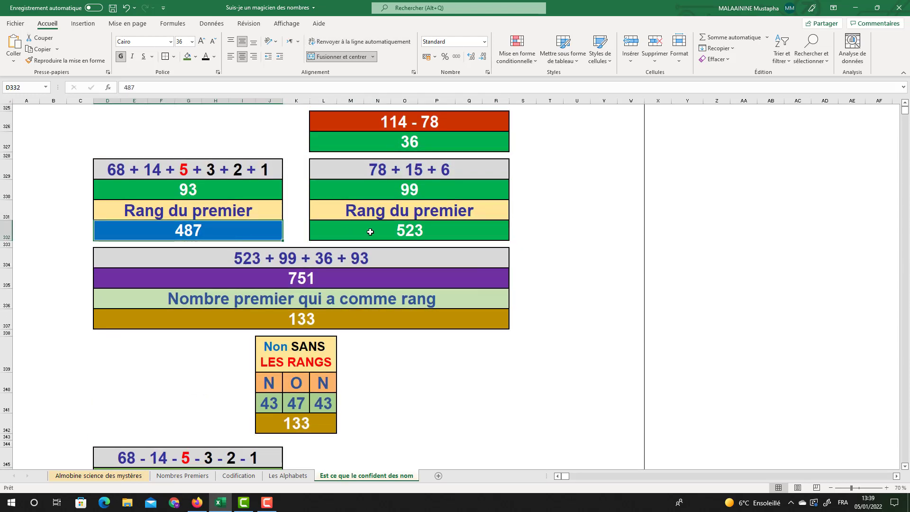
pyautogui.click(307, 229)
pyautogui.click(192, 223)
pyautogui.click(359, 232)
pyautogui.scroll(-5, 325, 233)
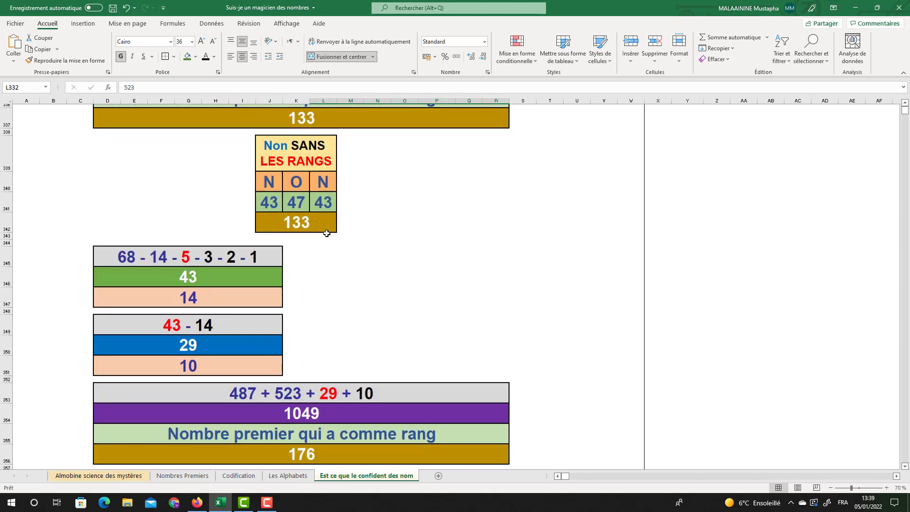
pyautogui.click(207, 280)
pyautogui.click(205, 294)
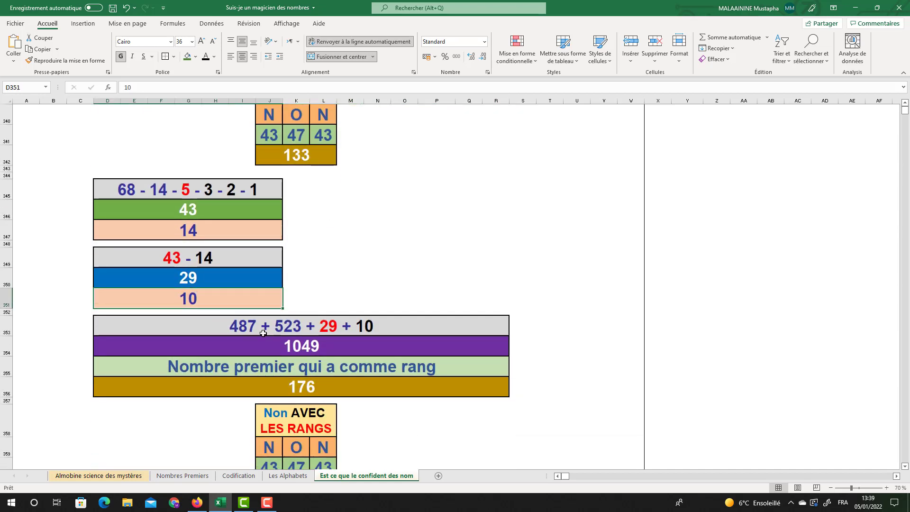
pyautogui.click(288, 347)
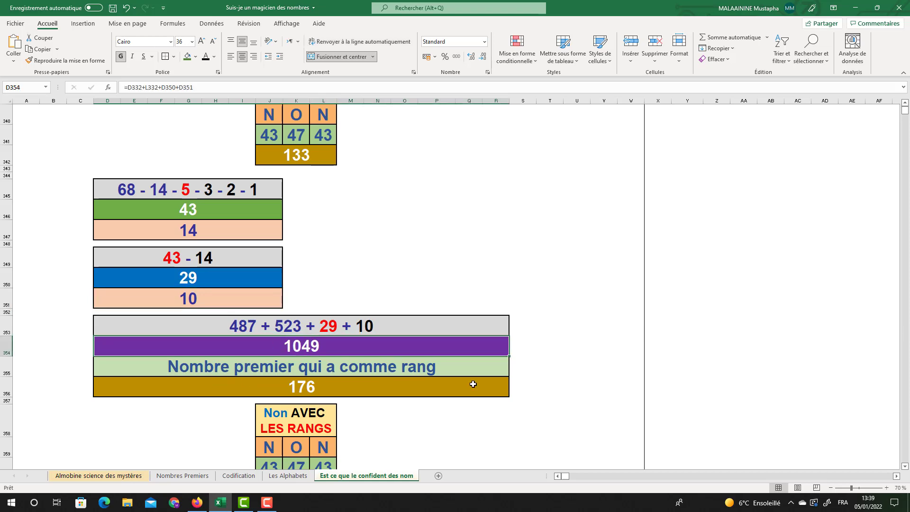
pyautogui.click(299, 386)
pyautogui.scroll(1, 329, 315)
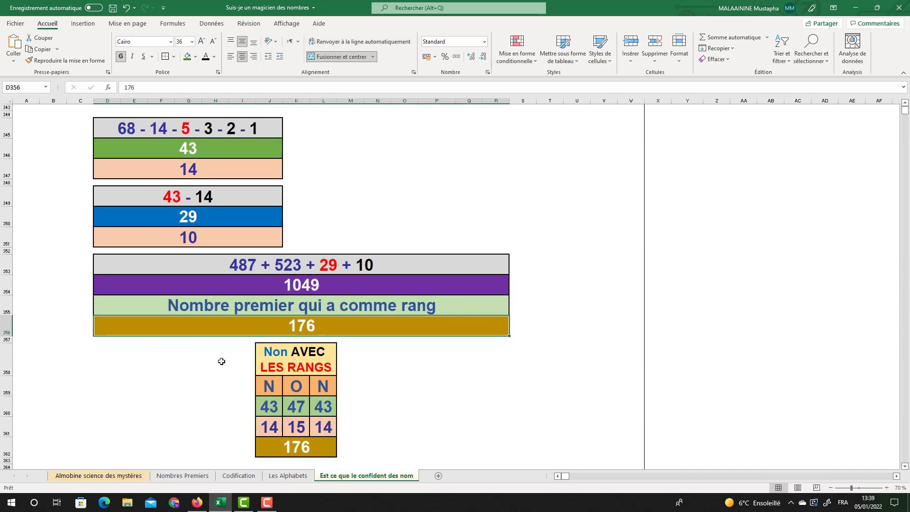
# - Test the subtraction =L315-L318-L321 in the empty cell Y315 and clear the cell
pyautogui.scroll(9, 358, 306)
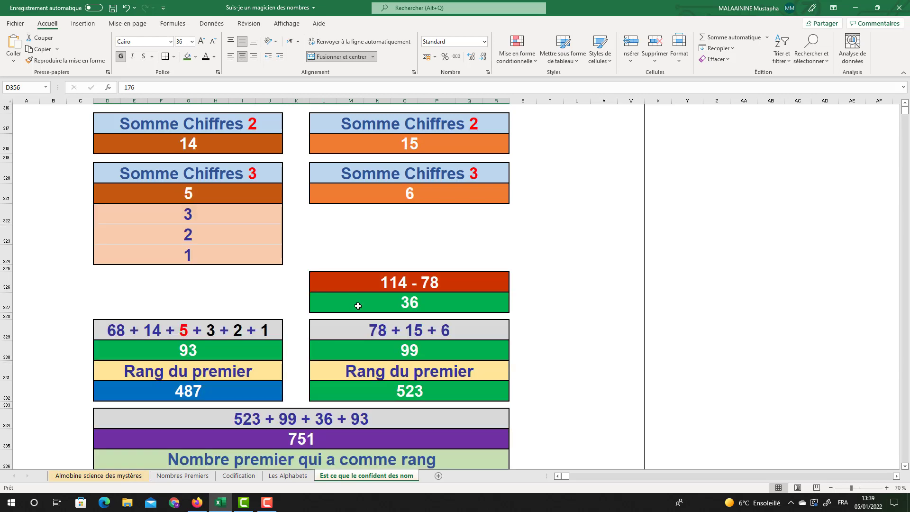
pyautogui.scroll(2, 358, 306)
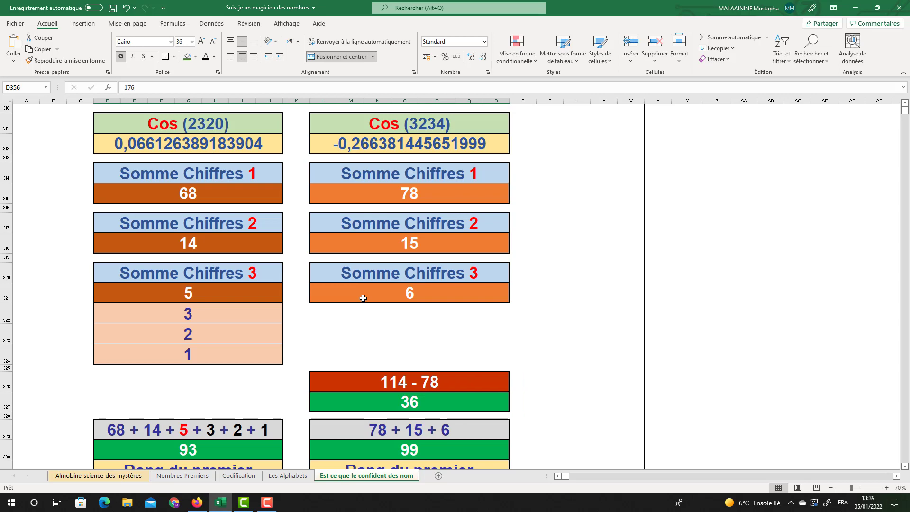
pyautogui.scroll(-7, 363, 299)
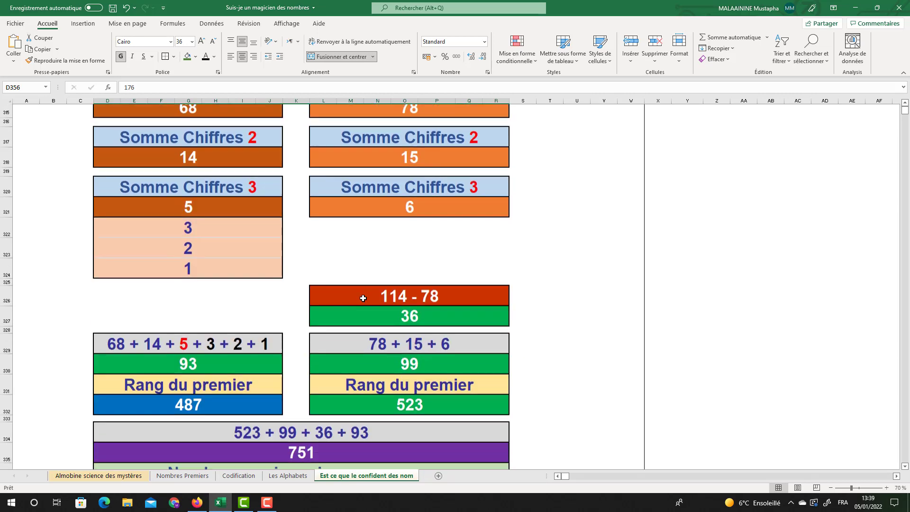
pyautogui.scroll(8, 363, 299)
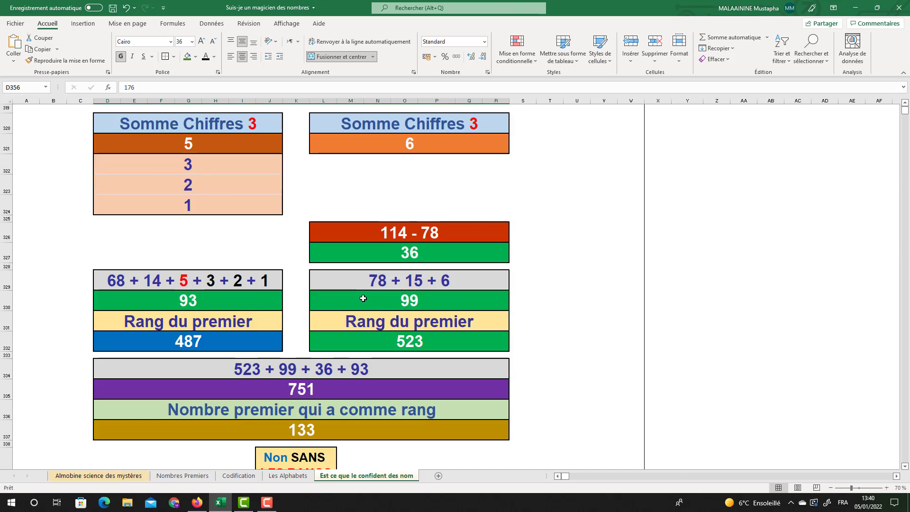
pyautogui.click(673, 229)
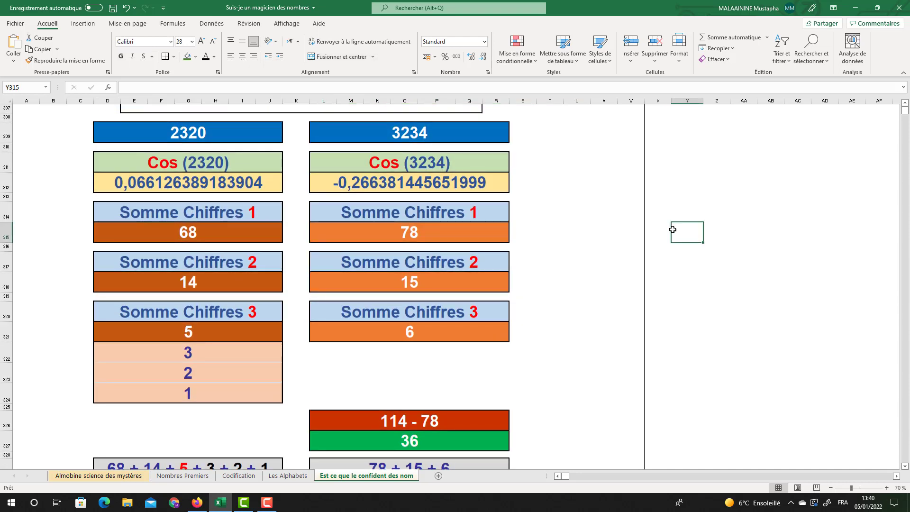
pyautogui.write('=')
pyautogui.click(407, 228)
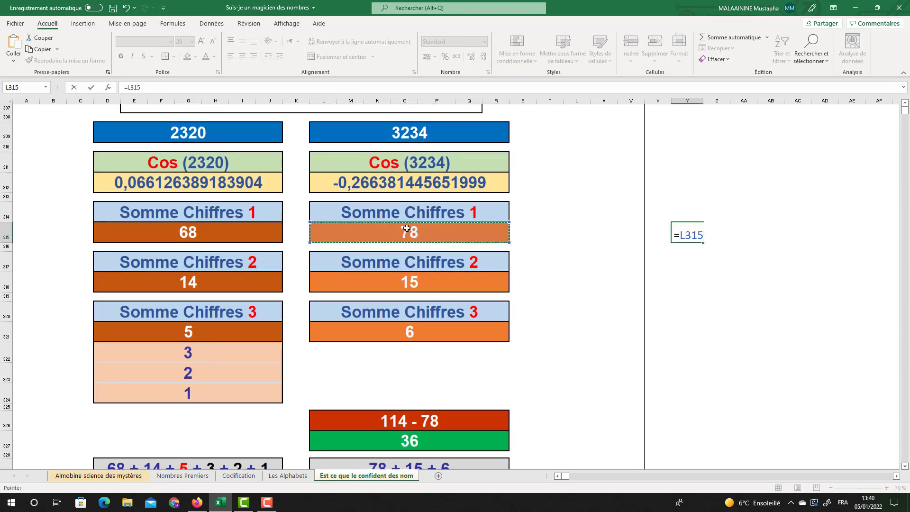
pyautogui.write('-')
pyautogui.click(404, 277)
pyautogui.write('-')
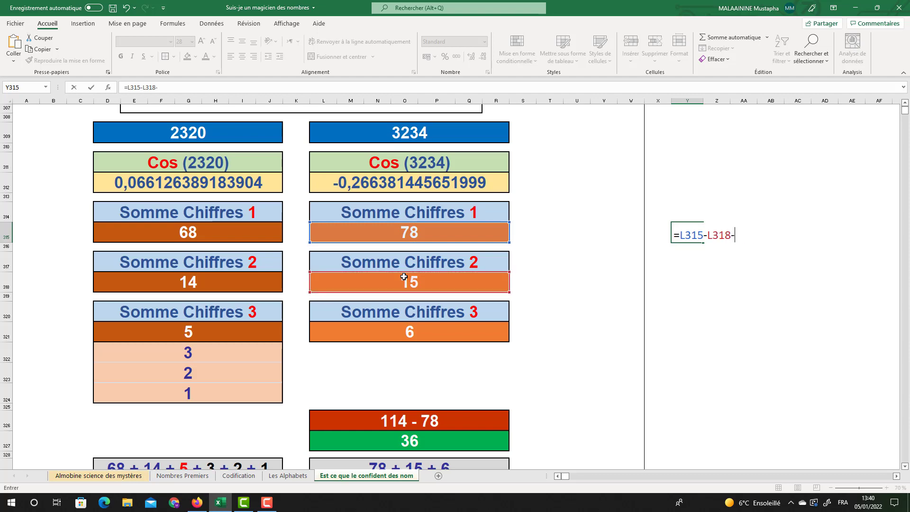
pyautogui.click(388, 332)
pyautogui.press('Return')
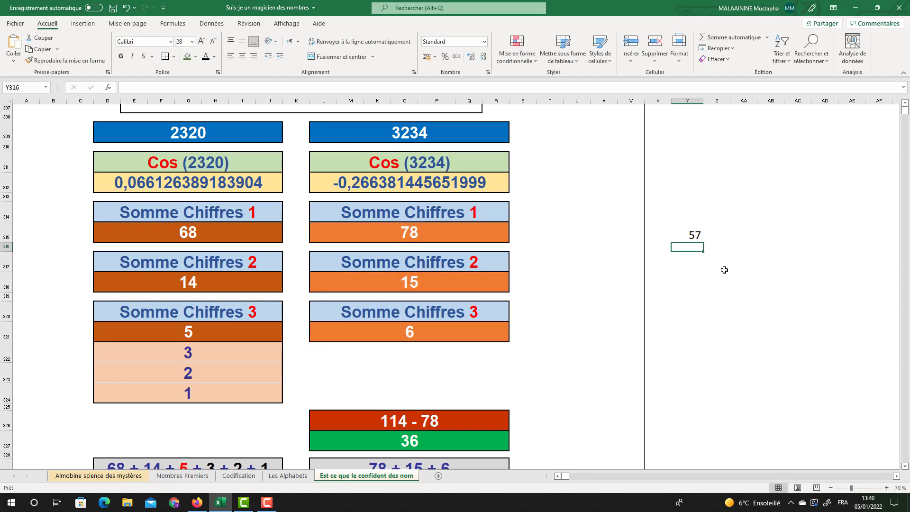
pyautogui.click(690, 235)
pyautogui.press('Delete')
# - Copy the 68 - 14 - 5 - 3 - 2 - 1 expression with its result cell and paste it at M345
pyautogui.scroll(-2, 625, 243)
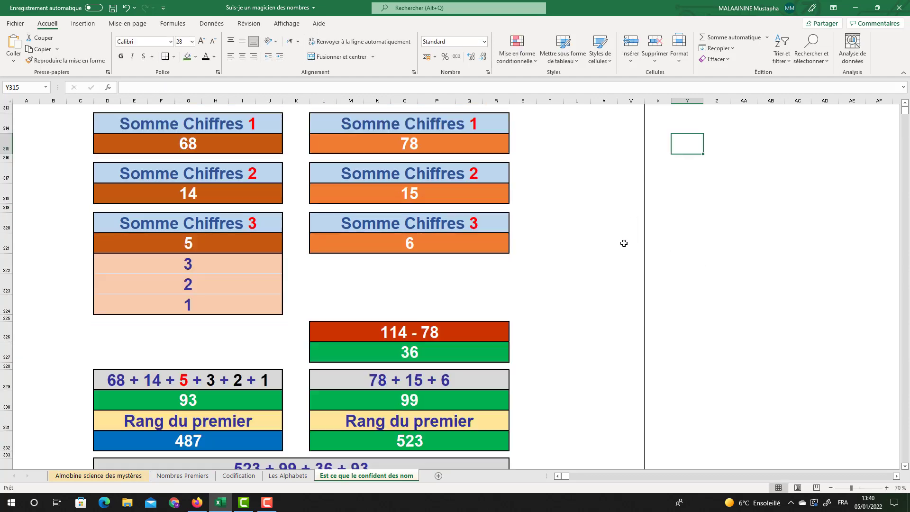
pyautogui.scroll(-6, 624, 243)
pyautogui.click(142, 374)
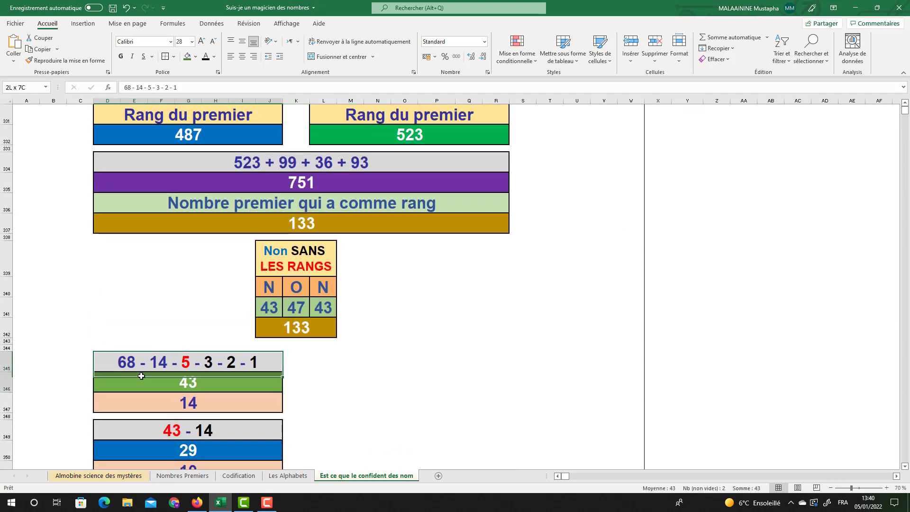
pyautogui.moveTo(142, 376); pyautogui.dragTo(141, 378)
pyautogui.hotkey('ctrl', 'c')
pyautogui.click(351, 354)
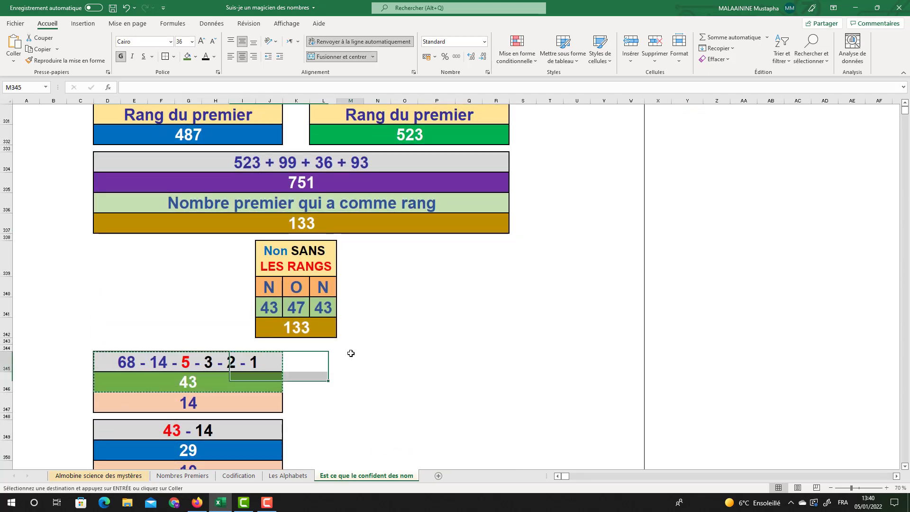
pyautogui.hotkey('ctrl', 'v')
pyautogui.scroll(6, 358, 352)
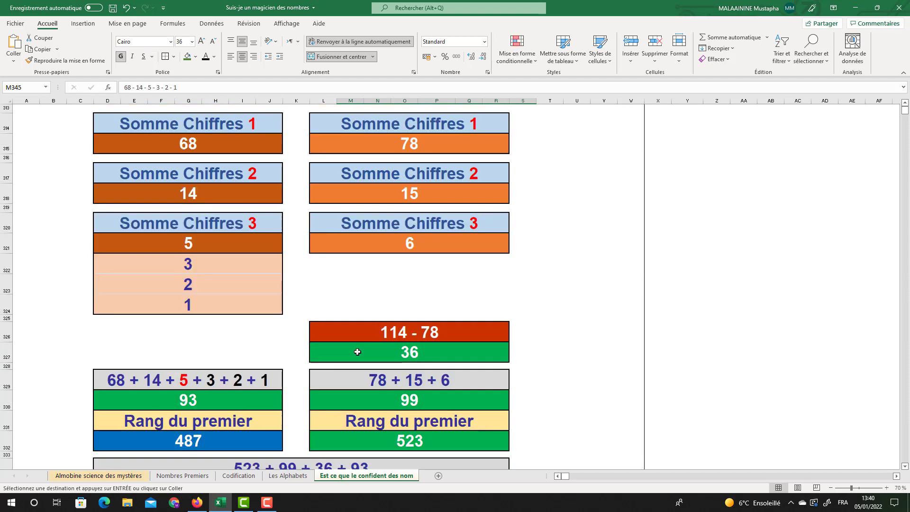
# - Replace the pasted expression in M345 with the second column's subtraction, 78 - 15 - 6
pyautogui.scroll(2, 358, 352)
pyautogui.write('78')
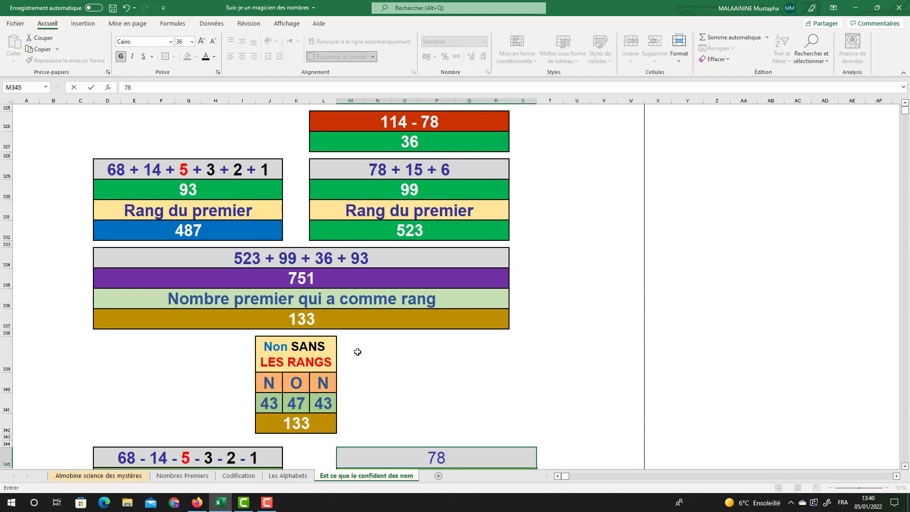
pyautogui.write(' -')
pyautogui.scroll(4, 357, 352)
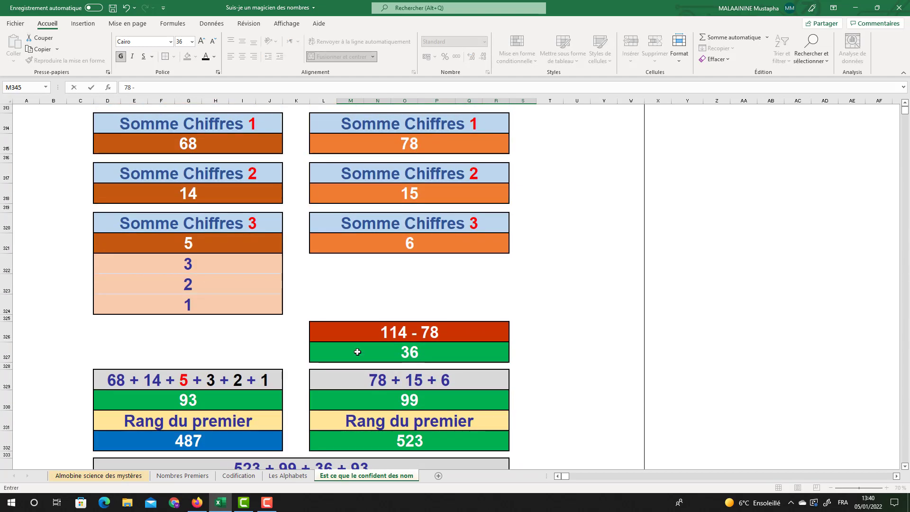
pyautogui.write('15 - 6')
pyautogui.press('Return')
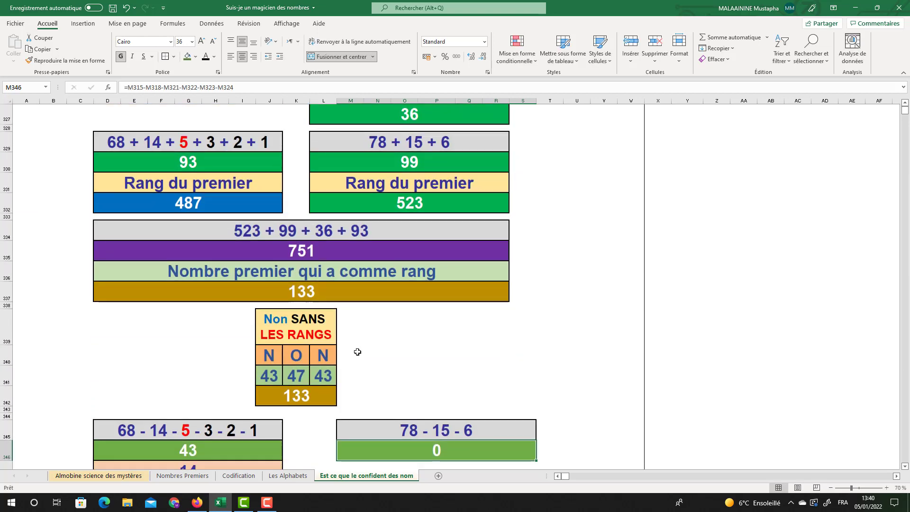
# - Compute the subtraction result in M346 with the formula =L315-L318-L321
pyautogui.write('=')
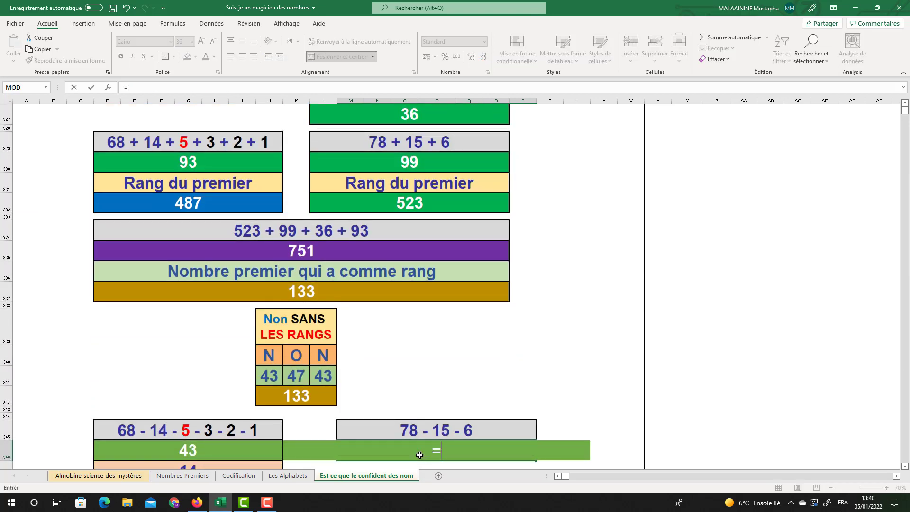
pyautogui.scroll(7, 420, 332)
pyautogui.click(403, 252)
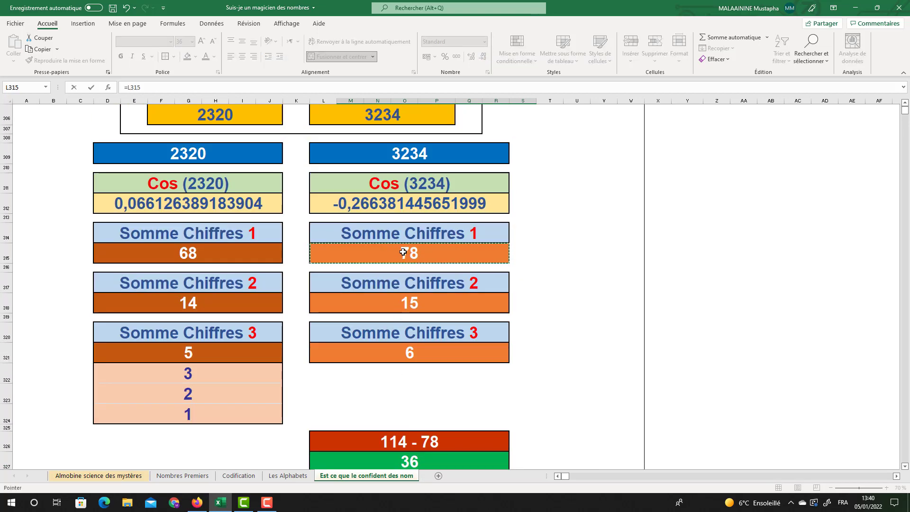
pyautogui.write('-')
pyautogui.click(398, 301)
pyautogui.write('-')
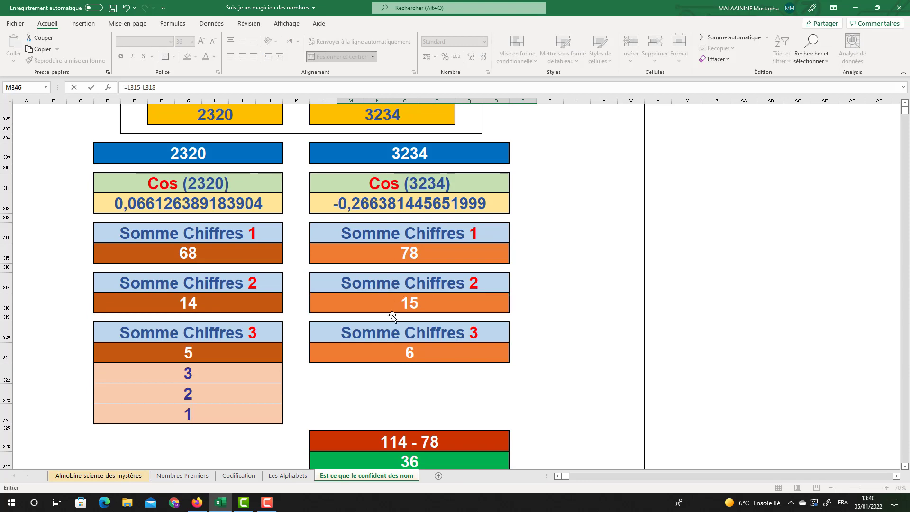
pyautogui.click(391, 351)
pyautogui.press('Return')
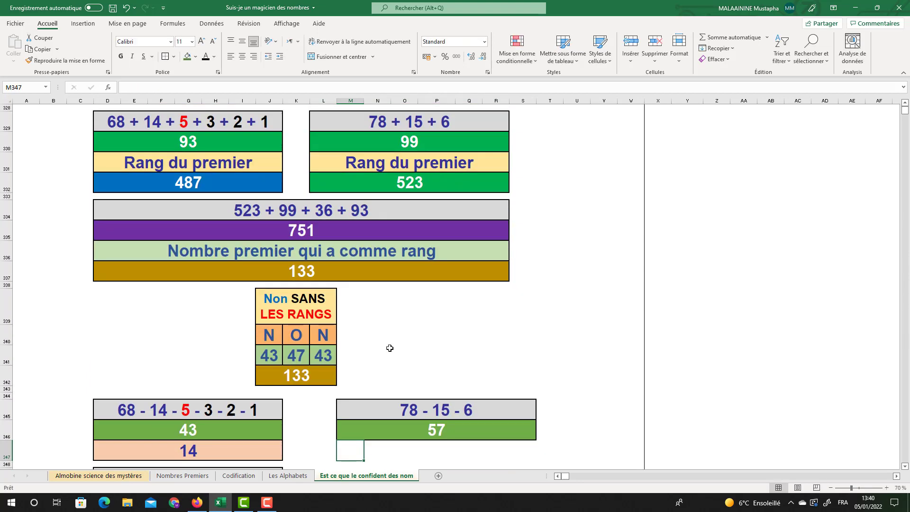
# - Insert several blank rows at row 364, just beneath the Non AVEC LES RANGS table
pyautogui.scroll(-3, 390, 348)
pyautogui.moveTo(162, 278); pyautogui.dragTo(162, 295)
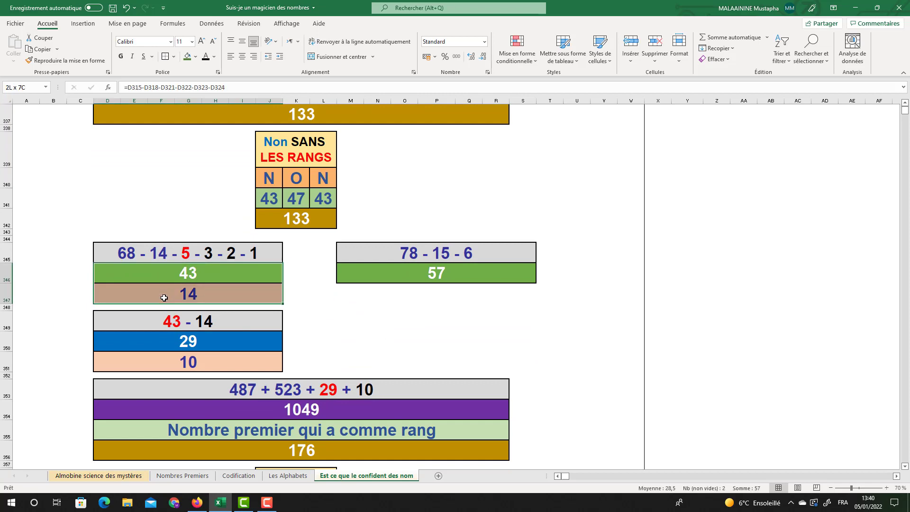
pyautogui.scroll(-4, 233, 305)
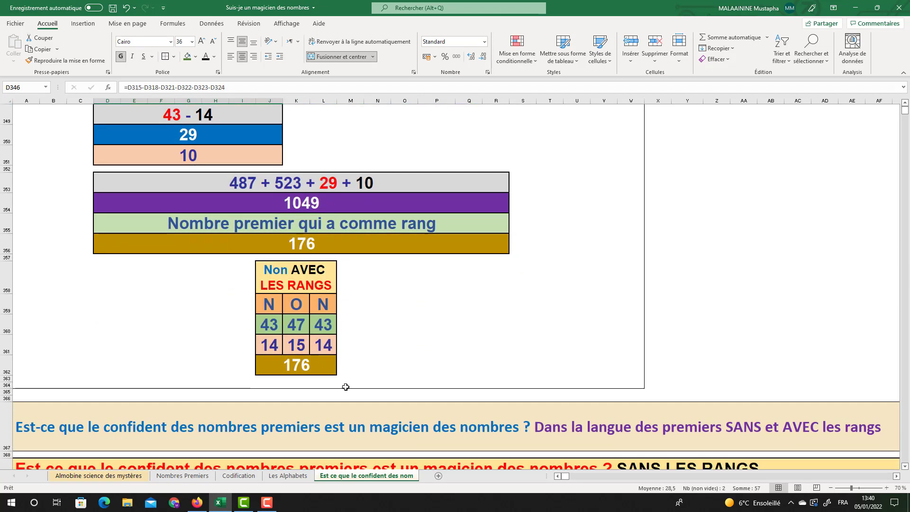
pyautogui.rightClick(7, 385)
pyautogui.click(36, 296)
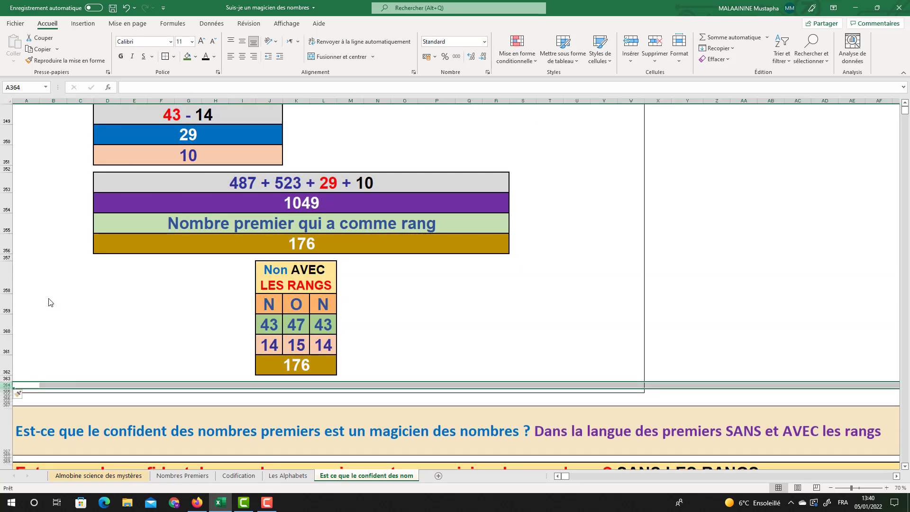
pyautogui.press('F4')
pyautogui.press('F4')
pyautogui.press('F4')
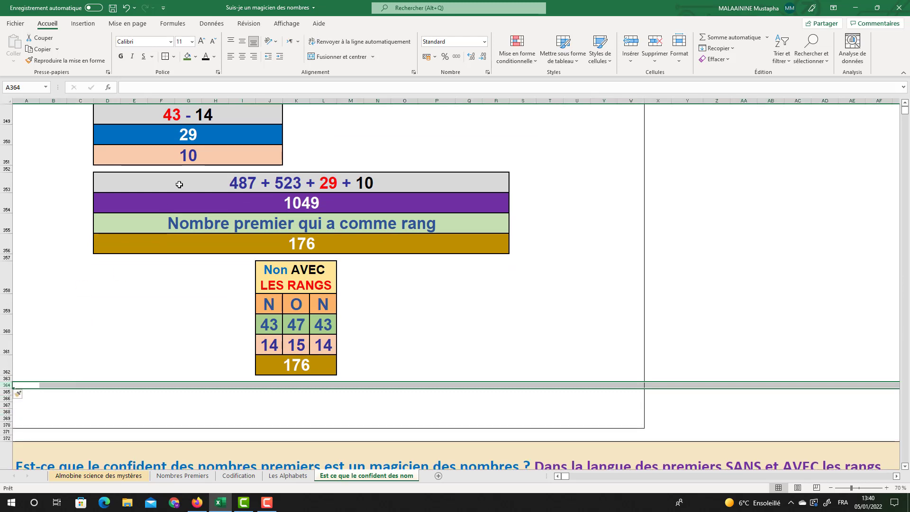
# - Copy the 487 + 523 + 29 + 10 heading to D364 and change its text to 43 + 14 + 57
pyautogui.click(179, 183)
pyautogui.hotkey('ctrl', 'c')
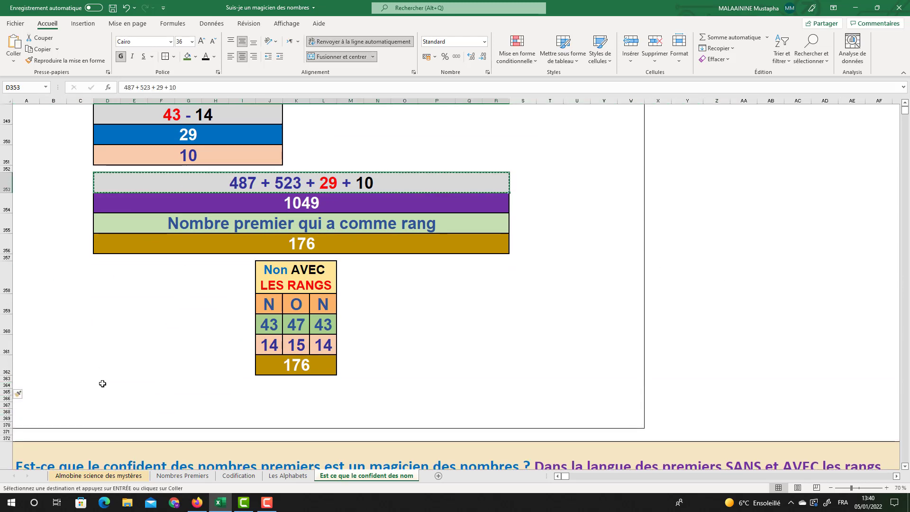
pyautogui.click(106, 384)
pyautogui.hotkey('ctrl', 'v')
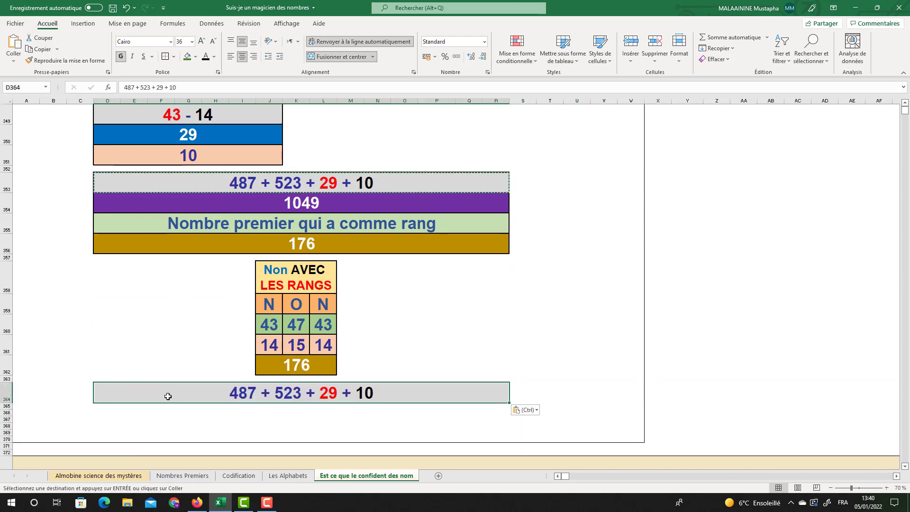
pyautogui.scroll(2, 167, 397)
pyautogui.write('43 +')
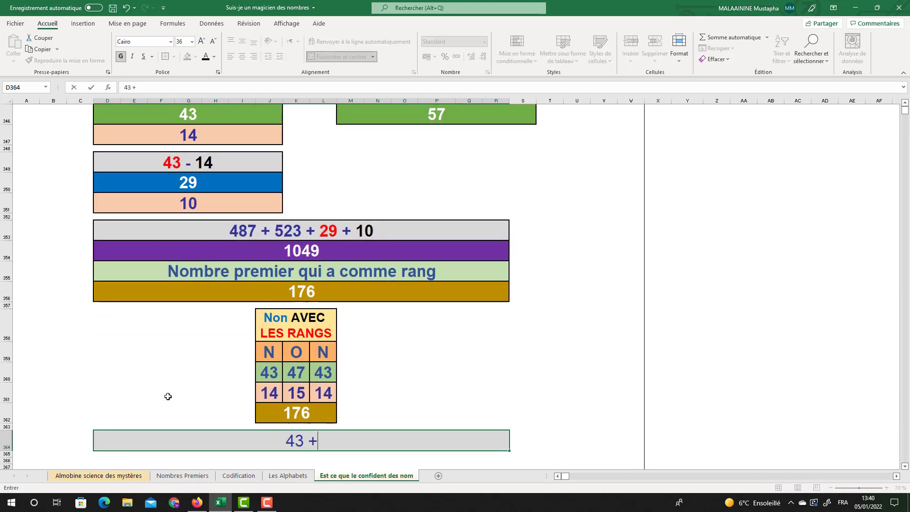
pyautogui.write(' 14+ 57')
pyautogui.press('Return')
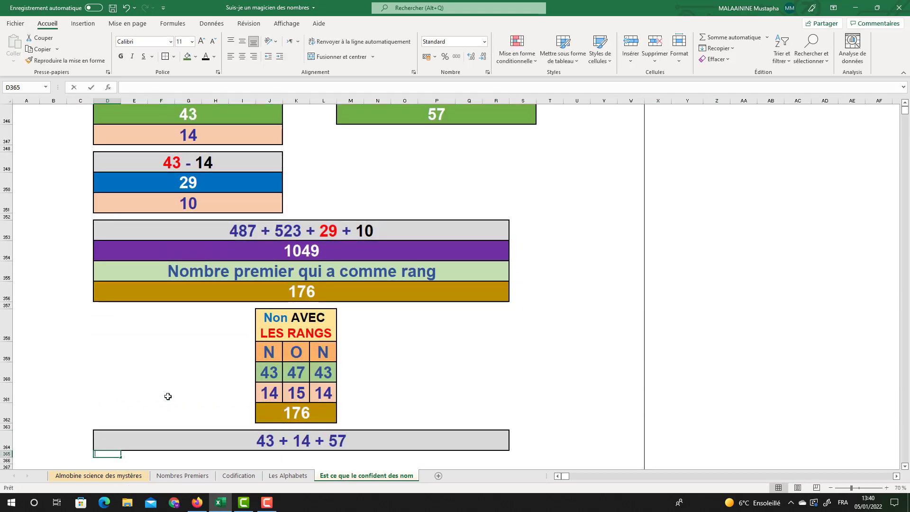
# - Calculate the sum under the 43 + 14 + 57 heading in D365 with =D346+D347+M346
pyautogui.write('=')
pyautogui.scroll(2, 169, 324)
pyautogui.click(189, 210)
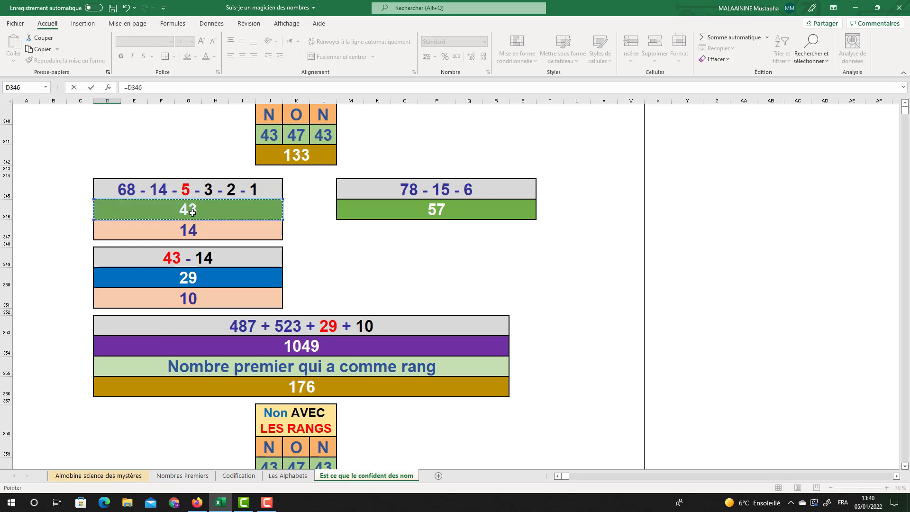
pyautogui.write('+')
pyautogui.click(194, 232)
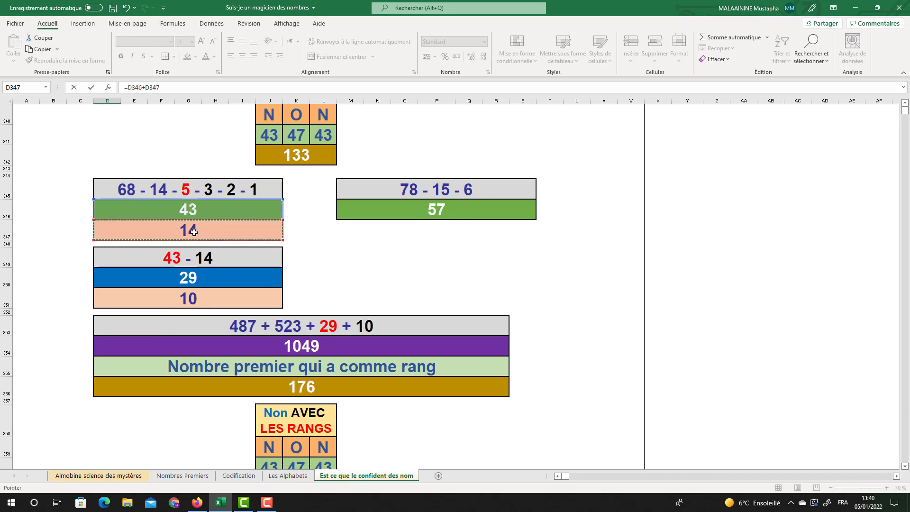
pyautogui.write('+')
pyautogui.click(381, 213)
pyautogui.press('Return')
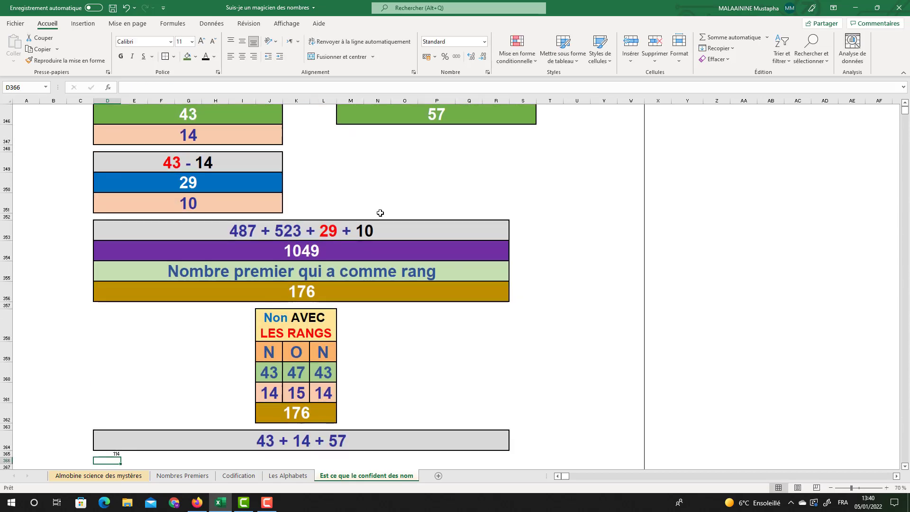
# - Apply the 43 + 14 + 57 heading's format to the result in D365 and fill it yellow
pyautogui.scroll(-1, 348, 297)
pyautogui.click(283, 394)
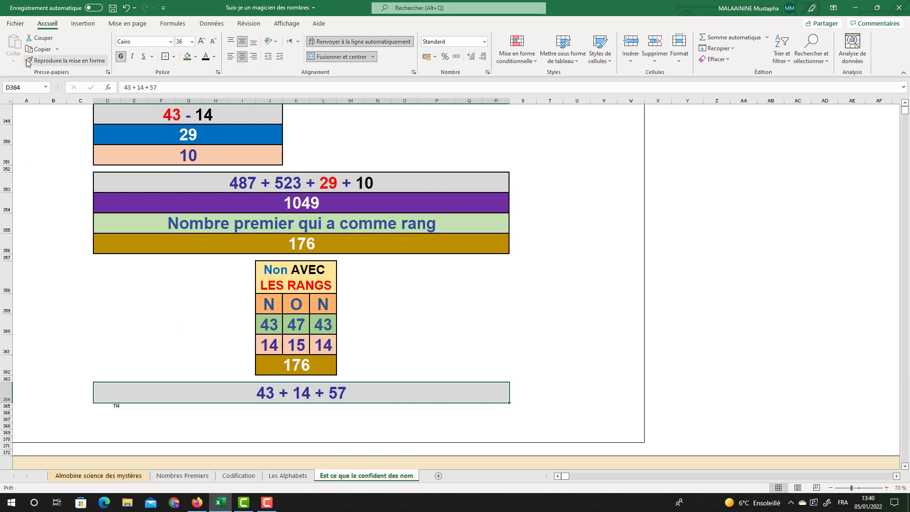
pyautogui.click(65, 60)
pyautogui.click(109, 404)
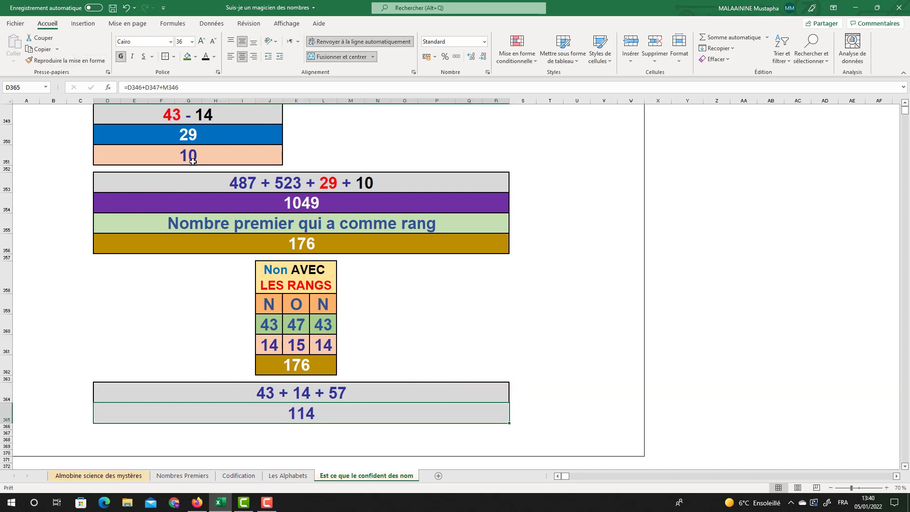
pyautogui.click(196, 57)
pyautogui.click(213, 149)
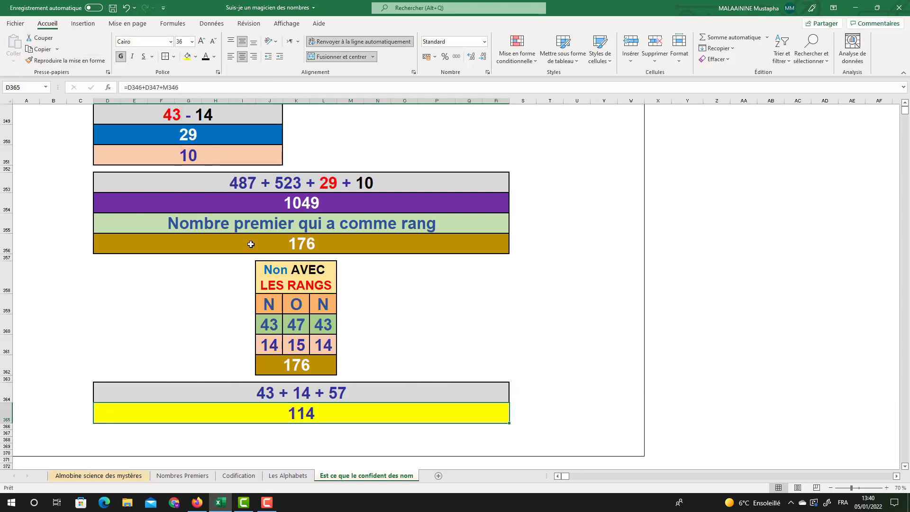
# - Delete the three surplus blank rows starting at row 367, below the 43 + 14 + 57 block
pyautogui.scroll(-1, 251, 263)
pyautogui.scroll(-1, 251, 262)
pyautogui.moveTo(7, 324); pyautogui.dragTo(40, 337)
pyautogui.rightClick(98, 334)
pyautogui.click(144, 256)
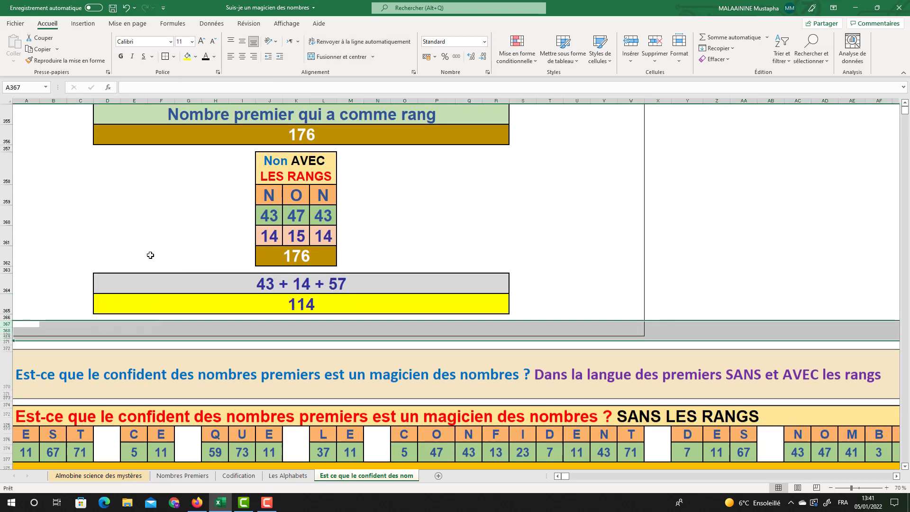
# - Review the SANS and AVEC LES RANGS tables of the full "magicien des nombres" question and its Almobine application block
pyautogui.scroll(-2, 95, 263)
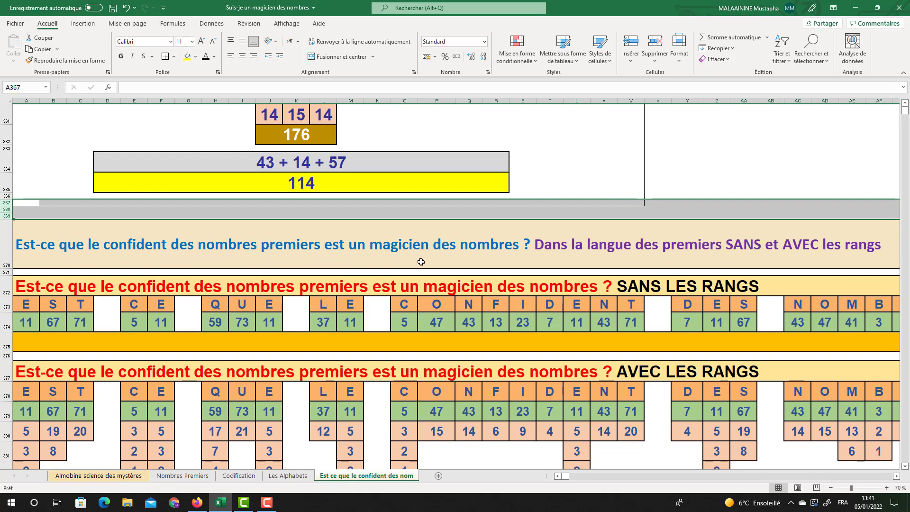
pyautogui.scroll(-1, 462, 260)
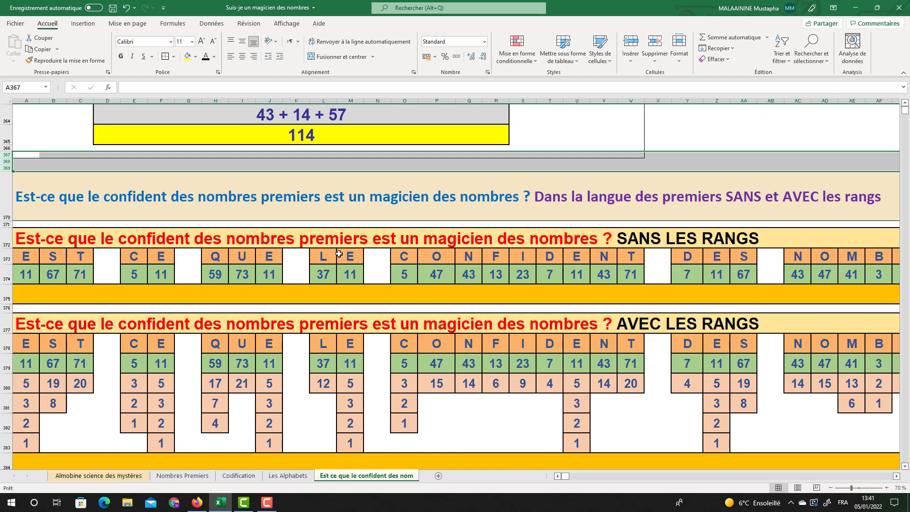
pyautogui.scroll(-7, 339, 254)
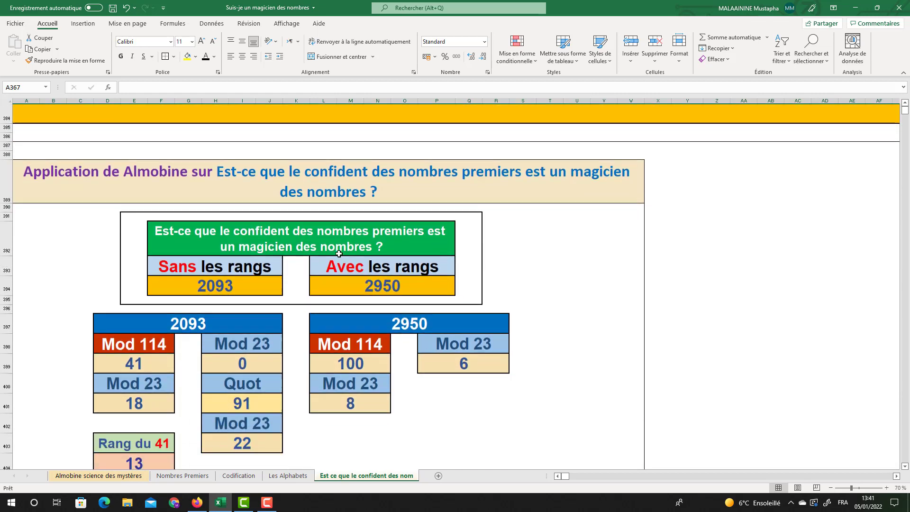
pyautogui.scroll(-1, 339, 253)
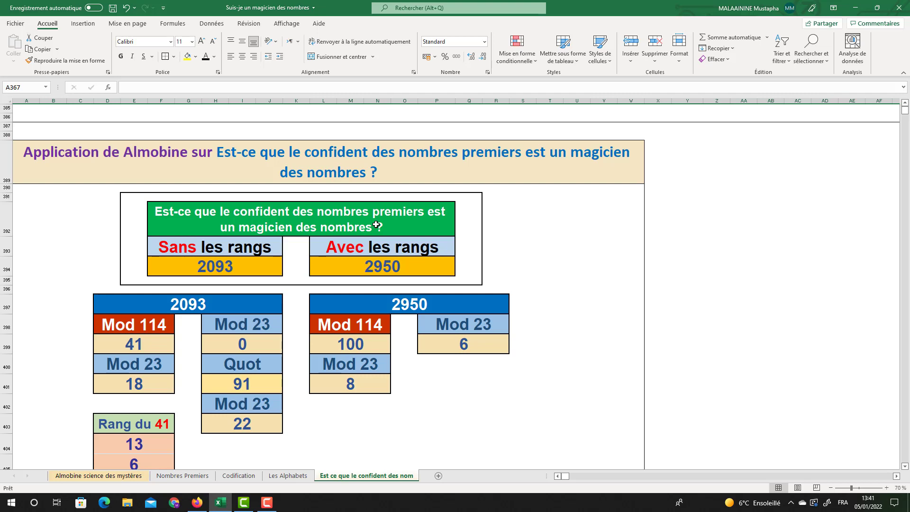
pyautogui.scroll(-3, 376, 225)
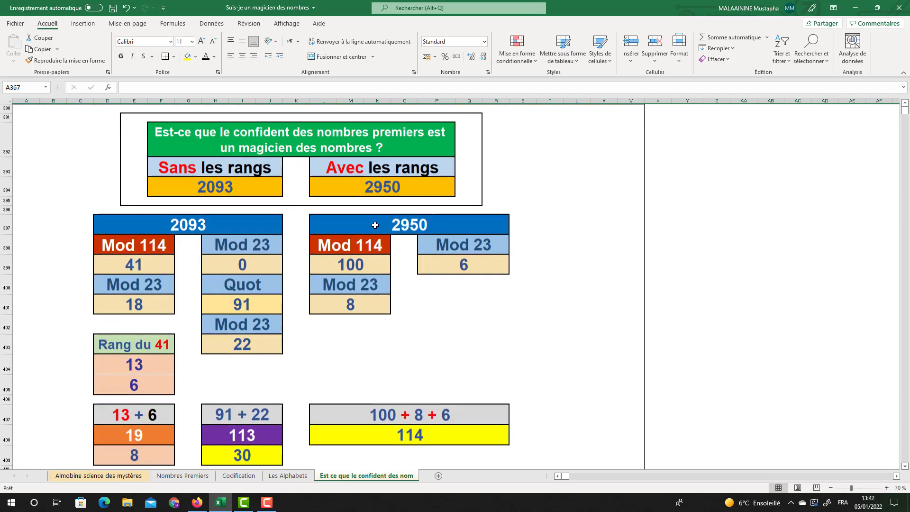
# - Examine the Mod 114, Mod 23 and Quot formulas under the 2093 heading, including the Rang du 41 entries
pyautogui.moveTo(141, 191); pyautogui.dragTo(487, 190)
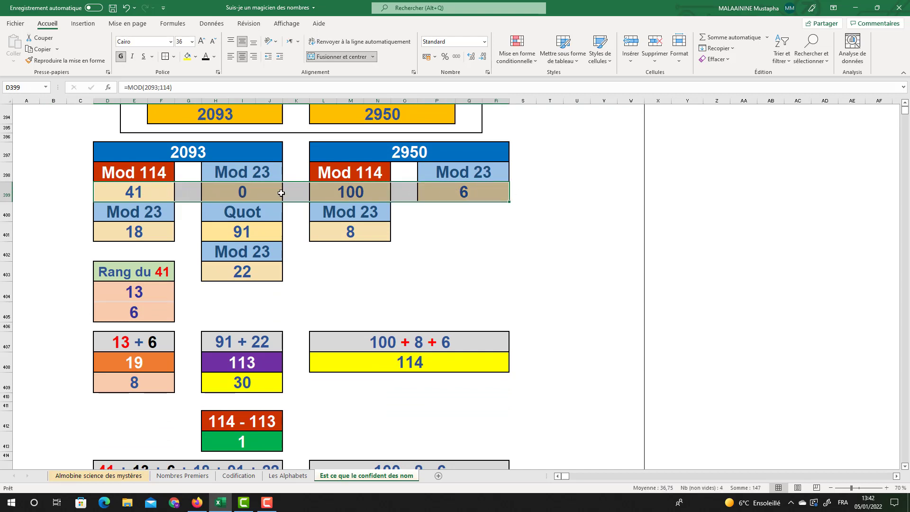
pyautogui.click(149, 193)
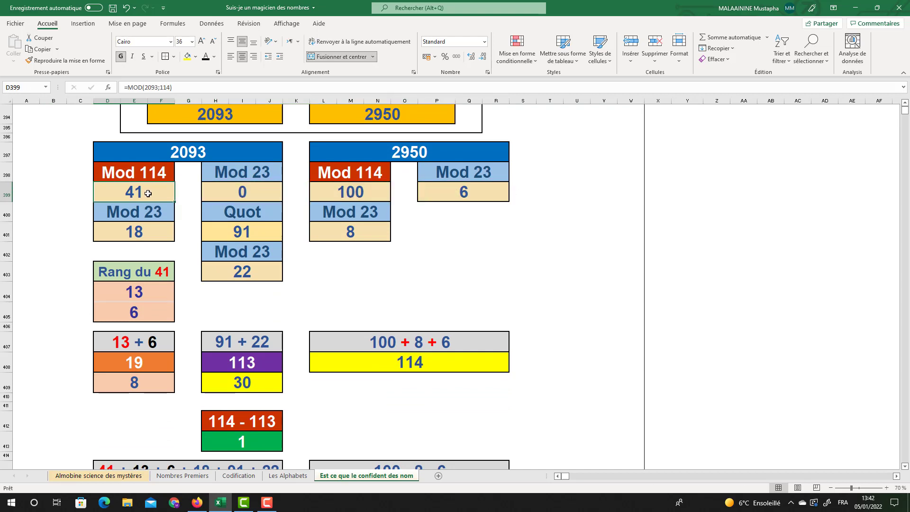
pyautogui.click(146, 232)
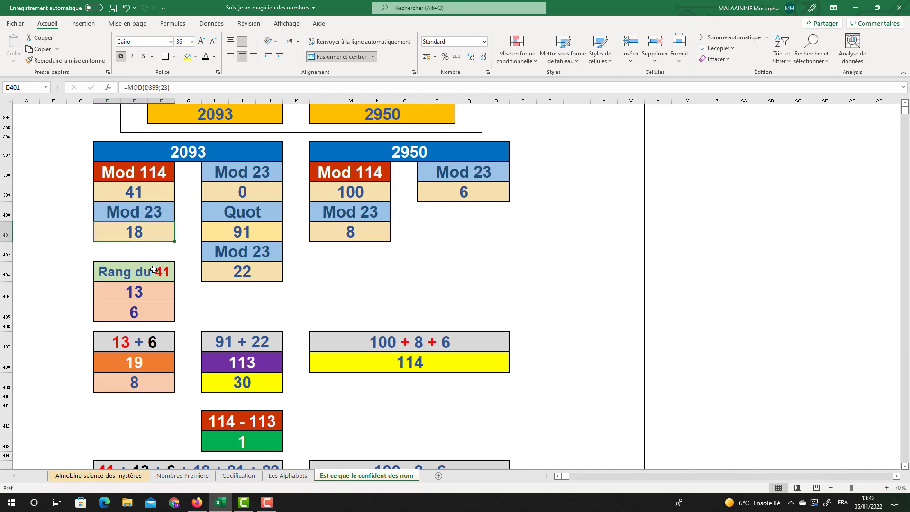
pyautogui.click(126, 285)
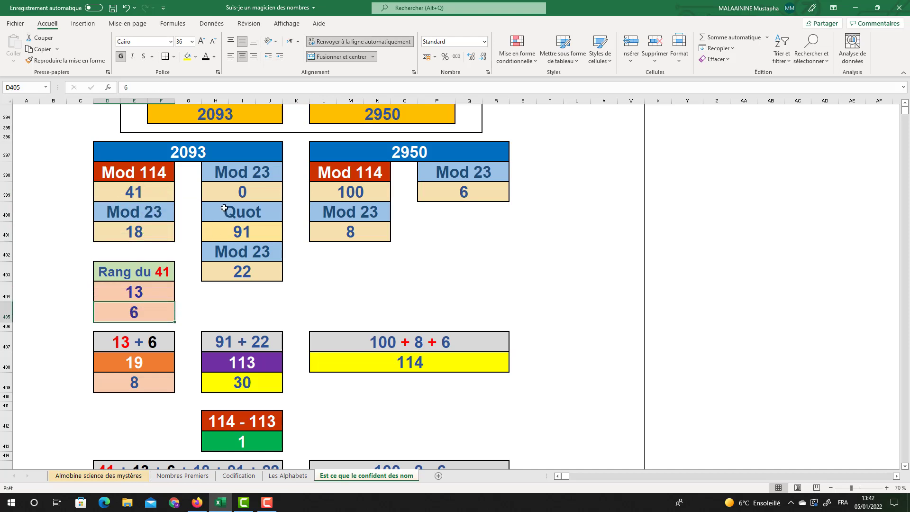
pyautogui.click(235, 194)
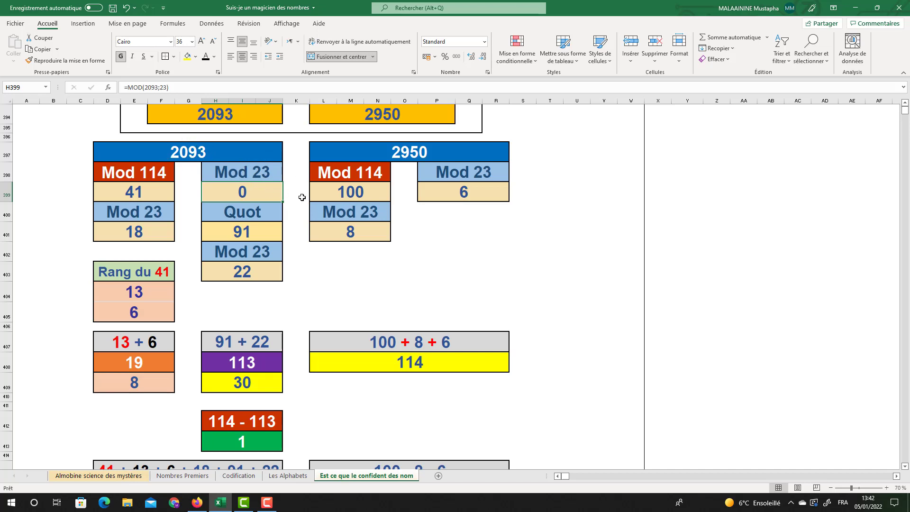
pyautogui.click(254, 231)
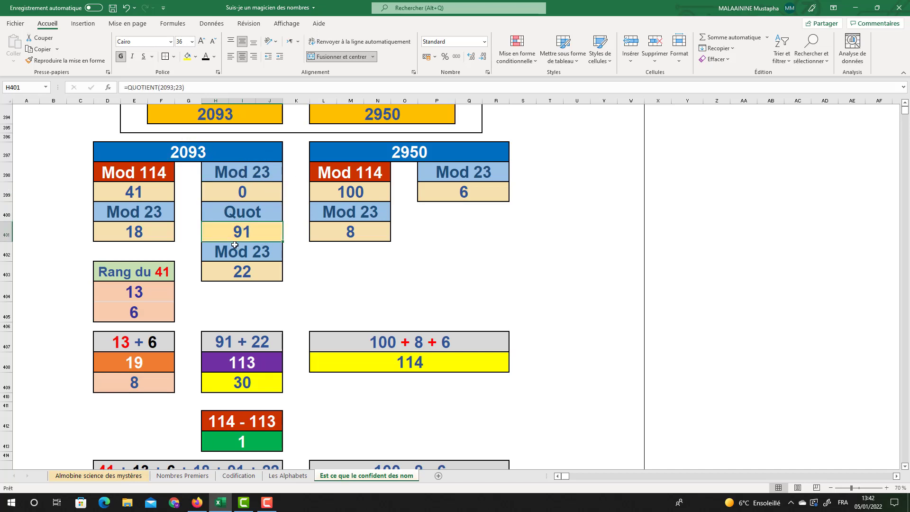
pyautogui.click(239, 272)
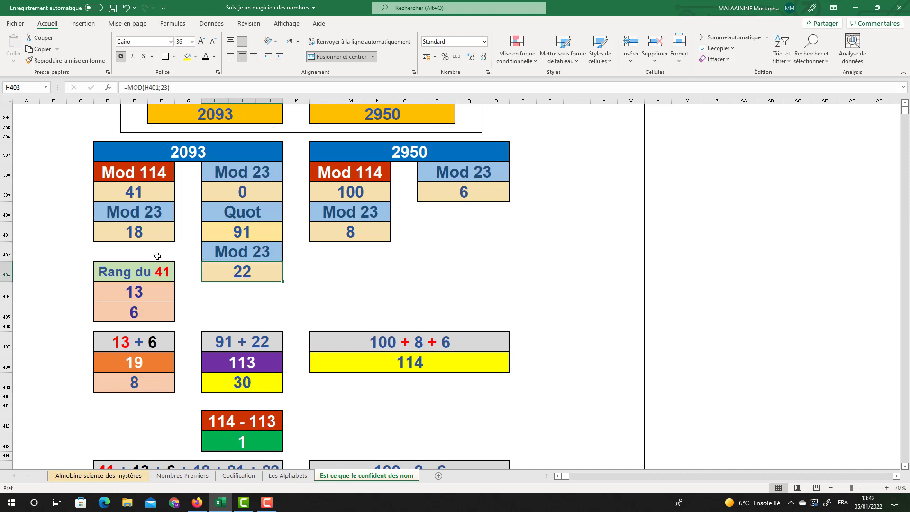
# - Examine the modulo formulas under the 2950 heading and the 100 + 8 + 6 sum built from them
pyautogui.moveTo(144, 189); pyautogui.dragTo(515, 314)
pyautogui.click(355, 193)
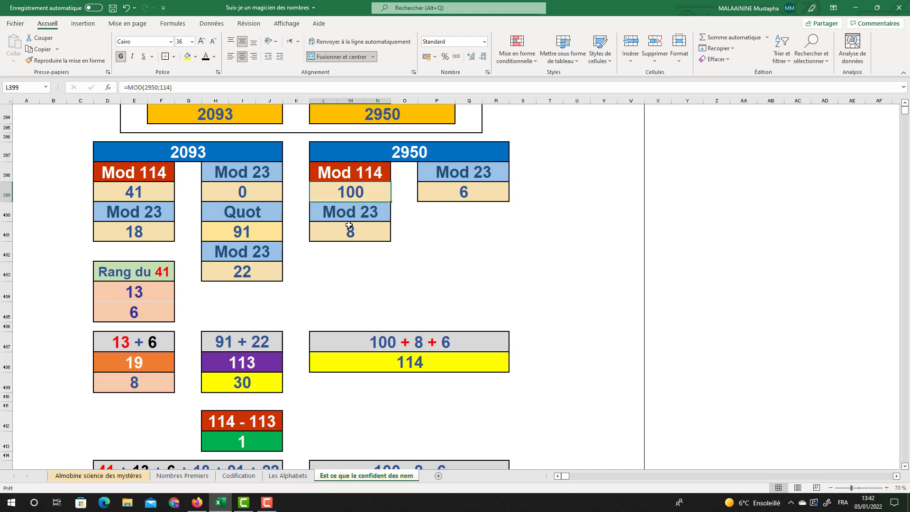
pyautogui.click(349, 226)
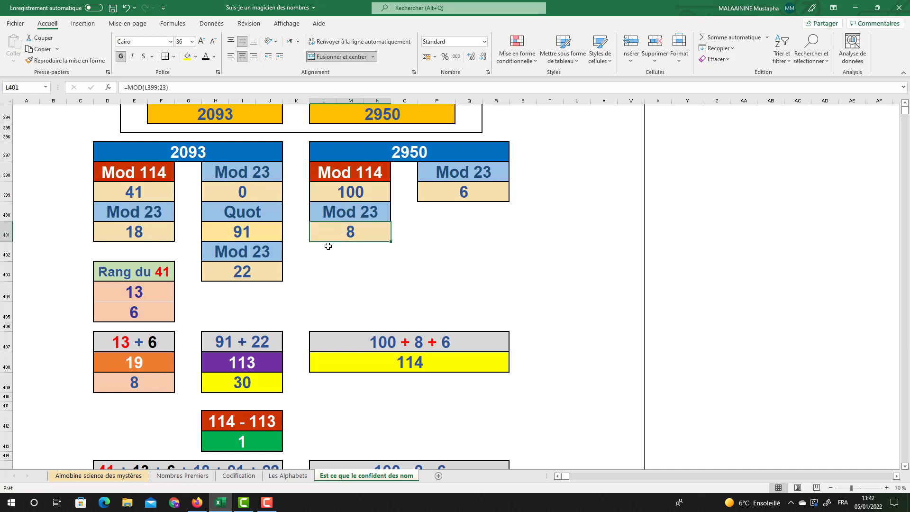
pyautogui.doubleClick(414, 363)
pyautogui.press('Return')
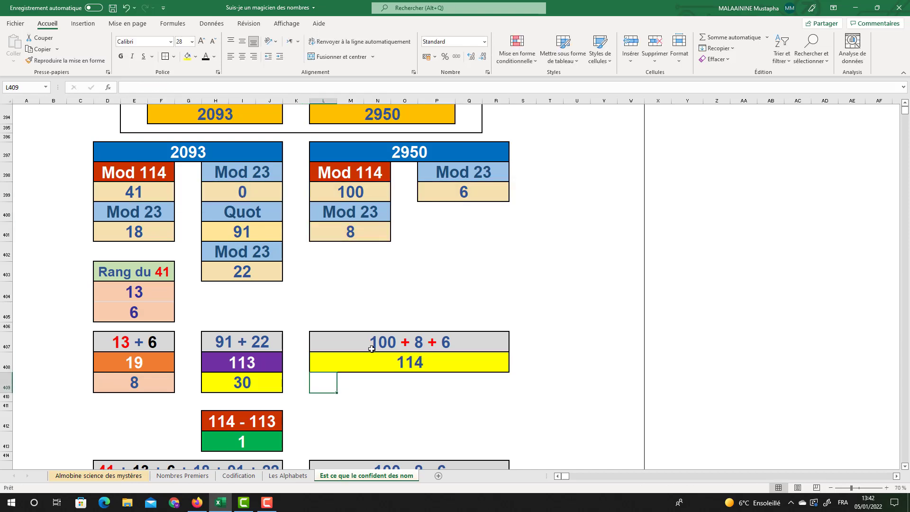
pyautogui.doubleClick(418, 354)
pyautogui.press('Return')
# - Review the 2093 block's results, the two Rang du 41 values and the result cells of the 13 + 6 block
pyautogui.moveTo(144, 194); pyautogui.dragTo(223, 382)
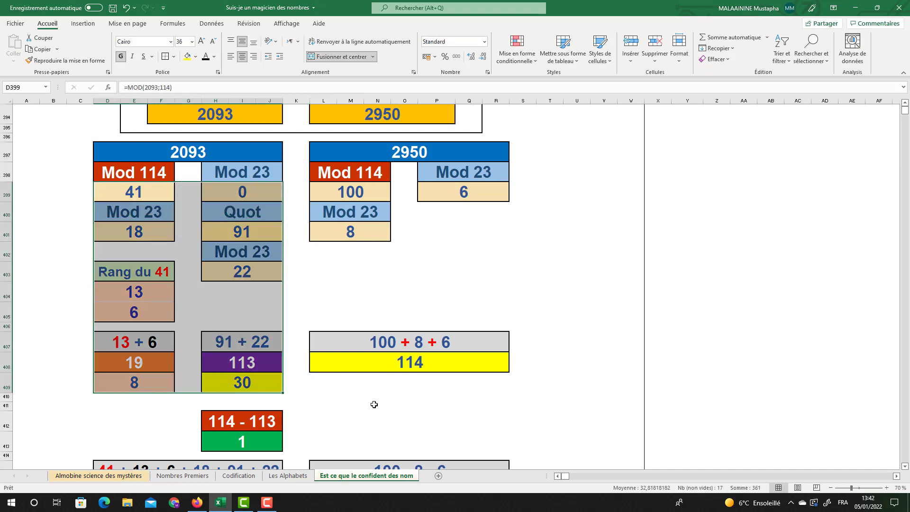
pyautogui.click(141, 300)
pyautogui.click(133, 317)
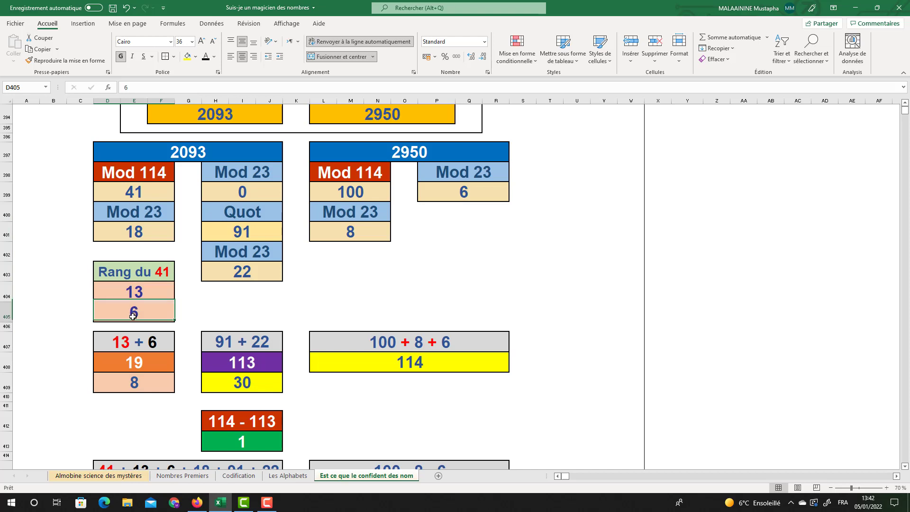
pyautogui.click(134, 363)
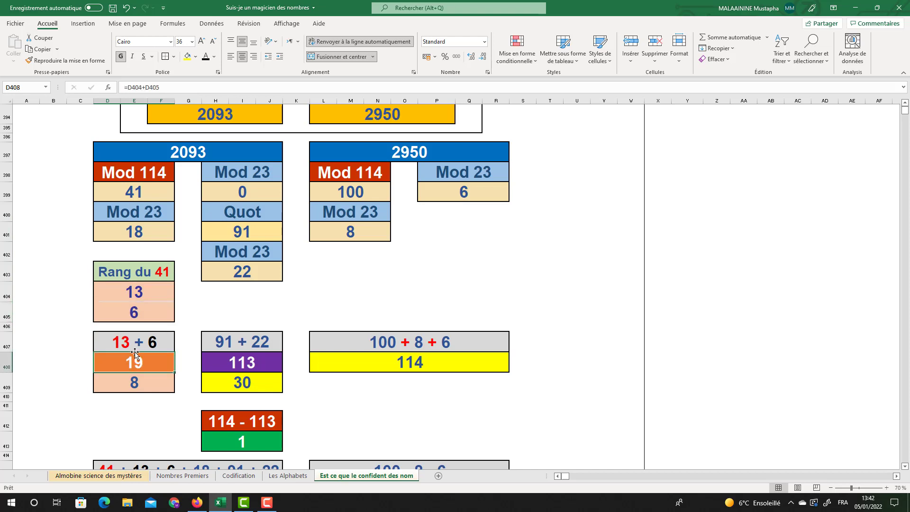
pyautogui.click(136, 380)
# - Trace the 91 + 22 block from the quotient and its Mod 23 through to the 114 - 113 difference
pyautogui.click(234, 231)
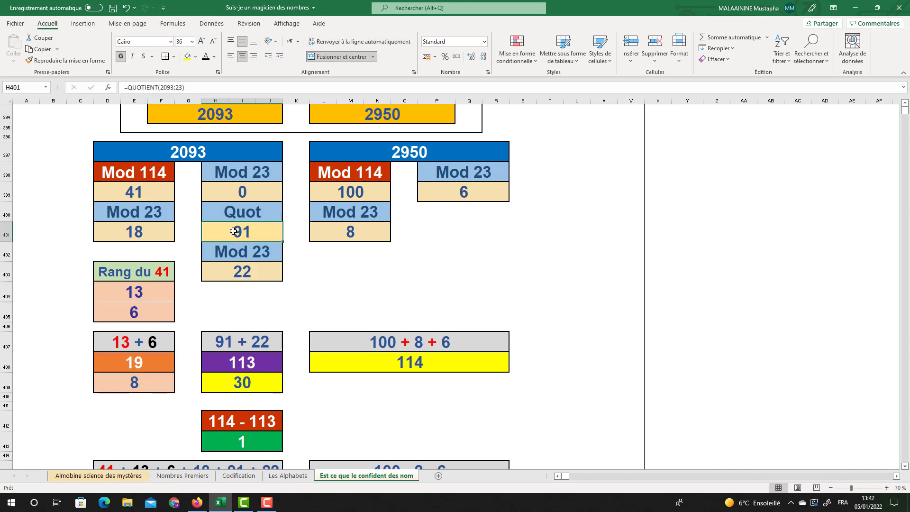
pyautogui.click(236, 268)
pyautogui.click(234, 356)
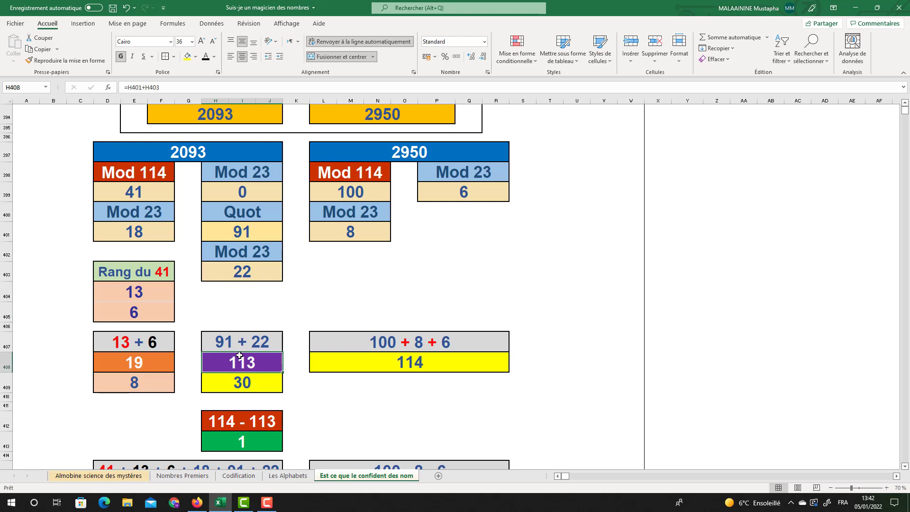
pyautogui.scroll(-1, 238, 338)
pyautogui.click(238, 338)
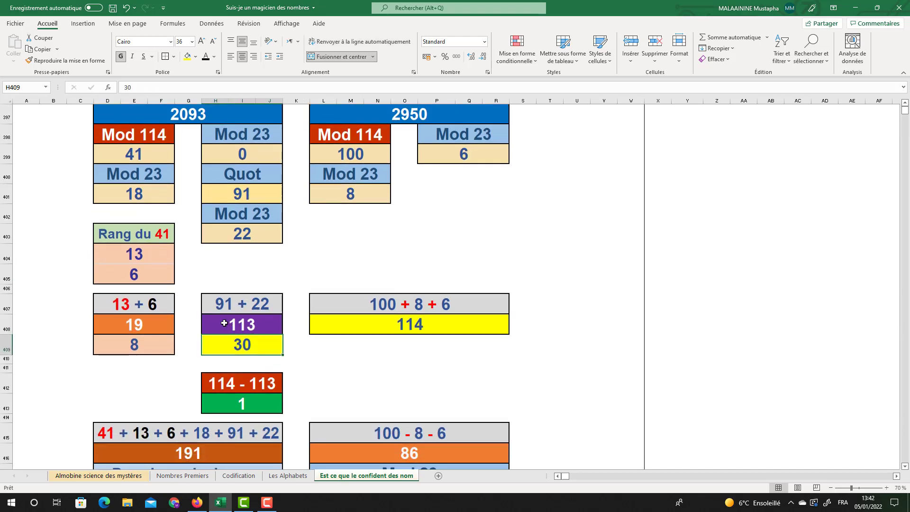
pyautogui.scroll(-1, 242, 319)
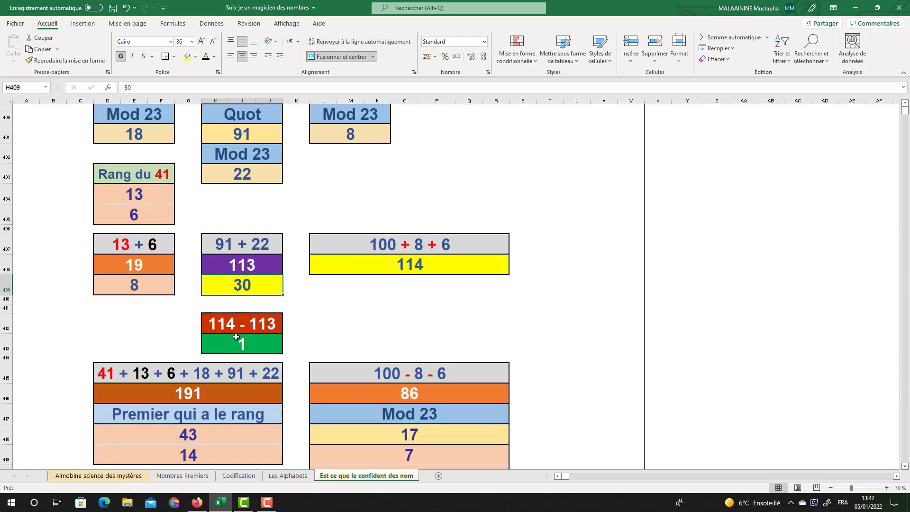
pyautogui.click(236, 339)
# - Inspect which cells the SOMME formula in D416 adds for 41 + 13 + 6 + 18 + 91 + 22, leaving it as is
pyautogui.doubleClick(192, 390)
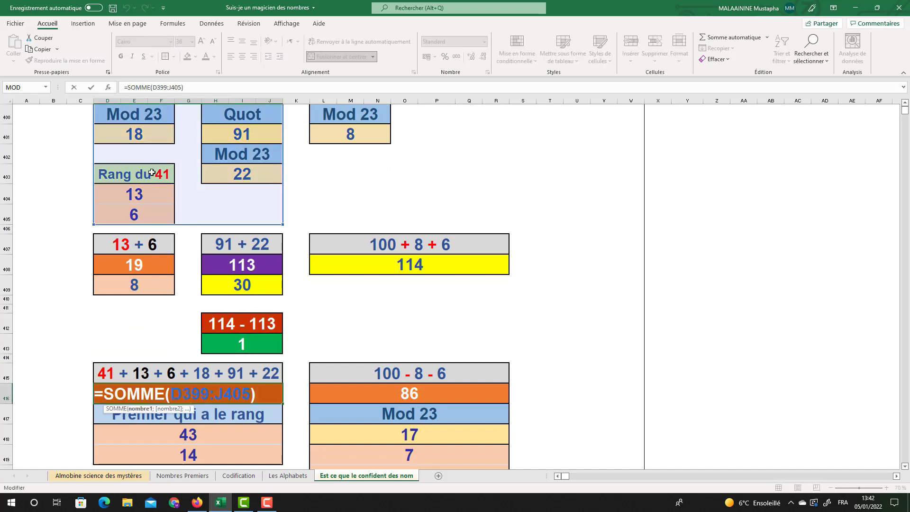
pyautogui.scroll(1, 142, 152)
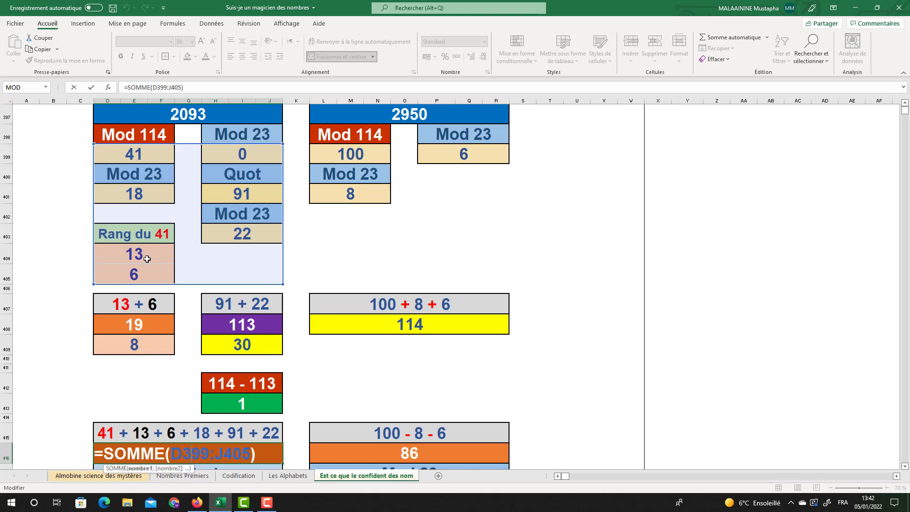
pyautogui.press('Return')
pyautogui.scroll(-1, 156, 323)
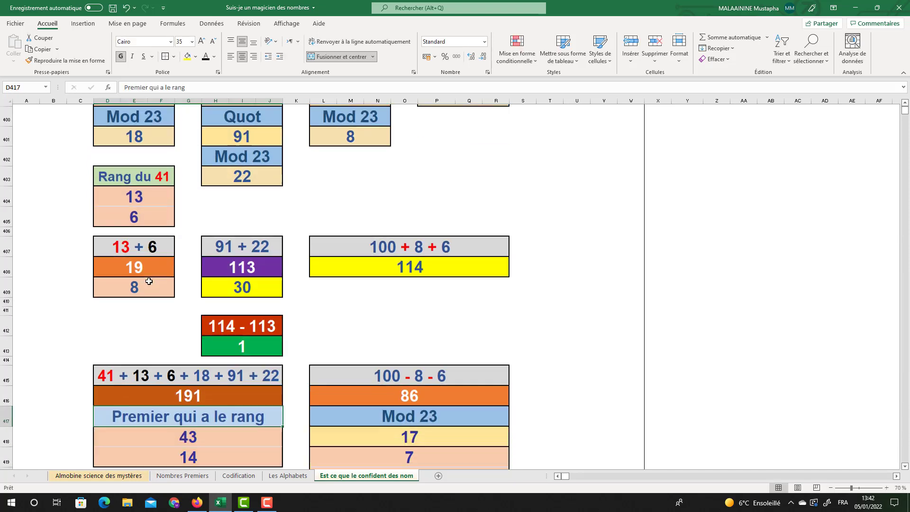
# - Review the Premier qui a le rang values in D418 and D419 and the 191 - 43 - 14 formula
pyautogui.click(180, 376)
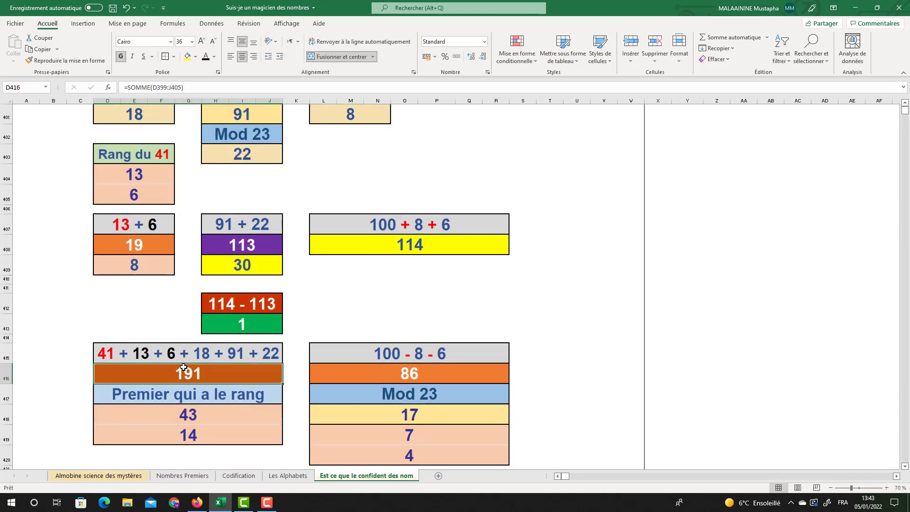
pyautogui.click(187, 412)
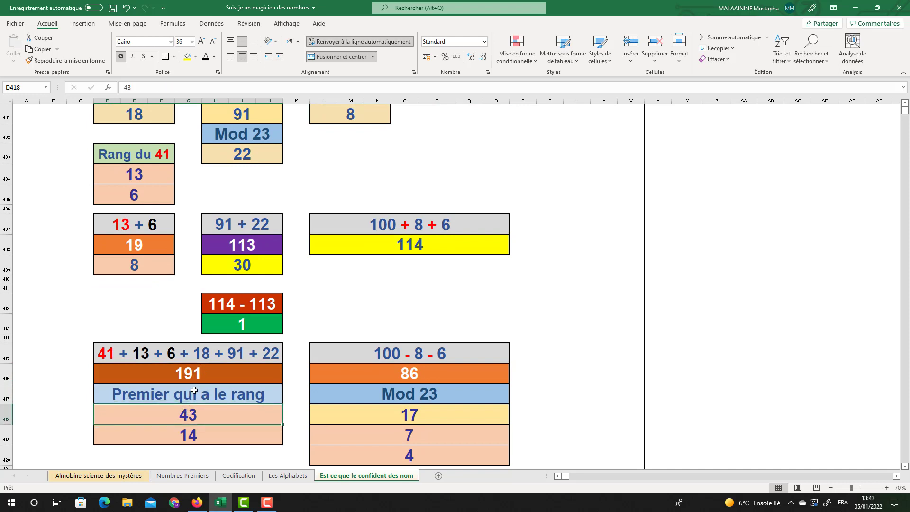
pyautogui.scroll(-1, 190, 408)
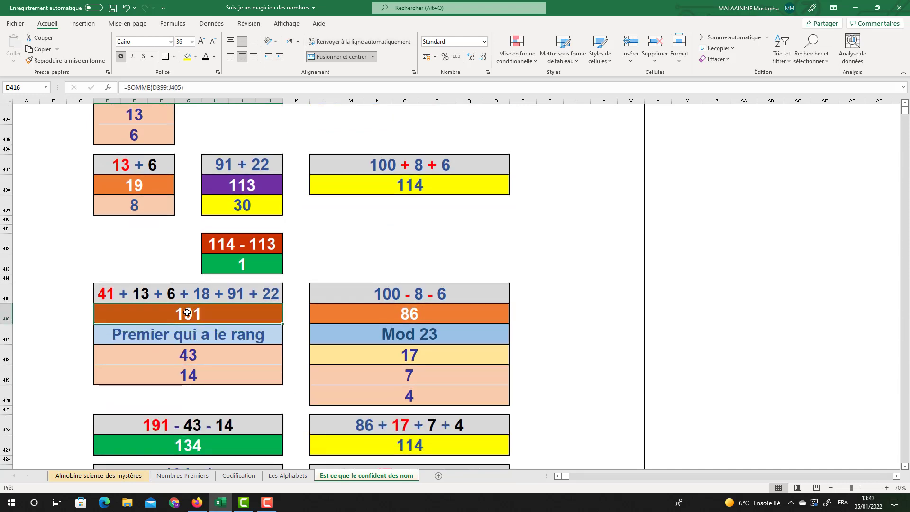
pyautogui.click(190, 376)
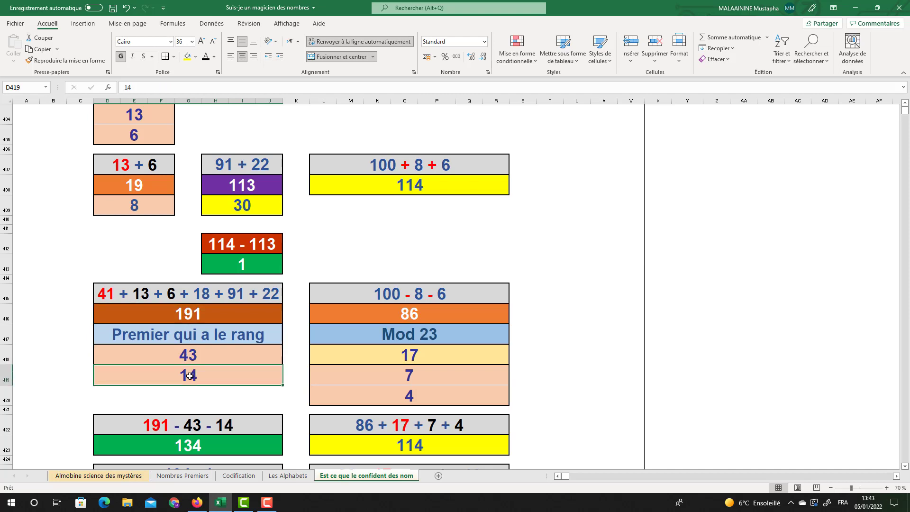
pyautogui.click(195, 443)
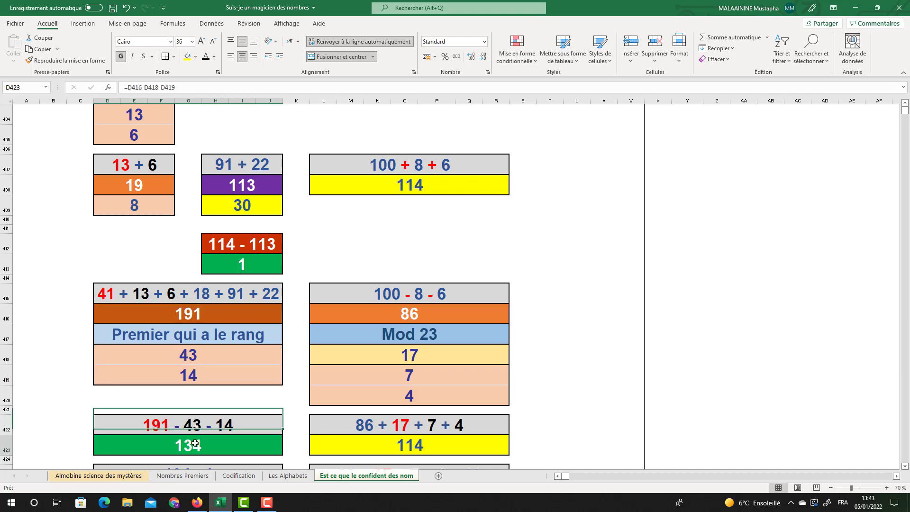
# - Check the 134 - 1 formula against the 114 - 113 result and the Non SANS LES RANGS table
pyautogui.click(251, 265)
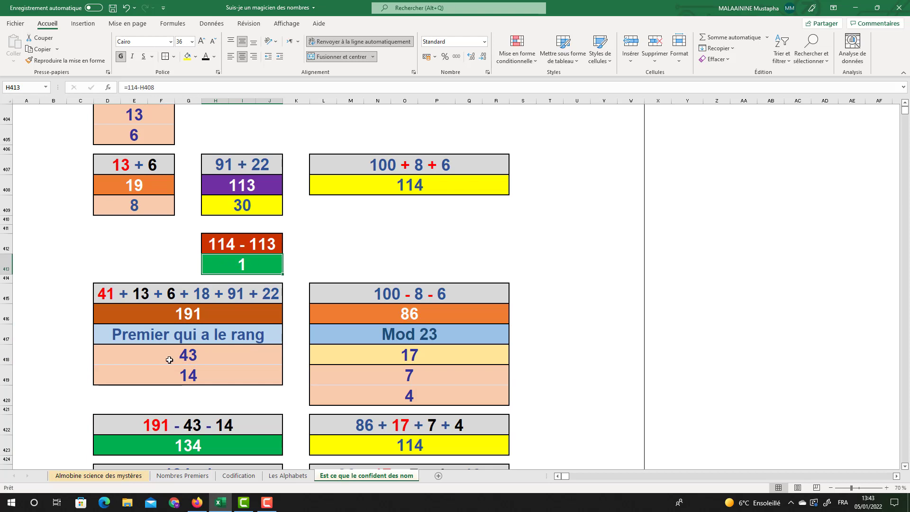
pyautogui.scroll(-2, 230, 275)
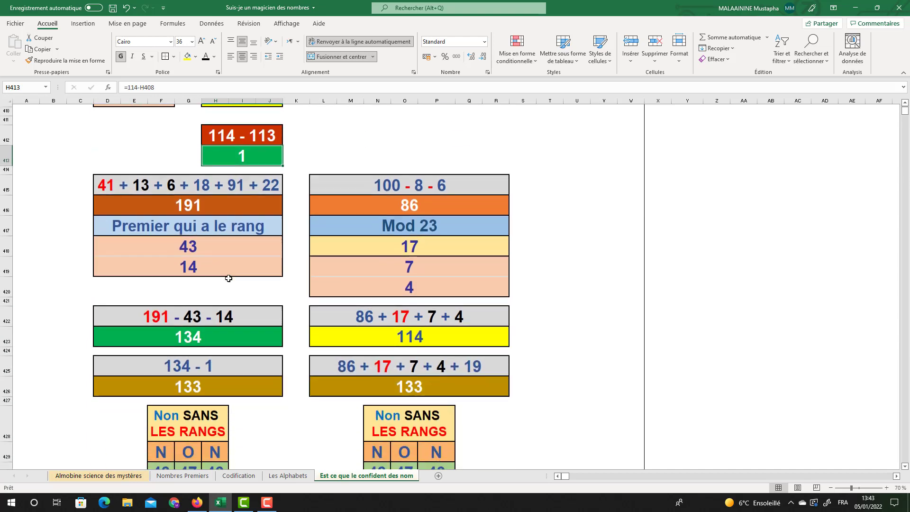
pyautogui.click(183, 381)
pyautogui.scroll(-2, 185, 355)
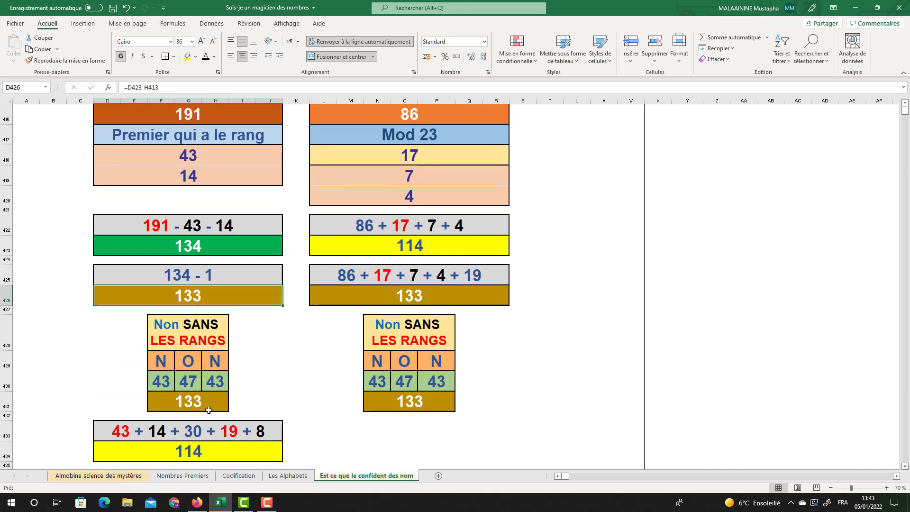
# - Trace the source cells of the 43 + 14 + 30 + 19 + 8 formula in D434, leaving it as is
pyautogui.doubleClick(195, 450)
pyautogui.scroll(2, 219, 379)
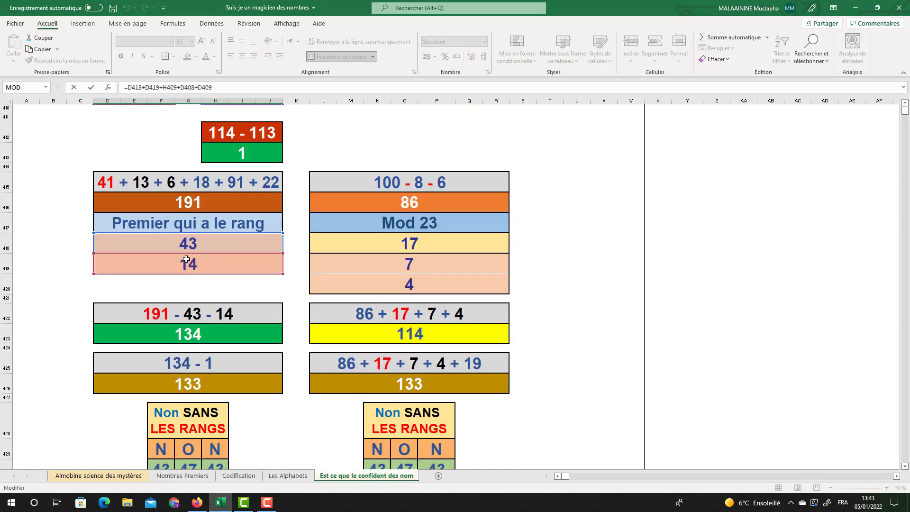
pyautogui.scroll(3, 186, 259)
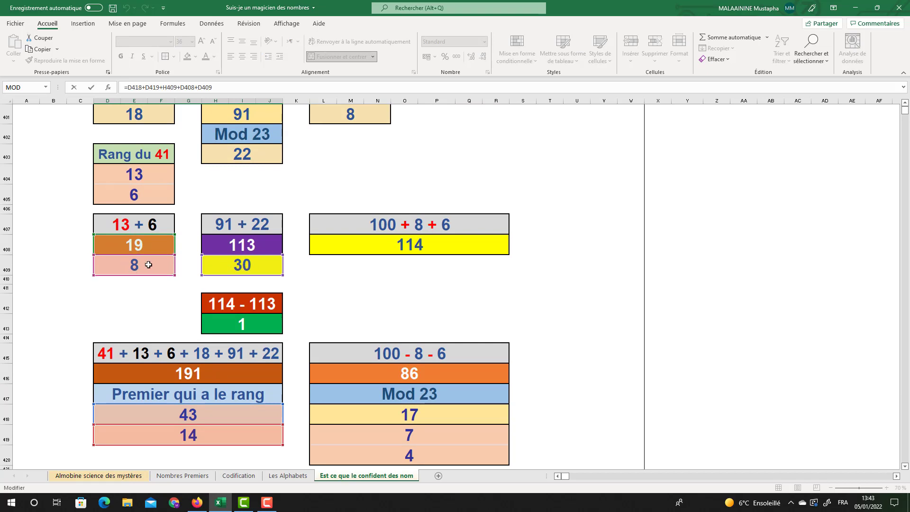
pyautogui.press('Return')
pyautogui.scroll(-1, 158, 270)
pyautogui.click(173, 363)
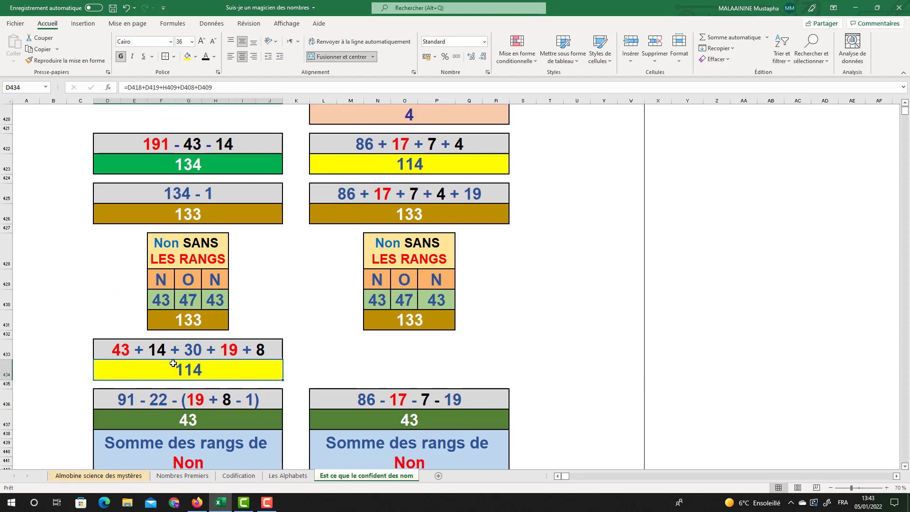
# - Trace the source cells of the 91 - 22 - (19 + 8 - 1) formula in D437, leaving it as is
pyautogui.doubleClick(182, 418)
pyautogui.scroll(4, 211, 340)
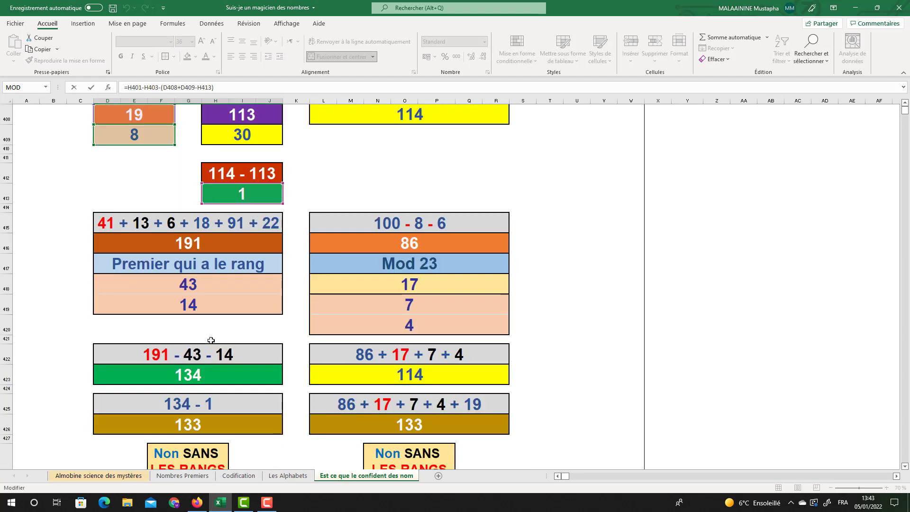
pyautogui.scroll(4, 211, 340)
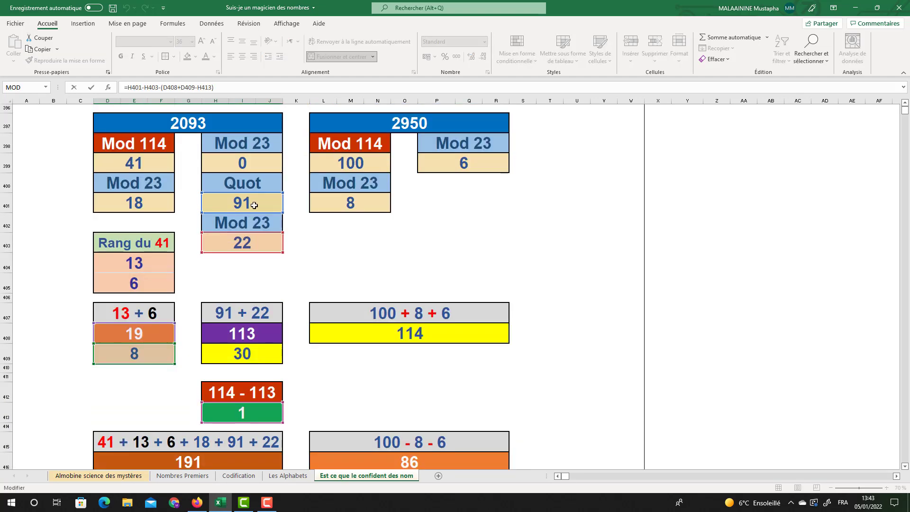
pyautogui.scroll(-5, 241, 256)
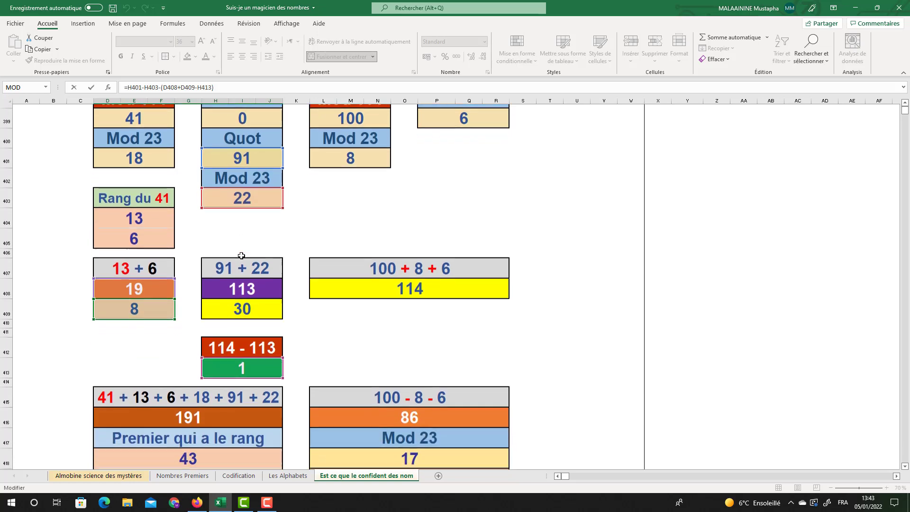
pyautogui.scroll(-3, 169, 293)
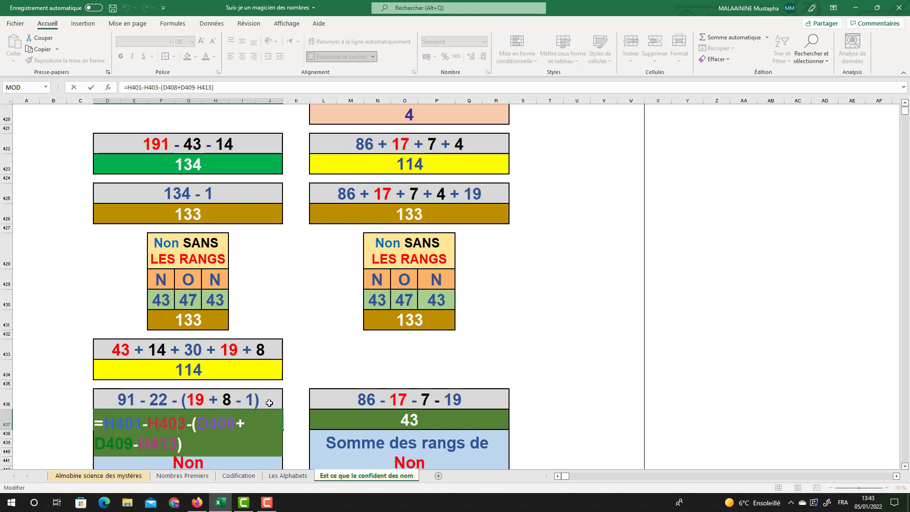
pyautogui.scroll(6, 264, 297)
pyautogui.scroll(2, 245, 187)
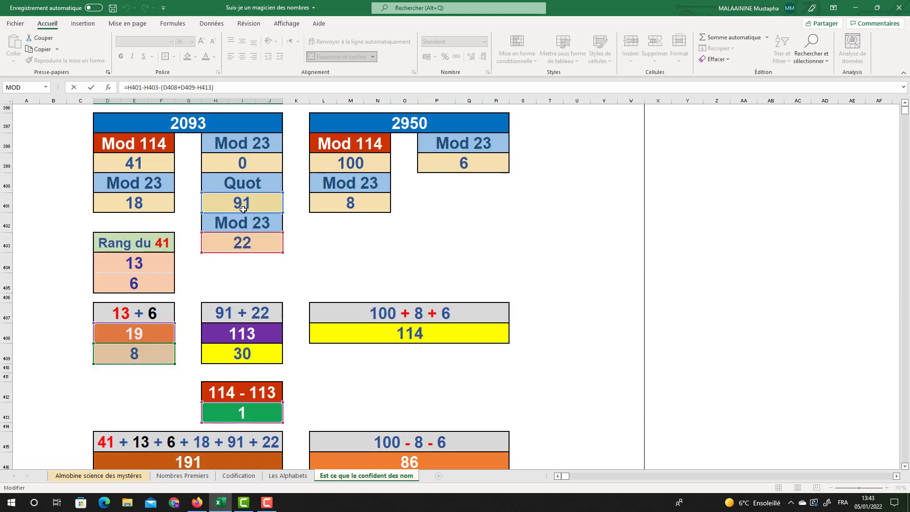
pyautogui.scroll(-1, 241, 248)
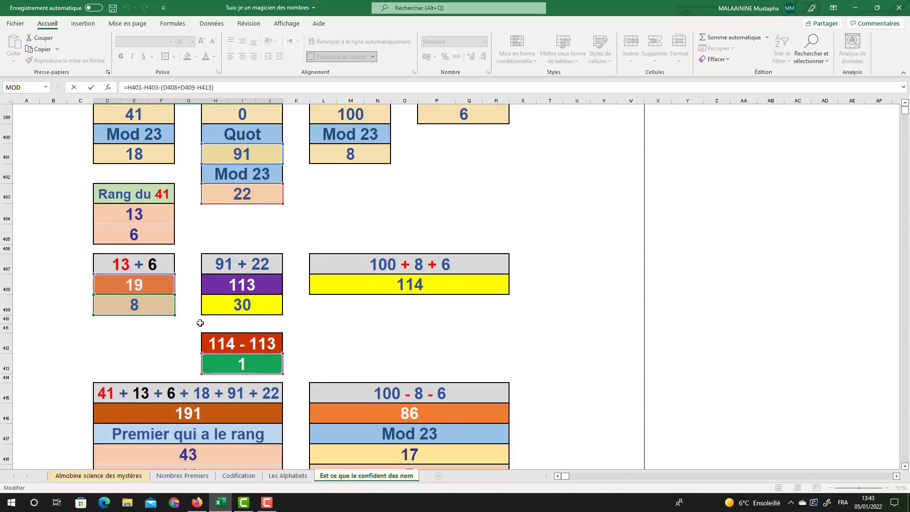
pyautogui.scroll(-8, 218, 356)
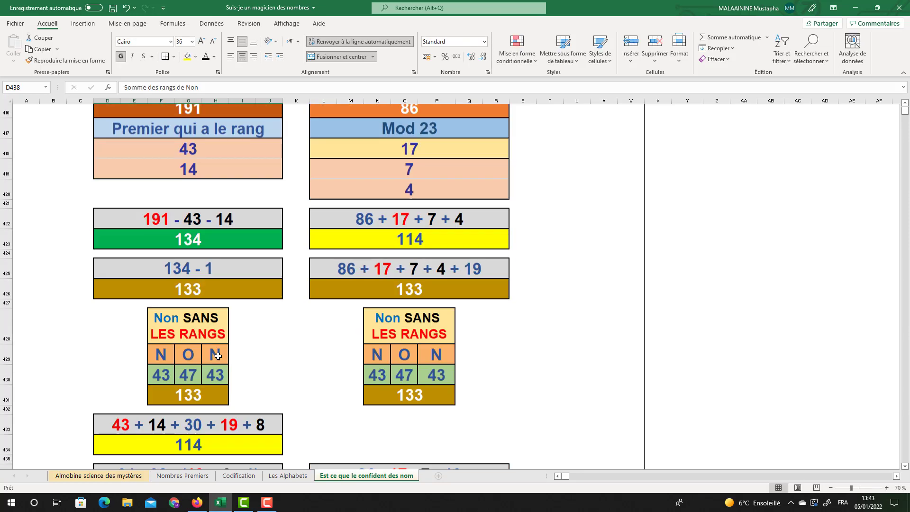
pyautogui.press('Return')
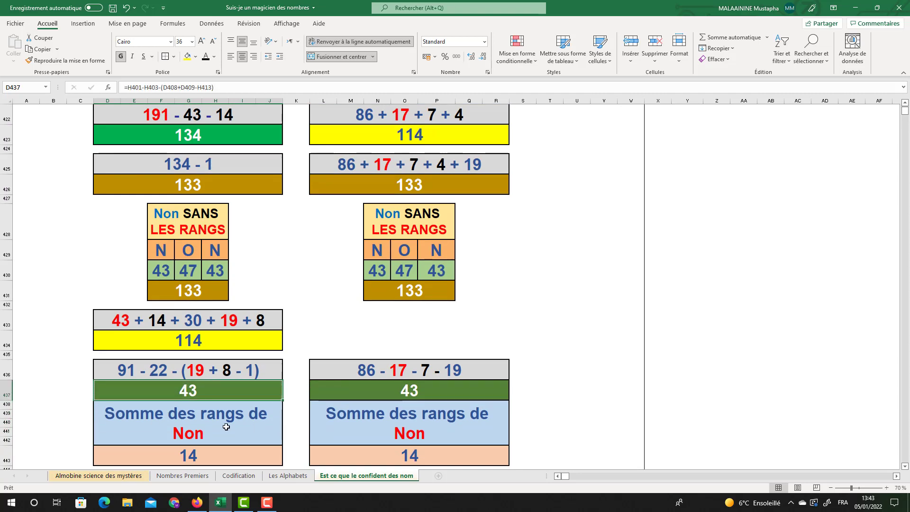
# - Check the Somme des rangs de Non cell D443 and compare the 43 + 133 formula in D446 with the Non AVEC LES RANGS table
pyautogui.scroll(-1, 226, 427)
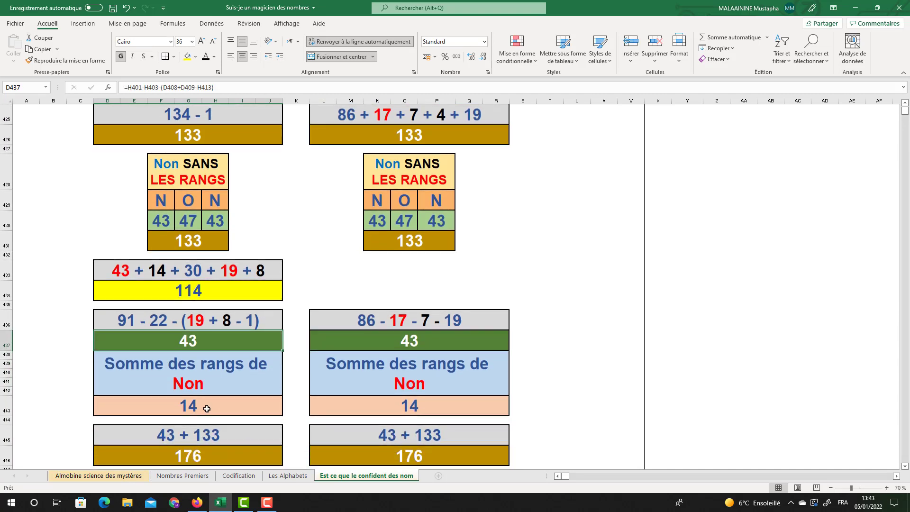
pyautogui.click(208, 409)
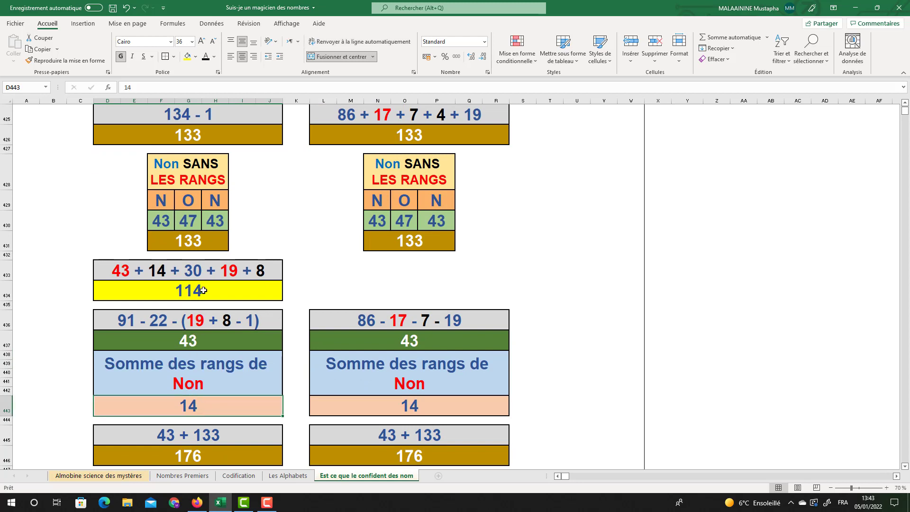
pyautogui.scroll(-2, 201, 290)
pyautogui.click(195, 338)
pyautogui.scroll(-1, 196, 339)
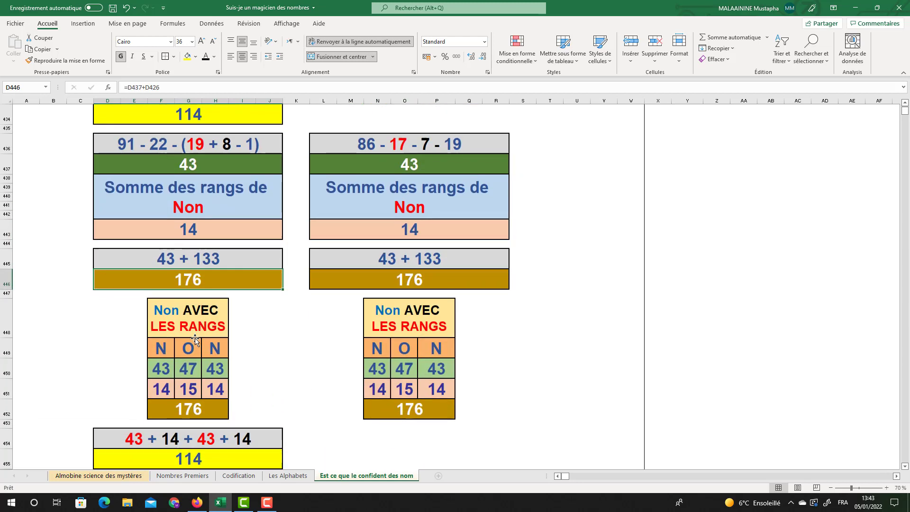
pyautogui.moveTo(195, 340); pyautogui.dragTo(190, 390)
# - Compare the rank values in D443 and D419, and check the 43 + 14 + 43 + 14 formula in D455 that adds them
pyautogui.scroll(2, 188, 342)
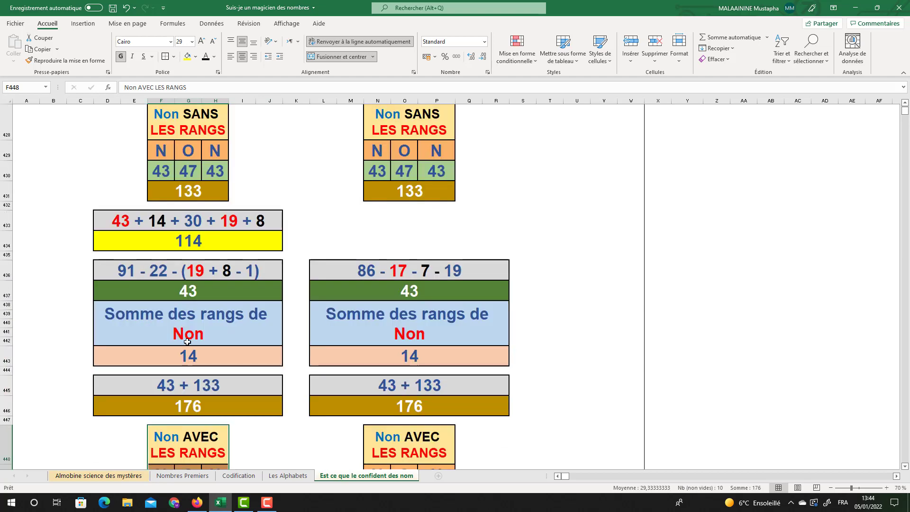
pyautogui.click(192, 357)
pyautogui.scroll(4, 192, 353)
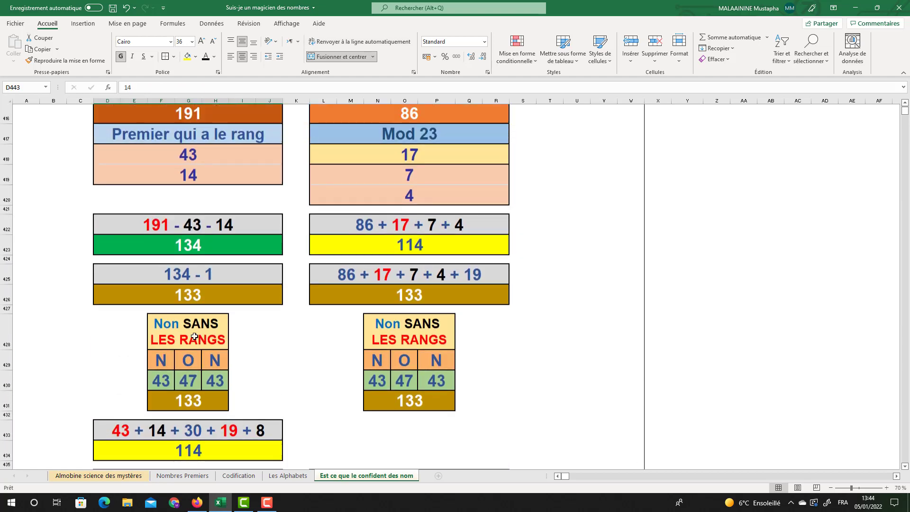
pyautogui.click(189, 175)
pyautogui.scroll(-5, 215, 299)
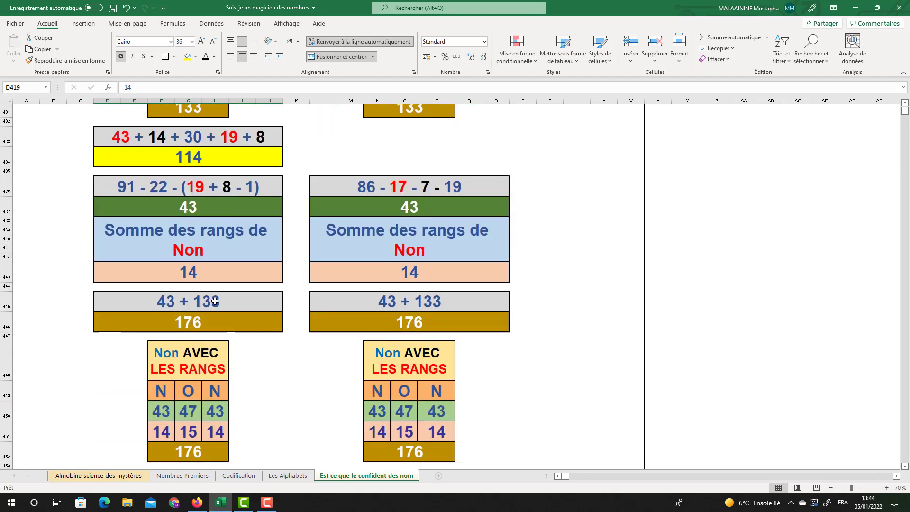
pyautogui.scroll(-4, 215, 302)
pyautogui.click(196, 343)
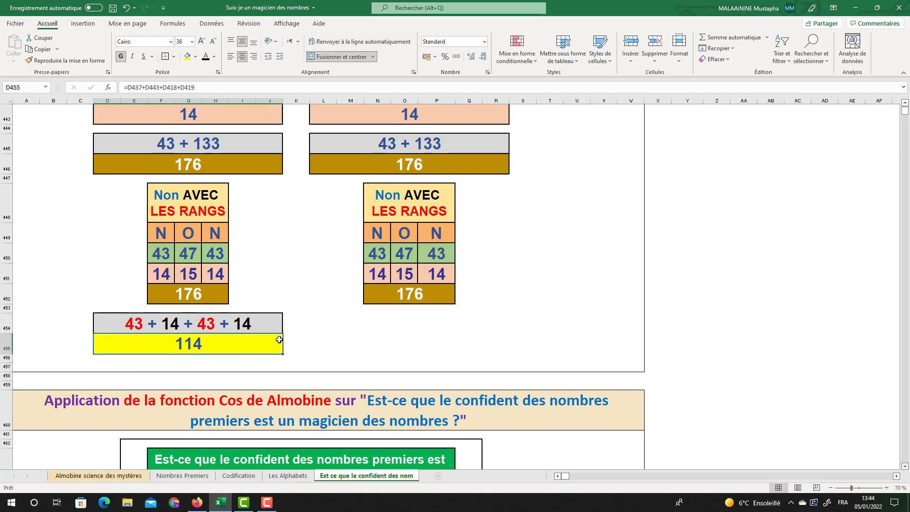
# - Review the Mod 114 and Mod 23 results of the 2950 block together with the 100 + 8 + 6 expression
pyautogui.scroll(16, 280, 340)
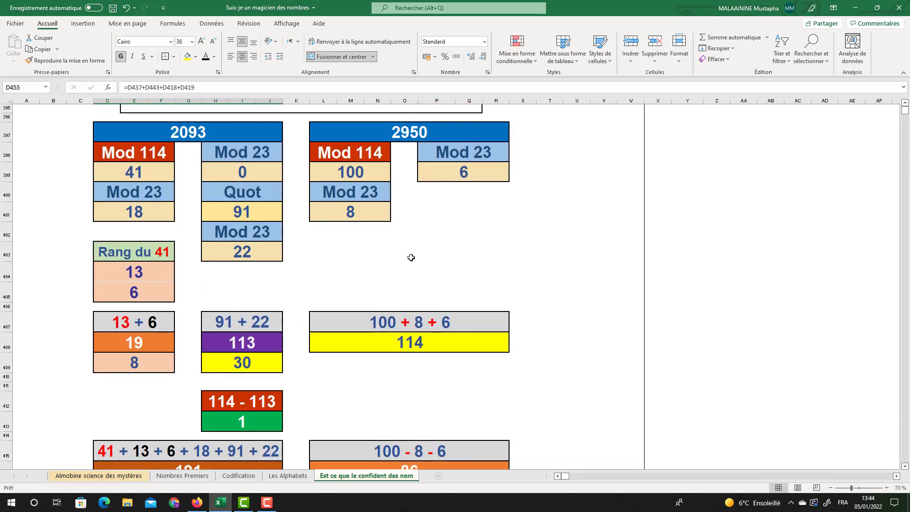
pyautogui.moveTo(345, 171); pyautogui.dragTo(482, 226)
pyautogui.click(439, 327)
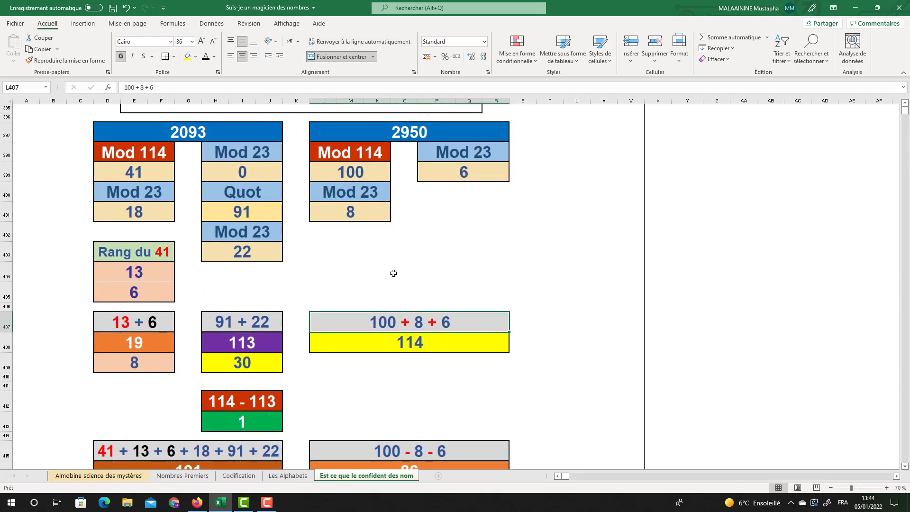
pyautogui.click(340, 173)
pyautogui.click(340, 212)
pyautogui.click(501, 169)
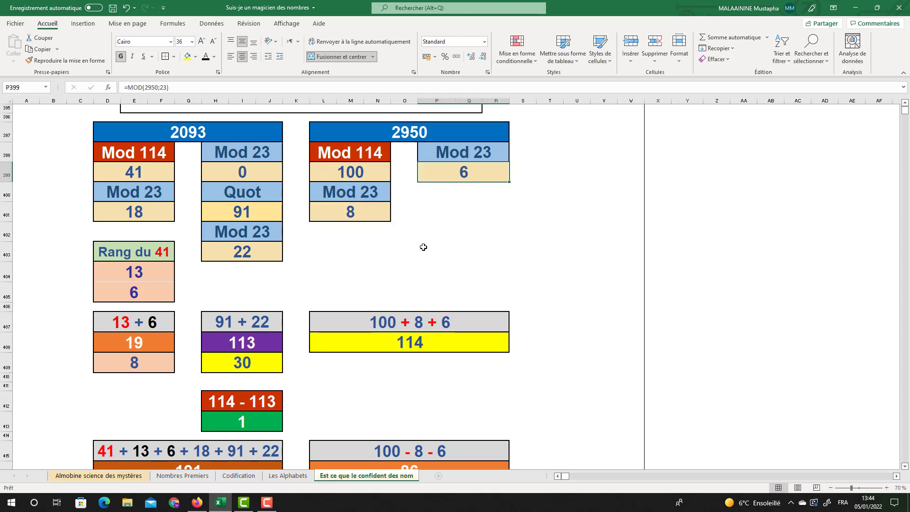
# - Examine the 100 - 8 - 6 formula in L416, its Mod 23 result in L418 and the ranks in L419 and L420
pyautogui.scroll(-2, 423, 248)
pyautogui.click(403, 374)
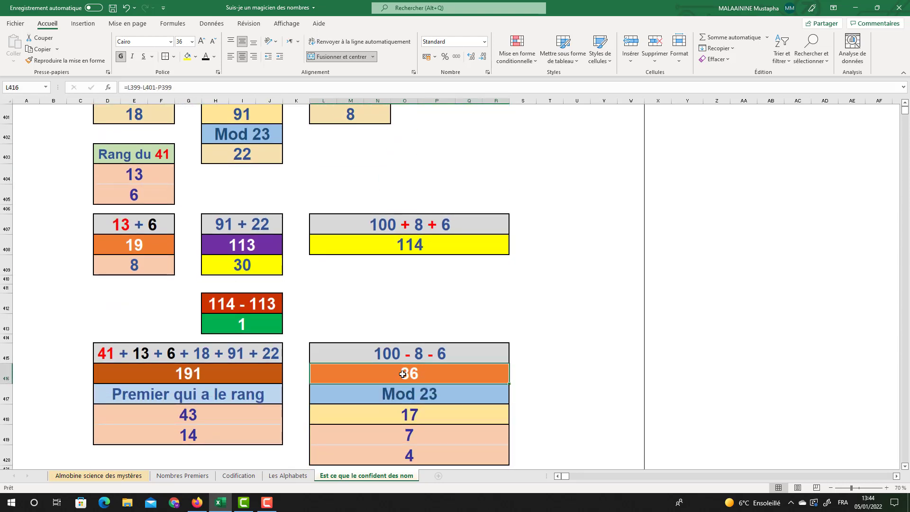
pyautogui.scroll(-2, 417, 361)
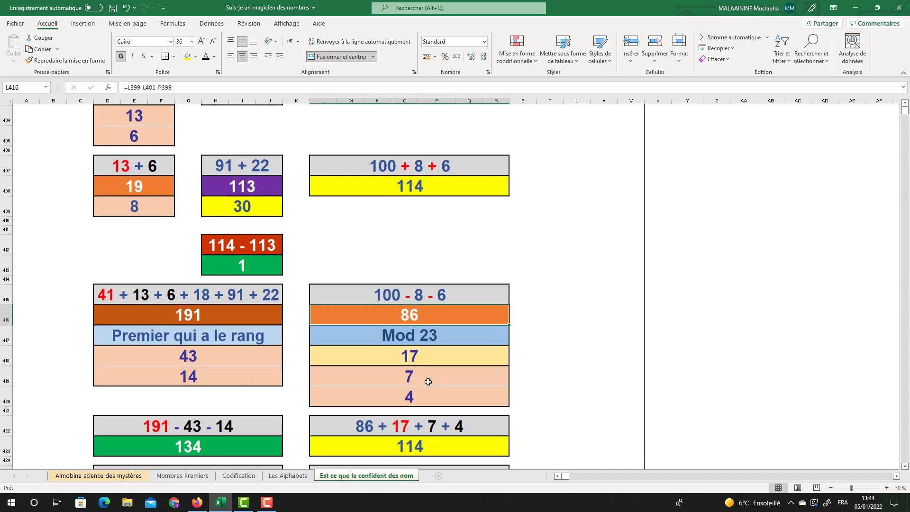
pyautogui.click(414, 355)
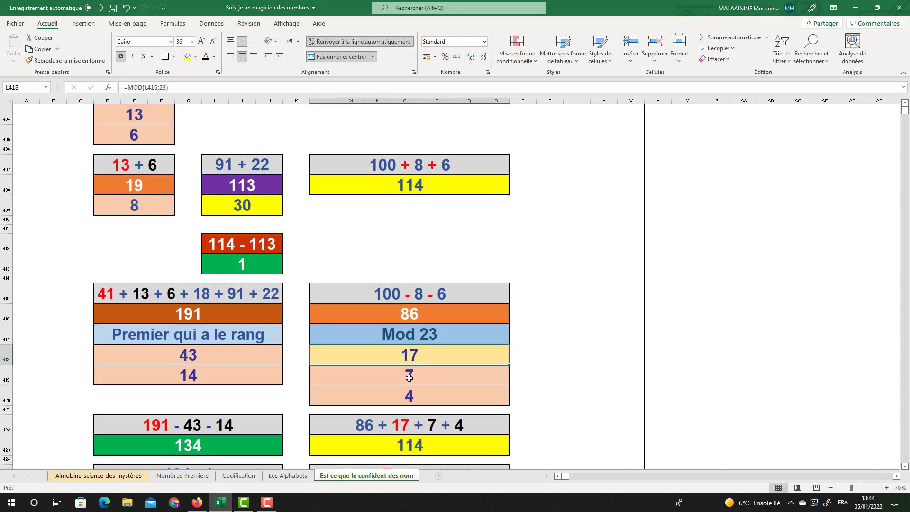
pyautogui.click(409, 377)
pyautogui.click(411, 394)
pyautogui.click(410, 324)
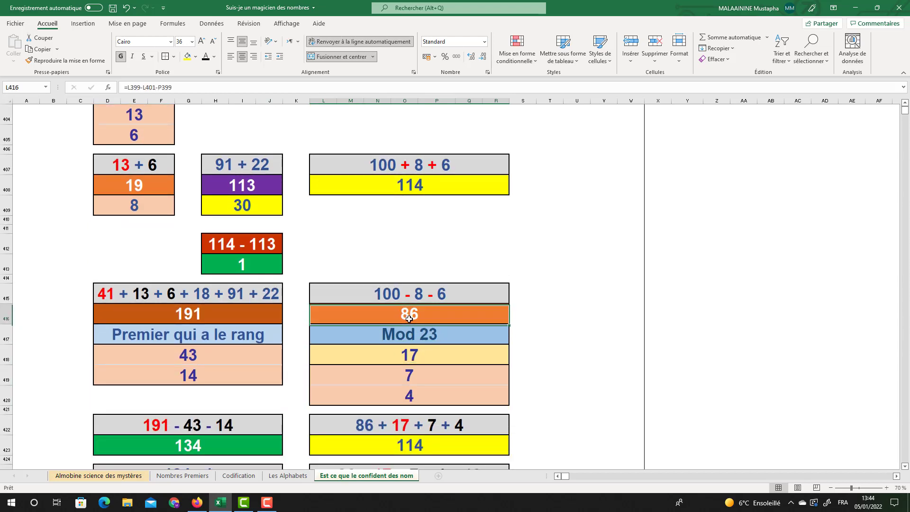
pyautogui.click(412, 360)
pyautogui.click(410, 376)
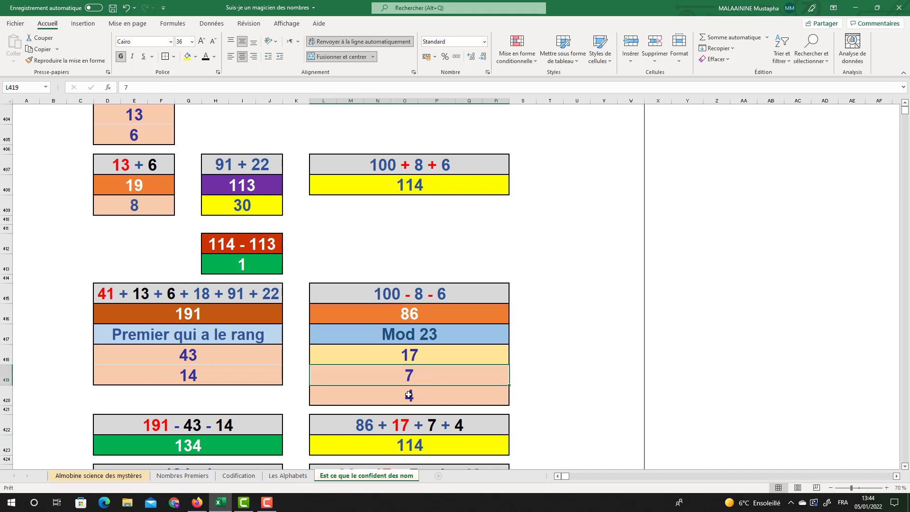
pyautogui.click(410, 394)
# - Check the 86 + 17 + 7 + 4 formula in L423 against its source cells L416, L418 and L419
pyautogui.scroll(-1, 409, 394)
pyautogui.click(409, 388)
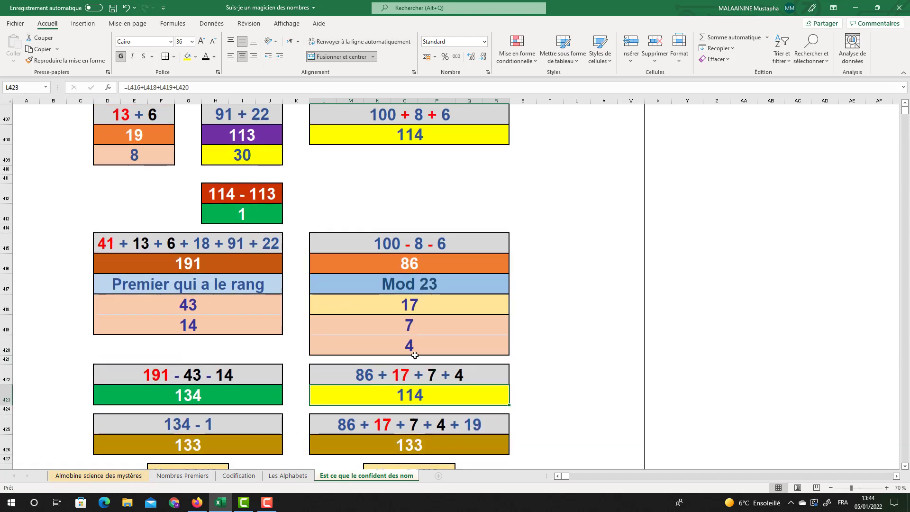
pyautogui.click(411, 264)
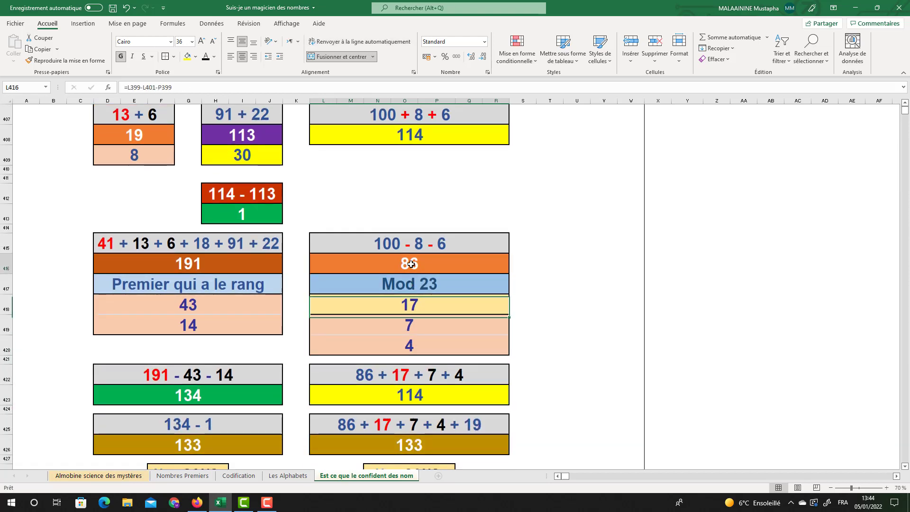
pyautogui.click(410, 305)
pyautogui.click(405, 332)
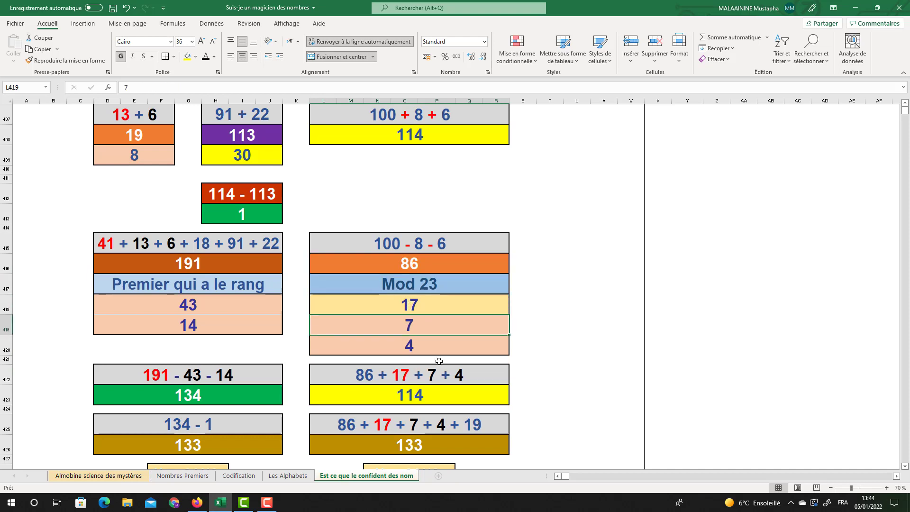
# - Trace the source cells of the 86 + 17 + 7 + 4 + 19 formula in L426 up to D408, leaving it as is
pyautogui.doubleClick(402, 439)
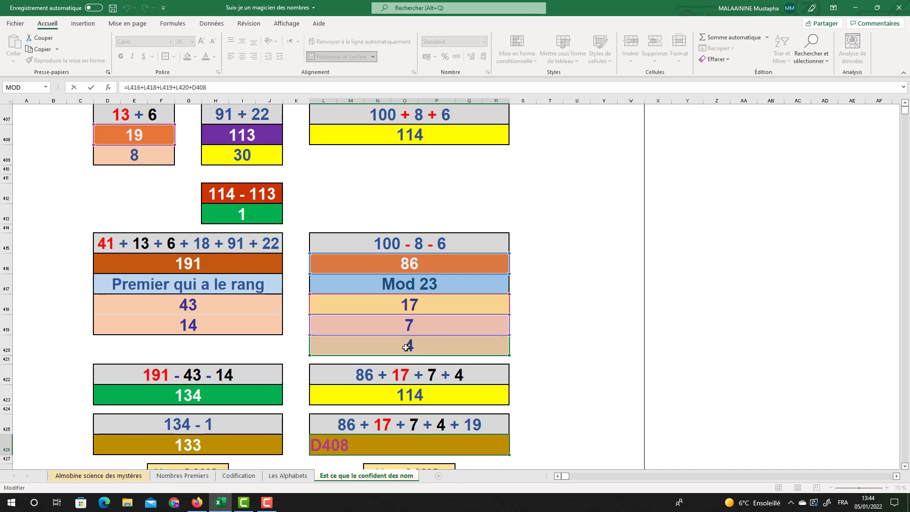
pyautogui.press('Return')
pyautogui.scroll(4, 406, 340)
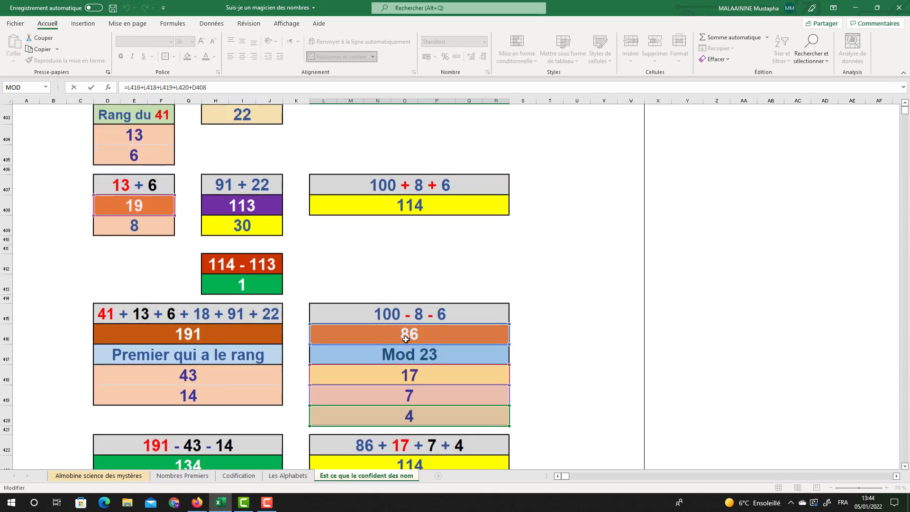
pyautogui.scroll(-1, 192, 330)
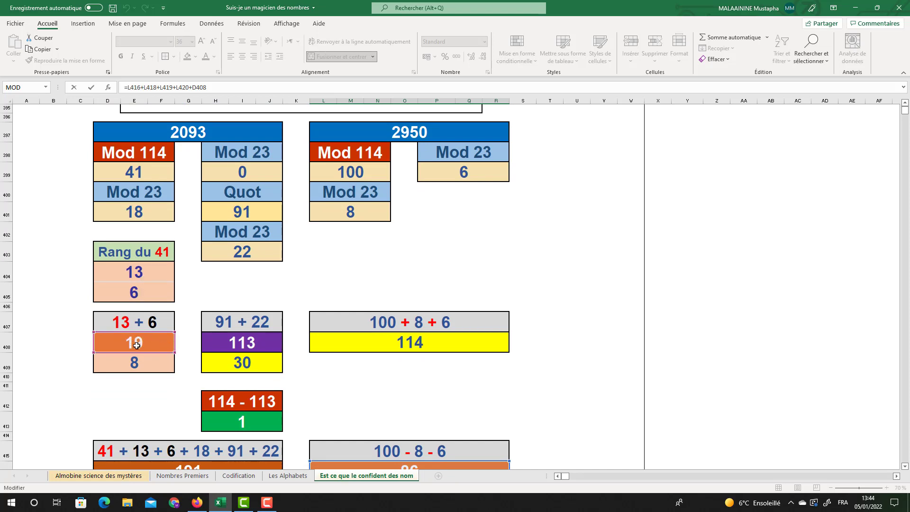
pyautogui.press('Return')
pyautogui.scroll(-2, 248, 322)
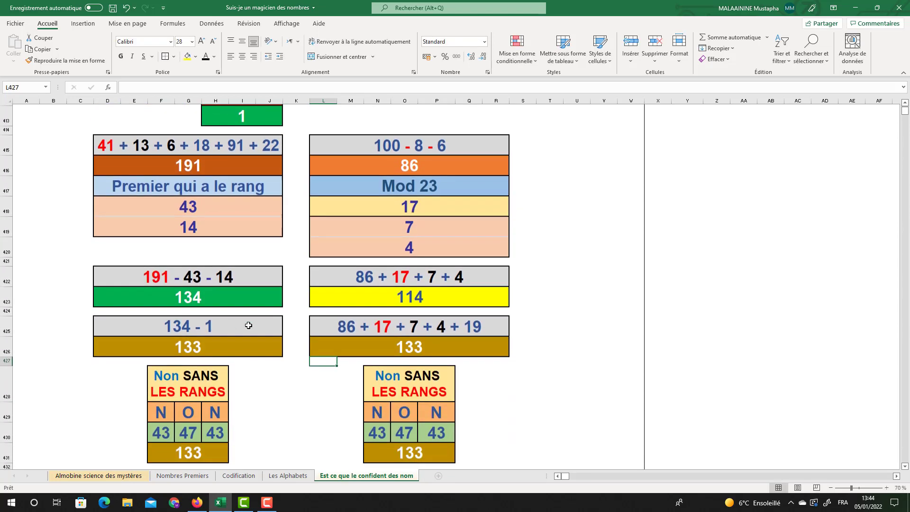
# - Compare the 86 + 17 + 7 + 4 + 19 expression in L425 with the Non SANS LES RANGS table of the 2950 block
pyautogui.click(378, 334)
pyautogui.scroll(-1, 377, 334)
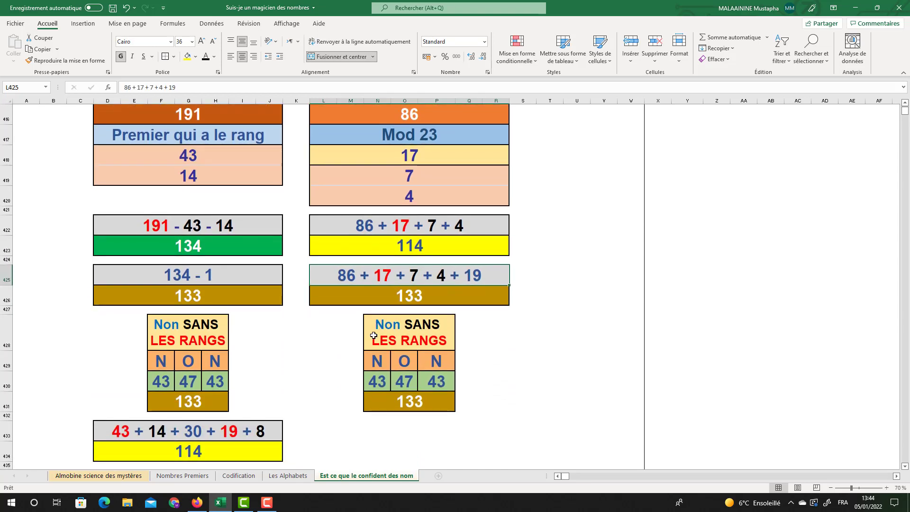
pyautogui.moveTo(393, 326); pyautogui.dragTo(398, 396)
pyautogui.scroll(-1, 398, 396)
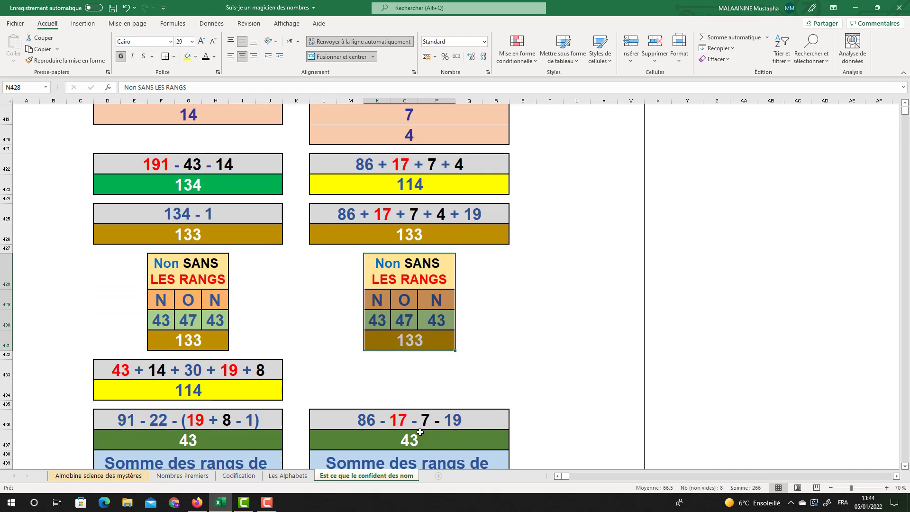
# - Trace the source cells of the 86 - 17 - 7 - 19 formula in L437, leaving the formula as is
pyautogui.doubleClick(420, 436)
pyautogui.scroll(1, 451, 385)
pyautogui.scroll(2, 451, 384)
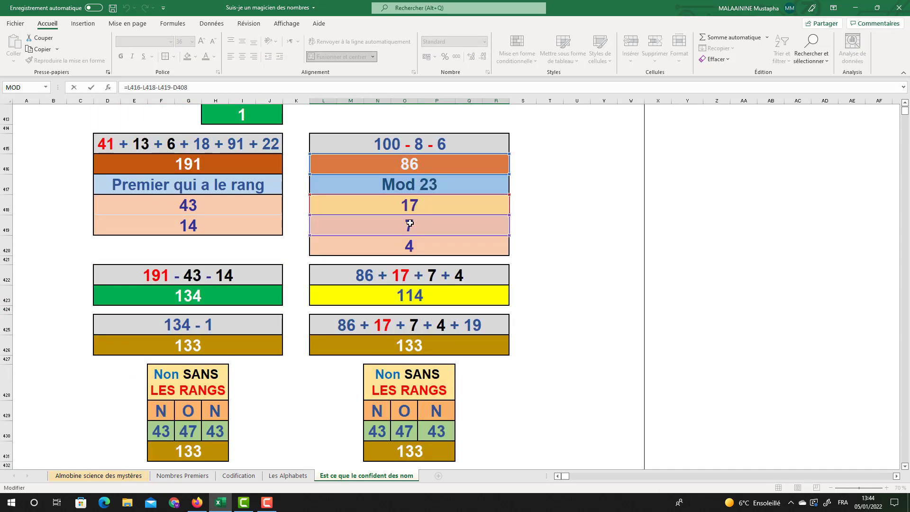
pyautogui.scroll(-1, 410, 223)
pyautogui.scroll(-2, 410, 223)
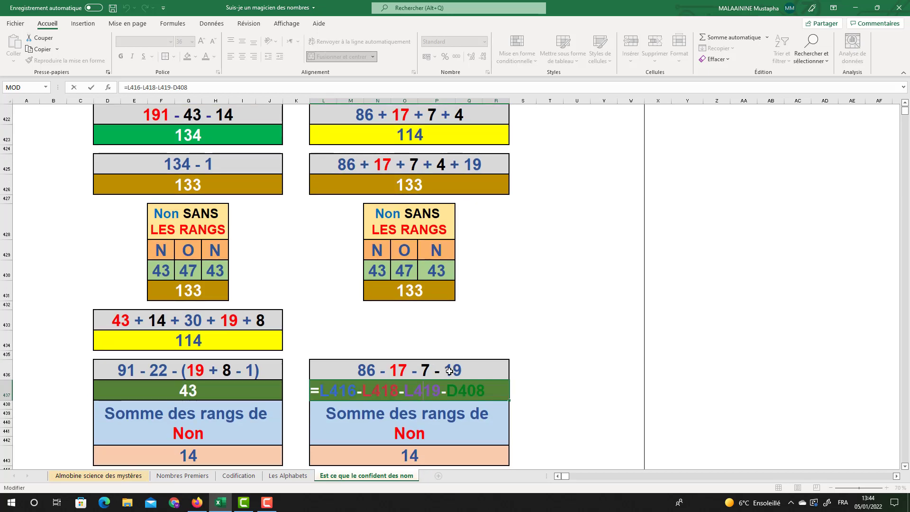
pyautogui.scroll(2, 449, 371)
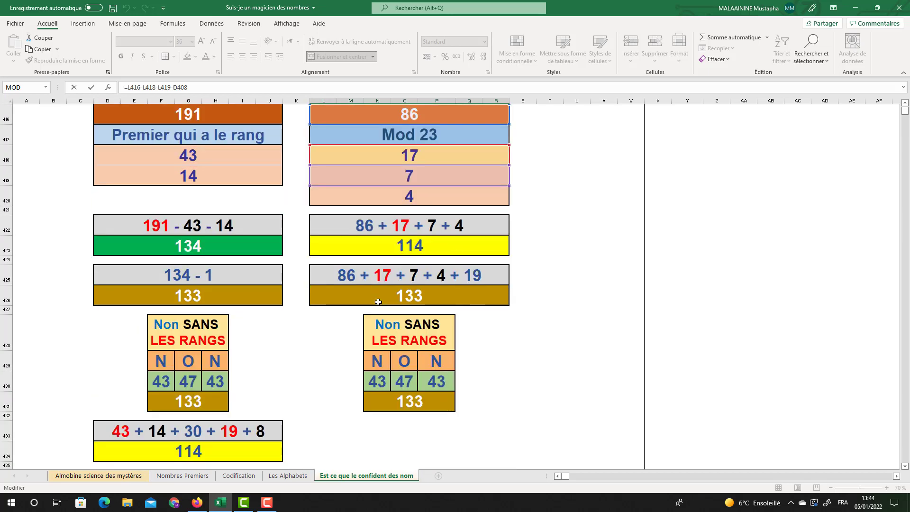
pyautogui.scroll(-3, 409, 290)
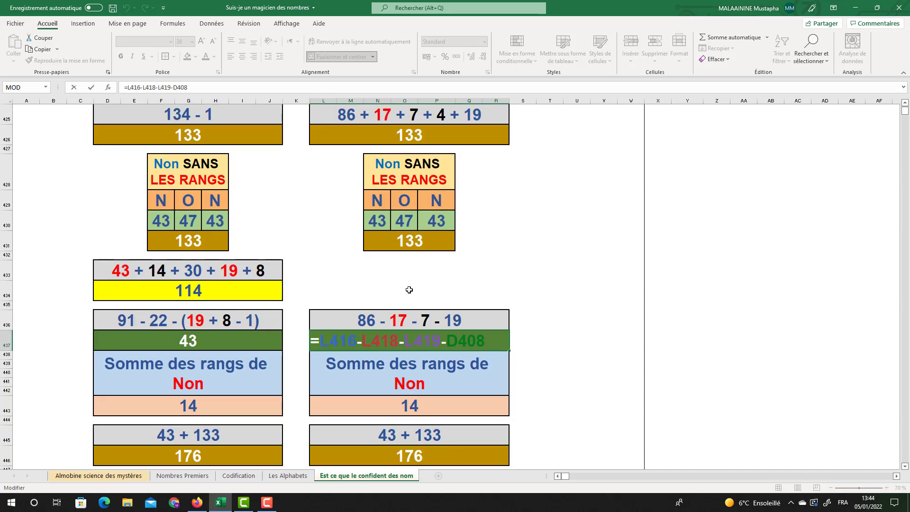
pyautogui.press('Return')
pyautogui.click(442, 348)
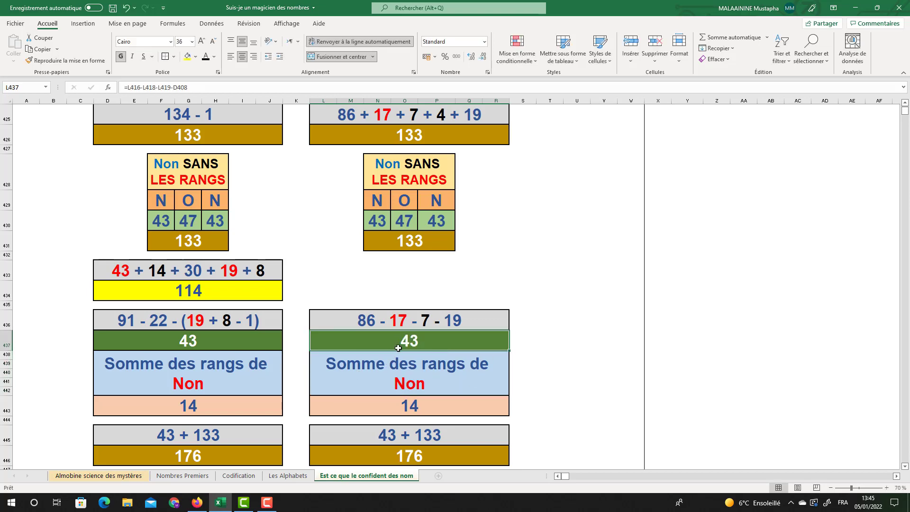
# - Check the 43 + 133 formula in L446 with its Non AVEC LES RANGS table, and revisit the question heading above the 2093 and 2950 blocks
pyautogui.scroll(-3, 396, 251)
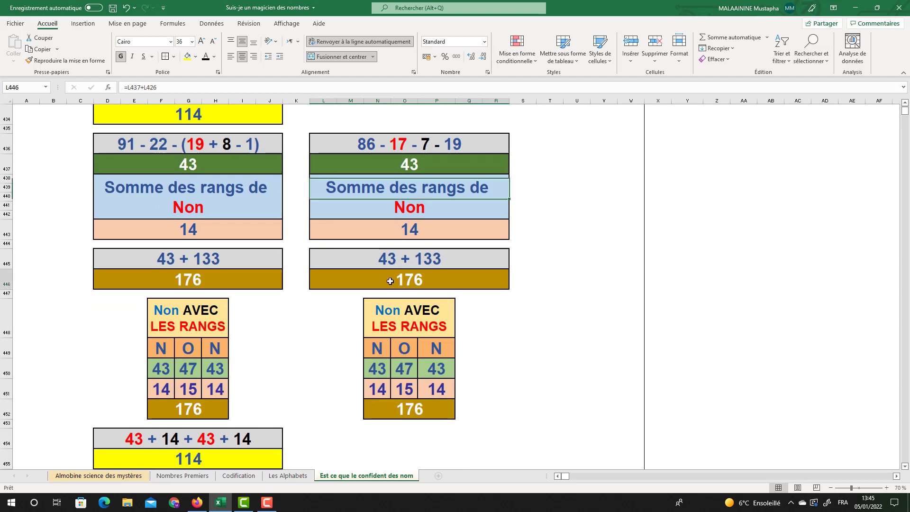
pyautogui.click(390, 281)
pyautogui.scroll(-1, 390, 281)
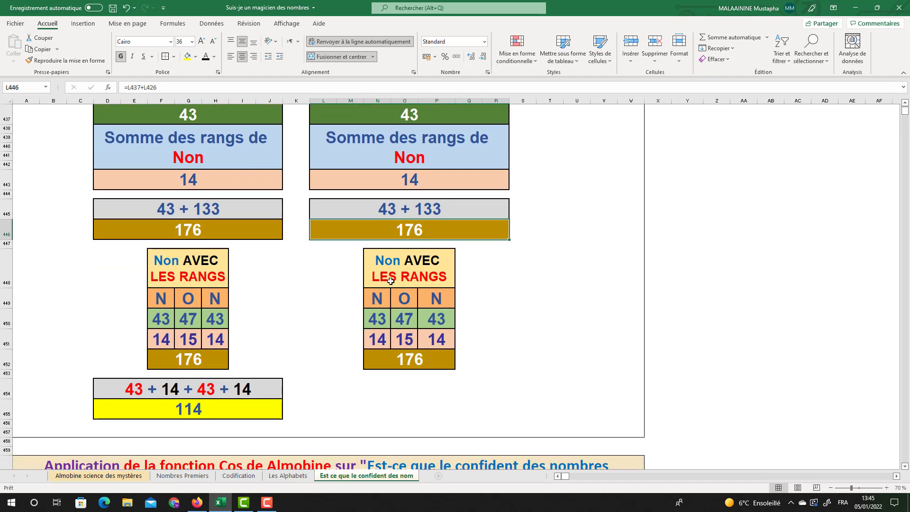
pyautogui.scroll(17, 447, 262)
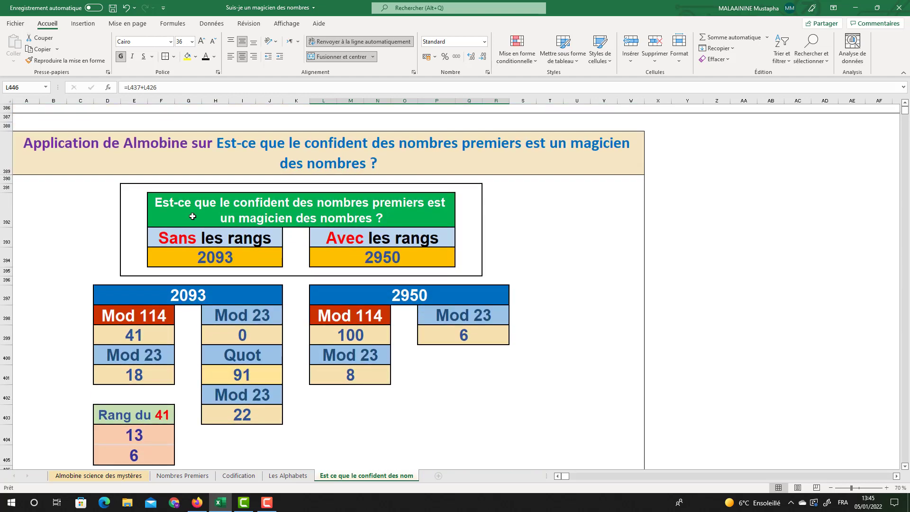
pyautogui.scroll(-3, 321, 285)
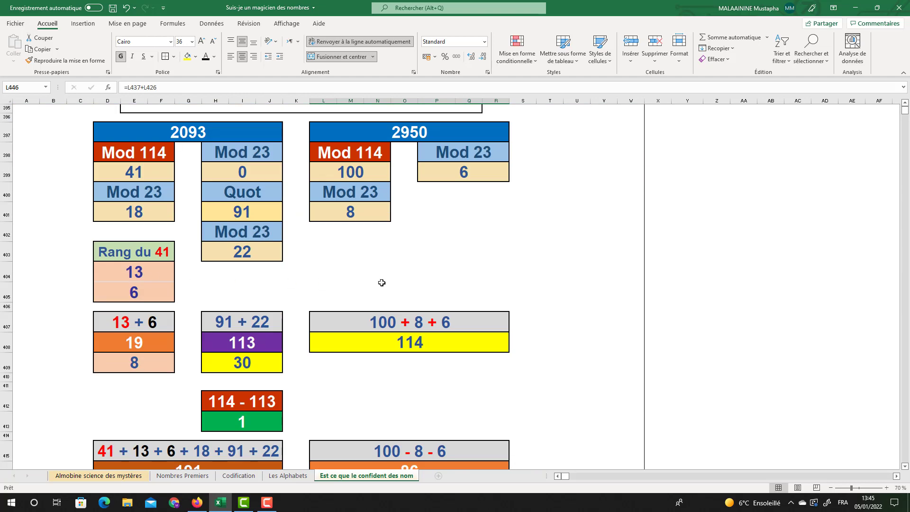
# - Inspect the COS formulas in D471 and L471 of the Cos de Almobine section, leaving both as they are
pyautogui.scroll(-18, 446, 327)
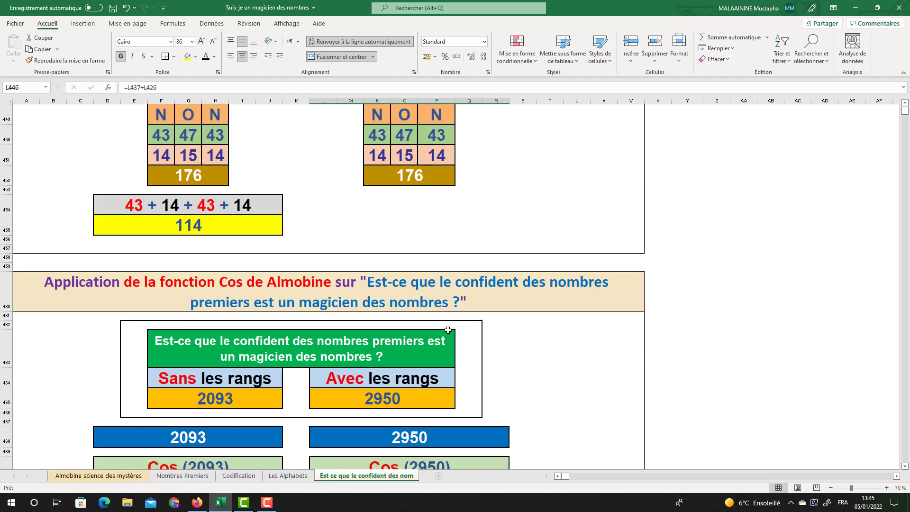
pyautogui.scroll(-1, 448, 329)
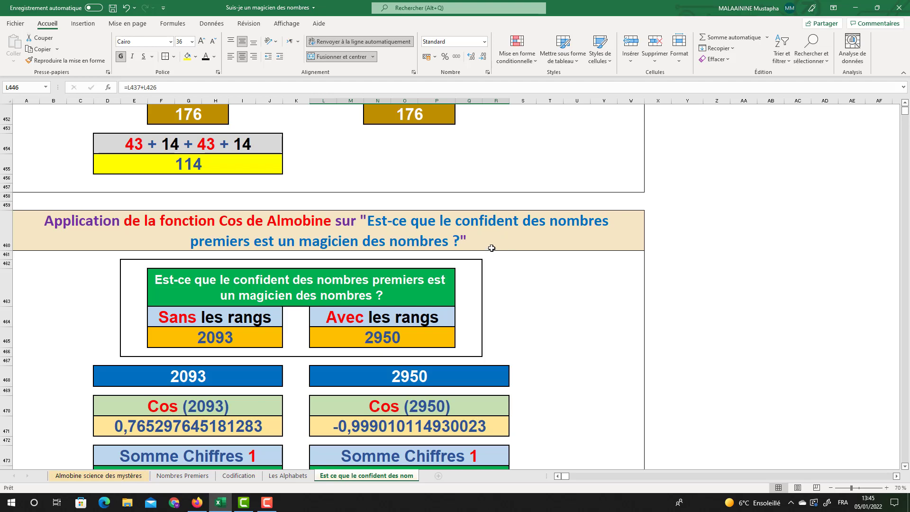
pyautogui.scroll(-3, 471, 243)
pyautogui.doubleClick(209, 277)
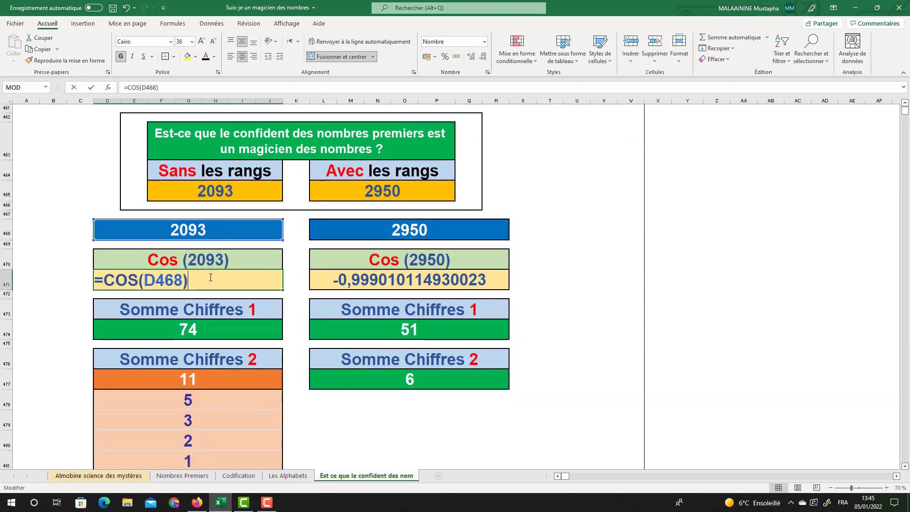
pyautogui.press('Return')
pyautogui.doubleClick(440, 275)
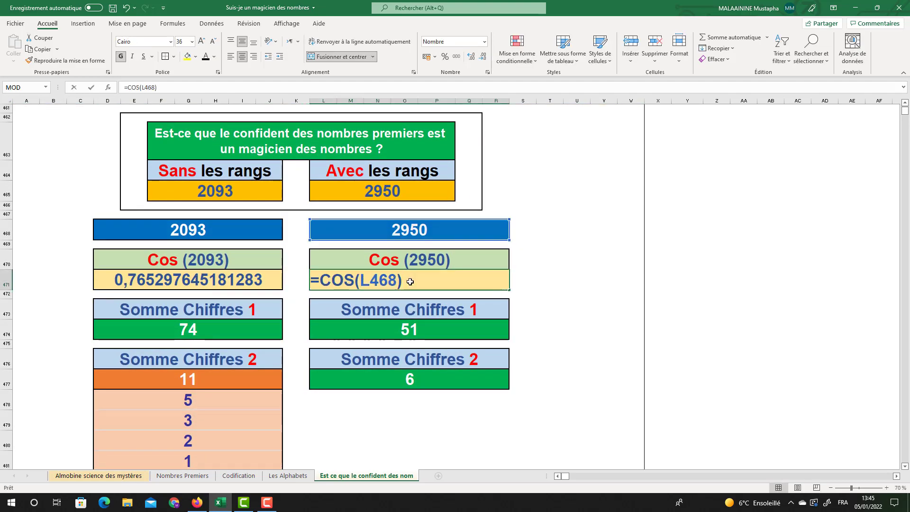
pyautogui.press('Return')
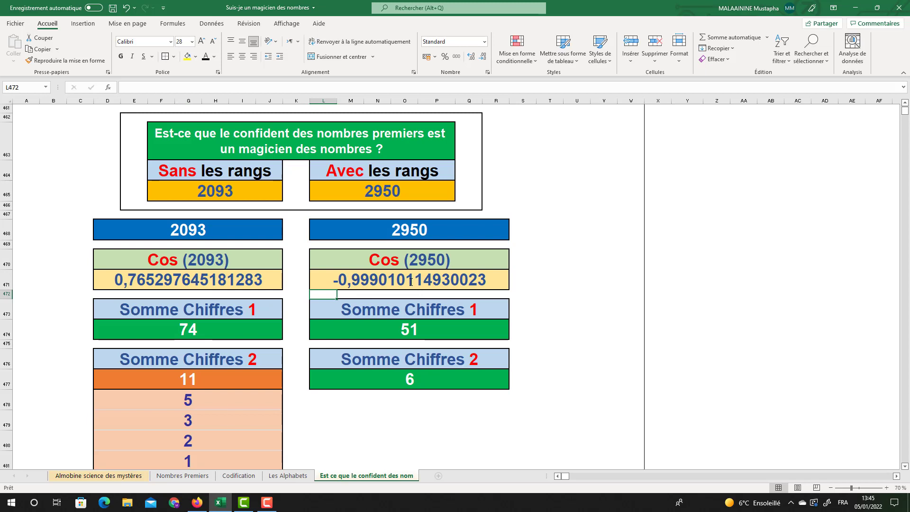
# - Inspect the Somme Chiffres 1 and Somme Chiffres 2 formulas in D474, L474, D477 and L477 for both cosine values
pyautogui.click(209, 326)
pyautogui.click(410, 326)
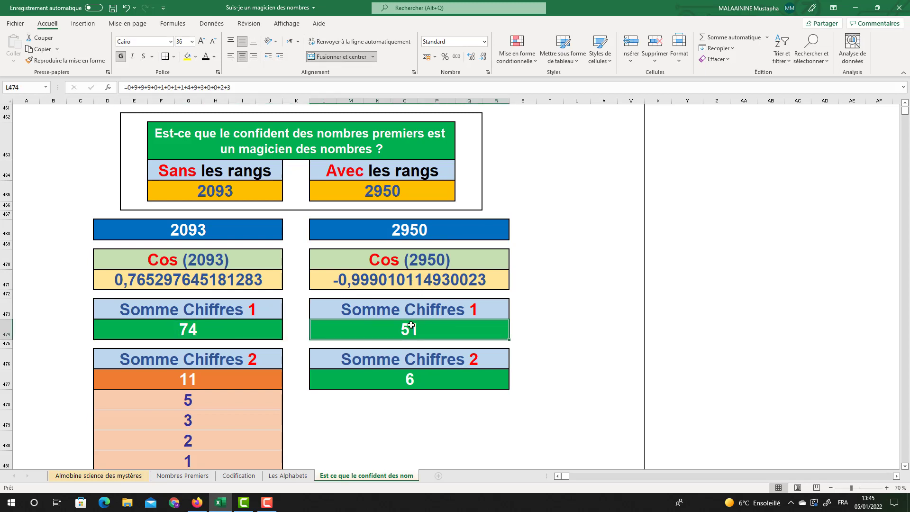
pyautogui.click(195, 379)
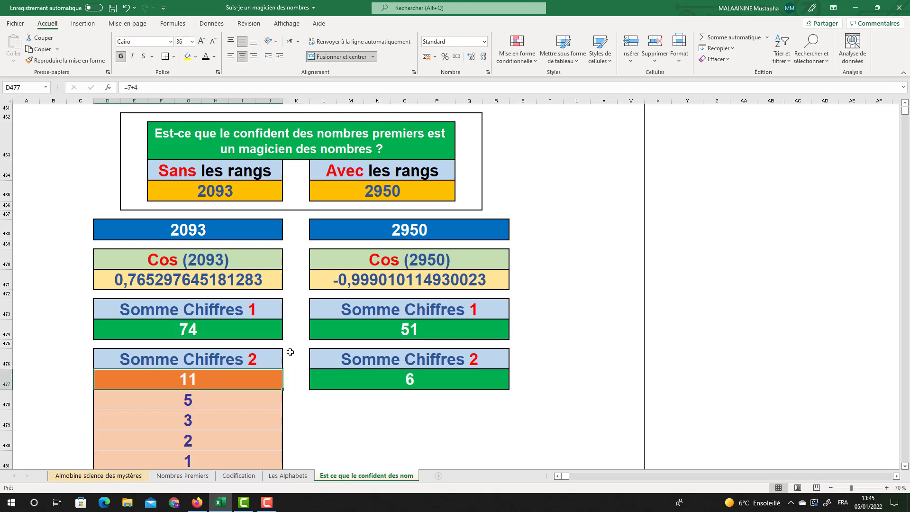
pyautogui.click(409, 378)
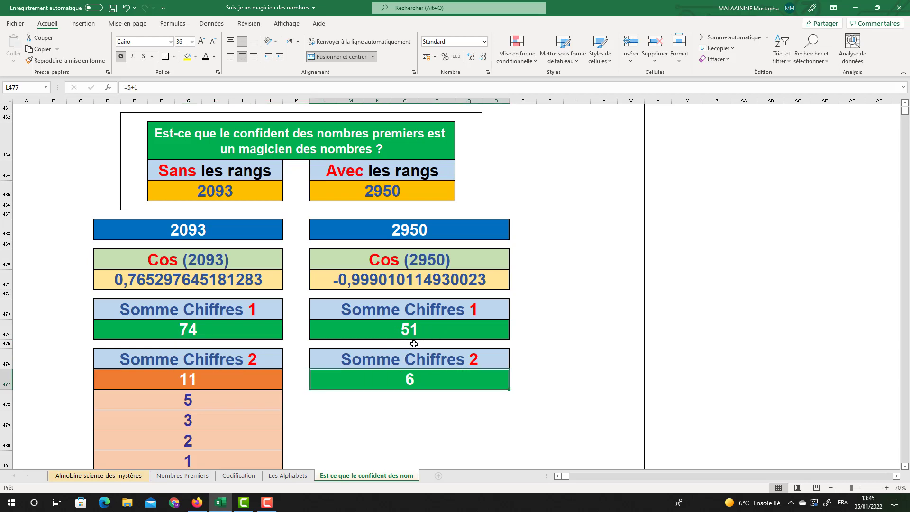
# - Examine the successive ranks in D478 to D481, the Somme Chiffres 3 value in D484 and its rank in D485
pyautogui.scroll(-1, 240, 348)
pyautogui.click(187, 351)
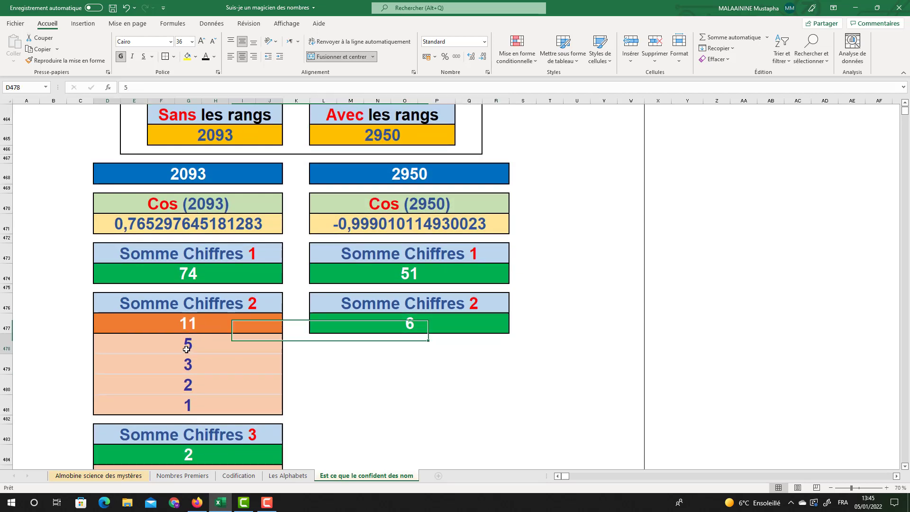
pyautogui.click(186, 367)
pyautogui.click(182, 391)
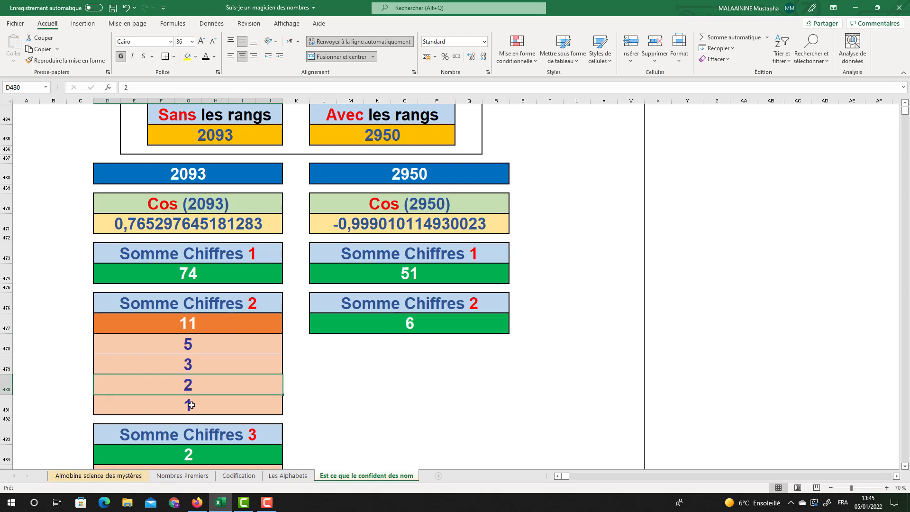
pyautogui.click(192, 405)
pyautogui.scroll(-1, 209, 327)
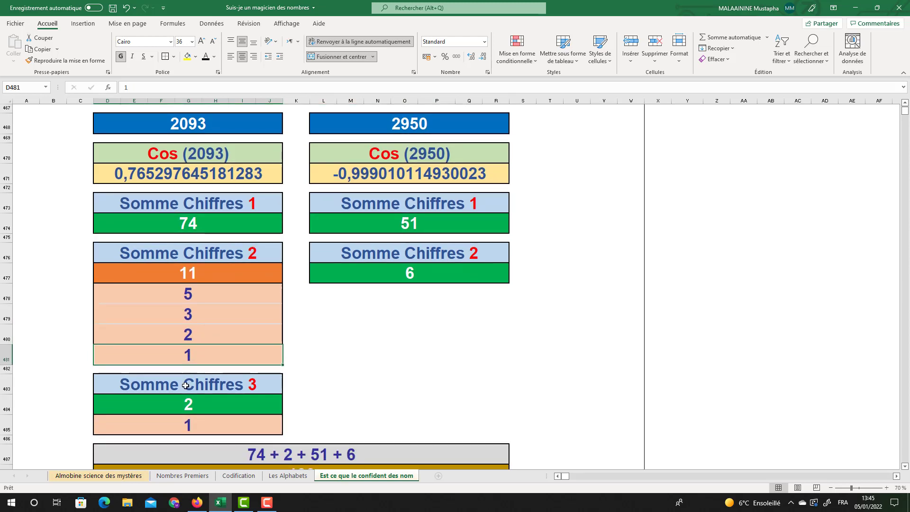
pyautogui.click(174, 396)
pyautogui.scroll(-1, 219, 364)
pyautogui.click(204, 382)
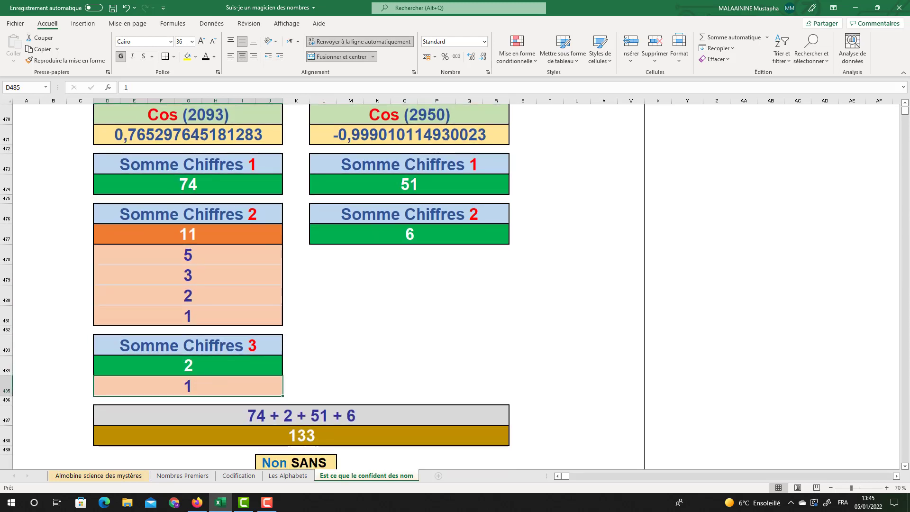
# - Check the 74 + 2 + 51 + 6 formula in D488 against its source cells D474, D484, L474 and L477
pyautogui.doubleClick(277, 432)
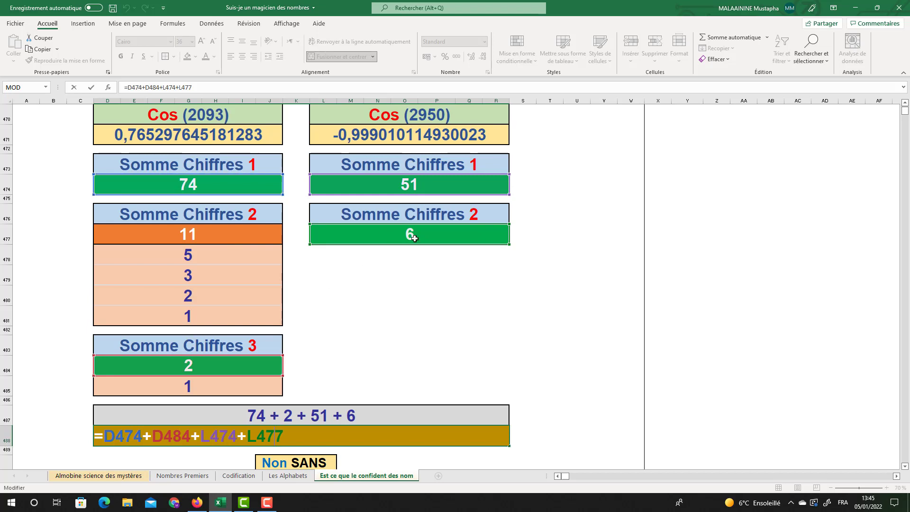
pyautogui.press('Return')
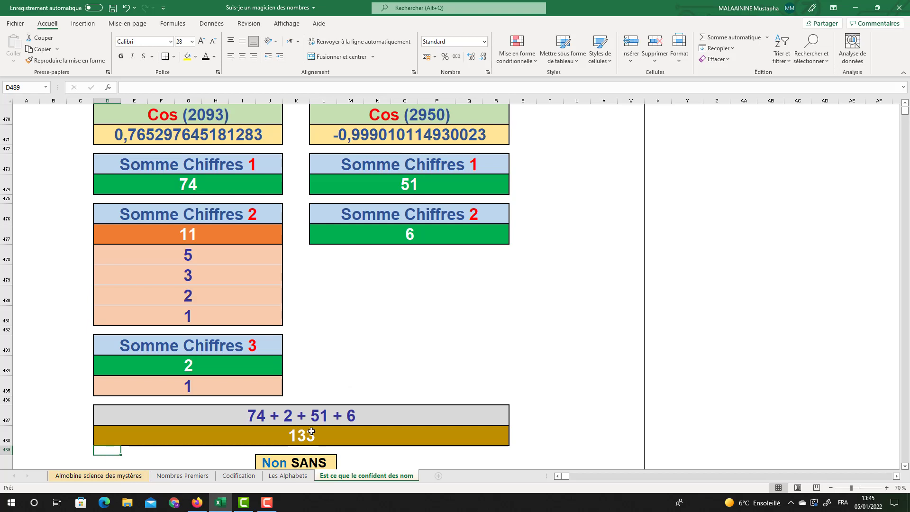
pyautogui.doubleClick(297, 434)
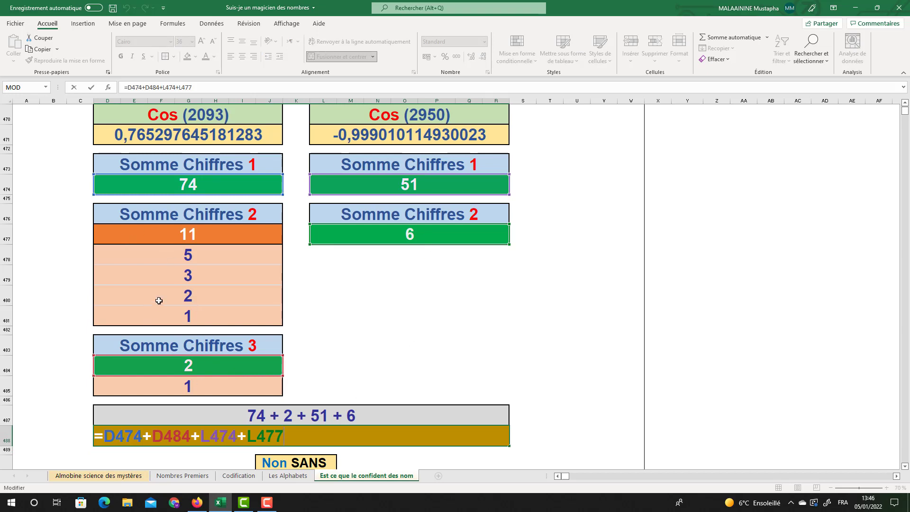
pyautogui.press('Return')
# - Compare the Cos section's question heading with the Non SANS LES RANGS table below the 74 + 2 + 51 + 6 sum
pyautogui.scroll(-1, 180, 307)
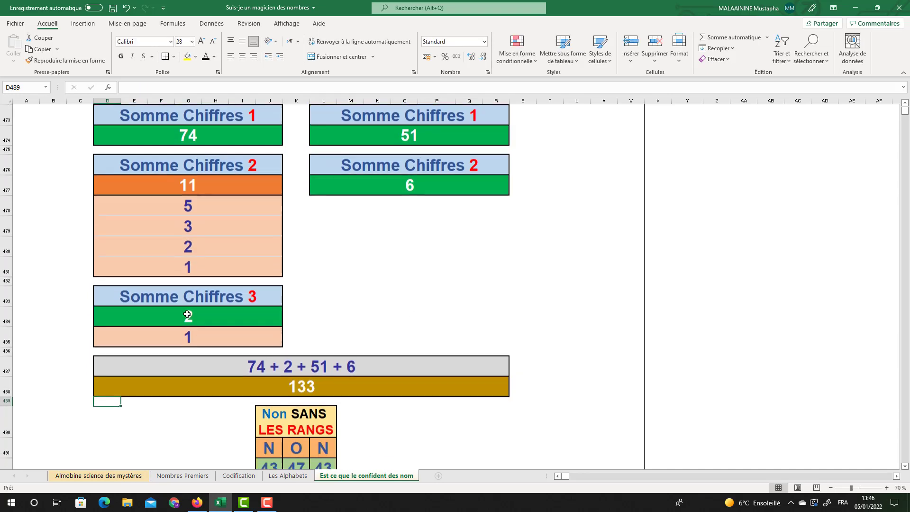
pyautogui.scroll(5, 161, 246)
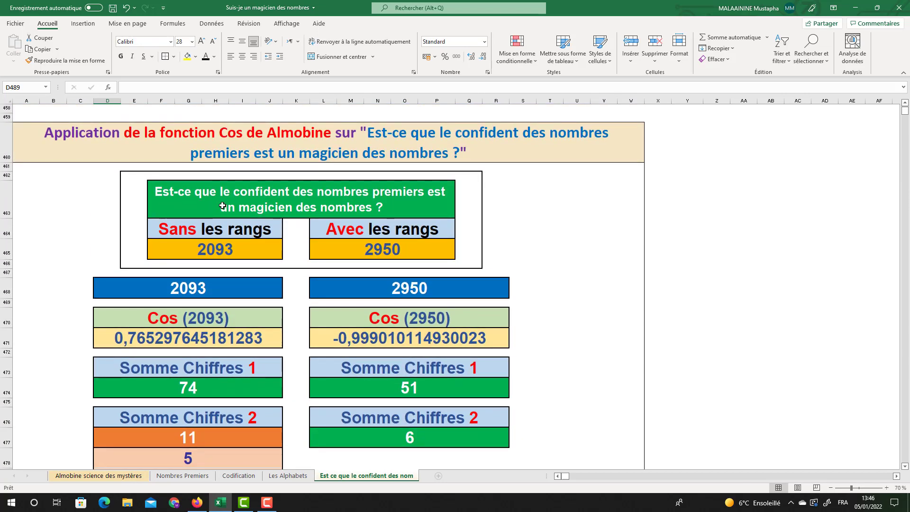
pyautogui.scroll(-7, 362, 217)
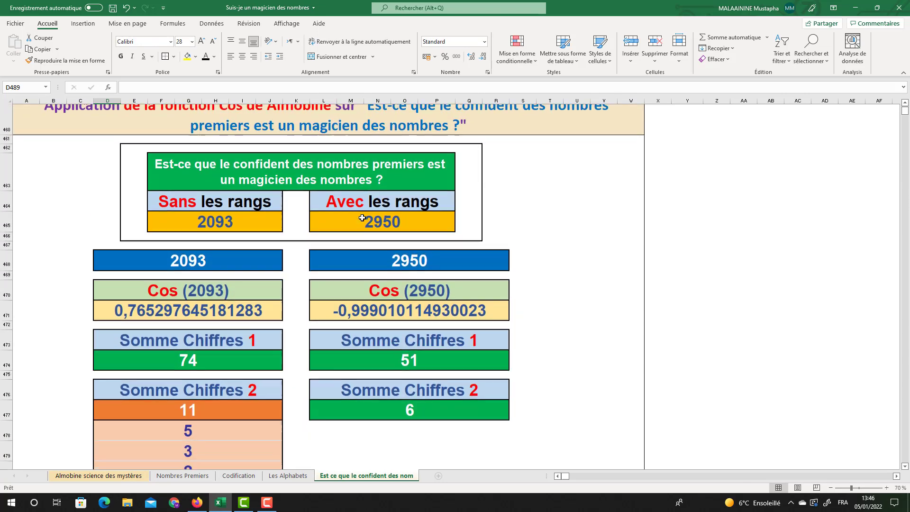
pyautogui.scroll(-1, 362, 218)
pyautogui.moveTo(294, 249); pyautogui.dragTo(293, 302)
# - Trace the source cells of the 74 - 11 - 5 - 3 - 2 - 1 - 2 - 1 - 6 formula in D496, leaving it as is
pyautogui.doubleClick(303, 369)
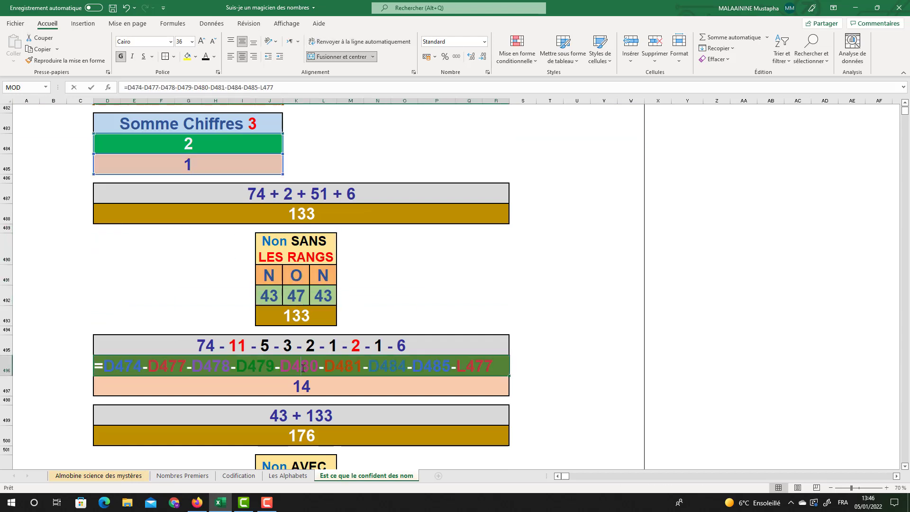
pyautogui.scroll(3, 331, 301)
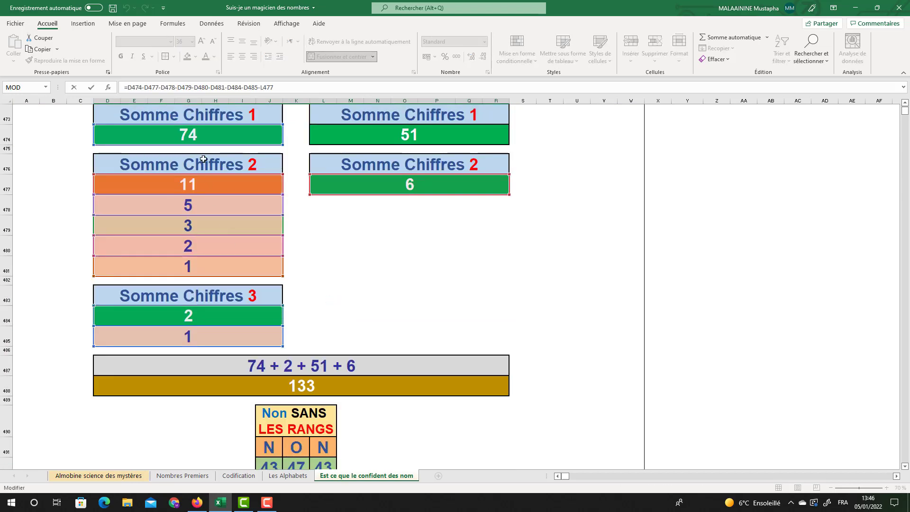
pyautogui.scroll(-3, 204, 158)
pyautogui.scroll(-2, 203, 159)
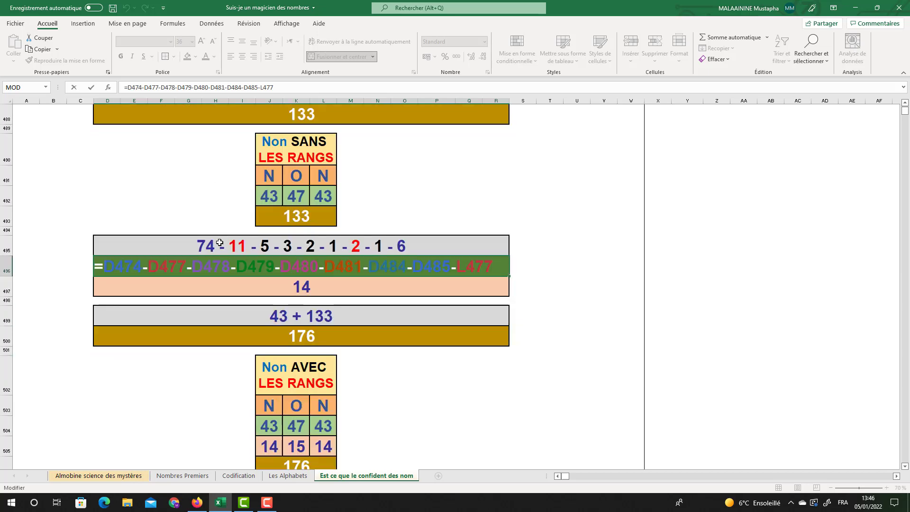
pyautogui.scroll(5, 220, 242)
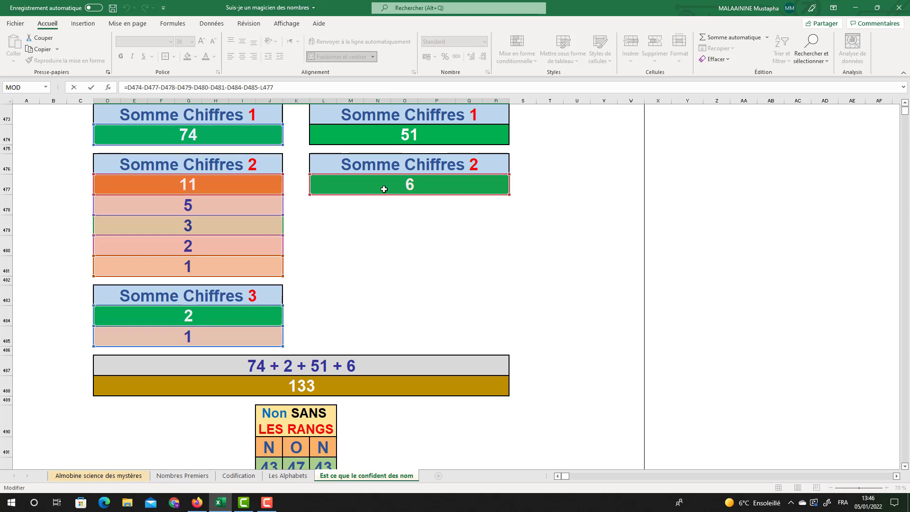
pyautogui.scroll(-3, 384, 189)
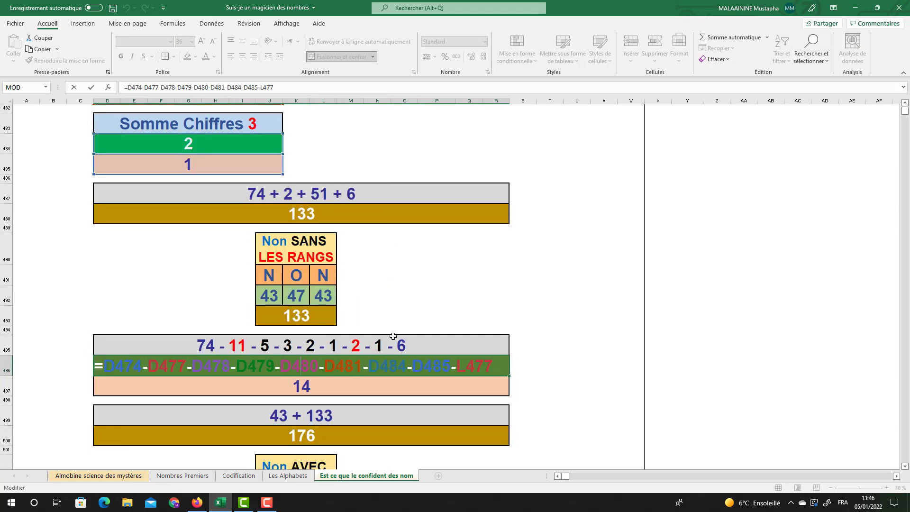
pyautogui.scroll(5, 403, 209)
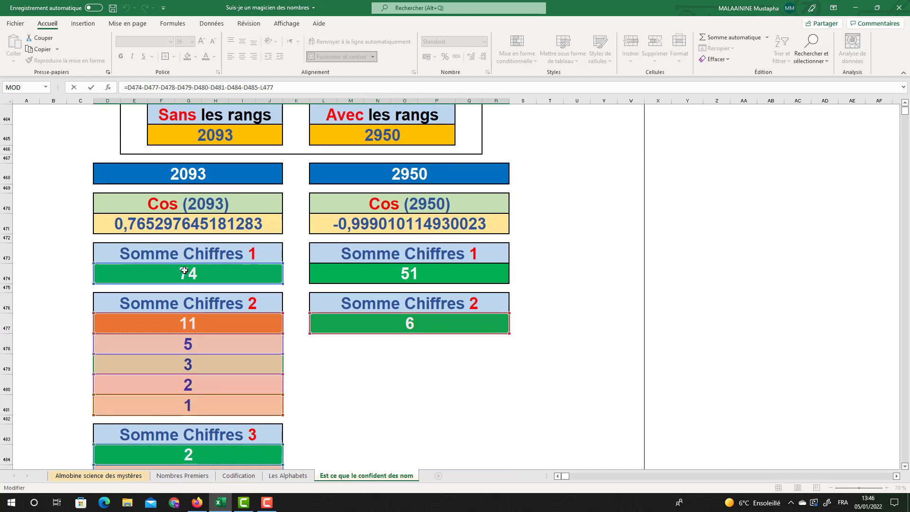
pyautogui.scroll(-1, 185, 273)
pyautogui.scroll(-1, 184, 273)
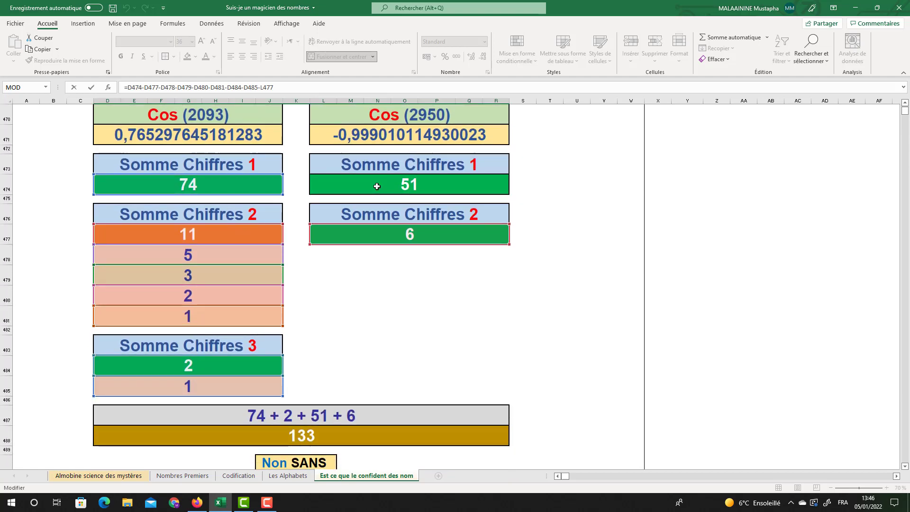
pyautogui.scroll(-4, 377, 186)
pyautogui.press('Escape')
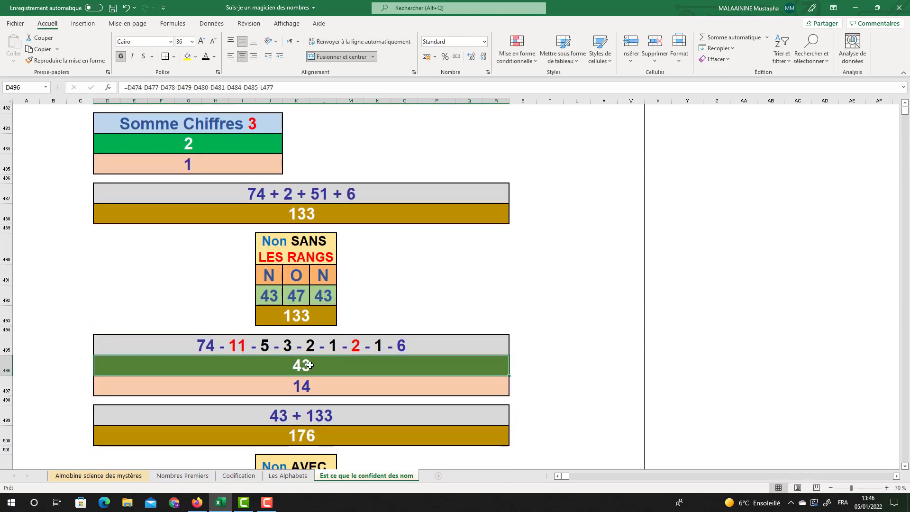
# - Compare the rank in D497 and the sums in D496 and D488 with the Non AVEC LES RANGS table
pyautogui.scroll(-1, 313, 363)
pyautogui.click(307, 340)
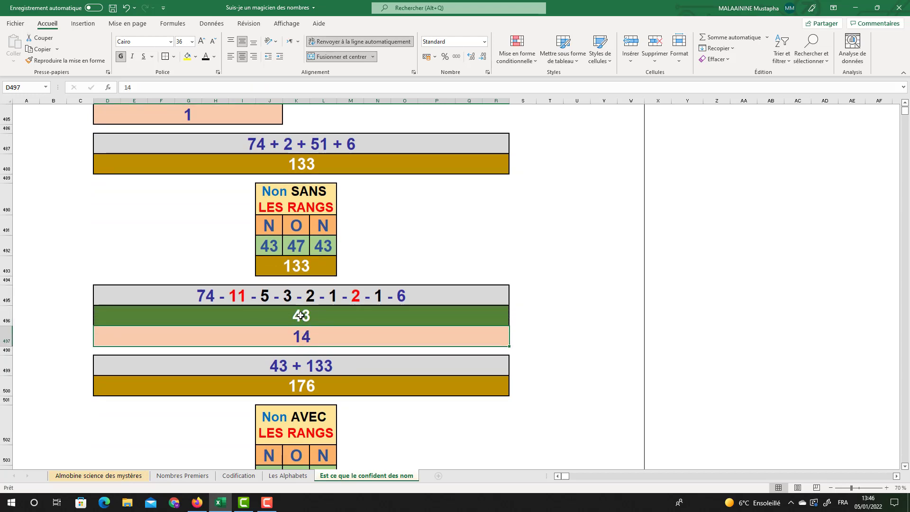
pyautogui.click(301, 316)
pyautogui.click(295, 164)
pyautogui.scroll(-2, 295, 368)
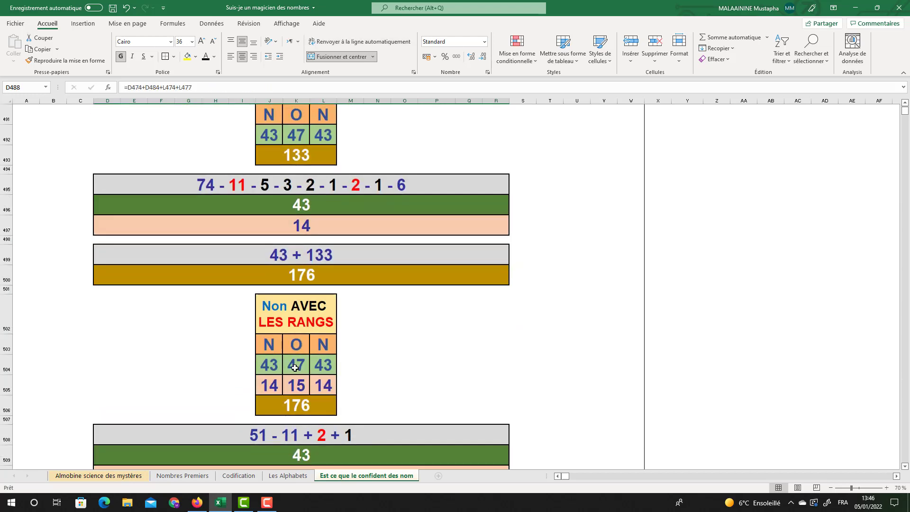
pyautogui.click(293, 386)
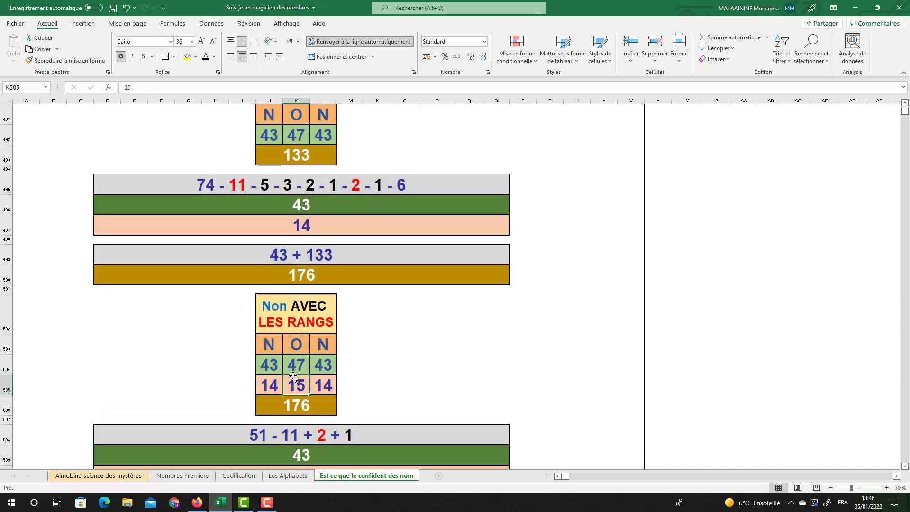
# - Trace the 51 - 11 + 2 + 1 formula in D509 to its source cells L474, D477, D484 and D485
pyautogui.scroll(7, 294, 377)
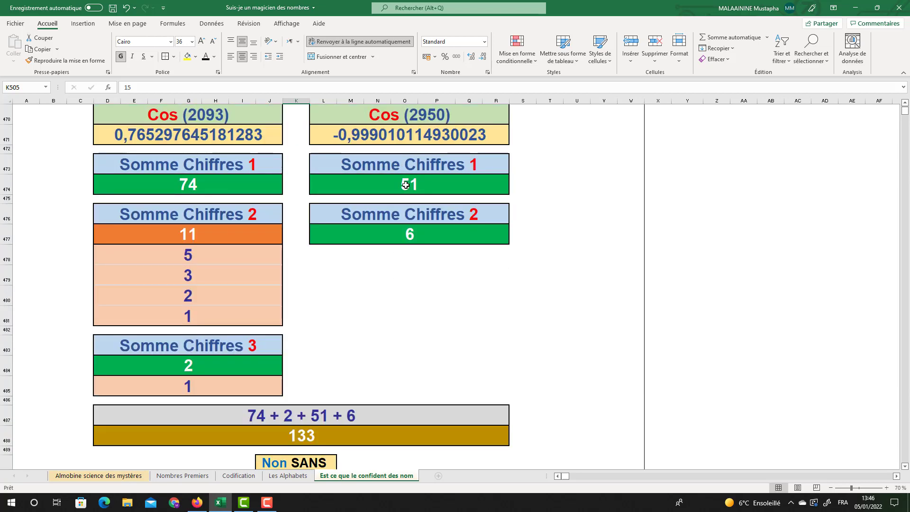
pyautogui.click(406, 185)
pyautogui.scroll(-9, 295, 234)
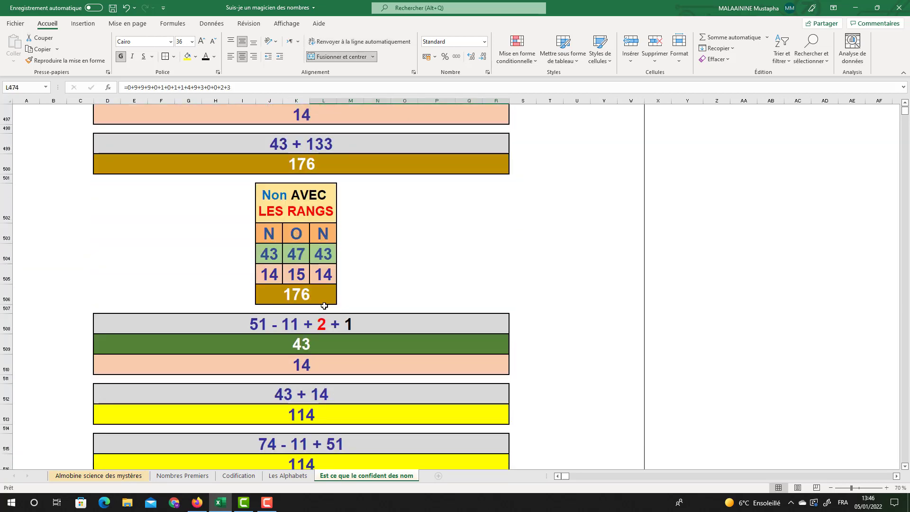
pyautogui.doubleClick(302, 351)
pyautogui.scroll(9, 359, 288)
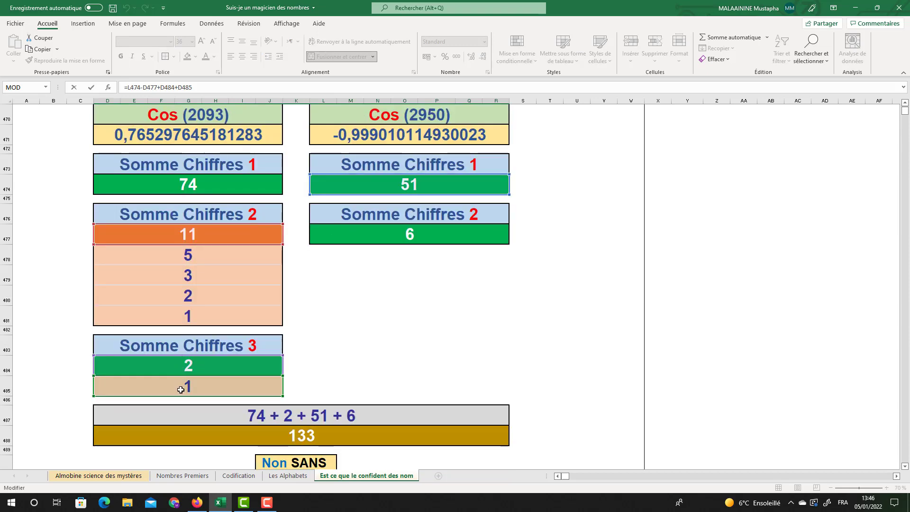
pyautogui.press('Return')
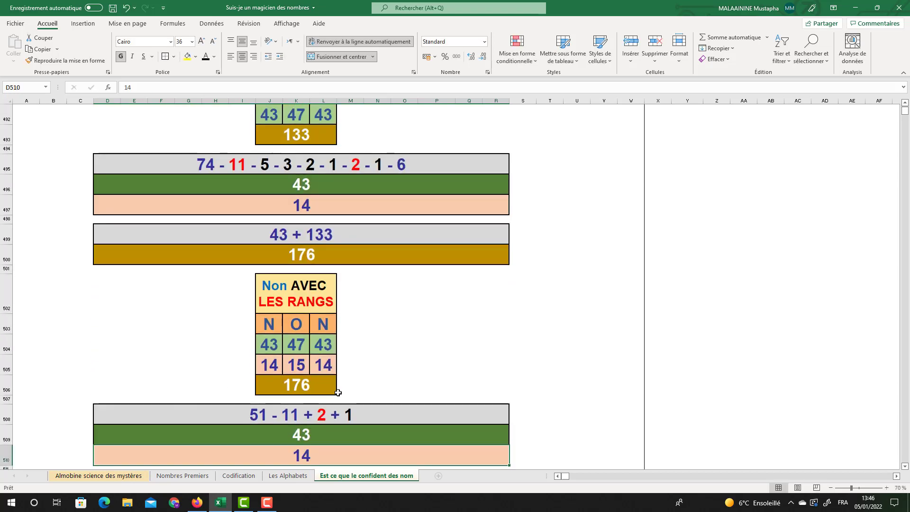
# - Re-enter the sum in D513 as =D496+D497+D509+D510
pyautogui.scroll(-1, 338, 393)
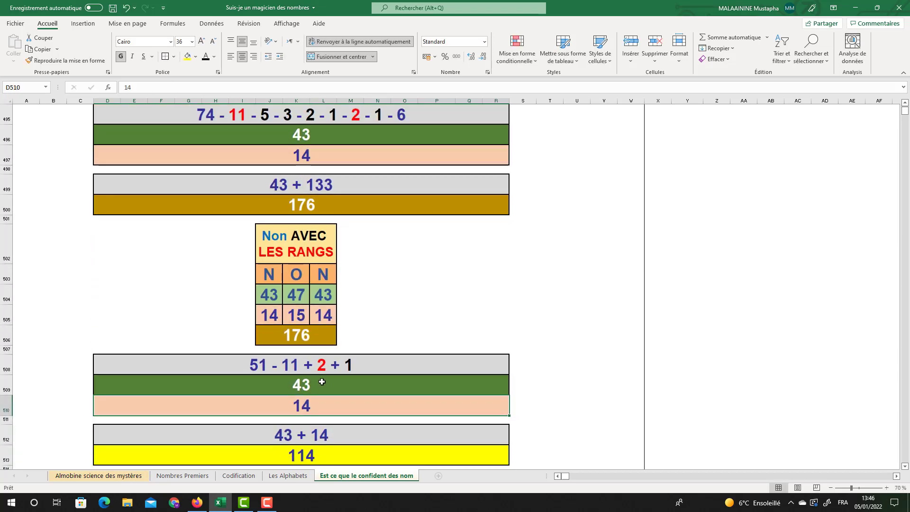
pyautogui.scroll(-1, 301, 404)
pyautogui.click(302, 400)
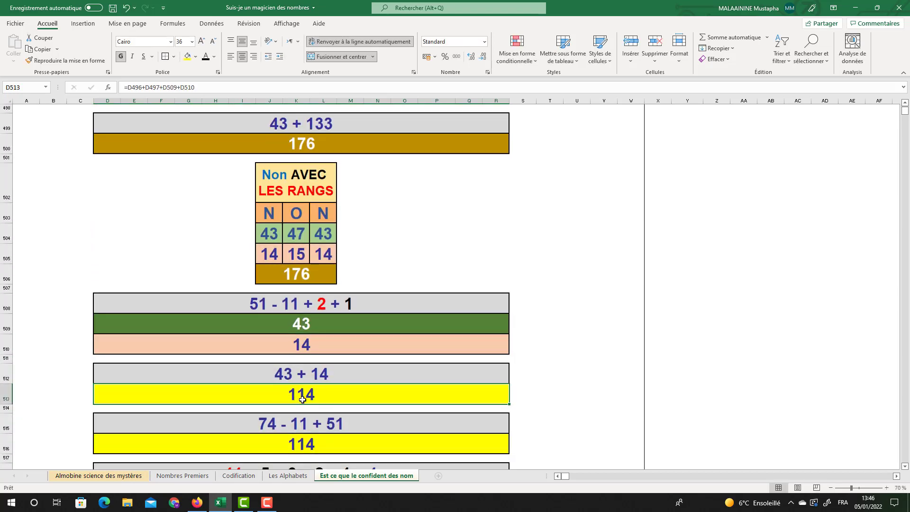
pyautogui.write('=')
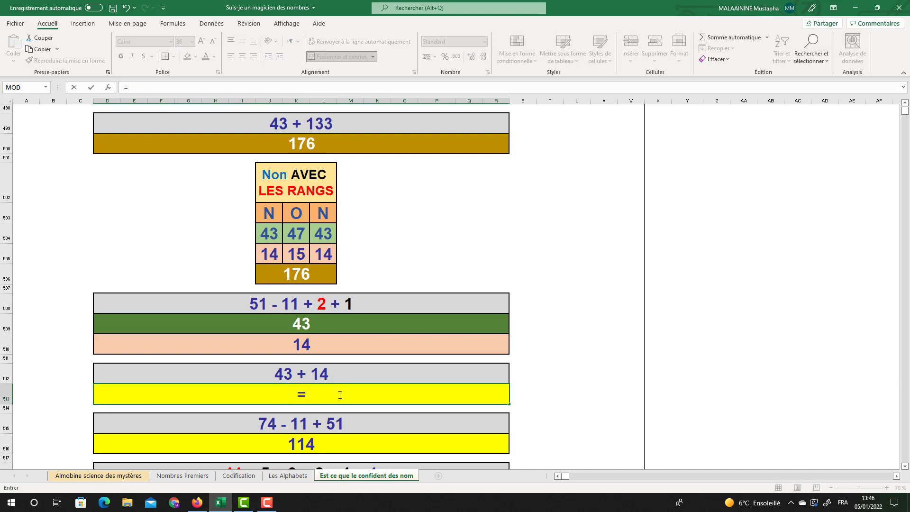
pyautogui.scroll(2, 340, 395)
pyautogui.click(301, 194)
pyautogui.write('+')
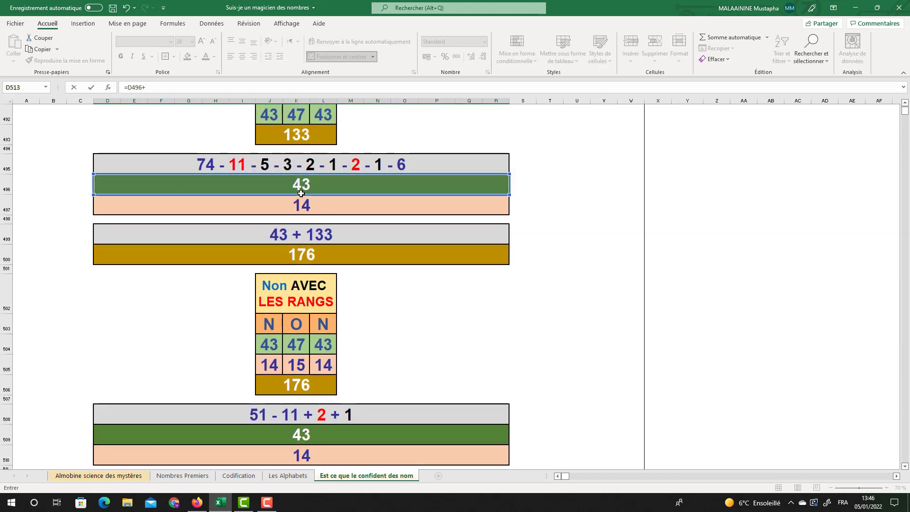
pyautogui.click(301, 203)
pyautogui.write('+')
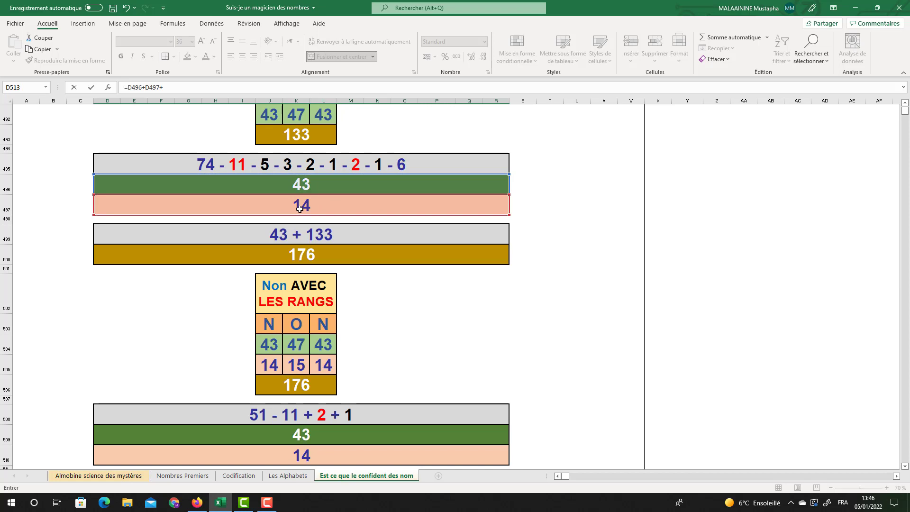
pyautogui.click(295, 324)
pyautogui.write('+')
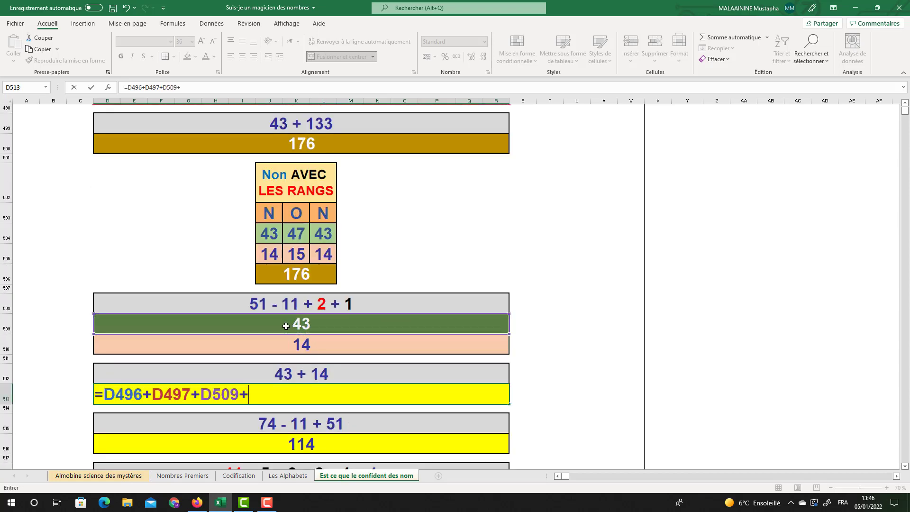
pyautogui.click(298, 338)
pyautogui.press('Return')
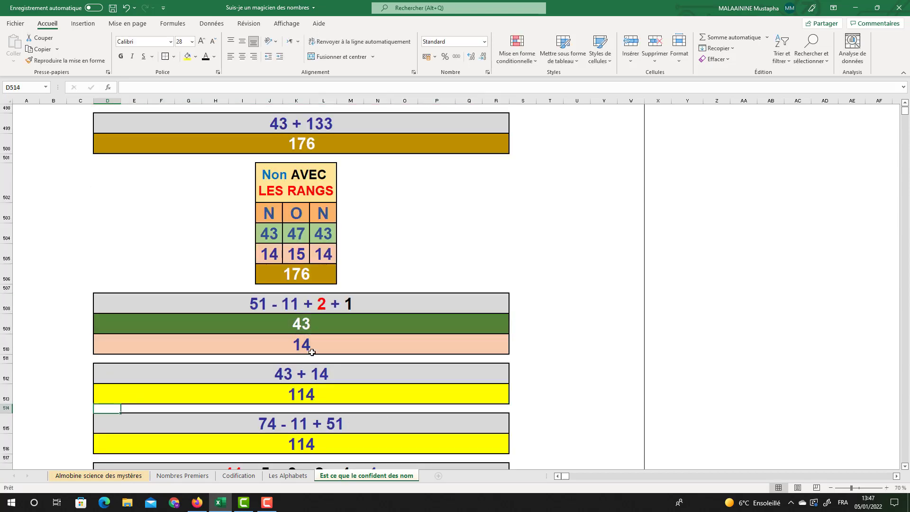
# - Rewrite the label in D512 as "43 + 14 + 43 + 14"
pyautogui.click(295, 368)
pyautogui.write('43 + ')
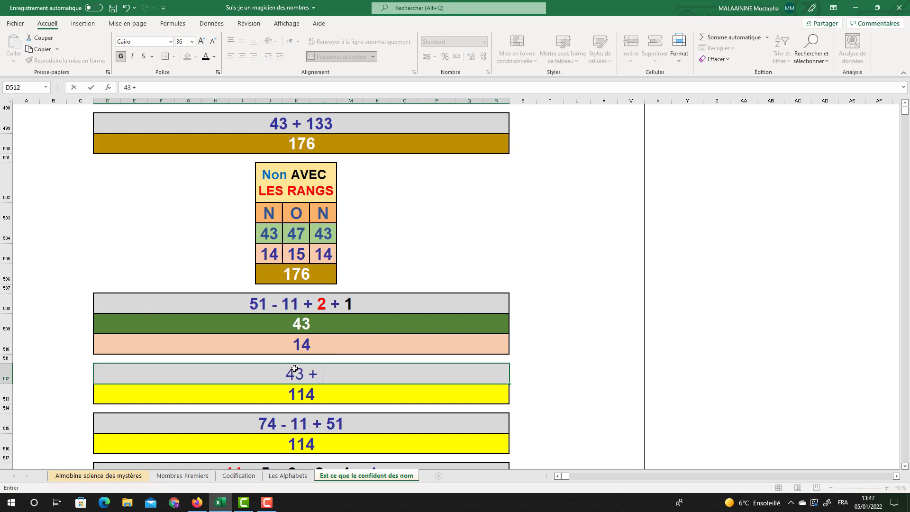
pyautogui.write('14 + 43')
pyautogui.write('+ 14')
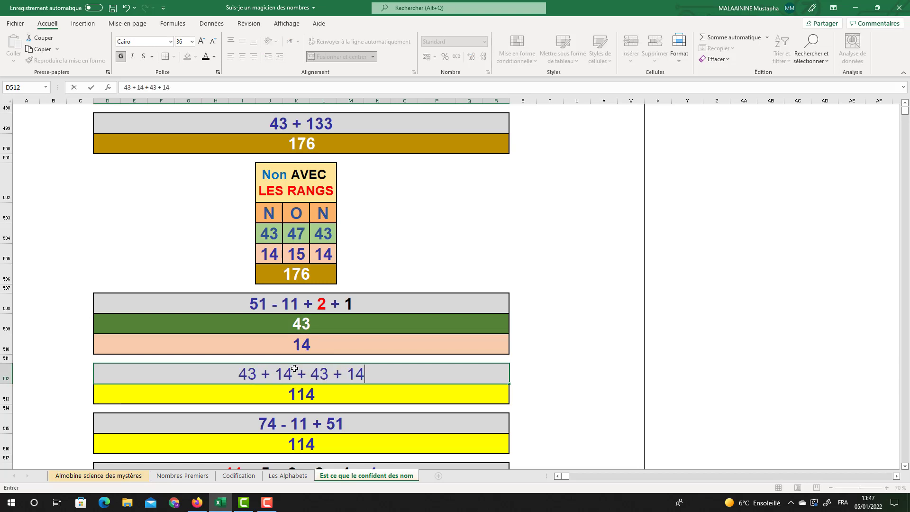
# - Color the first 43 red and the first 14 black in the D512 label
pyautogui.moveTo(265, 374); pyautogui.dragTo(205, 372)
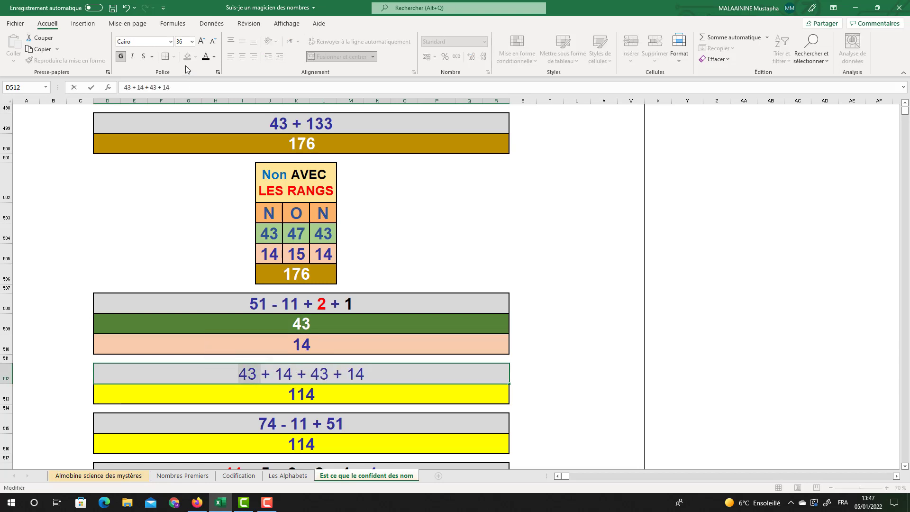
pyautogui.click(213, 56)
pyautogui.click(213, 160)
pyautogui.moveTo(276, 373); pyautogui.dragTo(293, 373)
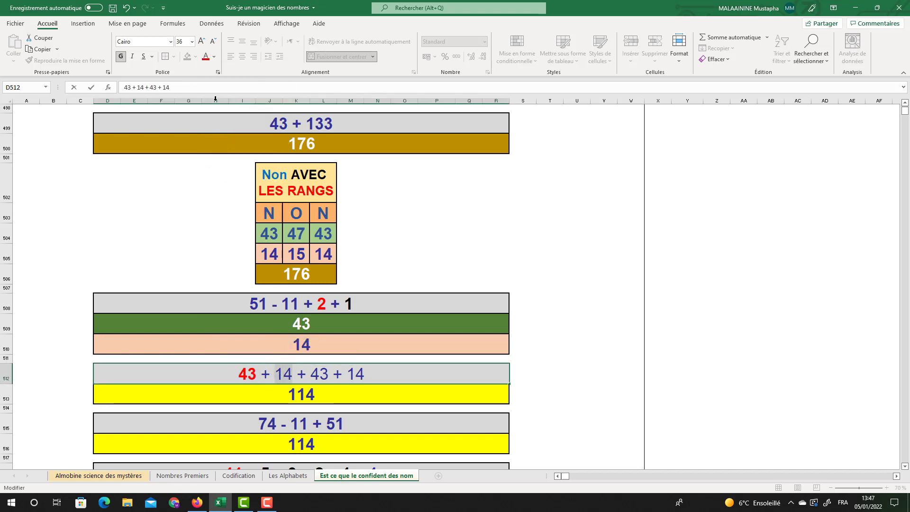
pyautogui.click(214, 57)
pyautogui.click(215, 84)
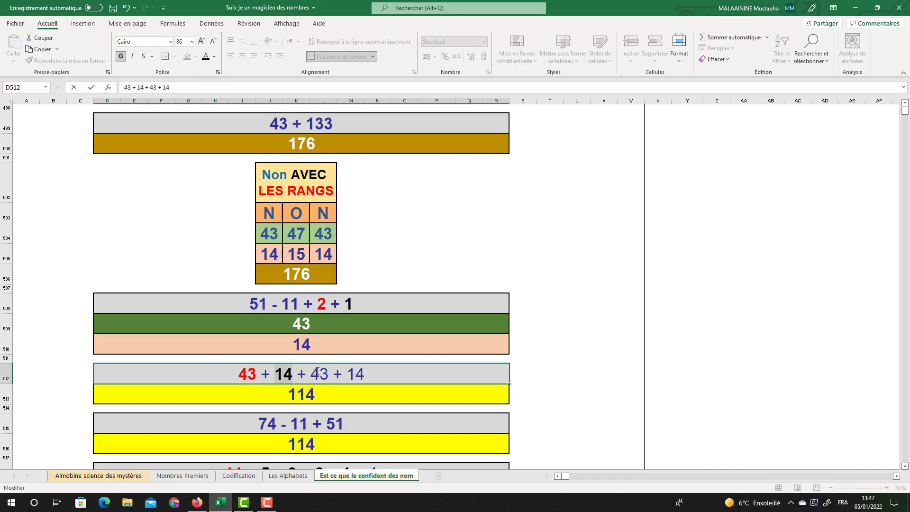
# - Color the second 43 red and the last 14 black in the D512 label
pyautogui.moveTo(311, 375); pyautogui.dragTo(329, 374)
pyautogui.click(214, 56)
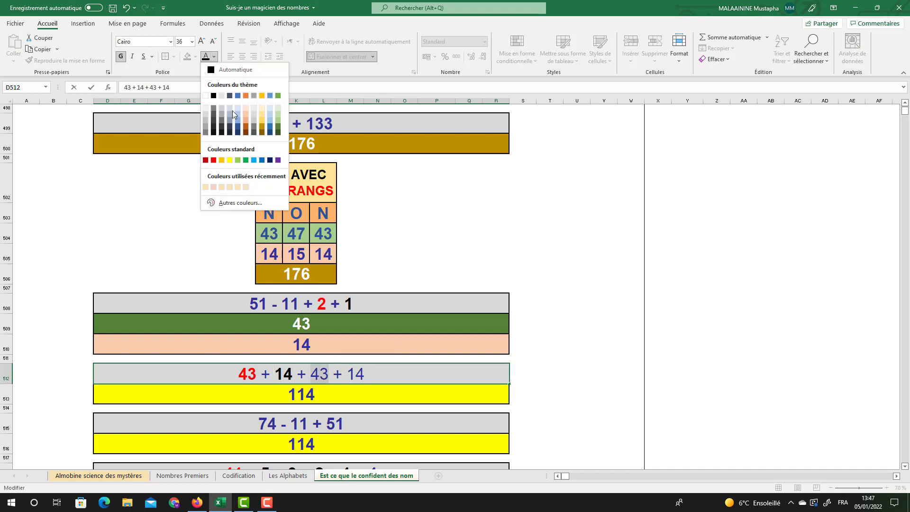
pyautogui.click(213, 160)
pyautogui.press('End')
pyautogui.hotkey('shift', 'Left')
pyautogui.hotkey('shift', 'Left')
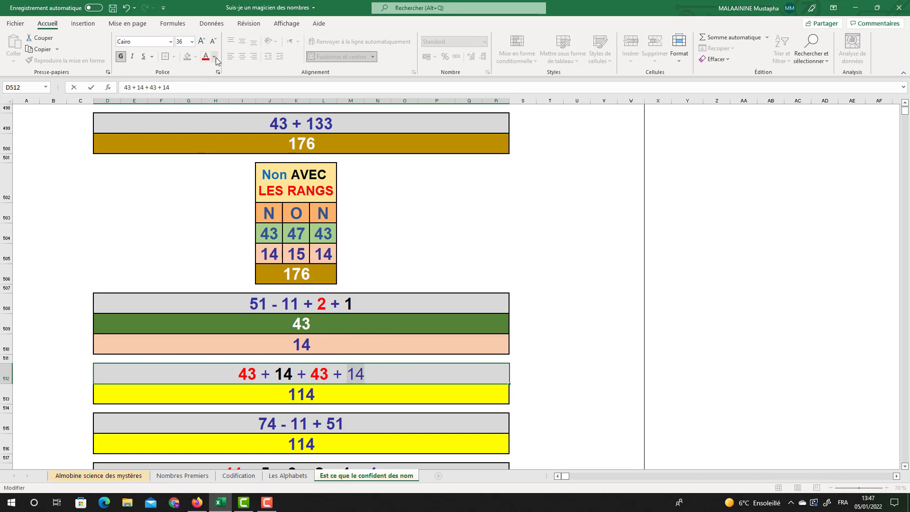
pyautogui.click(214, 57)
pyautogui.click(214, 93)
# - Finish the D512 label and check the 74 - 11 + 51 formula in D516 against D474, D477 and L474
pyautogui.scroll(-1, 360, 266)
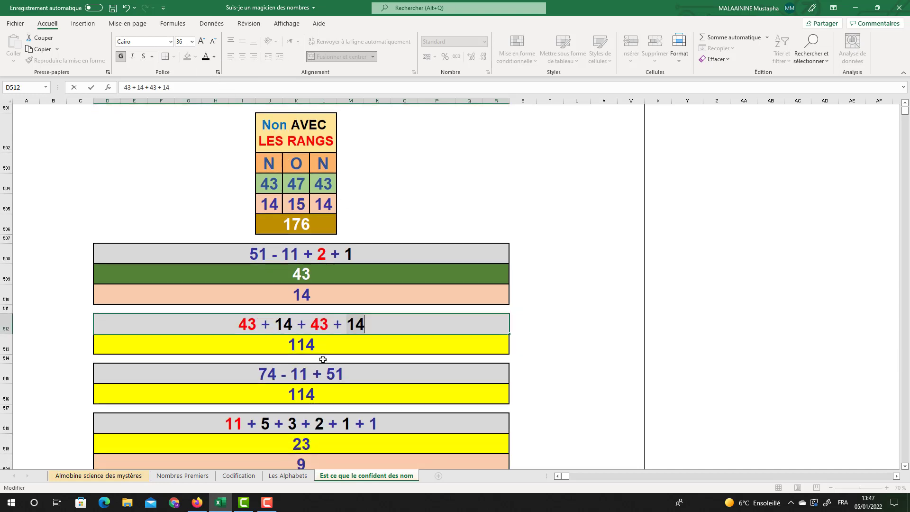
pyautogui.doubleClick(344, 389)
pyautogui.scroll(11, 355, 325)
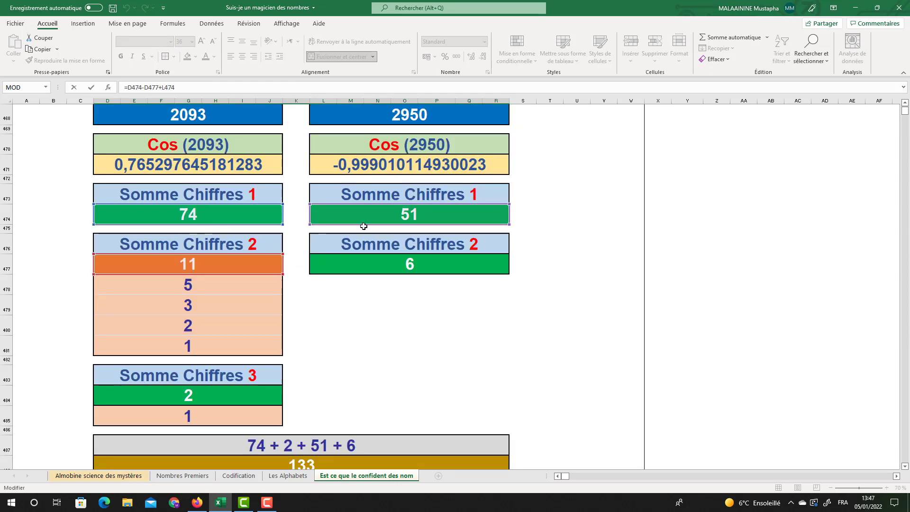
pyautogui.press('Return')
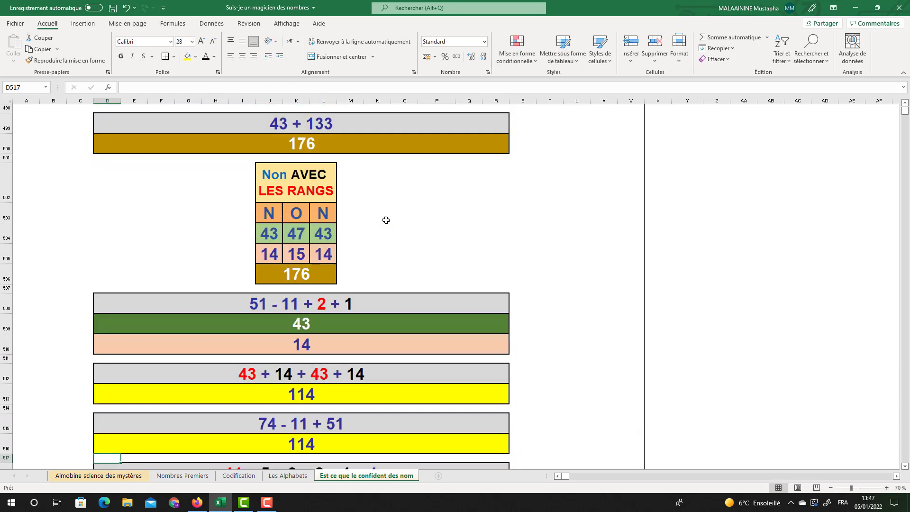
# - Trace the 11 + 5 + 3 + 2 + 1 + 1 formula in D519 to its source cells D477 to D481 and D485
pyautogui.scroll(-2, 384, 220)
pyautogui.scroll(-2, 355, 336)
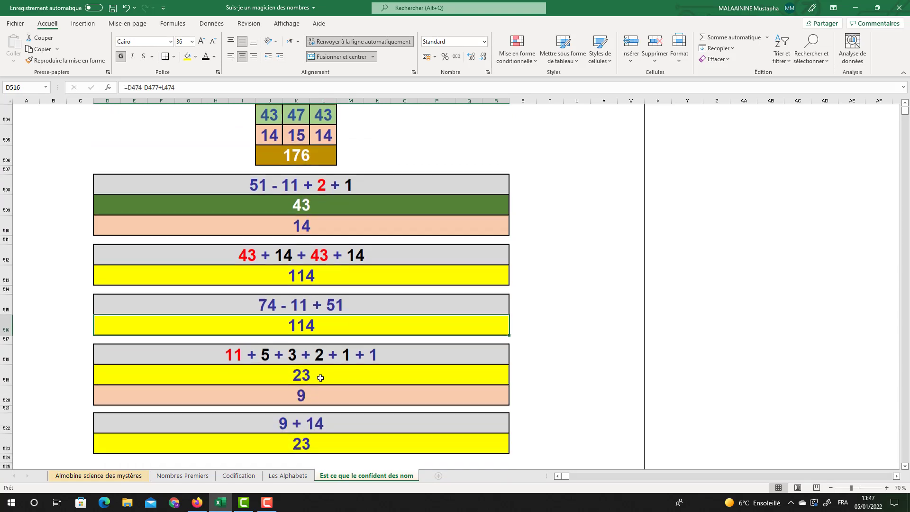
pyautogui.doubleClick(368, 320)
pyautogui.scroll(9, 360, 319)
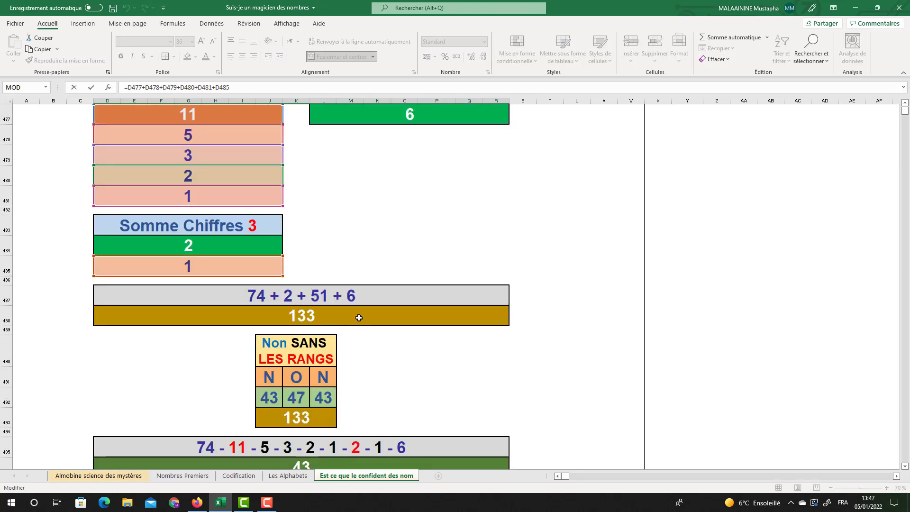
pyautogui.scroll(1, 184, 200)
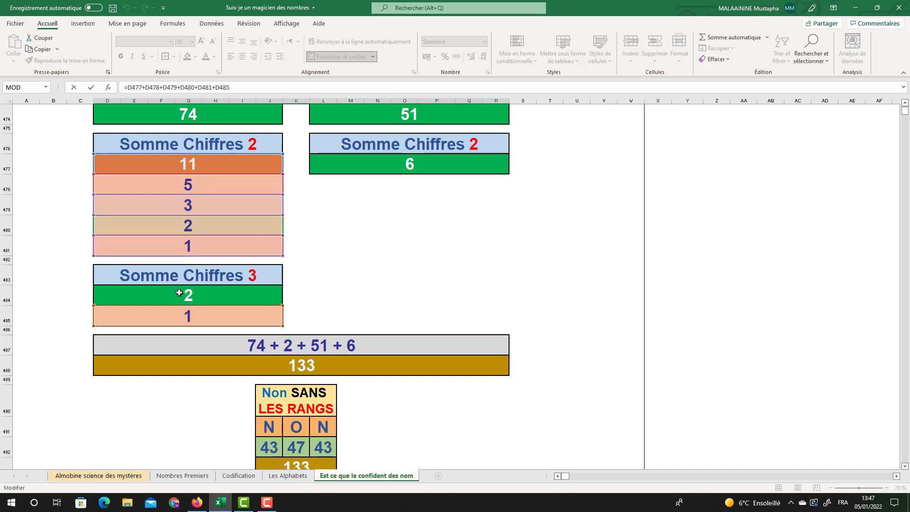
pyautogui.press('Return')
# - Check the 9 + 14 formula in D523 against the ranks in D520 and D510
pyautogui.scroll(-10, 170, 312)
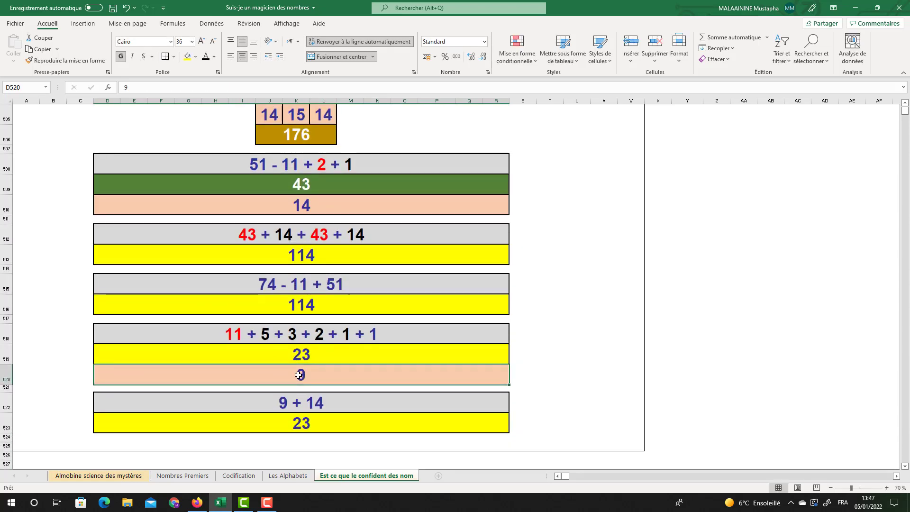
pyautogui.click(303, 209)
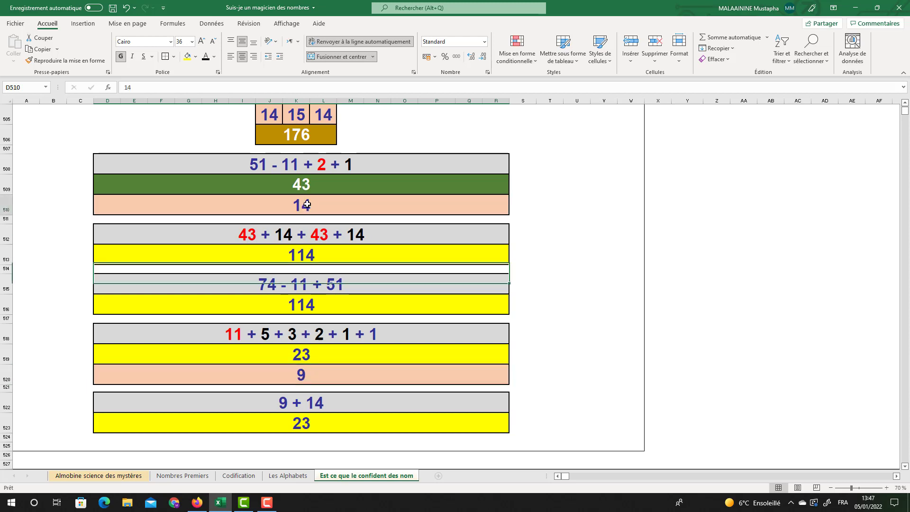
pyautogui.scroll(-1, 302, 360)
pyautogui.click(295, 370)
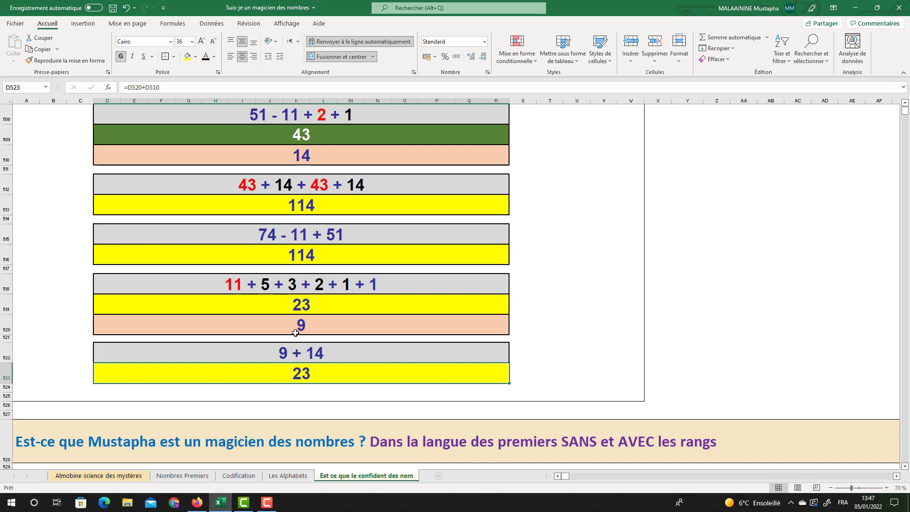
# - Examine the SANS and AVEC LES RANGS tables for the "magicien des nombres" question and the Application de Almobine section below them
pyautogui.scroll(-3, 296, 332)
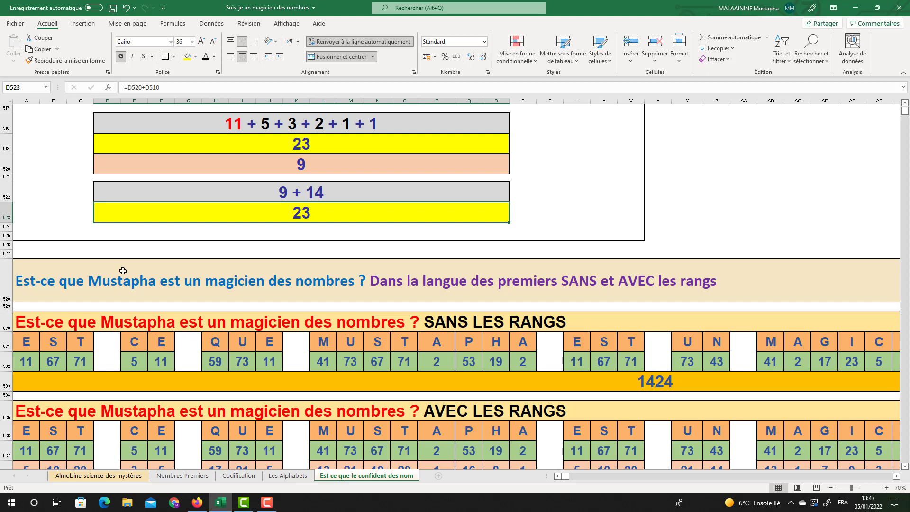
pyautogui.scroll(-2, 142, 241)
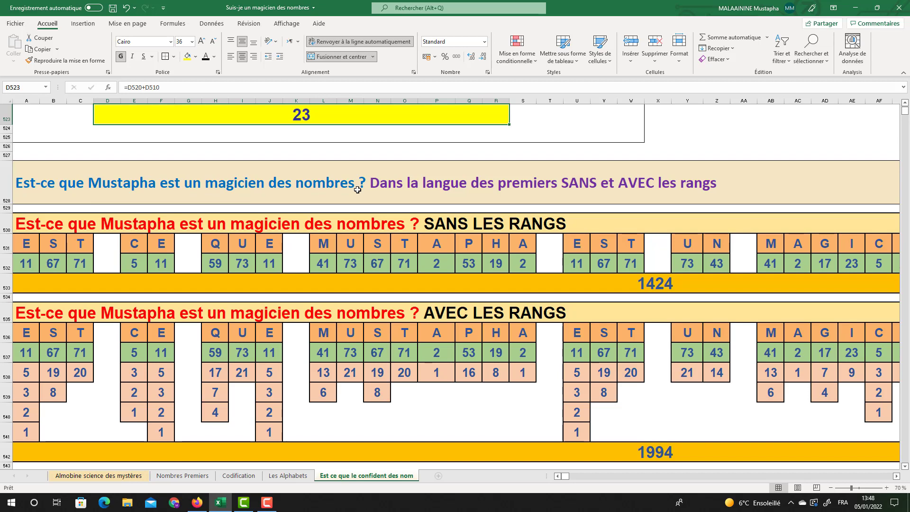
pyautogui.scroll(-1, 358, 190)
pyautogui.moveTo(358, 186); pyautogui.dragTo(365, 226)
pyautogui.scroll(-2, 365, 226)
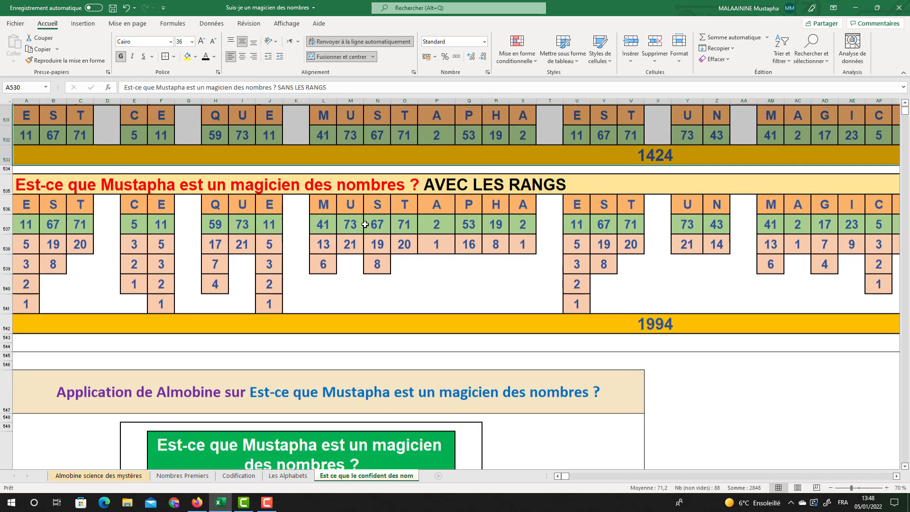
pyautogui.moveTo(374, 164); pyautogui.dragTo(371, 262)
pyautogui.scroll(-4, 370, 262)
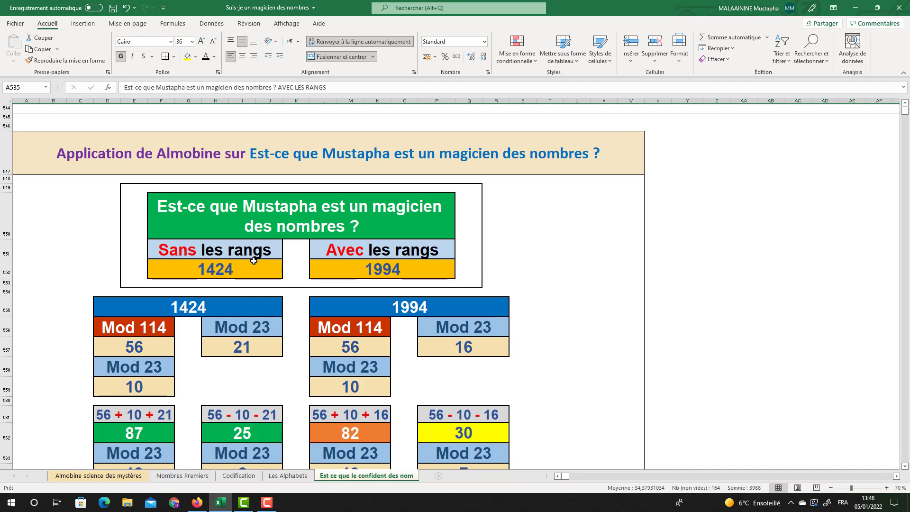
pyautogui.scroll(-1, 253, 260)
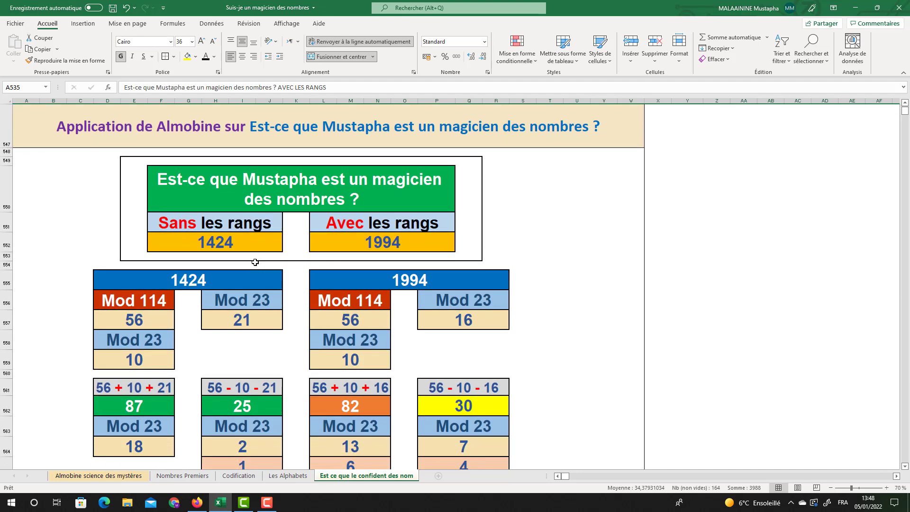
# - Check the 56 + 10 + 21 and 56 - 10 - 21 formulas in D562 and H562 against D557, D559 and H557
pyautogui.scroll(-1, 255, 263)
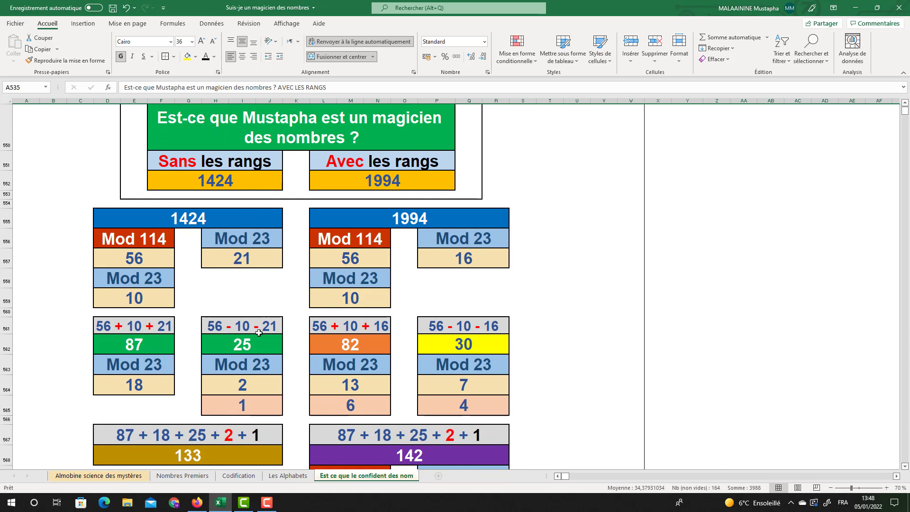
pyautogui.click(133, 263)
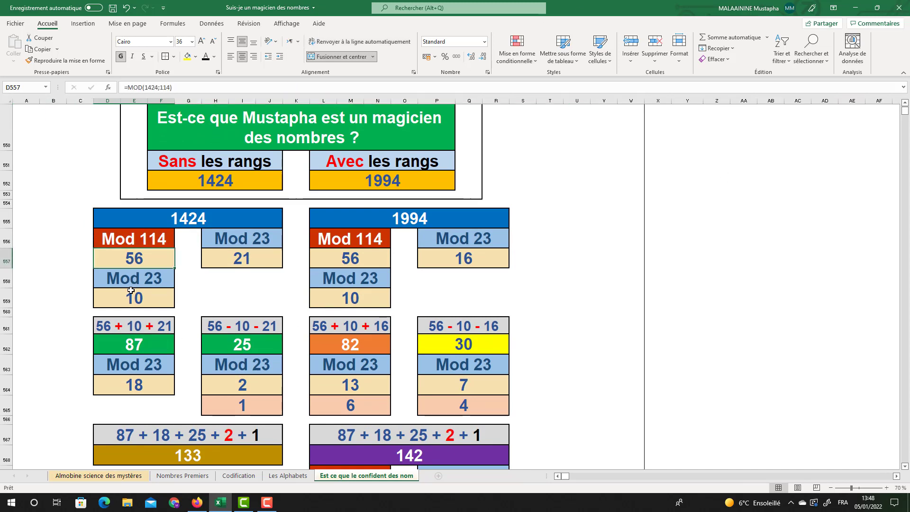
pyautogui.click(235, 263)
pyautogui.click(137, 342)
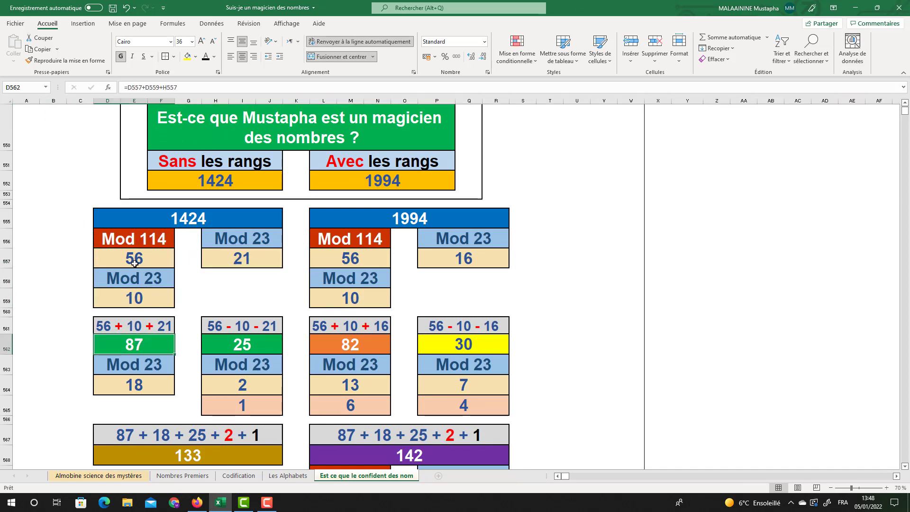
pyautogui.click(134, 298)
pyautogui.click(244, 260)
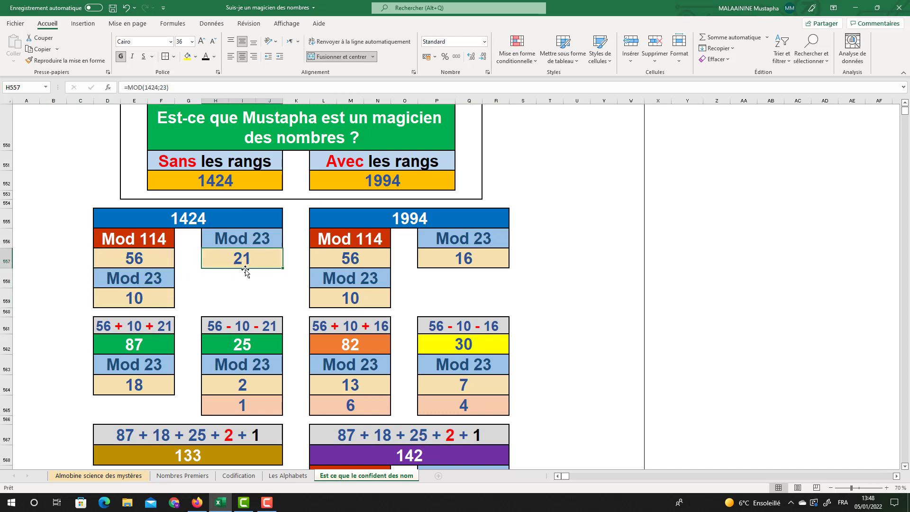
pyautogui.click(245, 339)
pyautogui.click(128, 340)
pyautogui.moveTo(128, 341); pyautogui.dragTo(189, 346)
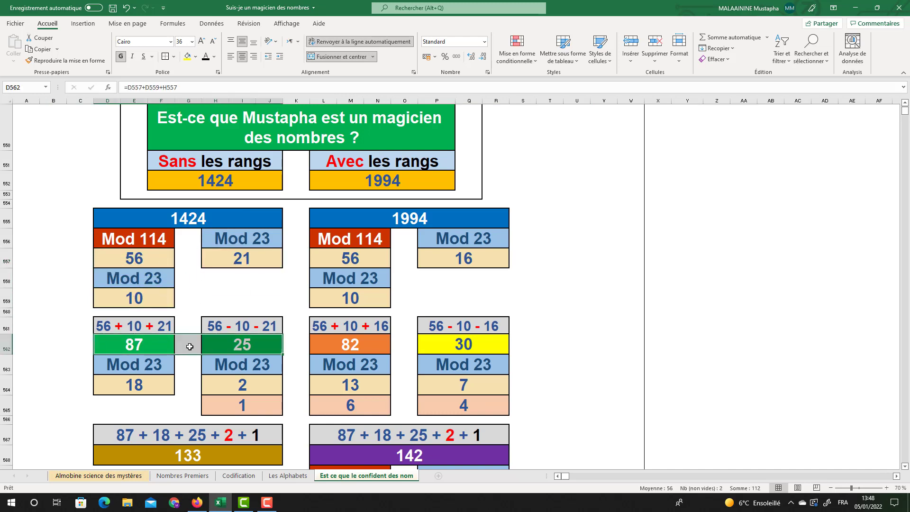
# - Check the Mod 23 cells D564 and H564, the rank in H565, and the range summed by the formula in D568
pyautogui.click(138, 386)
pyautogui.click(241, 384)
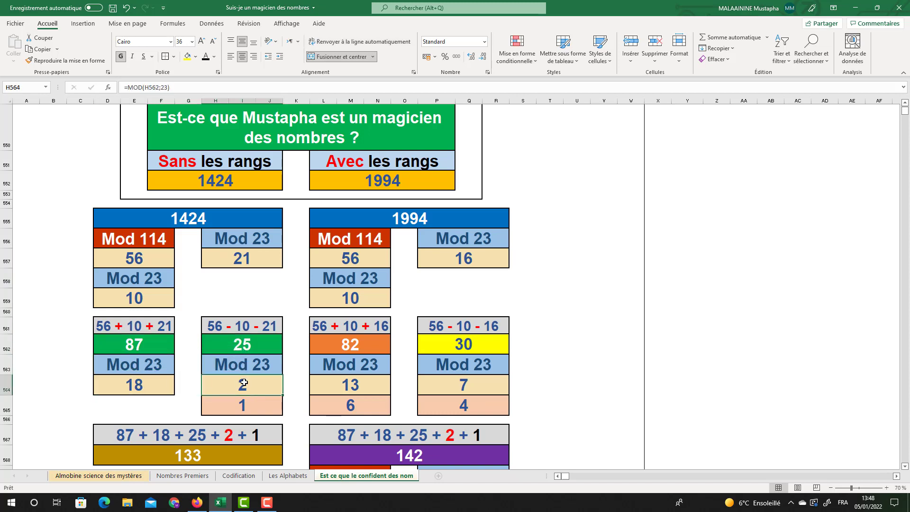
pyautogui.click(246, 402)
pyautogui.scroll(-2, 237, 362)
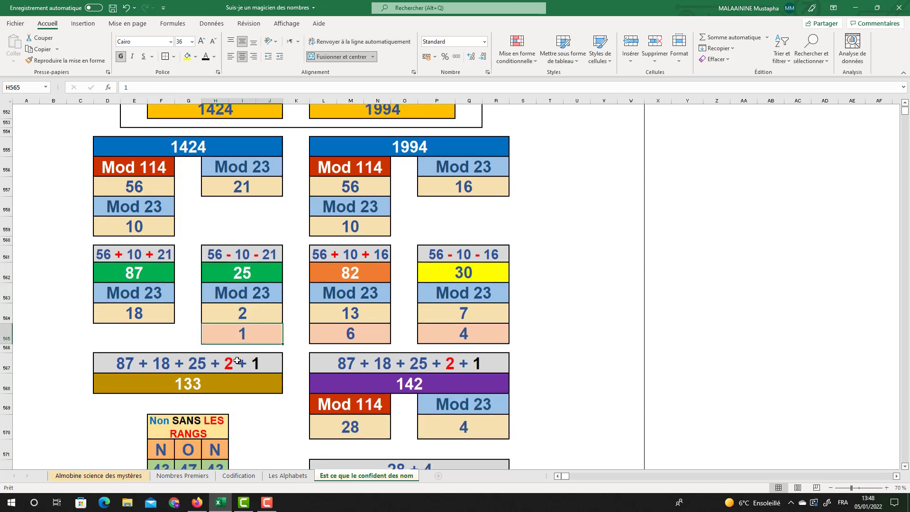
pyautogui.doubleClick(187, 368)
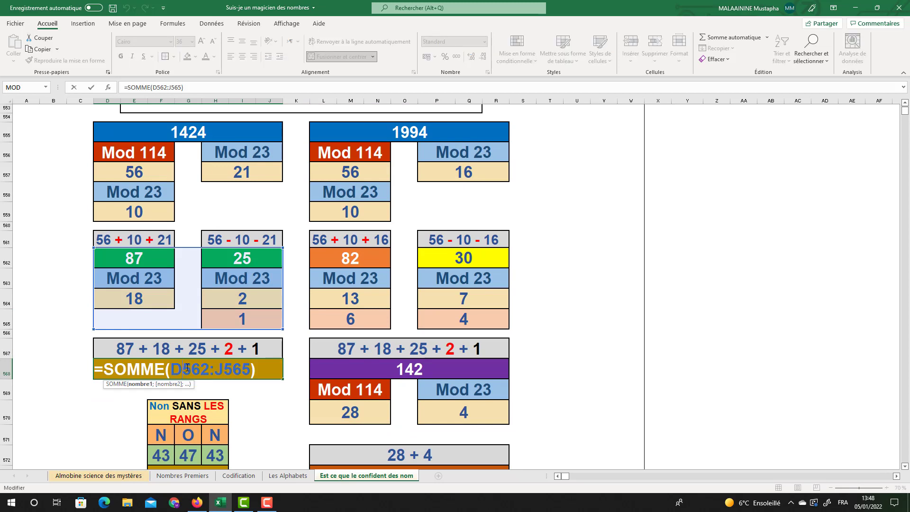
pyautogui.press('Return')
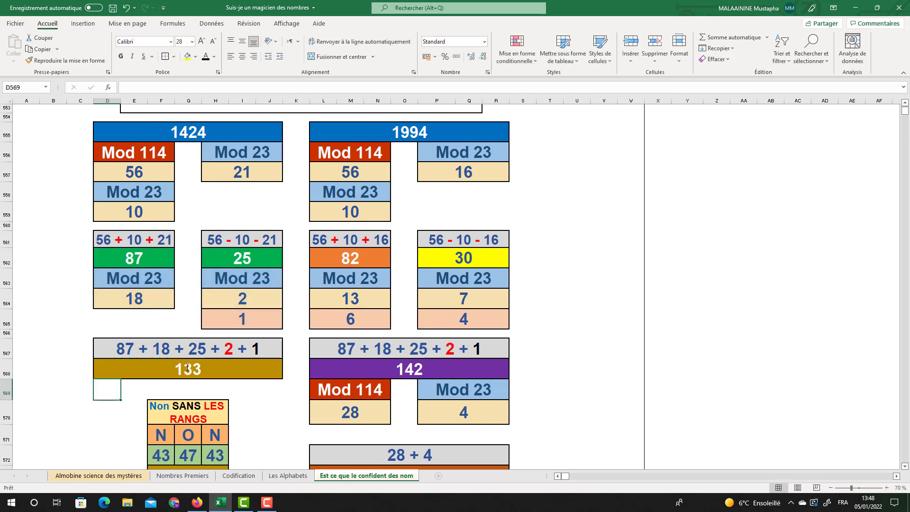
pyautogui.doubleClick(188, 368)
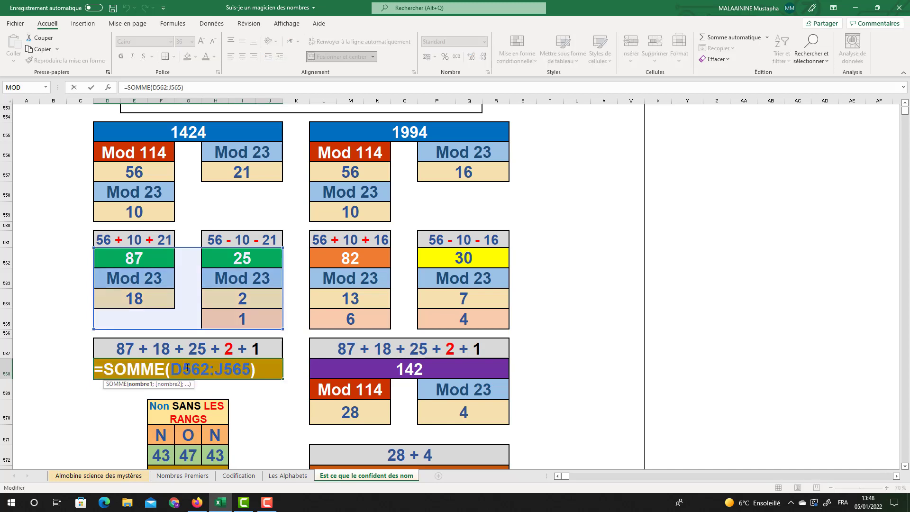
pyautogui.press('Escape')
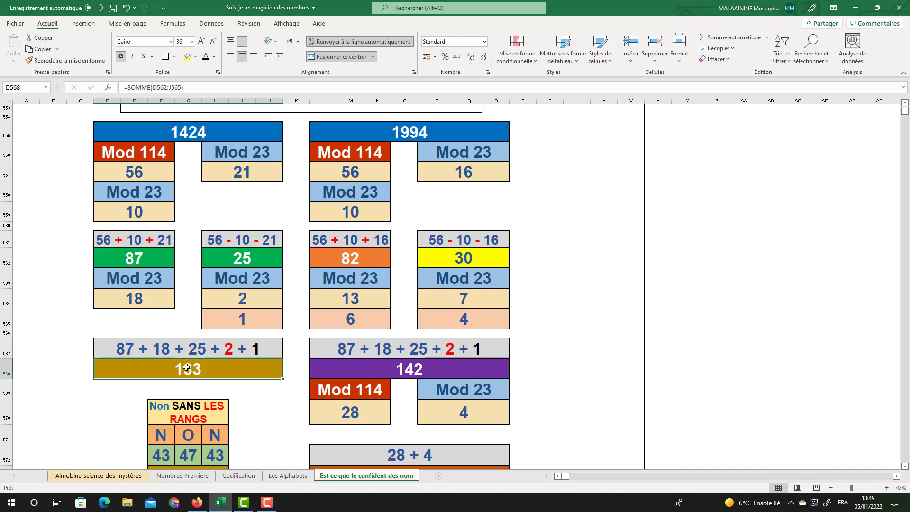
pyautogui.doubleClick(187, 368)
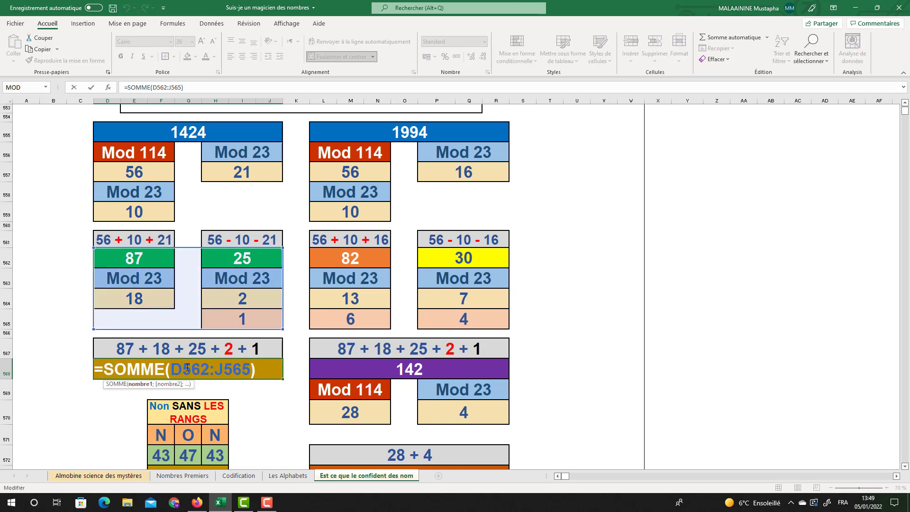
pyautogui.press('Return')
# - Retrace the cells from D557 to H565 that feed the D568 total and recheck its SOMME formula
pyautogui.moveTo(134, 174); pyautogui.dragTo(213, 235)
pyautogui.click(144, 278)
pyautogui.press('Tab')
pyautogui.press('Tab')
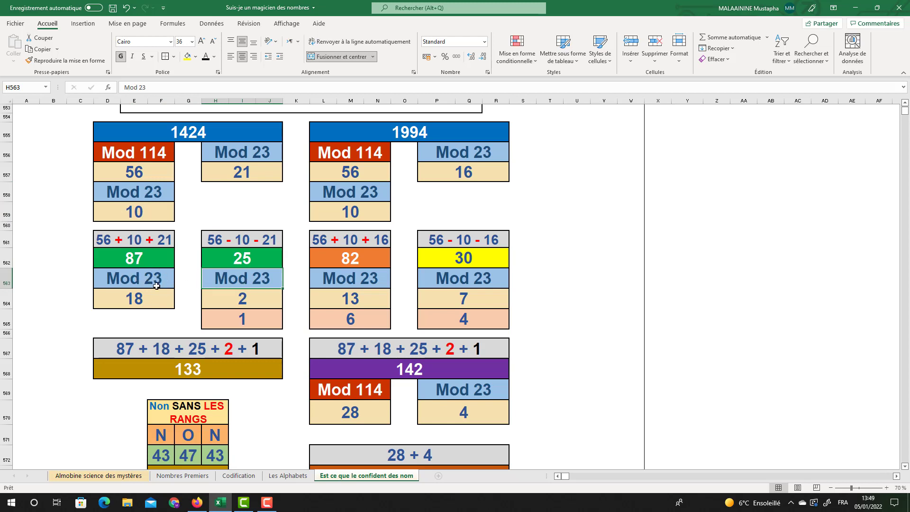
pyautogui.click(243, 296)
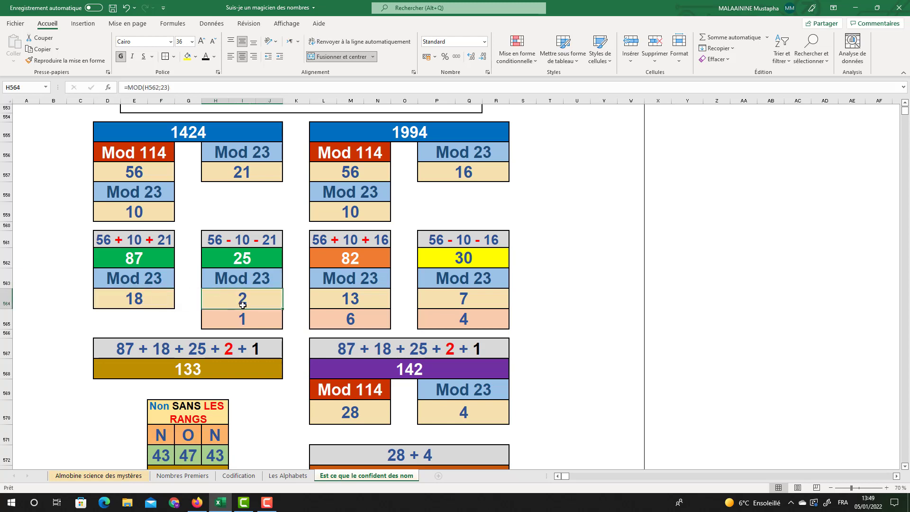
pyautogui.click(244, 317)
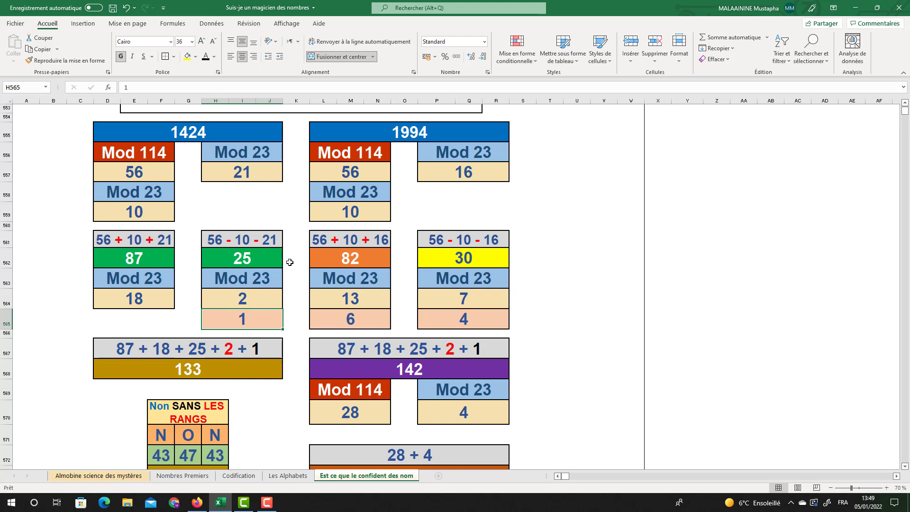
pyautogui.click(237, 303)
pyautogui.click(238, 314)
pyautogui.doubleClick(200, 370)
pyautogui.press('Return')
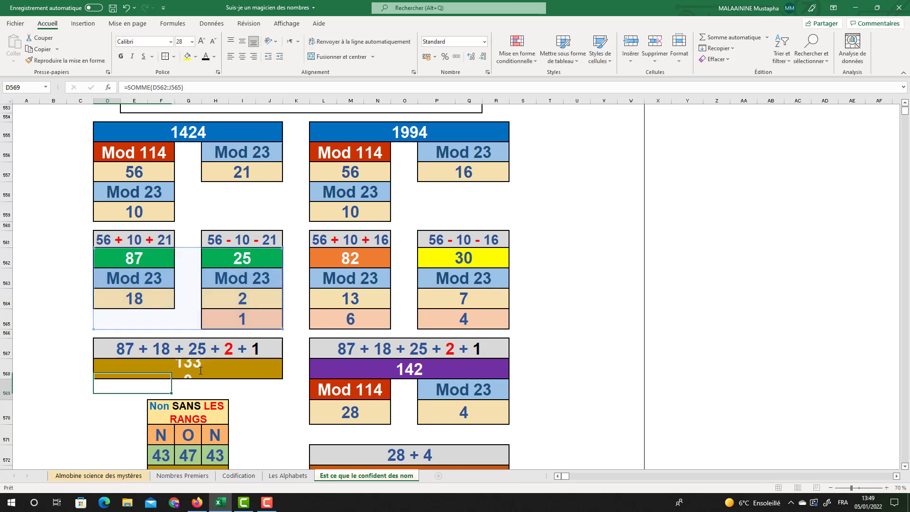
# - Check the 56 + 10 + 16 and 56 - 10 - 16 results in L562 and P562 against L557, L559 and P557
pyautogui.moveTo(340, 243); pyautogui.dragTo(475, 316)
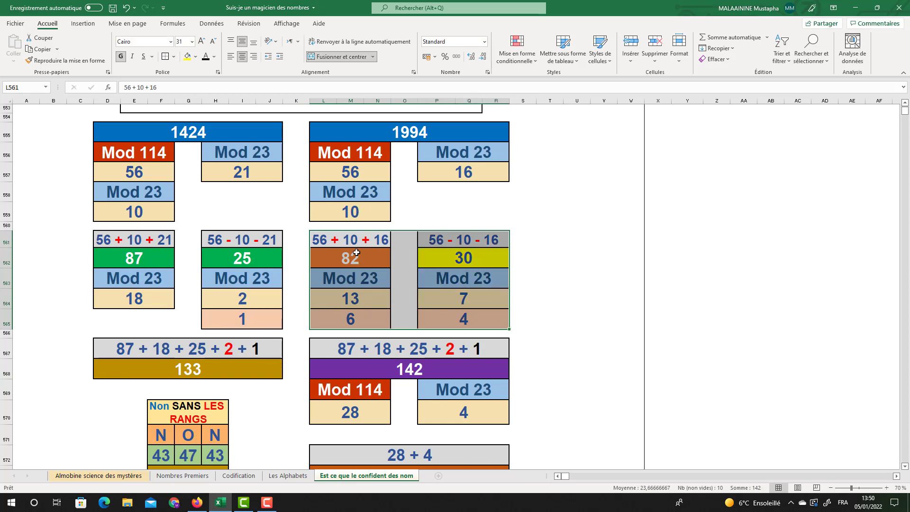
pyautogui.click(352, 173)
pyautogui.click(443, 171)
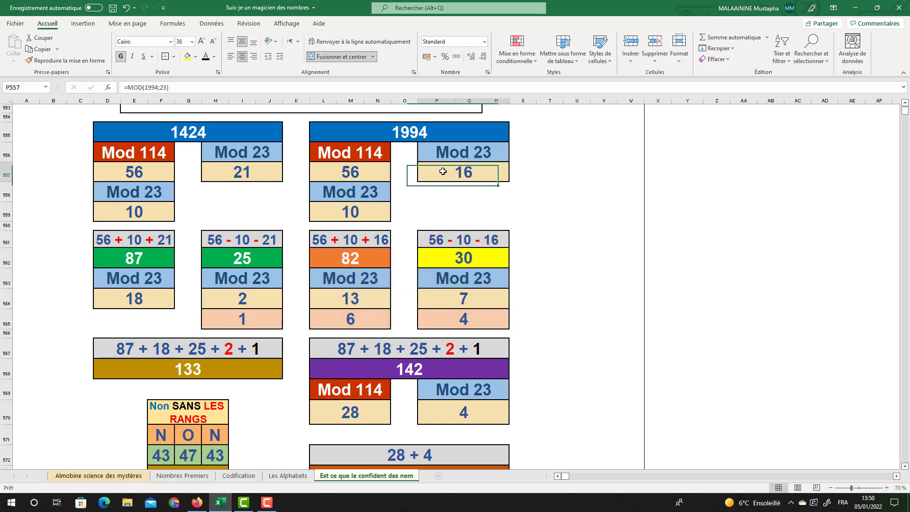
pyautogui.click(368, 253)
pyautogui.click(356, 177)
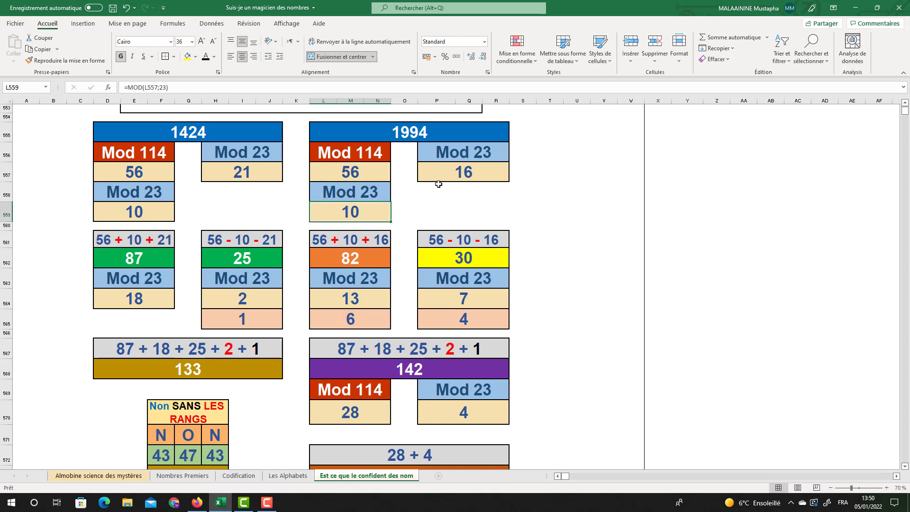
pyautogui.click(448, 173)
pyautogui.click(458, 256)
pyautogui.moveTo(374, 276); pyautogui.dragTo(450, 279)
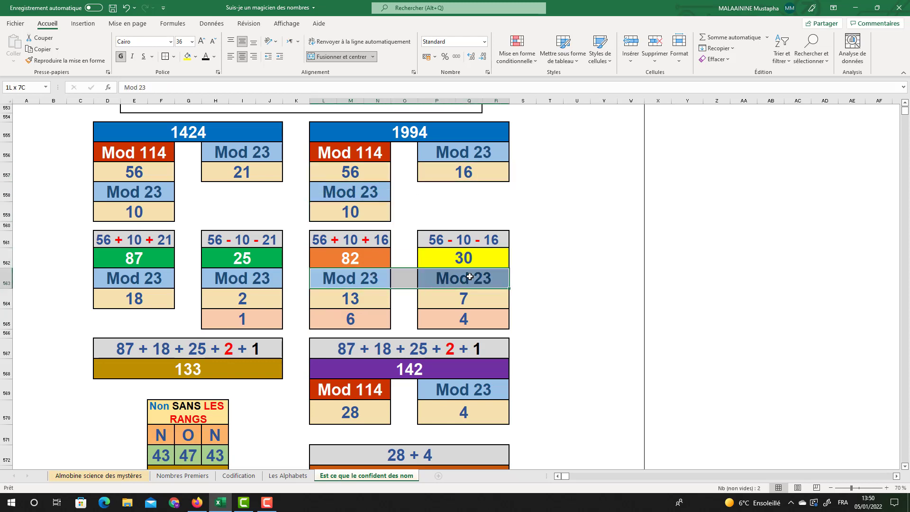
# - Check the Mod 23 results and ranks in L564:P565 against the total in L568
pyautogui.click(366, 301)
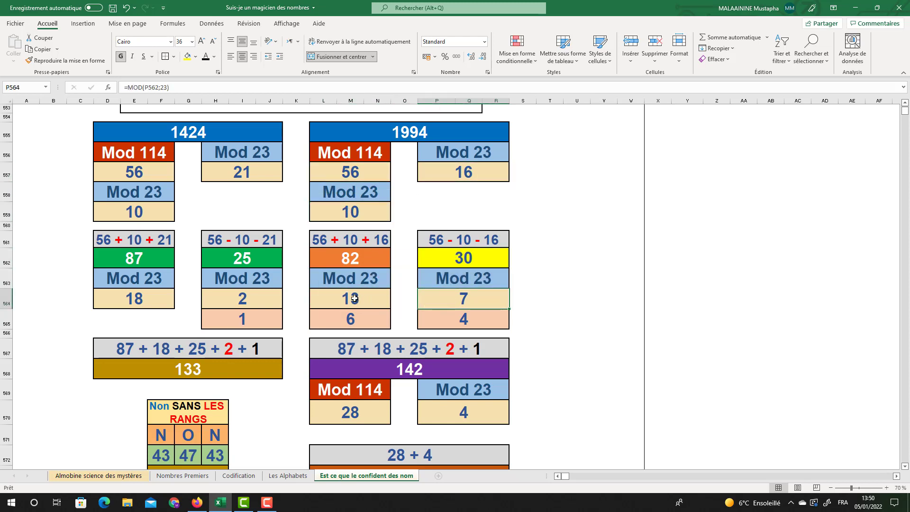
pyautogui.click(351, 319)
pyautogui.click(453, 315)
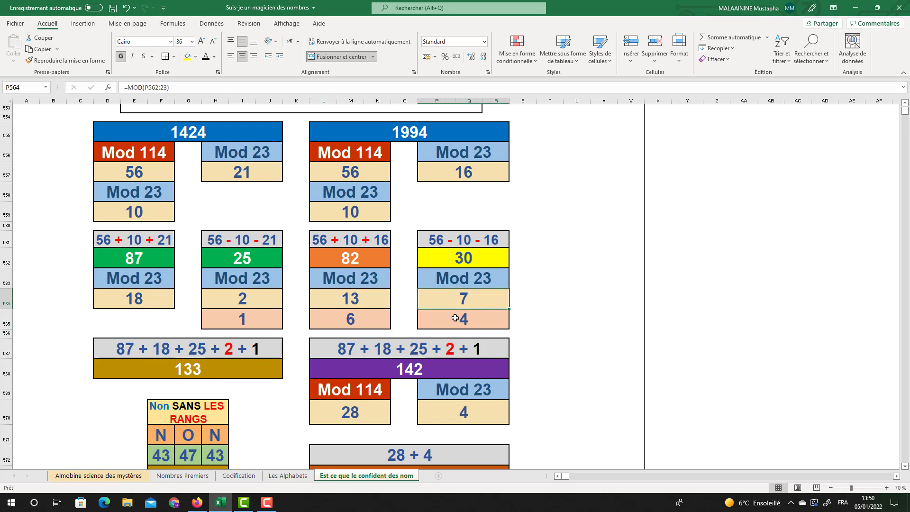
pyautogui.click(420, 365)
pyautogui.hotkey('alt', '=')
pyautogui.press('Return')
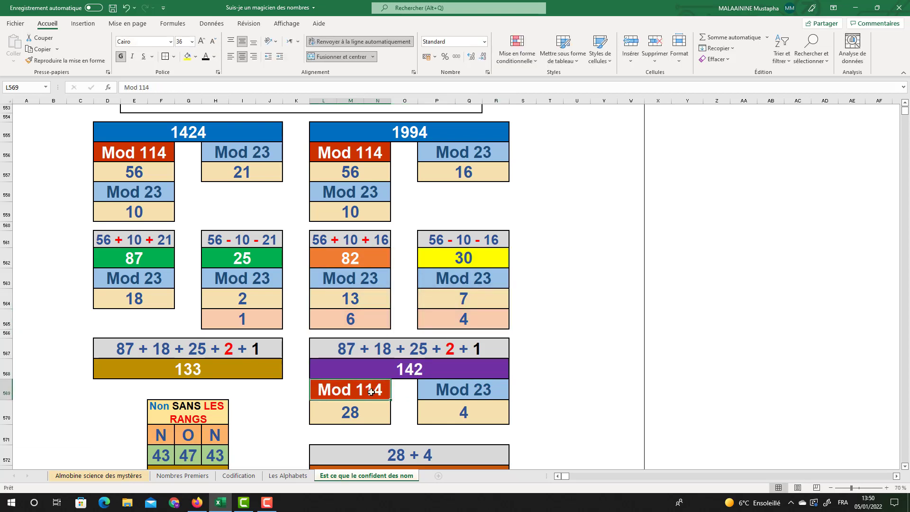
# - Check the Mod 114 and Mod 23 formulas in L570 and P570, their sum in L573, and its Mod 23 in L575
pyautogui.click(420, 392)
pyautogui.click(358, 412)
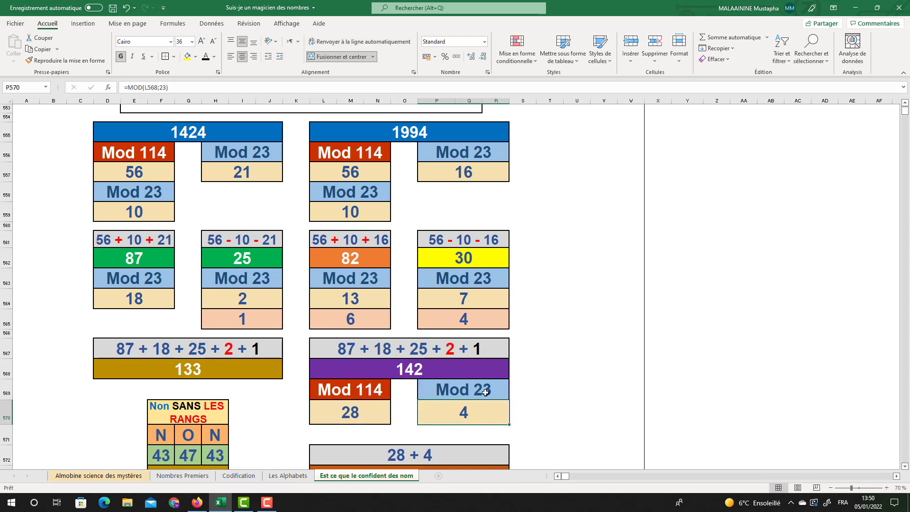
pyautogui.scroll(-1, 487, 390)
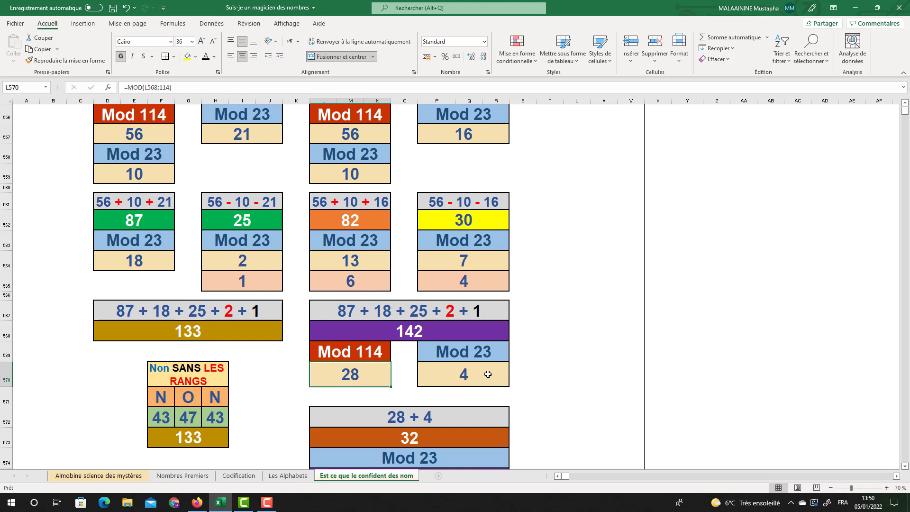
pyautogui.click(474, 375)
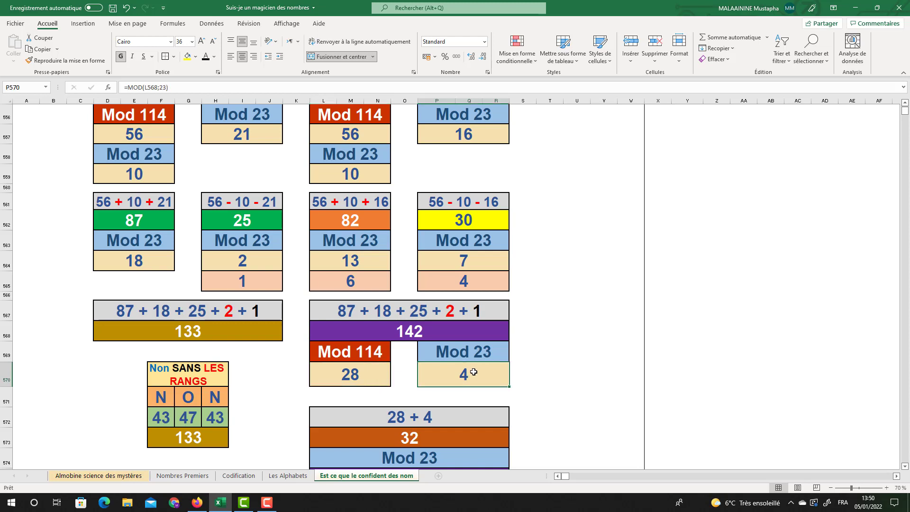
pyautogui.scroll(-1, 474, 372)
pyautogui.click(409, 375)
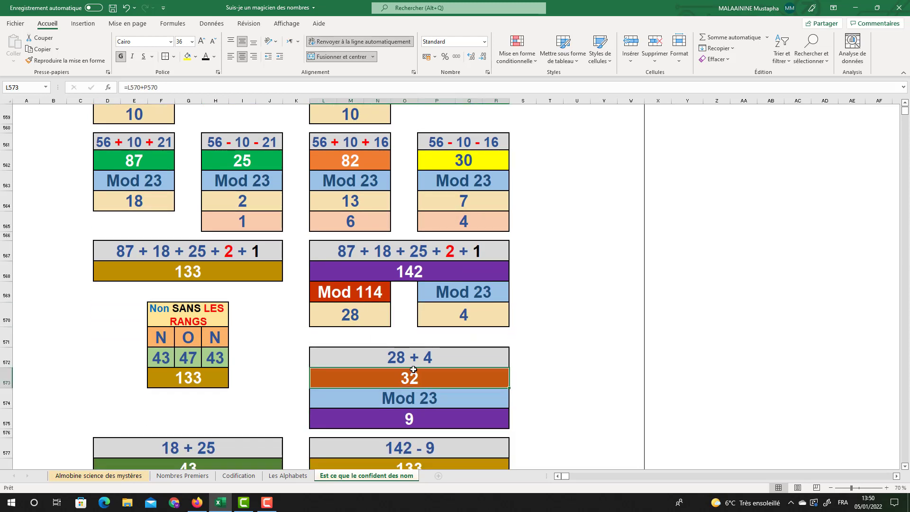
pyautogui.click(411, 411)
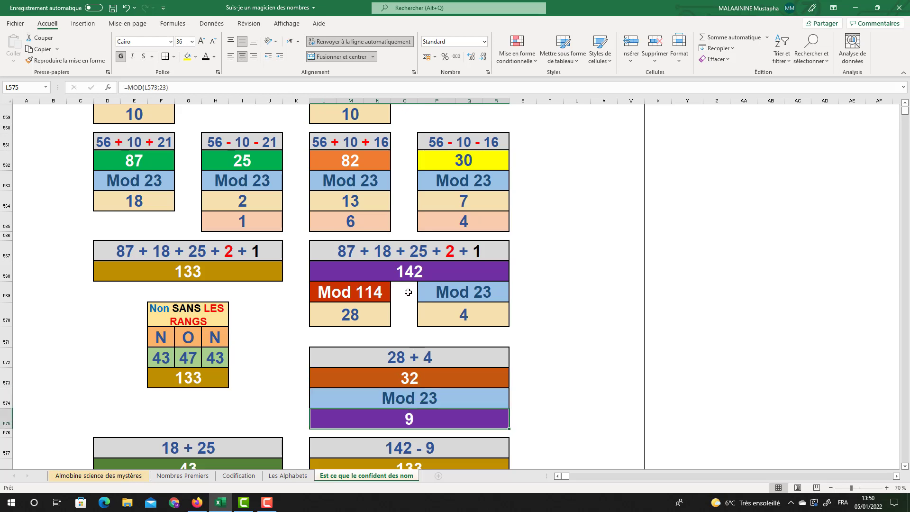
# - Check the 142 - 9 formula in L578 against the total in L568
pyautogui.click(407, 276)
pyautogui.scroll(-2, 408, 308)
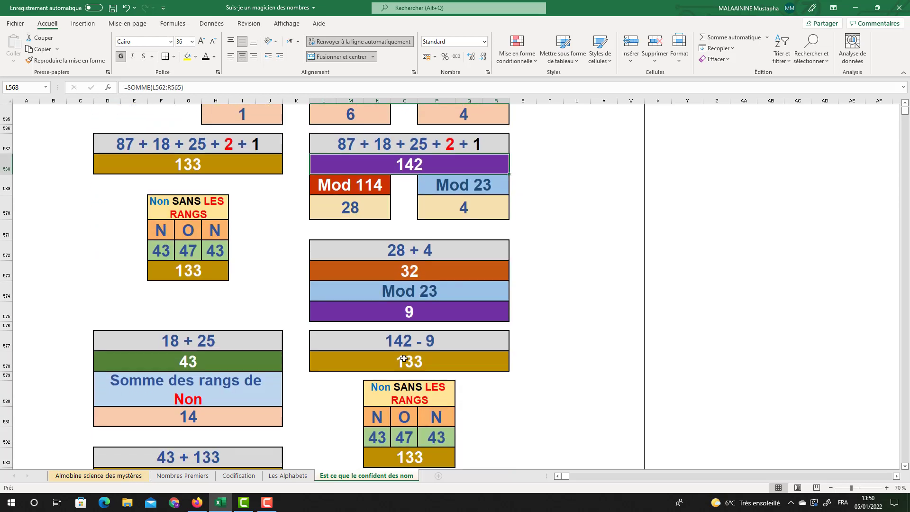
pyautogui.click(404, 359)
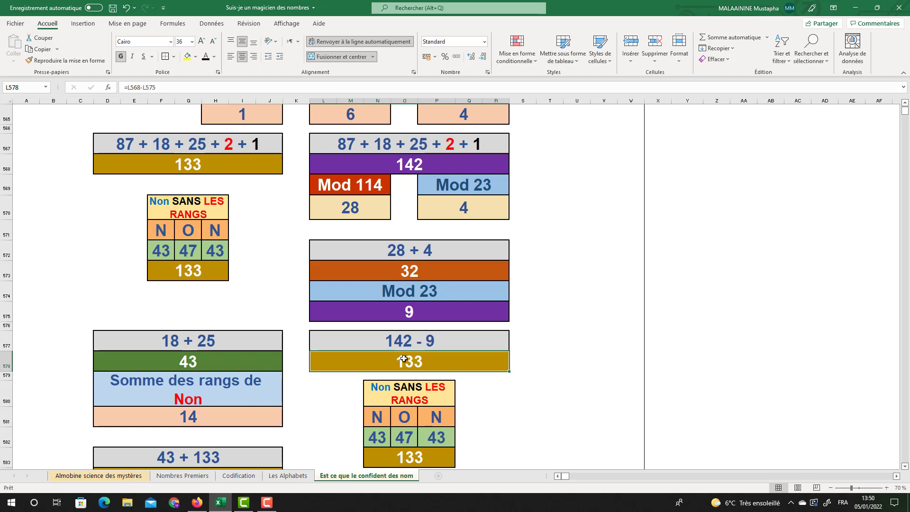
# - Check the 18 + 25 formula in D578 against its source cells D564 and H562
pyautogui.scroll(2, 396, 334)
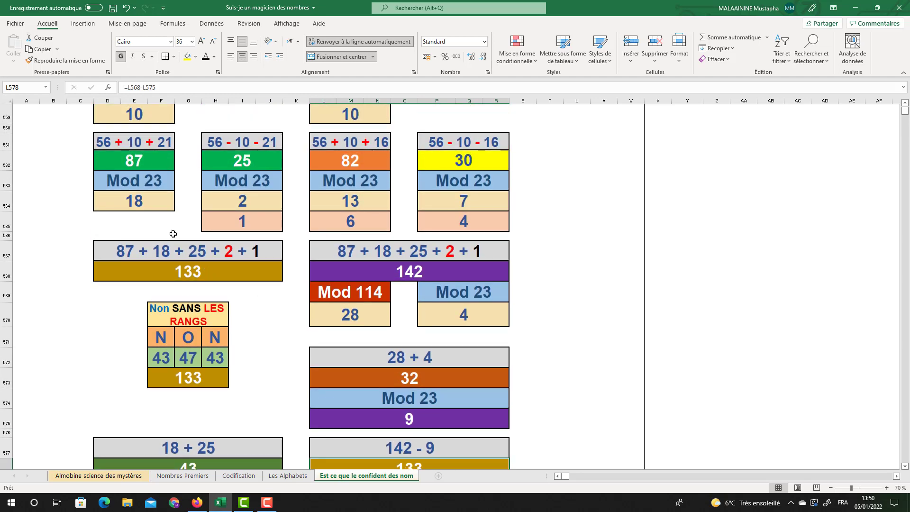
pyautogui.click(149, 201)
pyautogui.click(237, 164)
pyautogui.scroll(-1, 213, 273)
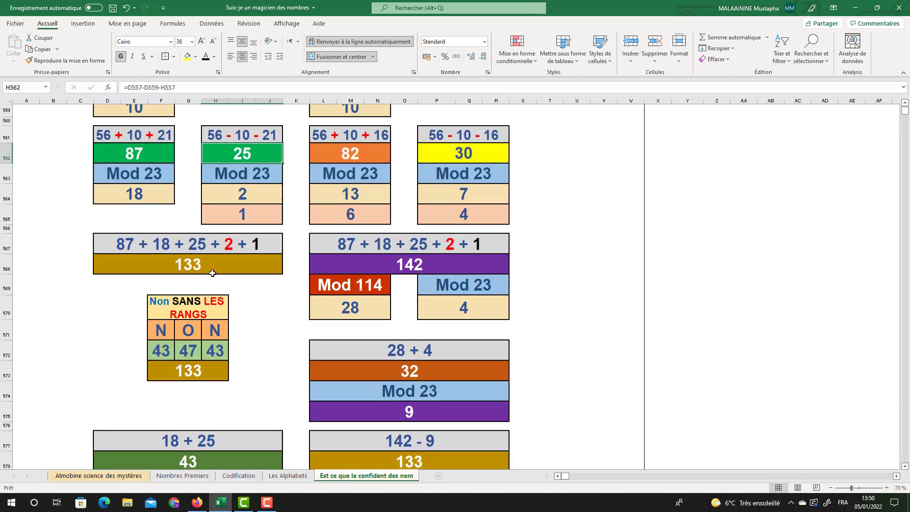
pyautogui.scroll(-2, 213, 273)
pyautogui.click(189, 360)
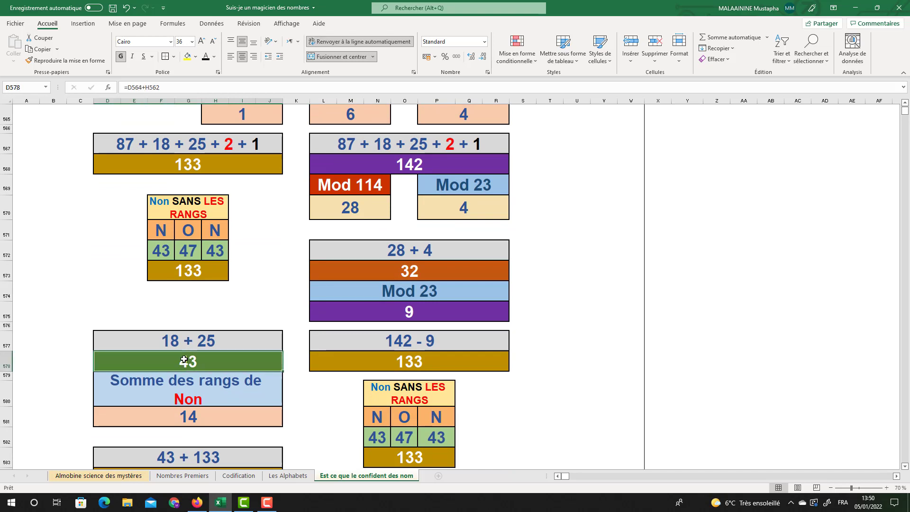
# - Replace the content of the 43 + 133 result cell D584 with a formula adding D578 and D568
pyautogui.click(192, 166)
pyautogui.scroll(-2, 189, 357)
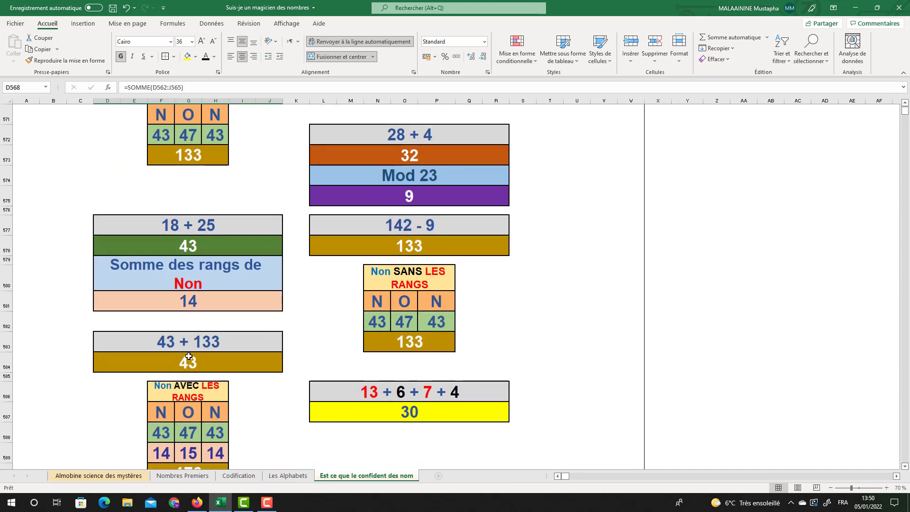
pyautogui.click(185, 366)
pyautogui.write('=')
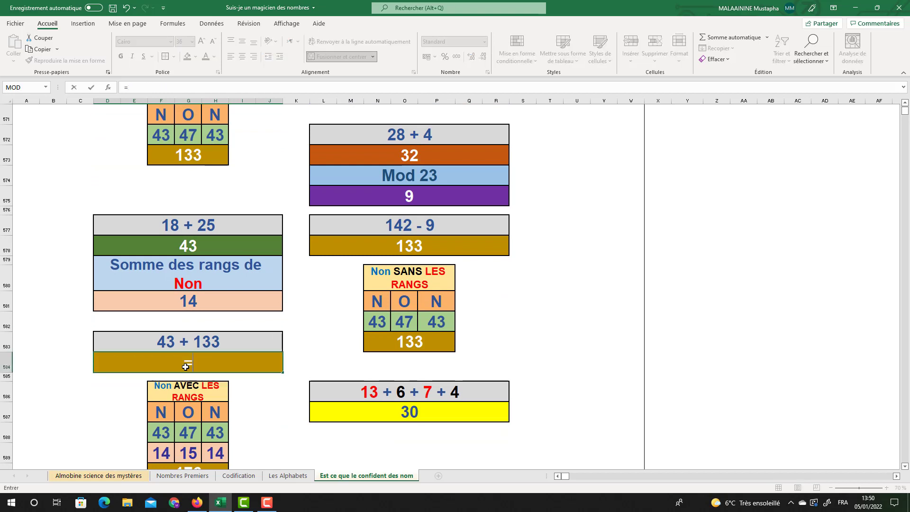
pyautogui.click(193, 245)
pyautogui.write('+')
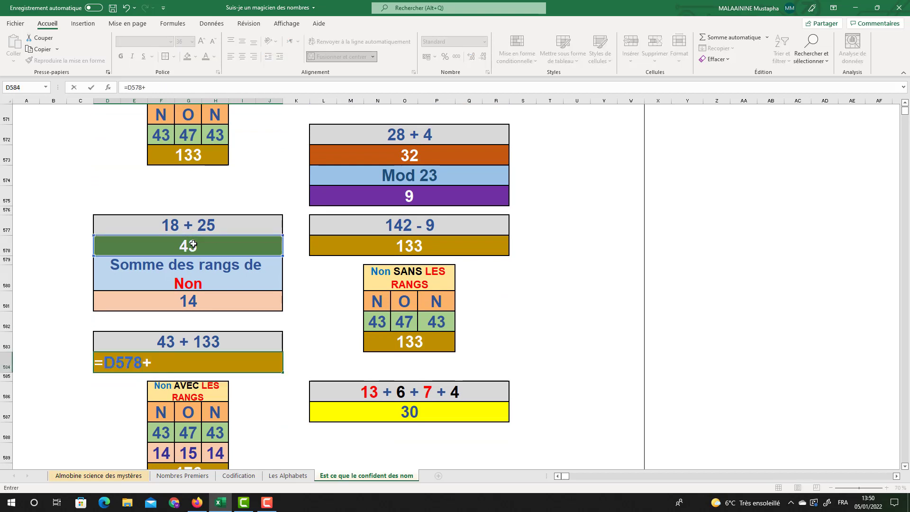
pyautogui.scroll(2, 193, 245)
pyautogui.click(185, 164)
pyautogui.press('Return')
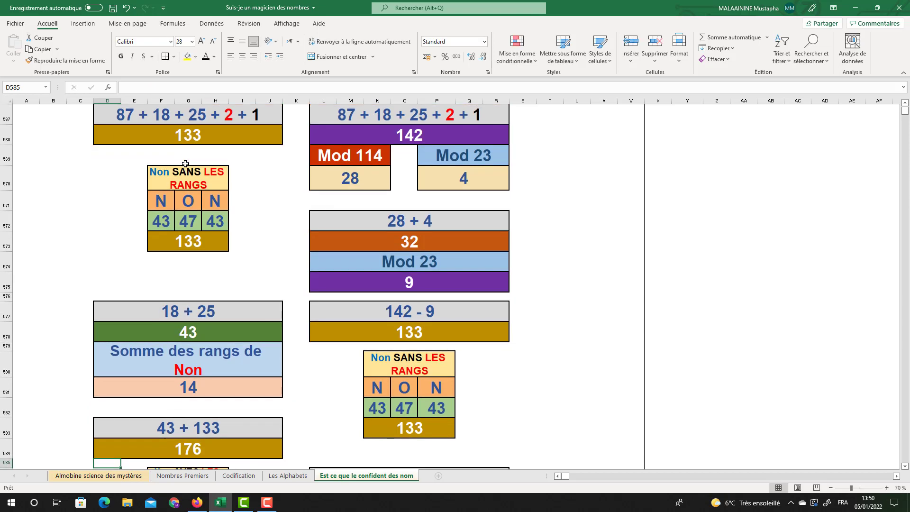
pyautogui.scroll(-2, 192, 300)
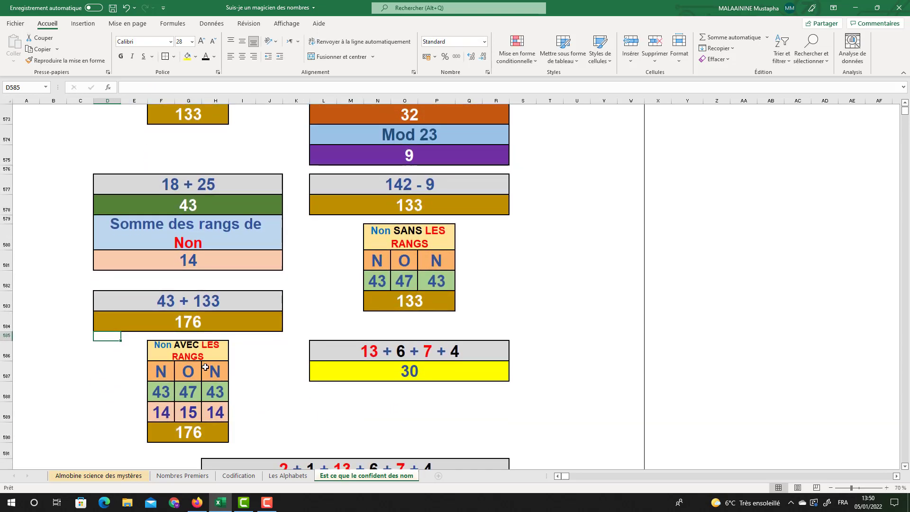
# - Check the 13 + 6 + 7 + 4 formula in L587 against its source cells L564, L565, P564 and P565
pyautogui.scroll(4, 234, 291)
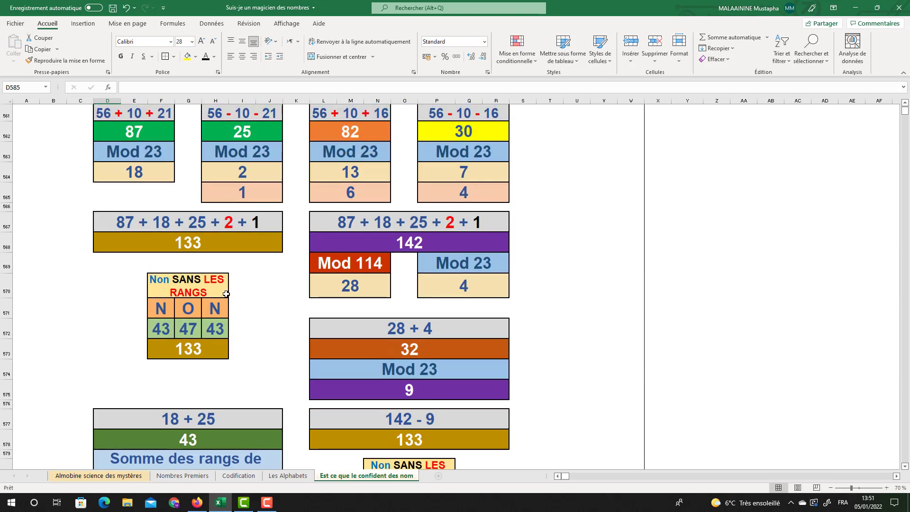
pyautogui.scroll(-1, 236, 295)
pyautogui.scroll(-1, 404, 369)
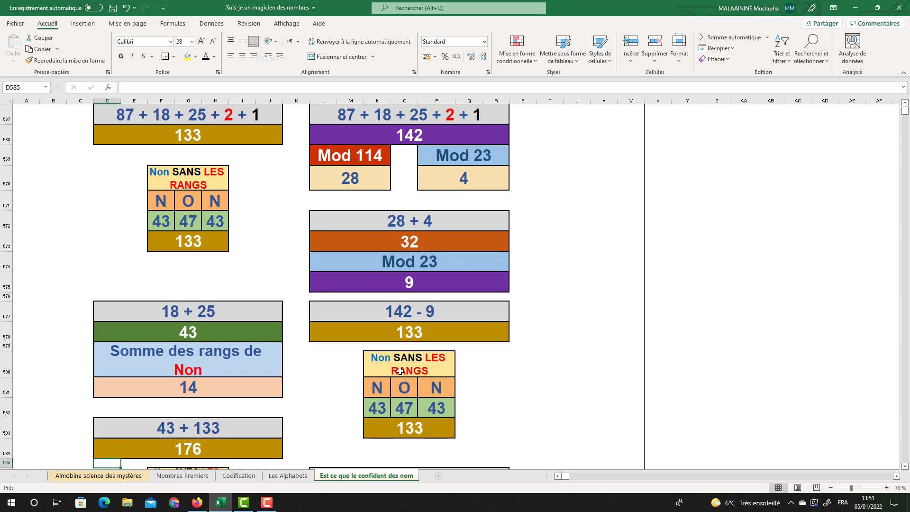
pyautogui.scroll(-1, 403, 375)
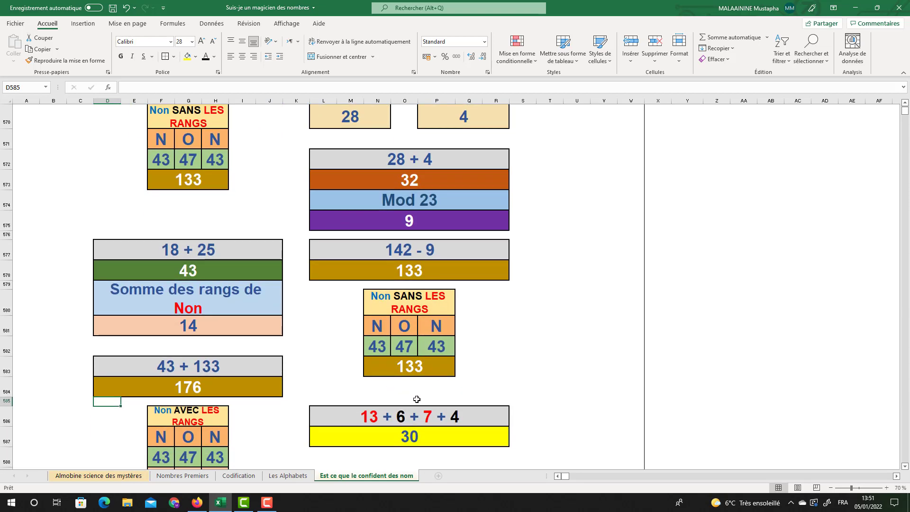
pyautogui.doubleClick(407, 434)
pyautogui.scroll(3, 430, 357)
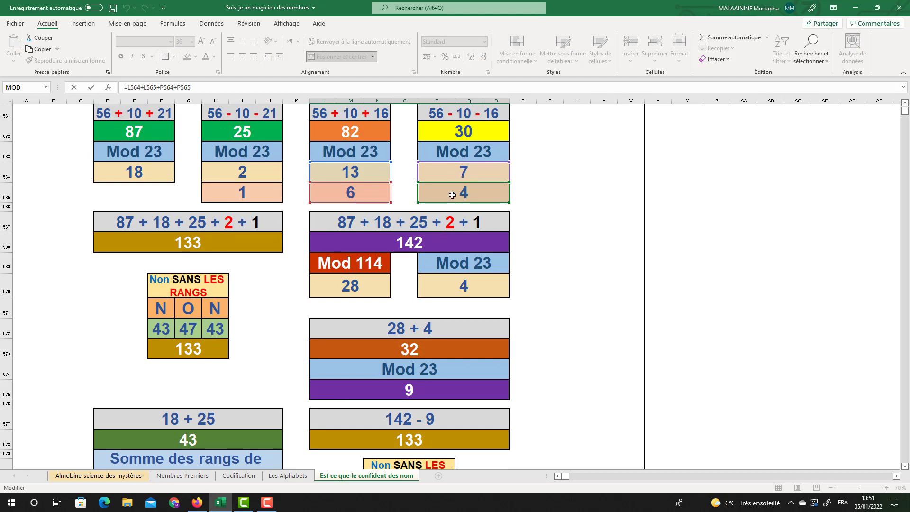
# - Close the formula of L587 and compare its result with cell P562
pyautogui.press('Return')
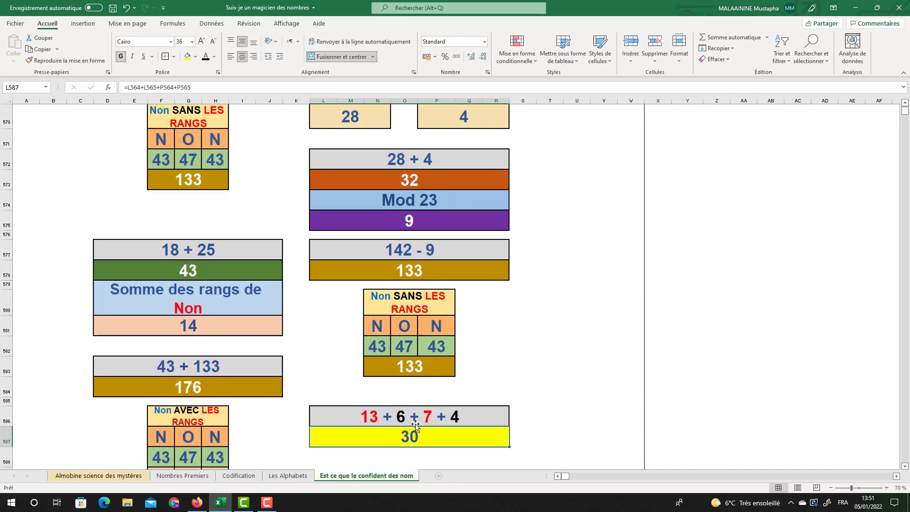
pyautogui.scroll(2, 441, 297)
pyautogui.scroll(1, 441, 297)
pyautogui.click(468, 126)
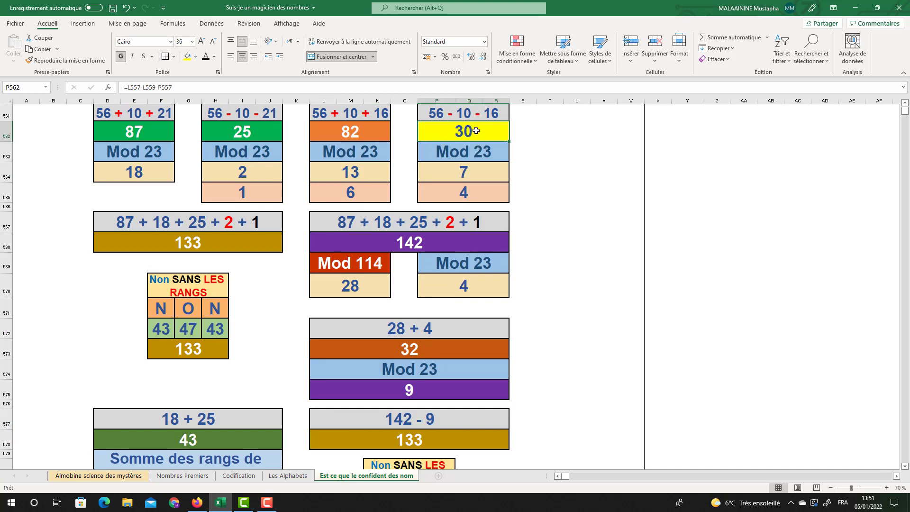
pyautogui.scroll(-4, 450, 178)
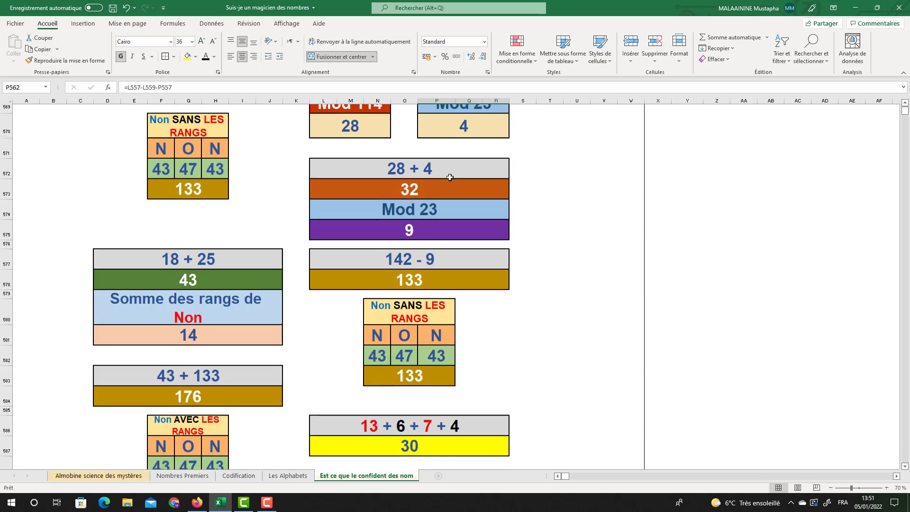
pyautogui.click(410, 372)
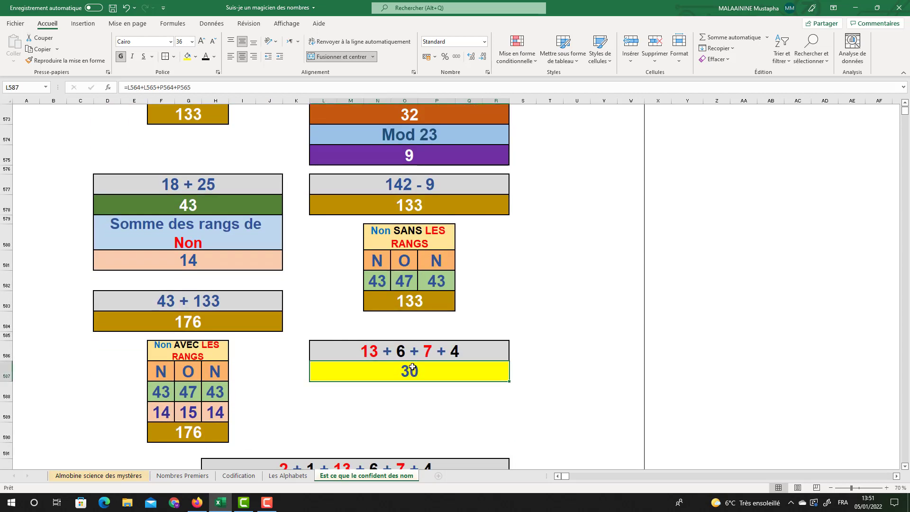
# - Inspect the formula in H593 and trace the source cells it adds in rows 564 and 565
pyautogui.scroll(-3, 413, 368)
pyautogui.doubleClick(411, 377)
pyautogui.scroll(5, 382, 342)
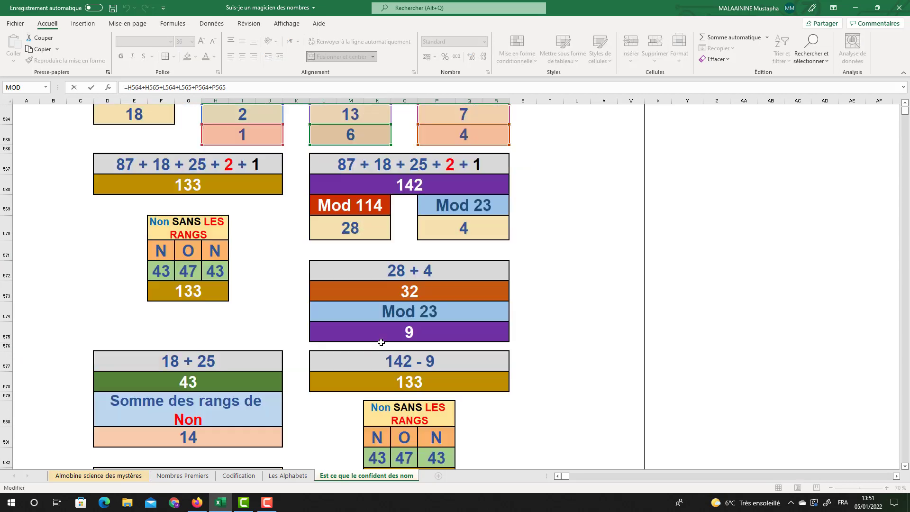
pyautogui.scroll(2, 382, 342)
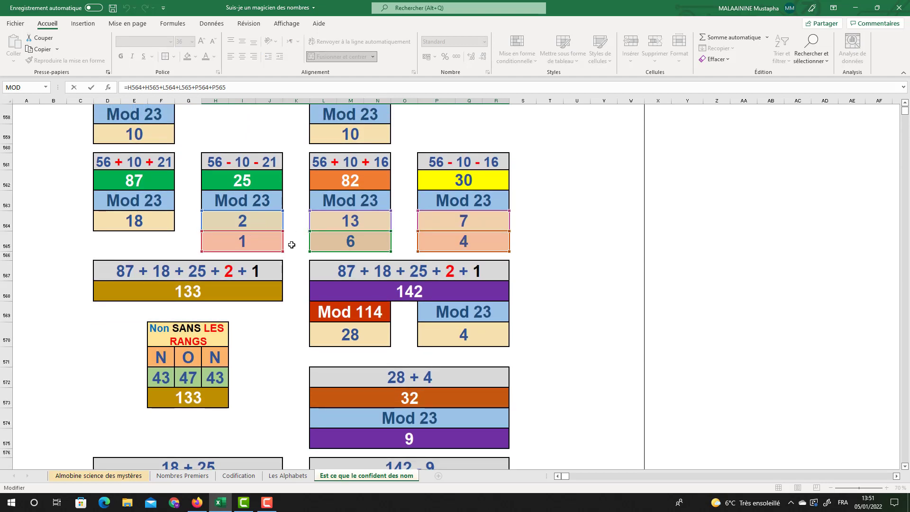
pyautogui.press('Return')
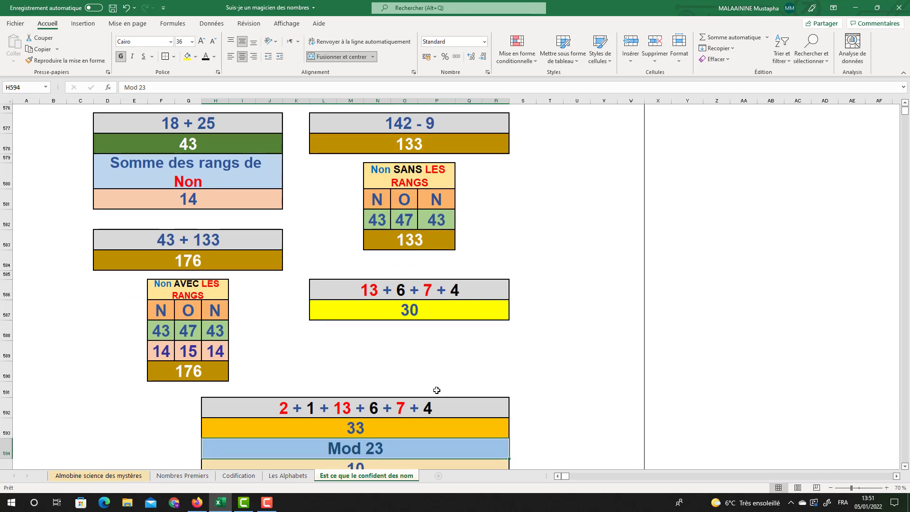
# - Review the H593 sum, its Mod 23 result in H595, and the 33 + 10 block in H598 and H599
pyautogui.click(347, 430)
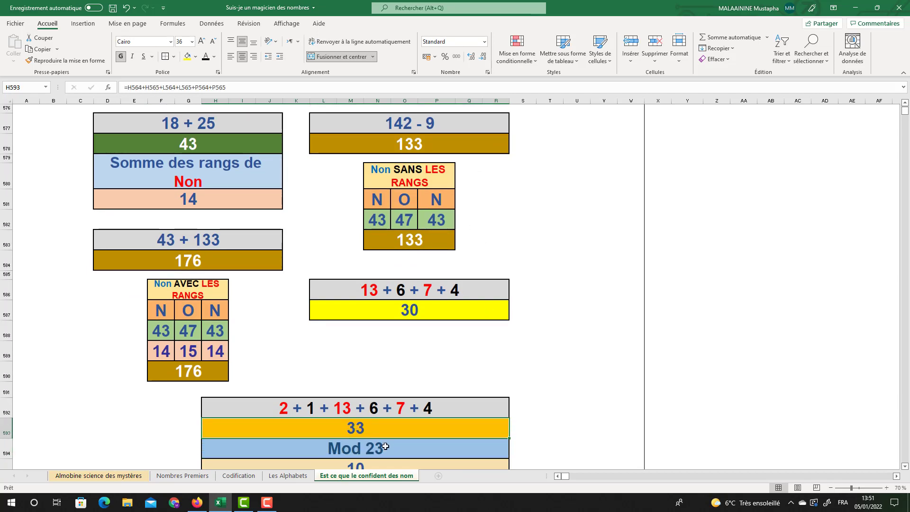
pyautogui.scroll(-1, 385, 446)
pyautogui.click(356, 420)
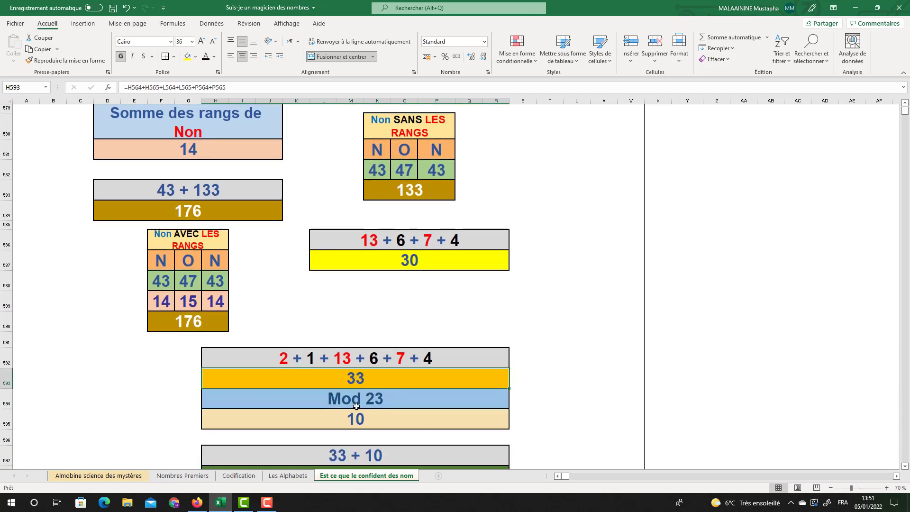
pyautogui.scroll(-1, 362, 407)
pyautogui.click(361, 420)
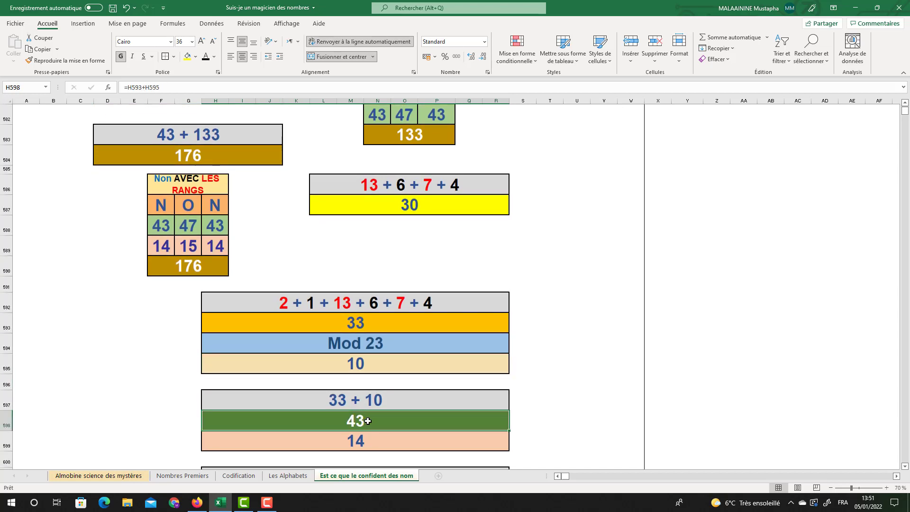
pyautogui.scroll(-1, 368, 421)
pyautogui.click(363, 384)
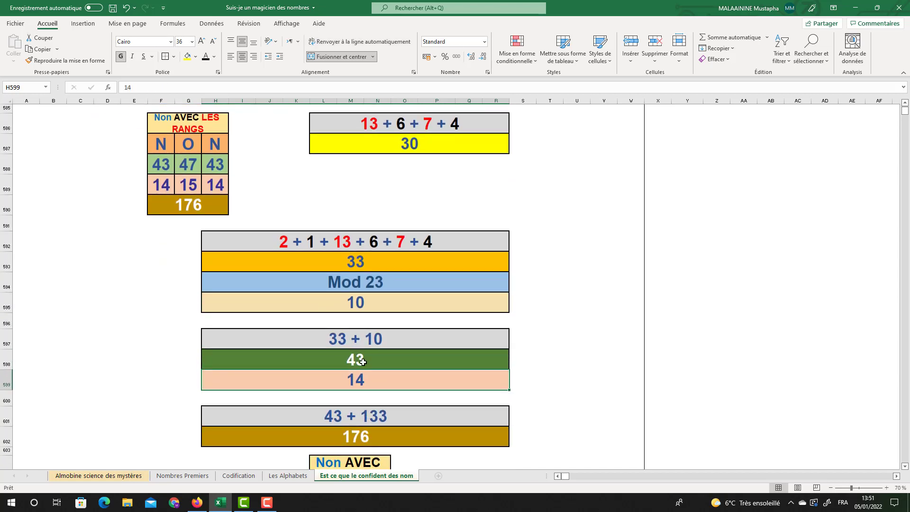
# - Compare the result of the 43 + 133 block with the total of the Non AVEC LES RANGS table in row 608
pyautogui.scroll(1, 363, 362)
pyautogui.scroll(1, 363, 362)
pyautogui.scroll(-4, 409, 285)
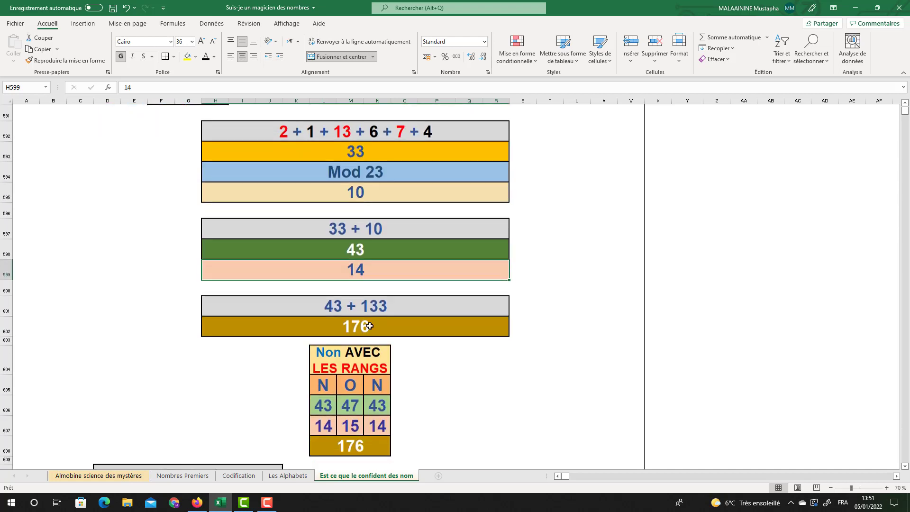
pyautogui.scroll(-1, 353, 375)
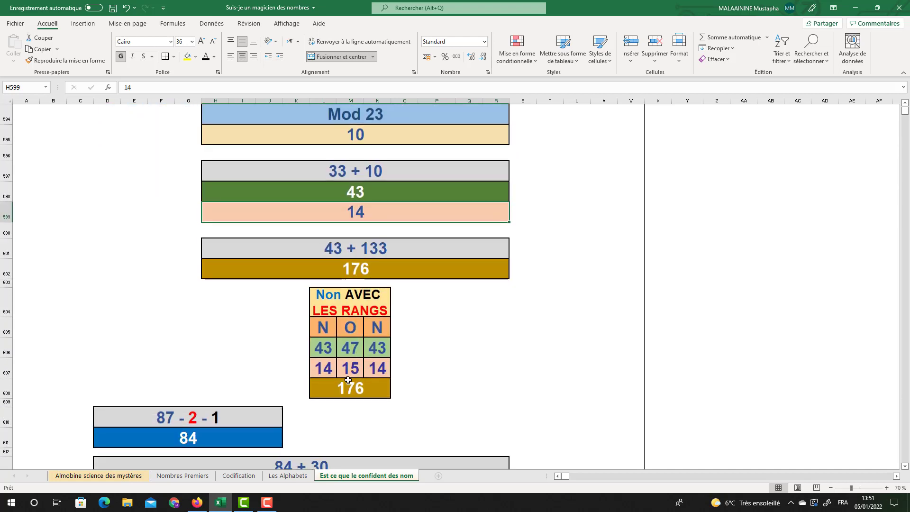
pyautogui.click(351, 389)
# - Inspect the formula in D611 and trace its references to D562, H564 and H565
pyautogui.doubleClick(198, 435)
pyautogui.scroll(11, 261, 352)
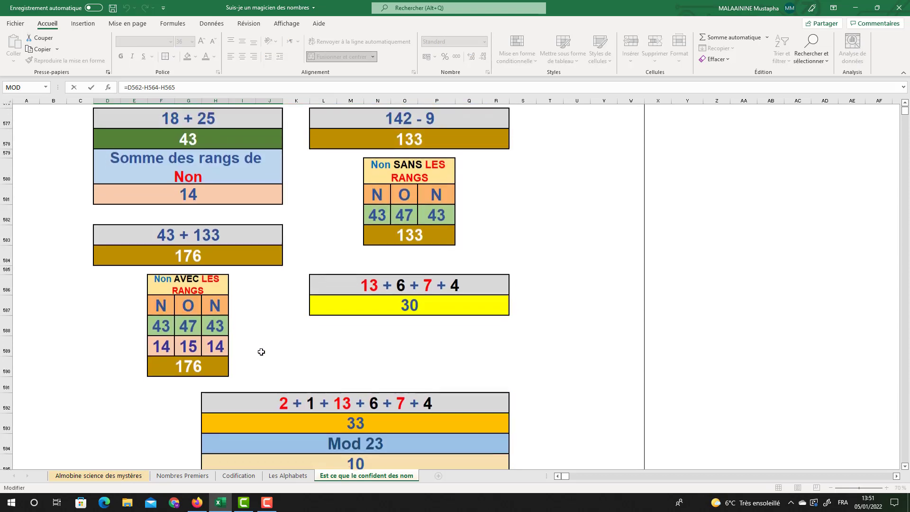
pyautogui.scroll(2, 262, 352)
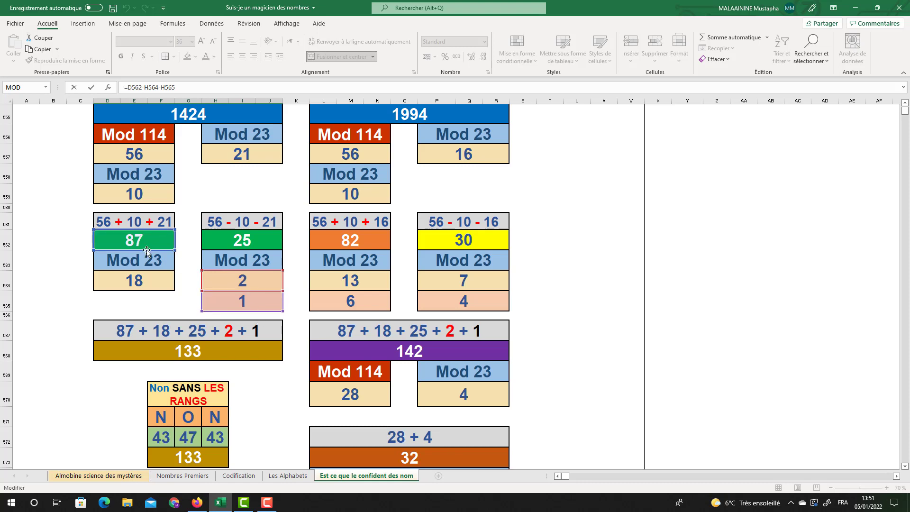
pyautogui.press('Return')
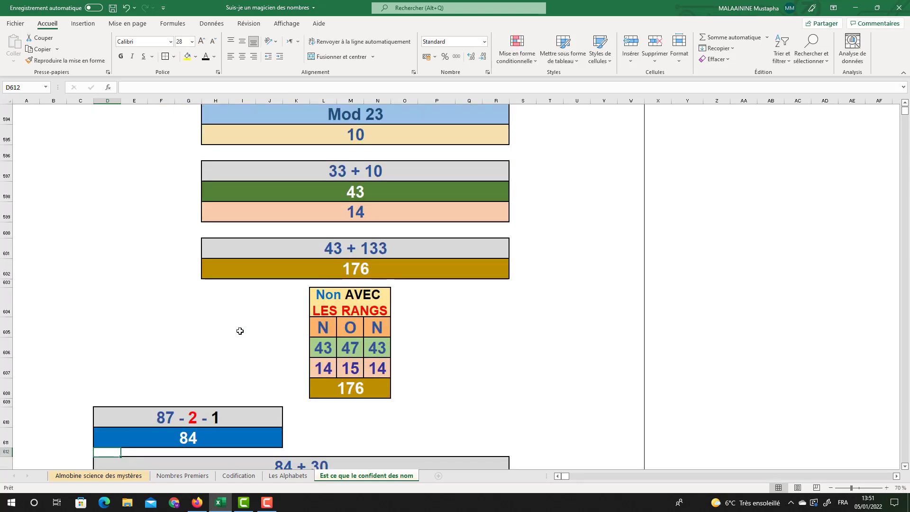
# - Inspect the formula in D614 and trace its references to D611 and P562
pyautogui.click(196, 430)
pyautogui.scroll(-1, 218, 384)
pyautogui.click(272, 413)
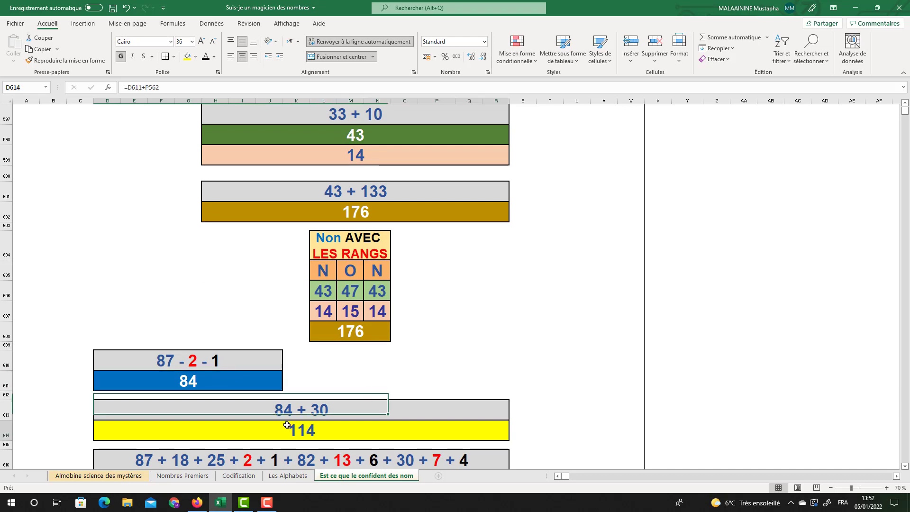
pyautogui.doubleClick(284, 433)
pyautogui.scroll(12, 339, 319)
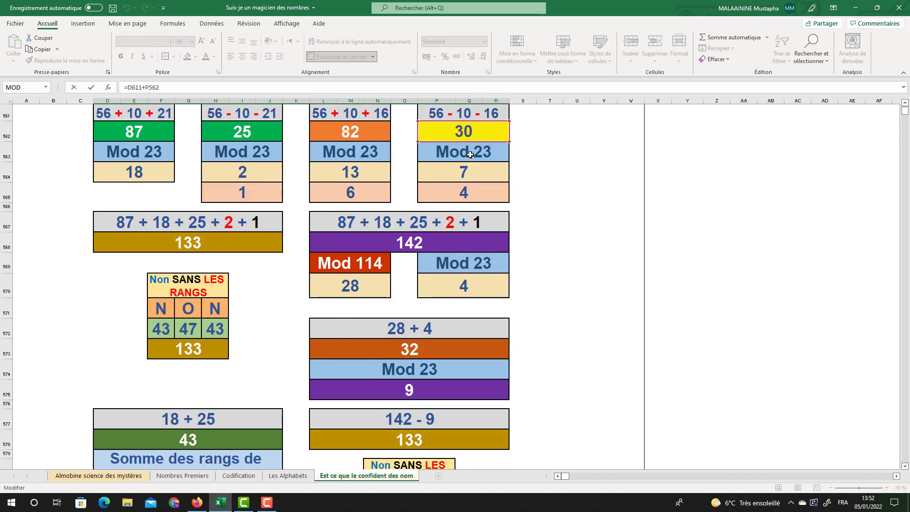
pyautogui.press('Return')
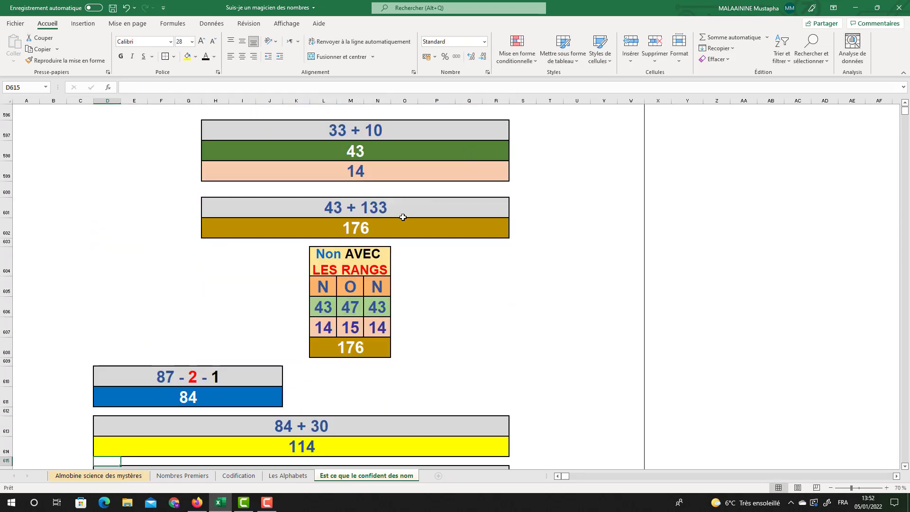
# - Inspect the SOMME formula in D617 and trace its source range D562:R565
pyautogui.scroll(-1, 332, 331)
pyautogui.press('Up')
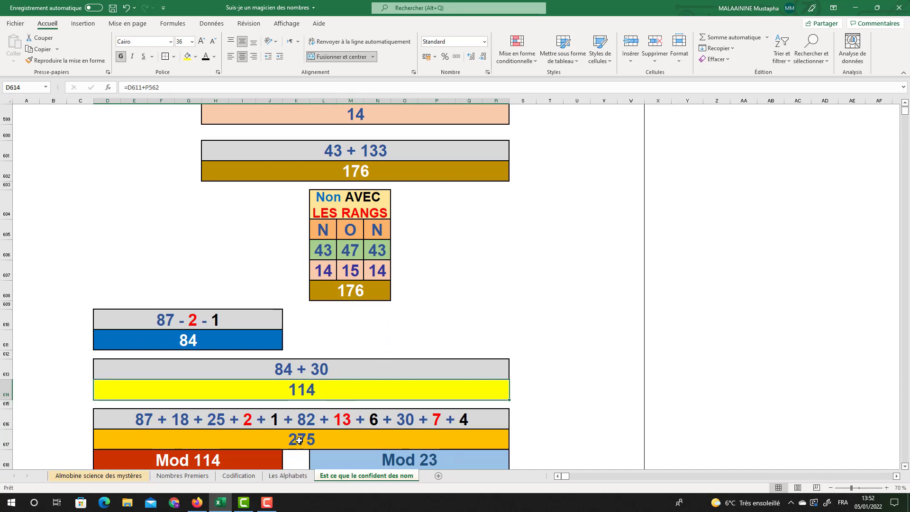
pyautogui.doubleClick(318, 440)
pyautogui.scroll(12, 318, 401)
pyautogui.scroll(3, 318, 400)
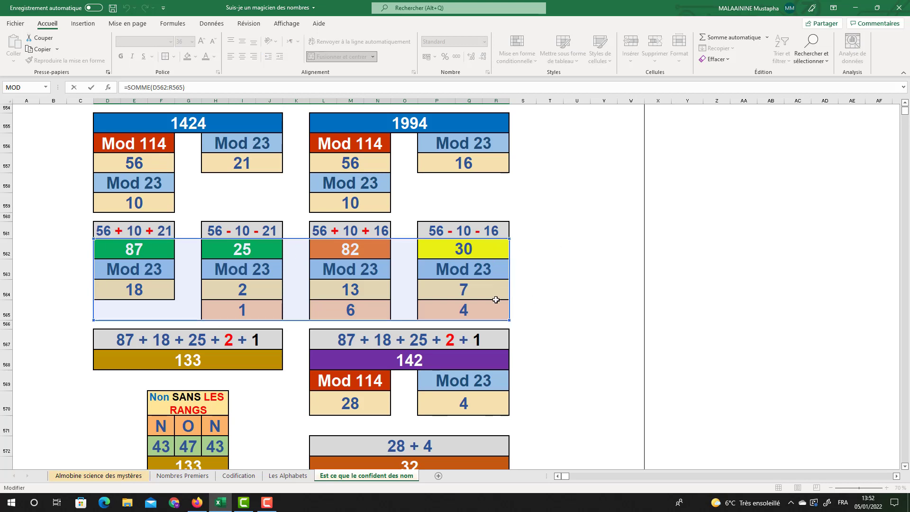
pyautogui.press('Return')
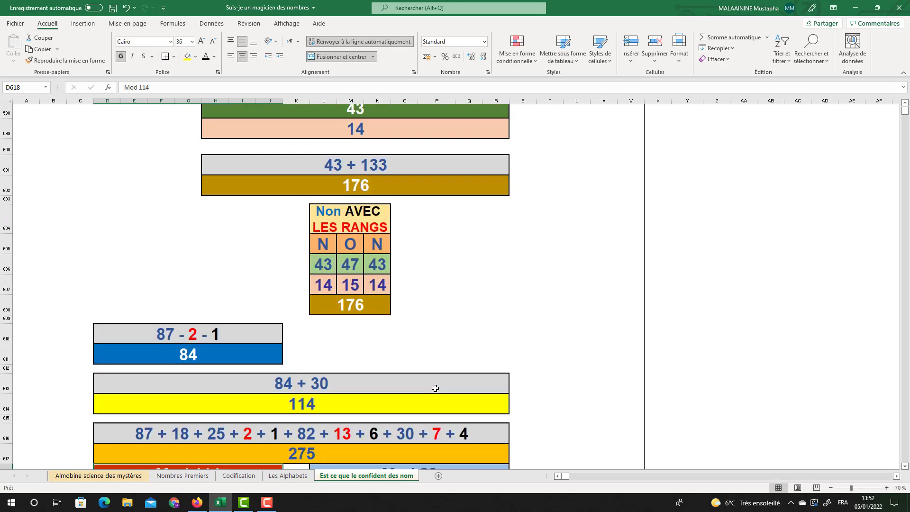
# - Examine the D617 sum with its Mod 114 result in D619 and its Mod 23 result in L619
pyautogui.click(303, 420)
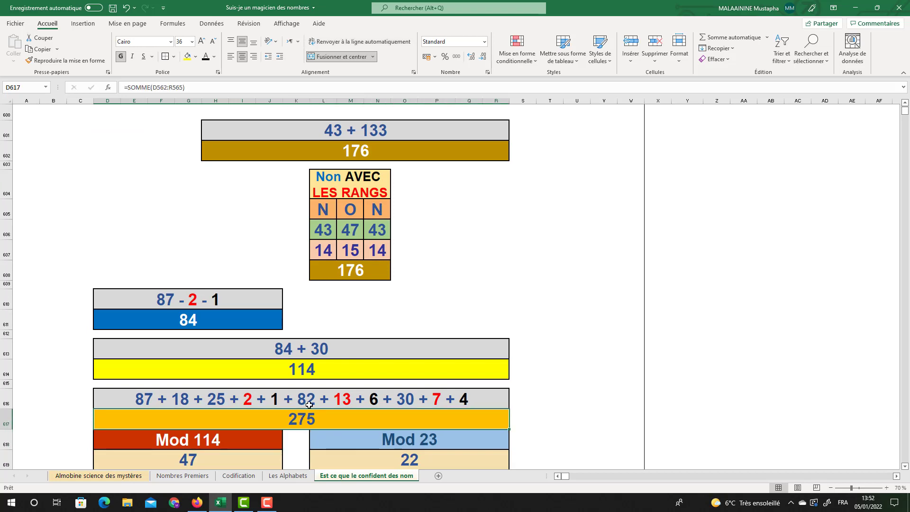
pyautogui.scroll(-1, 313, 394)
pyautogui.click(228, 385)
pyautogui.click(401, 377)
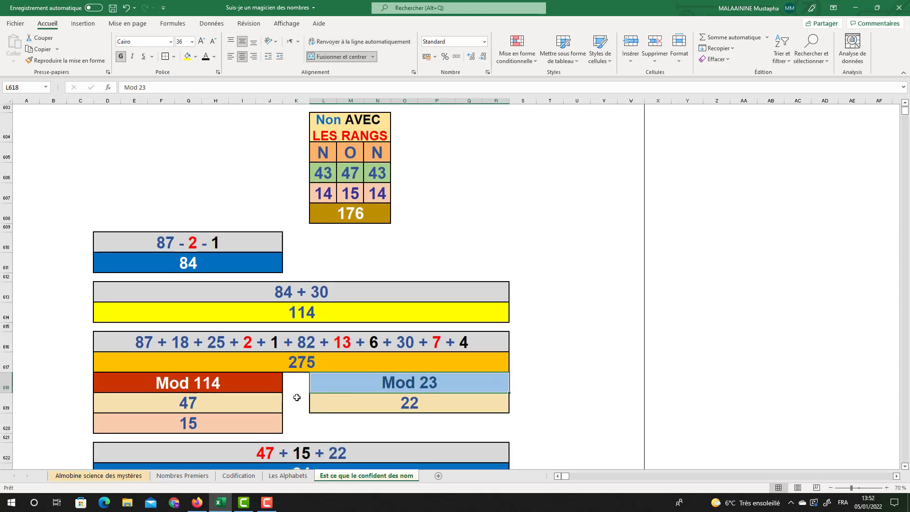
pyautogui.click(189, 403)
pyautogui.moveTo(94, 411); pyautogui.dragTo(232, 401)
pyautogui.press('Escape')
pyautogui.click(396, 402)
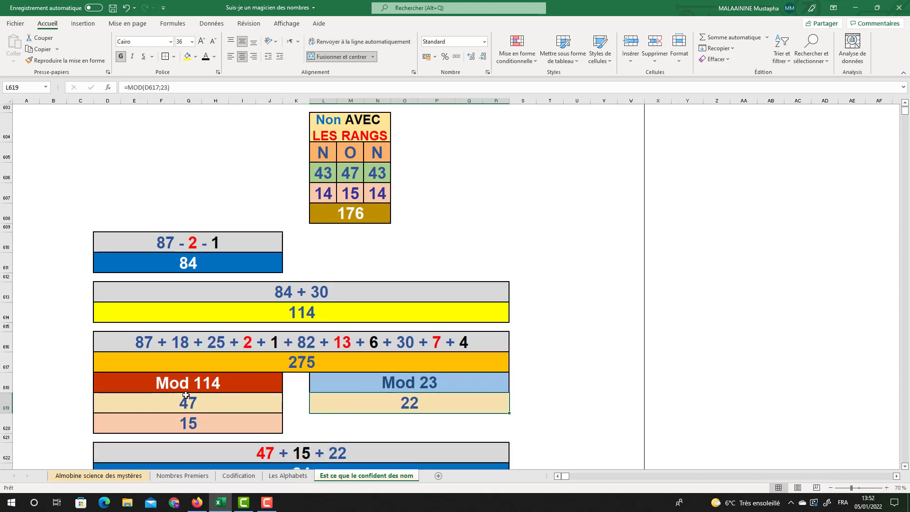
# - Check cell D620 and inspect which cells the formula in D623 adds together
pyautogui.scroll(-1, 223, 389)
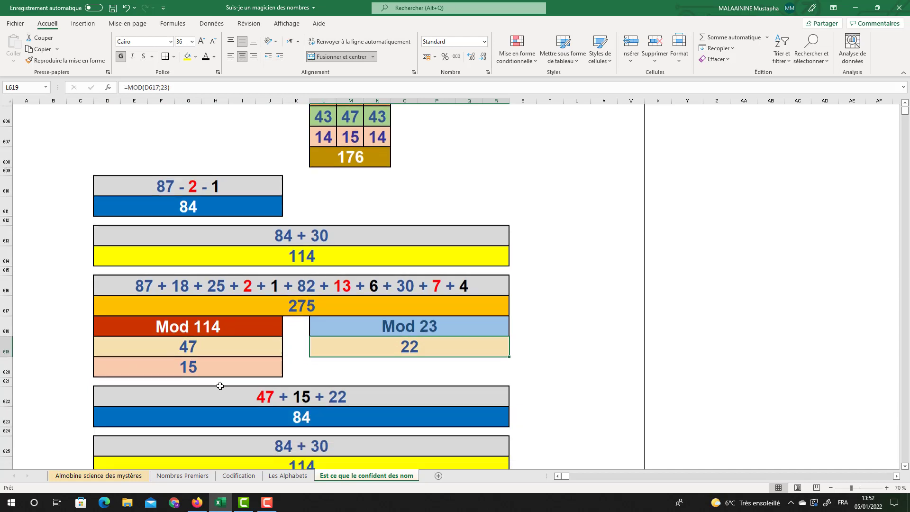
pyautogui.click(203, 371)
pyautogui.doubleClick(295, 416)
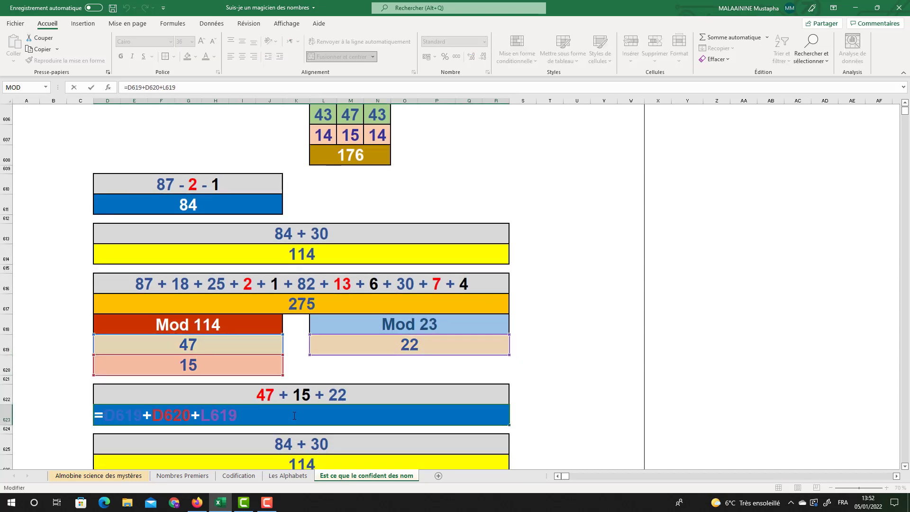
pyautogui.press('Return')
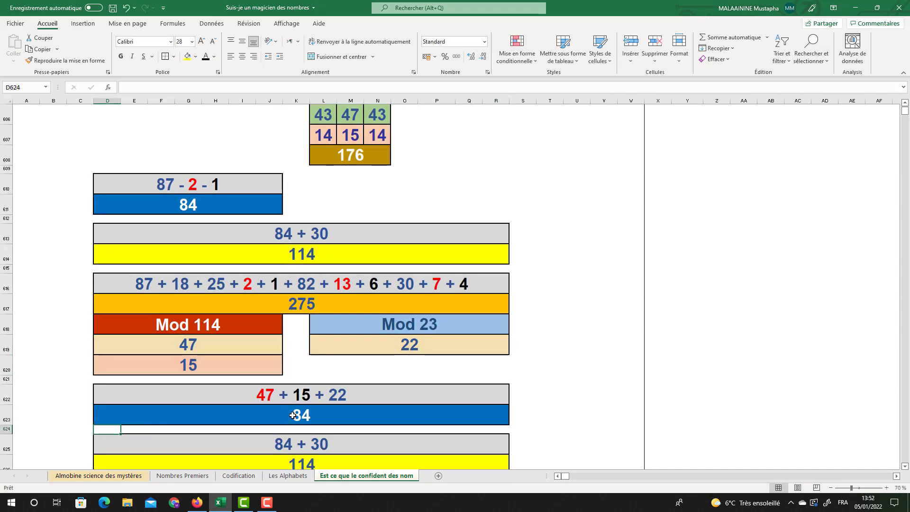
# - Review L587 as the second term of the 84 + 30 block and check its result in D626
pyautogui.scroll(9, 293, 416)
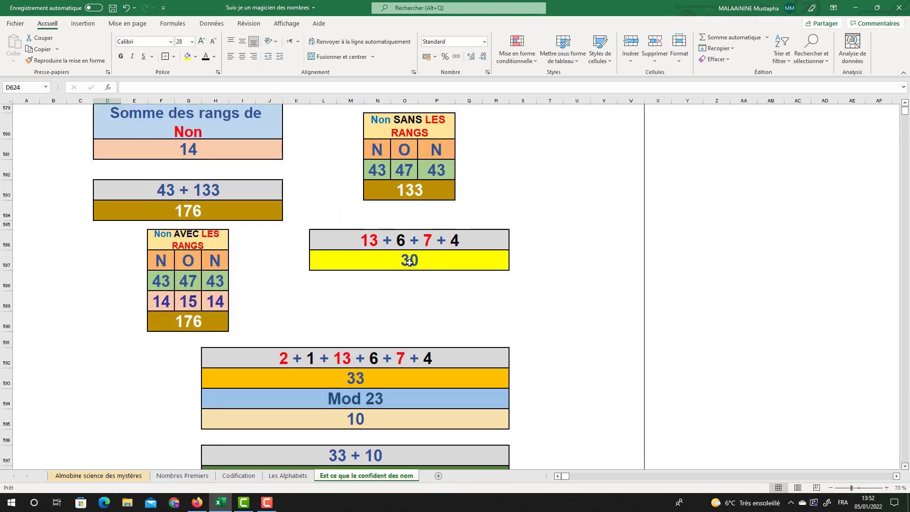
pyautogui.click(410, 262)
pyautogui.scroll(-10, 410, 266)
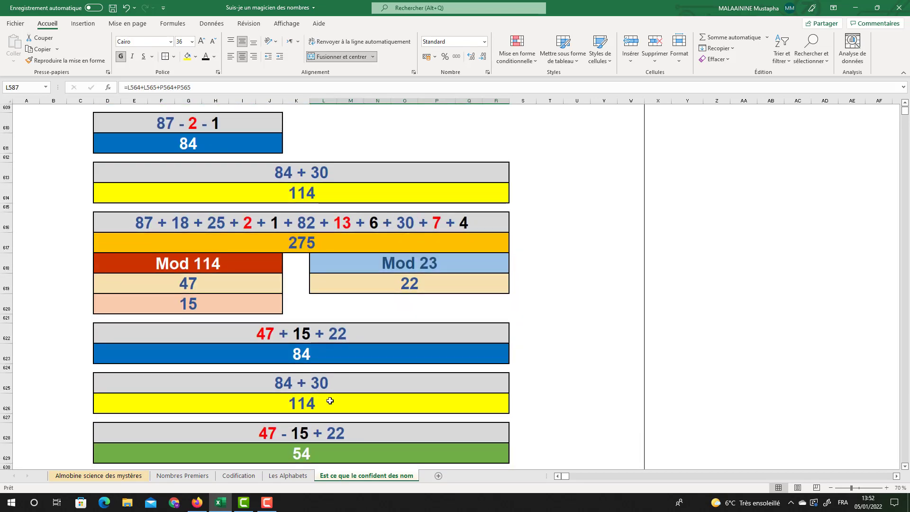
pyautogui.click(329, 401)
# - Check D619, D620 and L619 as the terms of the calculation in D629
pyautogui.click(186, 285)
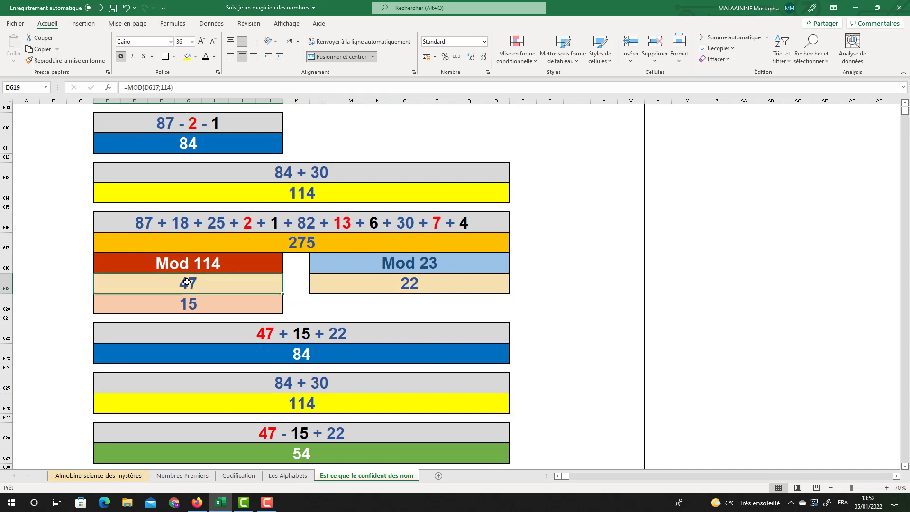
pyautogui.click(186, 306)
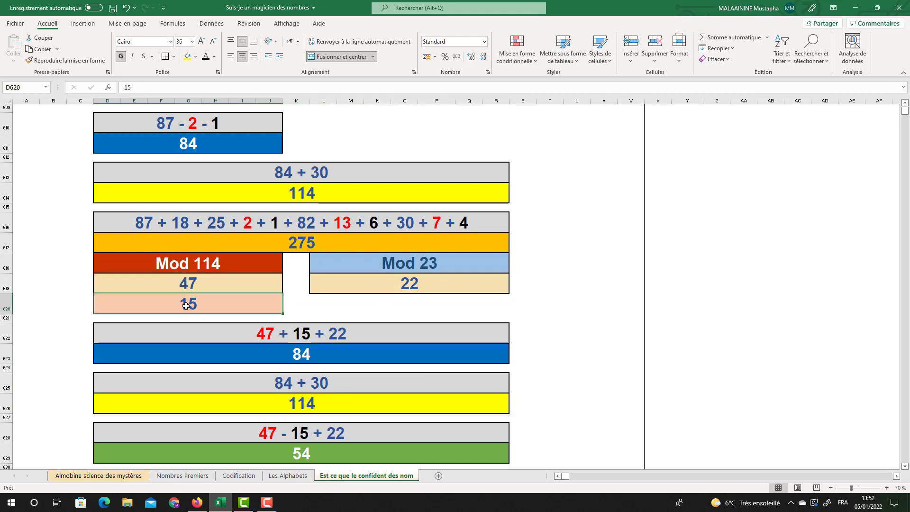
pyautogui.click(393, 286)
pyautogui.click(303, 447)
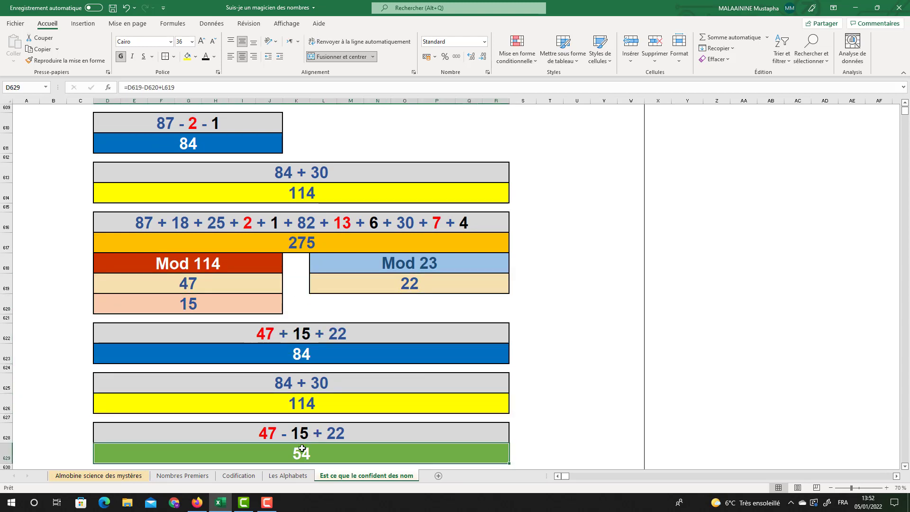
# - Inspect which cells the formula in D632 adds for the 54 + 30 + 30 block
pyautogui.scroll(-2, 313, 441)
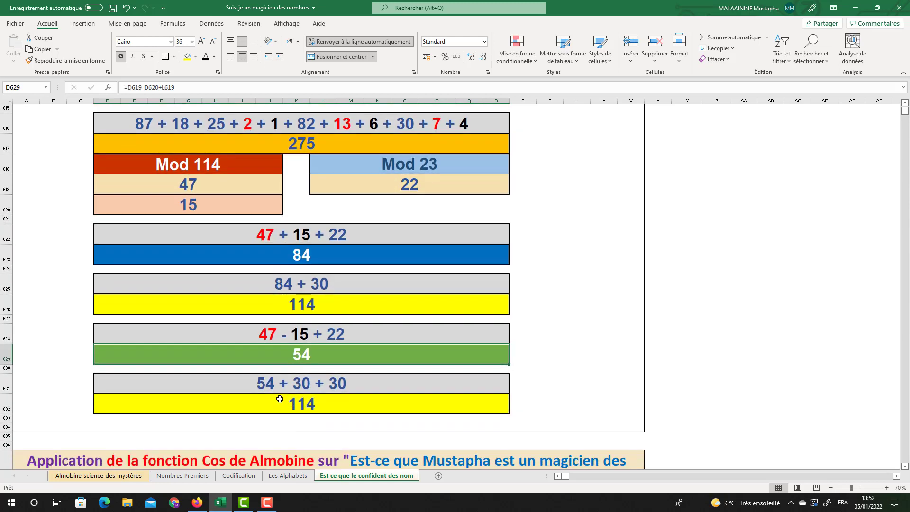
pyautogui.click(311, 405)
pyautogui.doubleClick(302, 405)
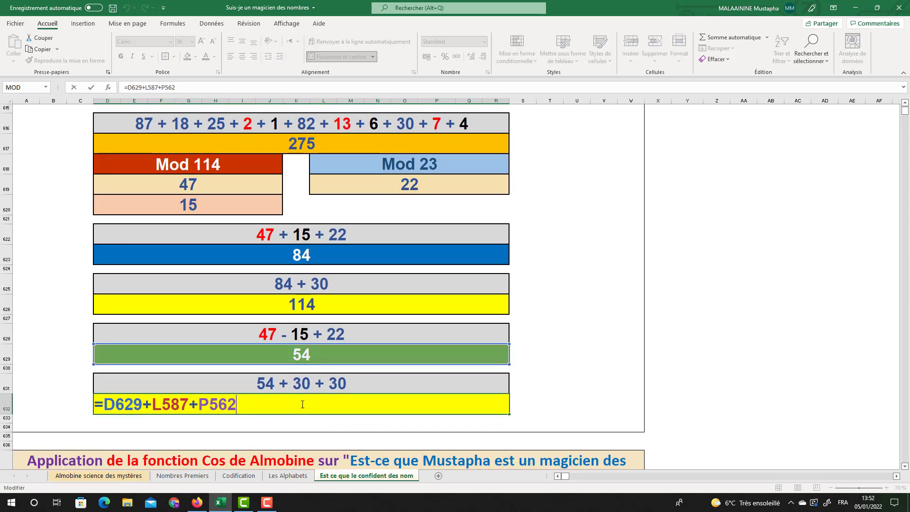
pyautogui.press('Return')
# - Check P562 and L587 as the two 30 terms of the calculation in D632
pyautogui.scroll(18, 314, 398)
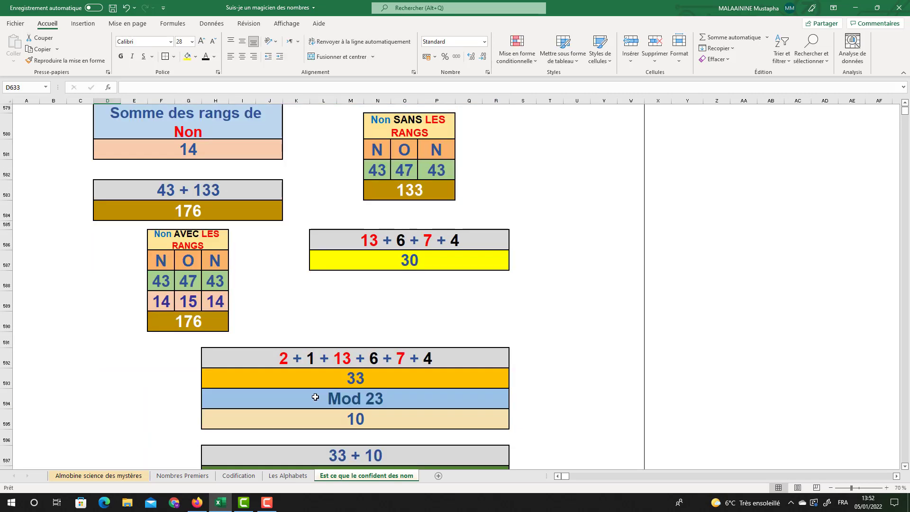
pyautogui.scroll(3, 315, 396)
pyautogui.click(469, 281)
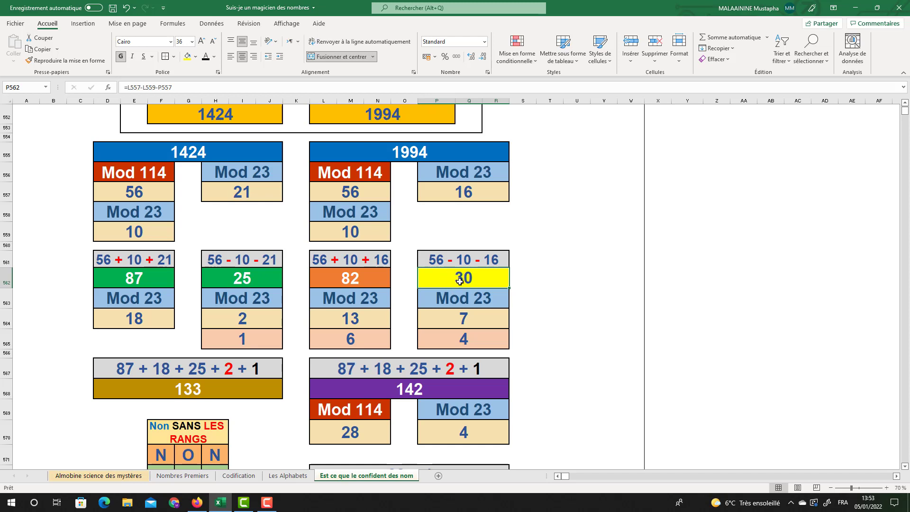
pyautogui.scroll(-8, 459, 282)
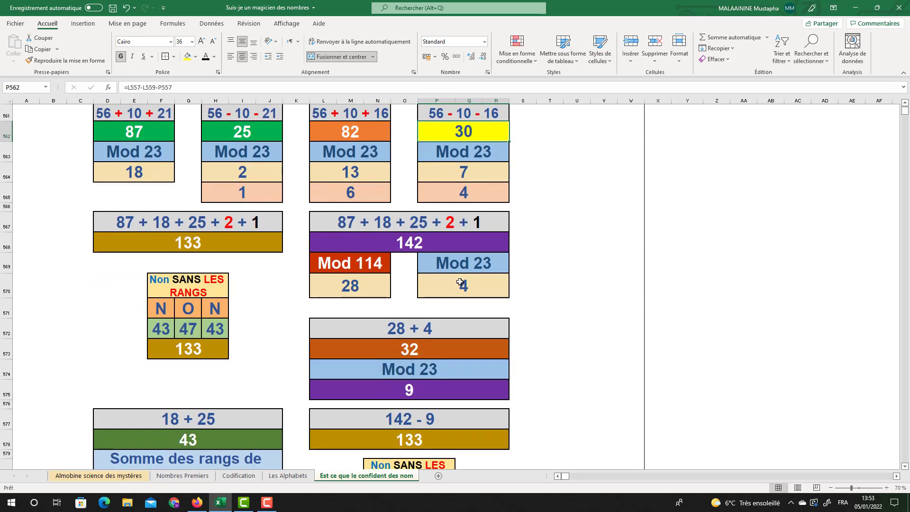
pyautogui.click(427, 268)
# - Go to the Cos de Almobine section and review the Cos (1424) and Cos (1994) blocks
pyautogui.scroll(-16, 428, 269)
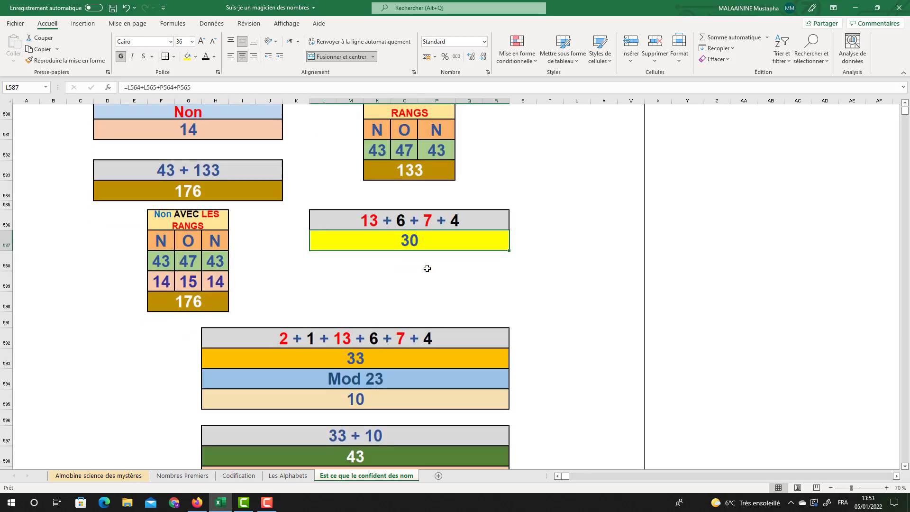
pyautogui.scroll(-1, 429, 270)
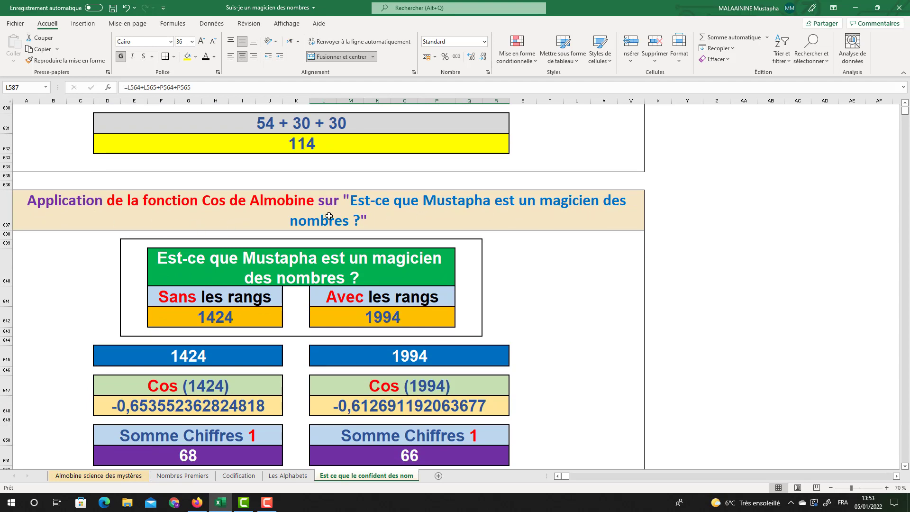
pyautogui.scroll(-2, 329, 216)
pyautogui.click(176, 311)
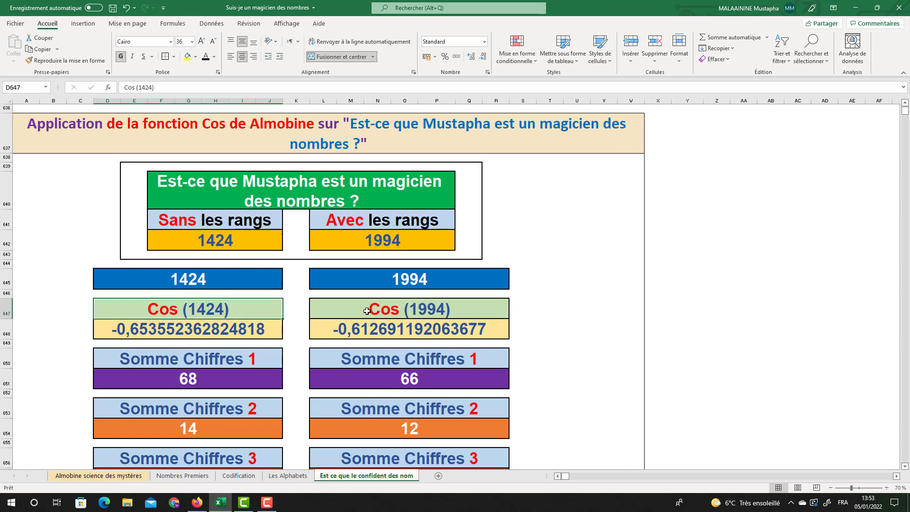
pyautogui.click(366, 311)
# - Check the Somme Chiffres 1 and 2 results for both cosines and the Somme Chiffres 3 result in D657
pyautogui.scroll(-1, 370, 310)
pyautogui.click(187, 321)
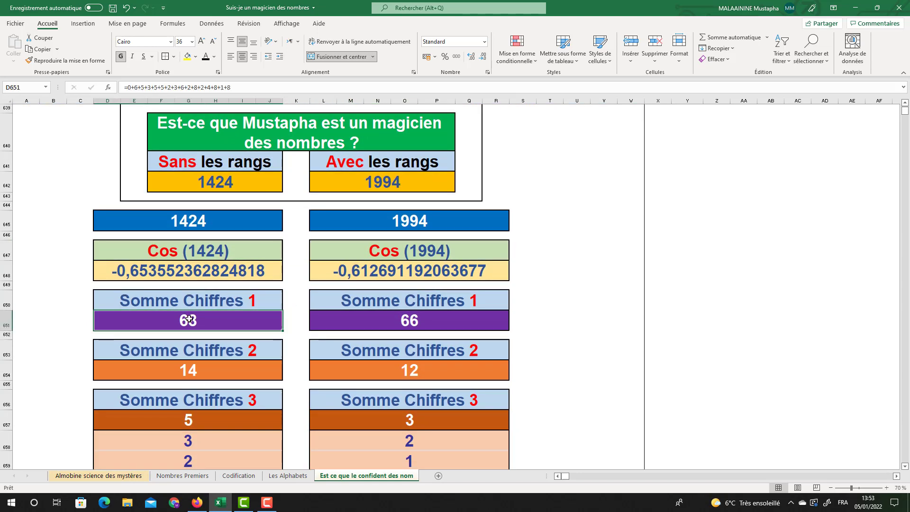
pyautogui.click(405, 320)
pyautogui.click(197, 371)
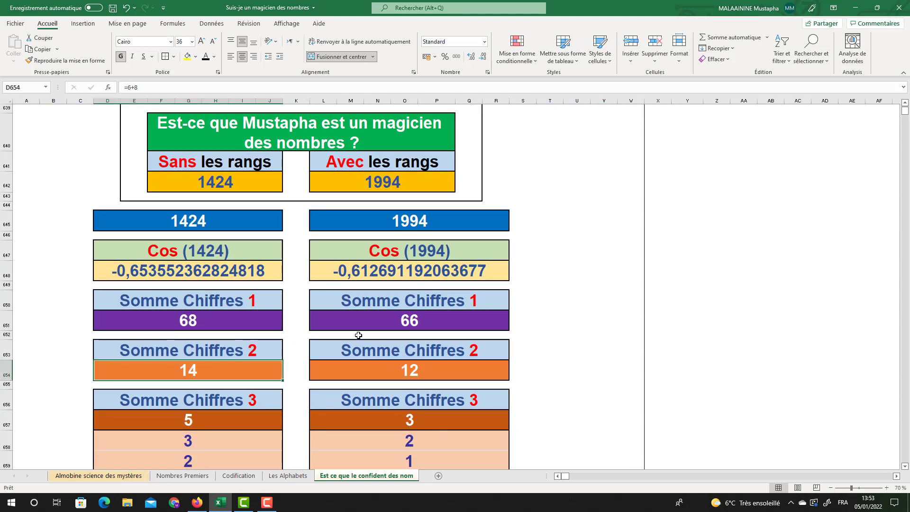
pyautogui.click(419, 369)
pyautogui.scroll(-1, 265, 329)
pyautogui.click(196, 352)
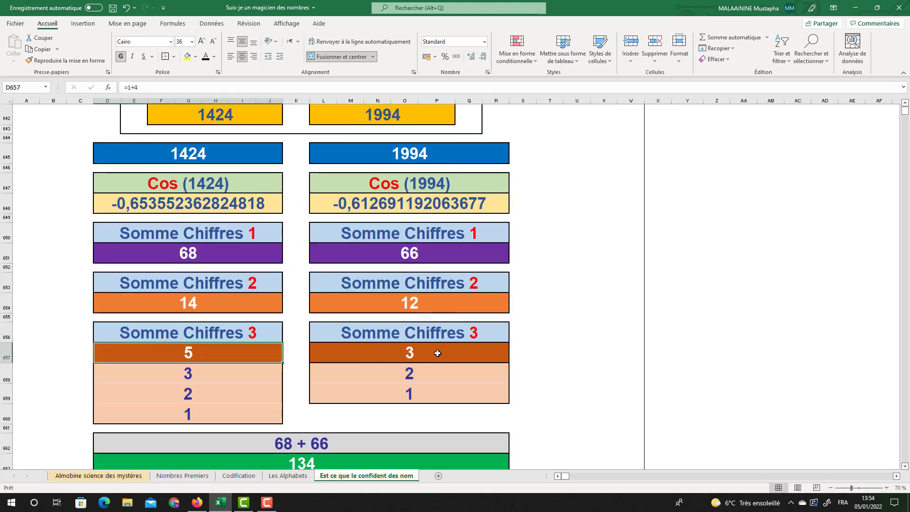
# - Review D651 and L651 as the terms of the 68 + 66 block and check its sum in D663
pyautogui.click(190, 261)
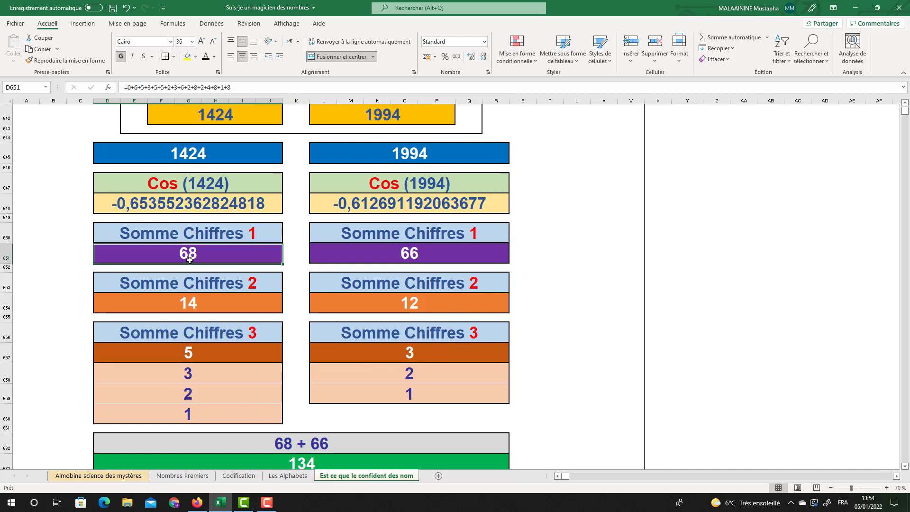
pyautogui.click(400, 262)
pyautogui.scroll(-1, 338, 341)
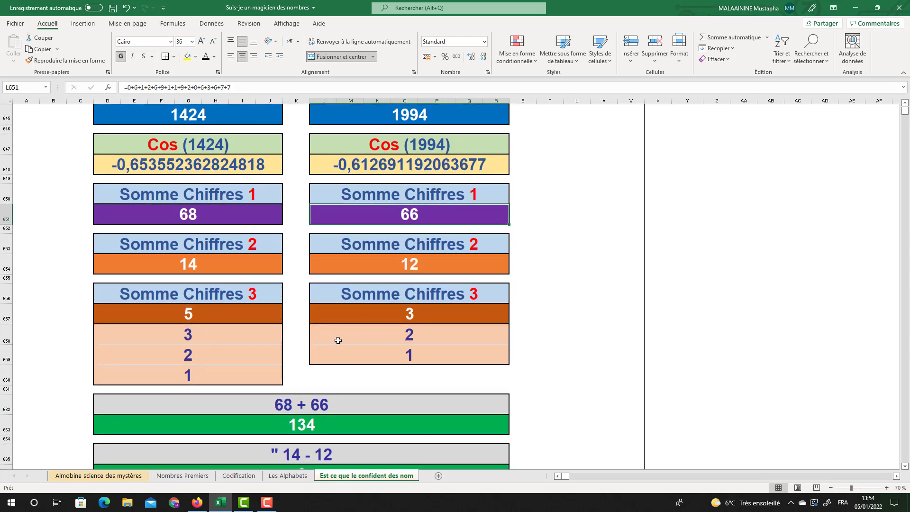
pyautogui.click(295, 422)
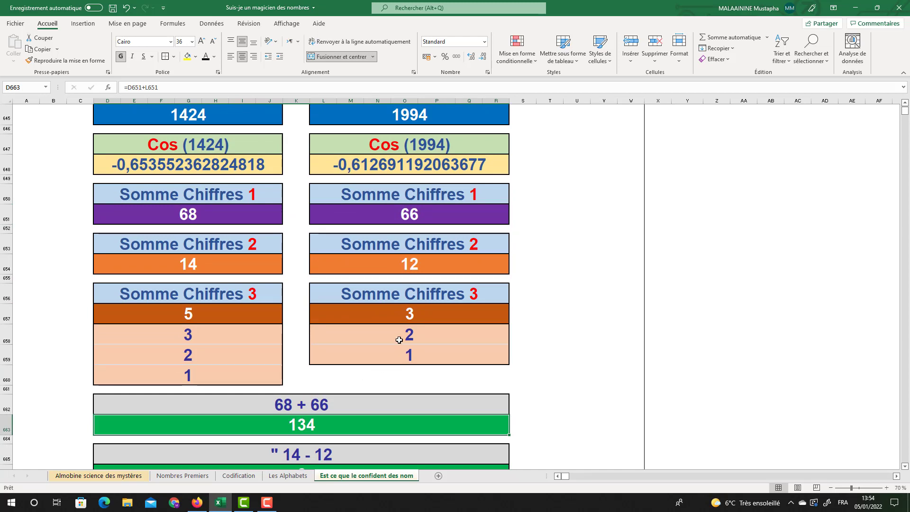
# - Check L654 and D654 as the terms of the 14 - 12 block, with its result in D666 and cell D667
pyautogui.click(404, 263)
pyautogui.click(245, 264)
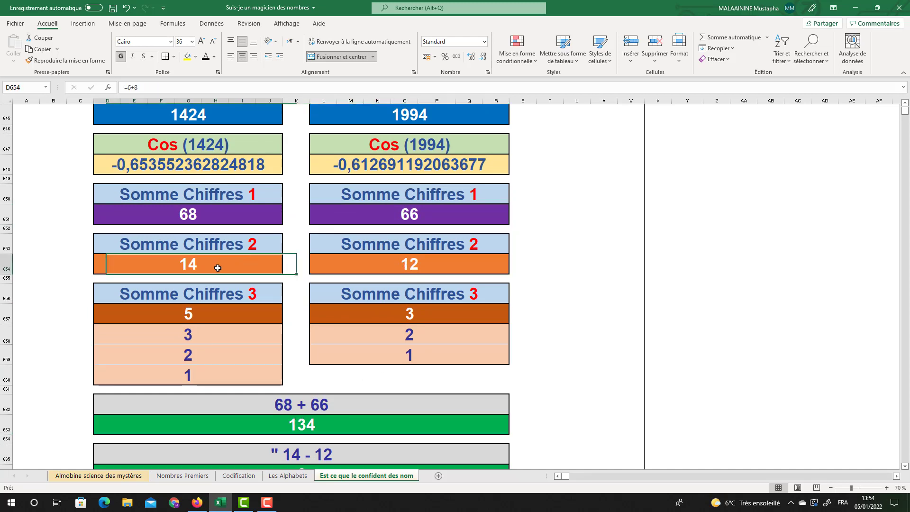
pyautogui.scroll(-2, 255, 277)
pyautogui.click(296, 369)
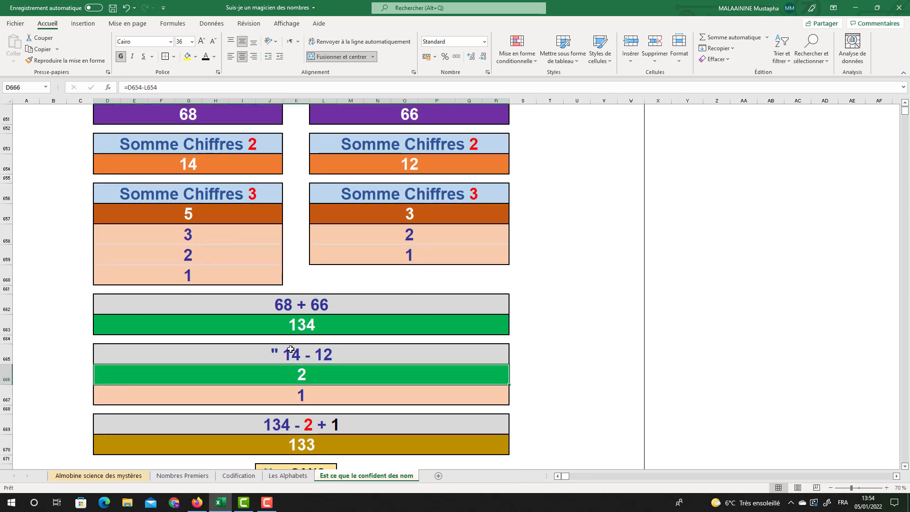
pyautogui.click(304, 399)
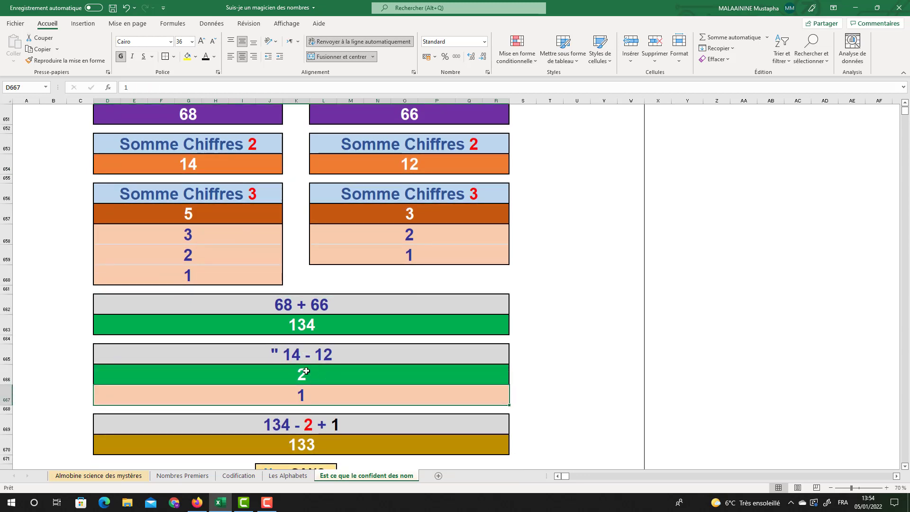
# - Check D663, D666 and D667 as the terms of the 134 - 2 + 1 calculation
pyautogui.click(306, 324)
pyautogui.click(305, 374)
pyautogui.click(306, 394)
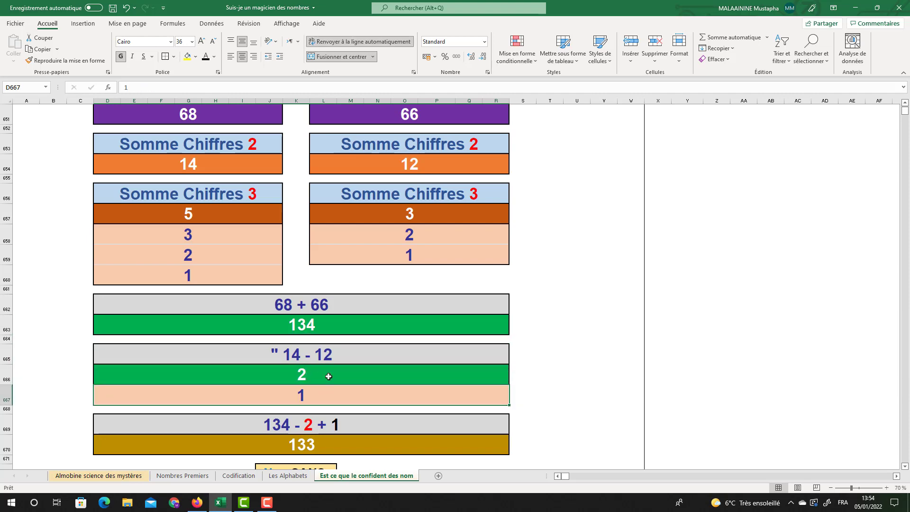
# - Select the Non SANS LES RANGS table in J672:L675 and compare it with the question heading the Cos section
pyautogui.scroll(-1, 330, 371)
pyautogui.scroll(-1, 331, 371)
pyautogui.moveTo(287, 377); pyautogui.dragTo(327, 451)
pyautogui.scroll(7, 449, 299)
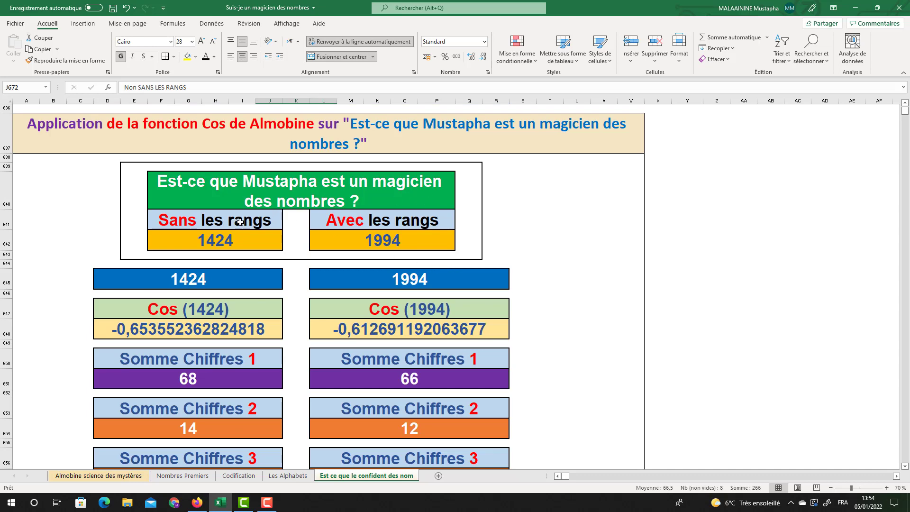
pyautogui.scroll(-9, 240, 222)
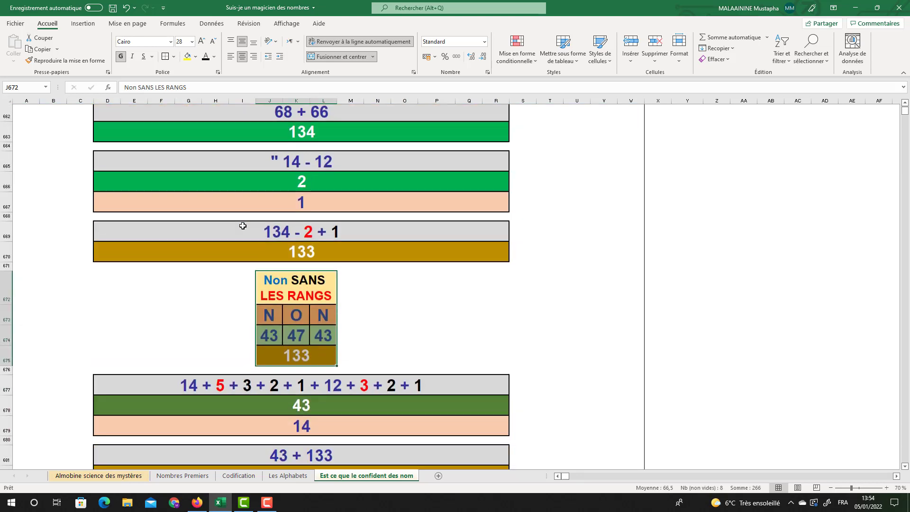
# - Inspect which range of Somme Chiffres cells the SOMME formula in D678 adds together
pyautogui.scroll(-1, 243, 226)
pyautogui.doubleClick(285, 388)
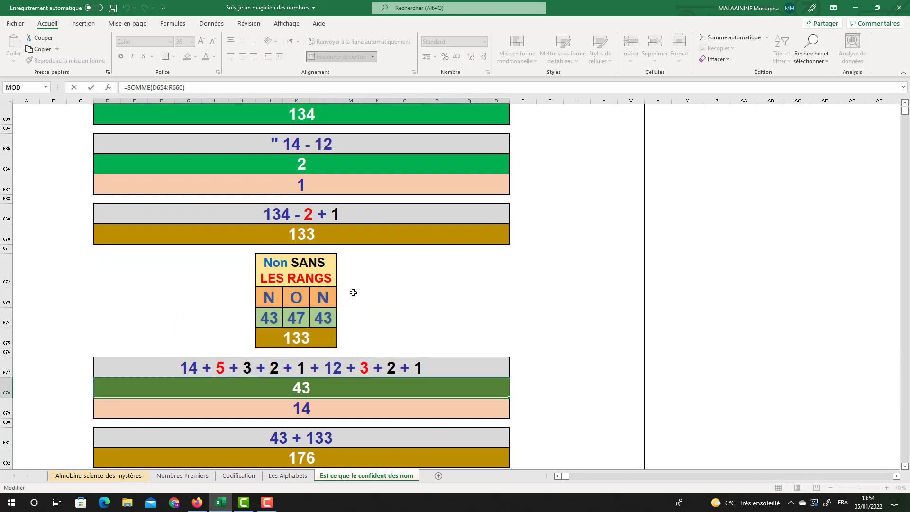
pyautogui.scroll(5, 354, 292)
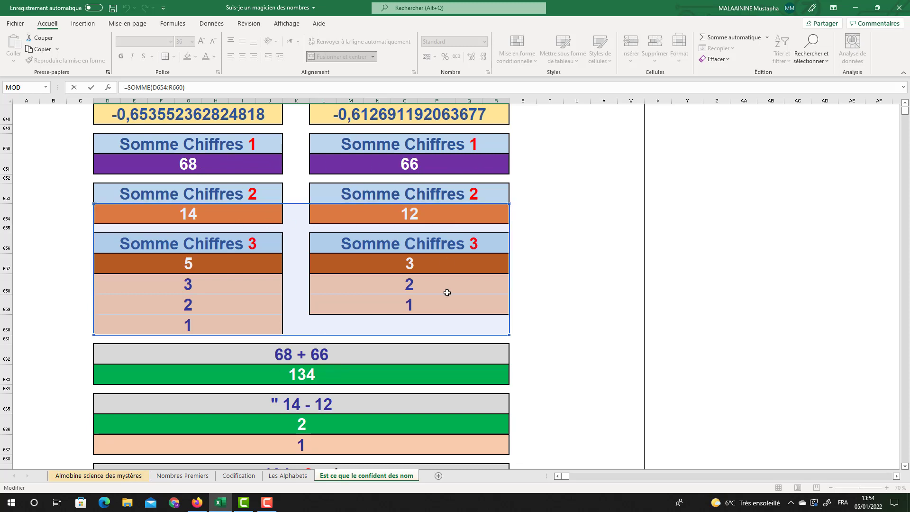
pyautogui.press('Return')
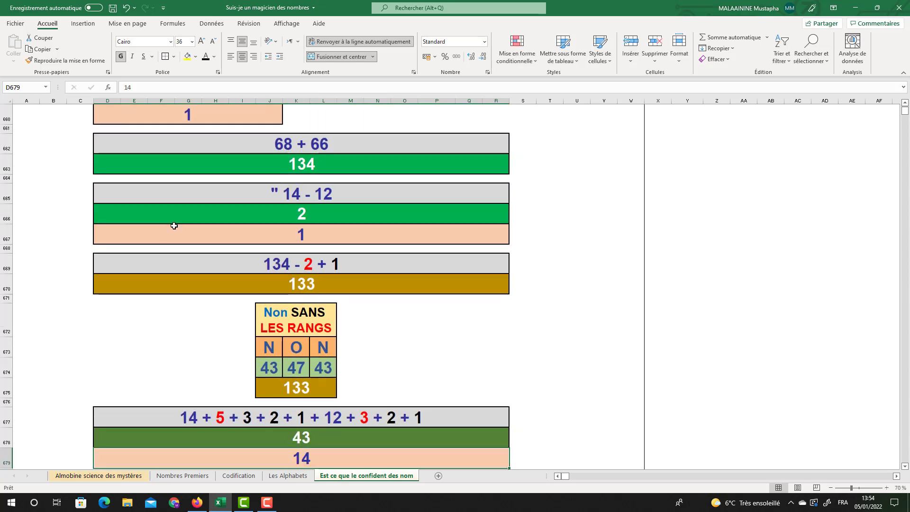
# - Check D678 and the 43 + 133 result in D682, comparing it with the Non AVEC LES RANGS table
pyautogui.click(294, 389)
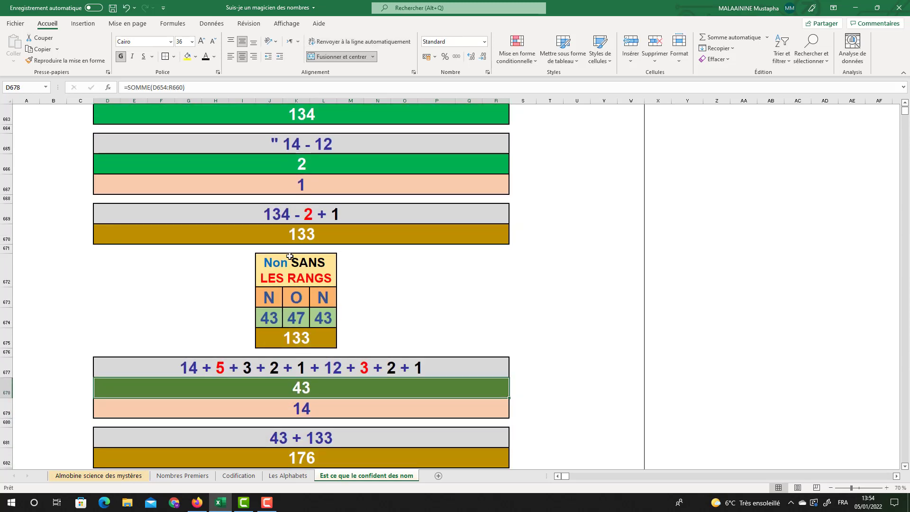
pyautogui.scroll(-2, 295, 356)
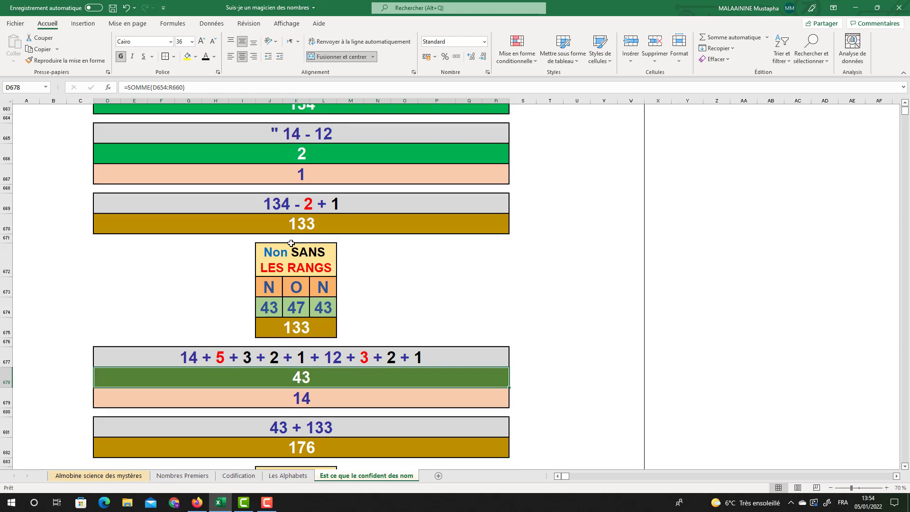
pyautogui.click(295, 357)
pyautogui.scroll(-2, 294, 357)
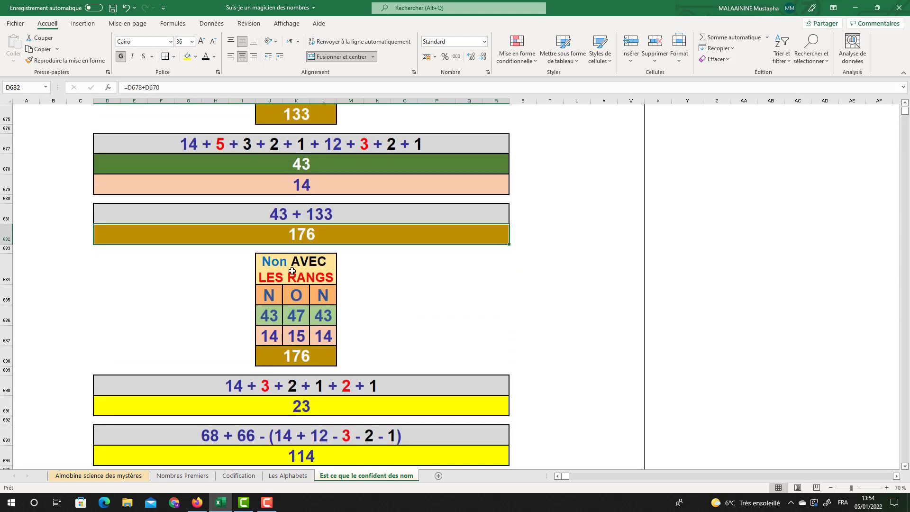
pyautogui.moveTo(289, 271); pyautogui.dragTo(287, 346)
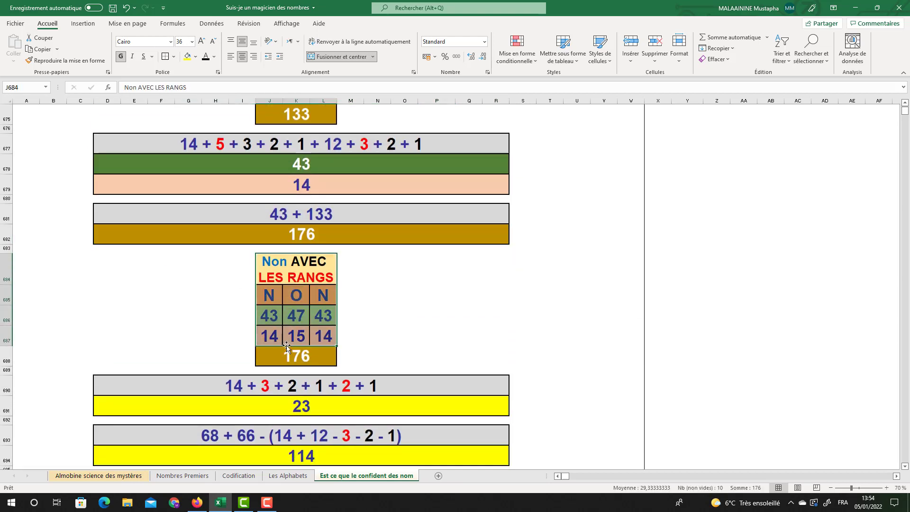
# - Inspect the formula in D691 and locate the rank cells it adds, leaving the formula as it is
pyautogui.doubleClick(299, 407)
pyautogui.scroll(6, 313, 370)
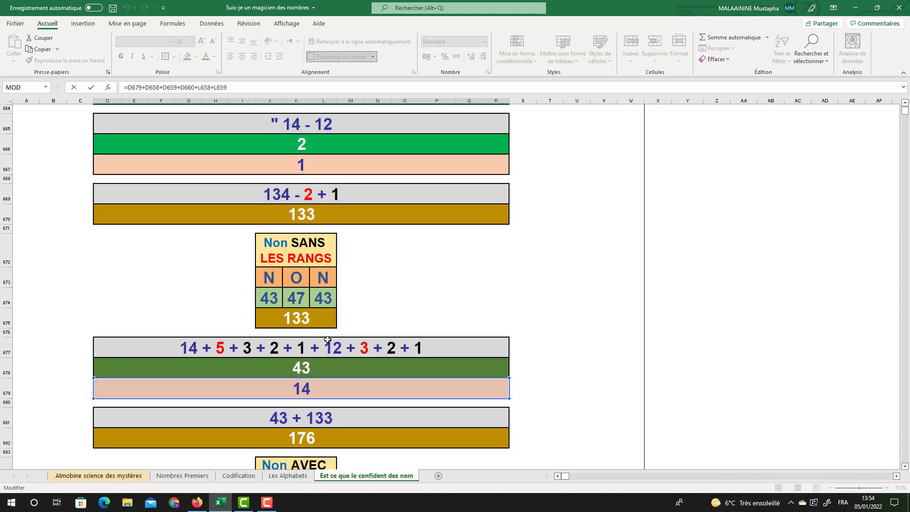
pyautogui.scroll(1, 327, 339)
pyautogui.scroll(1, 209, 201)
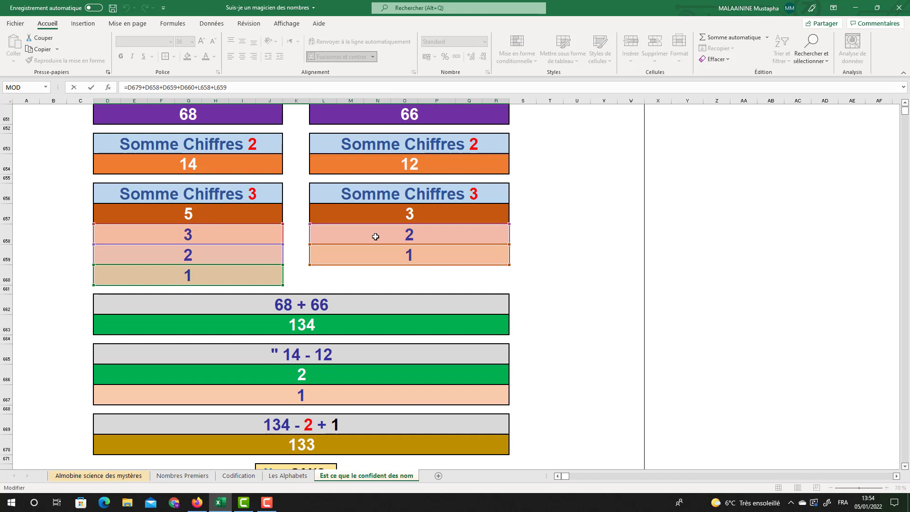
pyautogui.scroll(-9, 386, 259)
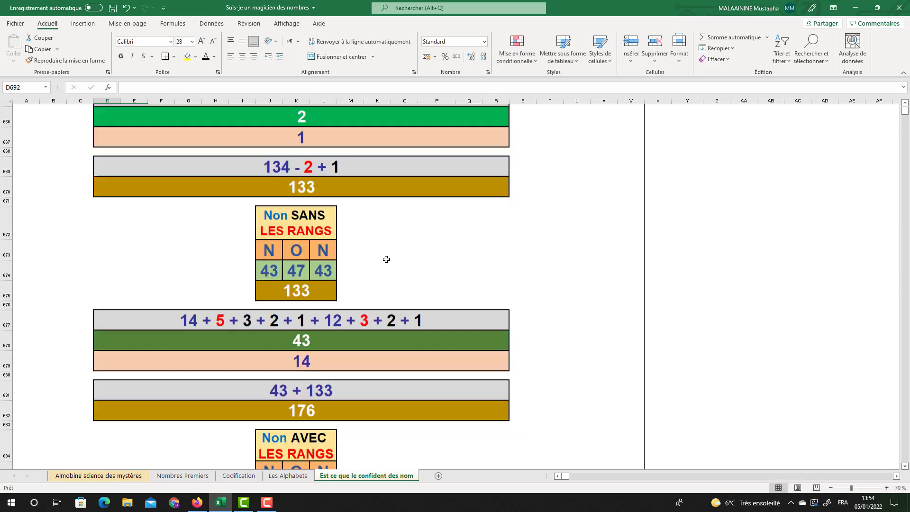
pyautogui.press('Escape')
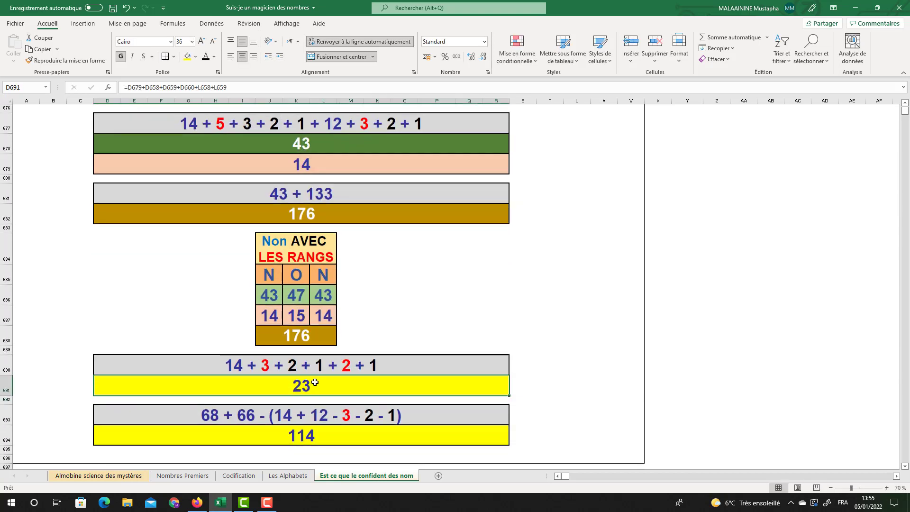
# - Inspect the formula in D694 and locate the Somme Chiffres cells it adds and subtracts, leaving the formula as it is
pyautogui.doubleClick(309, 434)
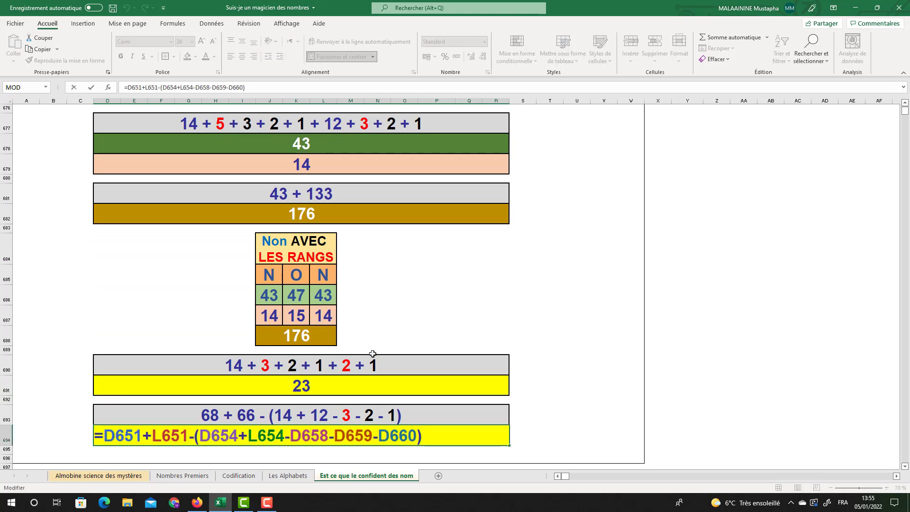
pyautogui.scroll(3, 373, 354)
pyautogui.scroll(6, 373, 353)
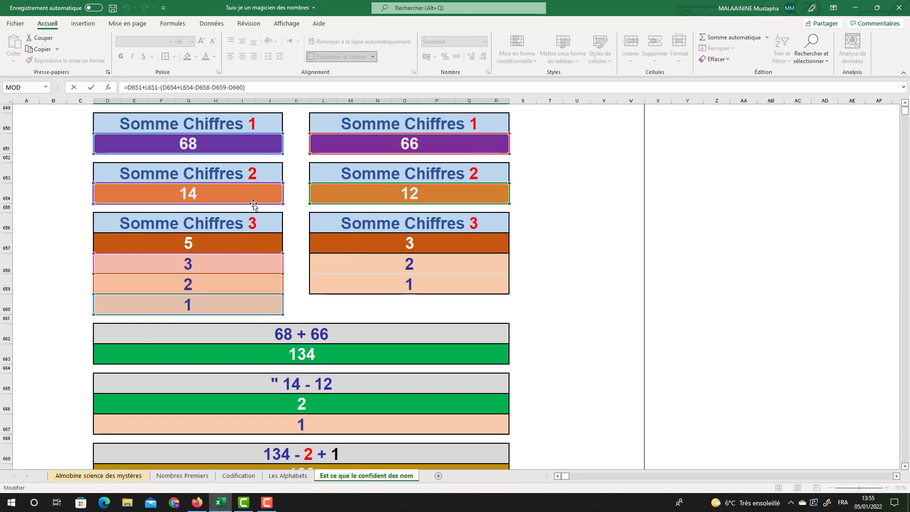
pyautogui.scroll(-11, 282, 209)
pyautogui.scroll(-4, 282, 209)
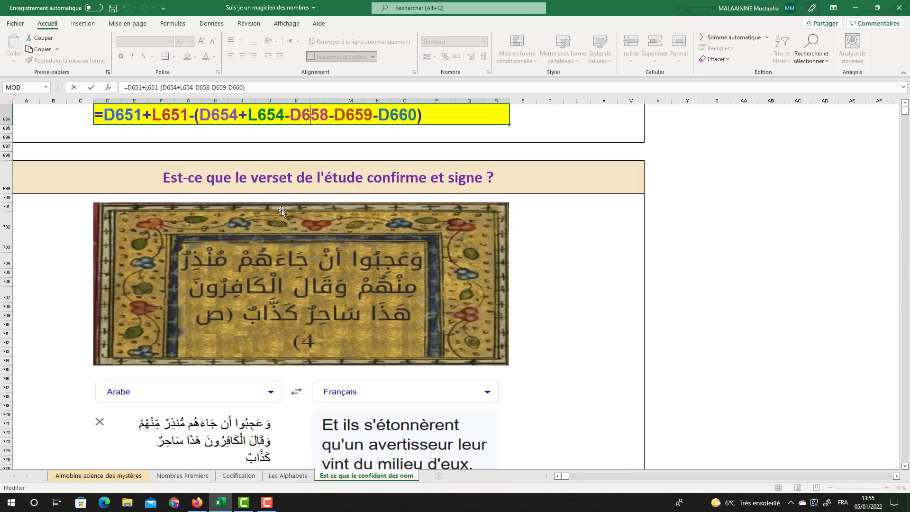
pyautogui.scroll(3, 284, 213)
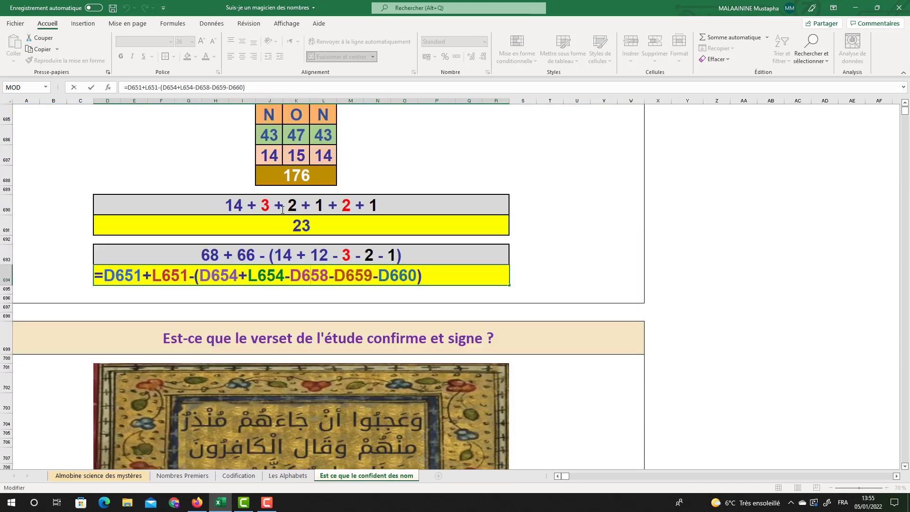
pyautogui.press('Return')
pyautogui.click(316, 275)
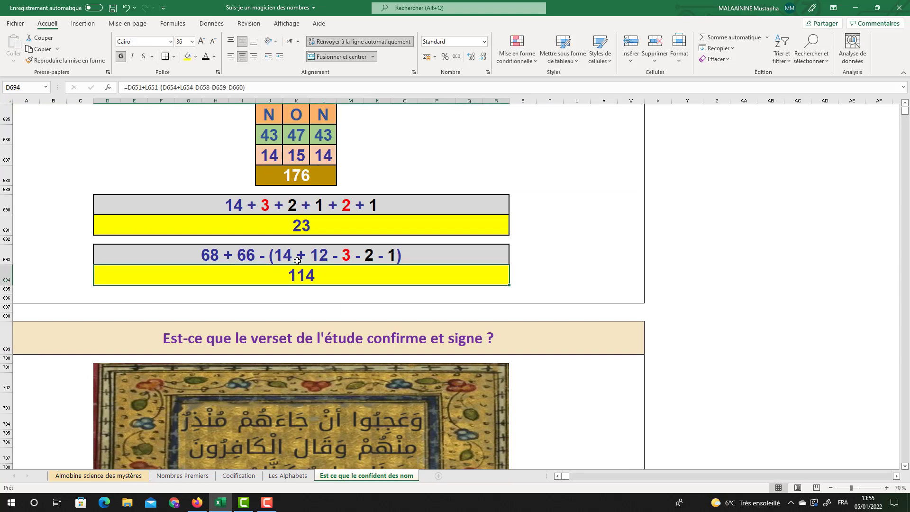
pyautogui.doubleClick(311, 274)
pyautogui.scroll(13, 380, 211)
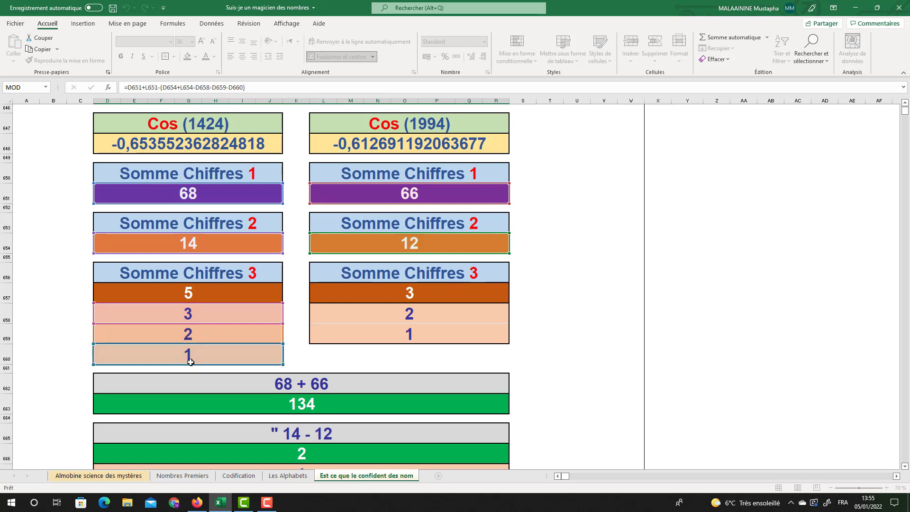
pyautogui.press('Escape')
pyautogui.scroll(-2, 247, 365)
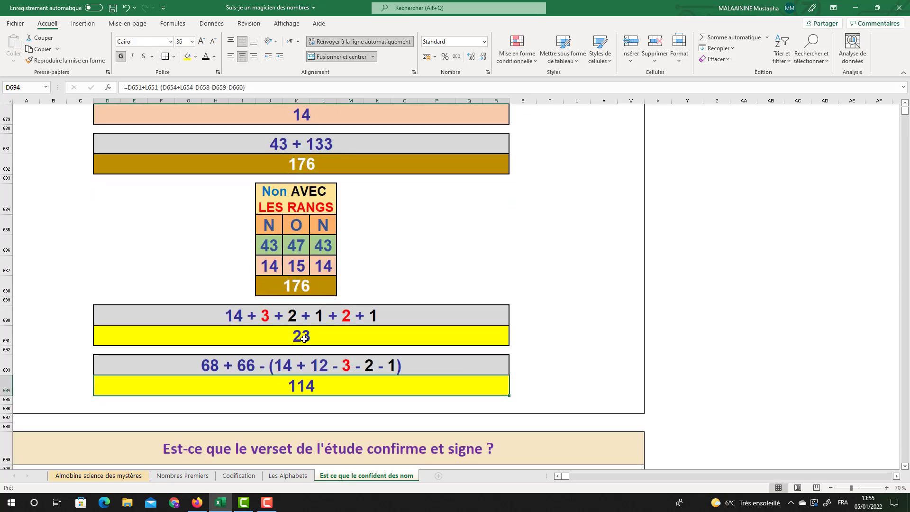
# - Select the two results in D691 through D694 and compare them with the logo and contact e-mail in the sheet's header
pyautogui.moveTo(304, 338); pyautogui.dragTo(306, 384)
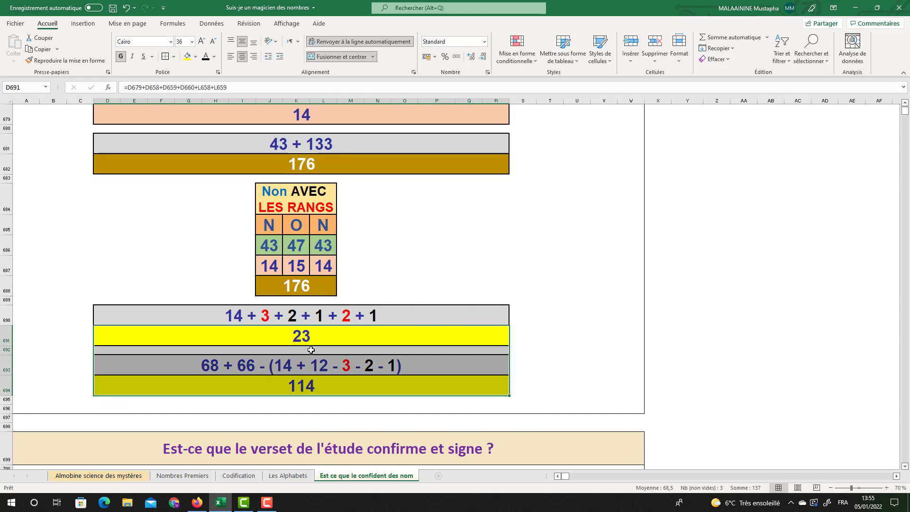
pyautogui.scroll(-3, 308, 357)
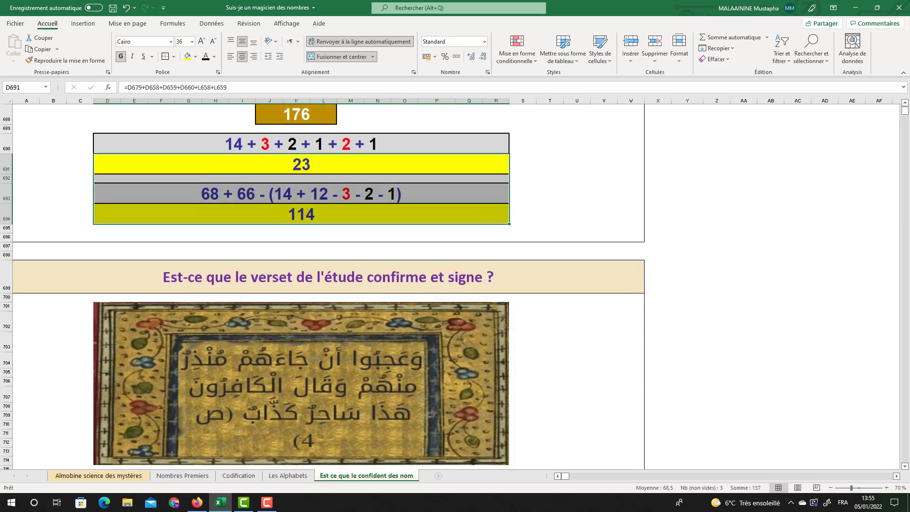
pyautogui.moveTo(906, 115); pyautogui.dragTo(906, 108)
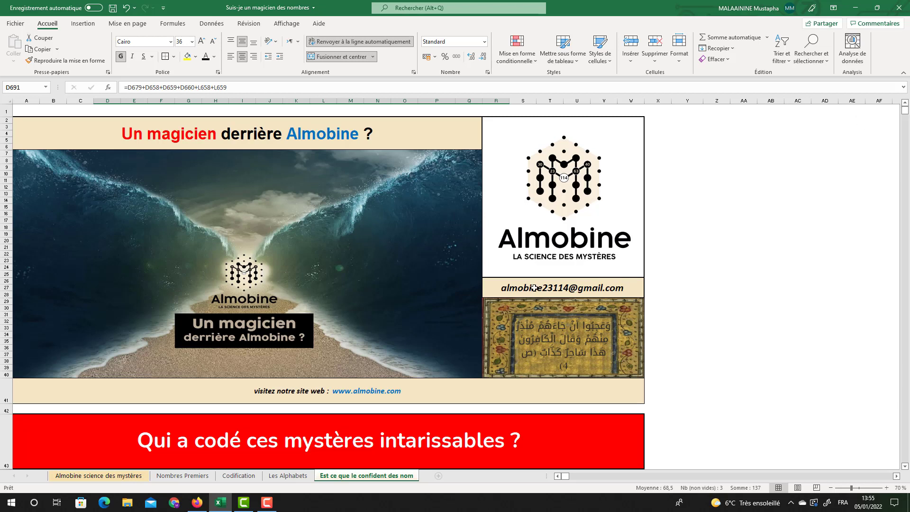
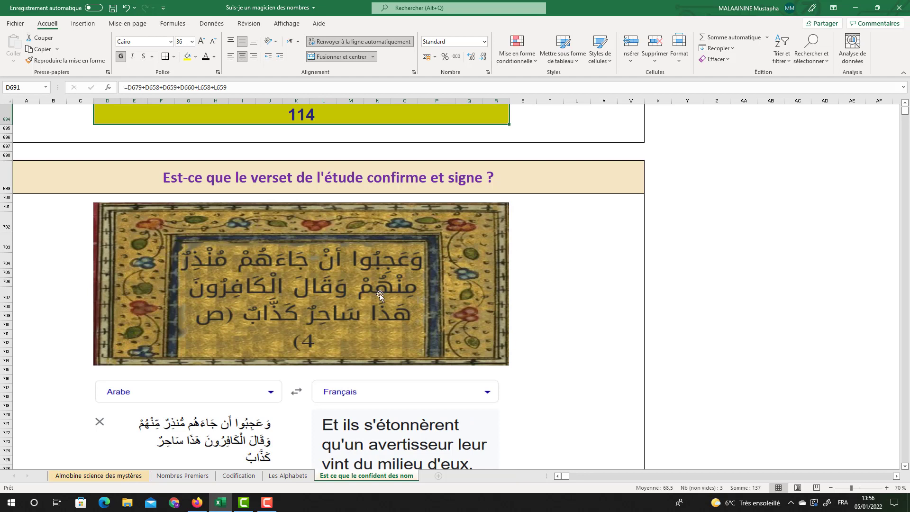
# - Read the Arabic verse and its French translation in the section asking whether the verse confirms the study
pyautogui.scroll(-5, 513, 299)
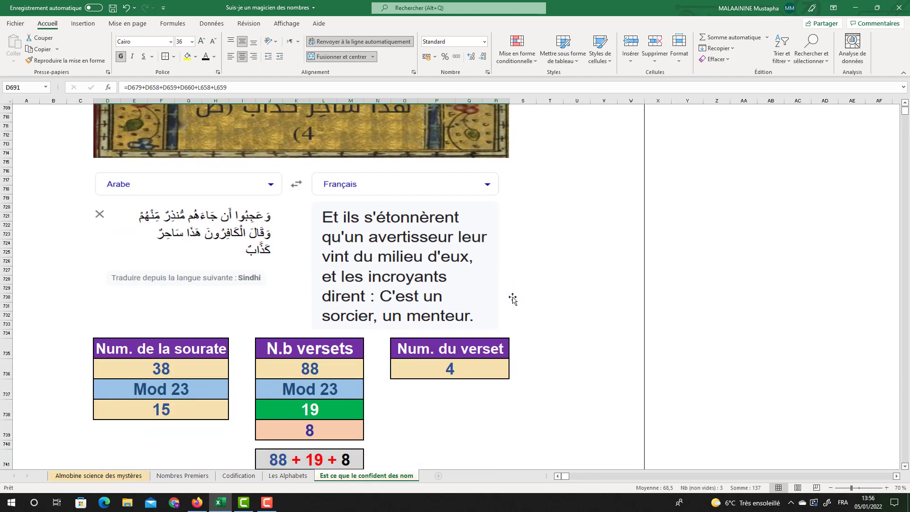
pyautogui.scroll(3, 436, 305)
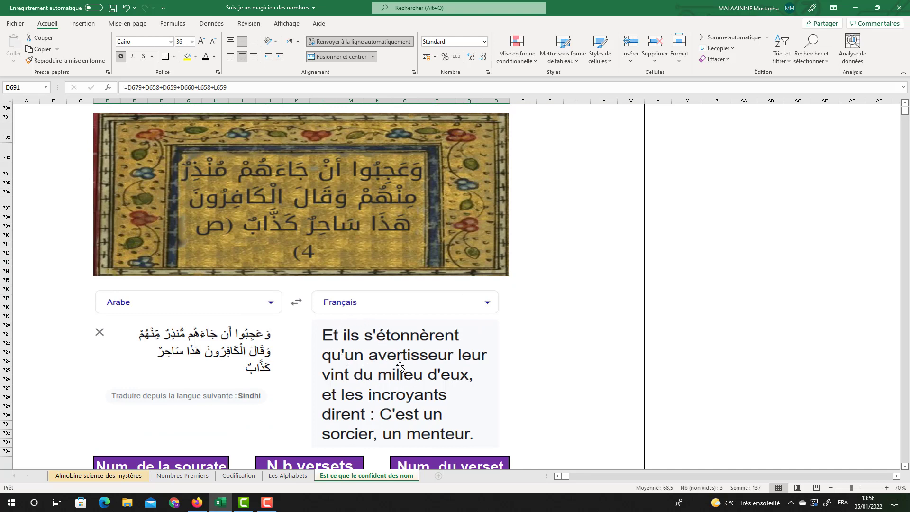
pyautogui.scroll(-1, 381, 404)
pyautogui.scroll(-4, 381, 404)
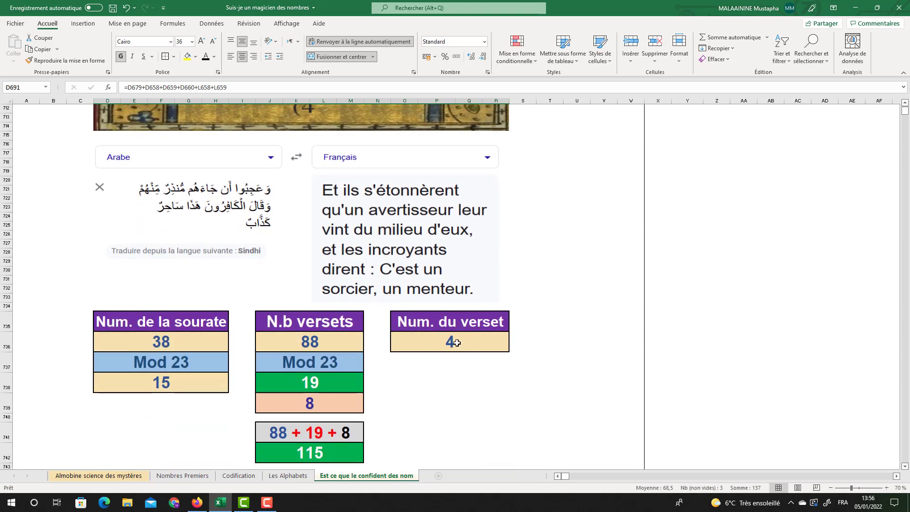
# - Check the Num. de la sourate, N.b versets and Num. du verset values, and select the three tables across rows 735 to 738
pyautogui.click(129, 350)
pyautogui.scroll(2, 272, 247)
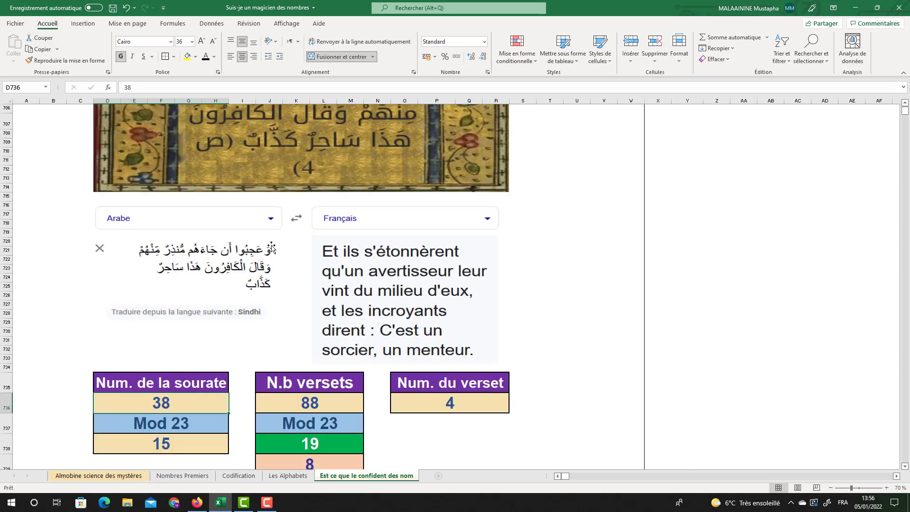
pyautogui.scroll(-1, 286, 190)
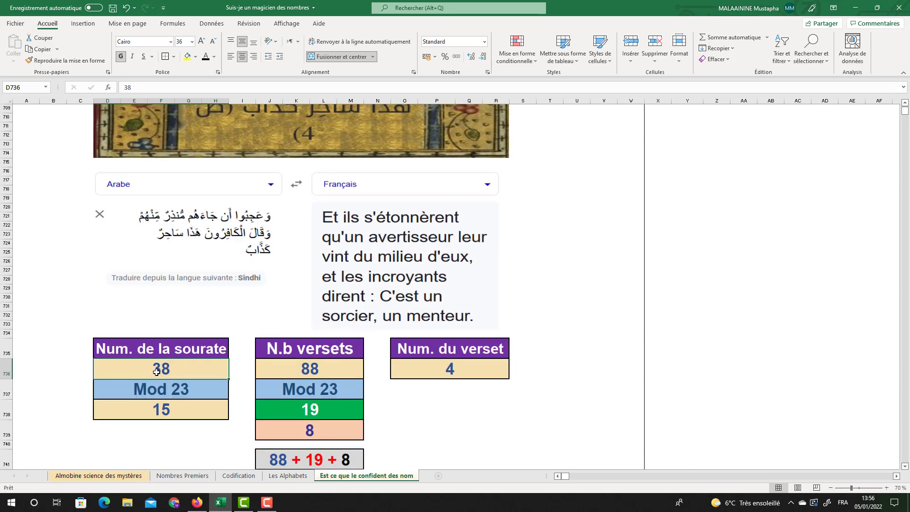
pyautogui.click(308, 373)
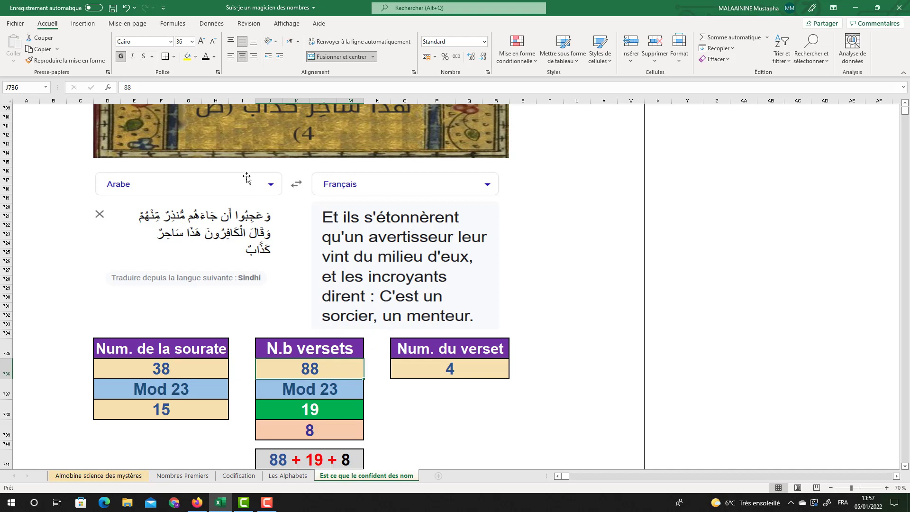
pyautogui.click(455, 371)
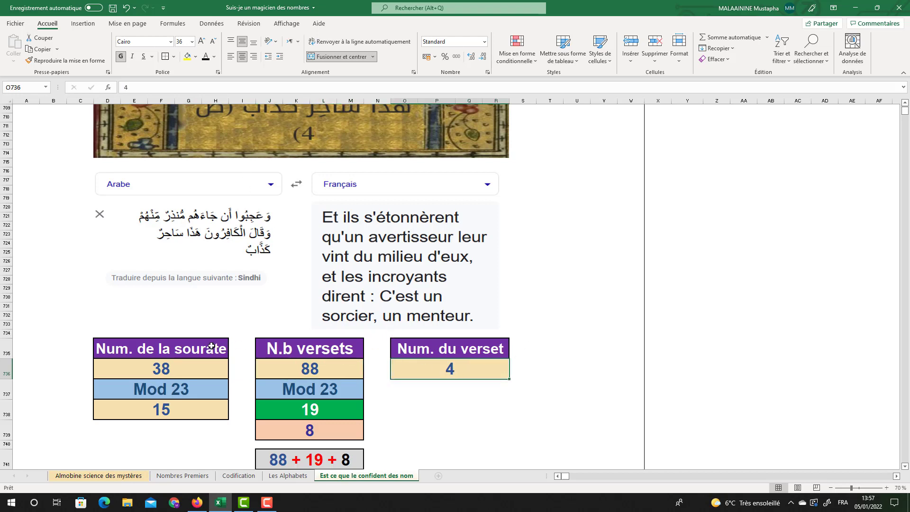
pyautogui.moveTo(211, 346); pyautogui.dragTo(446, 413)
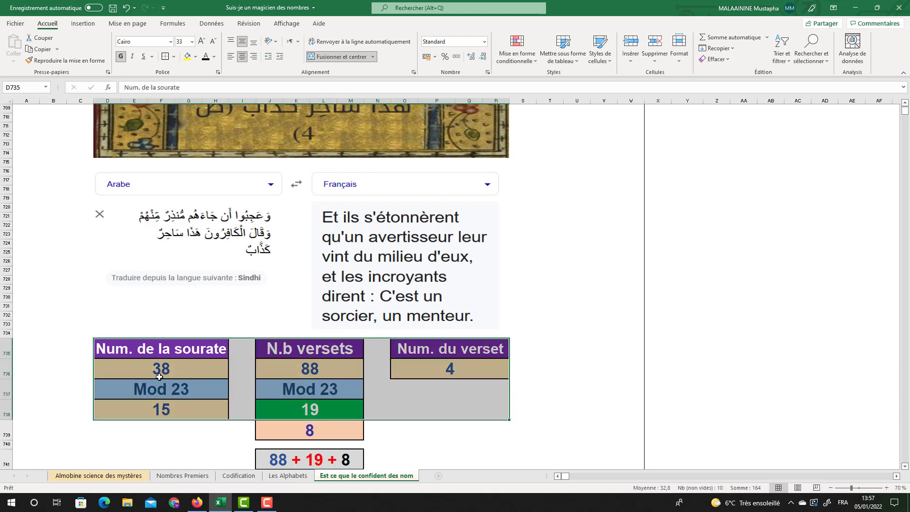
# - Check the sourate number in D736, the Mod 23 results in D738 and J738, and the value in J739
pyautogui.click(160, 377)
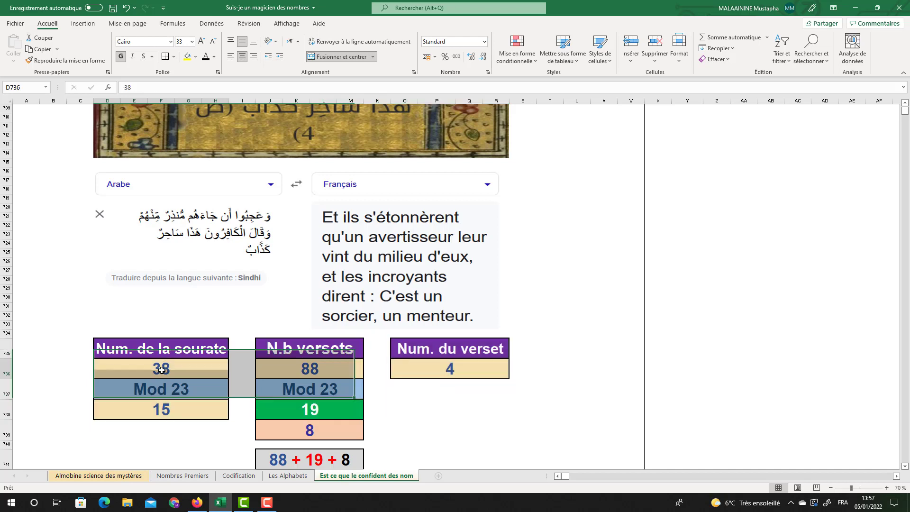
pyautogui.click(167, 407)
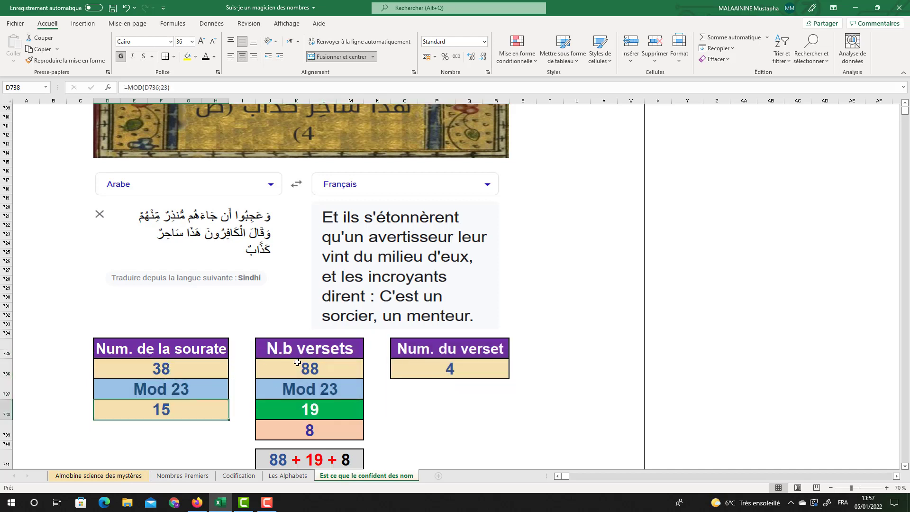
pyautogui.click(309, 412)
pyautogui.scroll(-1, 318, 397)
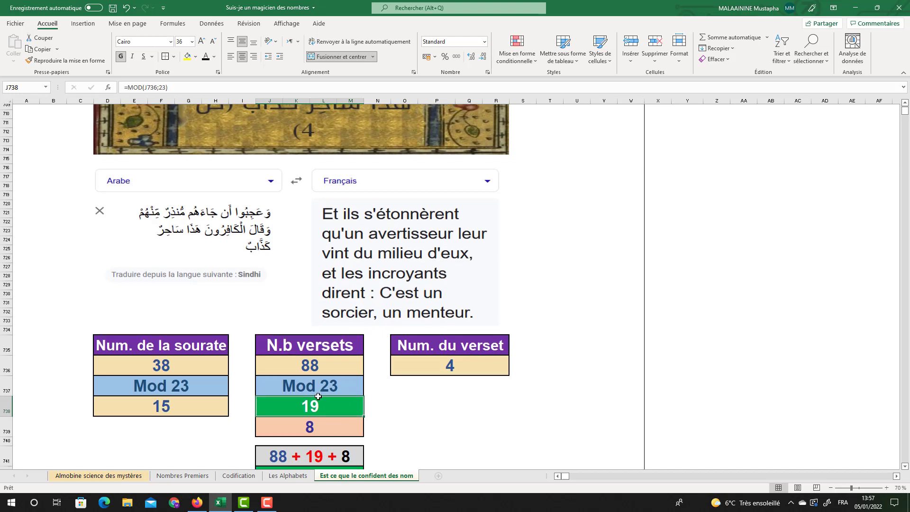
pyautogui.scroll(-1, 318, 397)
pyautogui.click(318, 397)
pyautogui.scroll(-1, 308, 349)
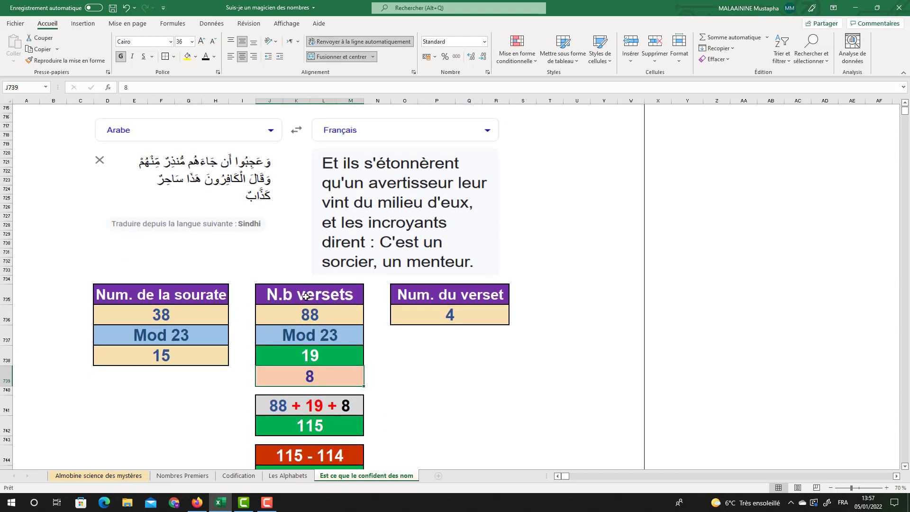
# - Select the N.b versets table from J735 to J739 and check its individual values in J736, J738 and J739
pyautogui.moveTo(306, 296); pyautogui.dragTo(296, 370)
pyautogui.scroll(-1, 296, 370)
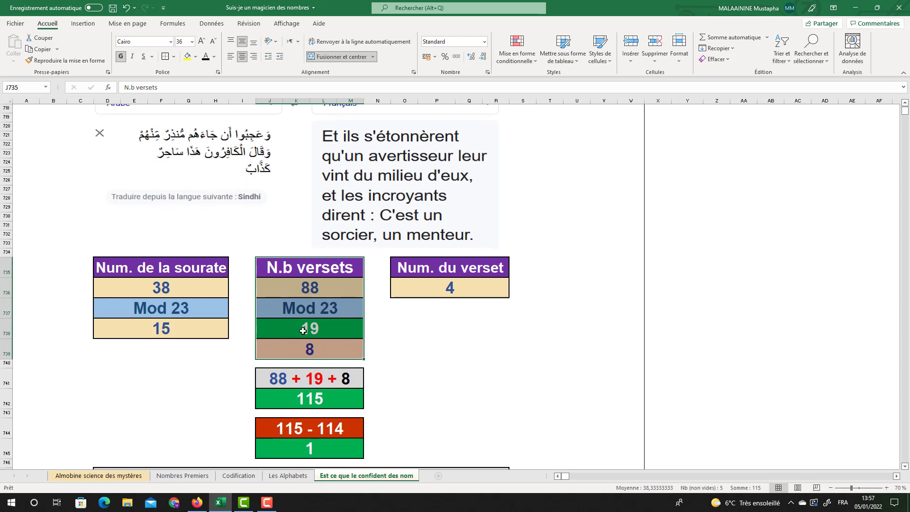
pyautogui.click(304, 330)
pyautogui.click(304, 350)
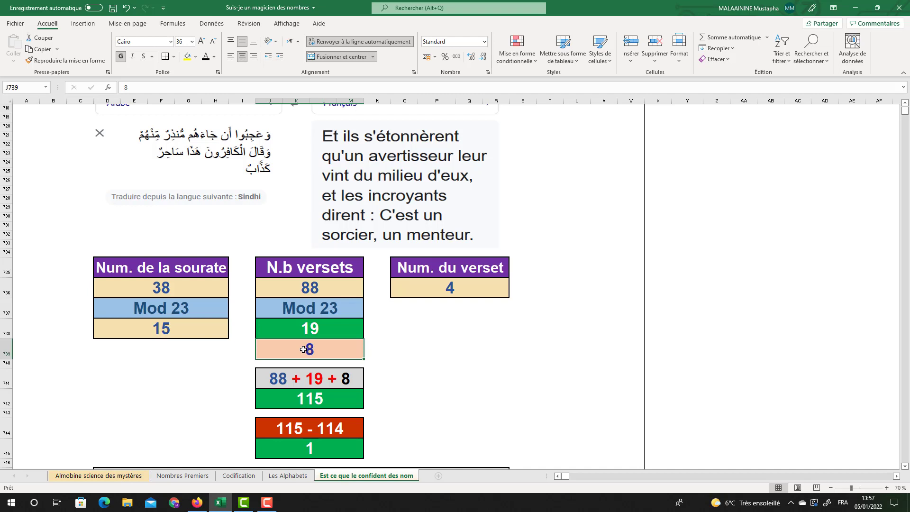
pyautogui.click(316, 292)
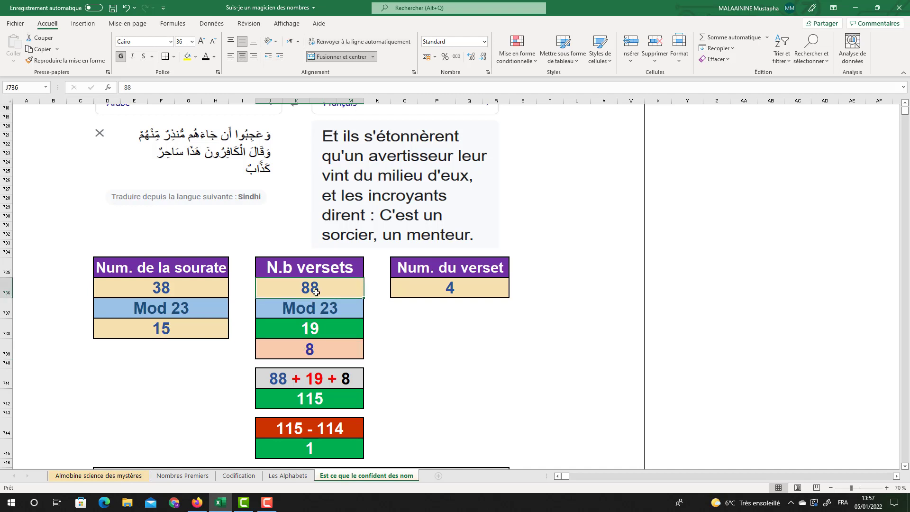
pyautogui.click(307, 348)
# - Check the SOMME result in J742 and the result of subtracting 114 in J745
pyautogui.scroll(-1, 303, 375)
pyautogui.click(303, 377)
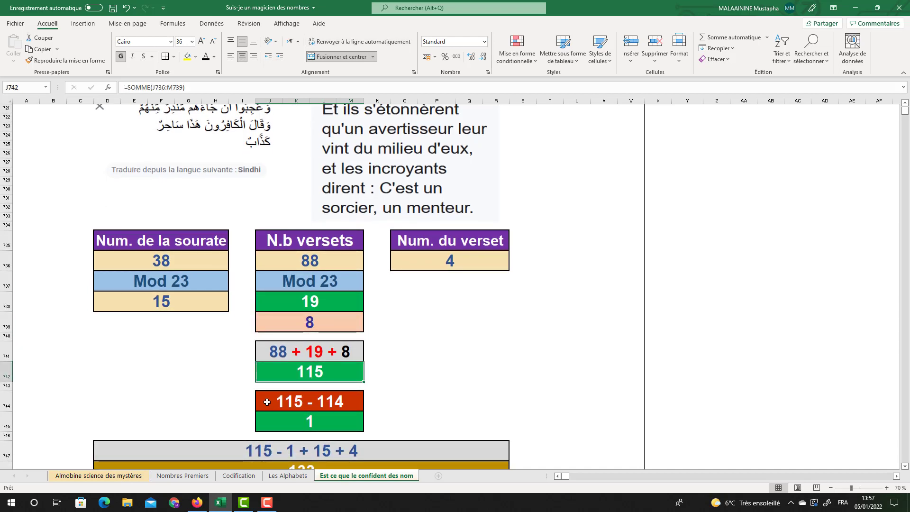
pyautogui.scroll(-1, 351, 402)
pyautogui.click(313, 394)
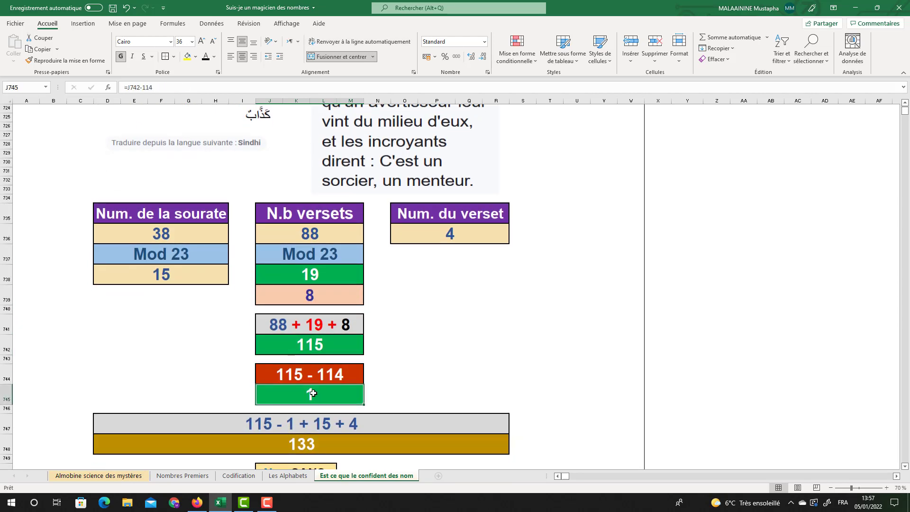
# - Inspect which cells the formula in D748 combines and compare its result with the Non SANS LES RANGS table
pyautogui.doubleClick(304, 444)
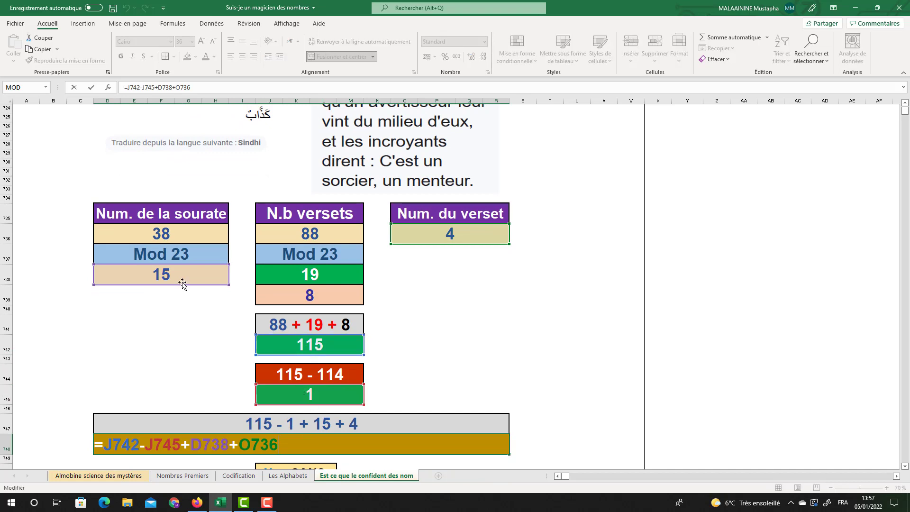
pyautogui.press('Return')
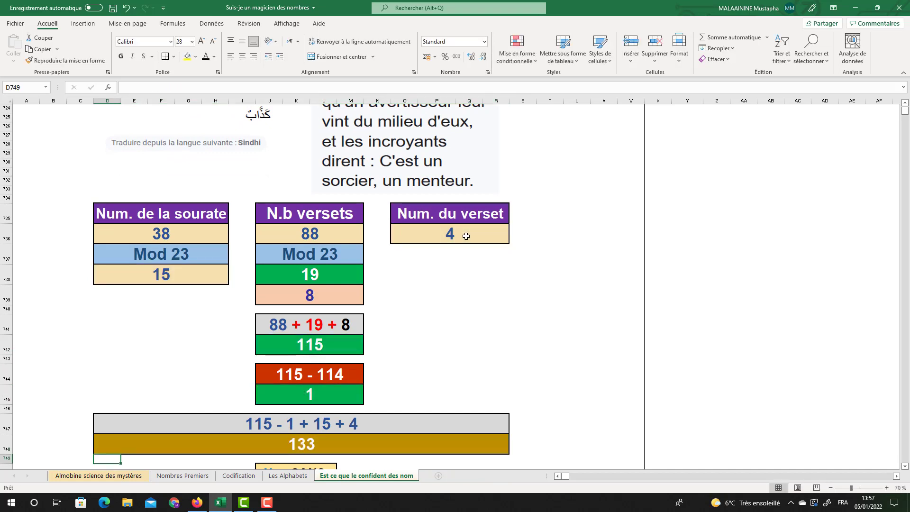
pyautogui.scroll(-2, 466, 236)
pyautogui.press('Up')
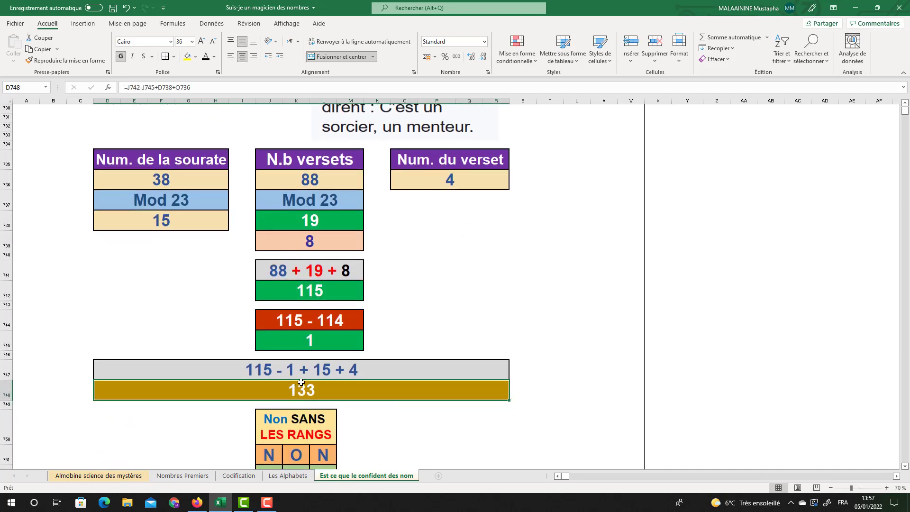
pyautogui.scroll(2, 346, 310)
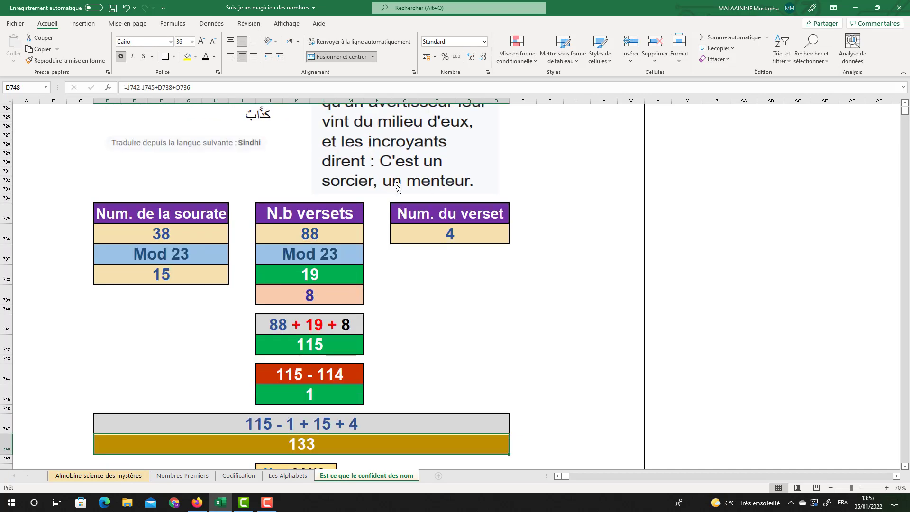
pyautogui.scroll(-5, 397, 188)
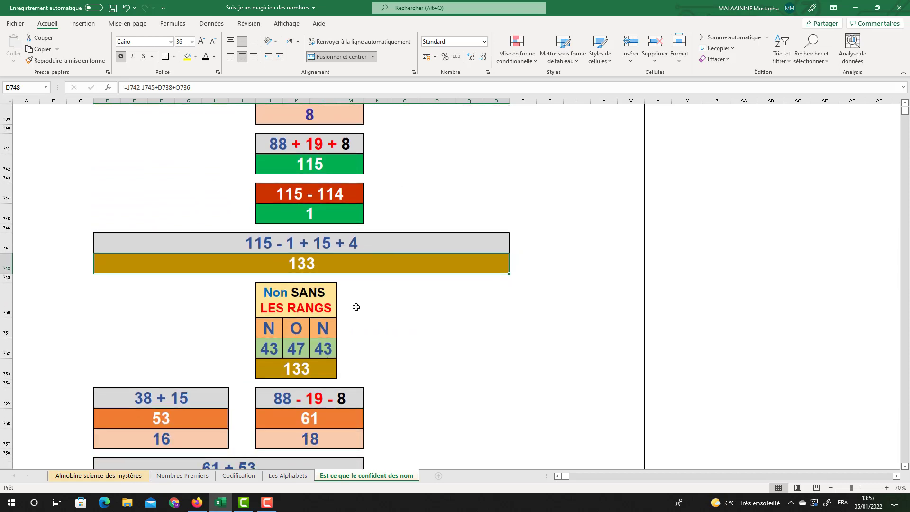
# - Inspect the 38 + 15 formula in D756 and trace the sourate cells it adds, leaving it as it is
pyautogui.doubleClick(142, 419)
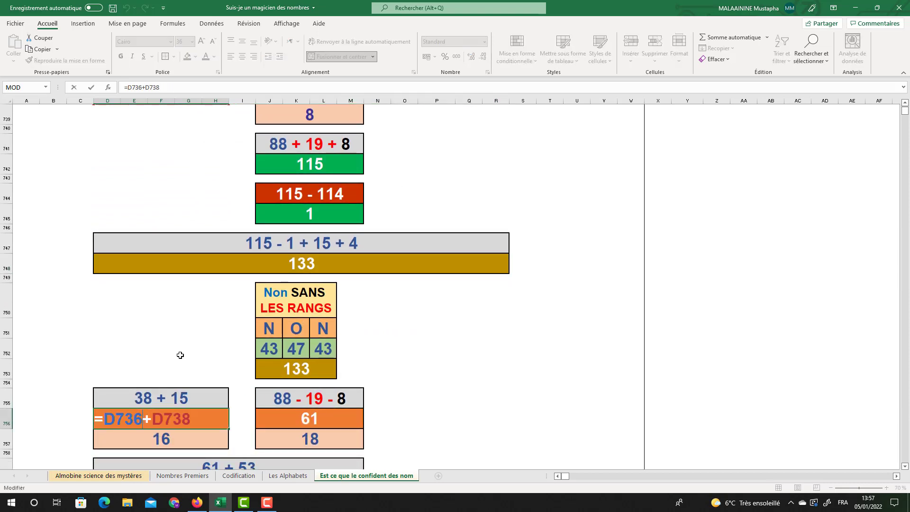
pyautogui.scroll(4, 182, 345)
pyautogui.press('Escape')
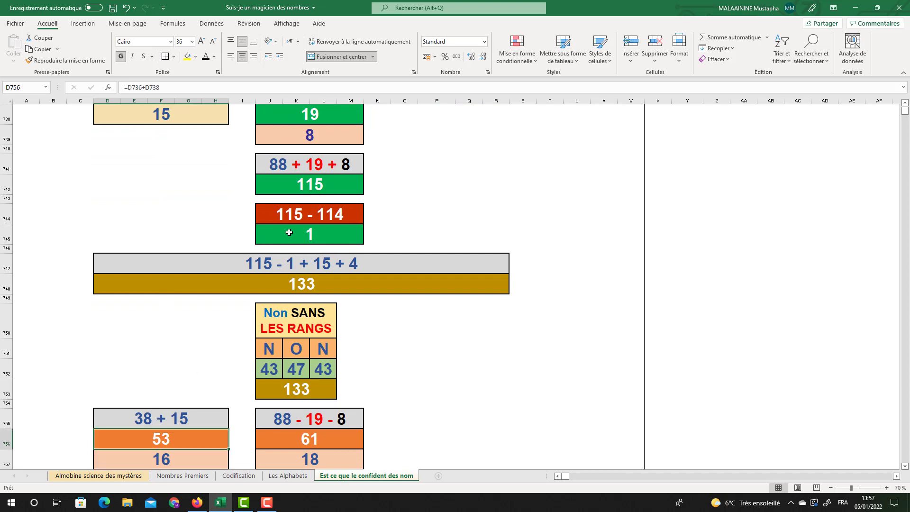
# - Inspect the 88 - 19 - 8 formula in J756 and check the values in J757 and D757 beneath the two results
pyautogui.scroll(1, 309, 163)
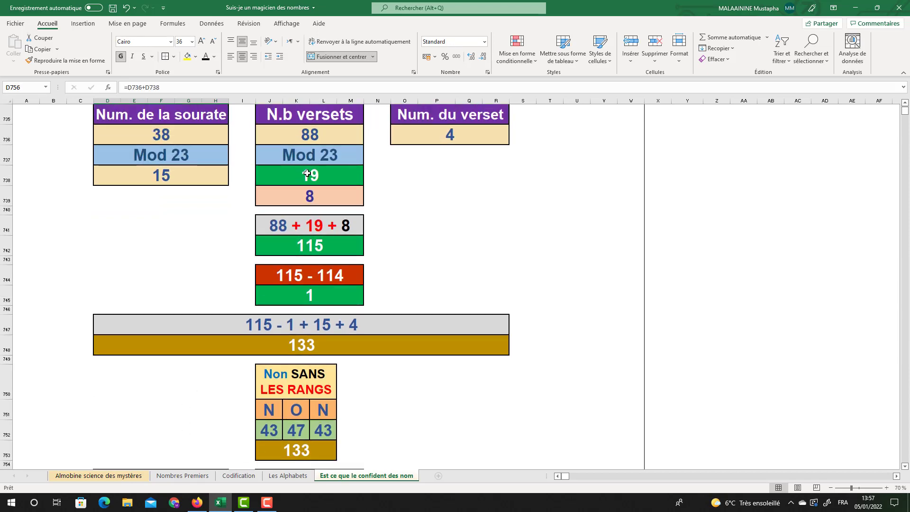
pyautogui.scroll(-2, 309, 158)
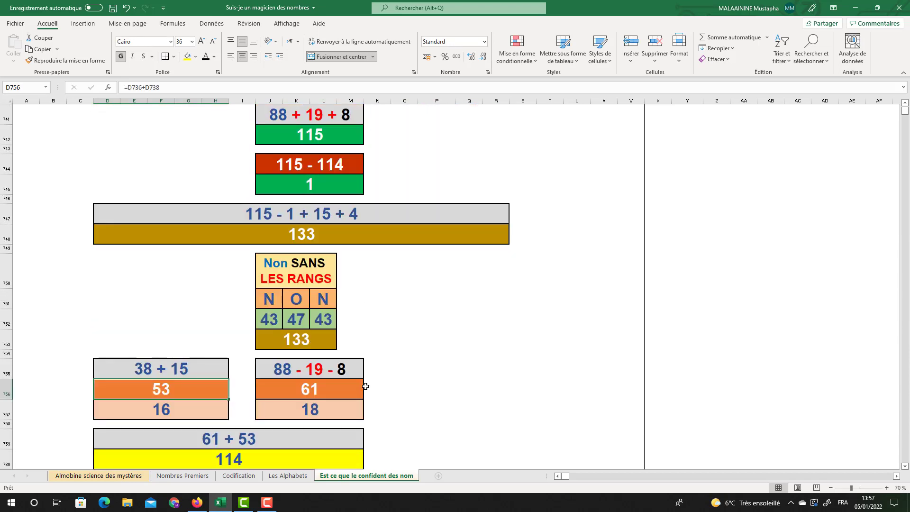
pyautogui.click(324, 392)
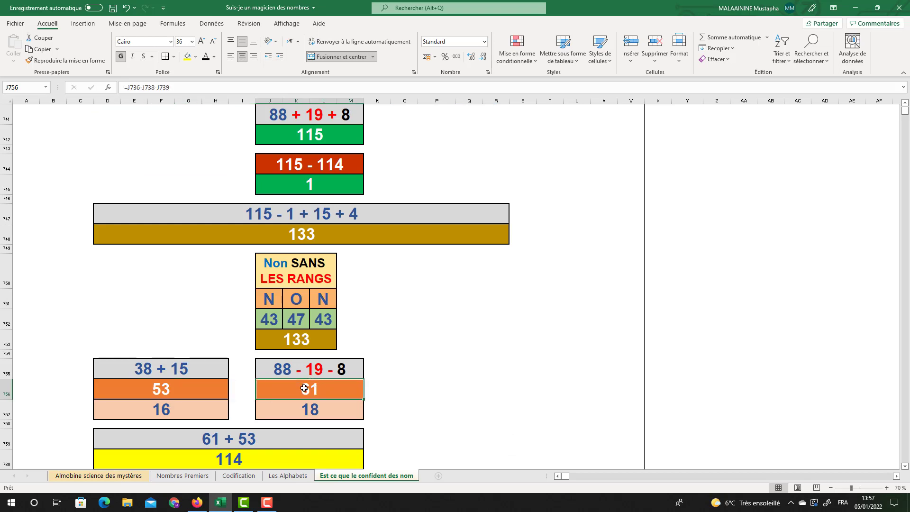
pyautogui.click(307, 407)
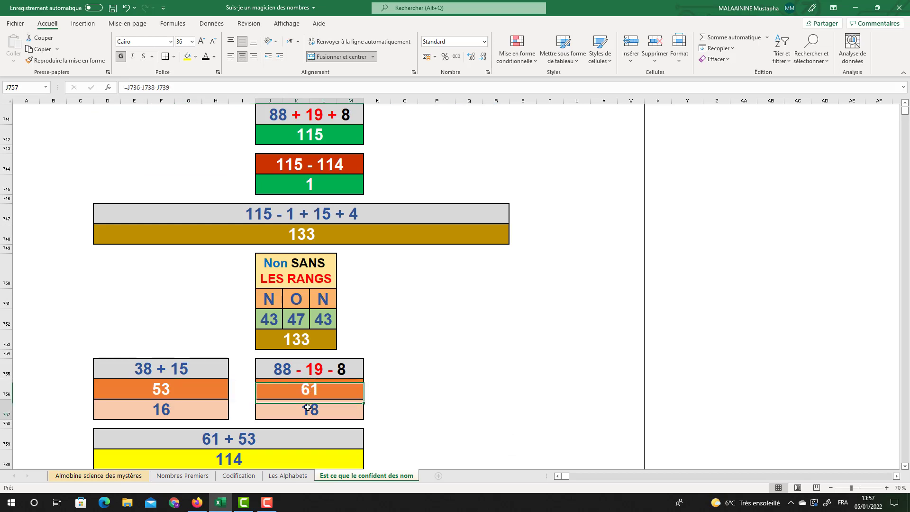
pyautogui.click(162, 408)
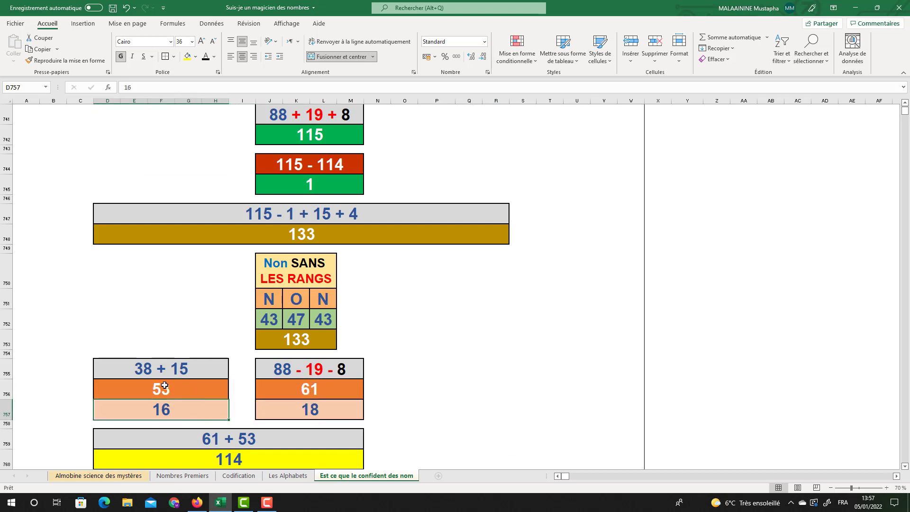
pyautogui.click(304, 391)
# - Check the 61 + 53 sum in D760 and the 61 - 18 subtraction in J763 against the cells they use
pyautogui.scroll(-1, 231, 412)
pyautogui.click(231, 411)
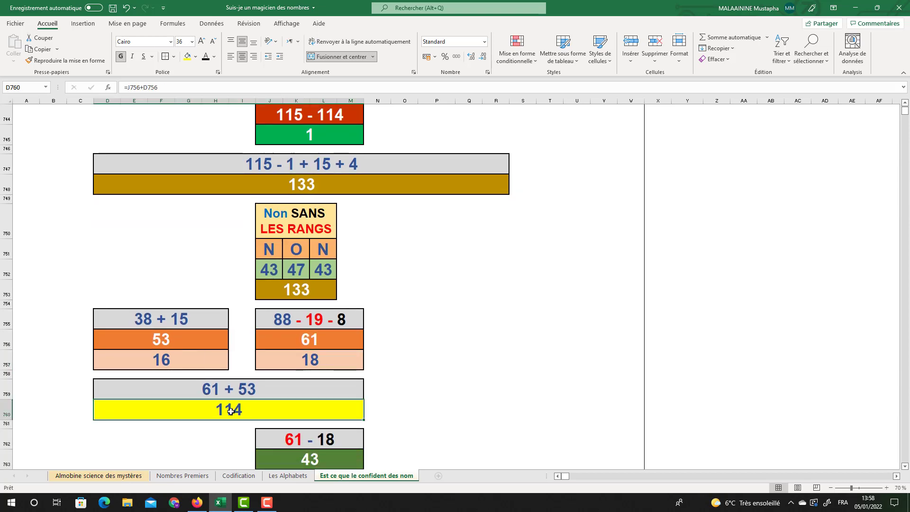
pyautogui.click(301, 344)
pyautogui.click(301, 360)
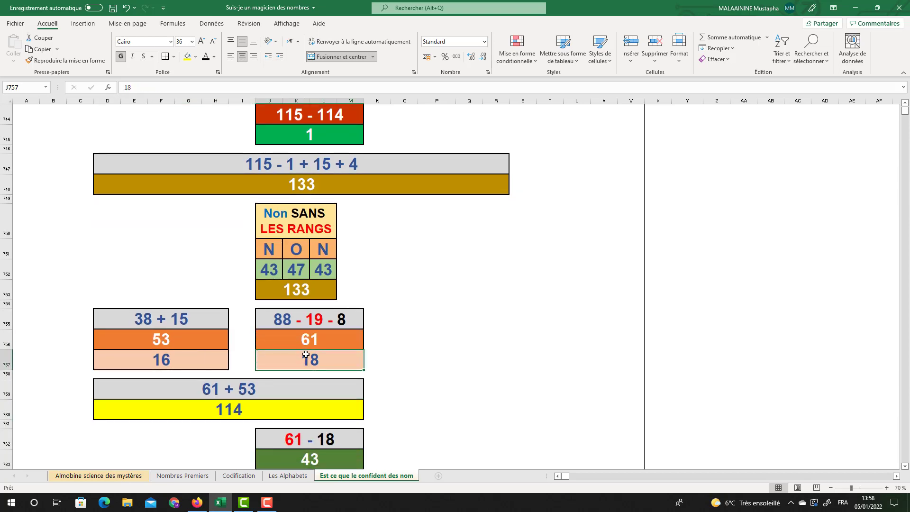
pyautogui.scroll(-1, 301, 375)
pyautogui.click(299, 409)
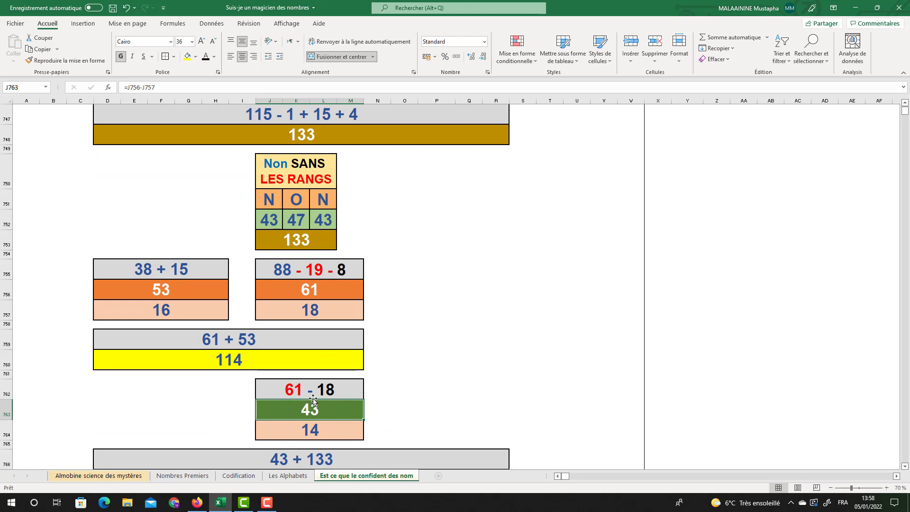
# - Trace the cells added by the 43 + 133 formula in D767 and compare its result with the Non AVEC LES RANGS table
pyautogui.scroll(-1, 313, 401)
pyautogui.doubleClick(311, 429)
pyautogui.scroll(4, 324, 270)
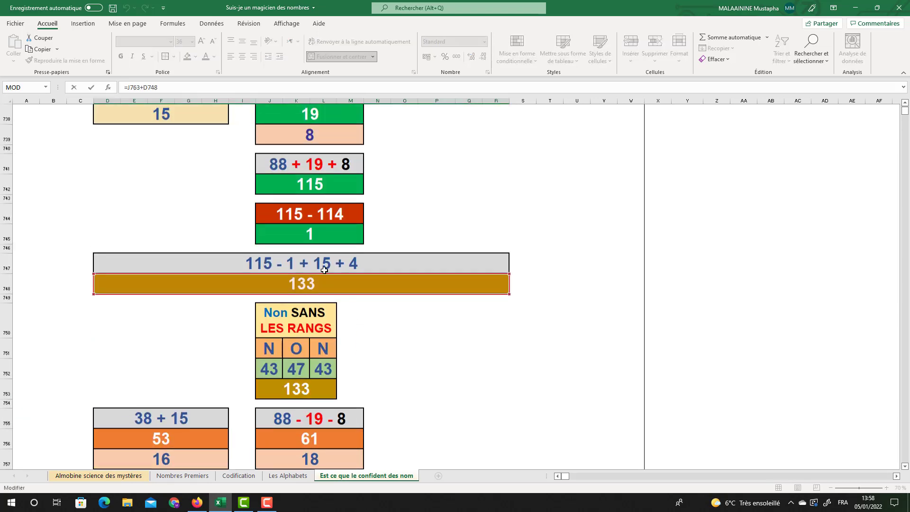
pyautogui.press('Return')
pyautogui.scroll(-5, 322, 275)
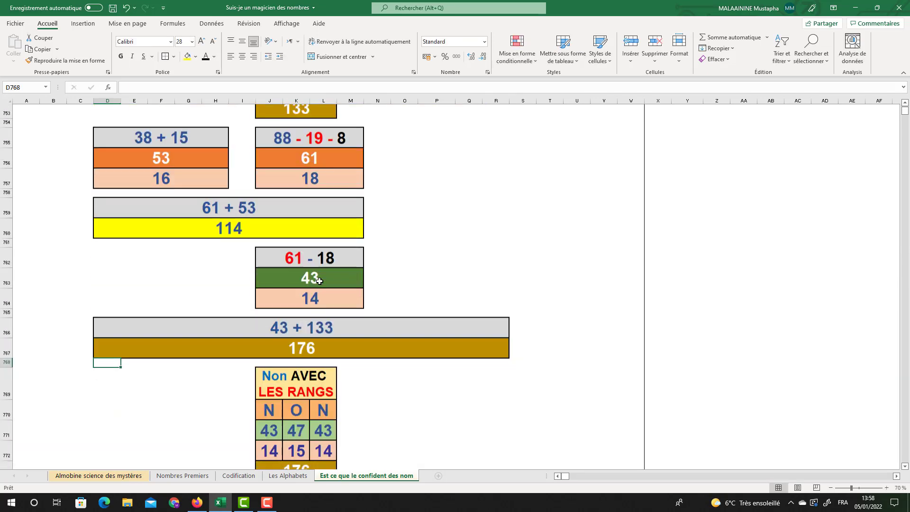
pyautogui.scroll(-2, 319, 281)
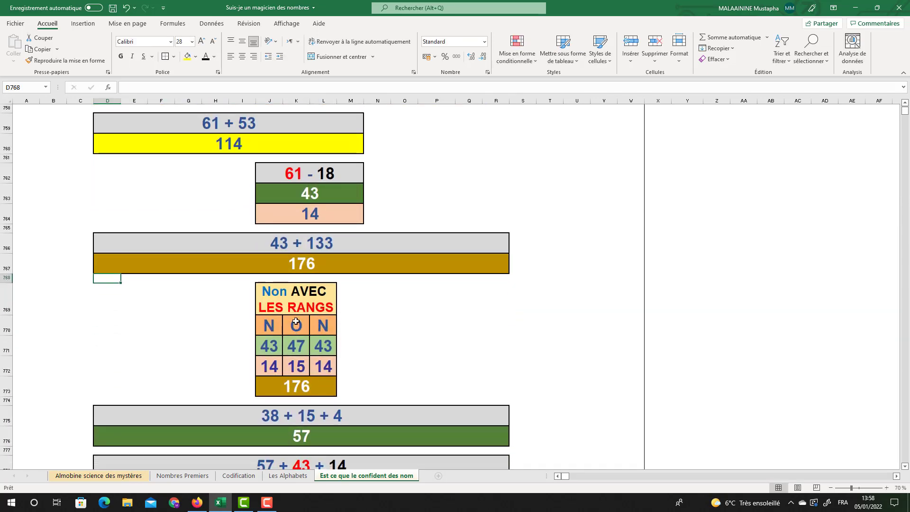
# - Trace the cells in the 38 + 15 + 4 formula in D776, leaving it as is, and check the 57 + 43 + 14 sum in D779
pyautogui.doubleClick(300, 435)
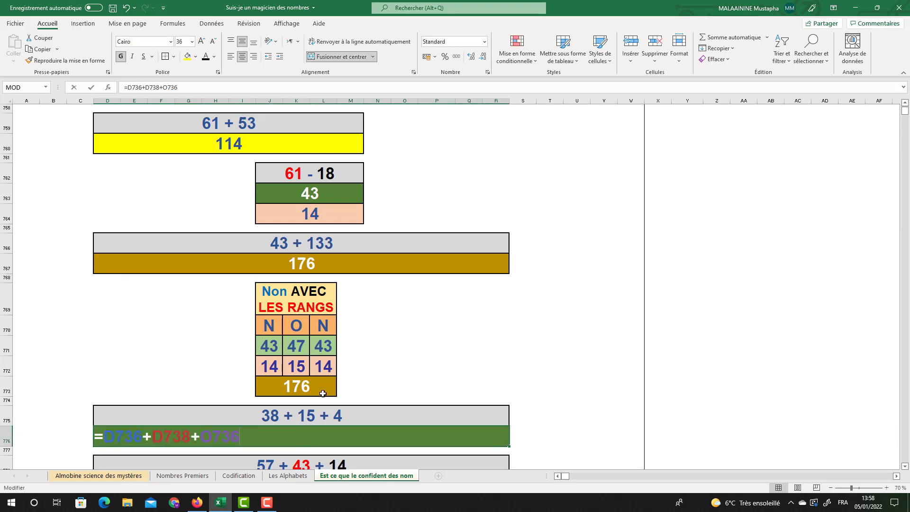
pyautogui.scroll(10, 342, 350)
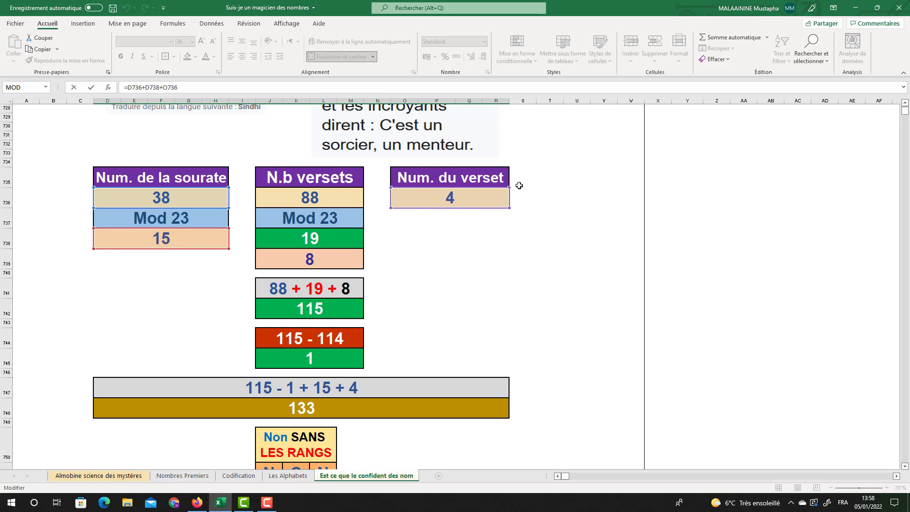
pyautogui.press('Escape')
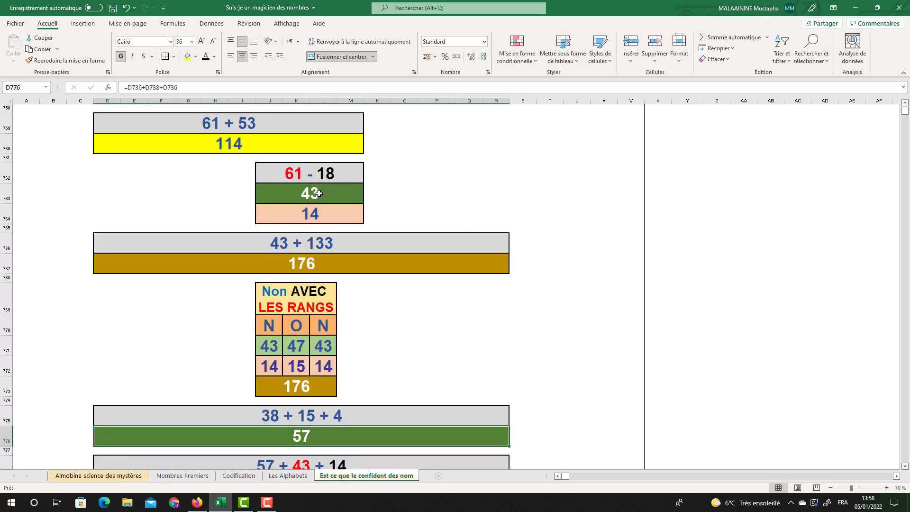
pyautogui.click(311, 214)
pyautogui.scroll(-2, 311, 231)
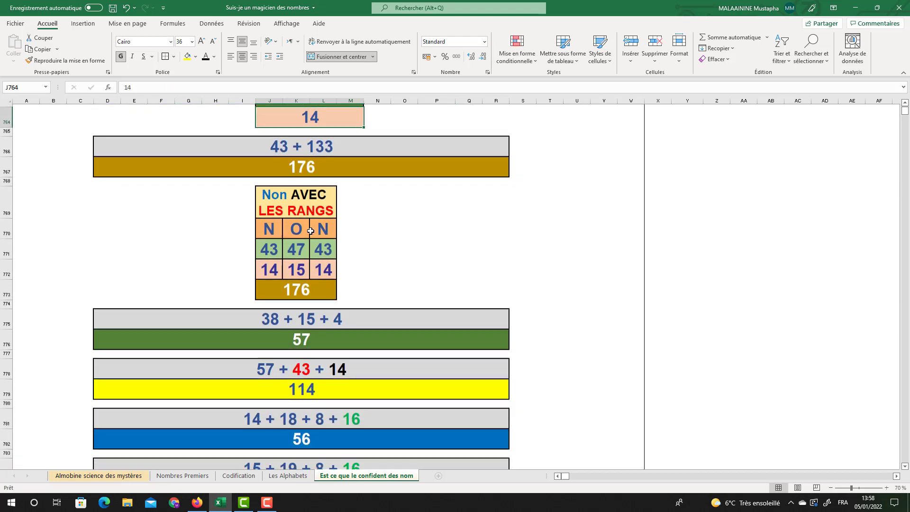
pyautogui.click(295, 388)
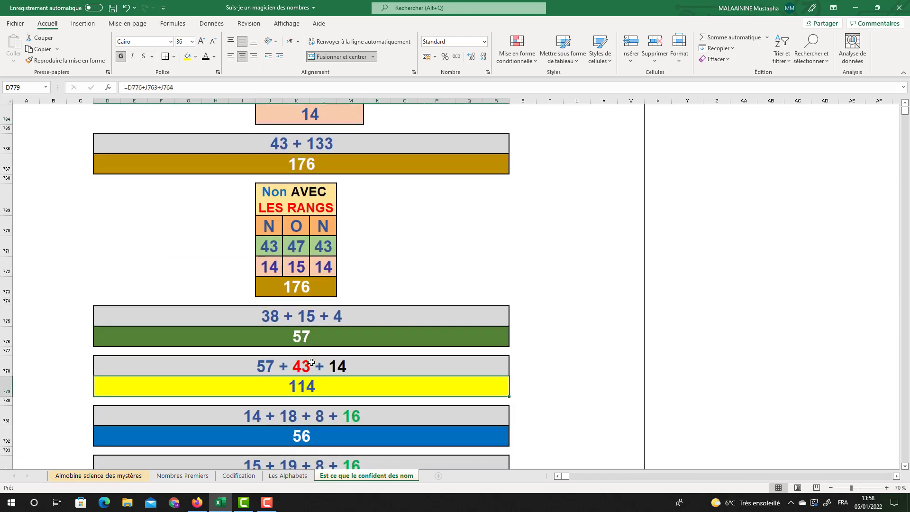
# - Trace each cell added by the 14 + 18 + 8 + 16 formula in D782, leaving the formula as it is
pyautogui.doubleClick(311, 426)
pyautogui.scroll(2, 309, 220)
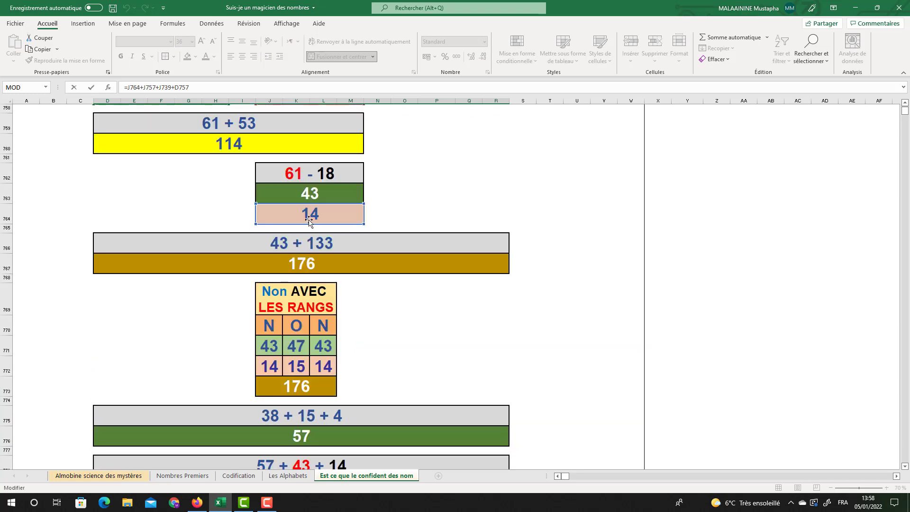
pyautogui.scroll(3, 310, 220)
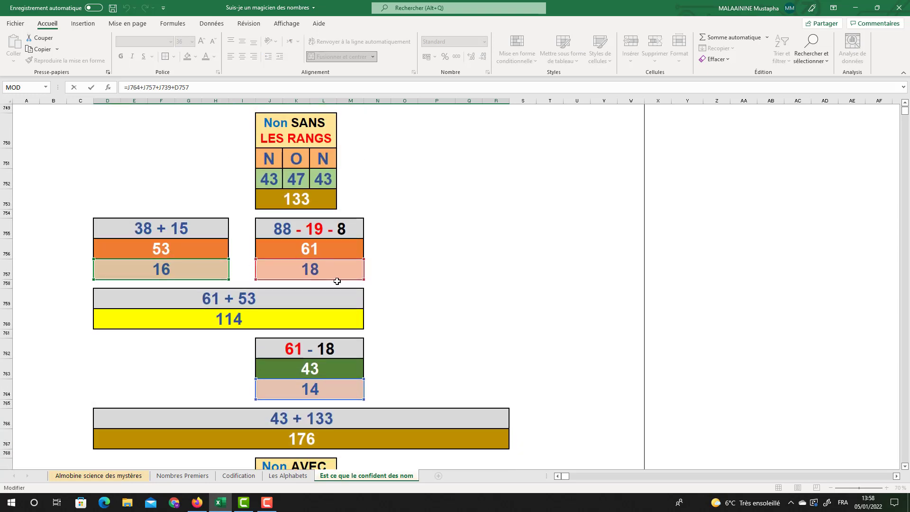
pyautogui.scroll(6, 337, 281)
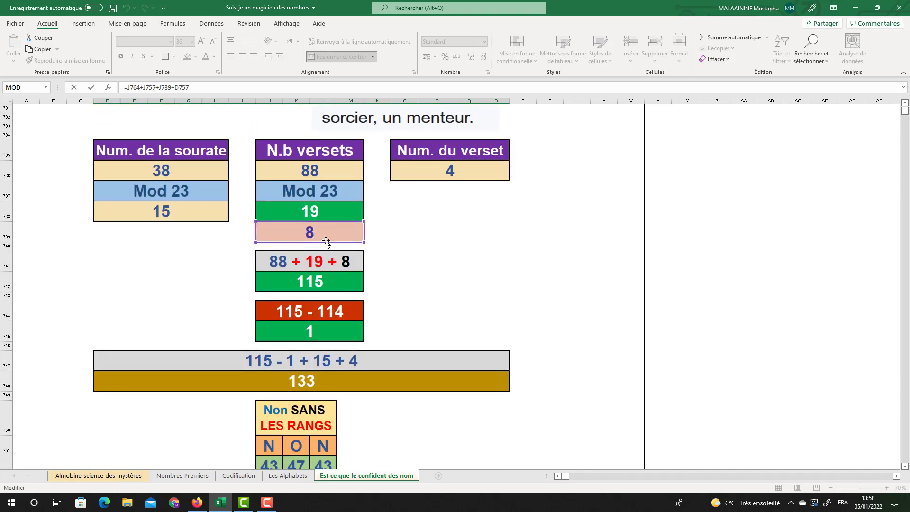
pyautogui.scroll(-5, 205, 287)
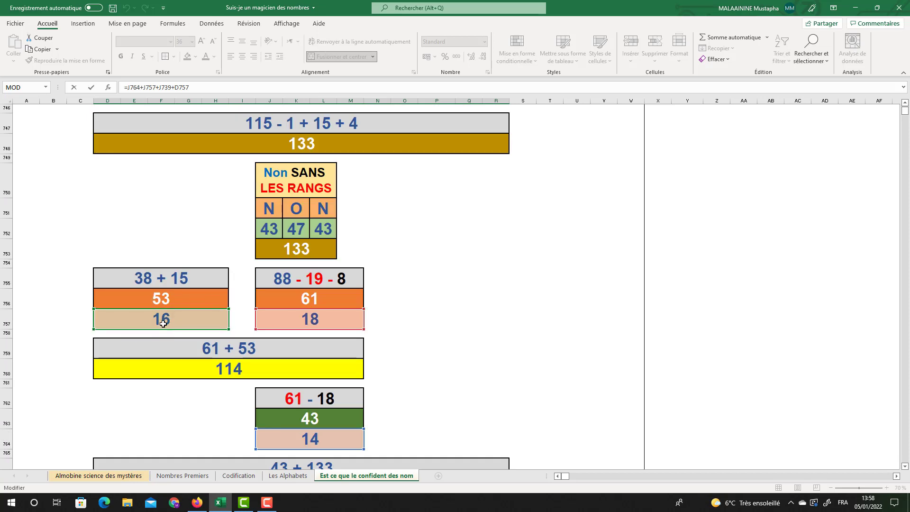
pyautogui.scroll(-10, 164, 322)
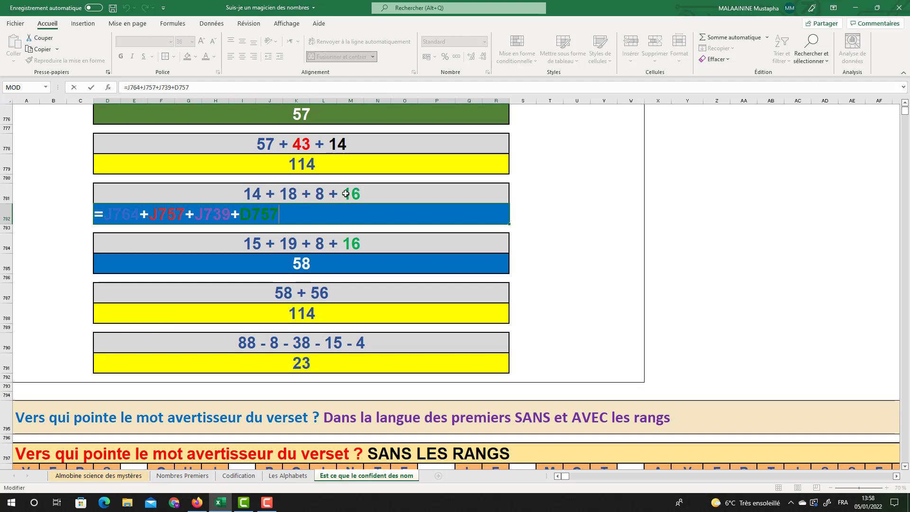
pyautogui.press('Return')
# - Trace the Mod 23 and N.b versets cells added by the 15 + 19 + 8 + 16 formula in D785, leaving it as it is
pyautogui.click(291, 264)
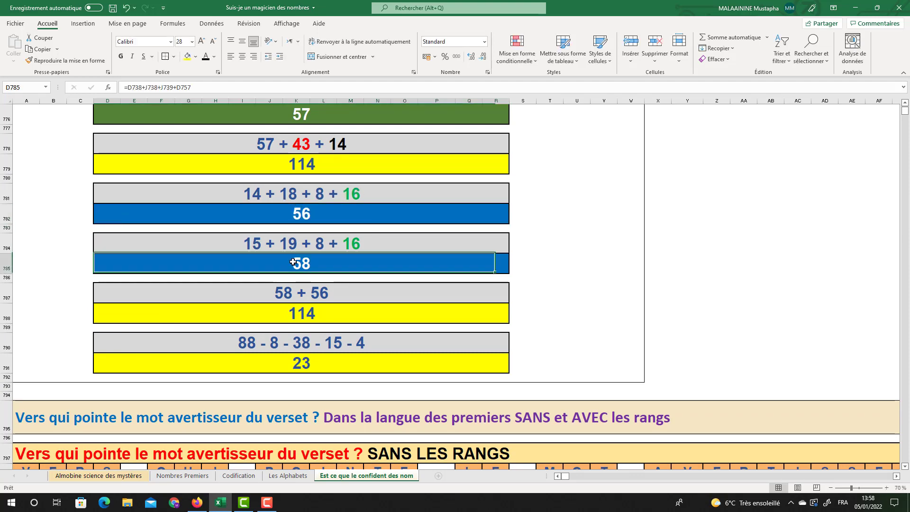
pyautogui.doubleClick(290, 265)
pyautogui.scroll(2, 328, 241)
pyautogui.scroll(15, 328, 240)
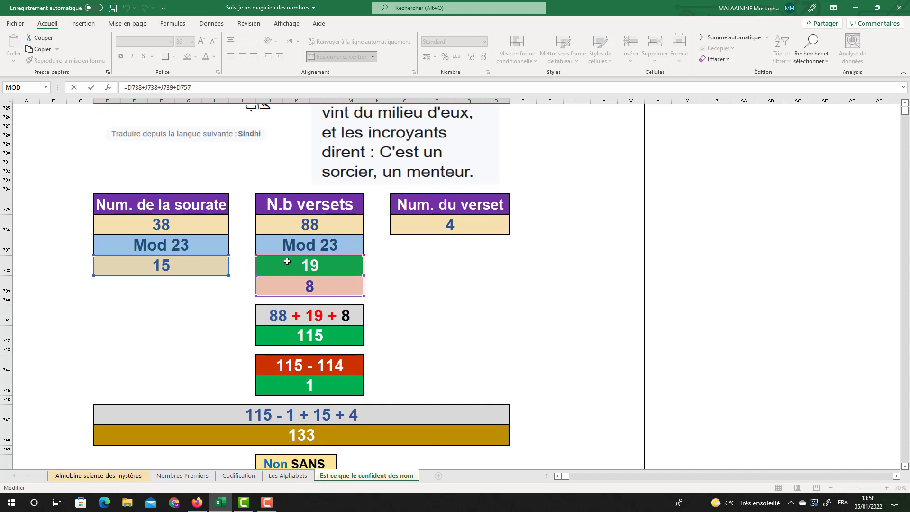
pyautogui.scroll(-5, 308, 293)
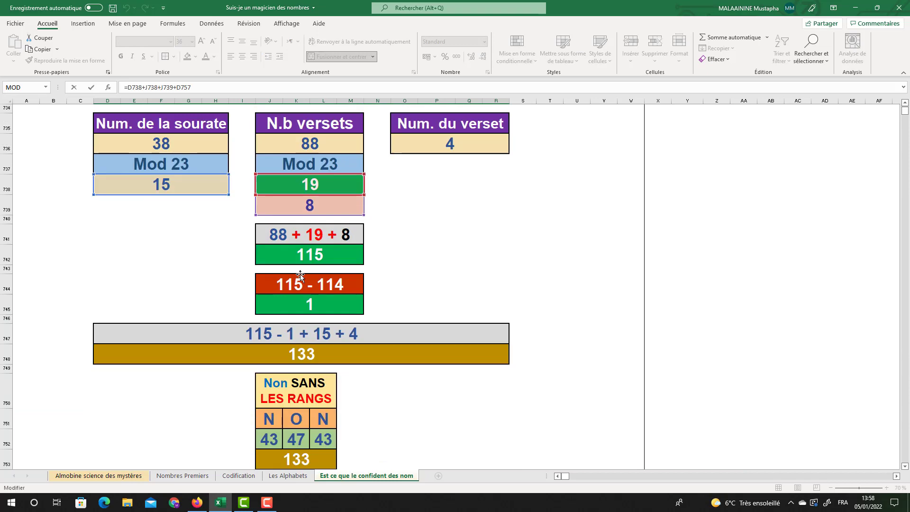
pyautogui.press('Return')
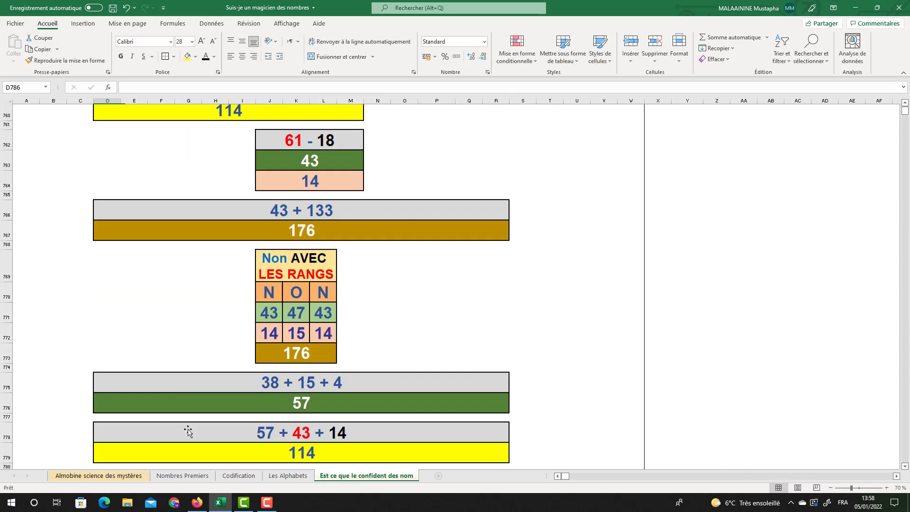
# - Check the results in D782 and D785 and the 58 + 56 sum that combines them in D788
pyautogui.click(294, 322)
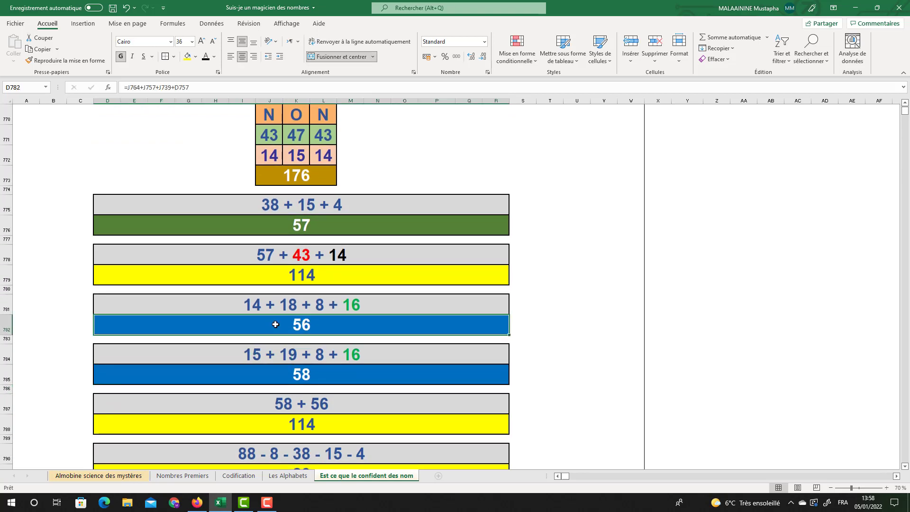
pyautogui.click(302, 379)
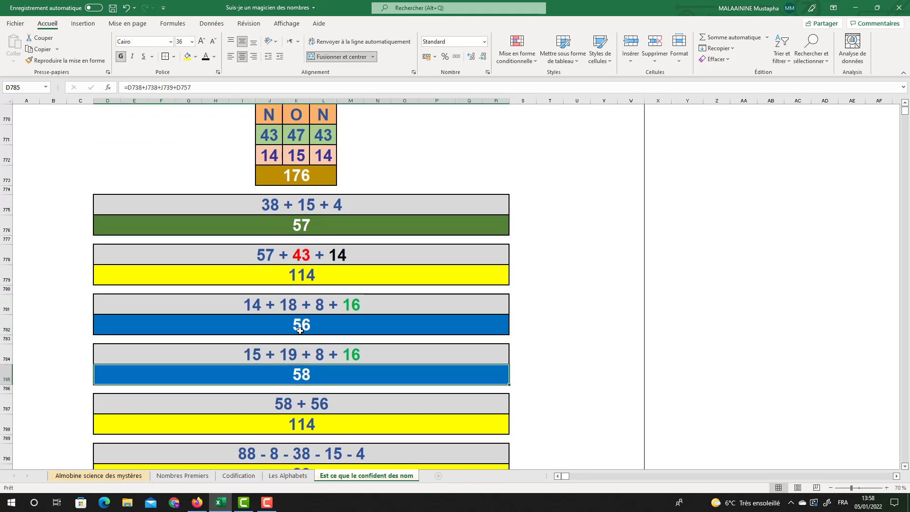
pyautogui.scroll(-1, 306, 366)
pyautogui.click(307, 365)
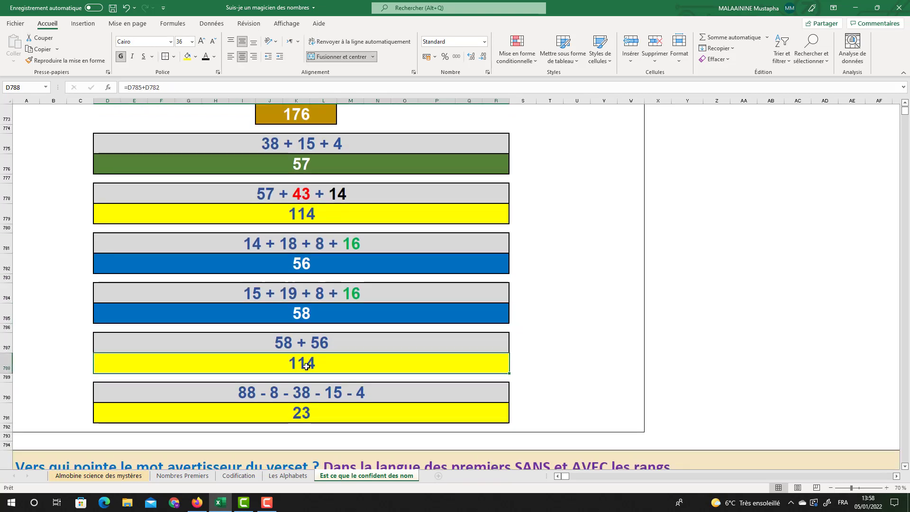
# - Trace the sourate and verset cells used by the 88 - 8 - 38 - 15 - 4 formula in D791, leaving it as it is
pyautogui.doubleClick(300, 406)
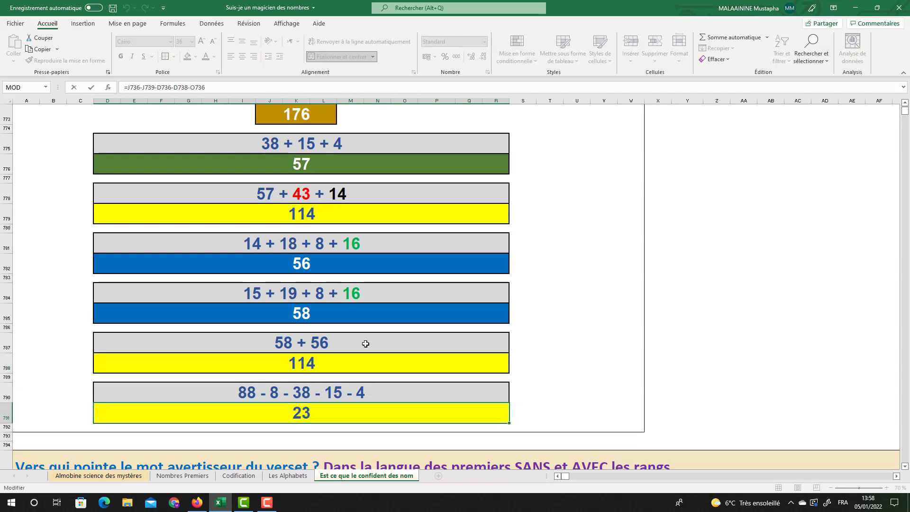
pyautogui.scroll(15, 363, 344)
pyautogui.scroll(2, 363, 344)
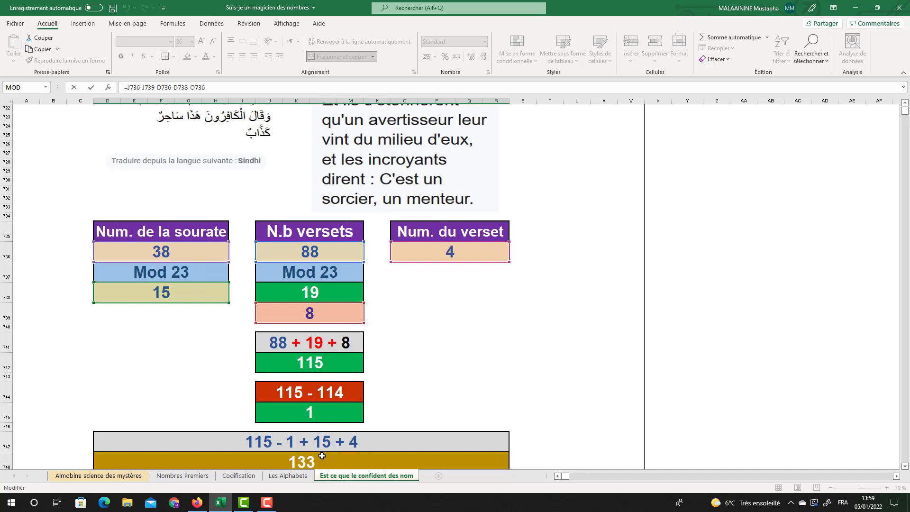
pyautogui.press('Return')
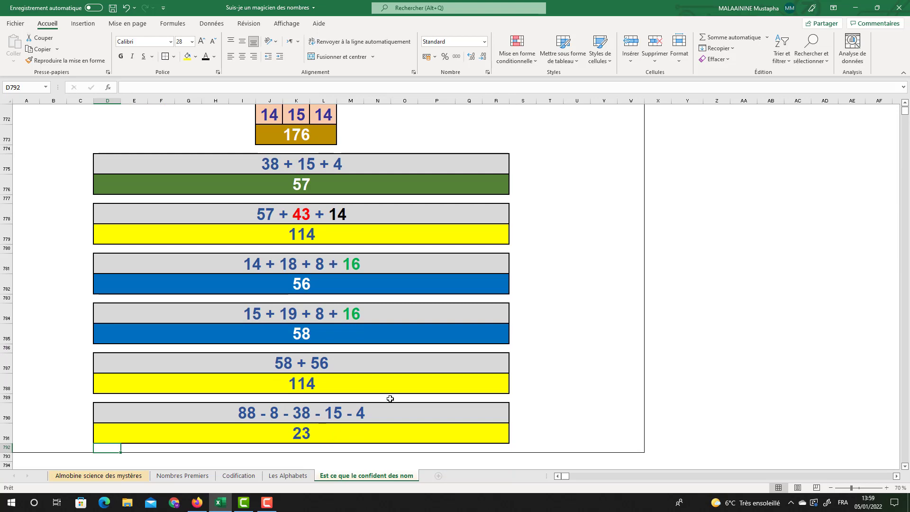
# - Recolour the word avertisseur red in the heading in A795, leaving the rest of the text as it is
pyautogui.scroll(-3, 391, 399)
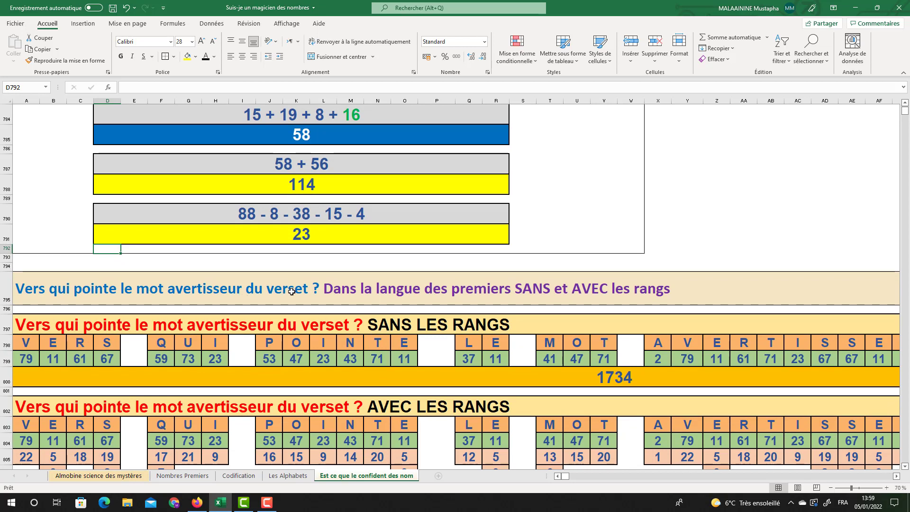
pyautogui.click(198, 288)
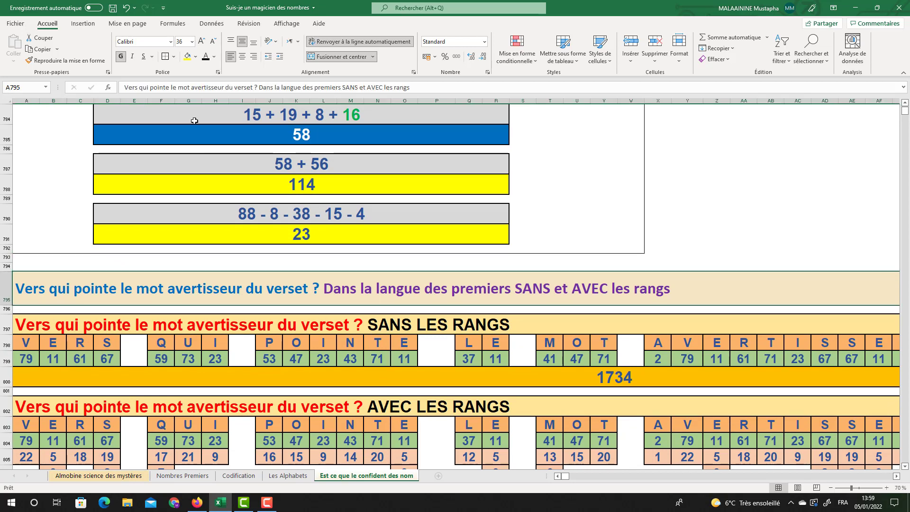
pyautogui.click(217, 88)
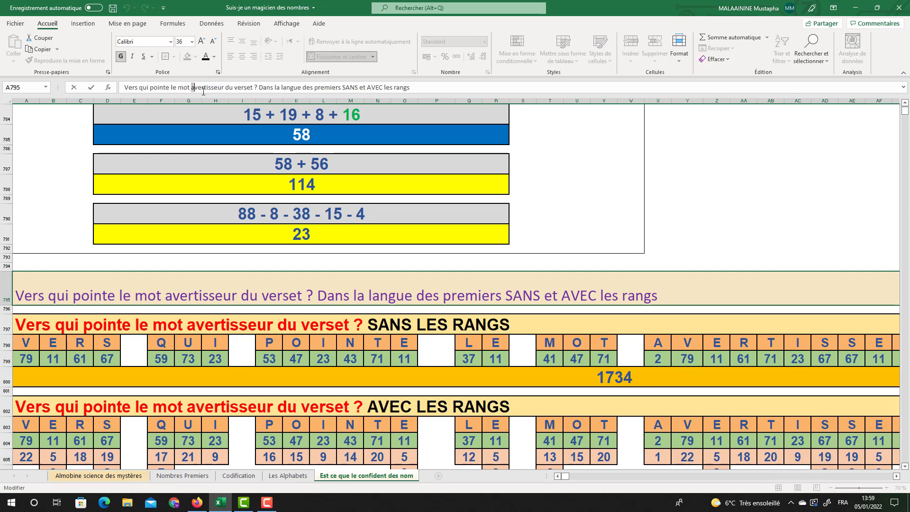
pyautogui.moveTo(203, 91); pyautogui.dragTo(223, 91)
pyautogui.click(215, 56)
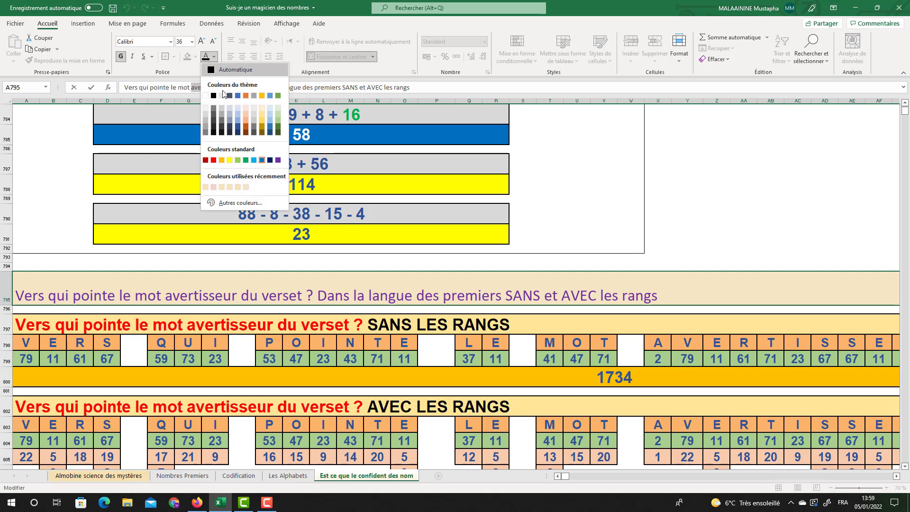
pyautogui.click(215, 162)
pyautogui.click(312, 338)
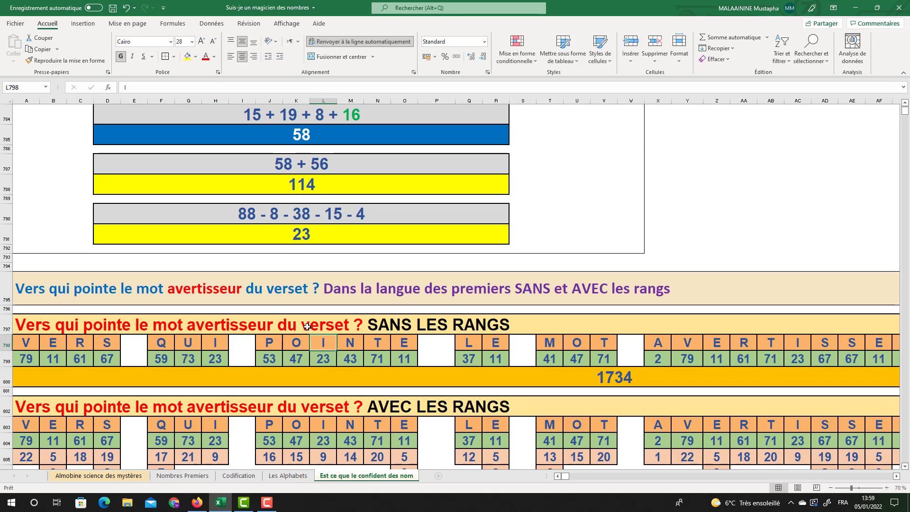
# - Review the AVEC LES RANGS letter values and check the total in A809 and the values in A810 and A811
pyautogui.scroll(-3, 308, 327)
pyautogui.moveTo(386, 176); pyautogui.dragTo(545, 379)
pyautogui.click(564, 374)
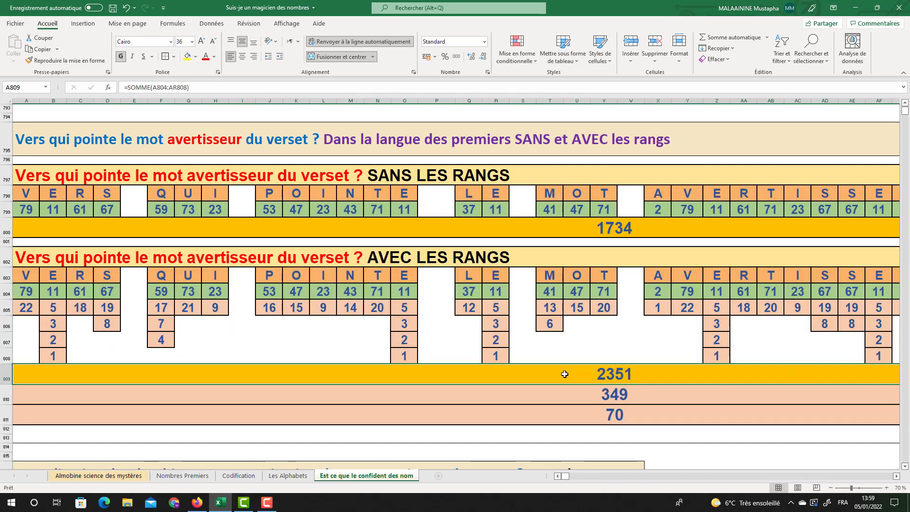
pyautogui.click(601, 399)
pyautogui.click(602, 413)
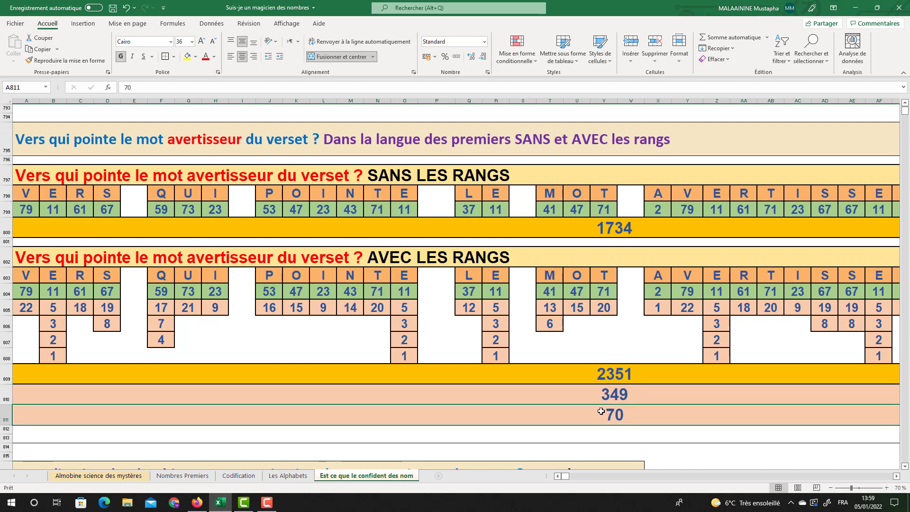
# - Examine the Sans and Avec les rangs totals, the blank cells L822:L823 and the two totals repeated in row 826
pyautogui.scroll(-4, 548, 352)
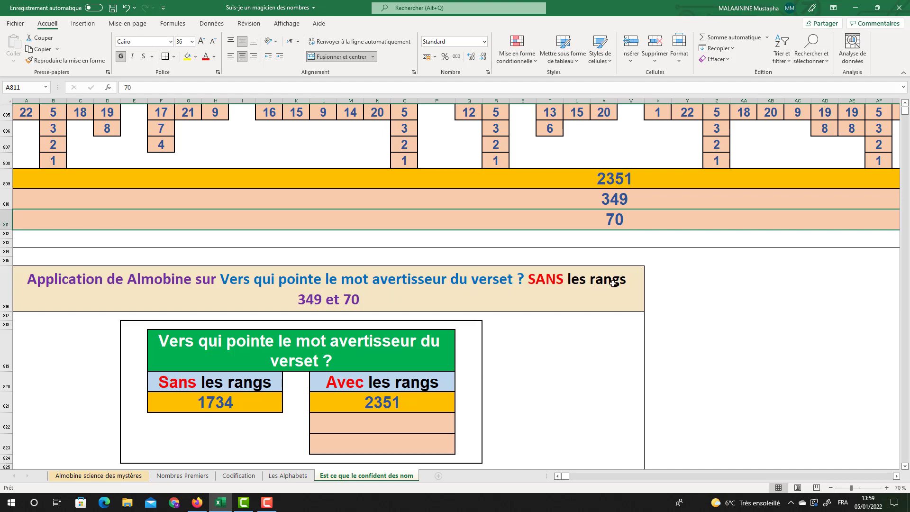
pyautogui.scroll(-2, 374, 307)
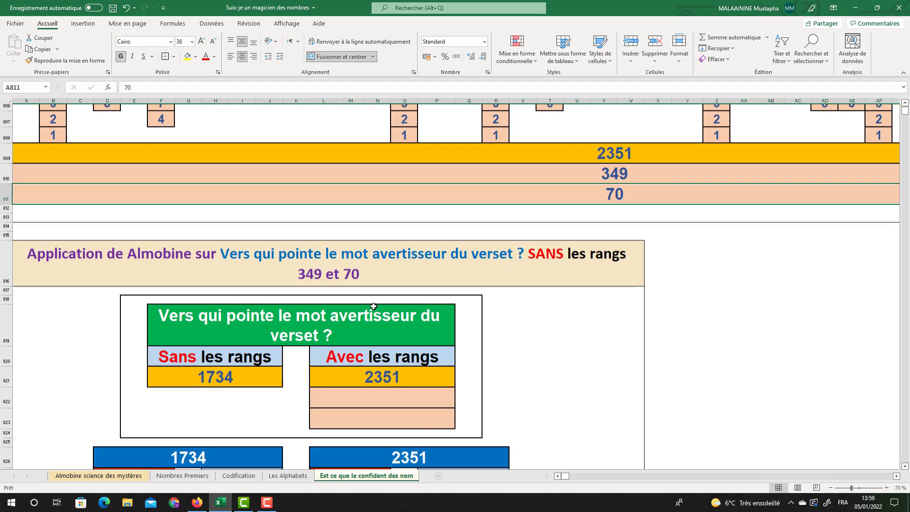
pyautogui.moveTo(372, 318); pyautogui.dragTo(372, 333)
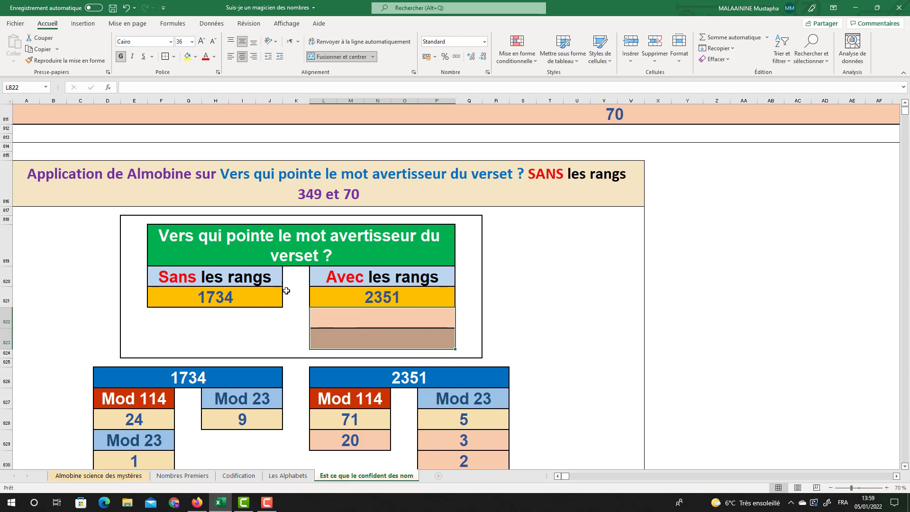
pyautogui.scroll(-1, 286, 291)
pyautogui.click(195, 333)
pyautogui.click(397, 341)
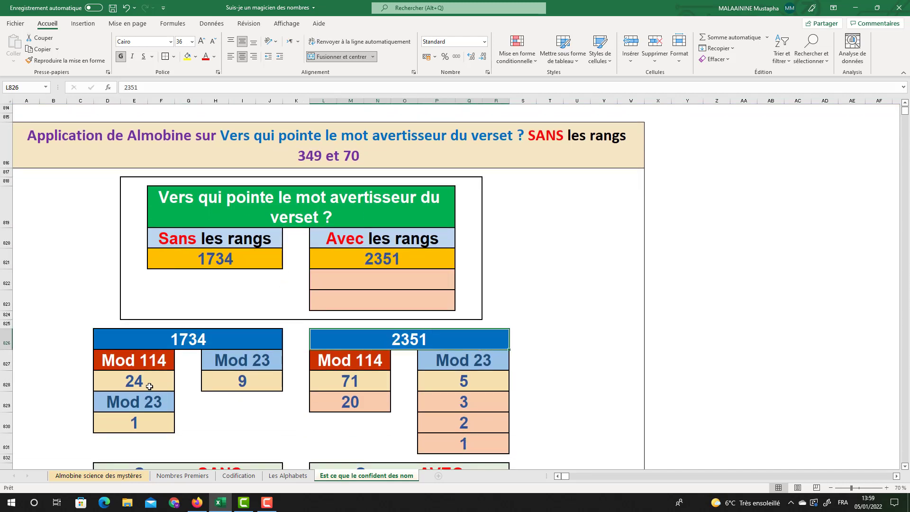
# - Check the Mod 114 and Mod 23 results in row 828, the Mod 23 result in D830 and the value in L829
pyautogui.moveTo(150, 387); pyautogui.dragTo(476, 380)
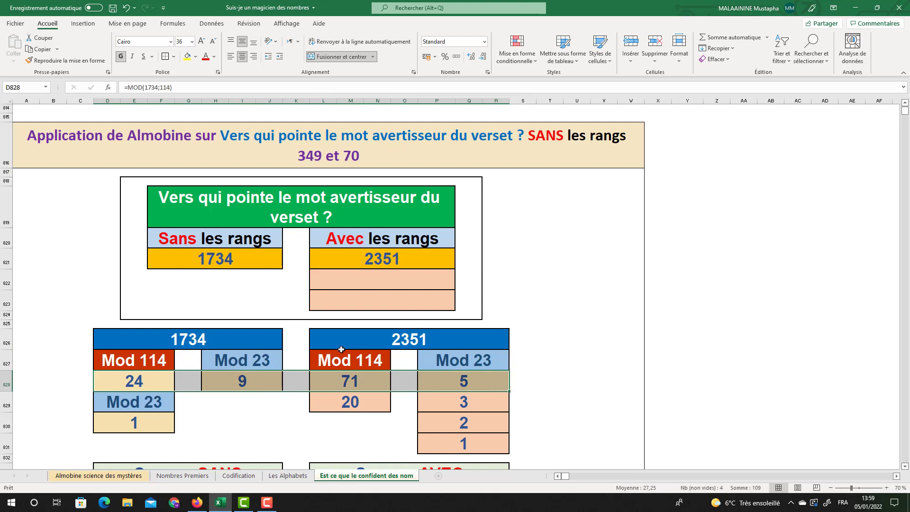
pyautogui.scroll(-1, 323, 346)
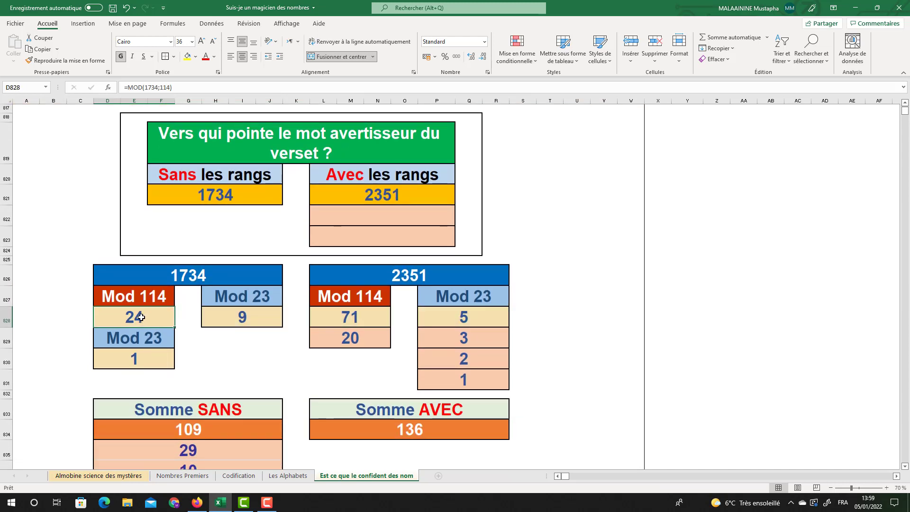
pyautogui.click(128, 365)
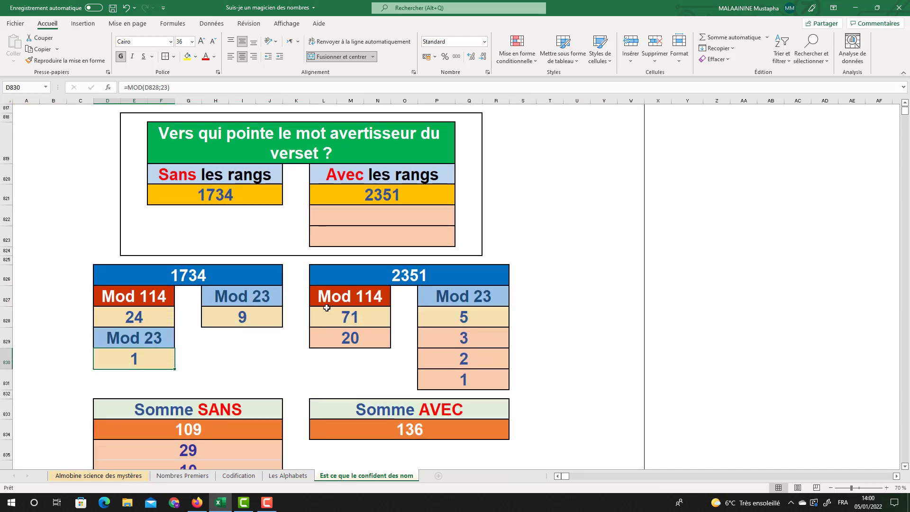
pyautogui.click(348, 336)
pyautogui.scroll(-1, 348, 332)
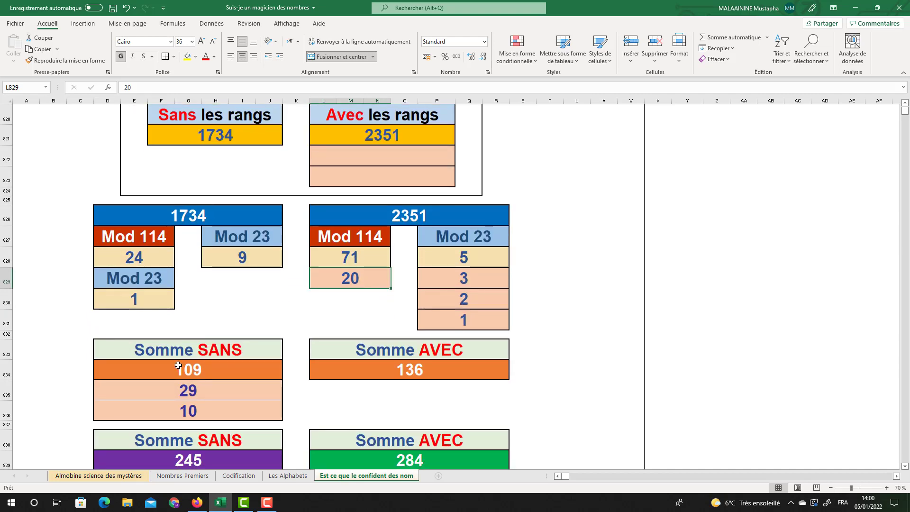
# - Trace the ranges summed by the Somme SANS formula in D834 and the Somme AVEC formula in L834, leaving both as they are
pyautogui.doubleClick(180, 370)
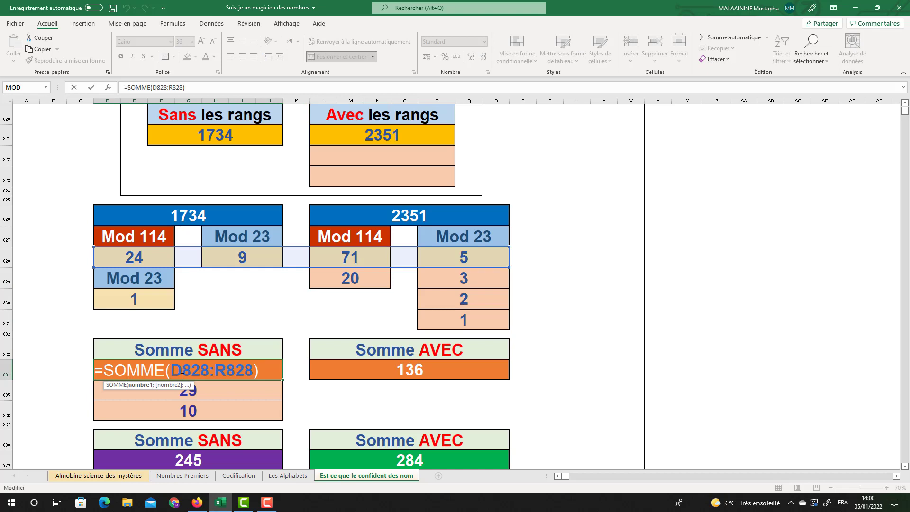
pyautogui.press('Escape')
pyautogui.doubleClick(429, 373)
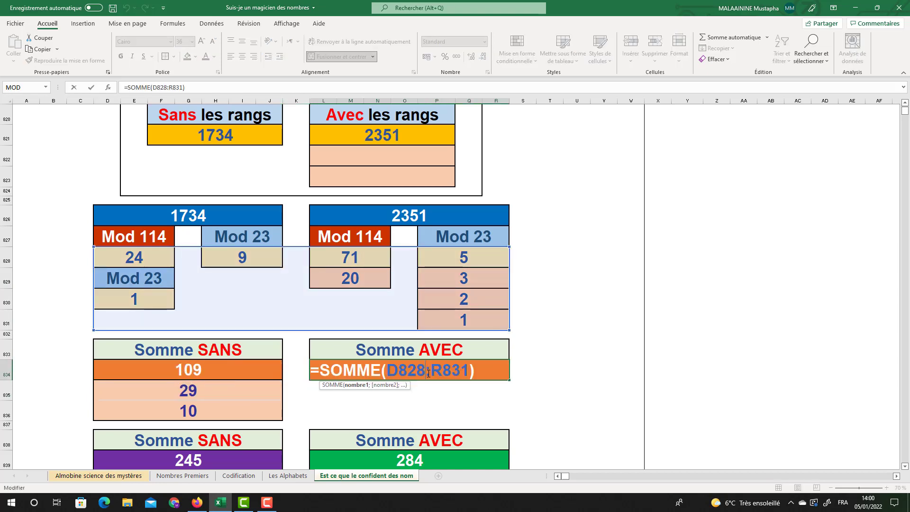
pyautogui.press('Return')
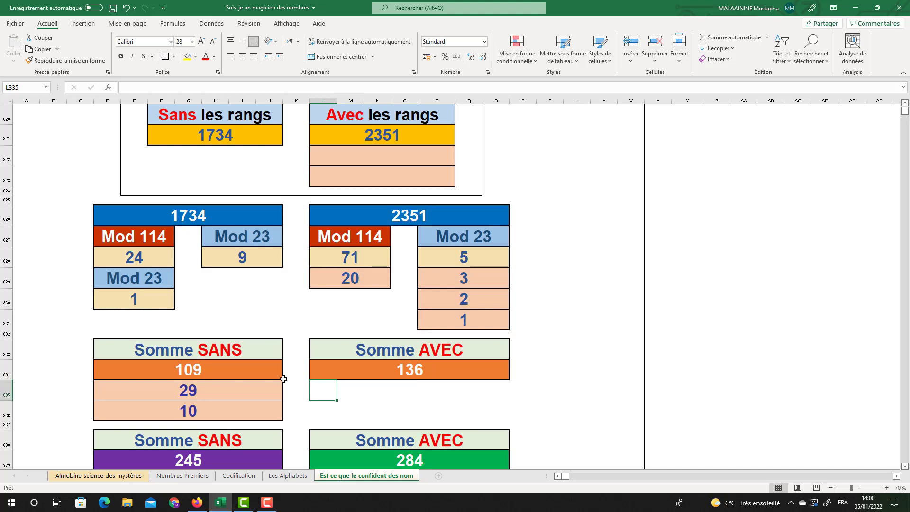
pyautogui.doubleClick(197, 372)
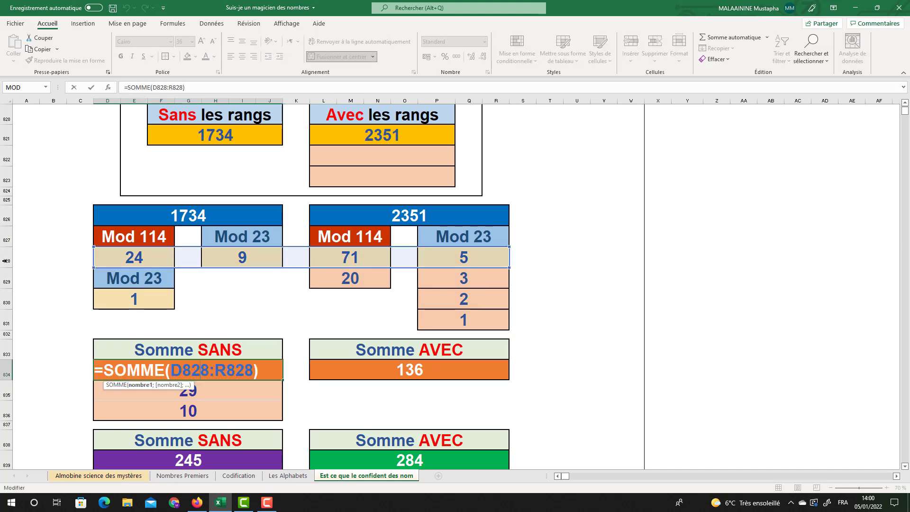
pyautogui.press('Return')
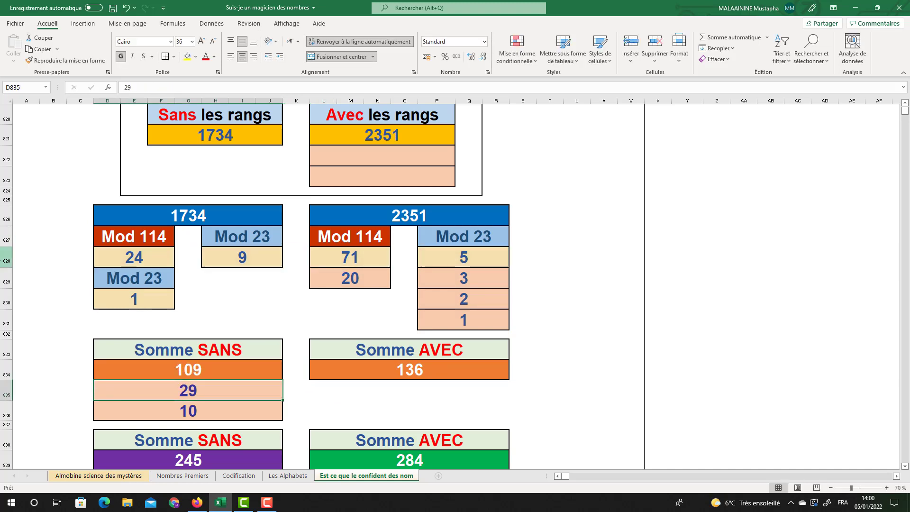
pyautogui.doubleClick(382, 372)
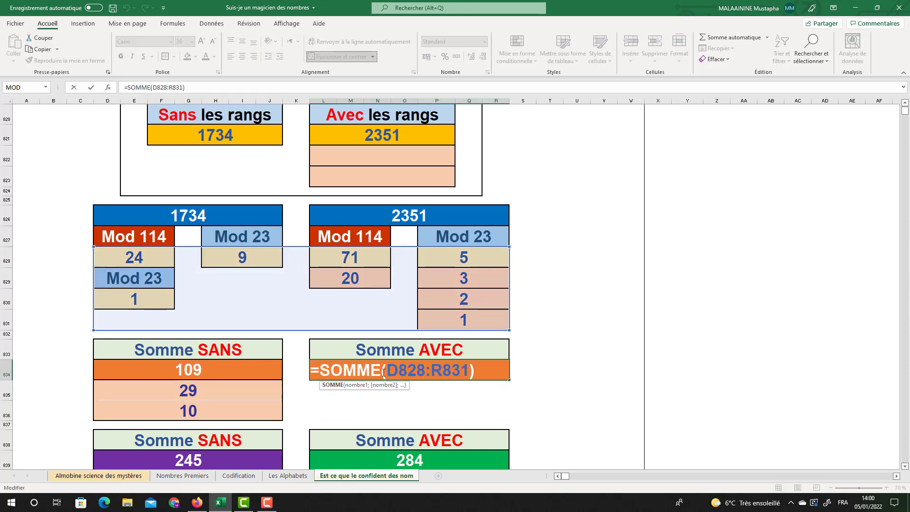
pyautogui.press('Return')
# - Check the Somme SANS result in D834 and the two values beneath it in D835 and D836
pyautogui.click(199, 376)
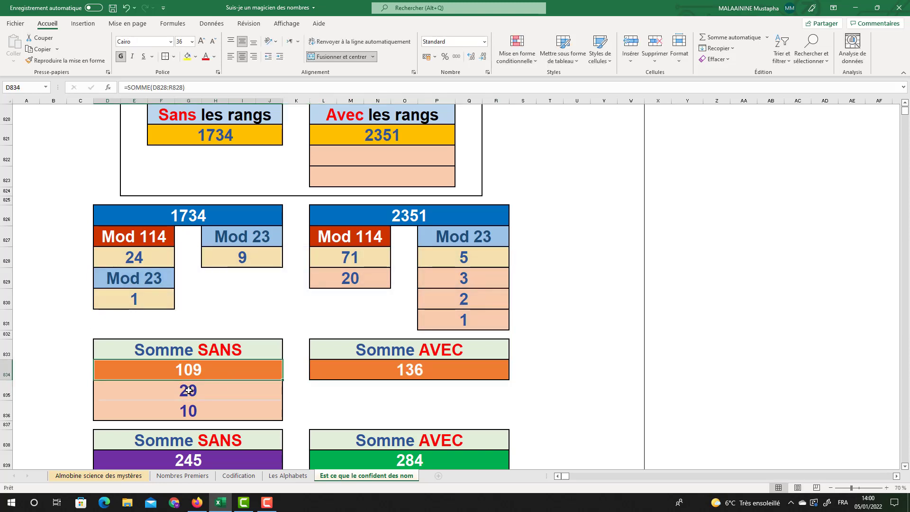
pyautogui.click(189, 391)
pyautogui.click(191, 404)
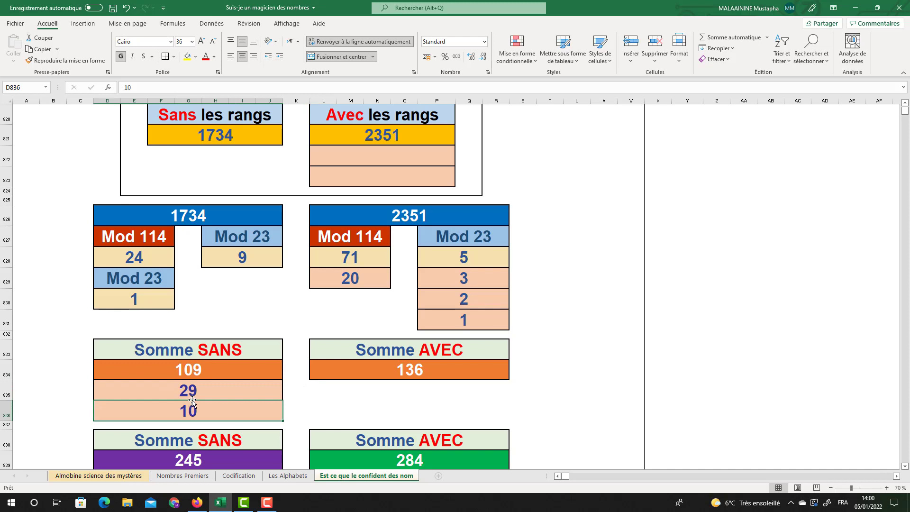
# - Inspect the second Somme SANS and Somme AVEC formulas in D839 and L839, leaving both as they are
pyautogui.scroll(-1, 192, 402)
pyautogui.click(192, 400)
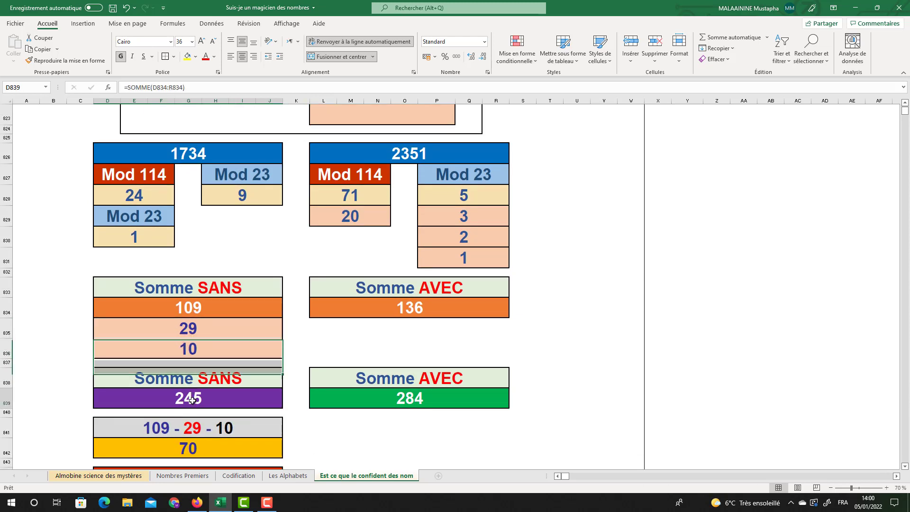
pyautogui.doubleClick(192, 401)
pyautogui.press('Return')
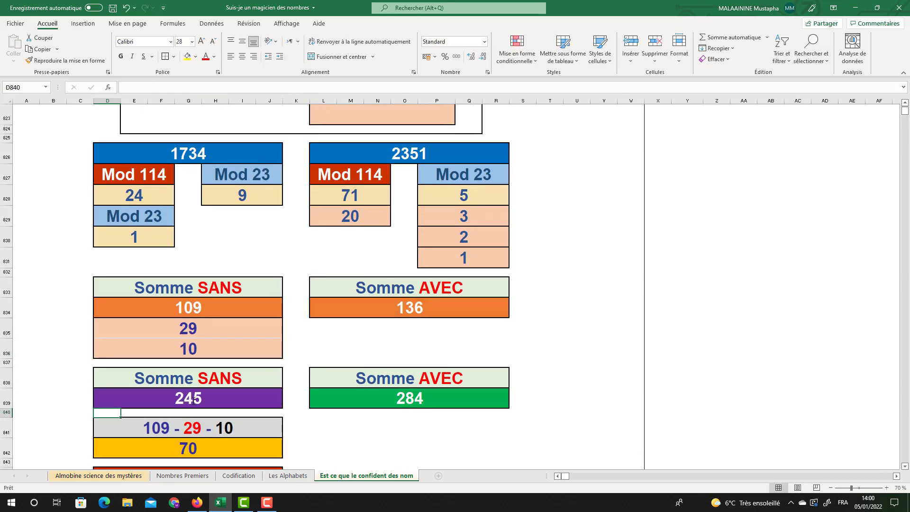
pyautogui.doubleClick(409, 400)
pyautogui.press('Escape')
pyautogui.click(214, 402)
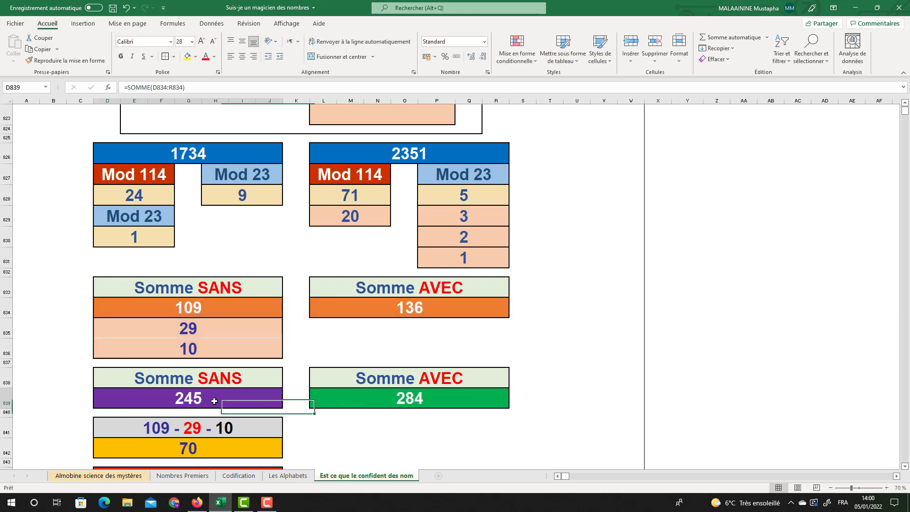
pyautogui.click(386, 392)
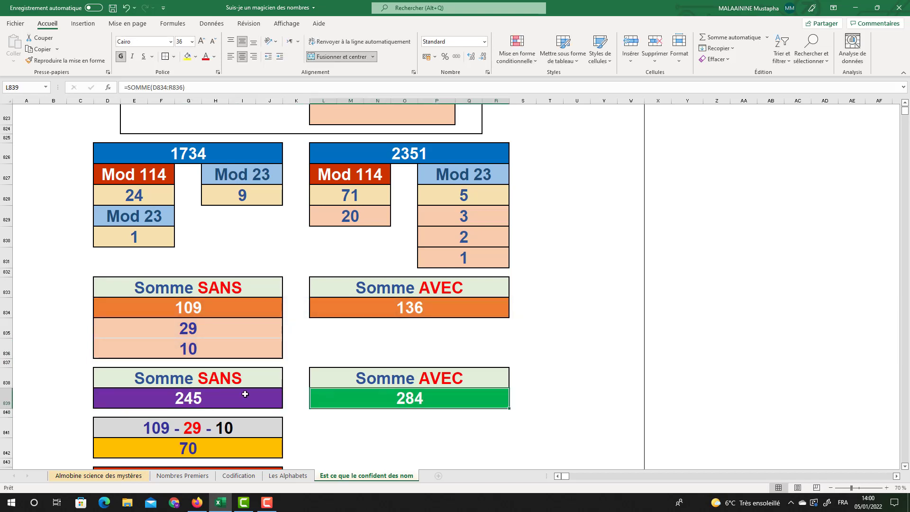
# - Compare the two sums in row 839 with the D834 result and the values in D835 and D836
pyautogui.moveTo(246, 394); pyautogui.dragTo(422, 399)
pyautogui.moveTo(219, 335); pyautogui.dragTo(219, 351)
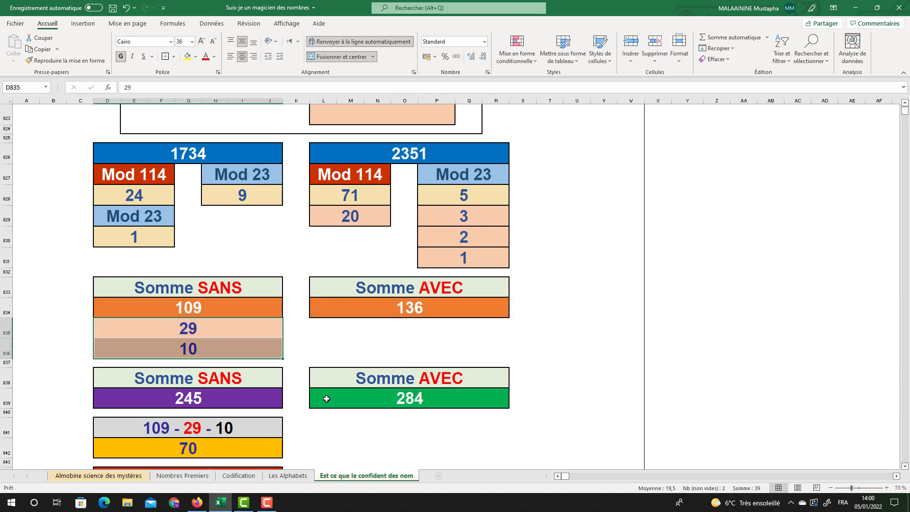
pyautogui.moveTo(221, 401); pyautogui.dragTo(398, 399)
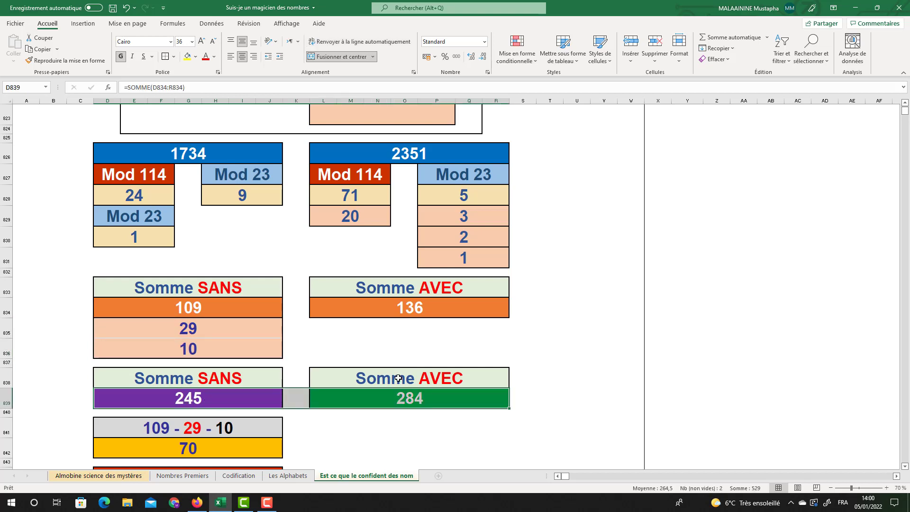
pyautogui.click(195, 310)
pyautogui.click(184, 345)
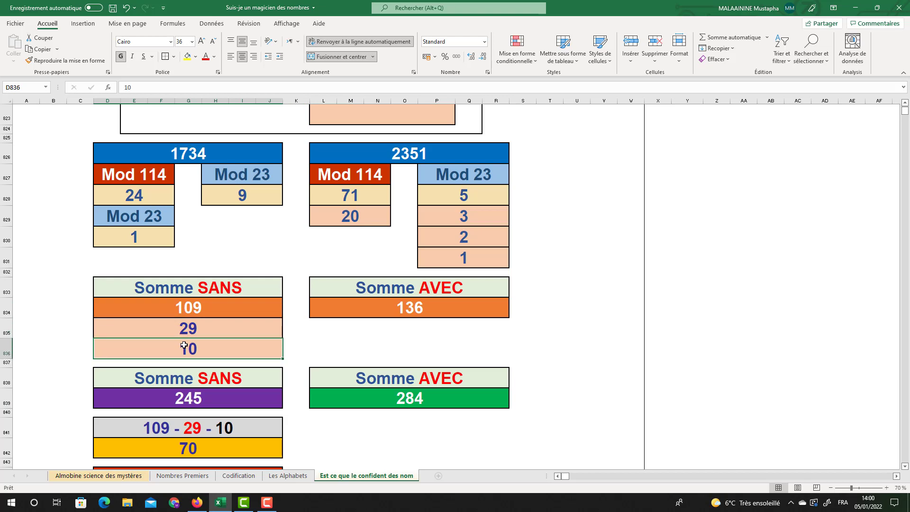
# - Check the 109 - 29 - 10, 114 - 70 and 284 + 44 calculations in D842, D845 and D848 and their source cells
pyautogui.scroll(-1, 186, 410)
pyautogui.click(186, 410)
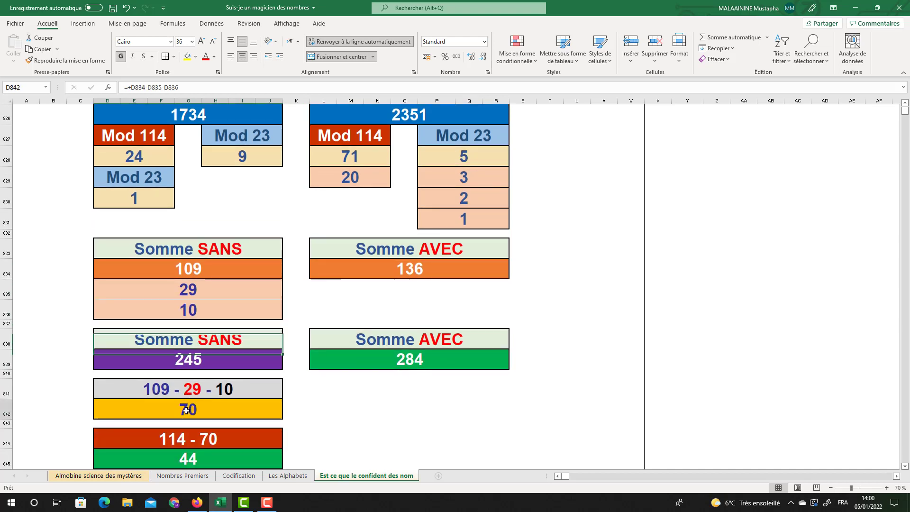
pyautogui.scroll(-1, 245, 388)
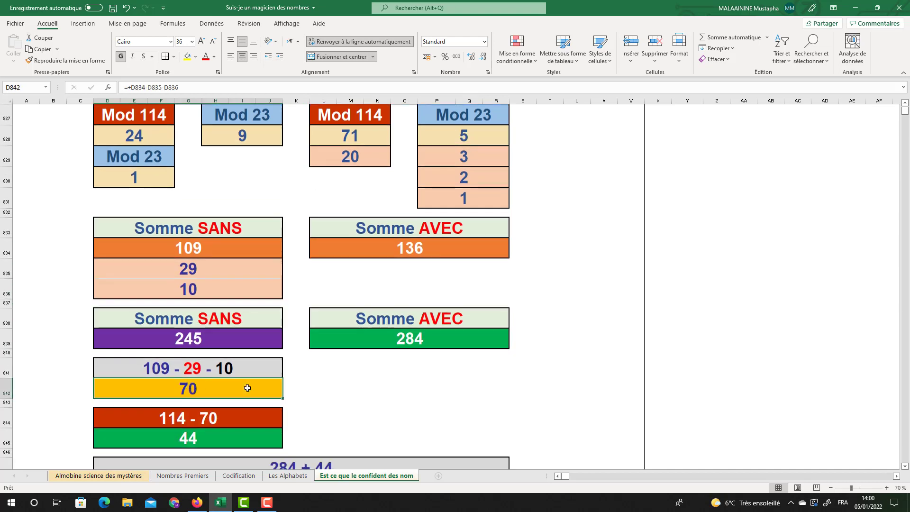
pyautogui.click(189, 398)
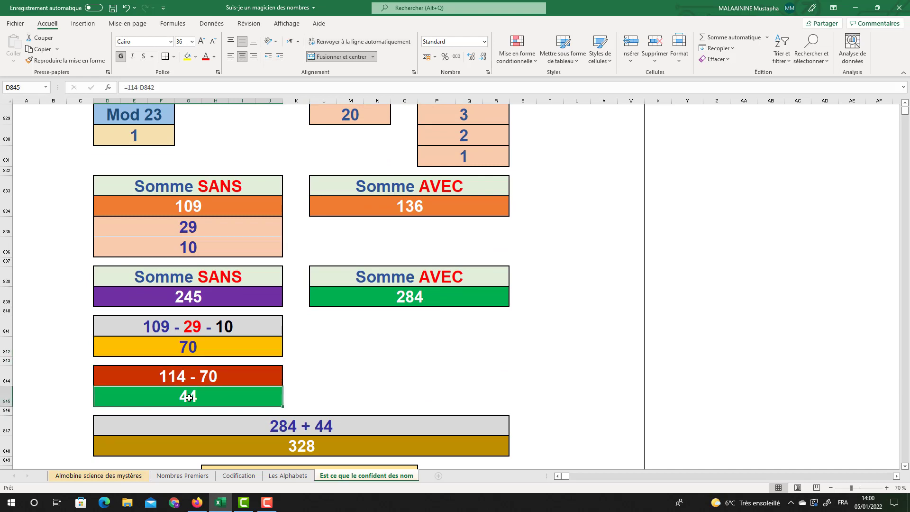
pyautogui.click(407, 299)
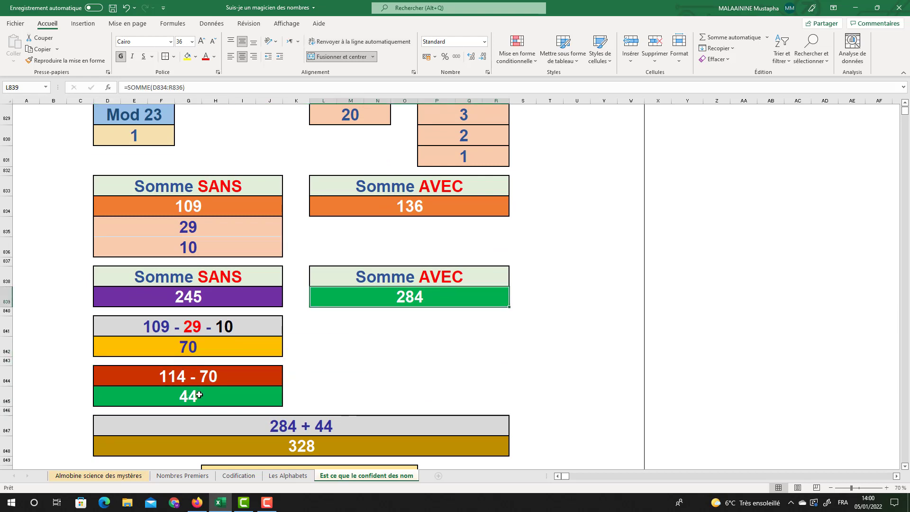
pyautogui.scroll(-1, 250, 368)
pyautogui.click(303, 387)
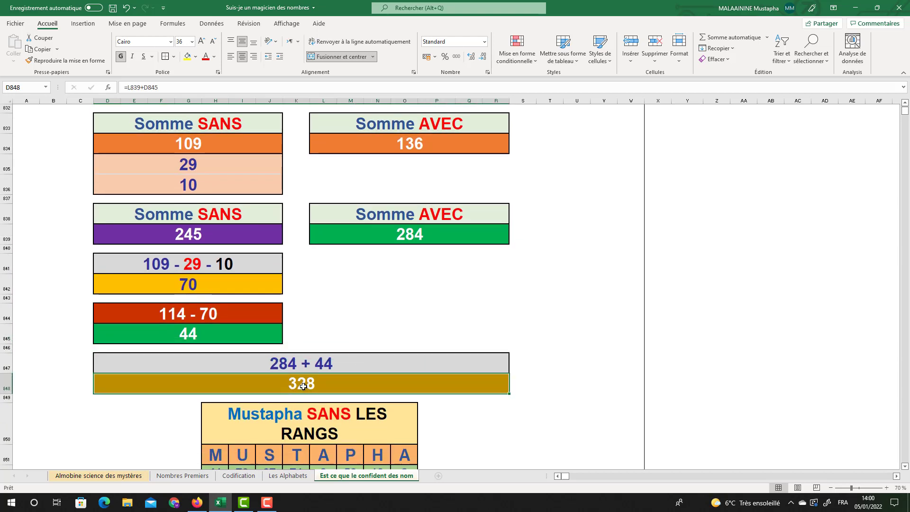
# - Inspect the SANS LES RANGS name table in rows 850 to 853 and its total formula in H853
pyautogui.scroll(-2, 319, 382)
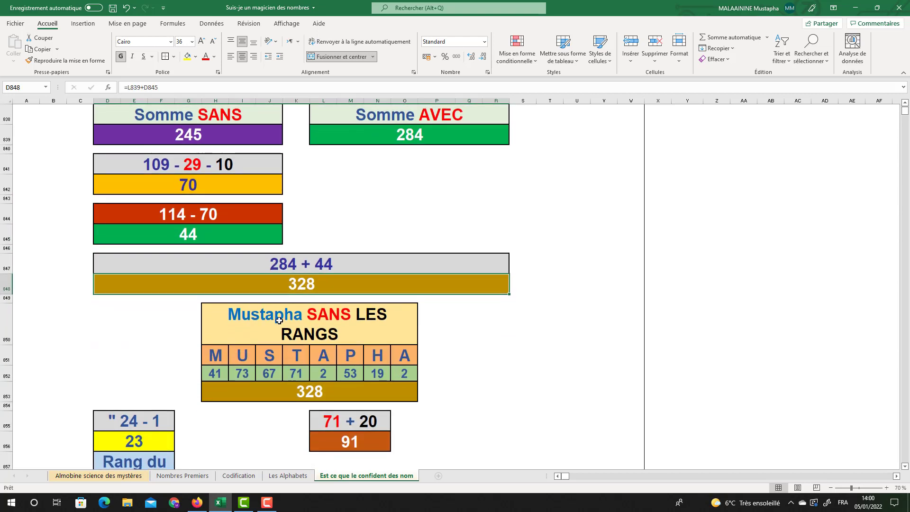
pyautogui.moveTo(364, 327); pyautogui.dragTo(323, 374)
pyautogui.click(313, 391)
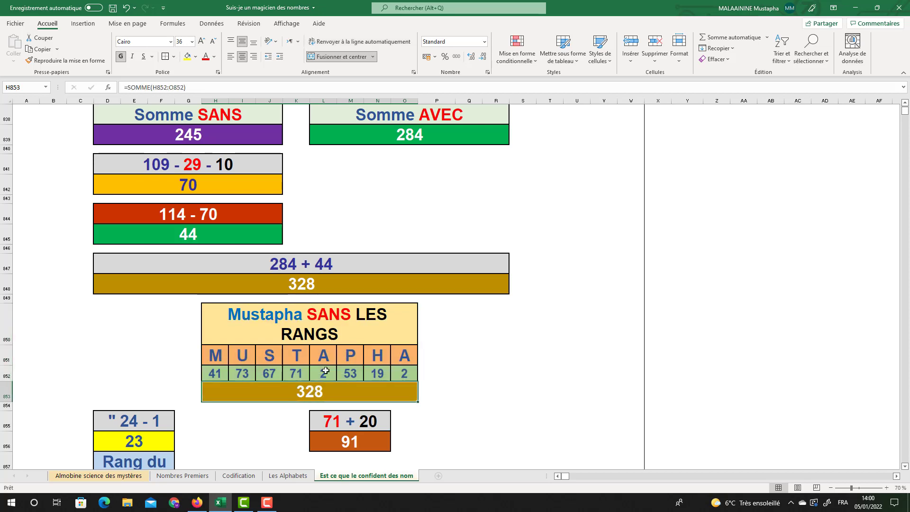
pyautogui.scroll(6, 348, 342)
pyautogui.scroll(-7, 265, 265)
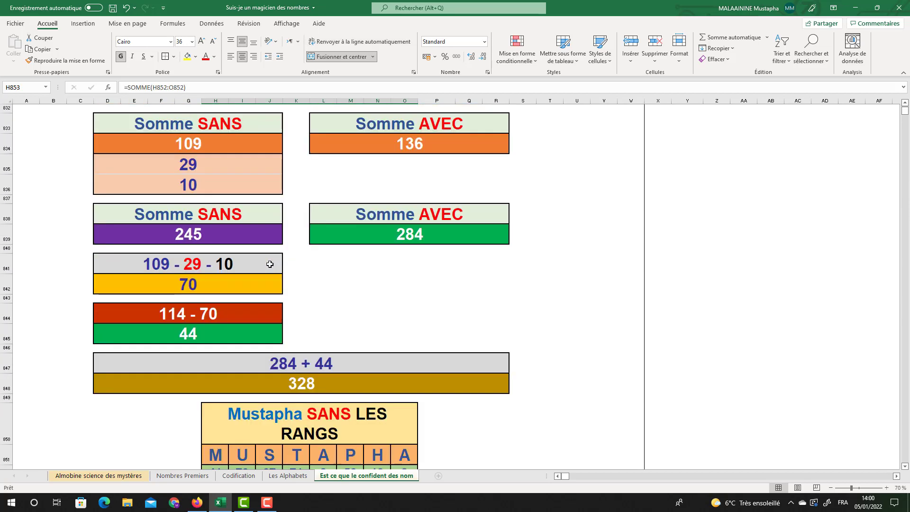
pyautogui.scroll(-1, 282, 291)
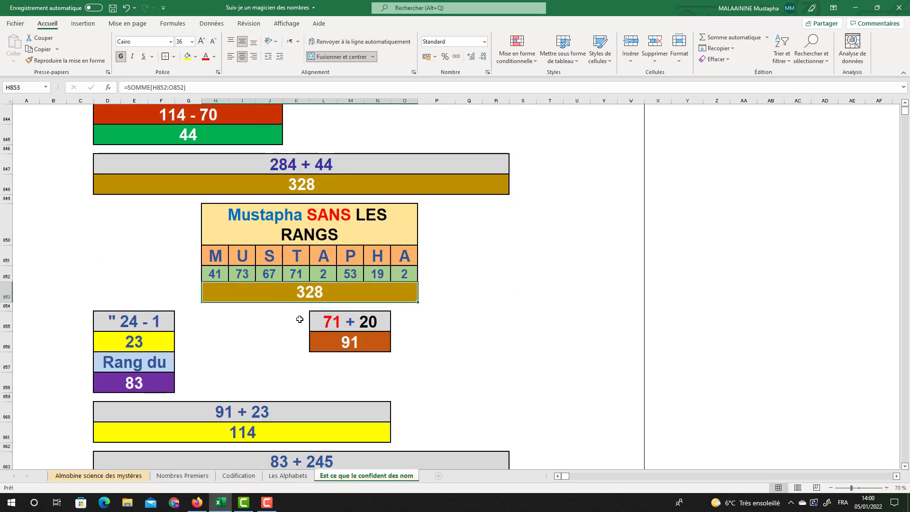
pyautogui.scroll(1, 336, 348)
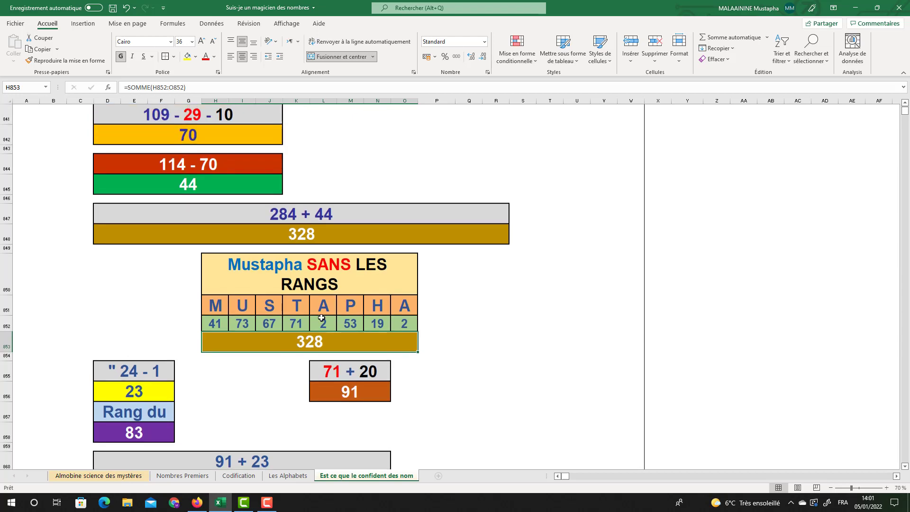
pyautogui.moveTo(308, 273); pyautogui.dragTo(302, 341)
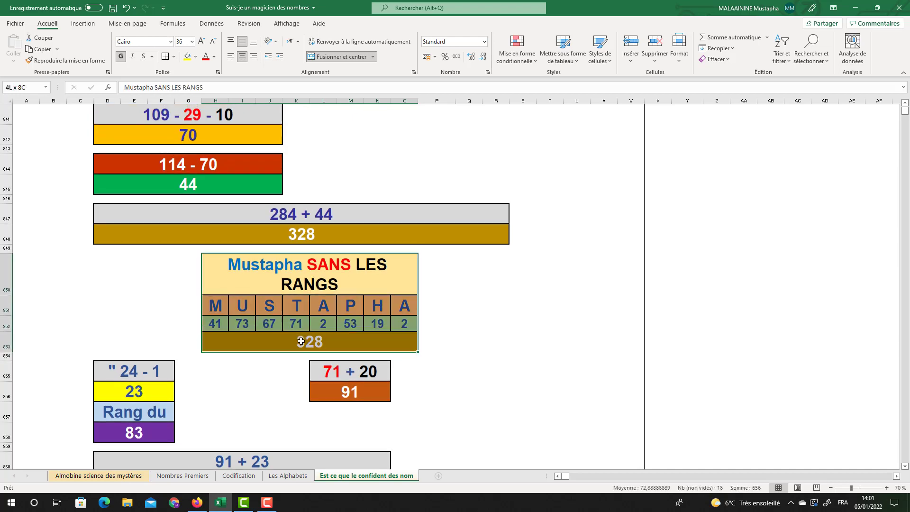
# - Compare the SANS LES RANGS table with the values in L839 and D845, and check the second Somme SANS in D839
pyautogui.scroll(2, 304, 309)
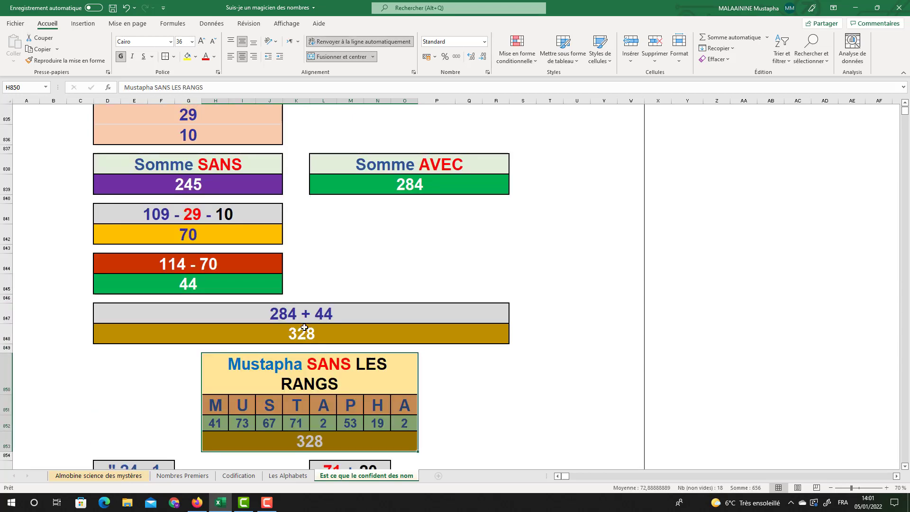
pyautogui.click(380, 190)
pyautogui.click(207, 284)
pyautogui.moveTo(313, 377); pyautogui.dragTo(299, 430)
pyautogui.click(189, 188)
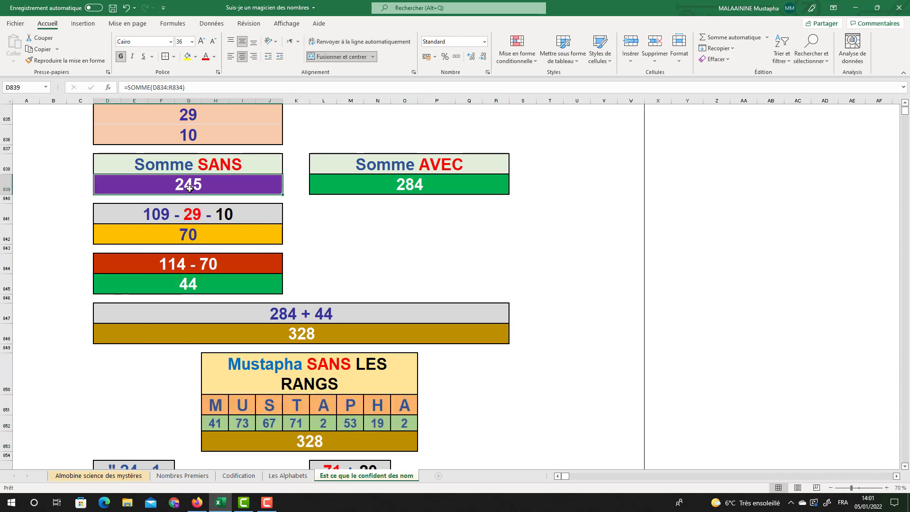
# - Check the 24 - 1 calculation in D856 and its Mod 23 source cell D830
pyautogui.scroll(3, 190, 188)
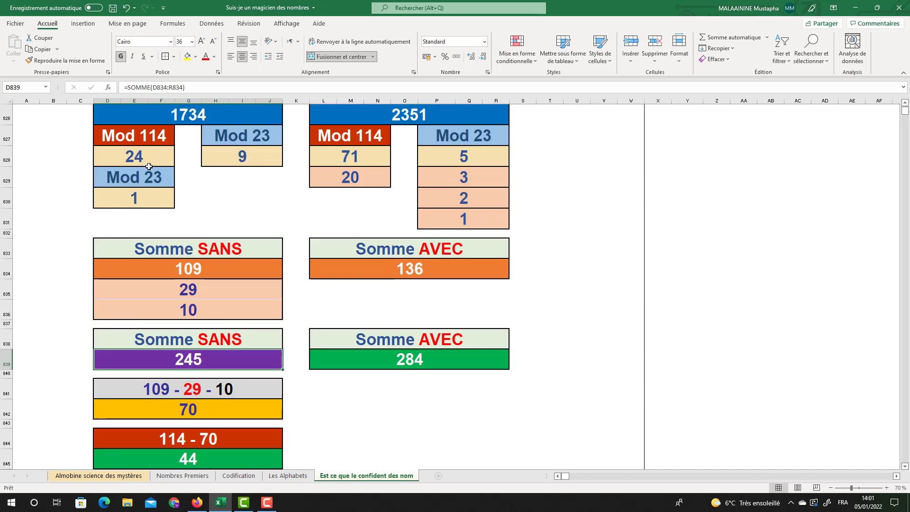
pyautogui.click(106, 198)
pyautogui.scroll(-4, 168, 251)
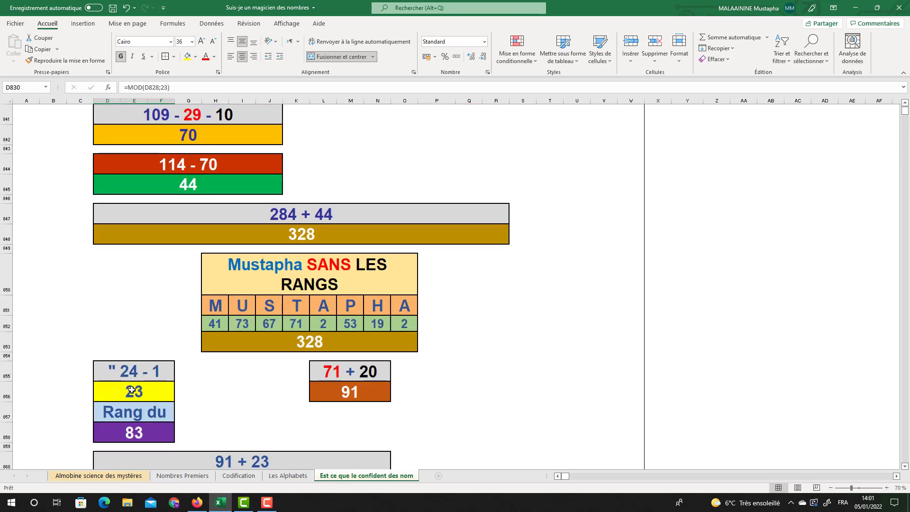
pyautogui.click(132, 390)
# - Check the 71 + 20 calculation in L856 and its source cells L828 and L829
pyautogui.scroll(6, 302, 334)
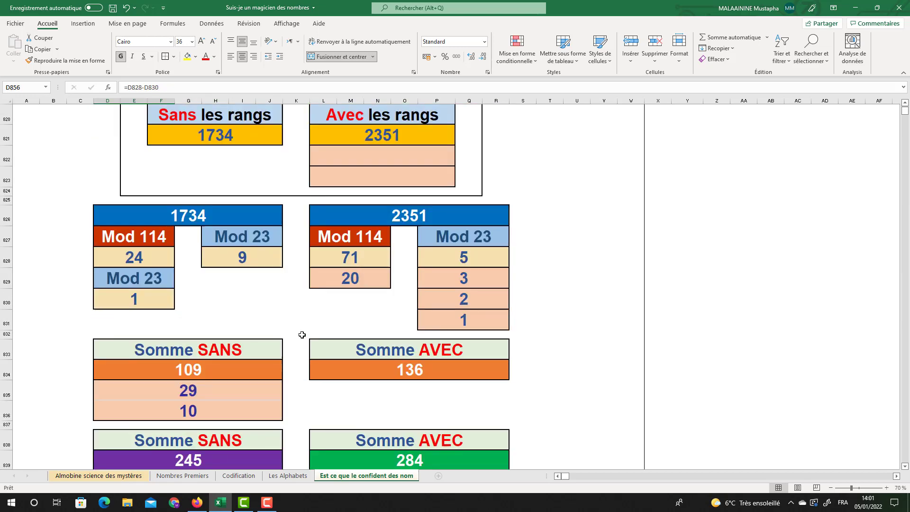
pyautogui.click(356, 259)
pyautogui.click(346, 288)
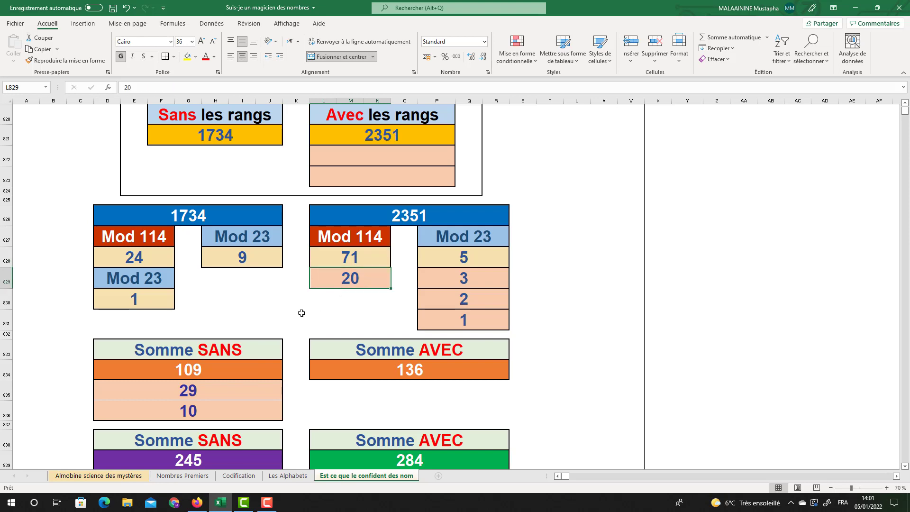
pyautogui.scroll(-6, 304, 312)
pyautogui.click(326, 344)
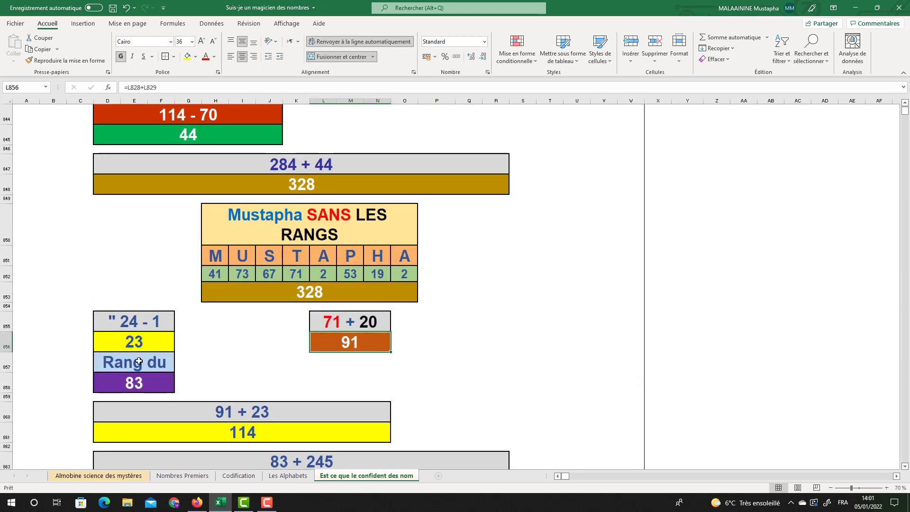
# - Check the Rang du value in D858 and the 91 + 23 calculation in D861 with its source cells
pyautogui.click(138, 386)
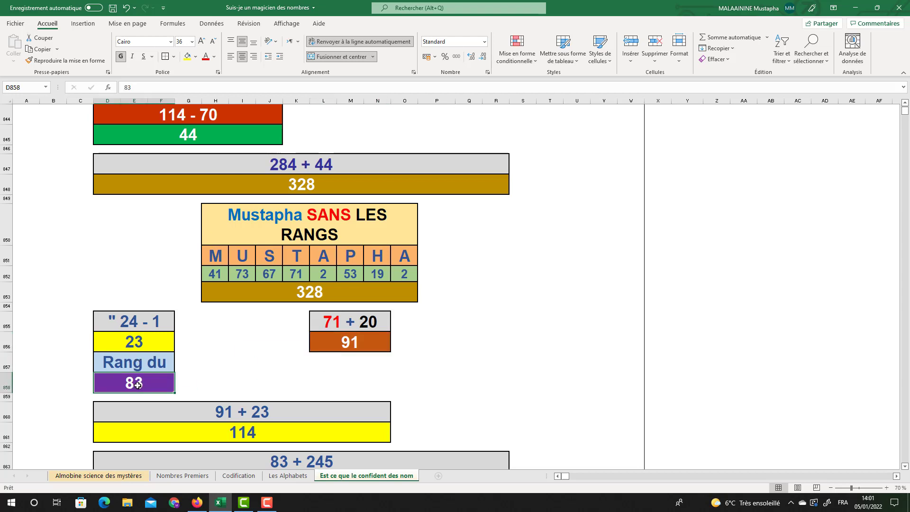
pyautogui.click(361, 345)
pyautogui.click(134, 345)
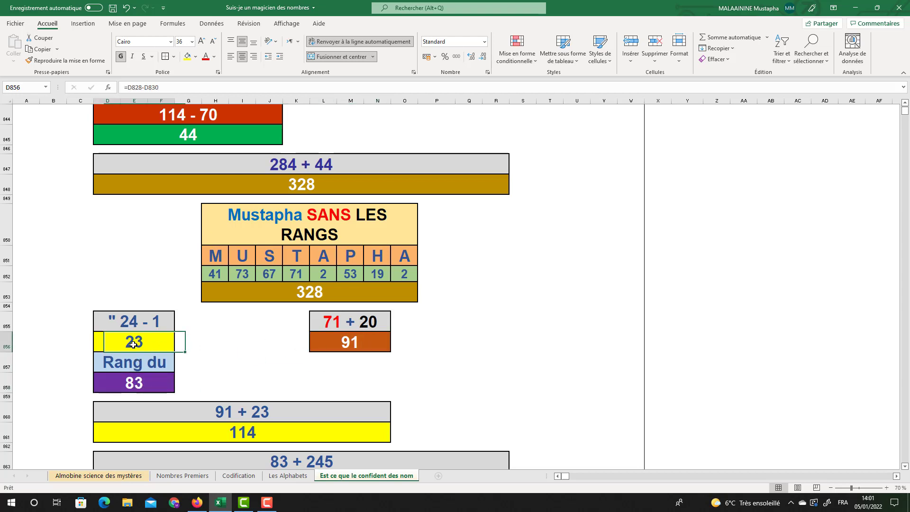
pyautogui.click(228, 431)
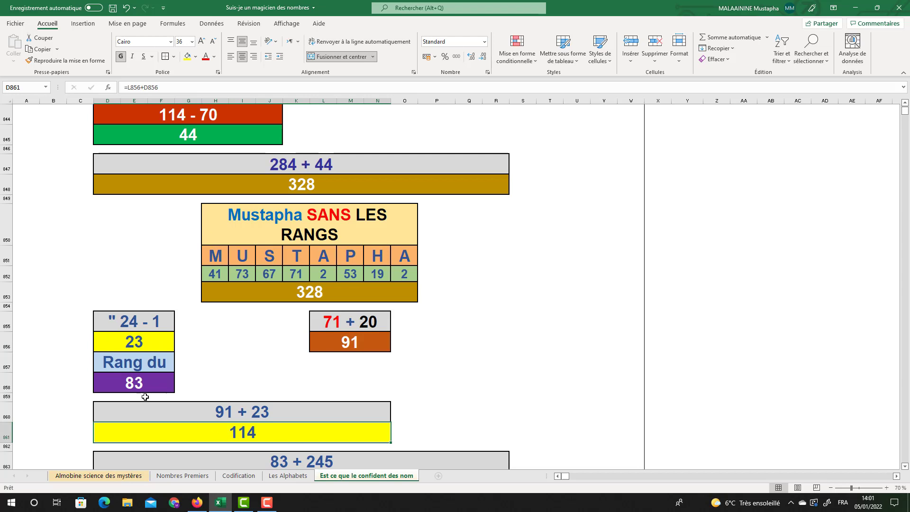
# - Check the 83 + 245 calculation in D864, its sources D858 and D839, and the SANS LES RANGS table below
pyautogui.click(137, 382)
pyautogui.scroll(4, 157, 349)
pyautogui.click(183, 236)
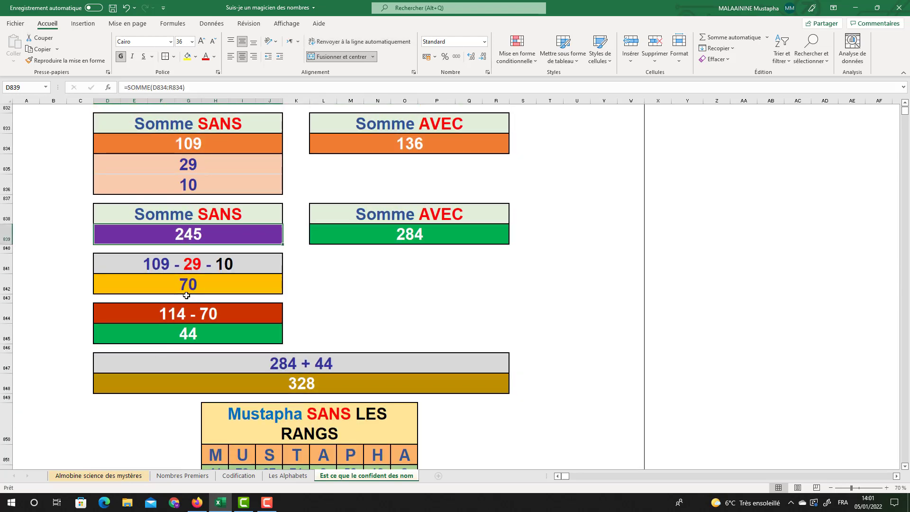
pyautogui.scroll(-6, 187, 298)
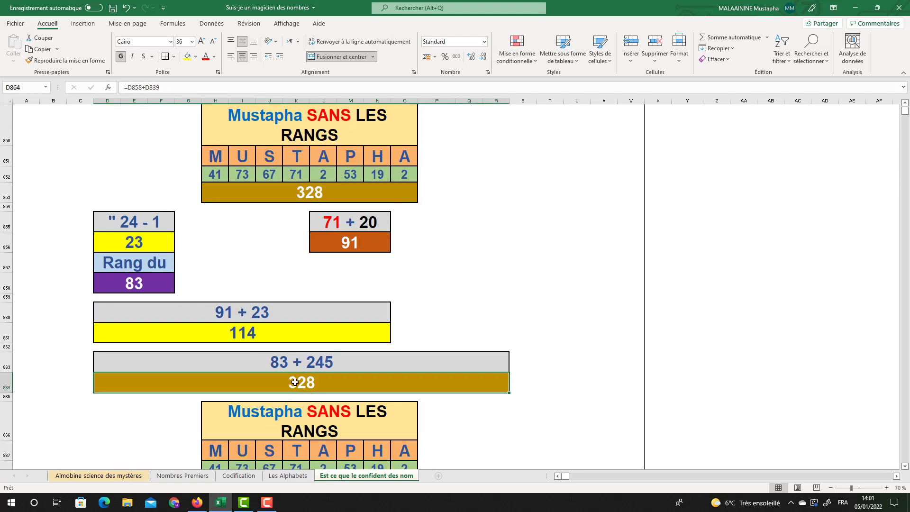
pyautogui.scroll(-2, 292, 382)
pyautogui.moveTo(278, 302); pyautogui.dragTo(276, 357)
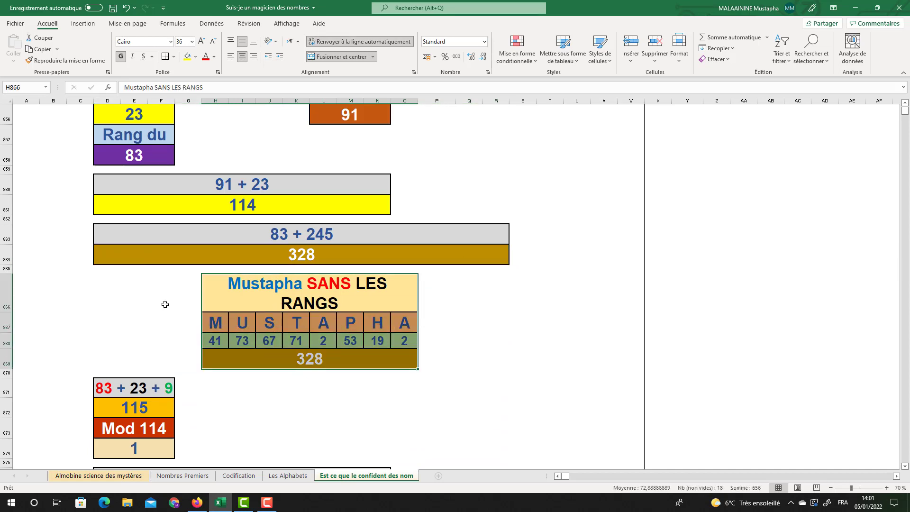
# - Check the 83 + 23 + 9 calculation in D872, its sources D858 and D856, and the Mod 114 result in D874
pyautogui.click(134, 161)
pyautogui.scroll(1, 134, 164)
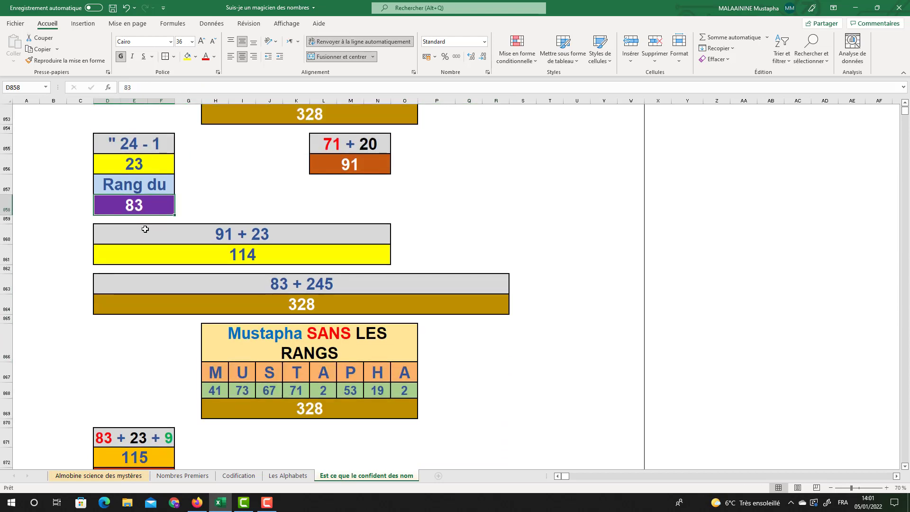
pyautogui.click(134, 172)
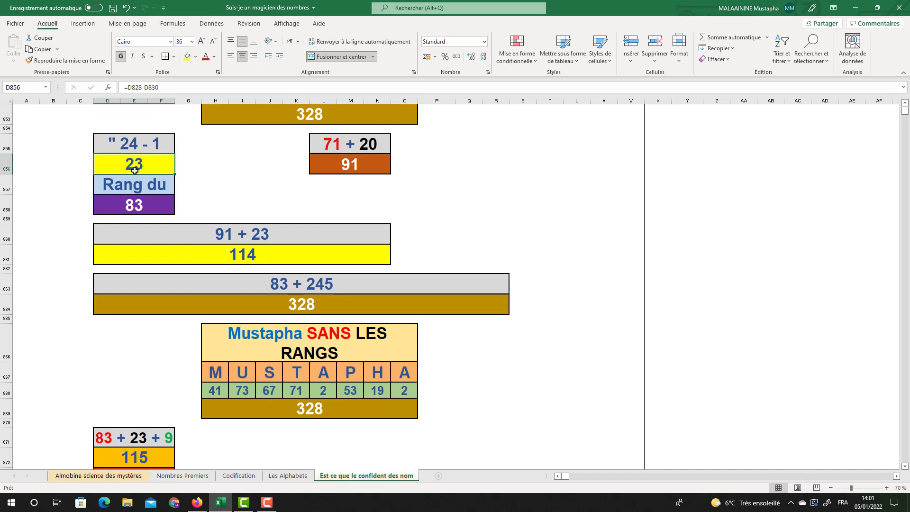
pyautogui.scroll(-1, 145, 107)
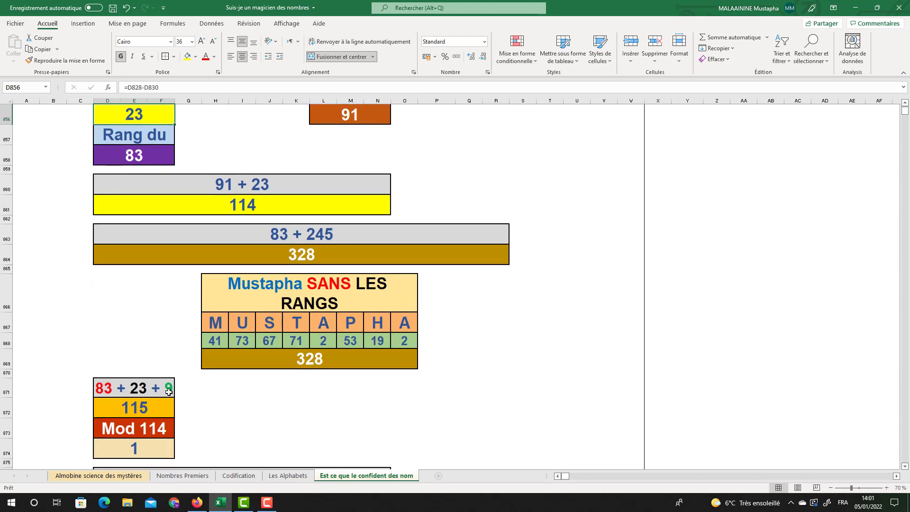
pyautogui.click(143, 406)
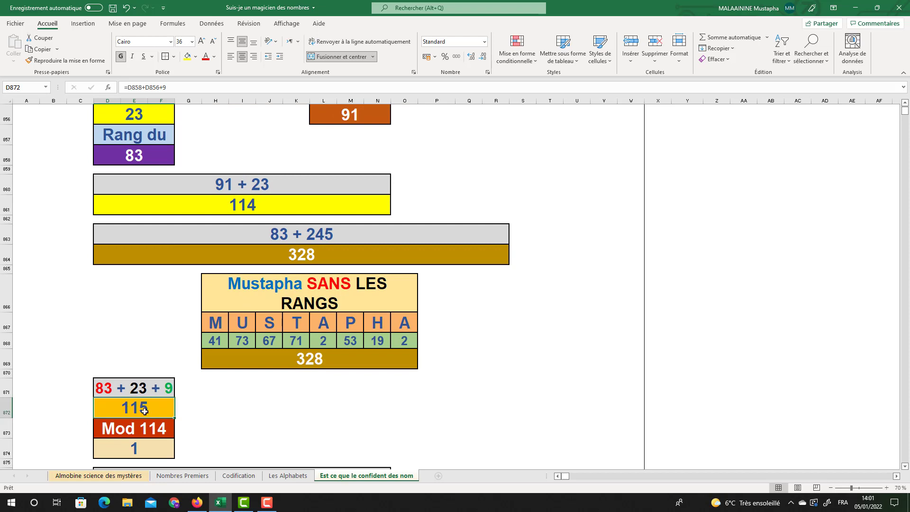
pyautogui.scroll(-1, 164, 408)
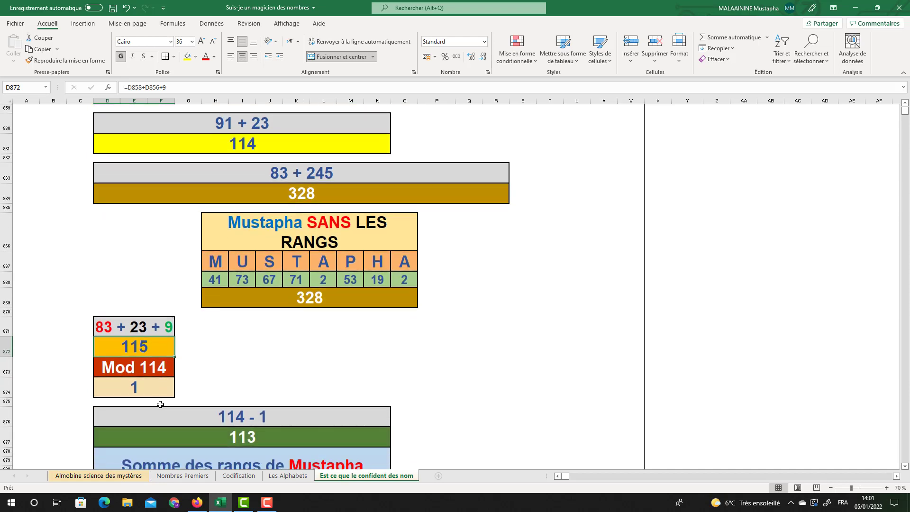
pyautogui.click(136, 390)
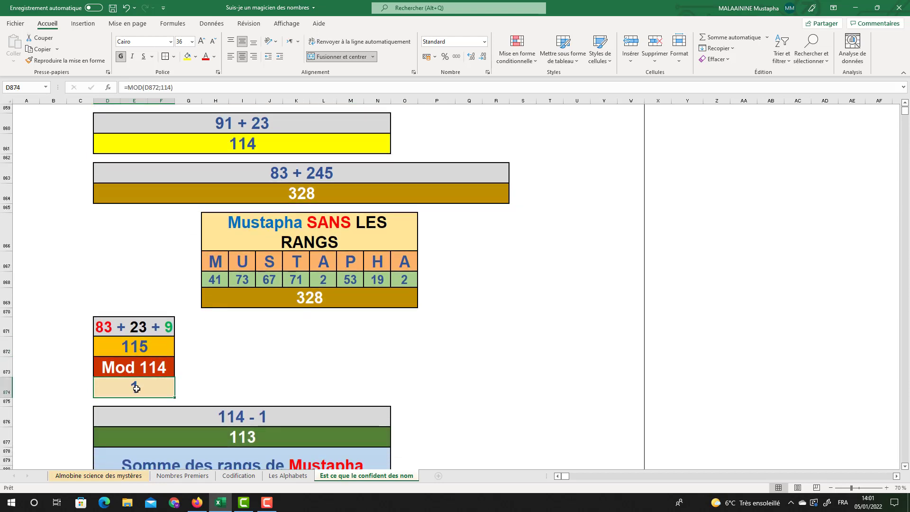
# - Check the 114 - 1 calculation in D877 and the Somme des rangs value in D882
pyautogui.click(253, 149)
pyautogui.click(233, 436)
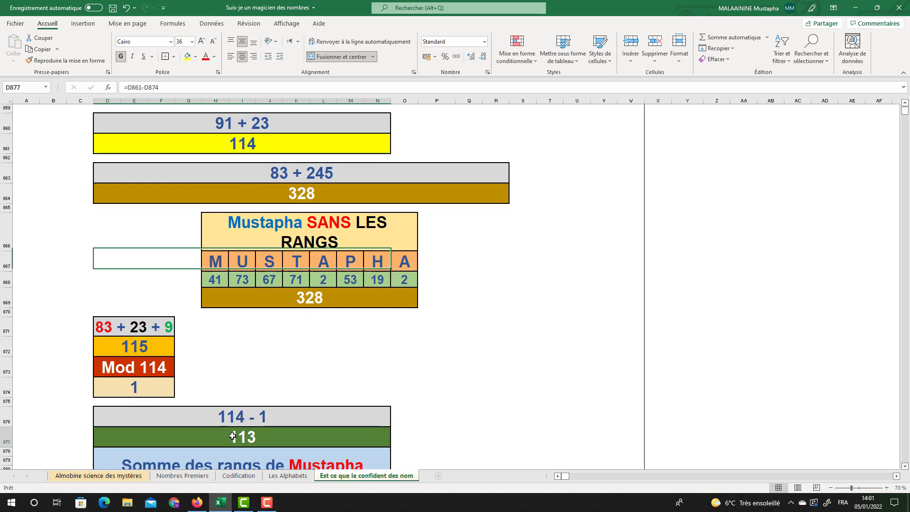
pyautogui.scroll(-1, 210, 428)
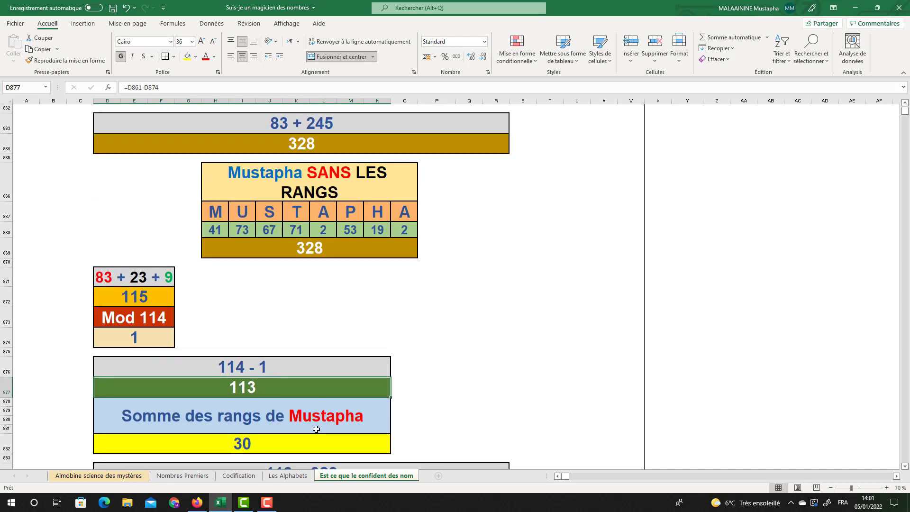
pyautogui.click(256, 443)
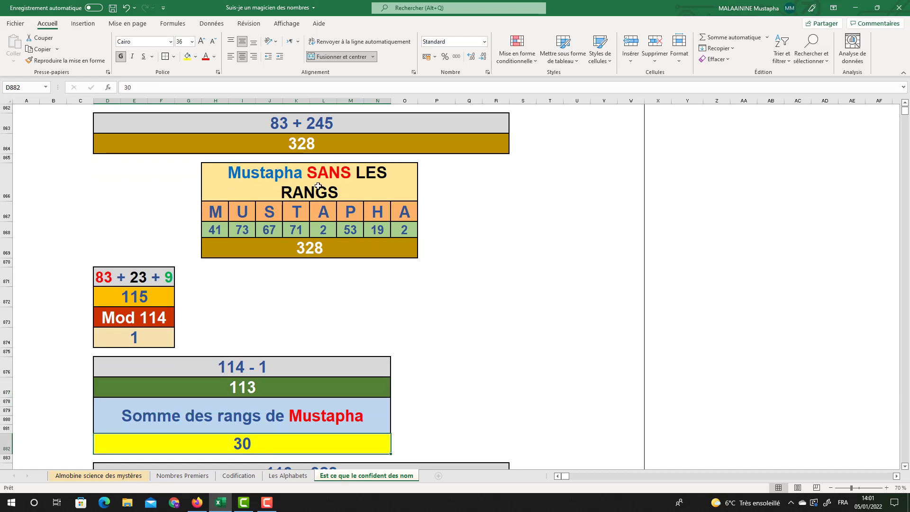
# - Check the 113 + 328 calculation in D885, its source cells, and the AVEC LES RANGS name table in rows 887 to 892
pyautogui.click(305, 147)
pyautogui.click(249, 387)
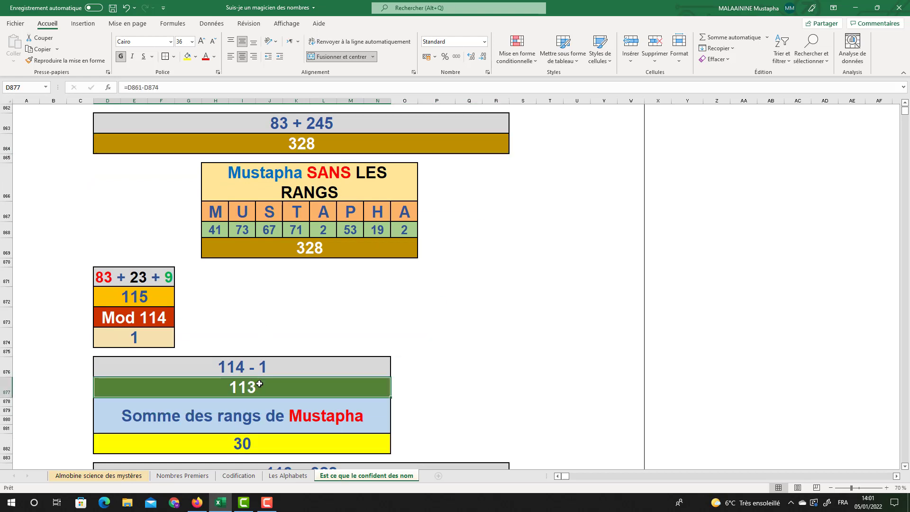
pyautogui.scroll(-2, 256, 386)
pyautogui.click(285, 378)
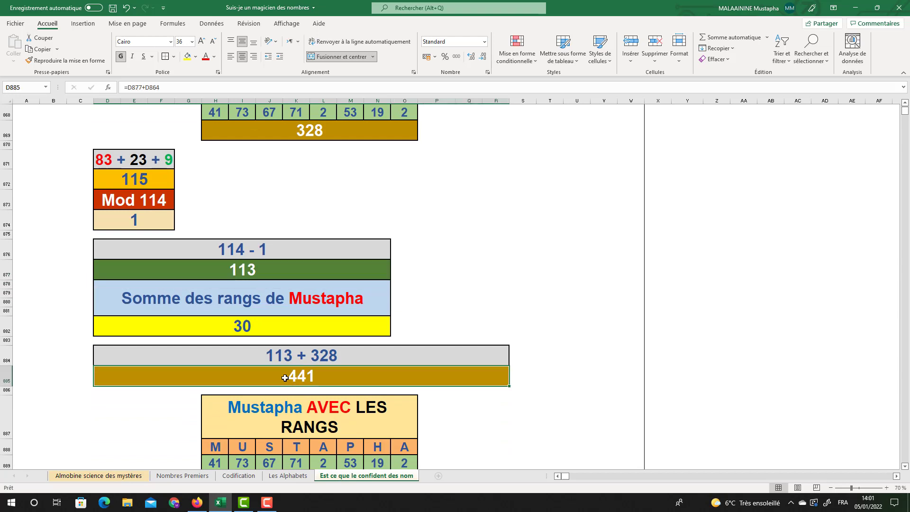
pyautogui.scroll(-2, 284, 378)
pyautogui.moveTo(280, 310); pyautogui.dragTo(278, 400)
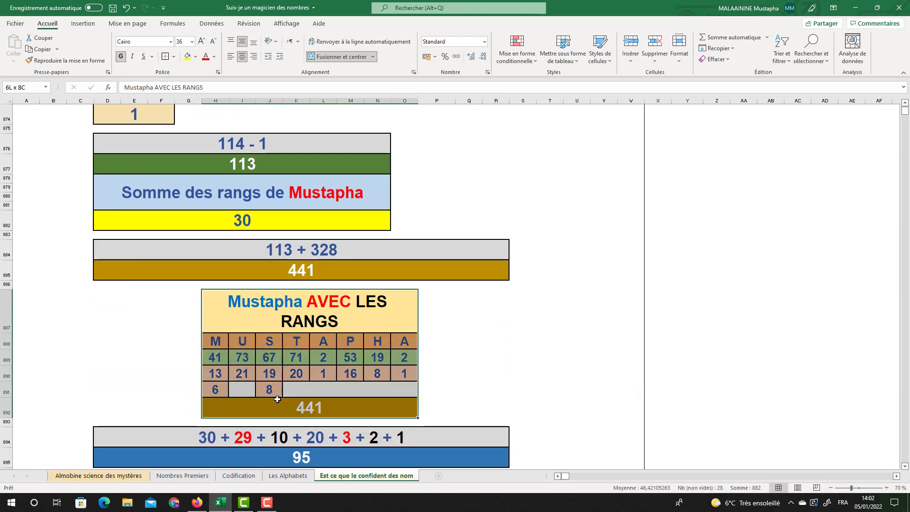
# - Check the 30 + 29 + 10 + 20 + 3 + 2 + 1 calculation in D895 and trace its referenced cells up to row 829
pyautogui.doubleClick(313, 456)
pyautogui.scroll(2, 311, 437)
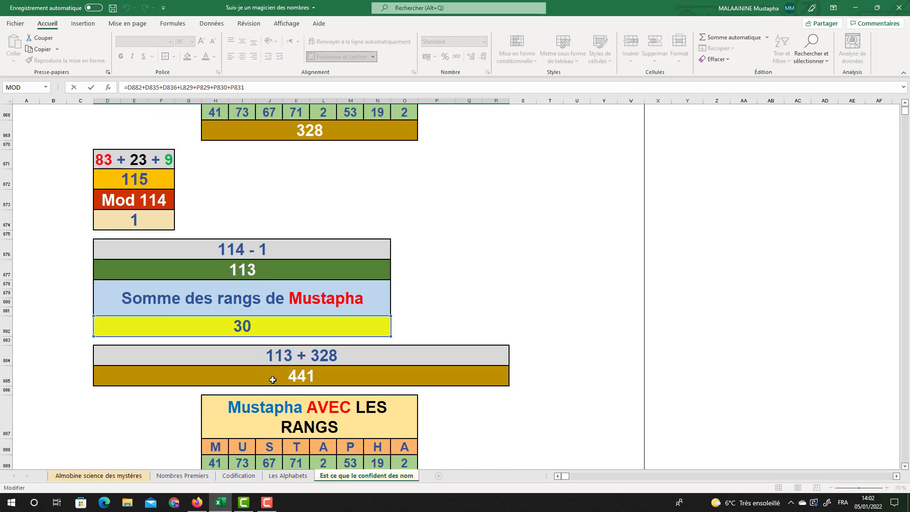
pyautogui.scroll(3, 273, 380)
pyautogui.scroll(8, 273, 380)
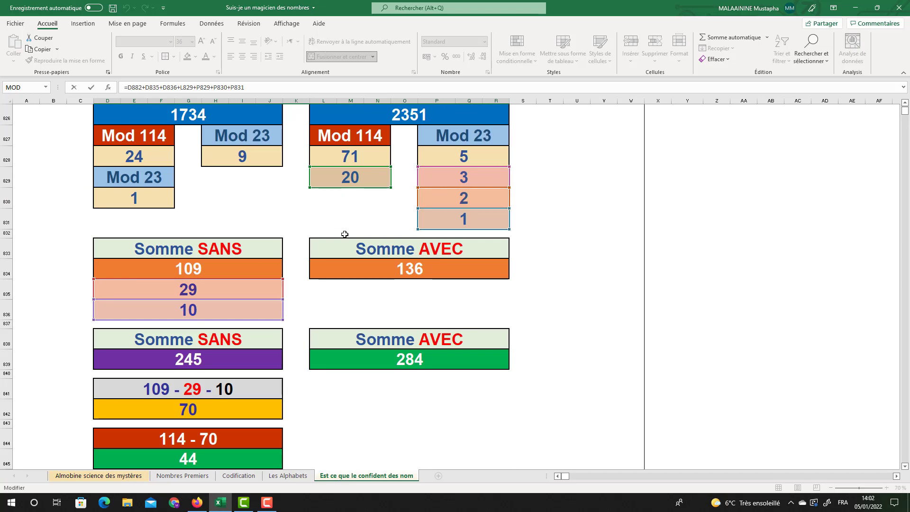
pyautogui.scroll(-13, 264, 337)
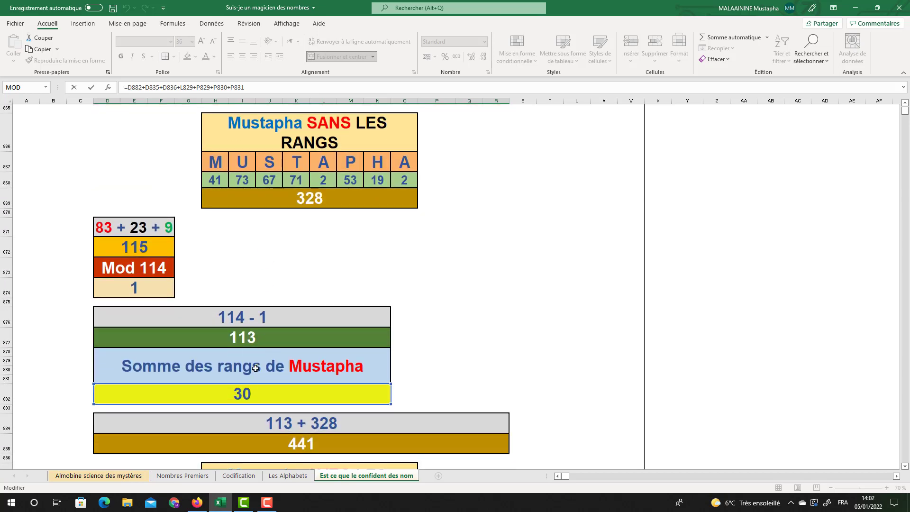
pyautogui.scroll(11, 293, 342)
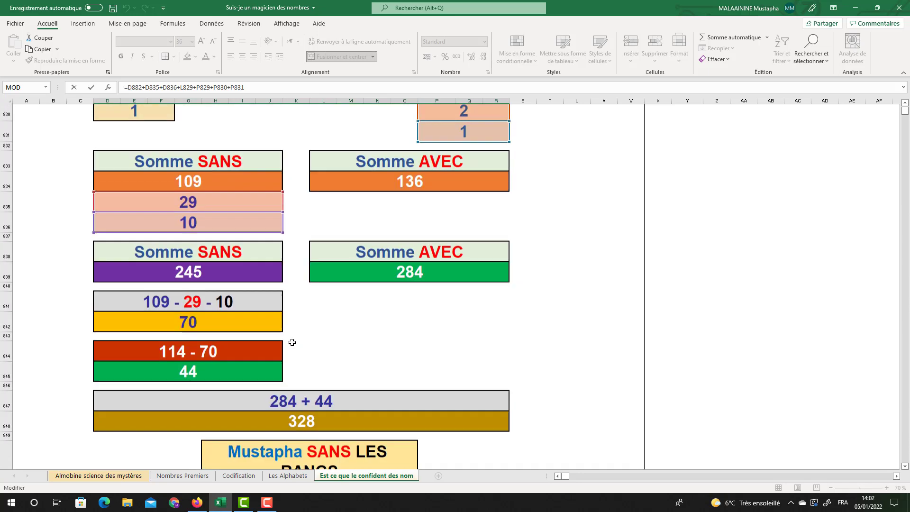
pyautogui.scroll(2, 209, 231)
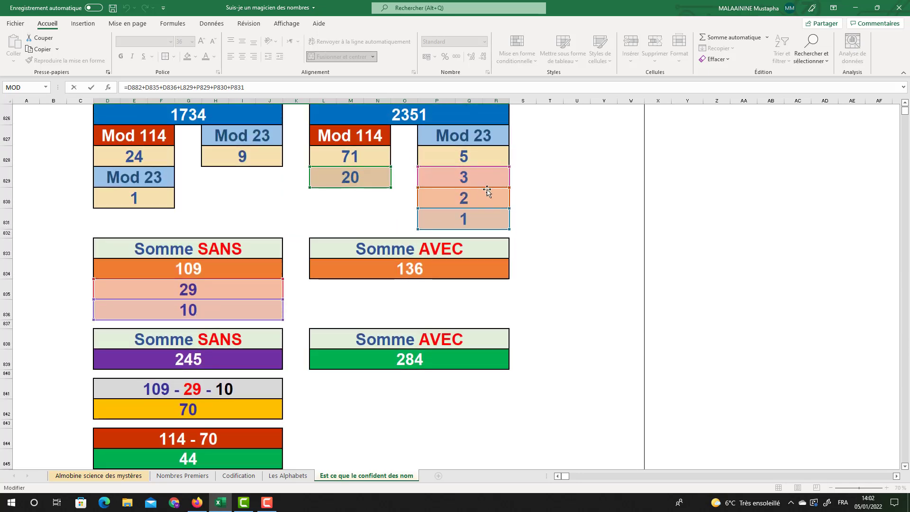
pyautogui.press('Return')
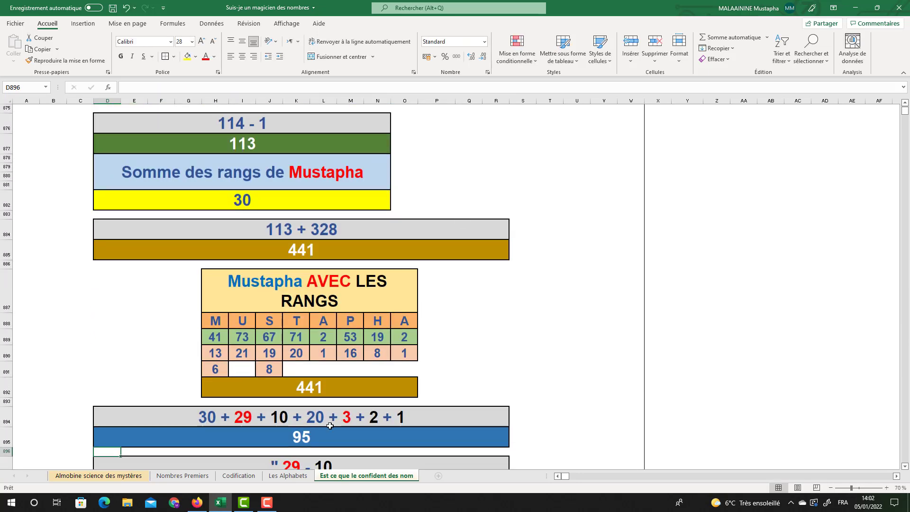
pyautogui.click(307, 438)
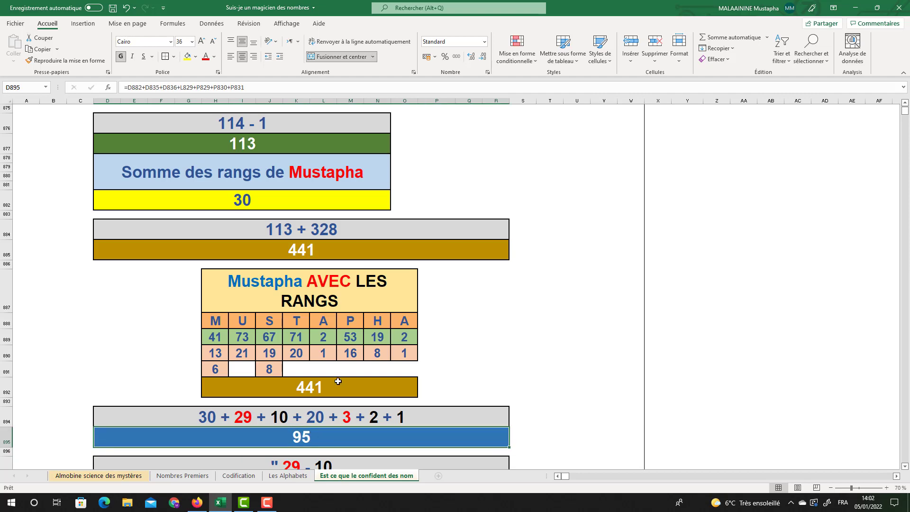
# - Check the 29 - 10 calculation in D898 against its source cells D835 and D836
pyautogui.scroll(15, 338, 382)
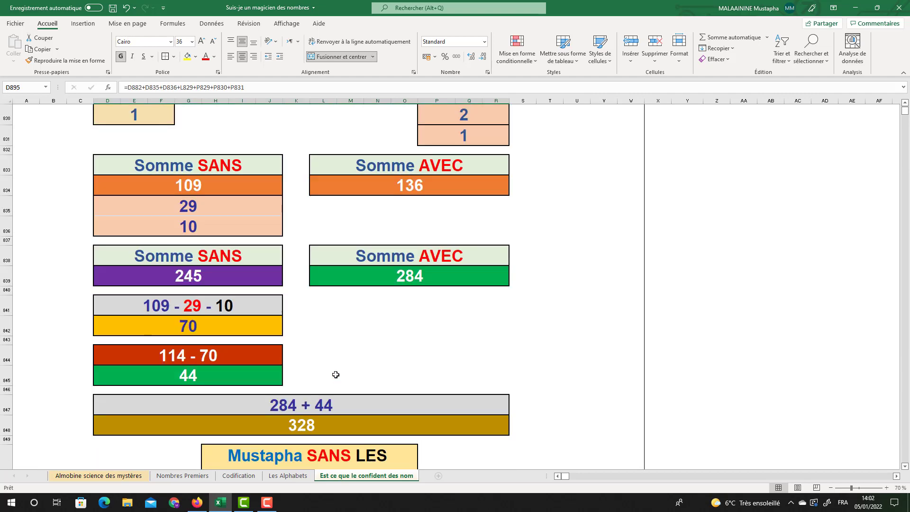
pyautogui.moveTo(184, 205); pyautogui.dragTo(180, 228)
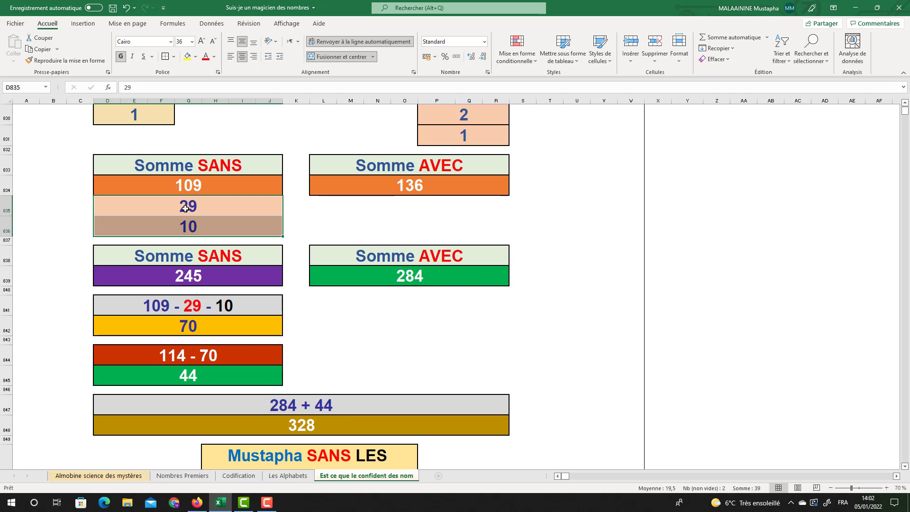
pyautogui.click(187, 227)
pyautogui.scroll(-14, 254, 255)
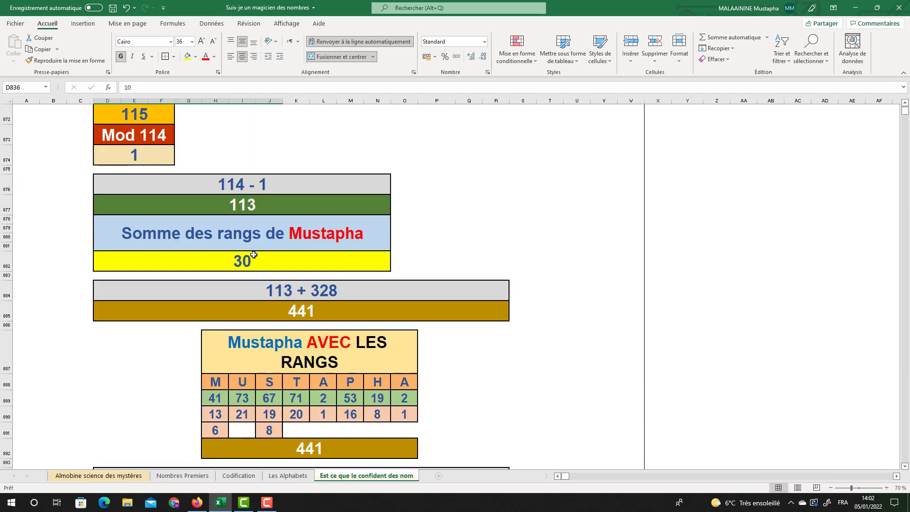
pyautogui.scroll(-5, 254, 255)
pyautogui.click(308, 321)
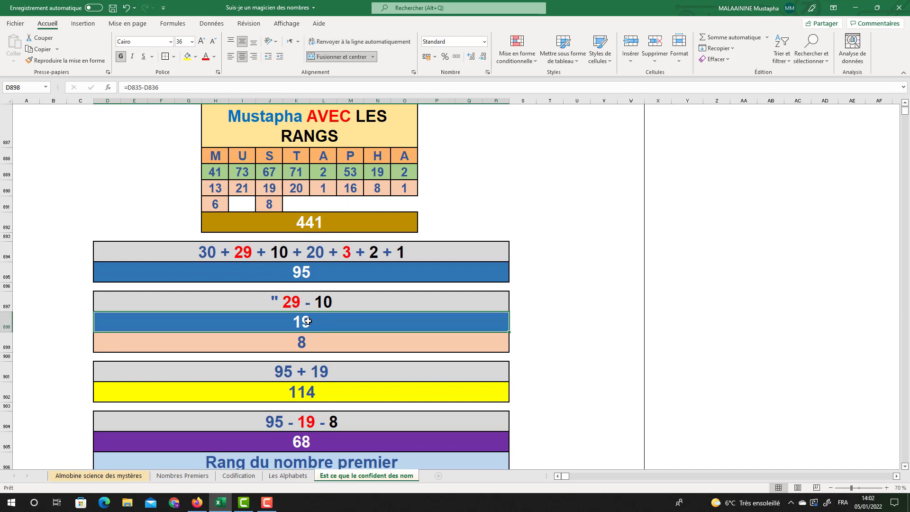
# - Check the 95 + 19 calculation in D902 and its source cells D895 and D898
pyautogui.click(305, 277)
pyautogui.click(302, 316)
pyautogui.scroll(-1, 302, 317)
pyautogui.scroll(-1, 305, 315)
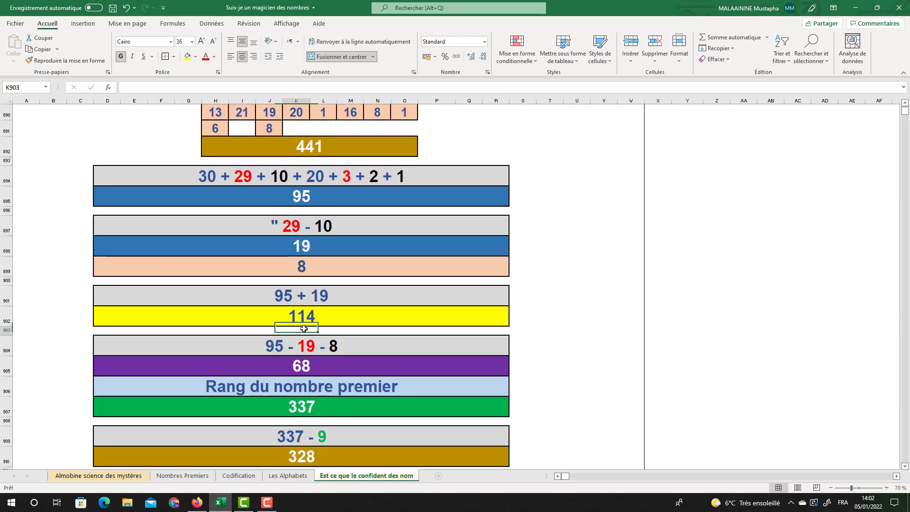
pyautogui.click(307, 313)
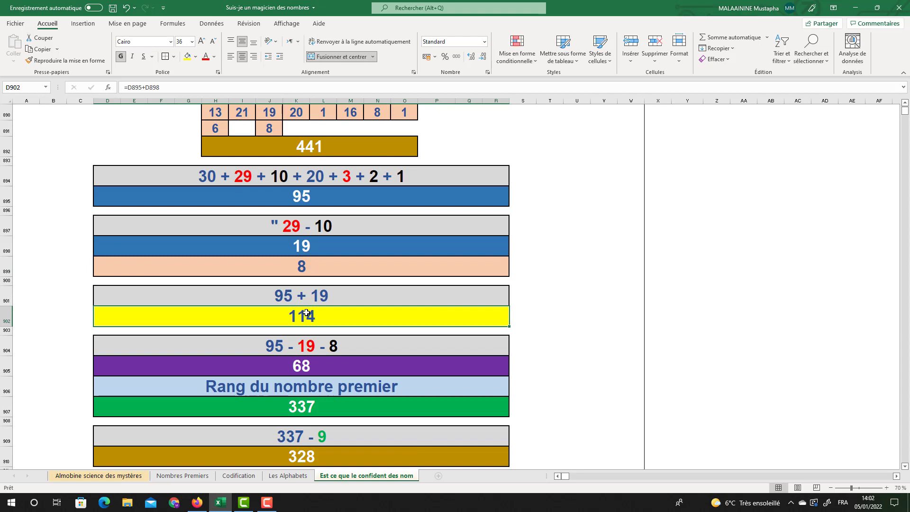
pyautogui.click(303, 192)
pyautogui.click(301, 246)
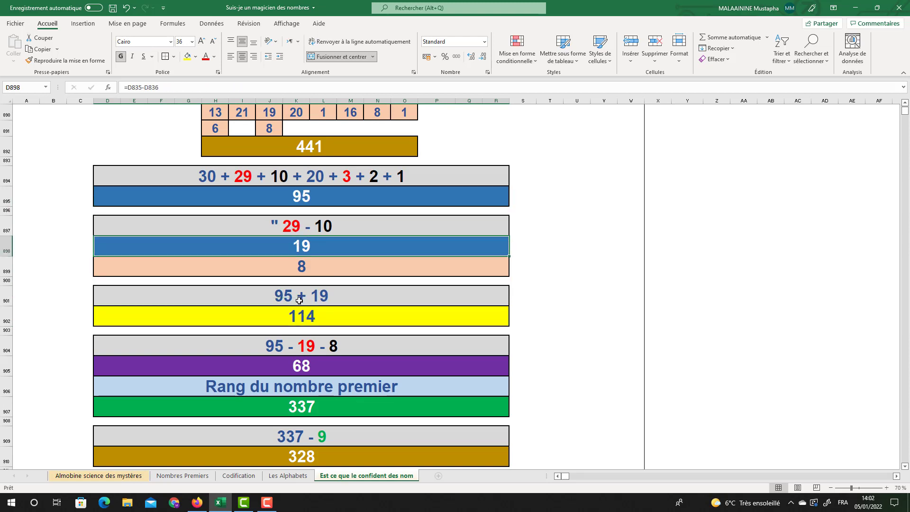
pyautogui.click(298, 316)
# - Check the 95 - 19 - 8 calculation in D905 and its source cells D895, D898 and D899
pyautogui.click(303, 200)
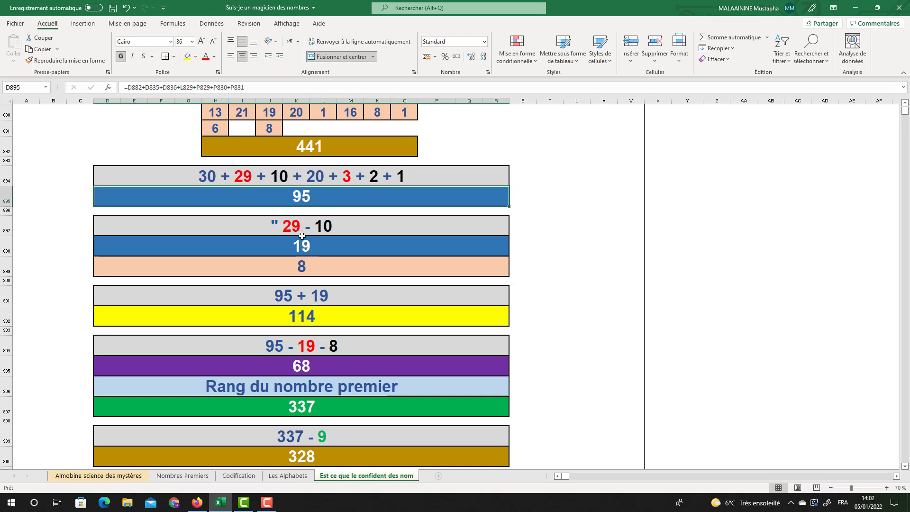
pyautogui.click(302, 246)
pyautogui.click(302, 267)
pyautogui.click(306, 345)
pyautogui.click(307, 365)
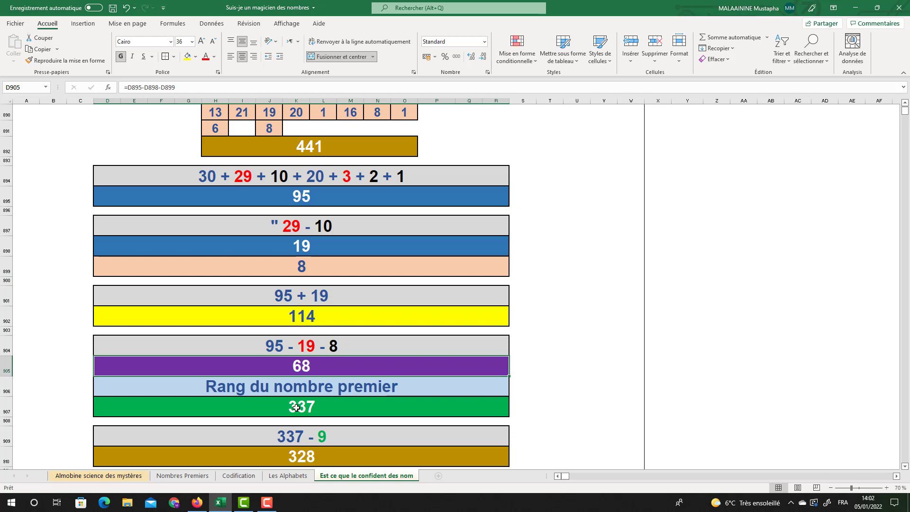
# - Review the cells from D856 to D858, then check the 337 - 9 calculation in D910 against the SANS LES RANGS table below
pyautogui.scroll(8, 323, 359)
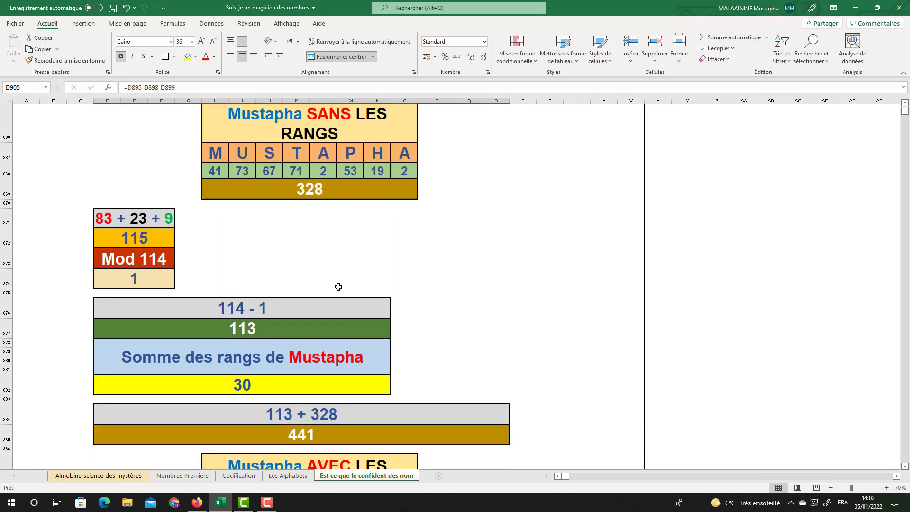
pyautogui.scroll(4, 192, 247)
pyautogui.moveTo(155, 149); pyautogui.dragTo(150, 187)
pyautogui.scroll(-11, 208, 414)
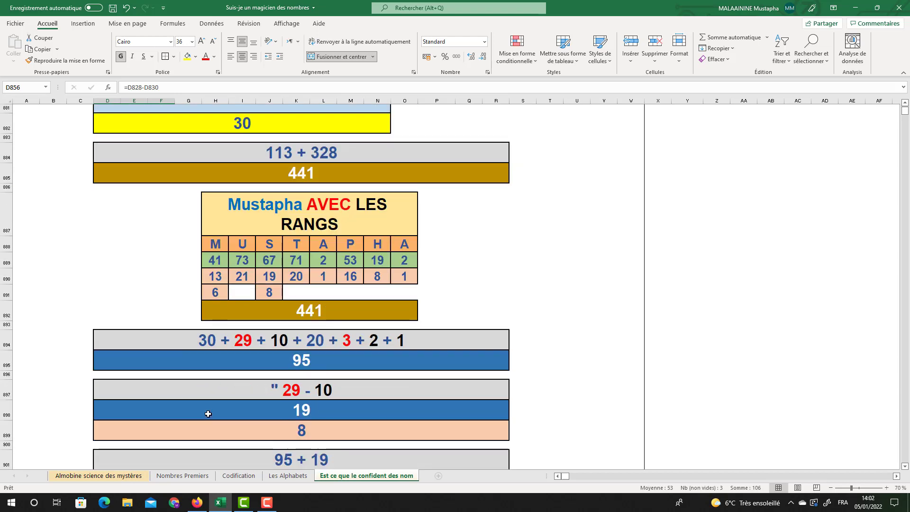
pyautogui.scroll(-2, 208, 414)
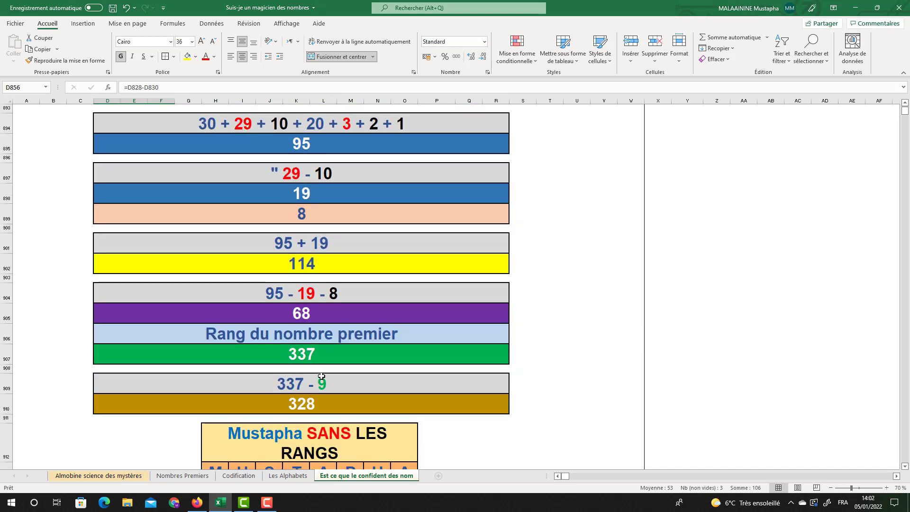
pyautogui.click(303, 438)
pyautogui.scroll(-3, 284, 403)
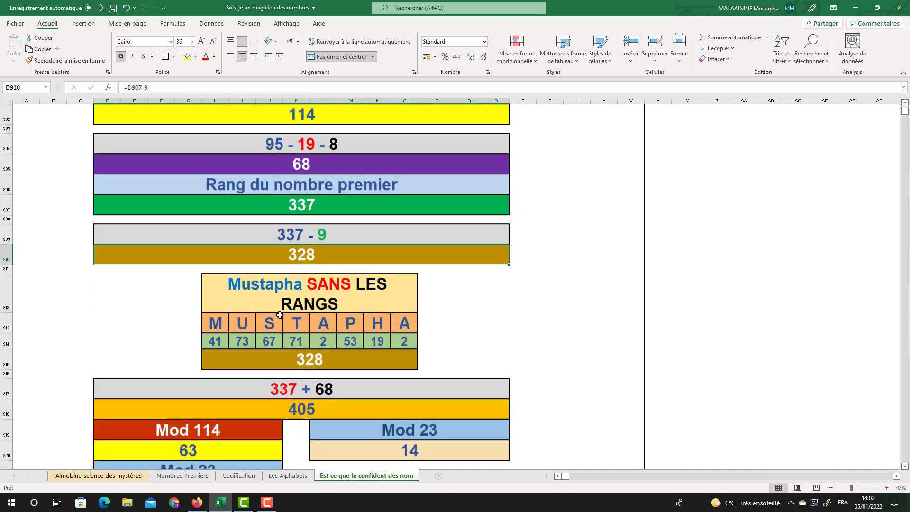
pyautogui.moveTo(266, 329); pyautogui.dragTo(264, 358)
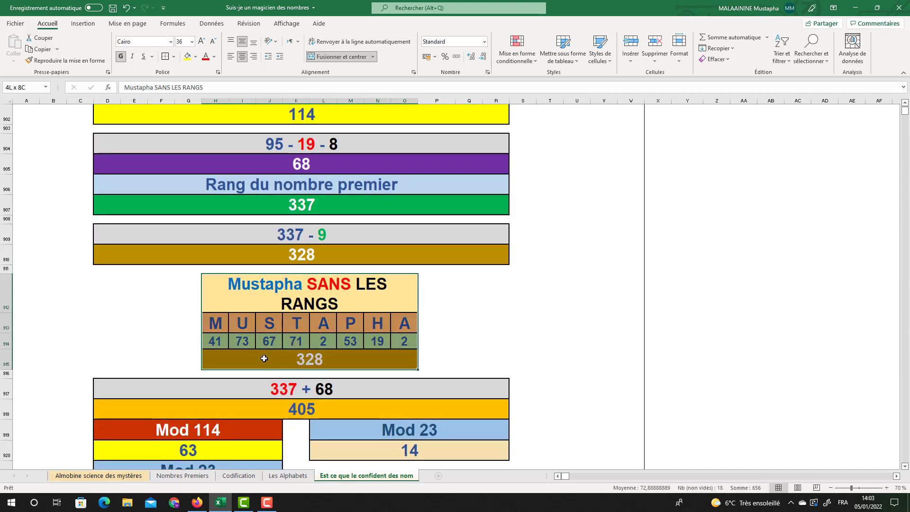
pyautogui.moveTo(264, 359); pyautogui.dragTo(264, 359)
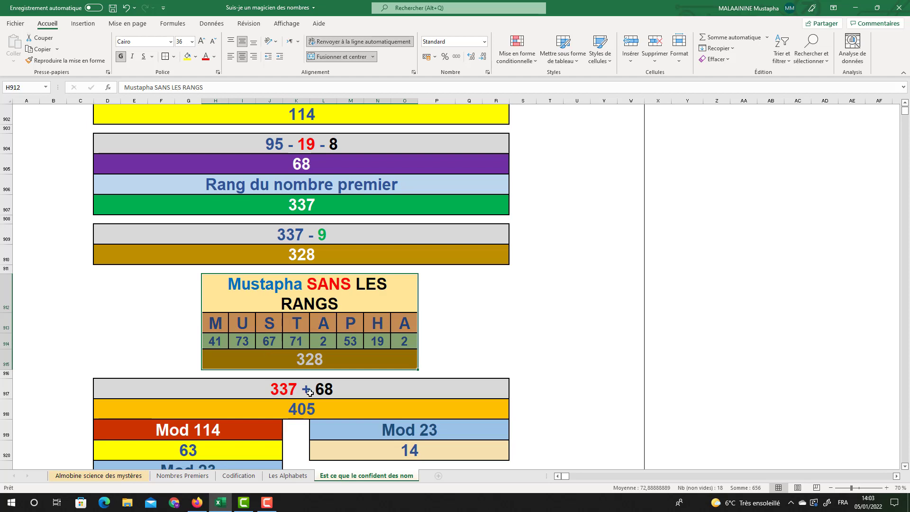
# - Check the 337 + 68 calculation in D918 and its source cells D907 and D905
pyautogui.scroll(5, 294, 356)
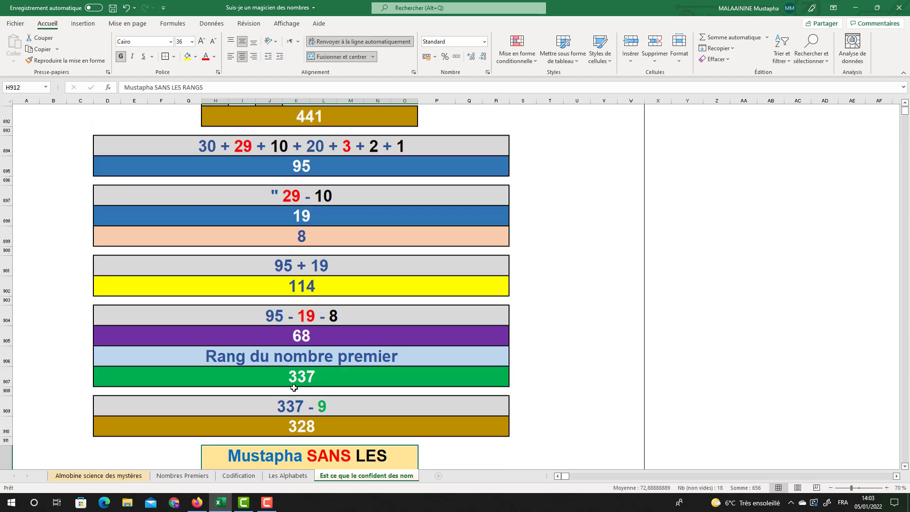
pyautogui.scroll(-2, 309, 275)
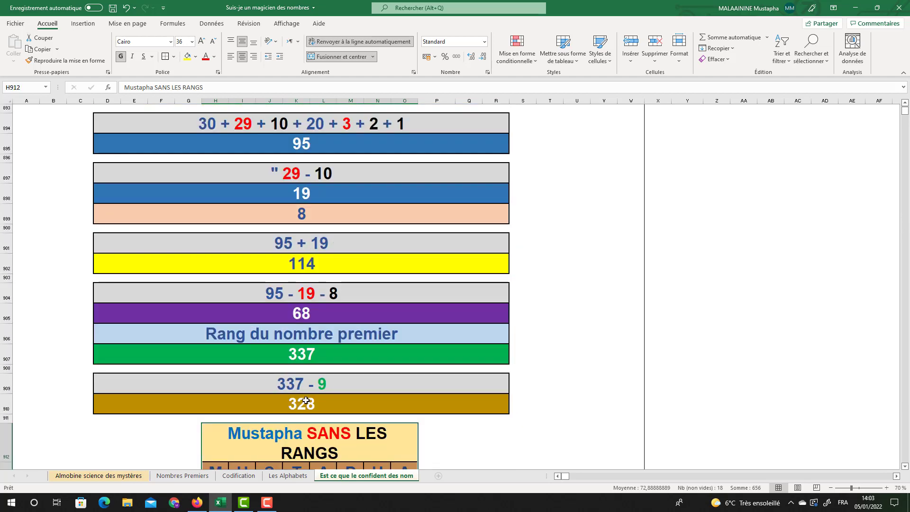
pyautogui.click(303, 353)
pyautogui.click(304, 316)
pyautogui.scroll(-4, 304, 315)
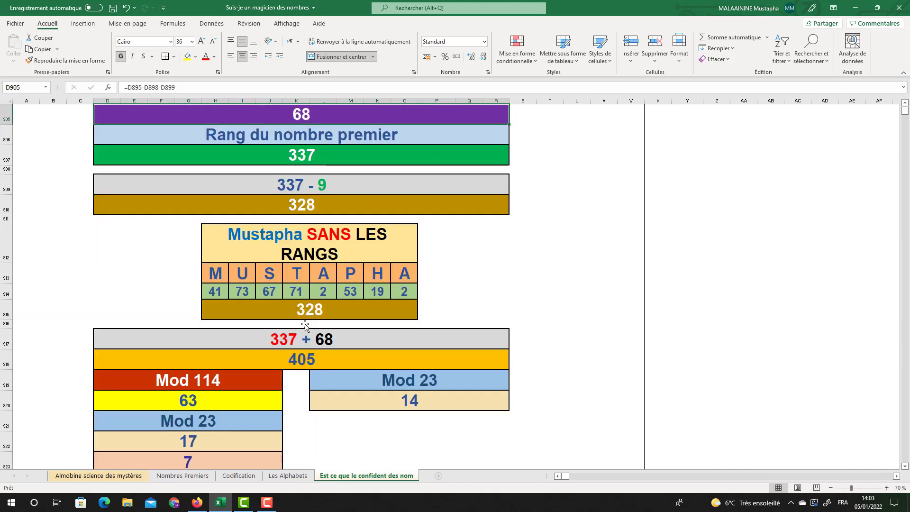
pyautogui.click(295, 360)
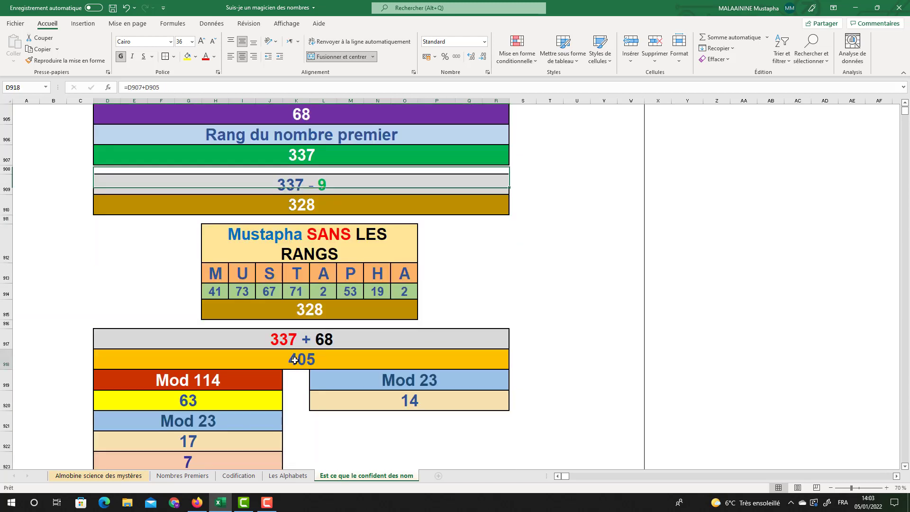
# - Check the Mod 114 and Mod 23 results in D920, L920 and D922, and the values in D923 and D924
pyautogui.scroll(-1, 295, 360)
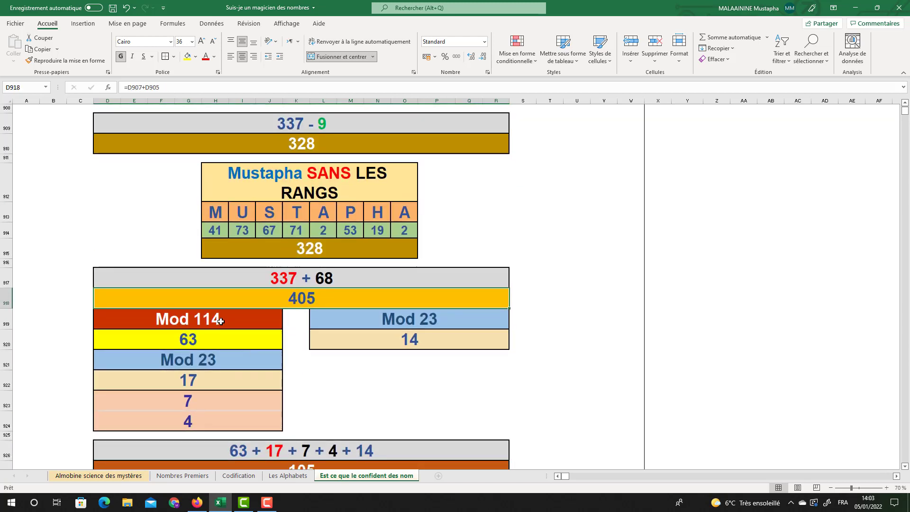
pyautogui.click(214, 343)
pyautogui.click(422, 345)
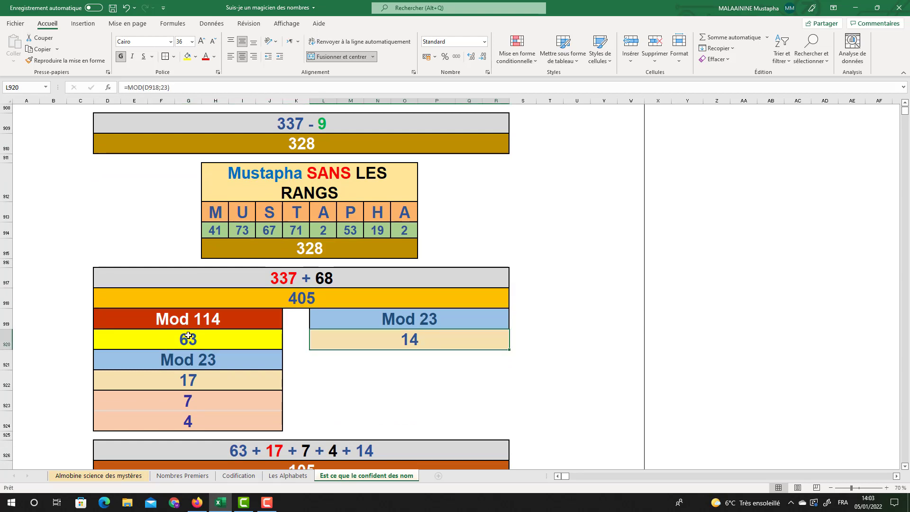
pyautogui.click(189, 381)
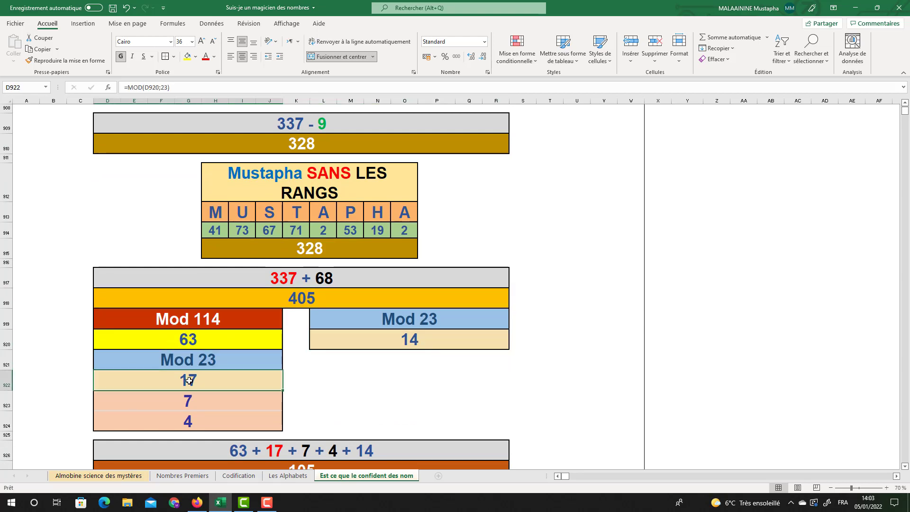
pyautogui.click(187, 401)
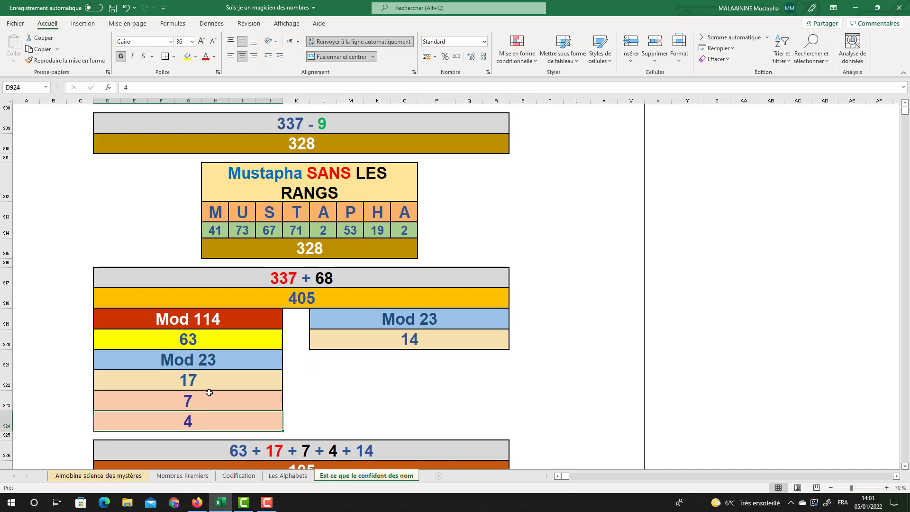
# - Inspect the SOMME formula in D927 and the range D920:R924 it adds up
pyautogui.scroll(-1, 188, 423)
pyautogui.doubleClick(291, 416)
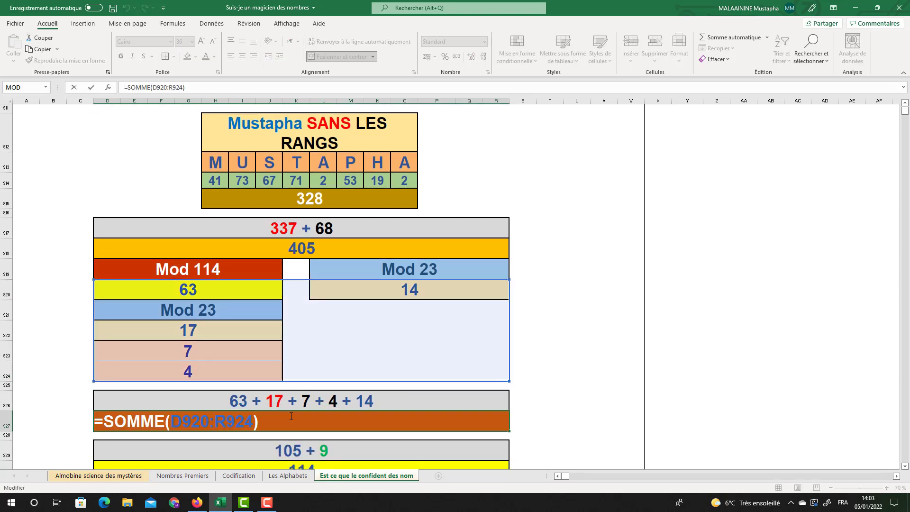
pyautogui.press('Return')
# - Review the 337 - 9 section and its SANS LES RANGS table, and check the 105 + 9 calculation in D930
pyautogui.scroll(3, 291, 413)
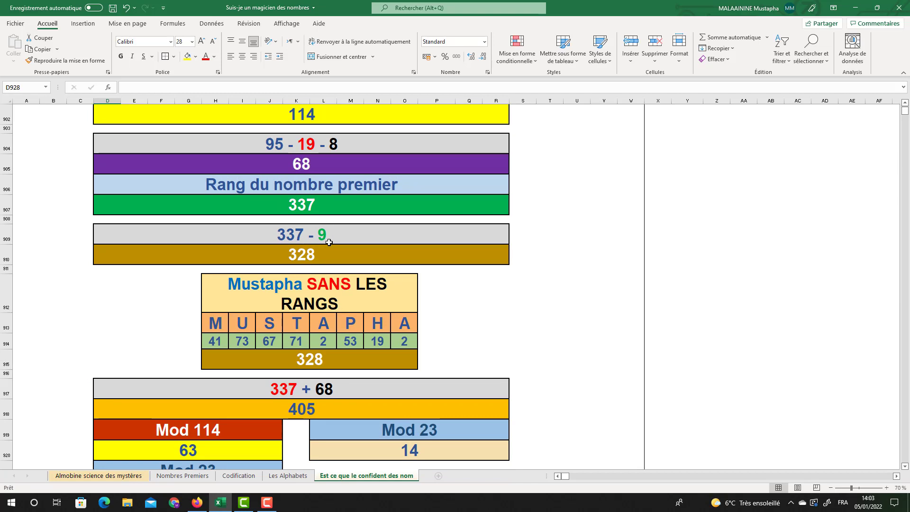
pyautogui.click(299, 299)
pyautogui.moveTo(299, 328); pyautogui.dragTo(301, 342)
pyautogui.scroll(-4, 303, 344)
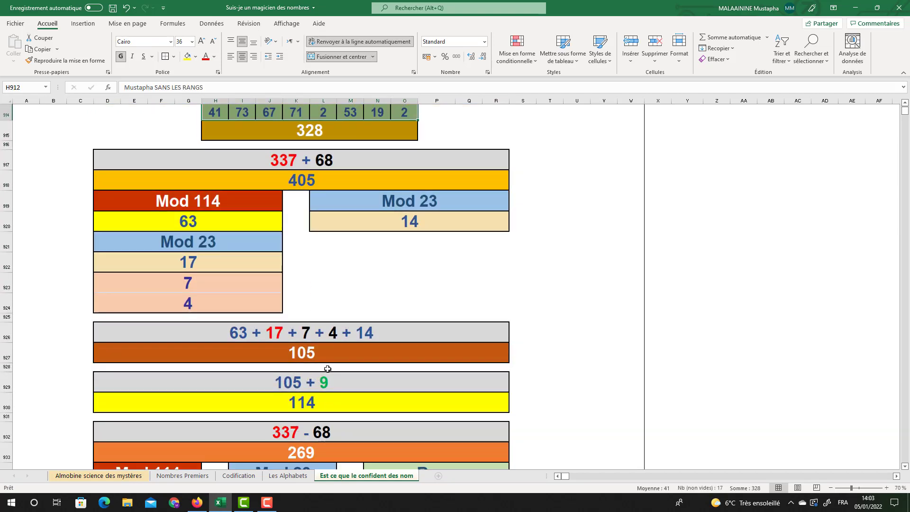
pyautogui.scroll(-1, 328, 369)
pyautogui.click(326, 354)
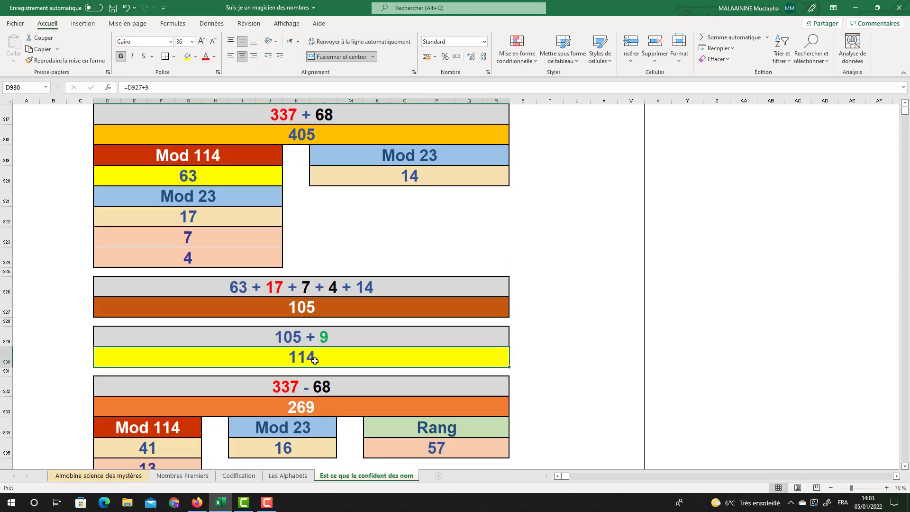
pyautogui.scroll(2, 315, 361)
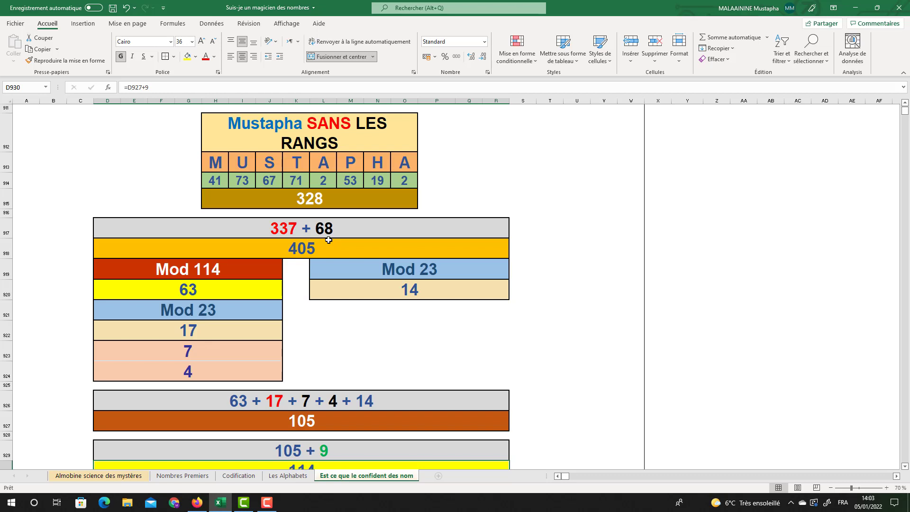
# - Check the 337 - 68 calculation in D933 and its Mod 114 result in D935
pyautogui.scroll(-4, 327, 242)
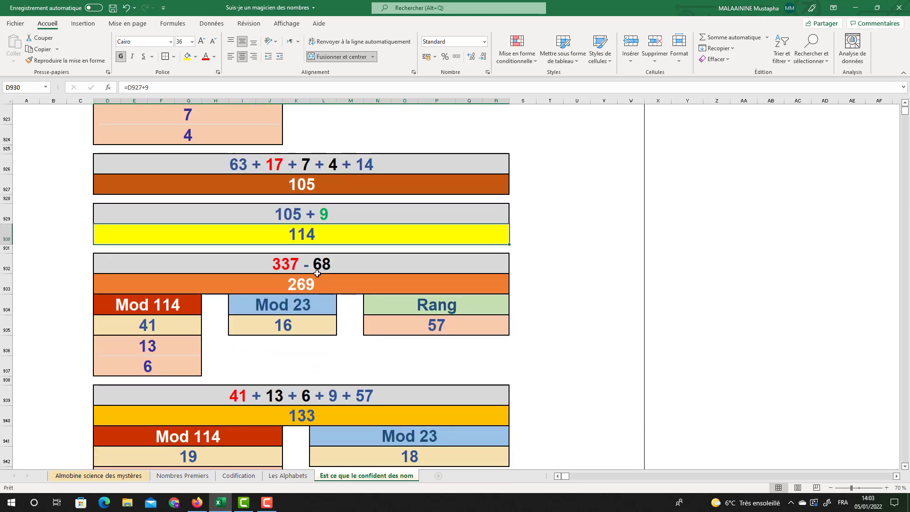
pyautogui.click(300, 290)
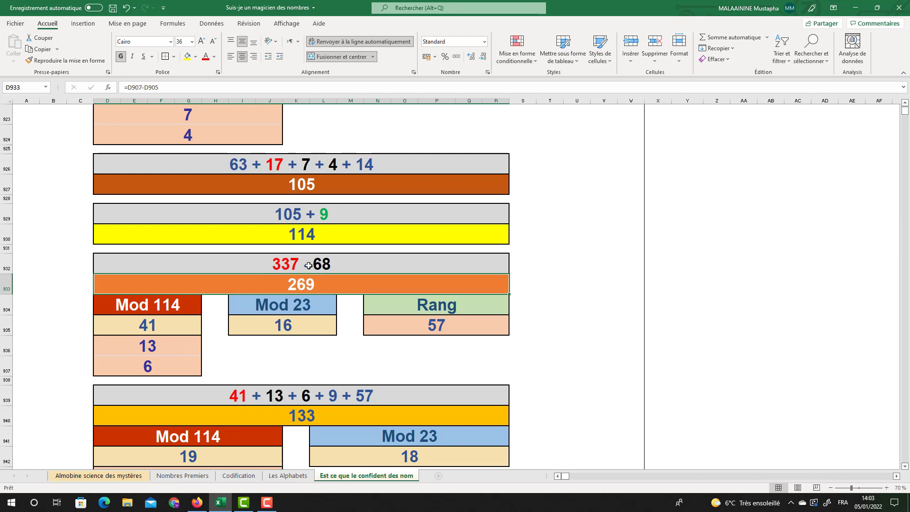
pyautogui.click(171, 325)
# - Add up D935:R935 with a temporary SOMME formula in Y934 and clear the cell again
pyautogui.click(688, 305)
pyautogui.click(711, 37)
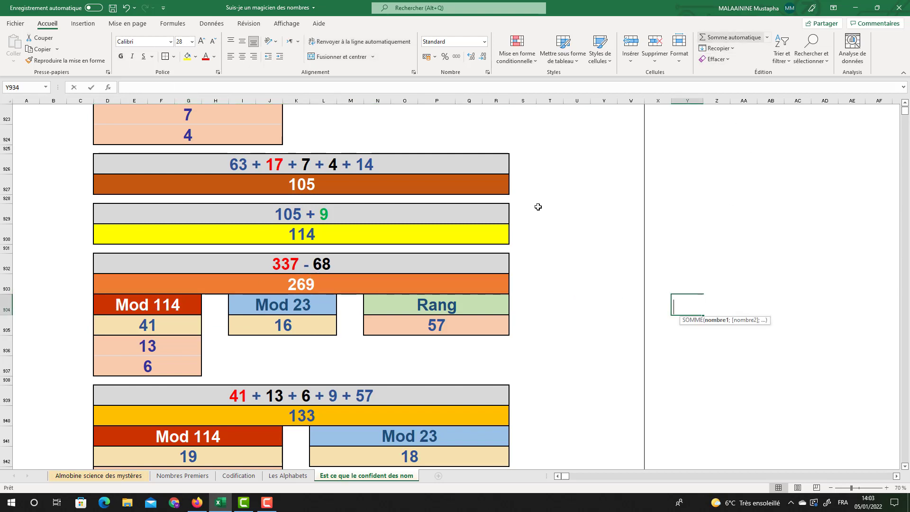
pyautogui.moveTo(184, 322); pyautogui.dragTo(465, 321)
pyautogui.press('Return')
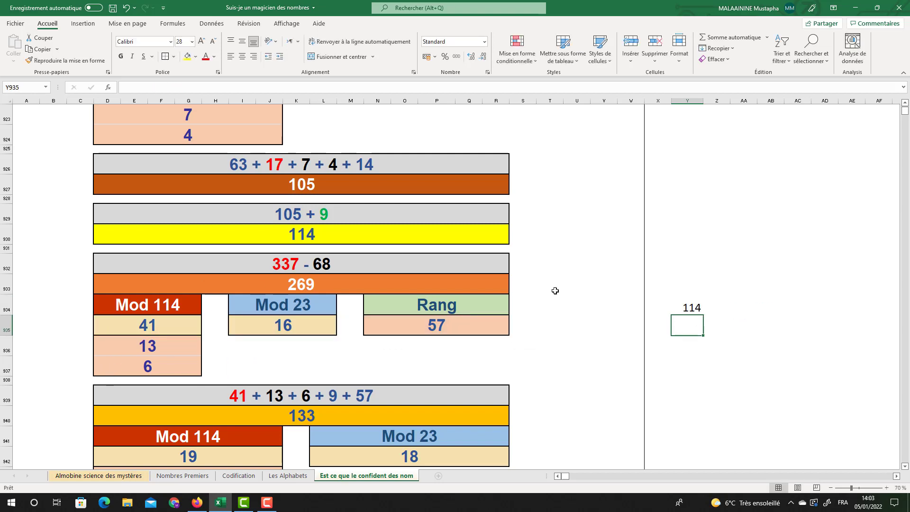
pyautogui.click(684, 304)
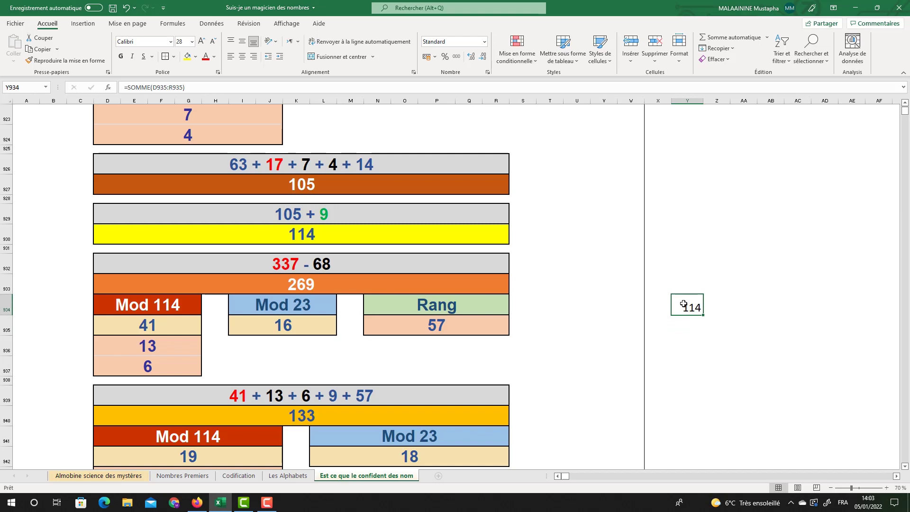
pyautogui.press('Delete')
# - Check the values in D935, D937 and the Rang cell N935, and inspect the formula in D940 that adds them up
pyautogui.moveTo(158, 327)
pyautogui.mouseDown()
pyautogui.moveTo(474, 326)
pyautogui.moveTo(171, 317)
pyautogui.moveTo(159, 332)
pyautogui.mouseUp()
pyautogui.click(150, 364)
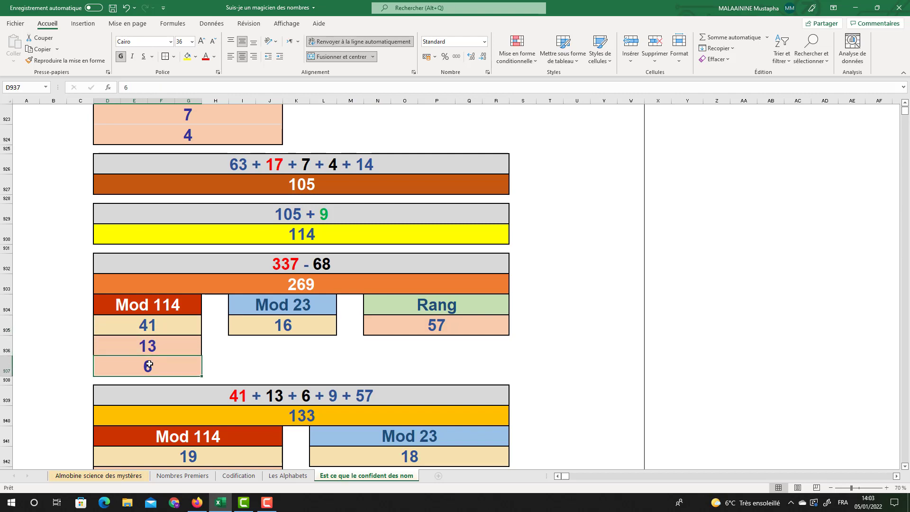
pyautogui.click(438, 307)
pyautogui.click(446, 327)
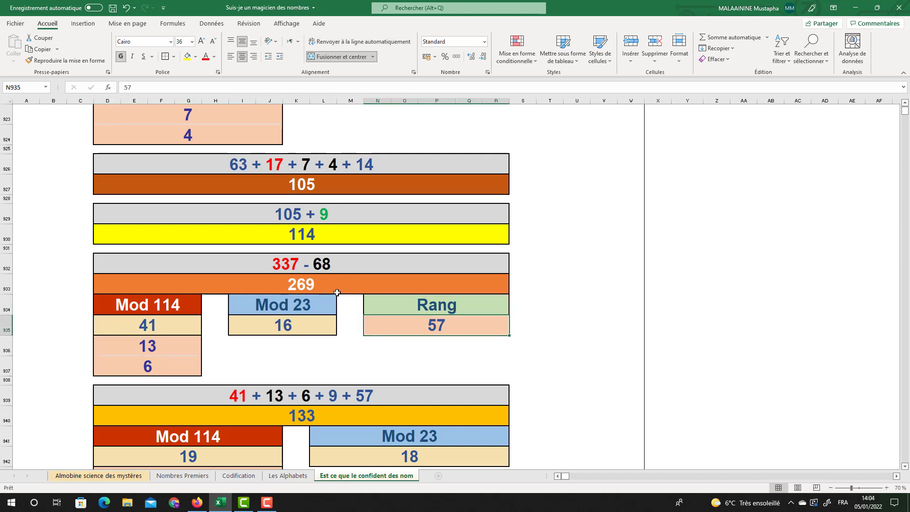
pyautogui.doubleClick(299, 414)
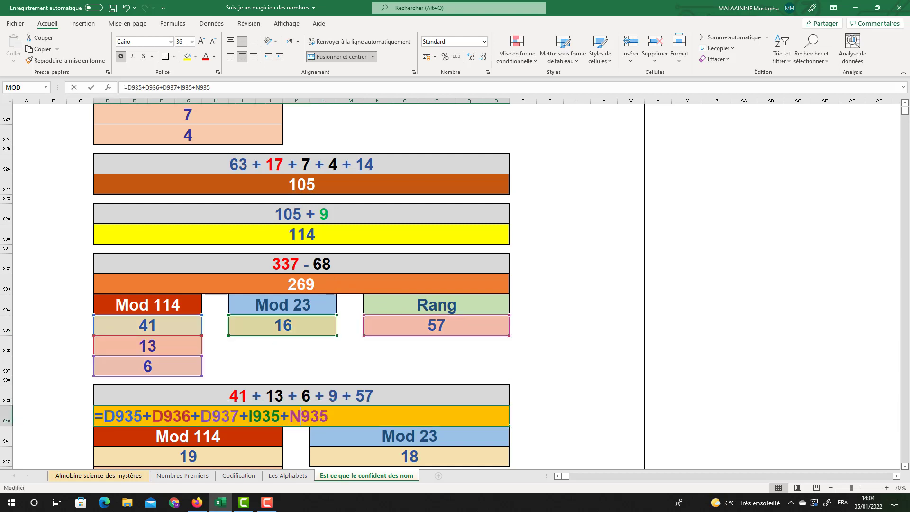
pyautogui.press('Escape')
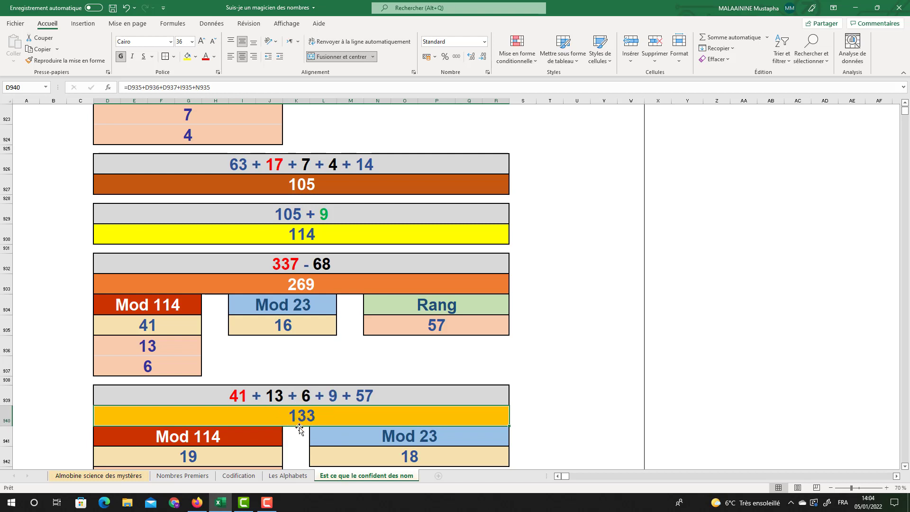
# - Check the Mod 114 and Mod 23 results in D942 and L942, the value in D943, and the sum formula in D946
pyautogui.scroll(-1, 298, 376)
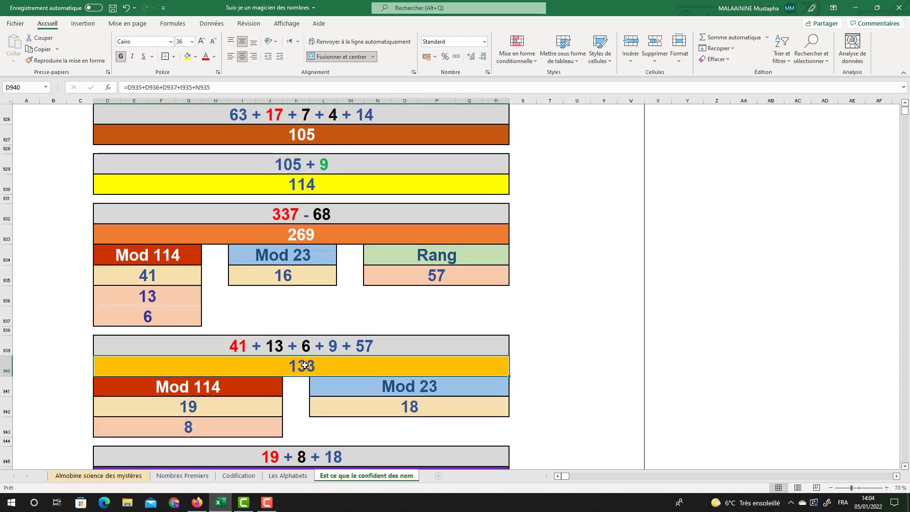
pyautogui.scroll(-1, 330, 365)
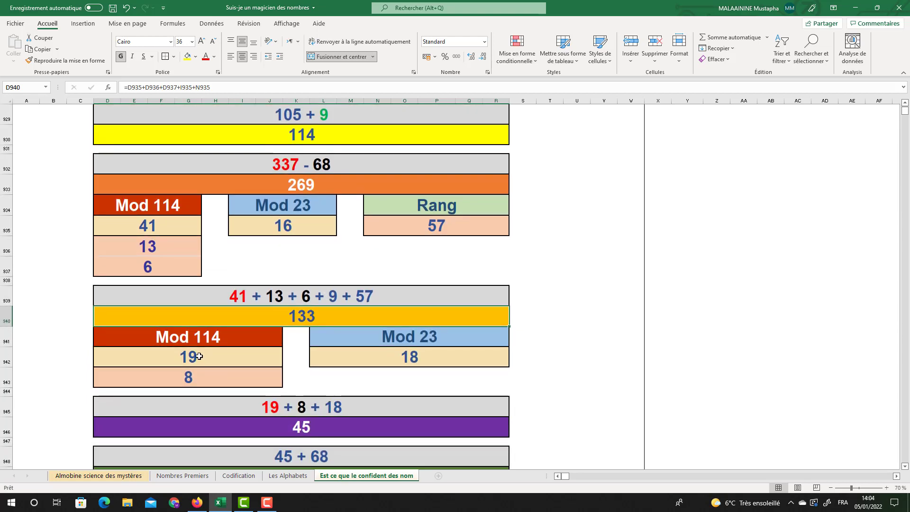
pyautogui.click(226, 358)
pyautogui.click(433, 357)
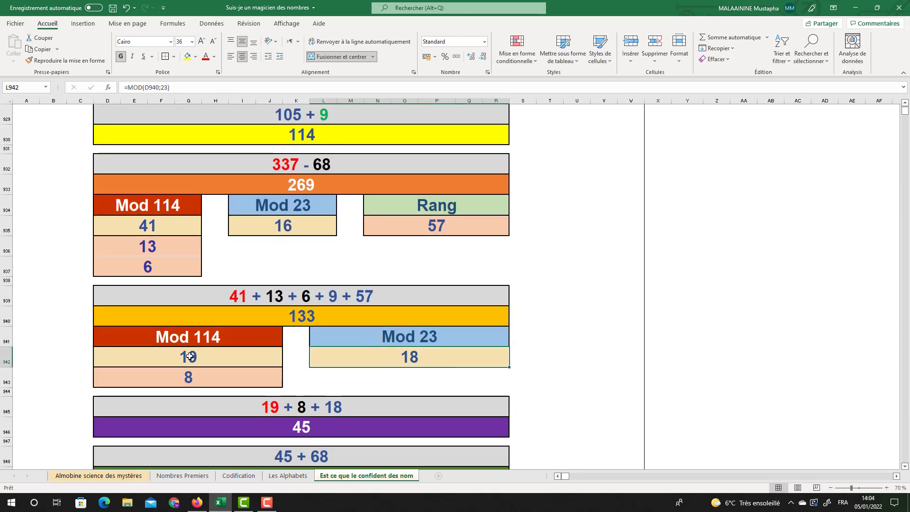
pyautogui.click(190, 357)
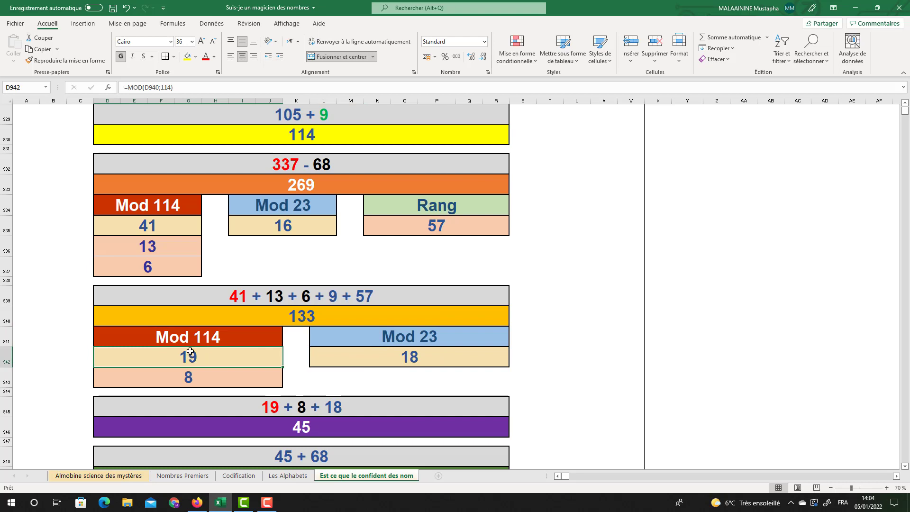
pyautogui.click(190, 378)
pyautogui.doubleClick(302, 423)
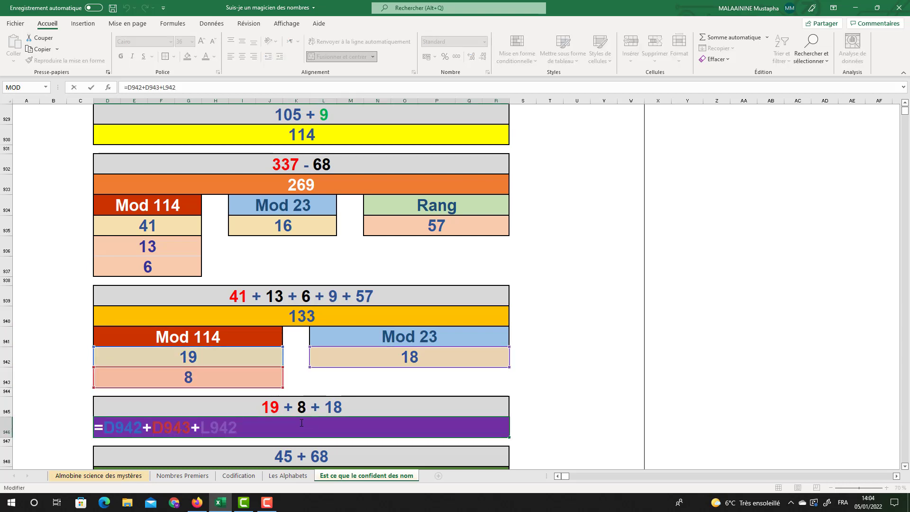
pyautogui.press('Escape')
# - Check the 45 + 68 calculation in D949 against its source cell D905, and review the 113 + 328 section
pyautogui.scroll(11, 301, 423)
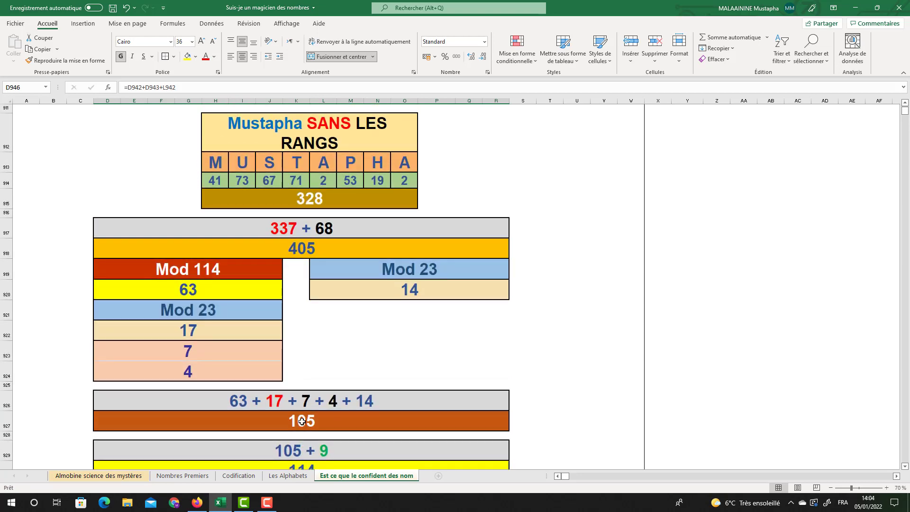
pyautogui.click(297, 260)
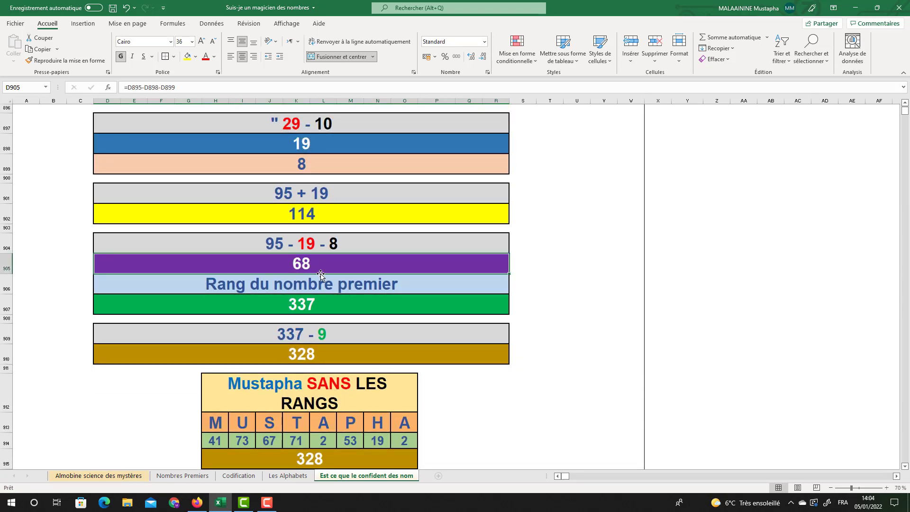
pyautogui.scroll(-12, 304, 269)
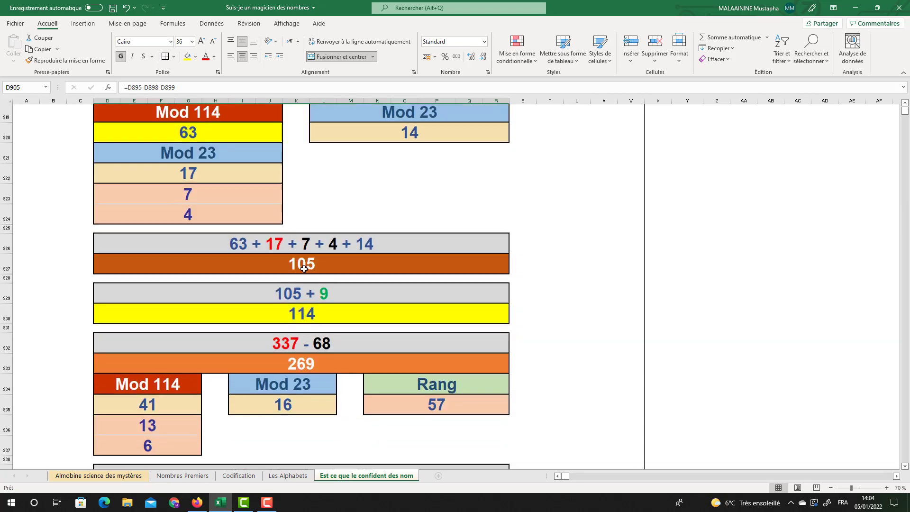
pyautogui.scroll(-1, 305, 296)
pyautogui.click(309, 365)
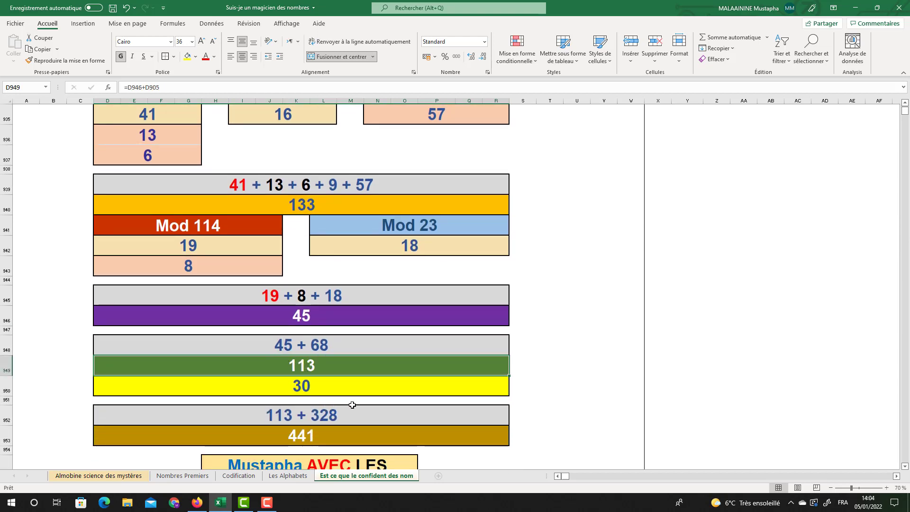
pyautogui.scroll(-3, 352, 405)
pyautogui.moveTo(318, 304); pyautogui.dragTo(299, 395)
# - Recheck the source cells D942, D943 and L942 against the 19 + 8 + 18 result in D946
pyautogui.scroll(2, 213, 209)
pyautogui.click(198, 186)
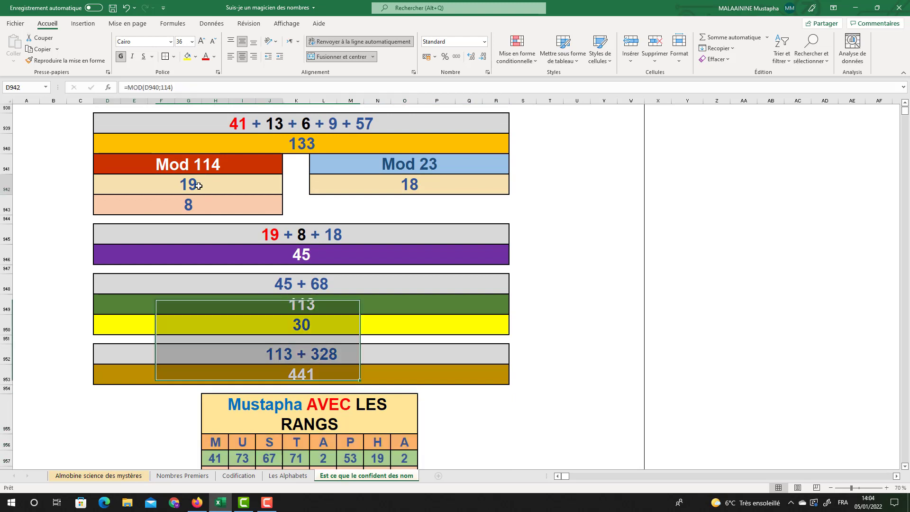
pyautogui.click(189, 204)
pyautogui.click(402, 184)
pyautogui.click(313, 251)
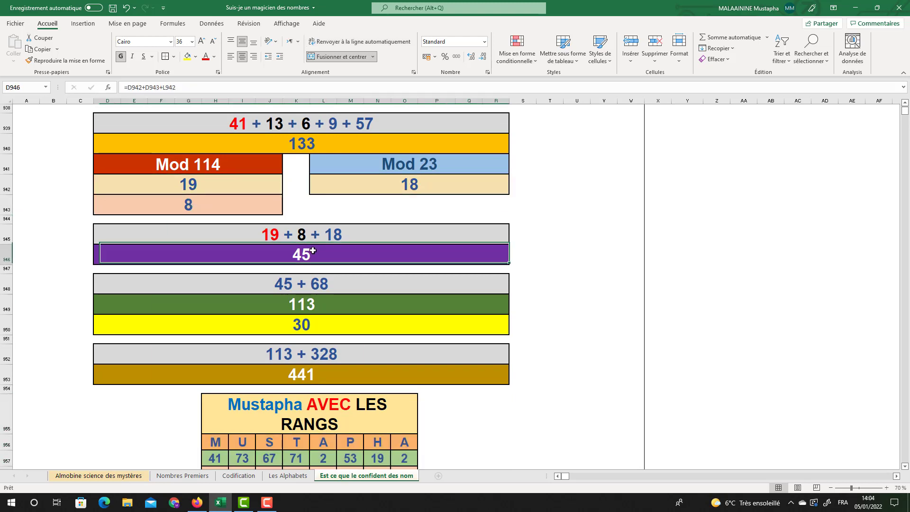
pyautogui.click(205, 187)
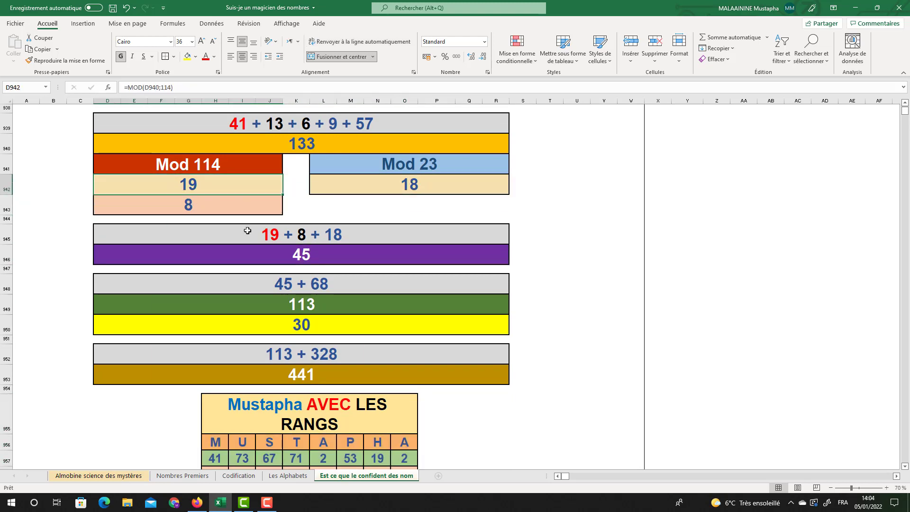
# - Review the AVEC LES RANGS table, and check the 19 + 8 - 18 calculation in D963 and its source cell L942
pyautogui.scroll(-3, 248, 231)
pyautogui.scroll(2, 252, 167)
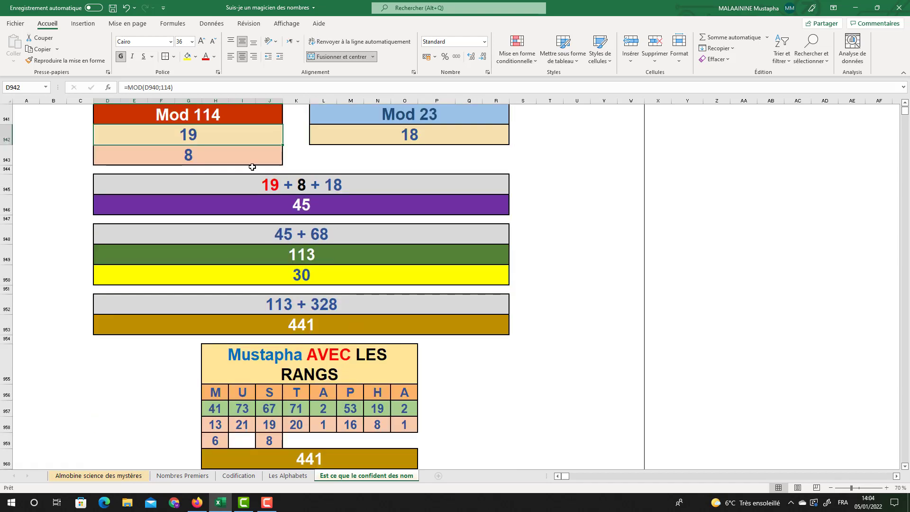
pyautogui.click(402, 137)
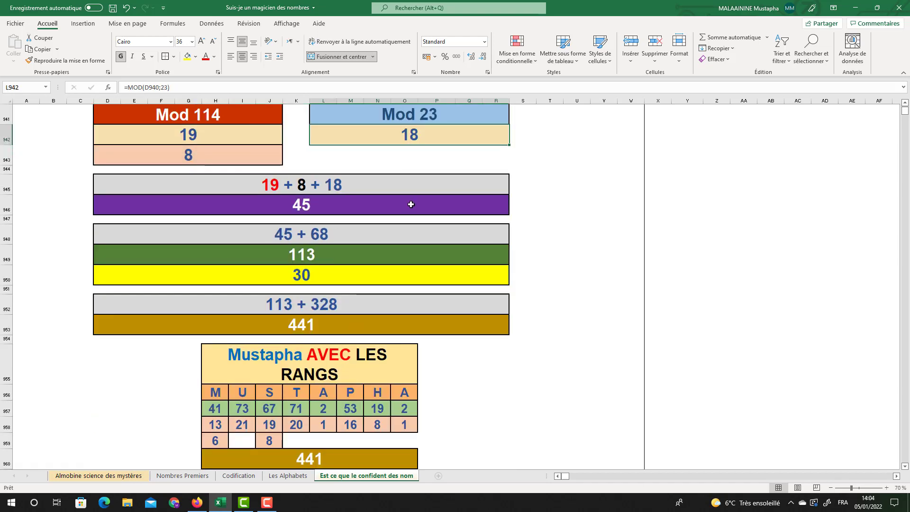
pyautogui.scroll(-2, 411, 205)
pyautogui.scroll(-1, 411, 205)
pyautogui.click(300, 341)
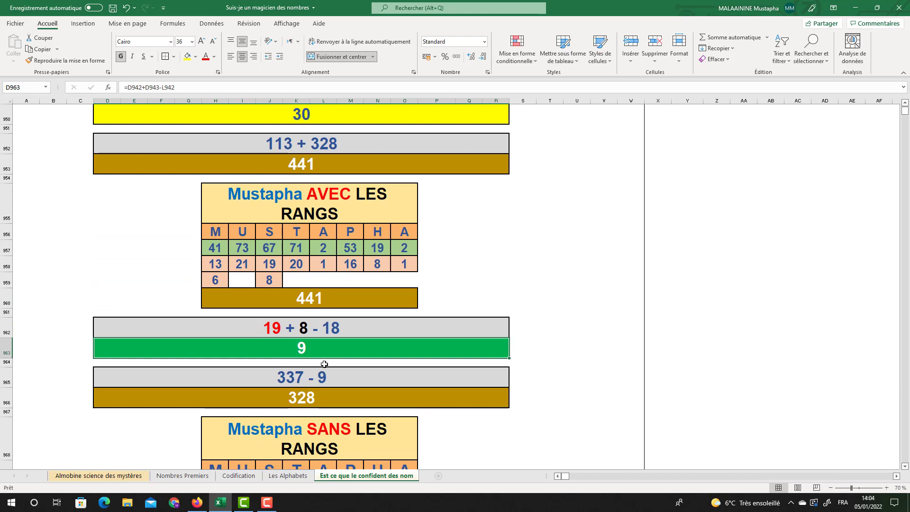
# - Check the 337 - 9 calculation in D966 with its SANS LES RANGS table, and the 9 + 105 calculation in D974
pyautogui.click(329, 389)
pyautogui.scroll(-2, 294, 311)
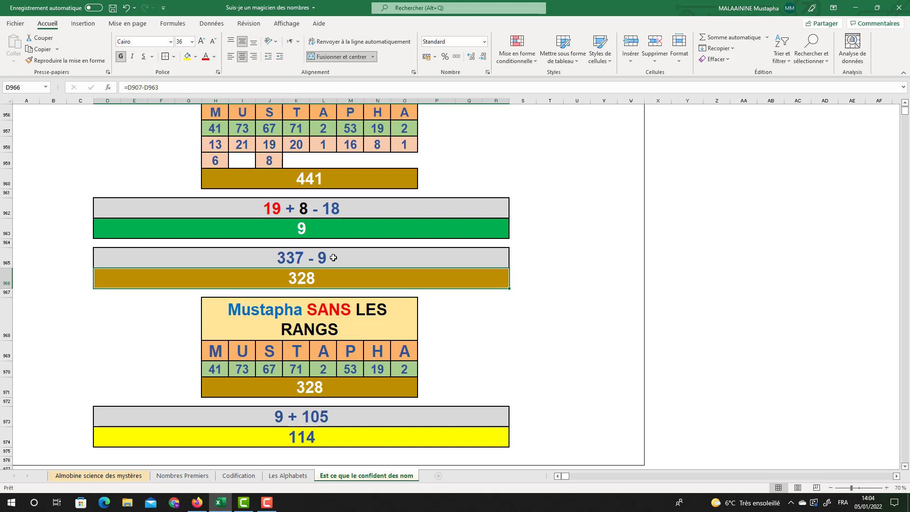
pyautogui.scroll(-2, 334, 258)
pyautogui.click(309, 342)
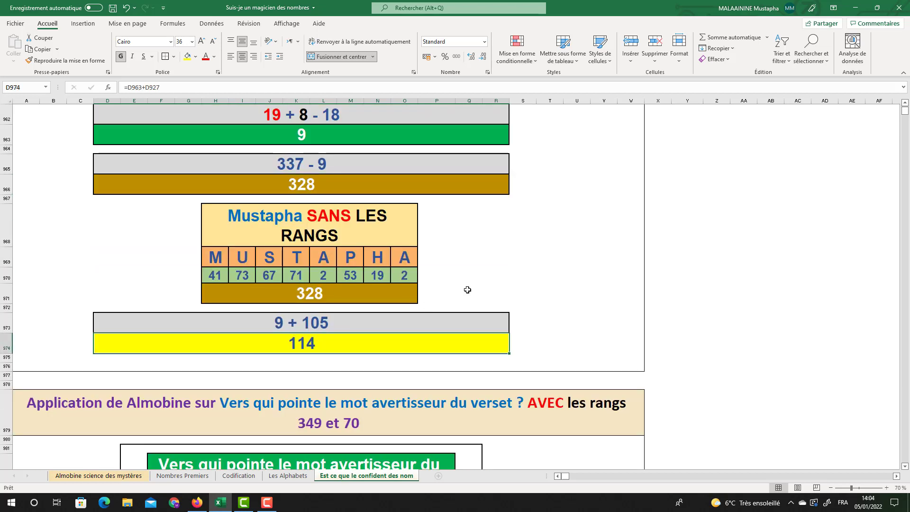
# - Check the values in L985 and L986 of the "Vers qui pointe le mot avertisseur du verset ?" table and the formula in L989
pyautogui.scroll(-4, 467, 290)
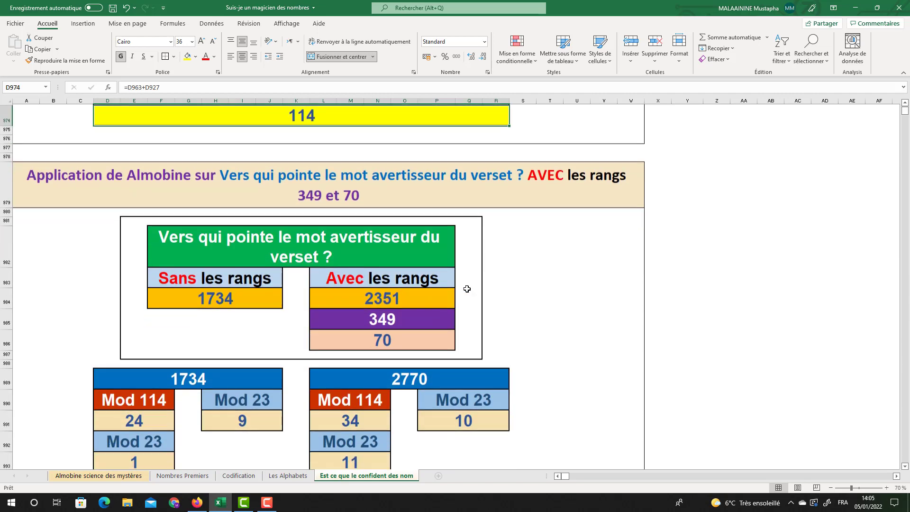
pyautogui.click(366, 316)
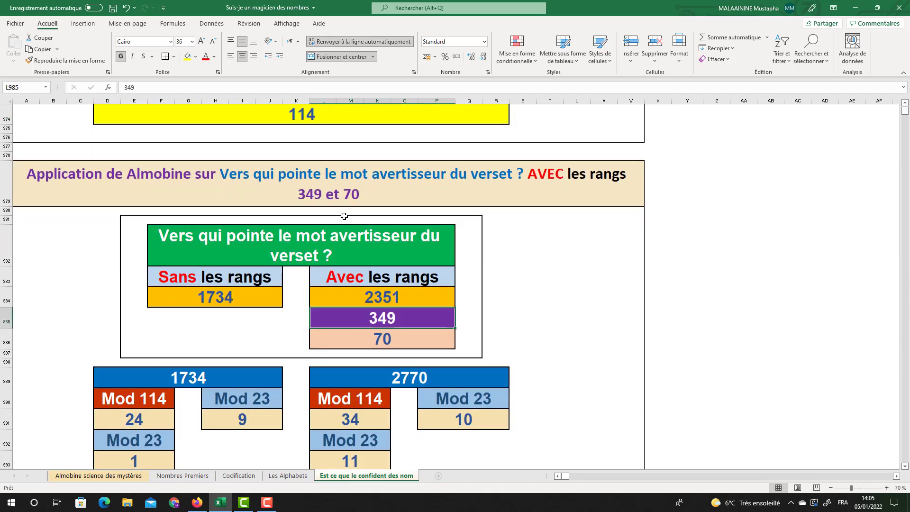
pyautogui.moveTo(362, 319); pyautogui.dragTo(366, 333)
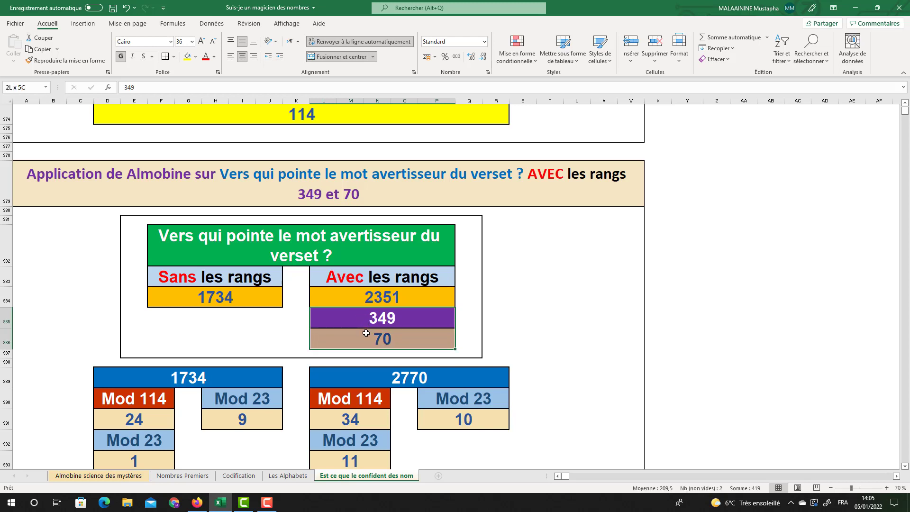
pyautogui.doubleClick(403, 381)
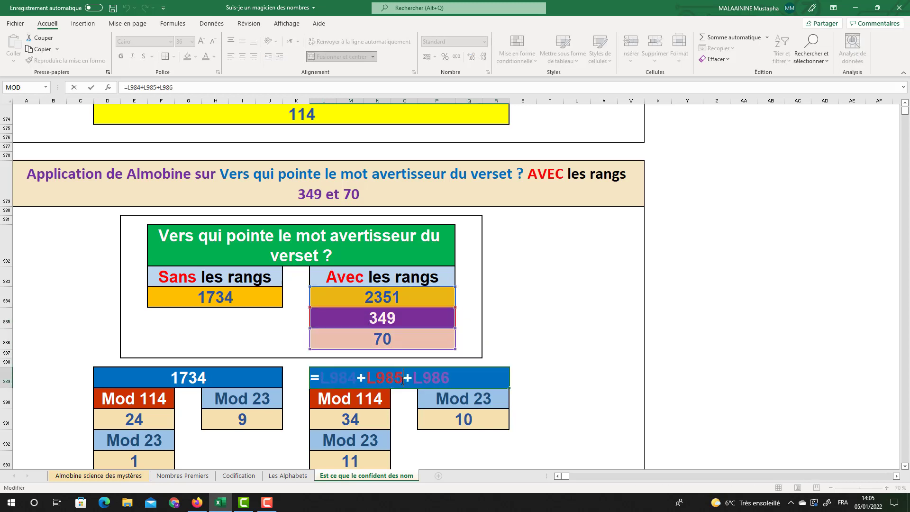
pyautogui.press('Return')
pyautogui.doubleClick(402, 380)
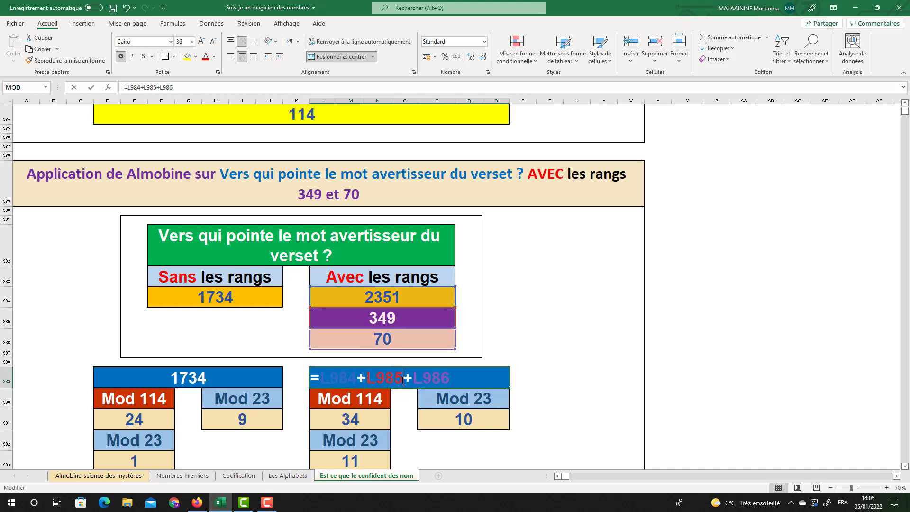
pyautogui.press('Return')
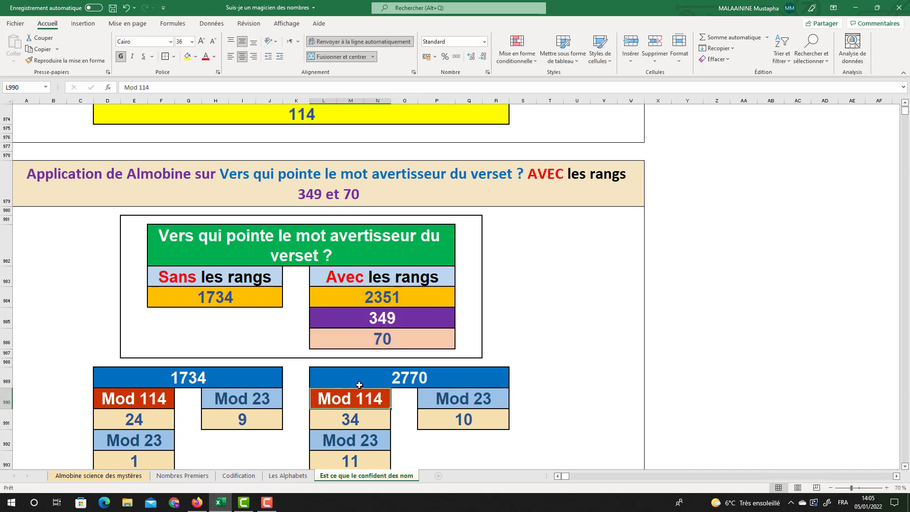
# - Check the Mod 114 and Mod 23 results under the 1734 and 2770 headings, including the one in L993
pyautogui.scroll(-1, 361, 385)
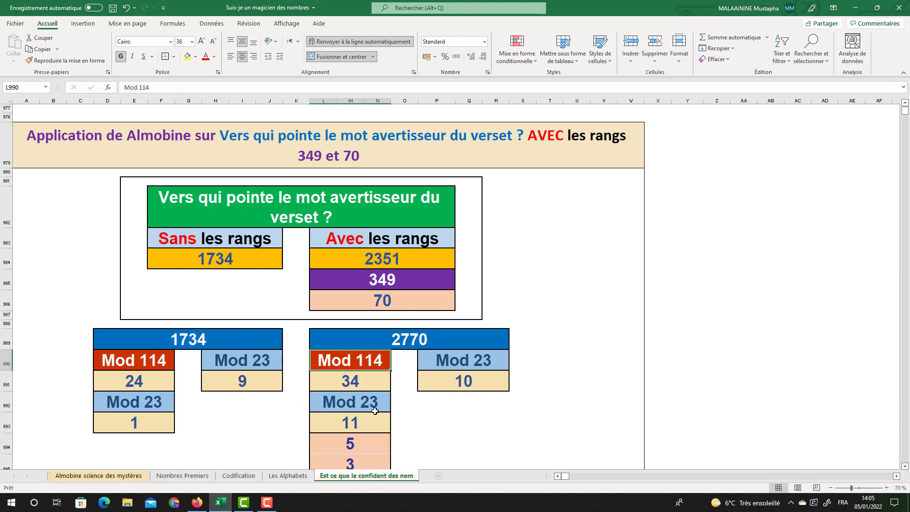
pyautogui.scroll(-1, 372, 415)
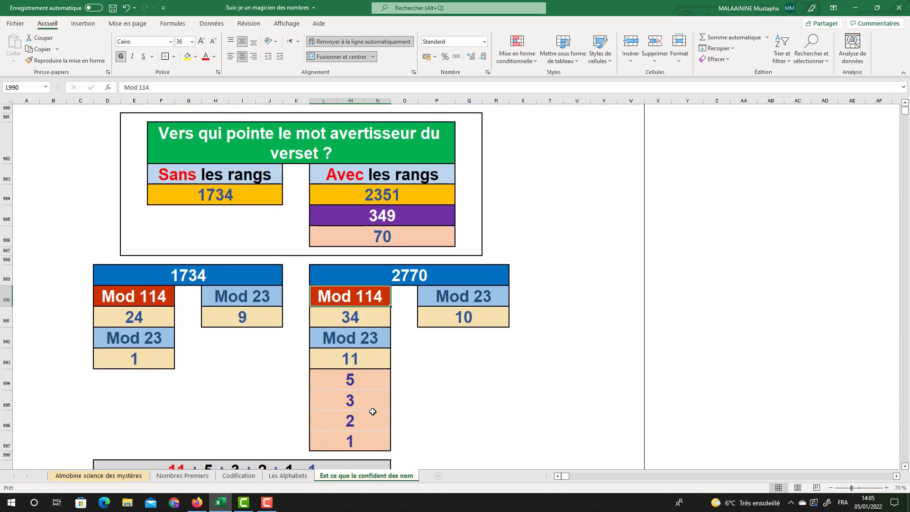
pyautogui.moveTo(151, 316); pyautogui.dragTo(235, 357)
pyautogui.moveTo(361, 328)
pyautogui.mouseDown()
pyautogui.moveTo(458, 342)
pyautogui.moveTo(360, 320)
pyautogui.mouseUp()
pyautogui.click(356, 361)
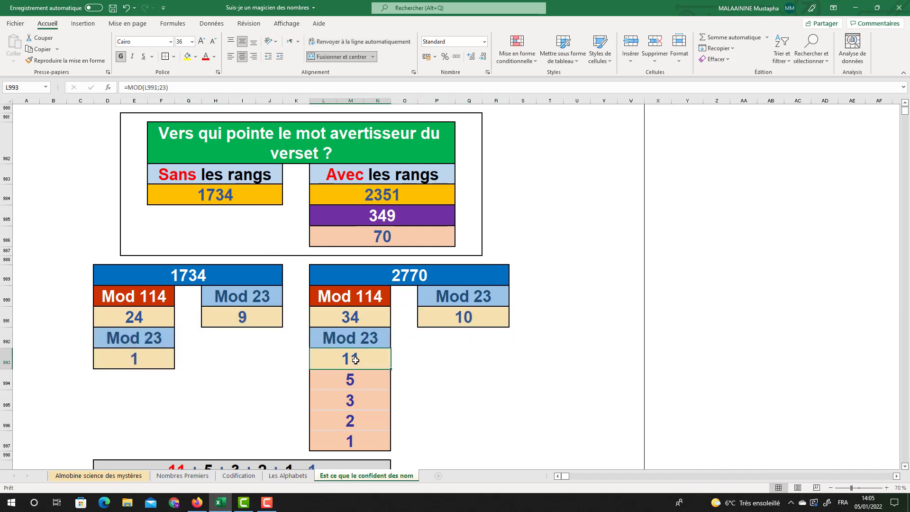
# - Check the values in L994 to L997 listed below the second Mod 23 result under the 2770 heading
pyautogui.click(355, 378)
pyautogui.click(352, 401)
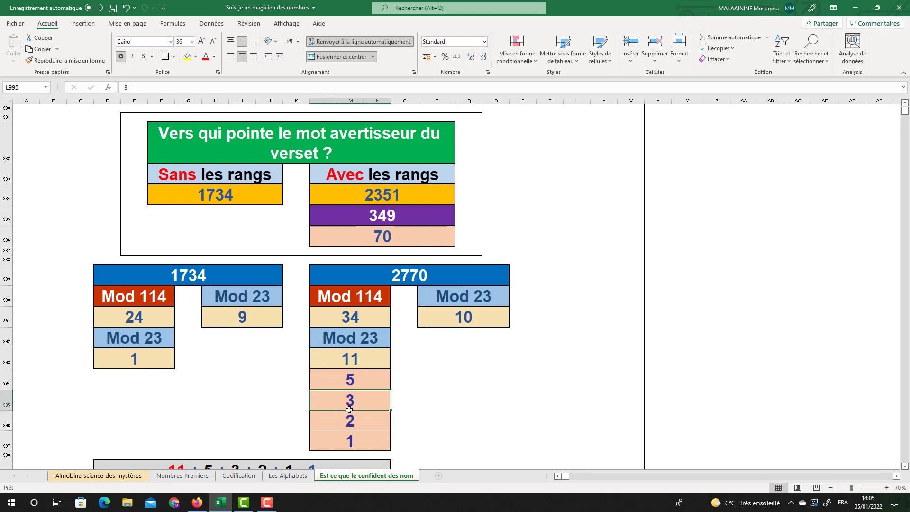
pyautogui.click(350, 421)
pyautogui.click(348, 439)
pyautogui.scroll(-1, 348, 439)
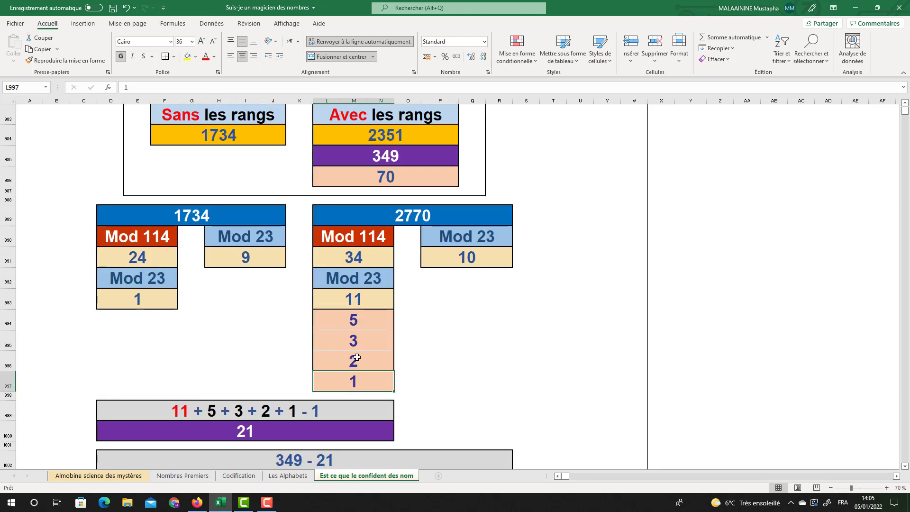
# - Check the 11 + 5 + 3 + 2 + 1 - 1 calculation in D1000 against its source cells L993 to L997 and D993
pyautogui.click(343, 303)
pyautogui.click(353, 320)
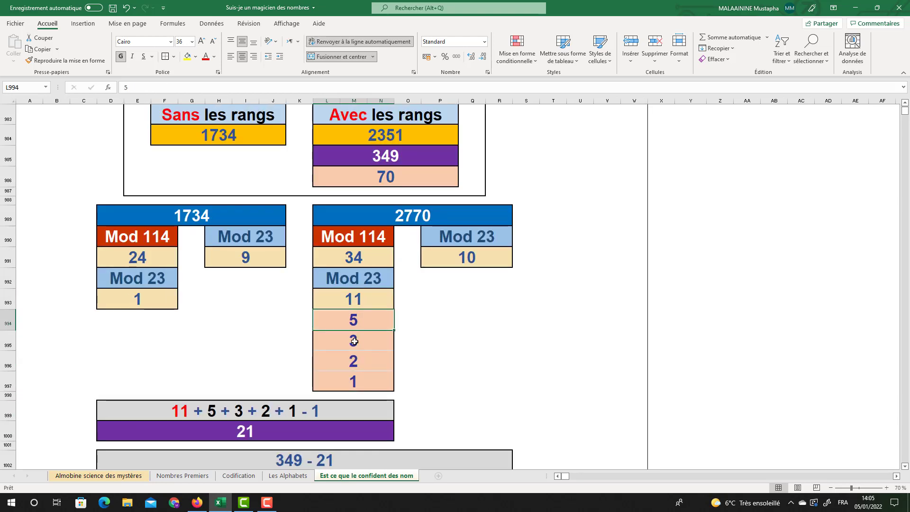
pyautogui.click(354, 341)
pyautogui.click(355, 364)
pyautogui.click(354, 382)
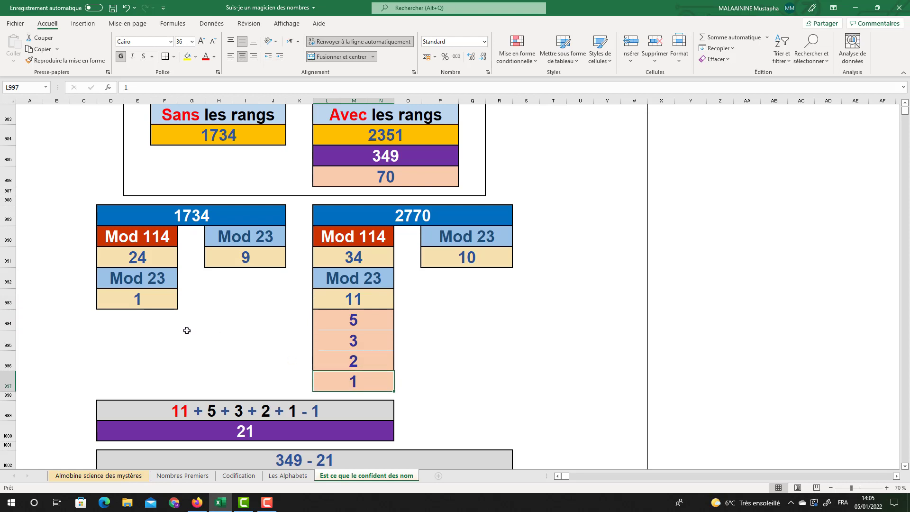
pyautogui.click(152, 298)
pyautogui.click(241, 432)
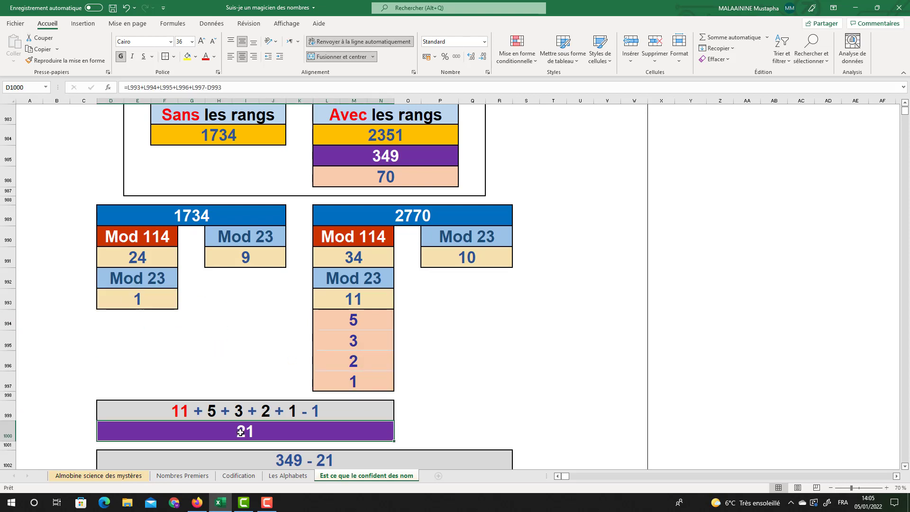
# - Check the 349 - 21 calculation against its source cells L985 and D1000, and view the SANS LES name table in row 1005
pyautogui.click(386, 157)
pyautogui.click(263, 432)
pyautogui.scroll(-2, 320, 351)
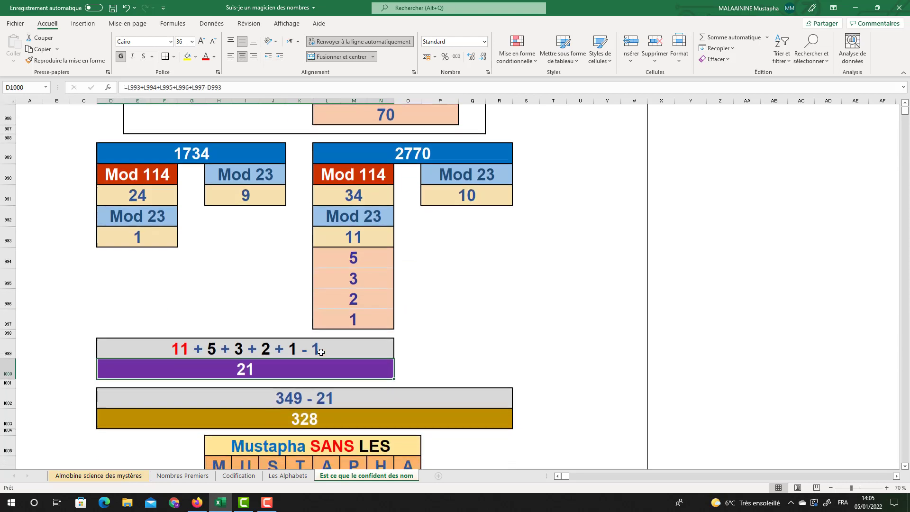
pyautogui.click(319, 377)
pyautogui.scroll(-1, 320, 356)
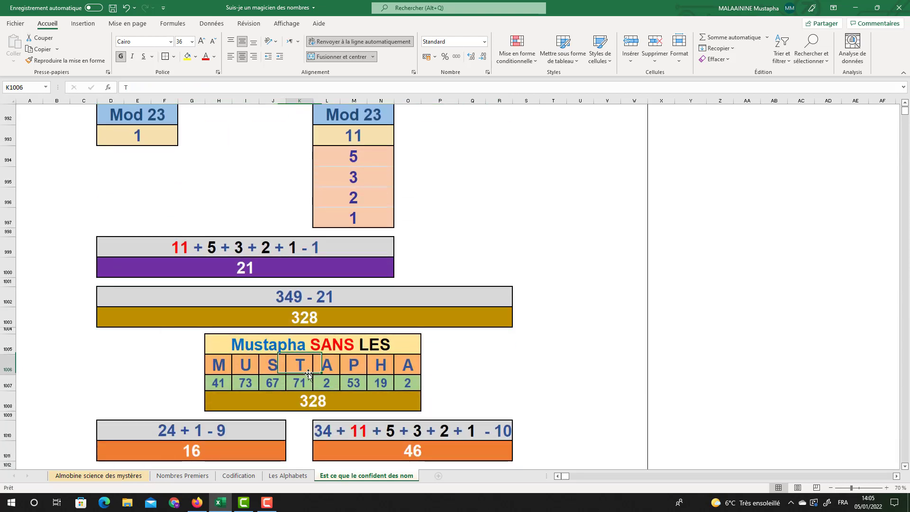
# - Increase the height of row 1005 so the full SANS LES RANGS title fits on two lines
pyautogui.click(299, 365)
pyautogui.moveTo(9, 355); pyautogui.dragTo(8, 376)
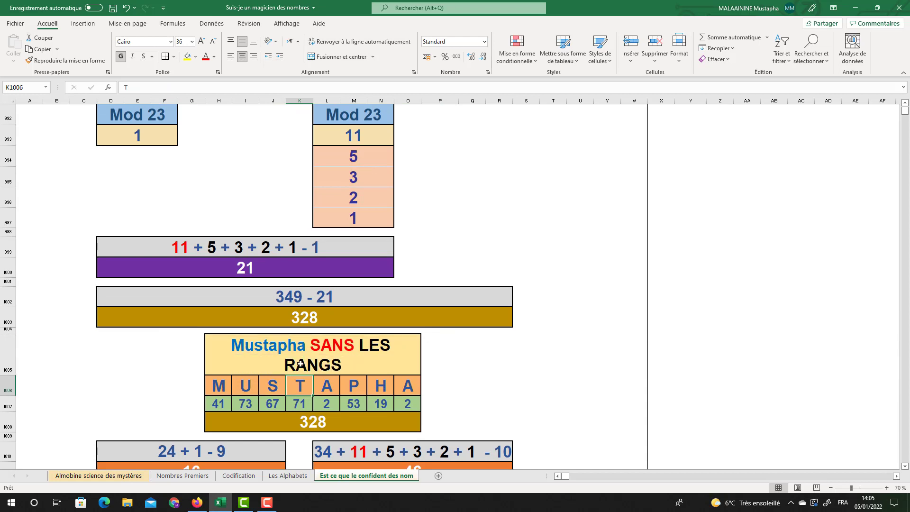
# - Examine the letter sum in H1008 and the modulo cells under 1734 that feed the formula in D1011
pyautogui.click(316, 419)
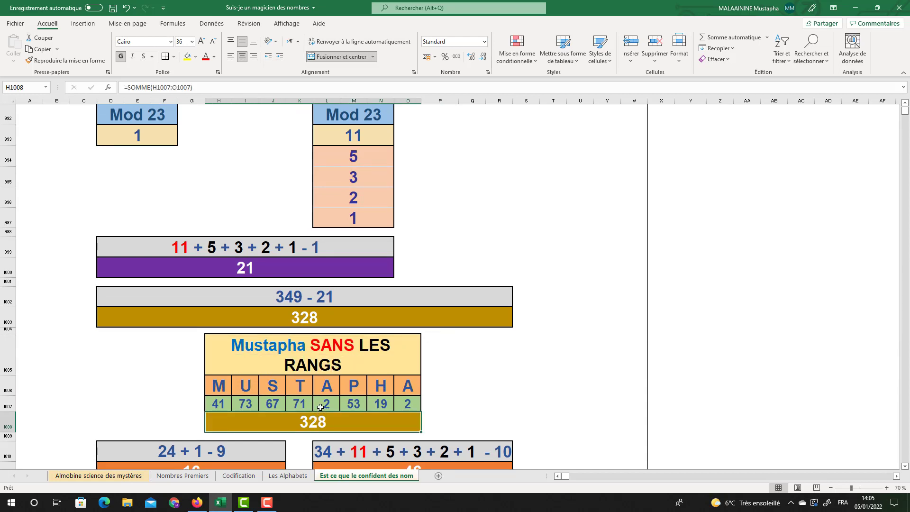
pyautogui.scroll(1, 315, 346)
pyautogui.scroll(-2, 297, 345)
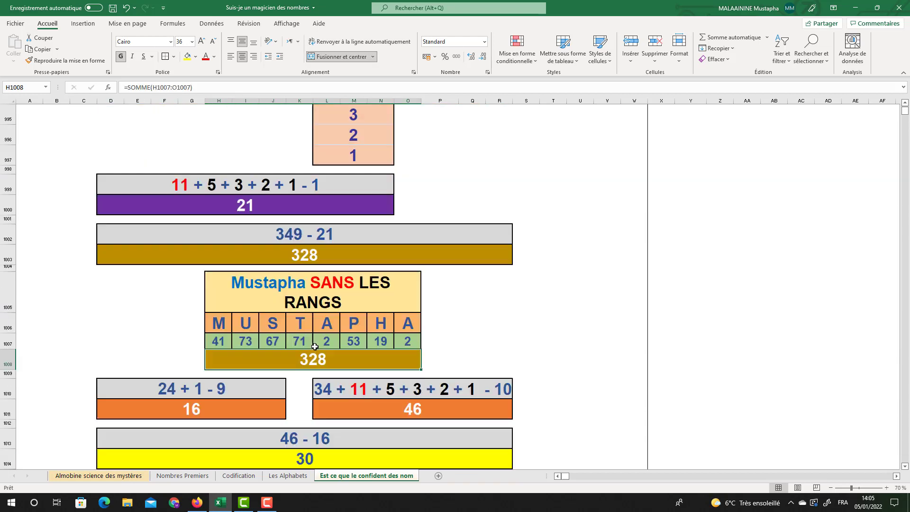
pyautogui.scroll(2, 297, 345)
pyautogui.click(135, 198)
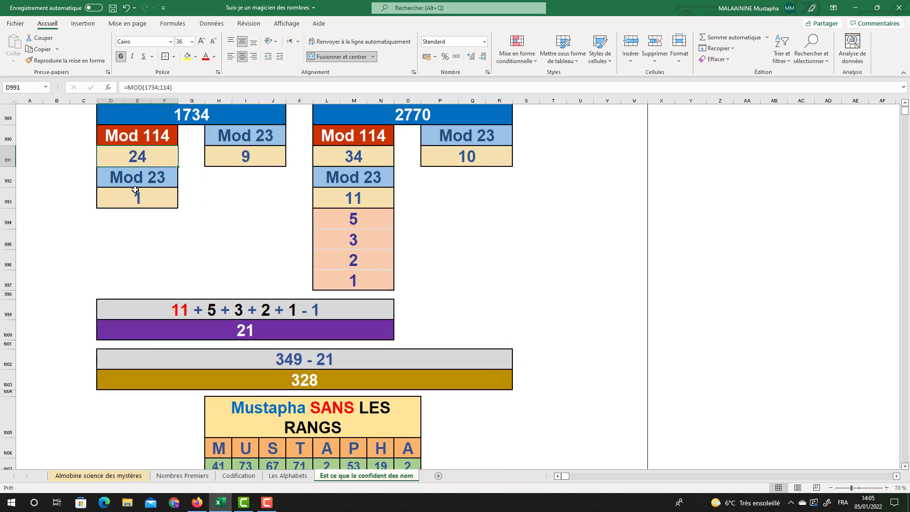
pyautogui.click(233, 158)
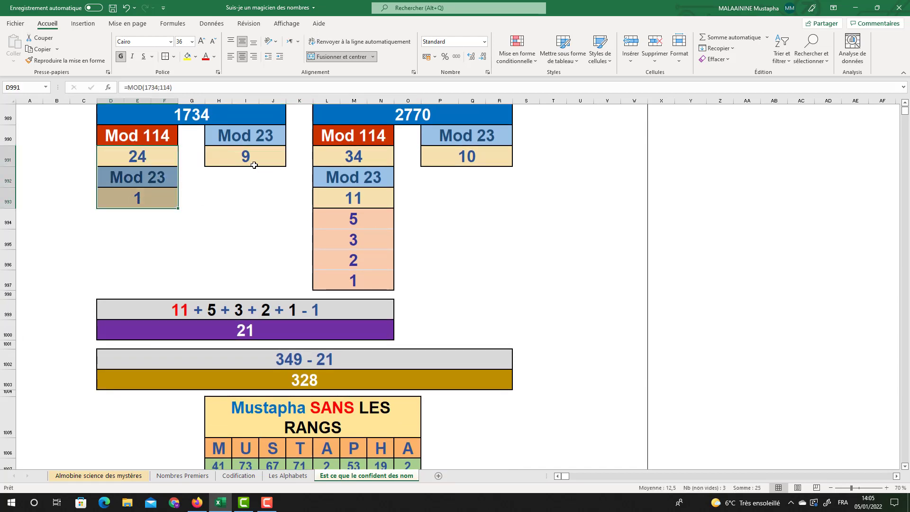
pyautogui.scroll(-3, 230, 246)
pyautogui.click(206, 350)
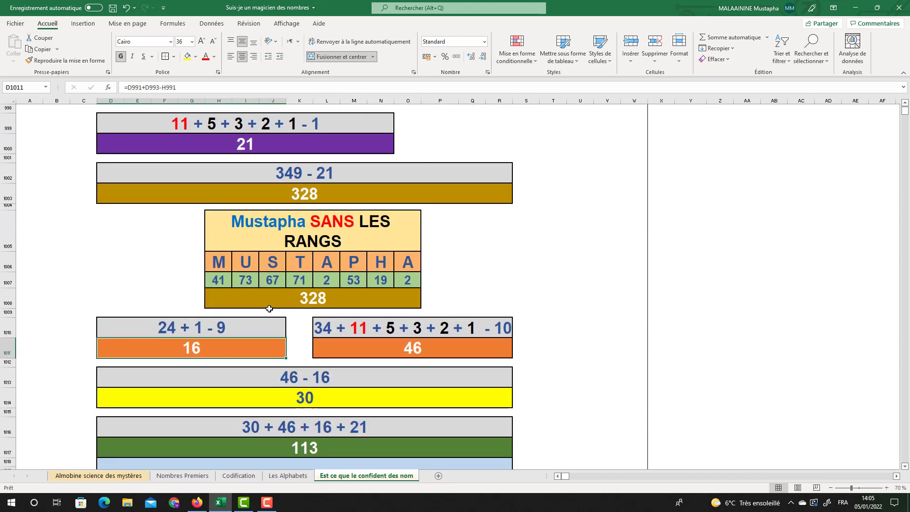
# - Examine the modulo cells under 2770 that feed L1011, and the formula in D1014 subtracting D1011 from it
pyautogui.scroll(4, 505, 260)
pyautogui.scroll(1, 504, 261)
pyautogui.moveTo(362, 196); pyautogui.dragTo(353, 323)
pyautogui.click(459, 198)
pyautogui.scroll(-5, 488, 262)
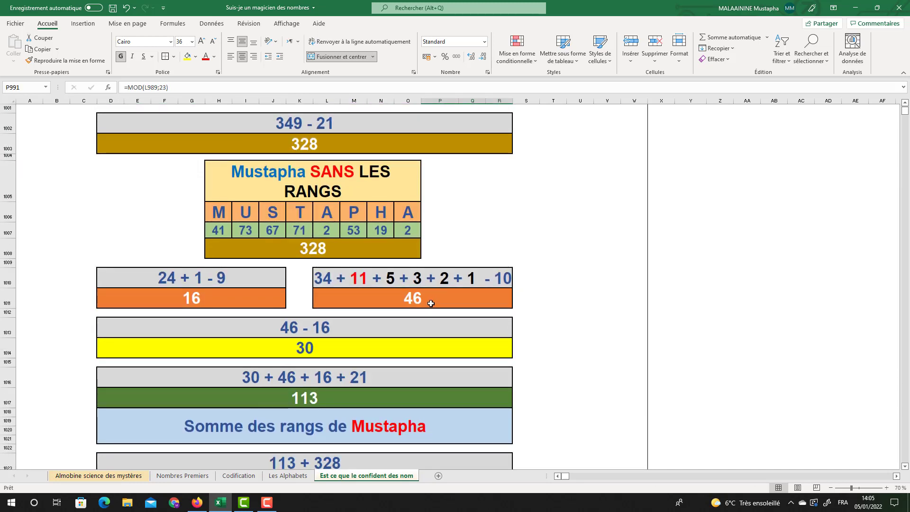
pyautogui.click(418, 298)
pyautogui.click(195, 296)
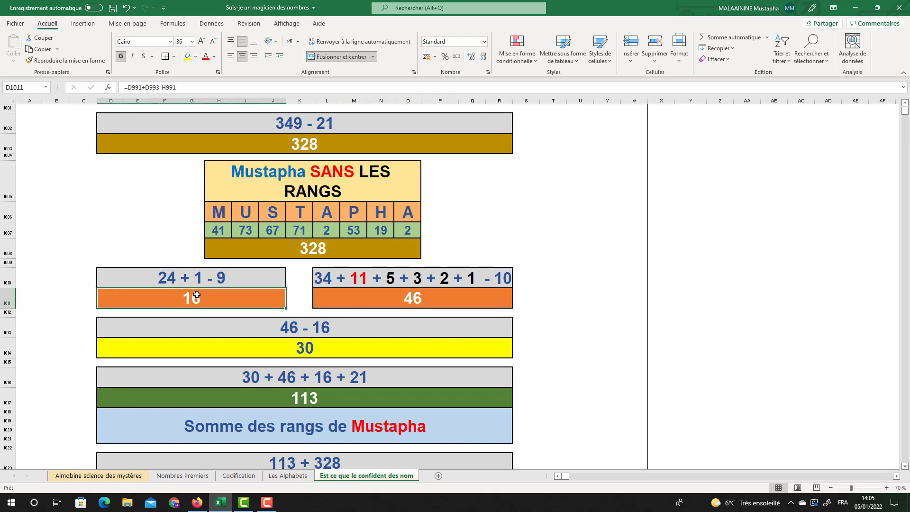
pyautogui.click(301, 346)
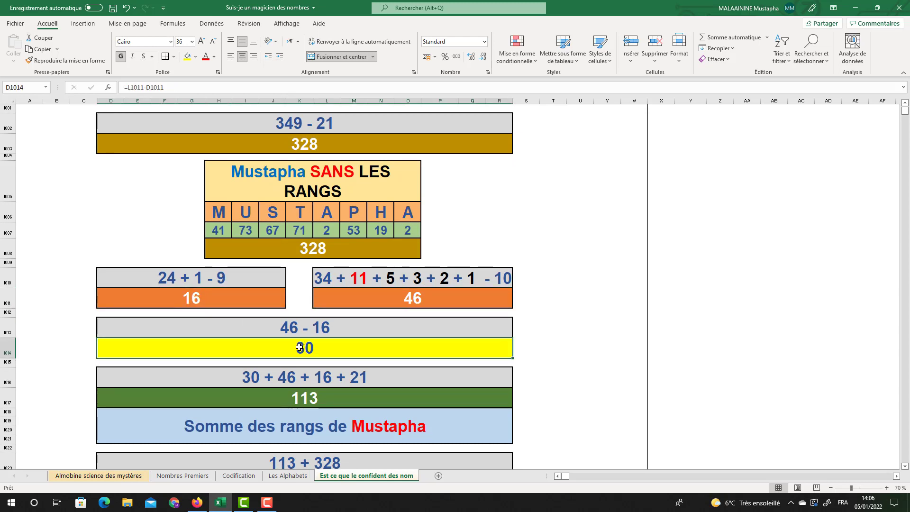
pyautogui.click(404, 298)
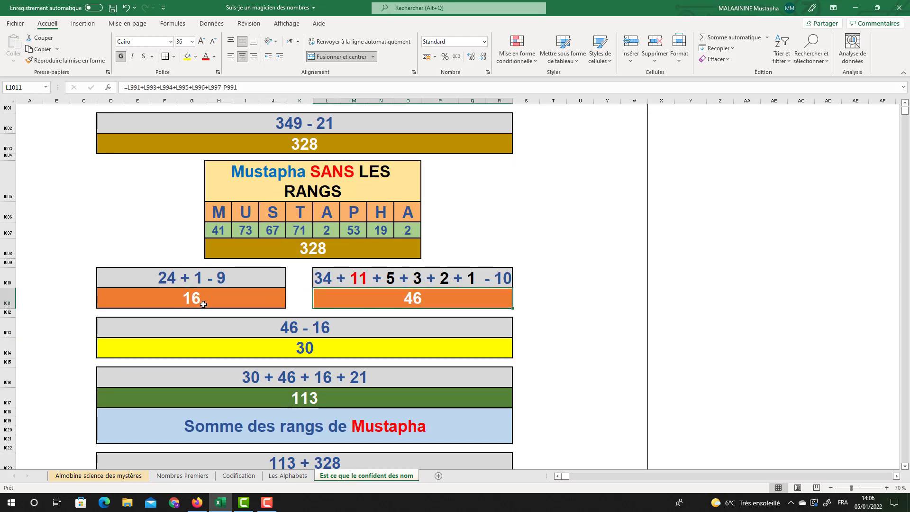
# - Examine the rank-sum formula in D1017 and the cells it adds, including D1000 and D1014
pyautogui.scroll(2, 204, 305)
pyautogui.click(245, 210)
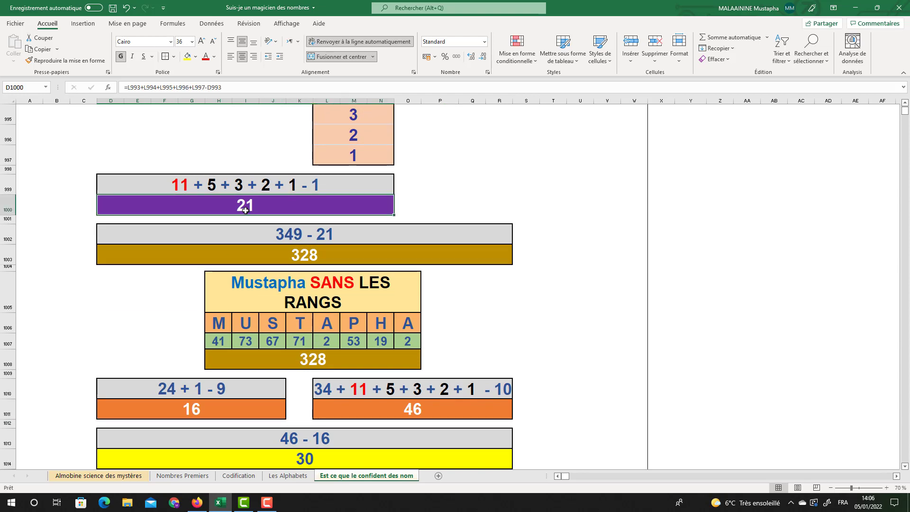
pyautogui.scroll(-4, 247, 213)
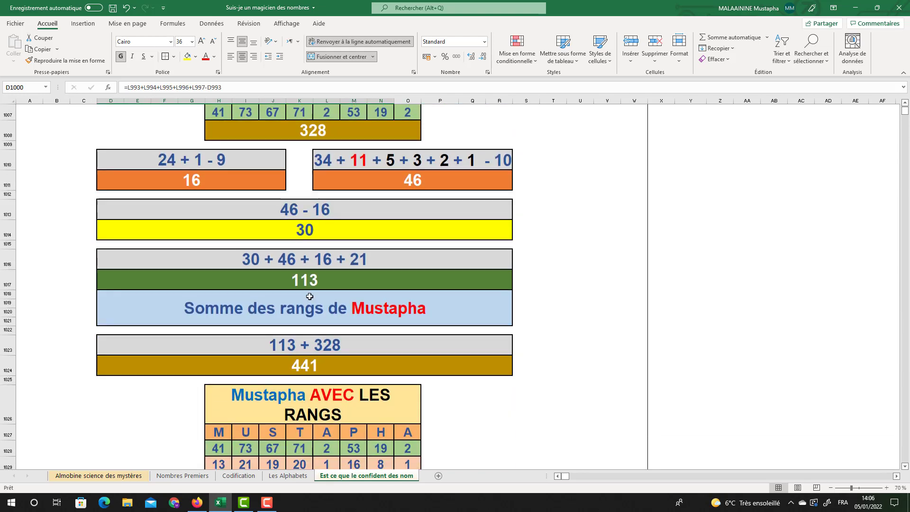
pyautogui.click(311, 280)
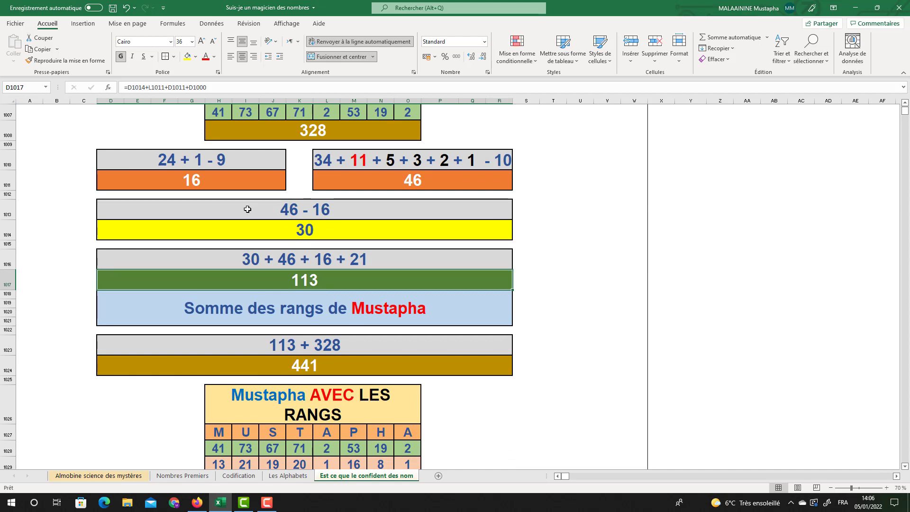
pyautogui.click(316, 235)
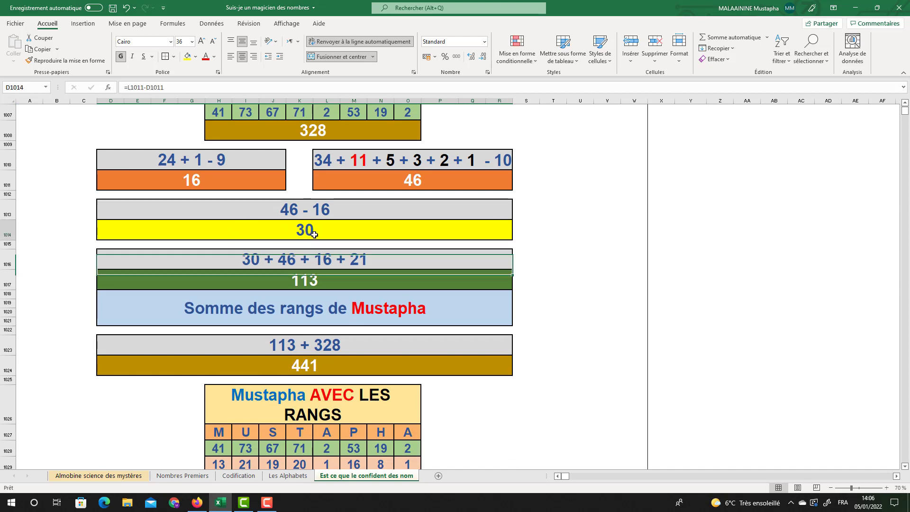
pyautogui.click(310, 272)
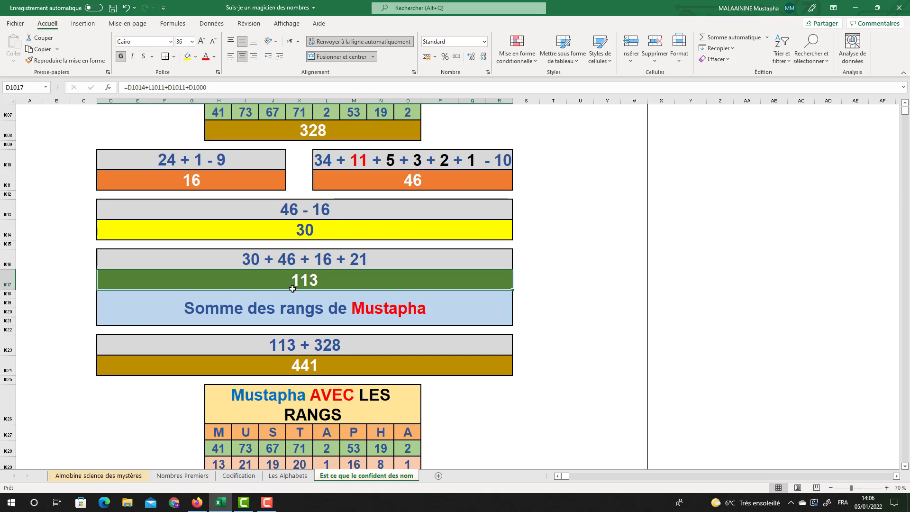
pyautogui.scroll(3, 399, 302)
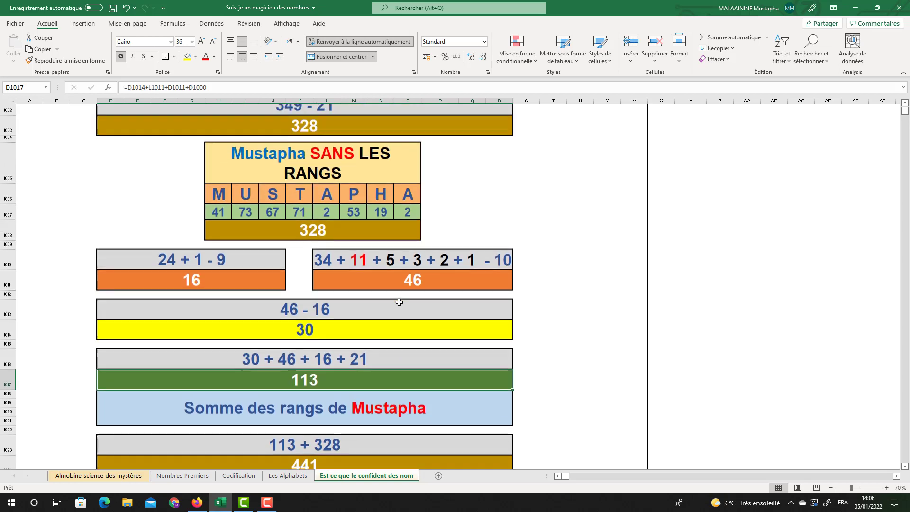
pyautogui.scroll(4, 280, 314)
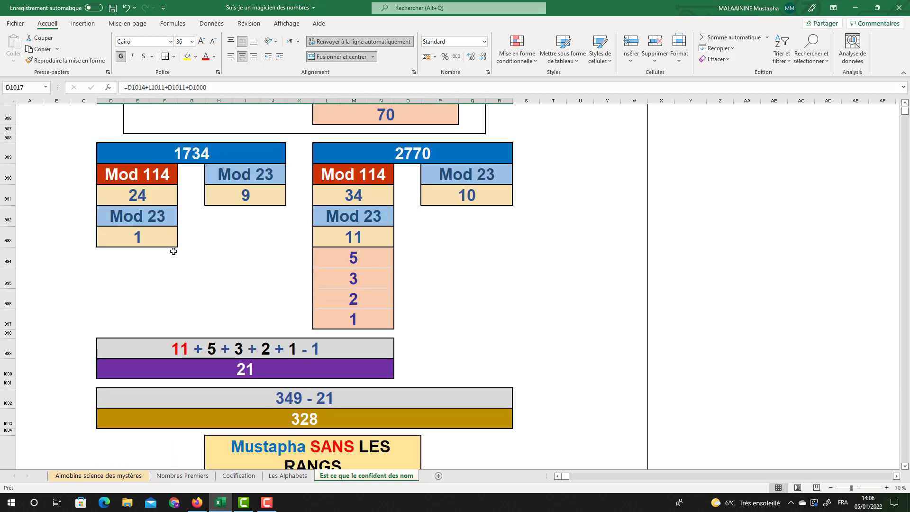
# - Retrace the rank-sum calculation from the Mod 23 cell H991 through L1011, D1014, D1011 and D1000 to D1017
pyautogui.click(245, 196)
pyautogui.scroll(-4, 231, 253)
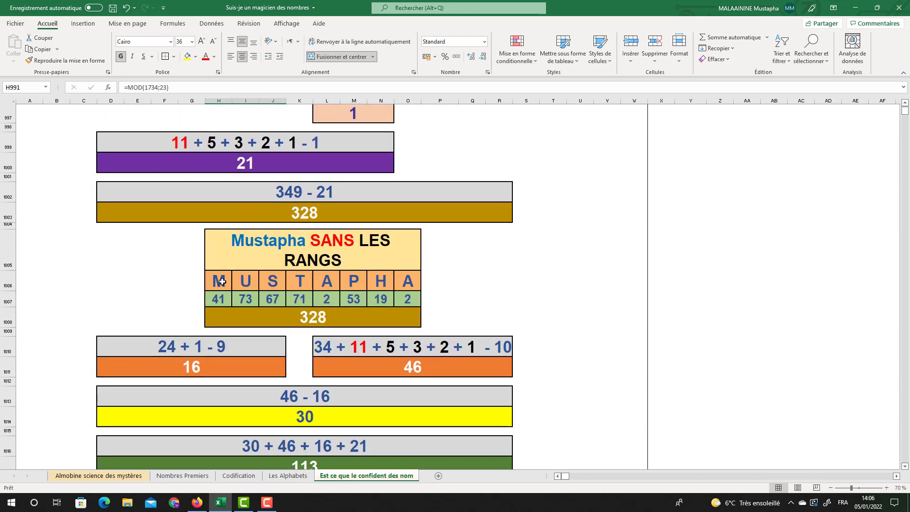
pyautogui.click(266, 325)
pyautogui.scroll(3, 303, 322)
pyautogui.scroll(-4, 448, 273)
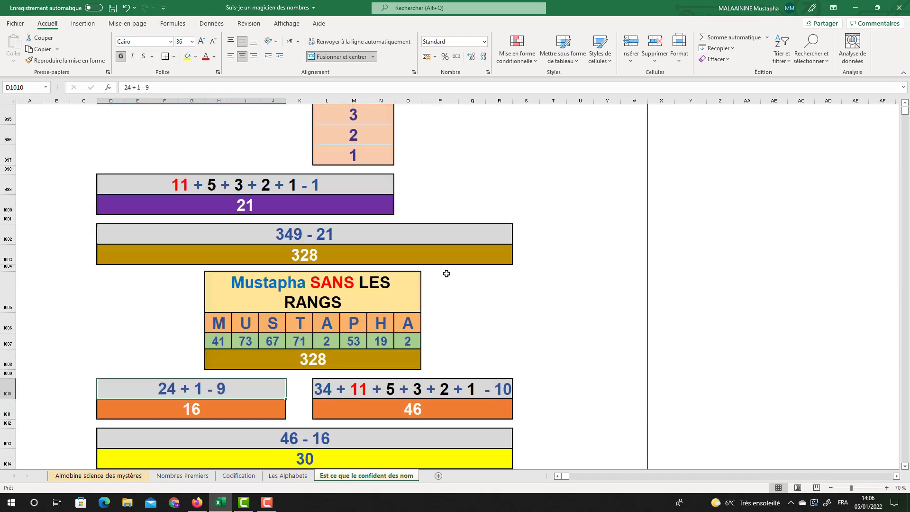
pyautogui.click(421, 300)
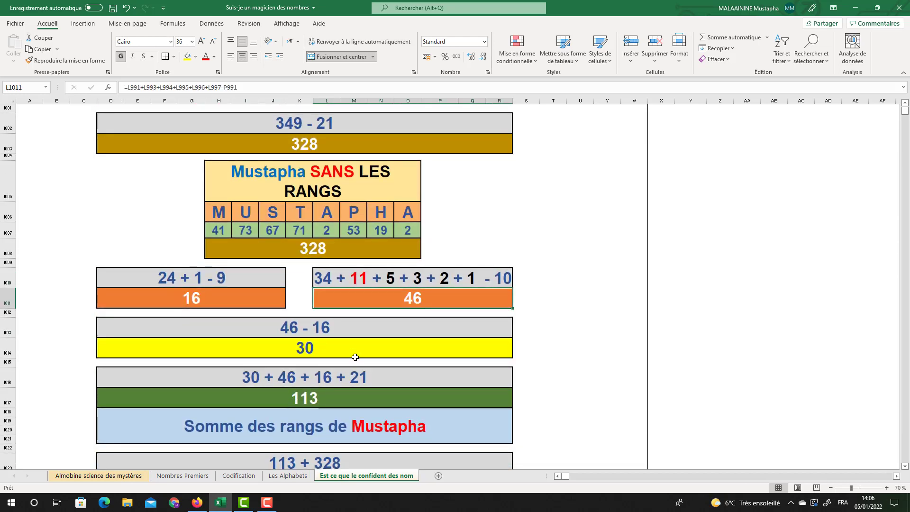
pyautogui.click(301, 346)
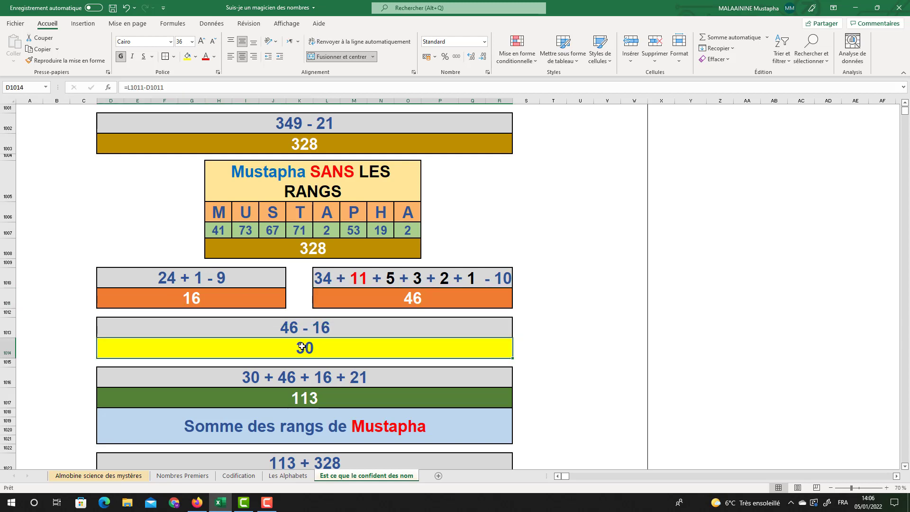
pyautogui.click(425, 302)
pyautogui.click(205, 303)
pyautogui.scroll(3, 223, 308)
pyautogui.click(183, 273)
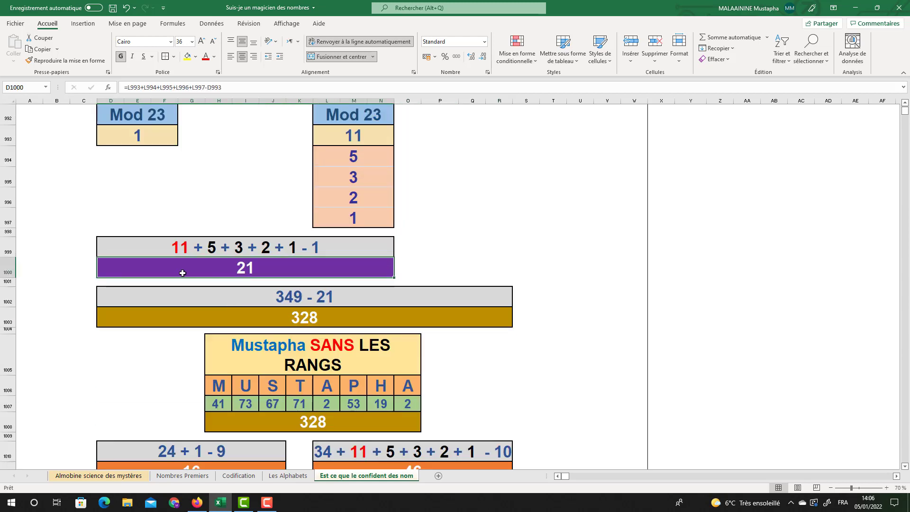
pyautogui.scroll(-4, 301, 341)
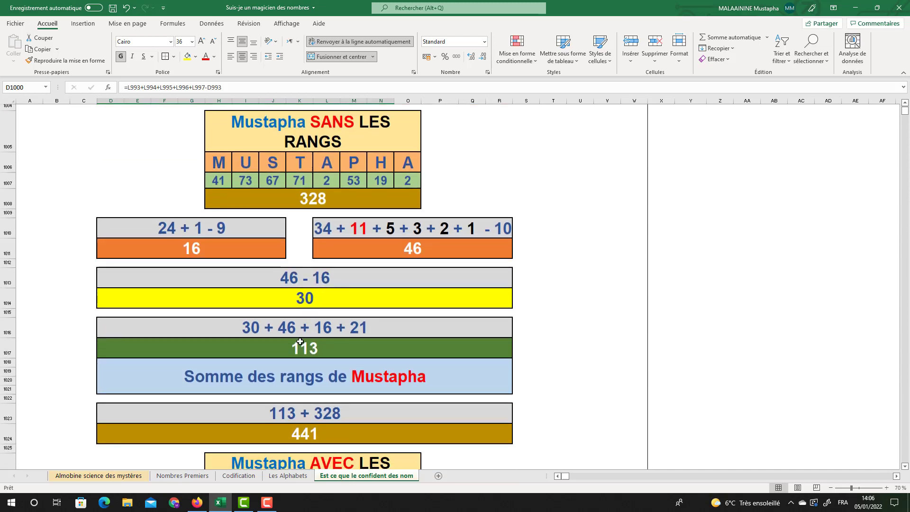
pyautogui.click(300, 342)
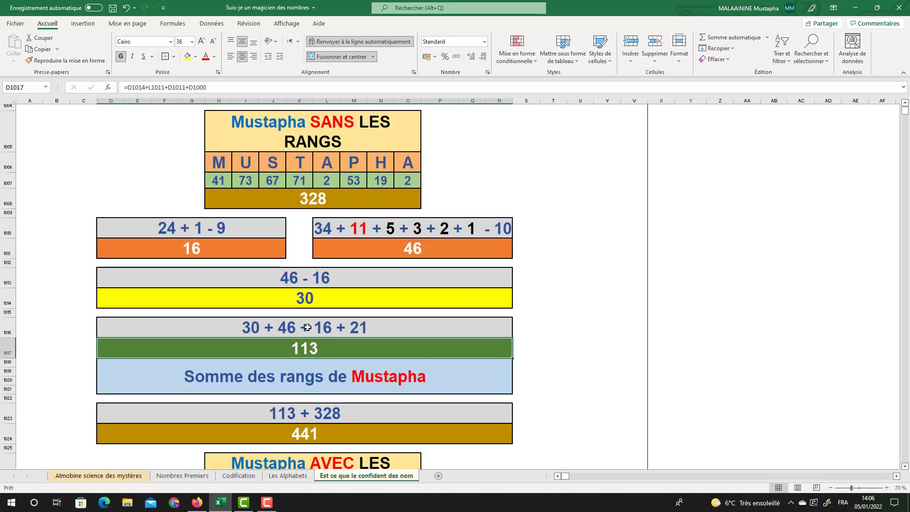
# - Review the AVEC LES RANGS name table and the two letter-value tables for "Vers qui pointe le mot les incroyants du verset ?"
pyautogui.scroll(-3, 303, 291)
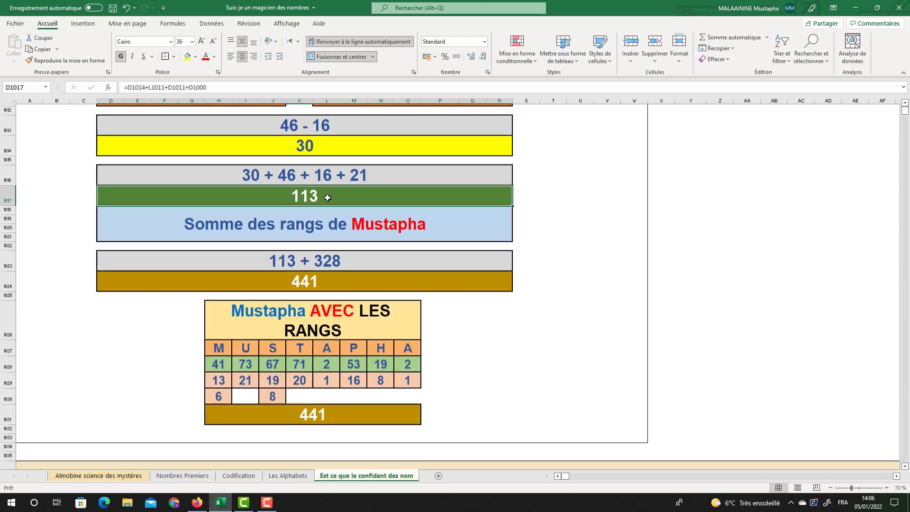
pyautogui.scroll(3, 305, 306)
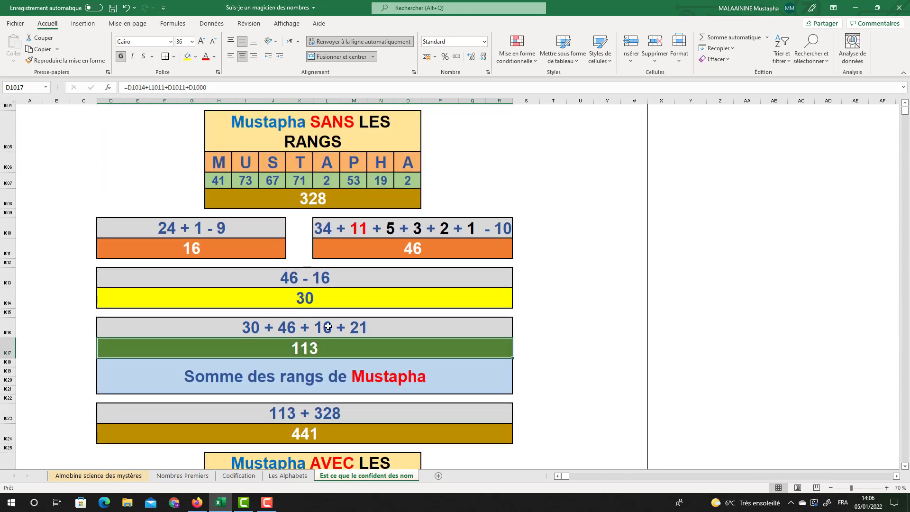
pyautogui.scroll(-5, 322, 327)
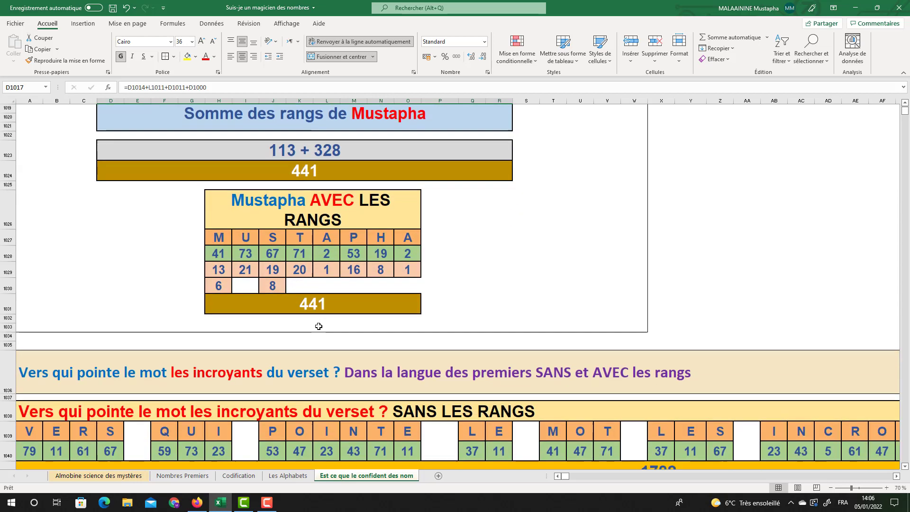
pyautogui.scroll(-3, 319, 326)
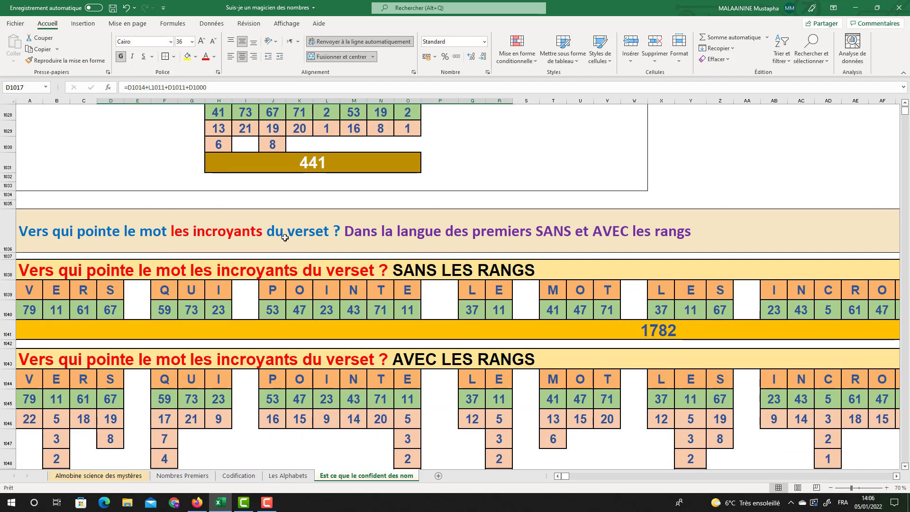
pyautogui.scroll(-2, 269, 234)
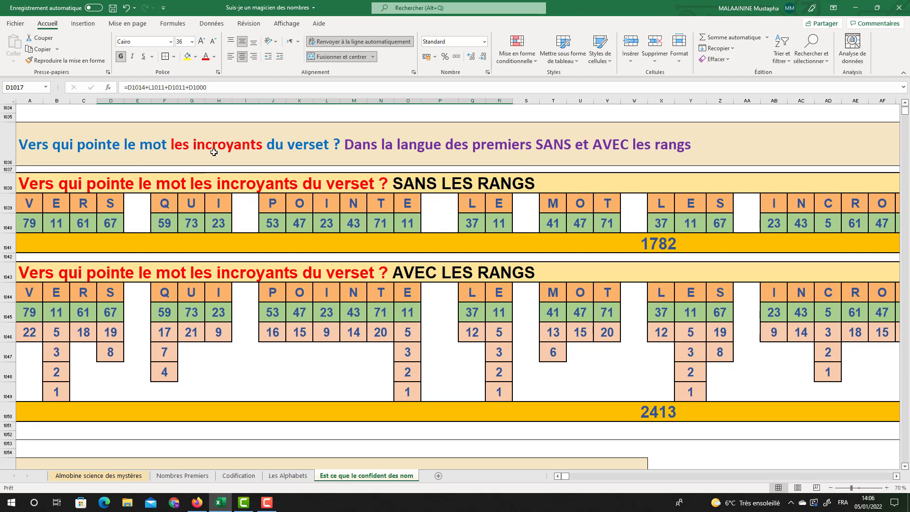
pyautogui.scroll(-5, 289, 169)
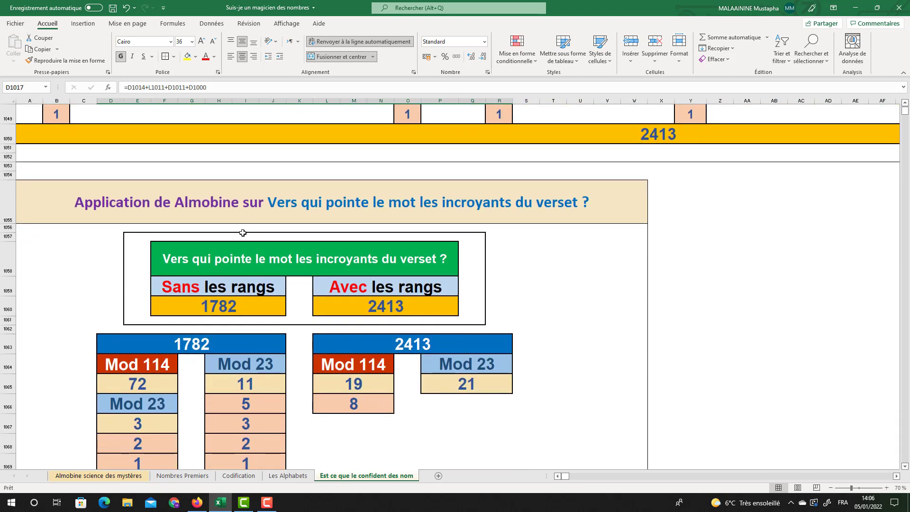
# - Review the sans/avec rangs summary block from F1058 and the modulo results across D1065:R1065
pyautogui.moveTo(215, 251); pyautogui.dragTo(218, 307)
pyautogui.scroll(-1, 184, 316)
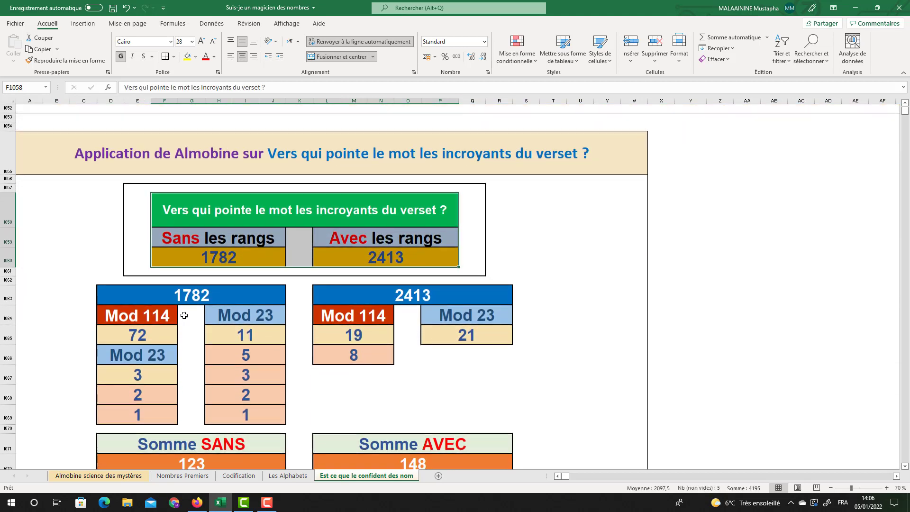
pyautogui.moveTo(144, 331); pyautogui.dragTo(477, 334)
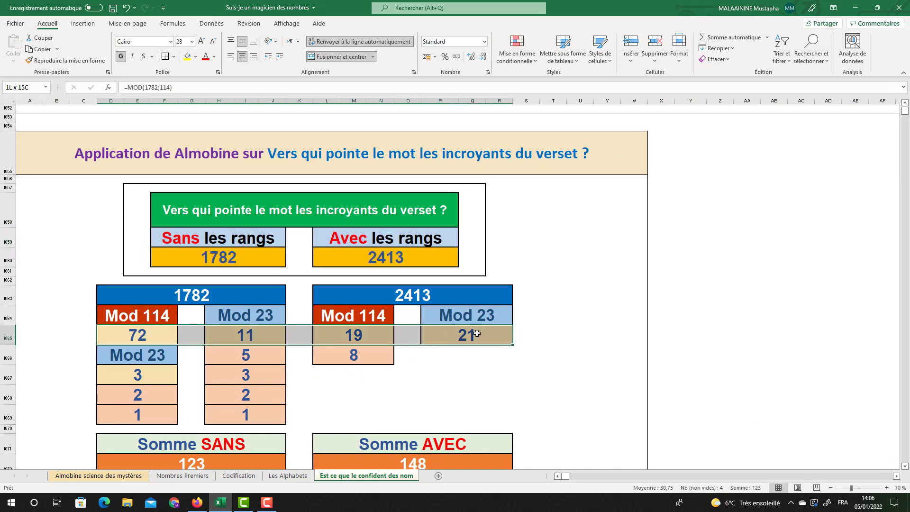
pyautogui.scroll(-1, 303, 323)
# - Inspect the individual modulo cells under 1782, from D1065 down to D1069 and H1065, plus the Mod 114 cell L1065 under 2413
pyautogui.click(124, 309)
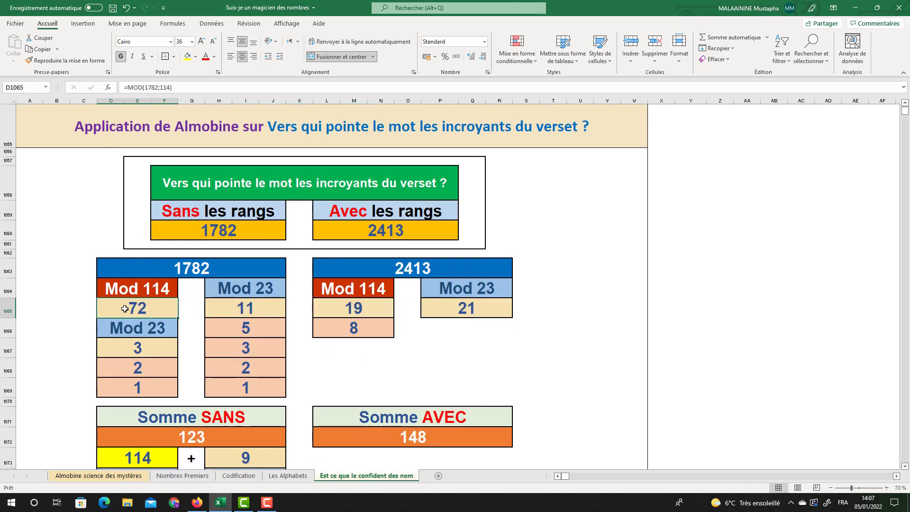
pyautogui.click(138, 350)
pyautogui.click(143, 365)
pyautogui.click(141, 386)
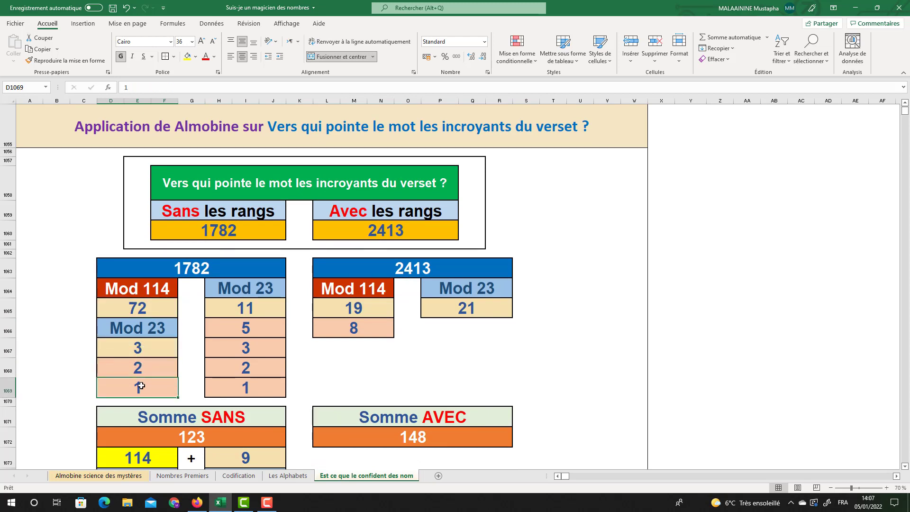
pyautogui.click(244, 313)
pyautogui.click(349, 309)
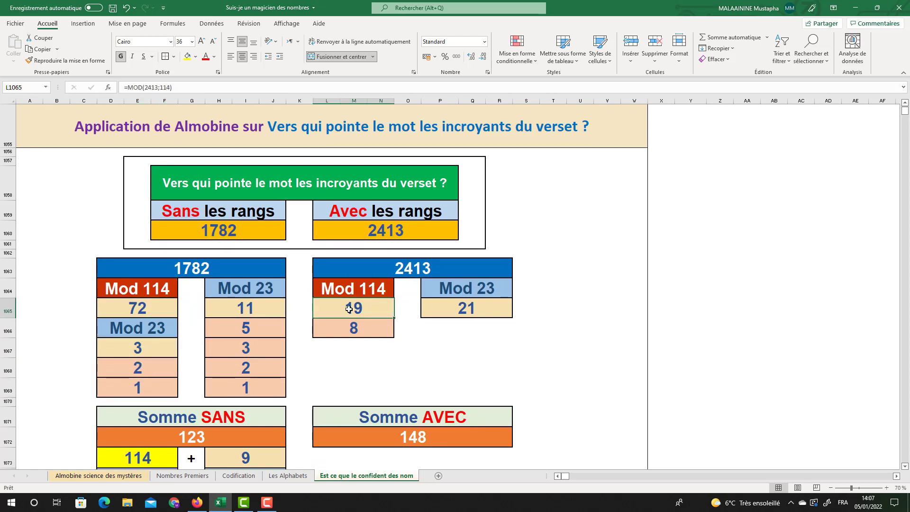
# - Check the ranges summed by the Somme SANS formula in D1072 and the Somme AVEC formula in L1072
pyautogui.scroll(-1, 349, 309)
pyautogui.scroll(-1, 349, 310)
pyautogui.doubleClick(199, 376)
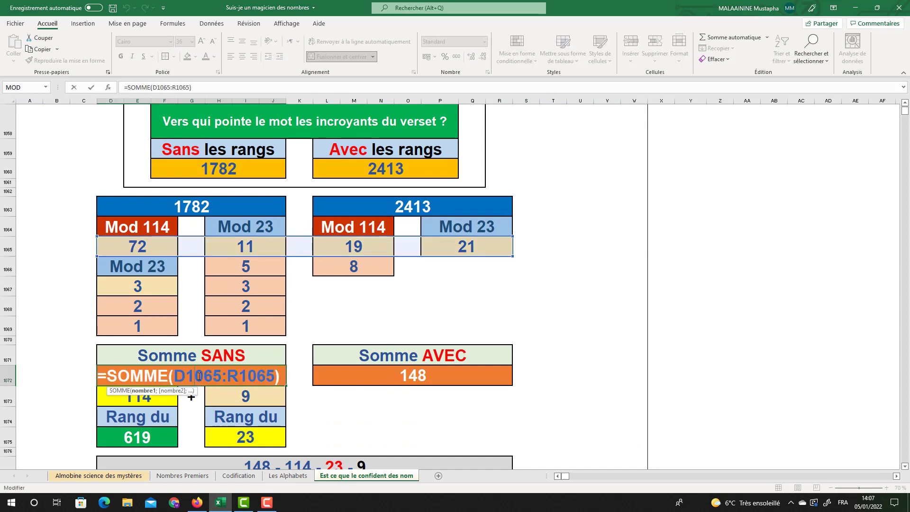
pyautogui.press('Return')
pyautogui.click(421, 376)
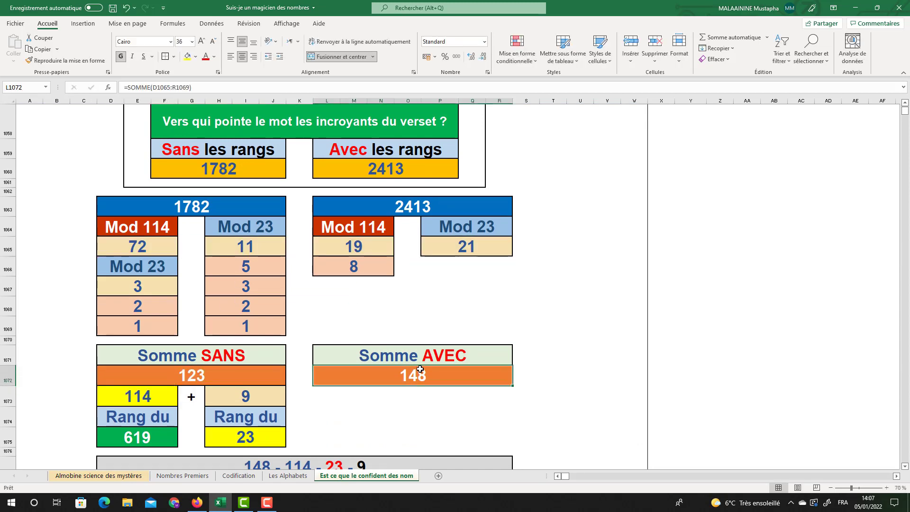
pyautogui.doubleClick(415, 378)
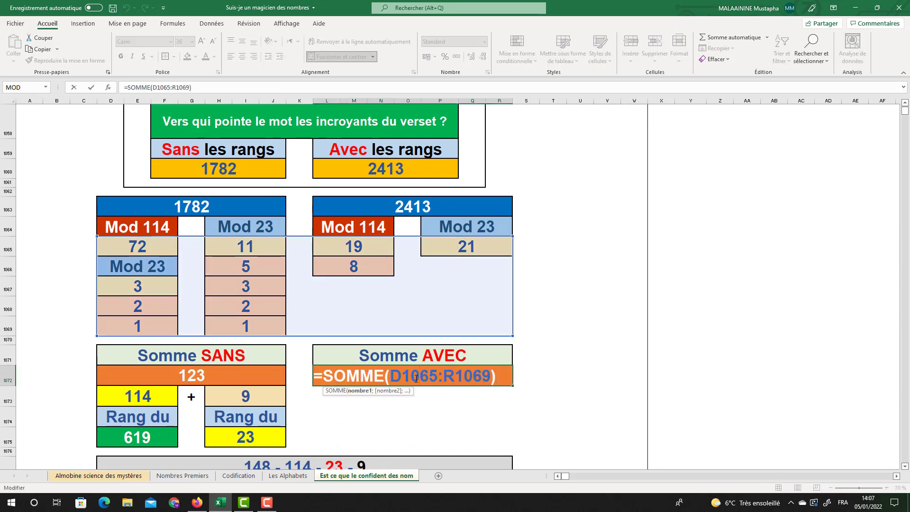
pyautogui.press('Return')
pyautogui.click(186, 382)
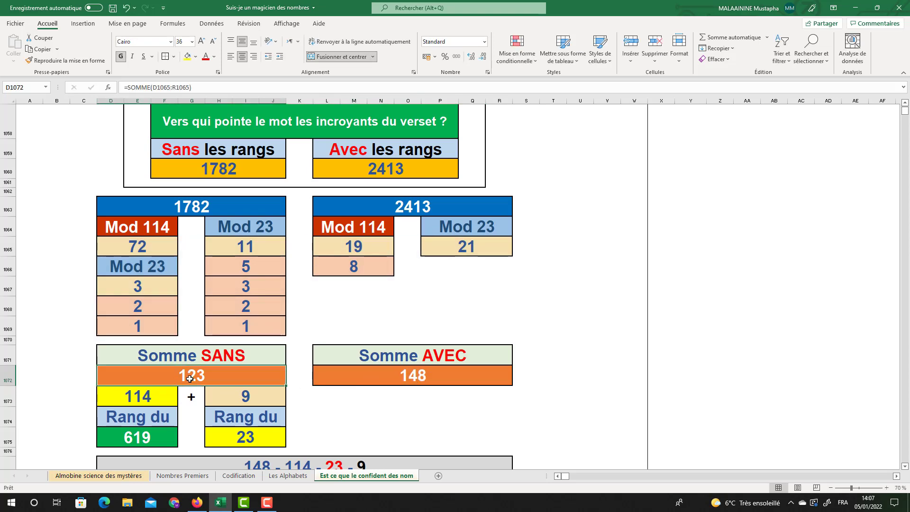
pyautogui.doubleClick(190, 379)
pyautogui.press('Return')
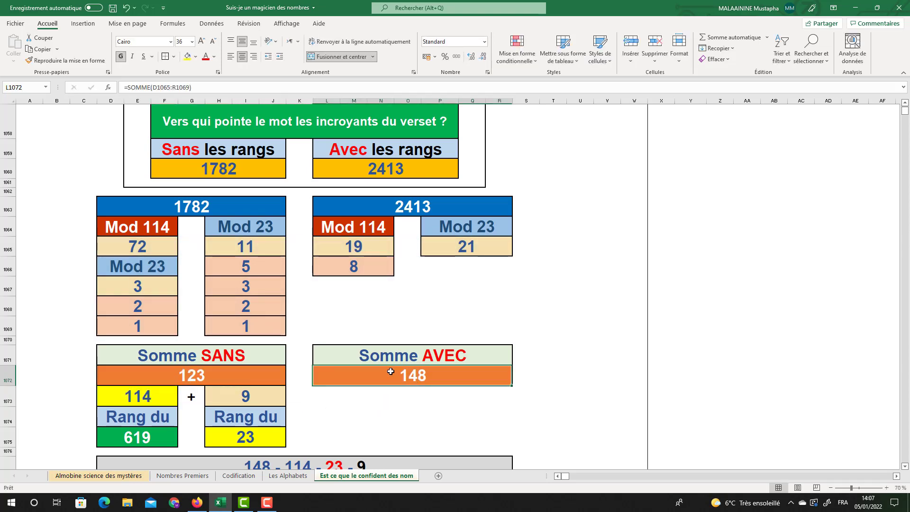
pyautogui.doubleClick(390, 373)
pyautogui.press('Return')
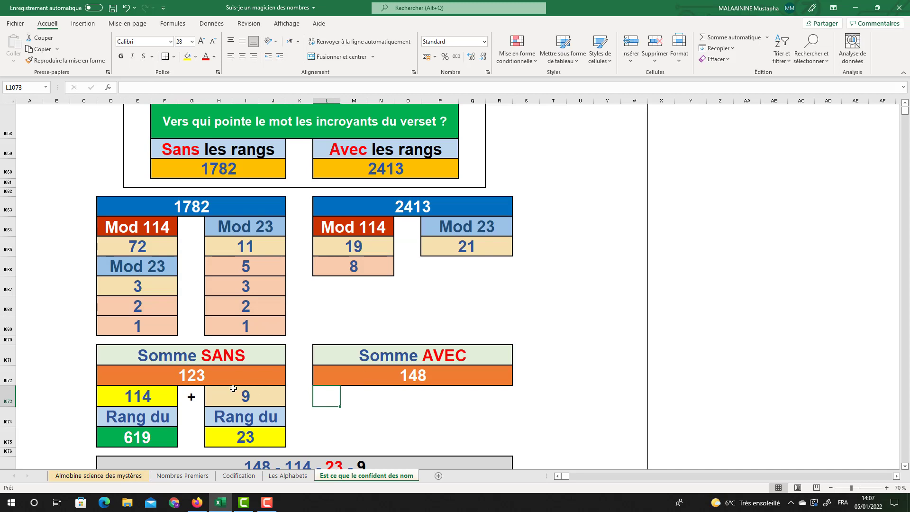
# - Examine how D1072 splits into 114 plus 9, along with the rank cells H1075 and D1075 beneath them
pyautogui.click(187, 374)
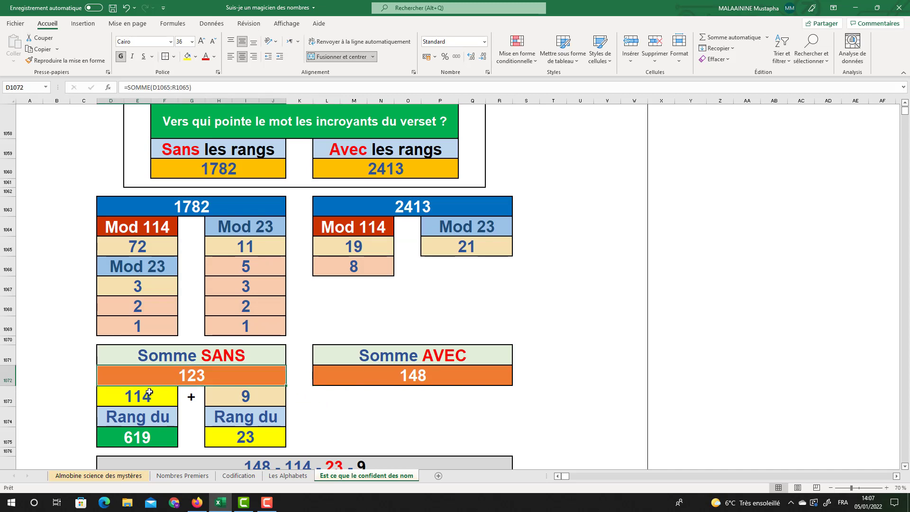
pyautogui.click(243, 441)
pyautogui.click(138, 401)
pyautogui.click(237, 433)
pyautogui.click(156, 392)
pyautogui.click(242, 435)
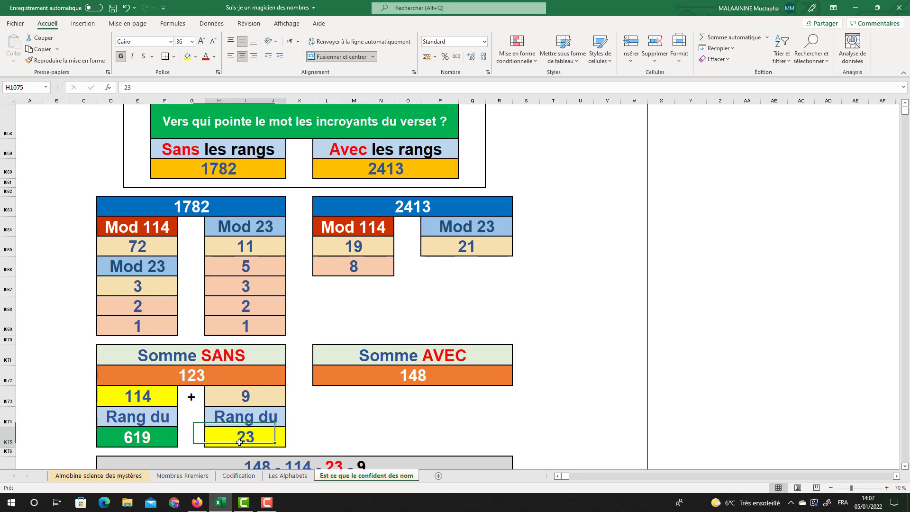
pyautogui.scroll(-1, 147, 397)
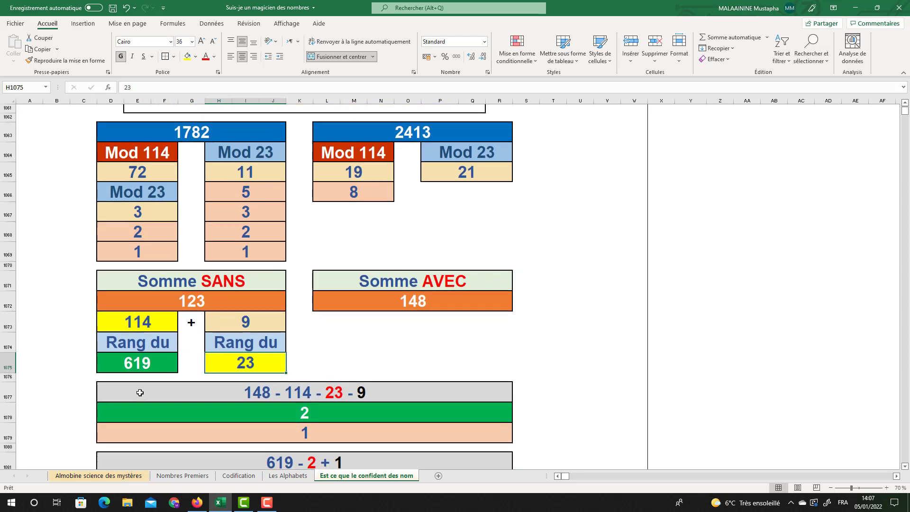
pyautogui.click(134, 366)
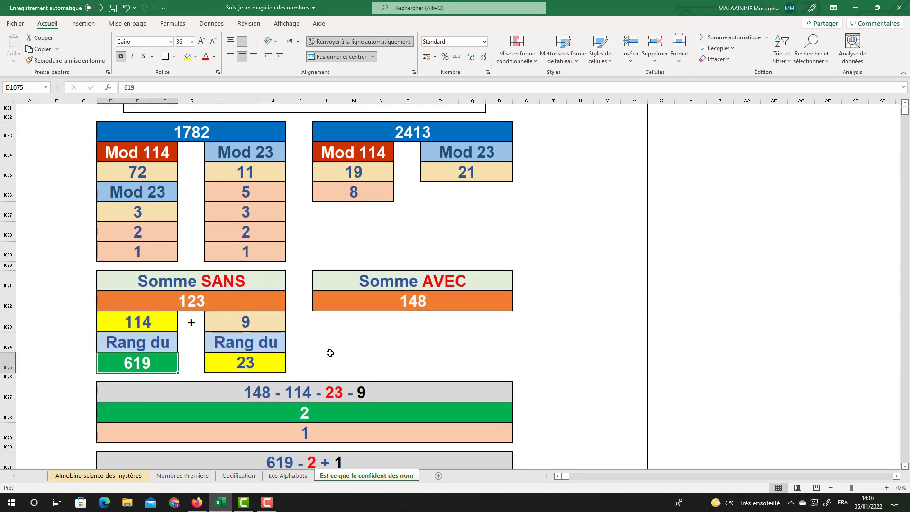
# - Trace the subtraction in D1078 through its source cells L1072, D1073, H1075 and H1073
pyautogui.click(410, 304)
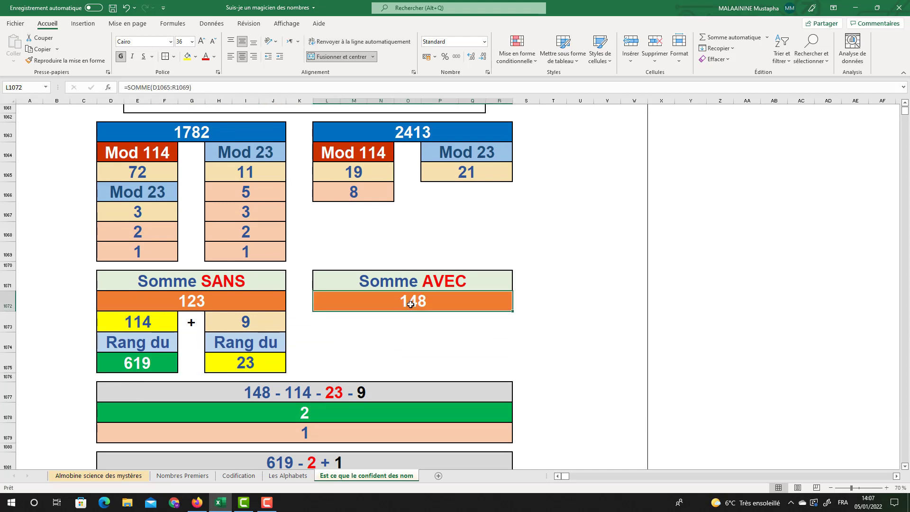
pyautogui.click(149, 321)
pyautogui.click(235, 361)
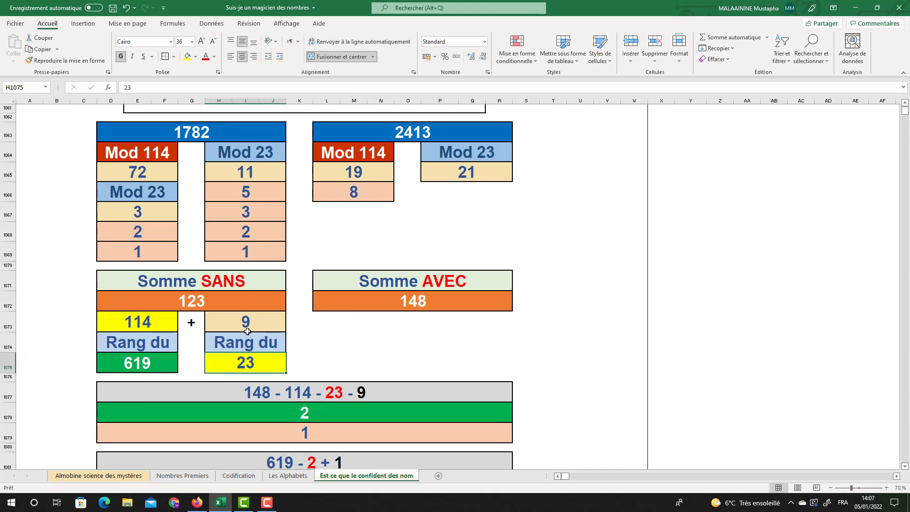
pyautogui.click(247, 328)
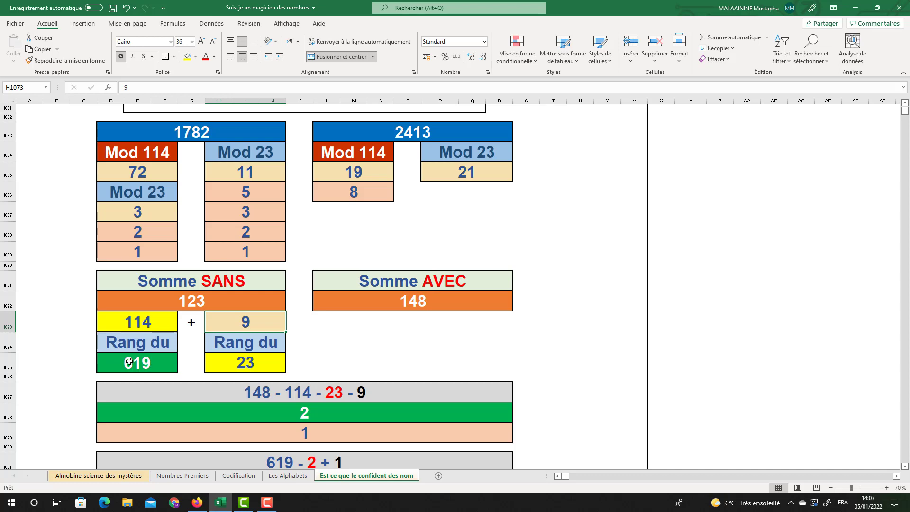
pyautogui.click(410, 302)
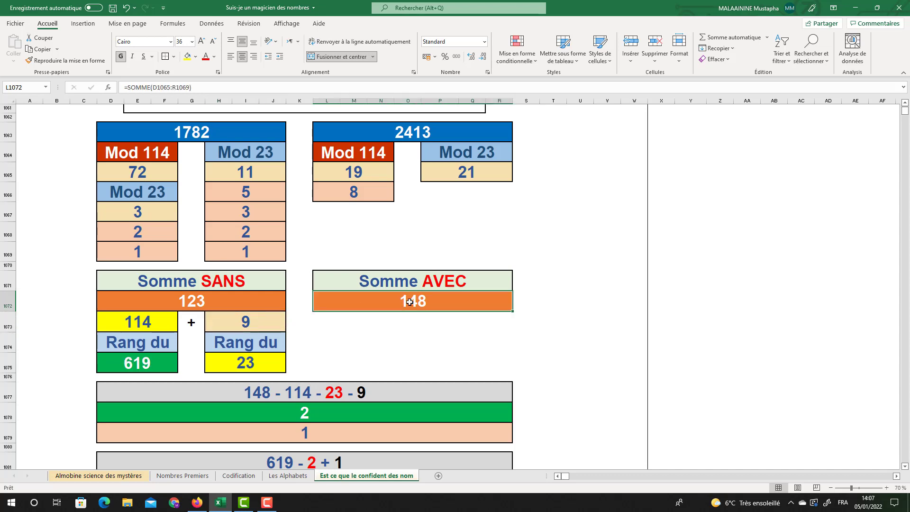
pyautogui.click(154, 322)
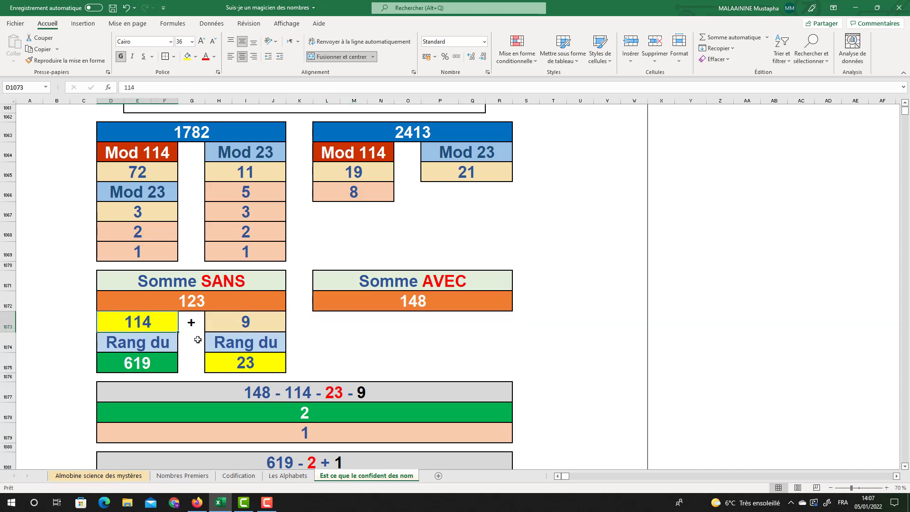
pyautogui.click(298, 410)
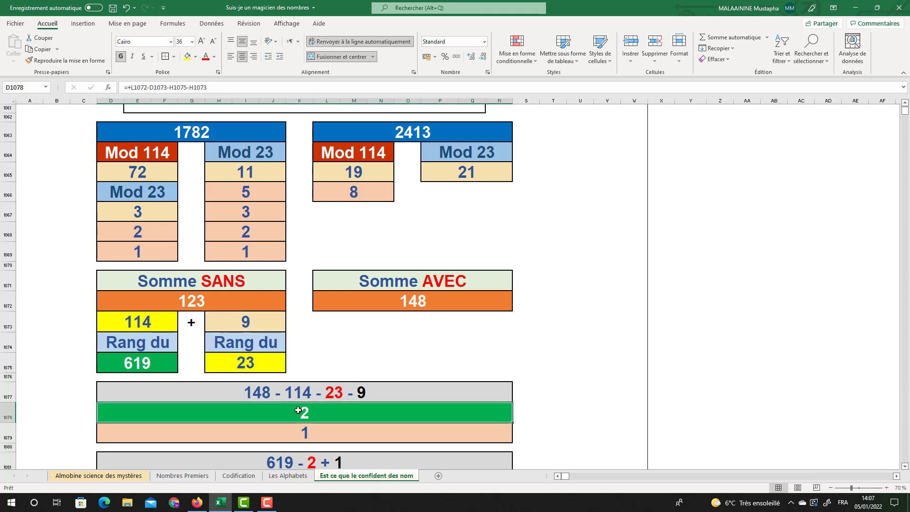
# - Follow the "619 - 2 + 1" calculation from D1075, D1078 and D1079 down to its result in D1082
pyautogui.click(307, 429)
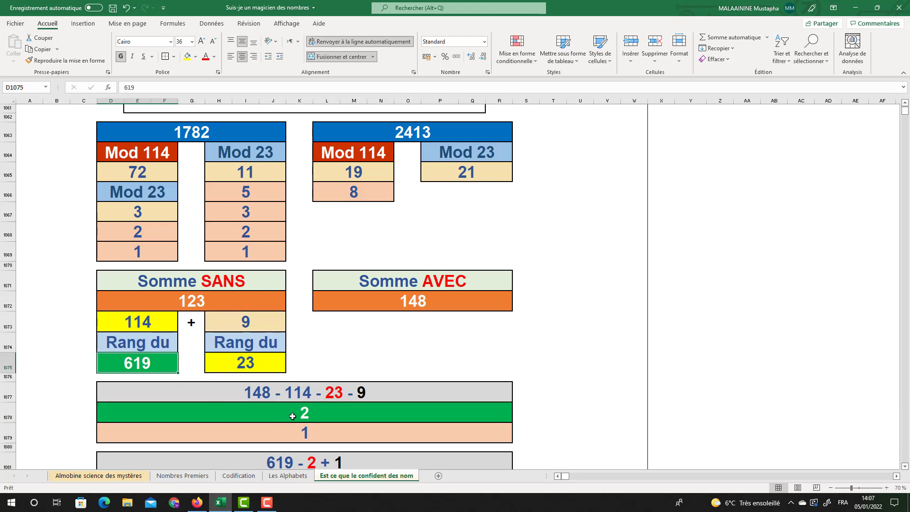
pyautogui.click(291, 411)
pyautogui.click(308, 431)
pyautogui.scroll(-3, 319, 416)
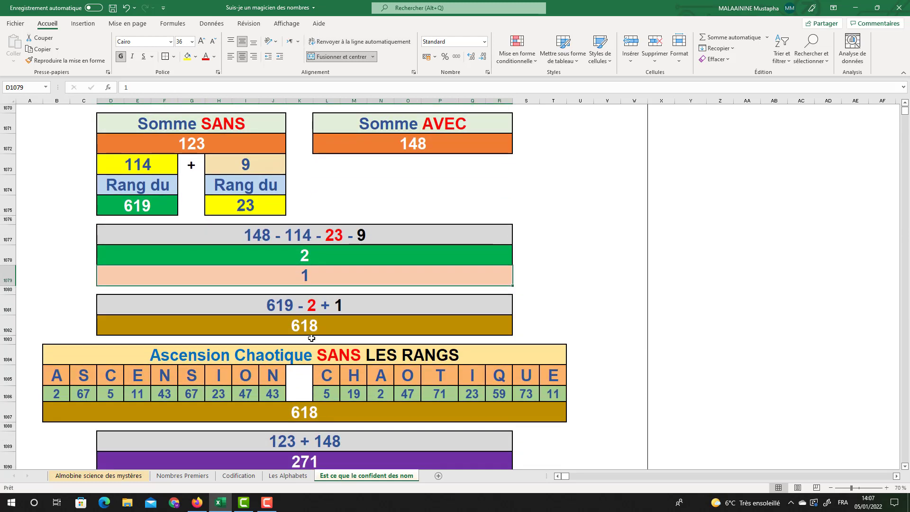
pyautogui.press('Down')
pyautogui.press('Down')
pyautogui.press('Down')
# - Check the total formula of the "Ascension Chaotique SANS LES RANGS" letter table in row 1087
pyautogui.click(305, 412)
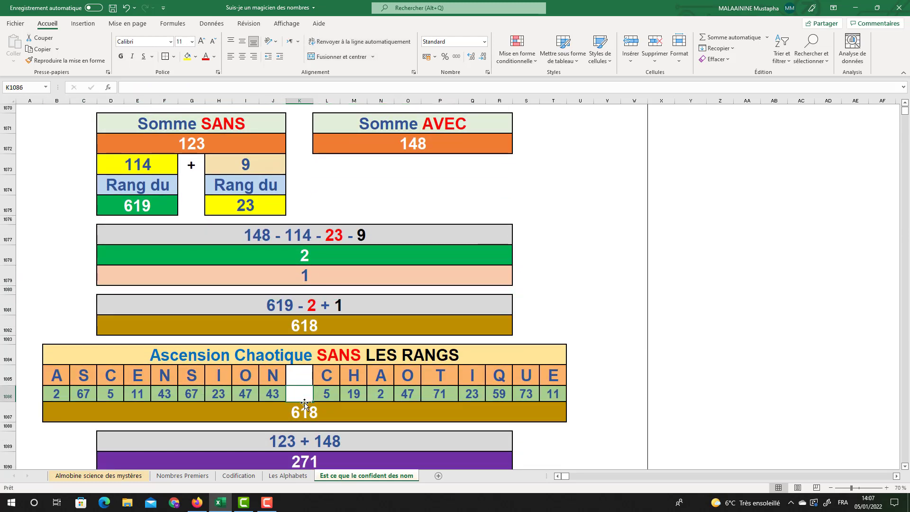
pyautogui.doubleClick(304, 412)
pyautogui.press('Return')
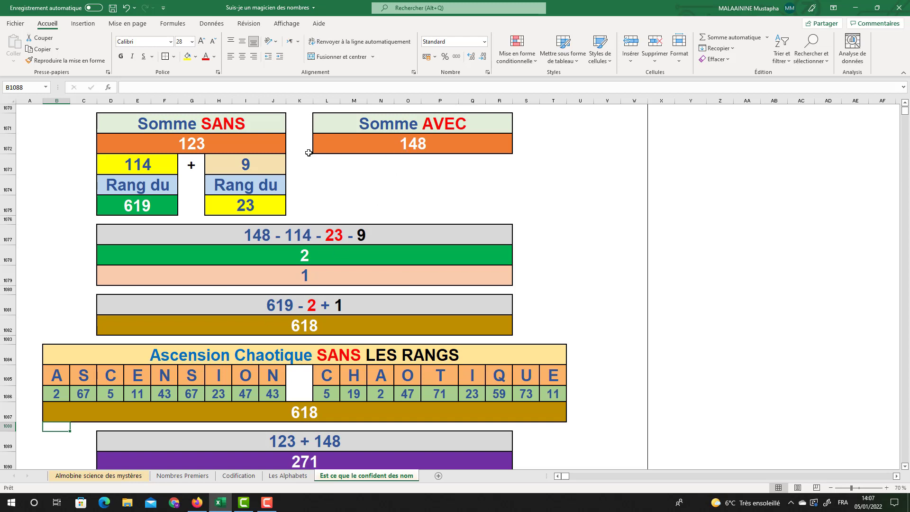
# - Trace the "123 + 148" sum from D1072 and L1072 to D1090, and inspect D1091 below it
pyautogui.click(193, 143)
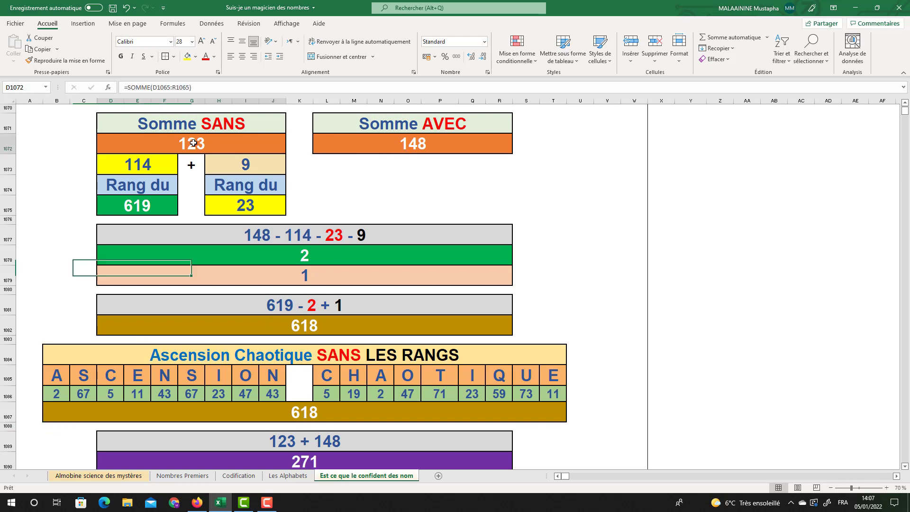
pyautogui.click(401, 144)
pyautogui.scroll(-1, 396, 177)
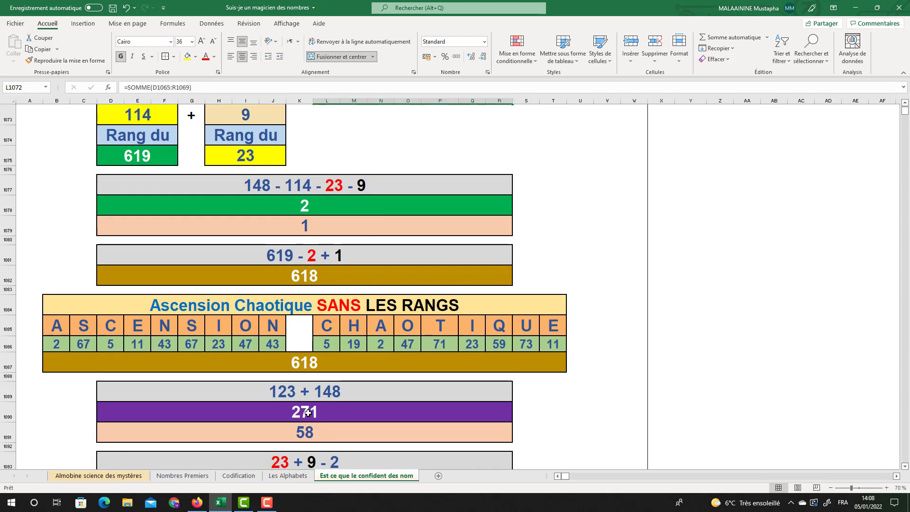
pyautogui.click(307, 413)
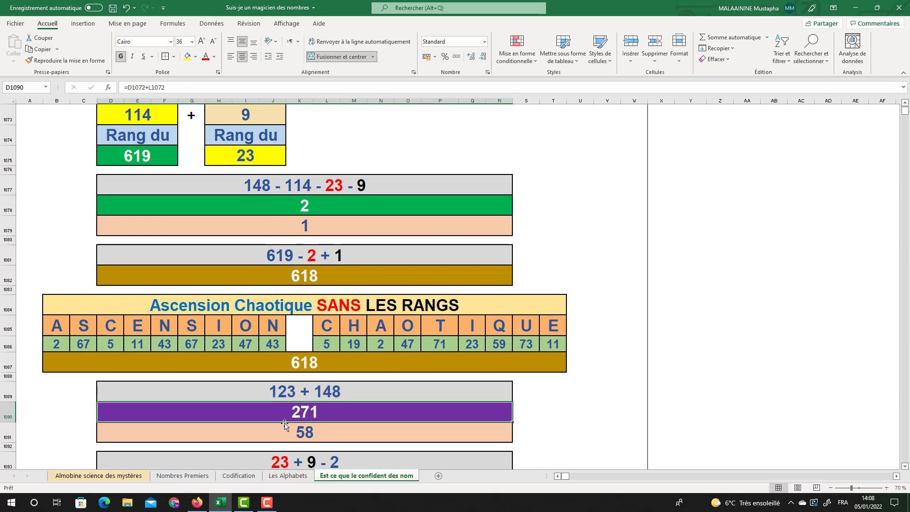
pyautogui.scroll(-1, 315, 402)
pyautogui.click(305, 375)
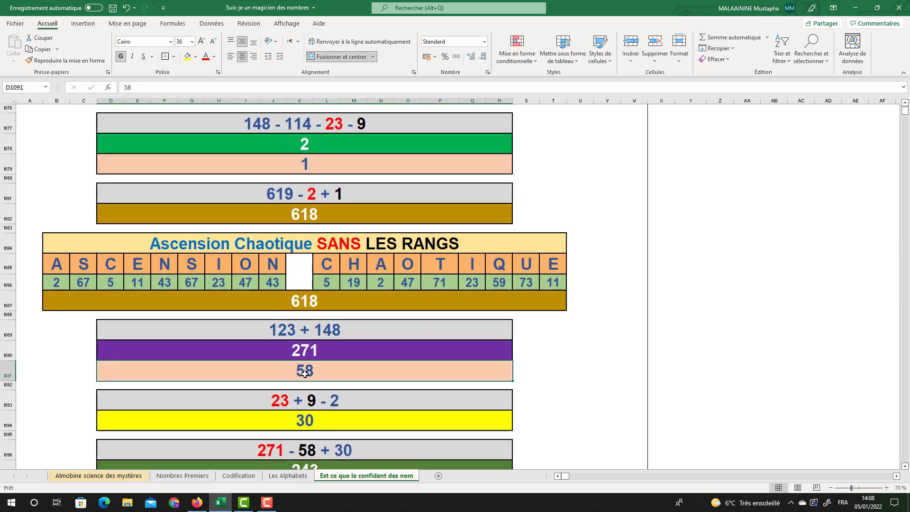
# - Examine the D1094 formula =H1075+H1073-D1078 and locate the cells it references
pyautogui.doubleClick(302, 422)
pyautogui.scroll(3, 302, 423)
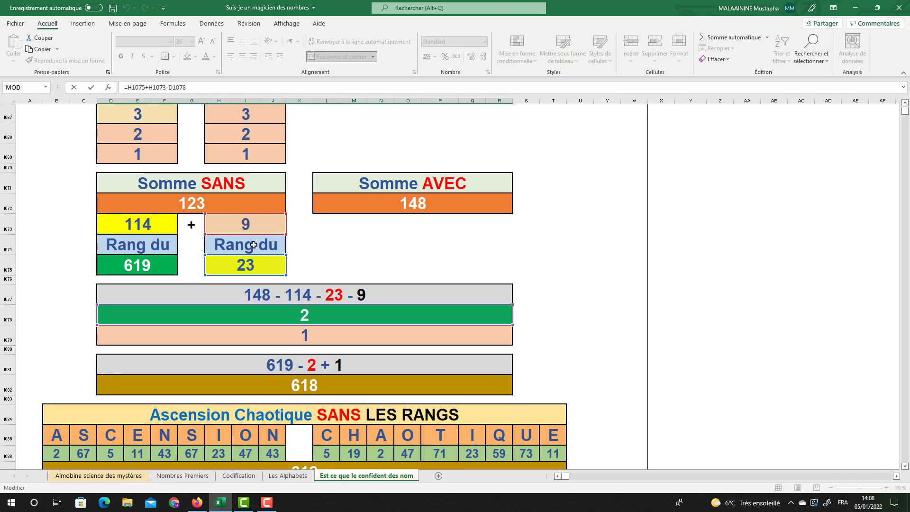
pyautogui.scroll(-5, 302, 317)
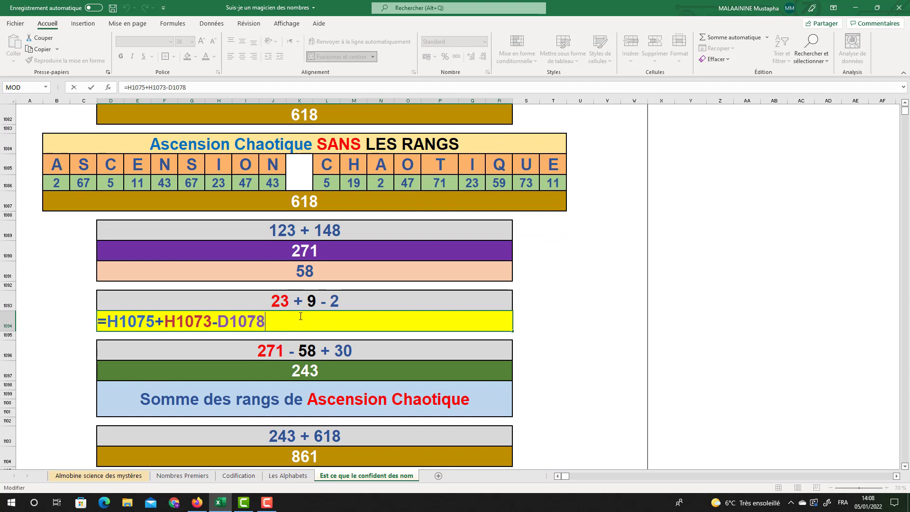
pyautogui.scroll(5, 304, 317)
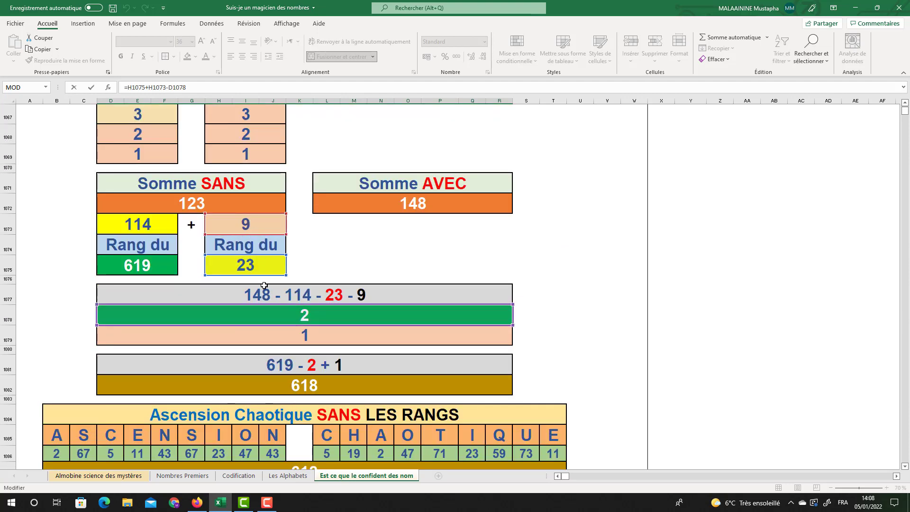
pyautogui.press('Return')
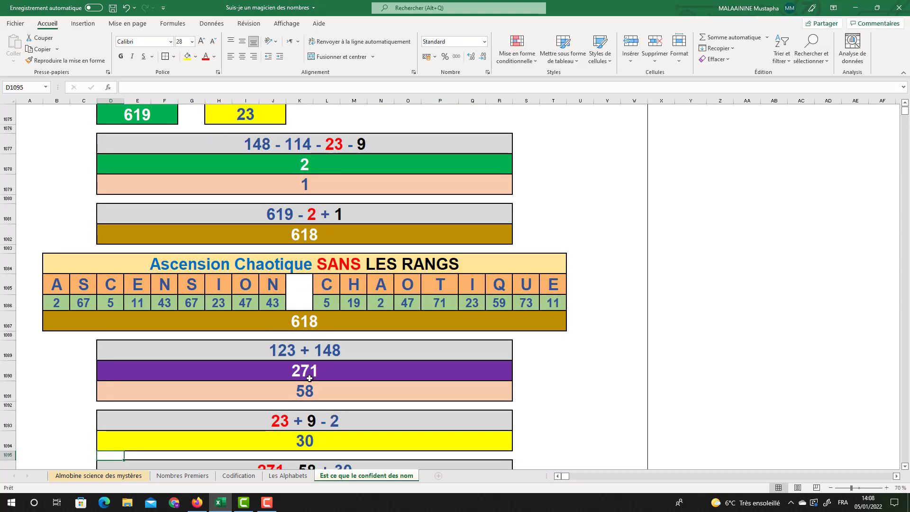
# - Follow the "271 - 58 + 30" calculation from D1090 and D1094 down to its result formula in D1097
pyautogui.click(304, 438)
pyautogui.scroll(-1, 304, 437)
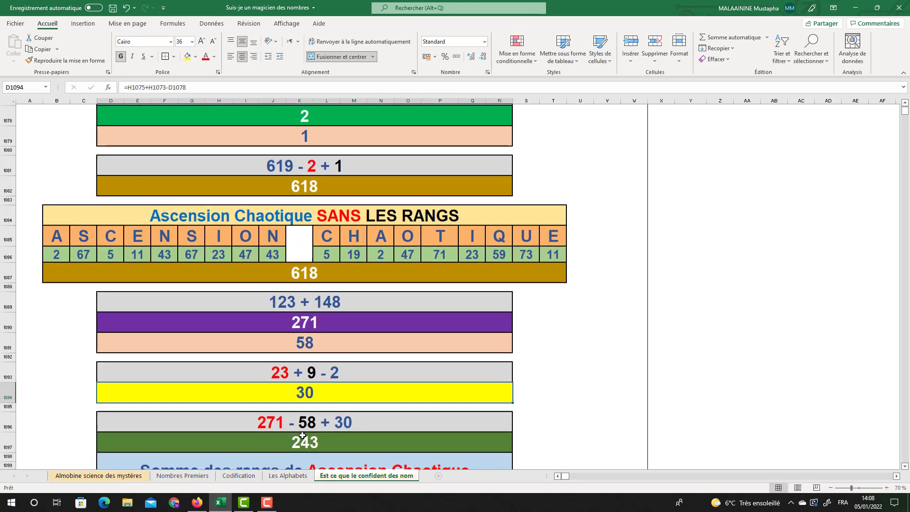
pyautogui.click(298, 322)
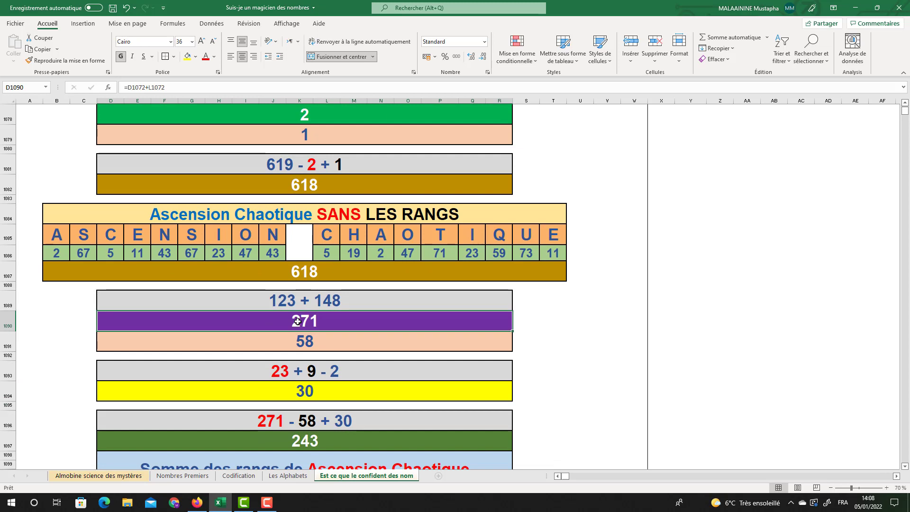
pyautogui.click(316, 398)
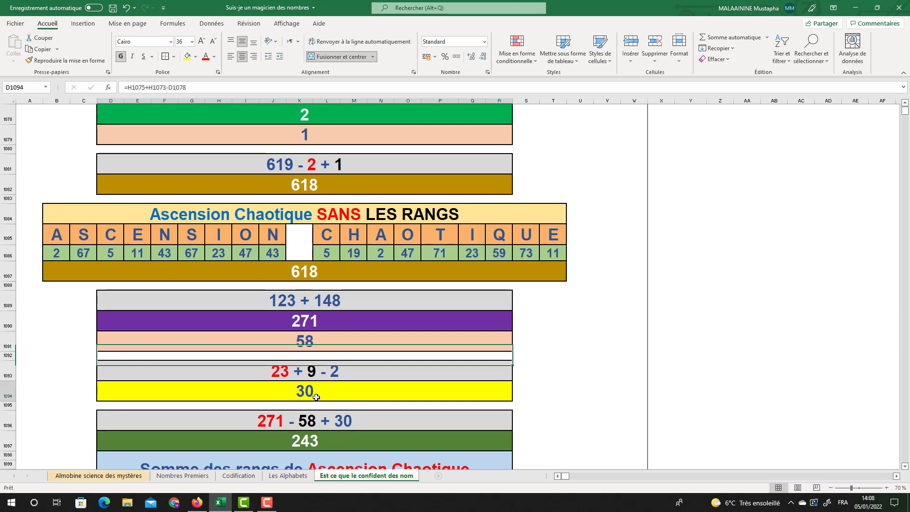
pyautogui.scroll(-1, 316, 397)
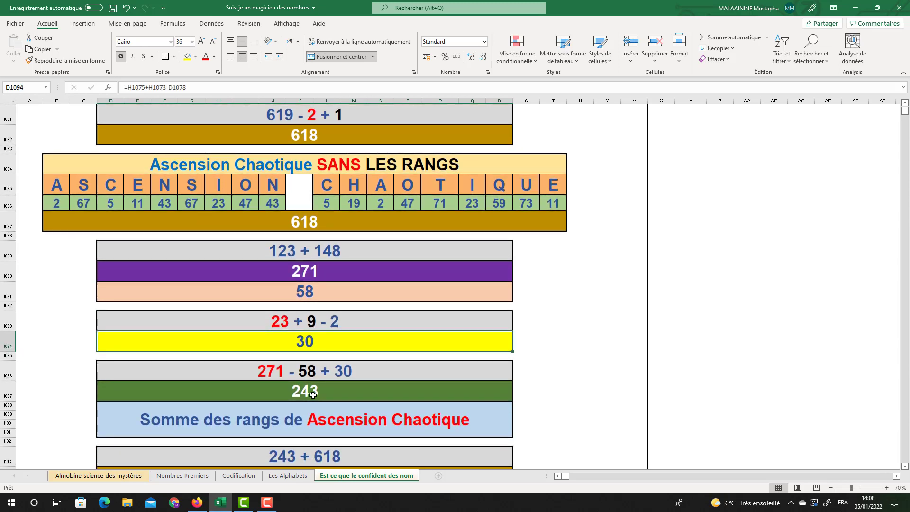
pyautogui.click(304, 398)
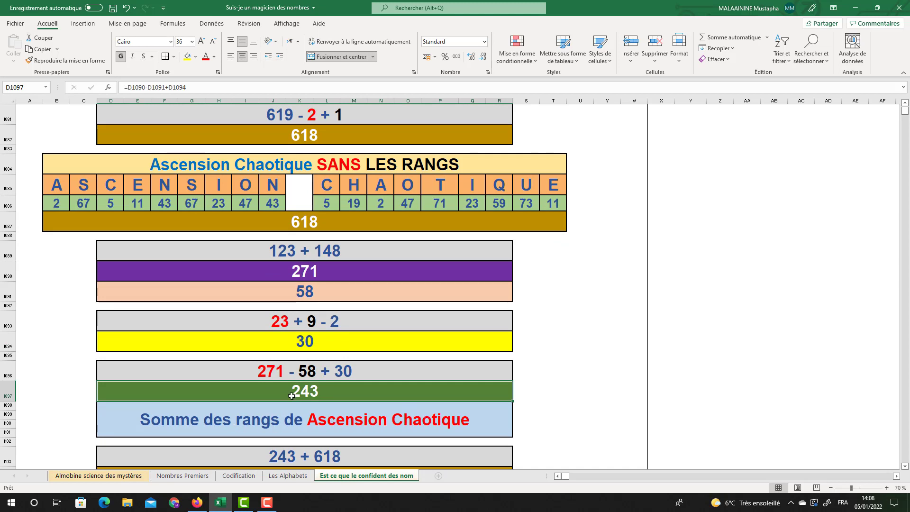
# - Check the "243 + 618" sum in D1104 against the total formula of the "Ascension Chaotique AVEC LES RANGS" table in row 1113
pyautogui.scroll(-2, 297, 220)
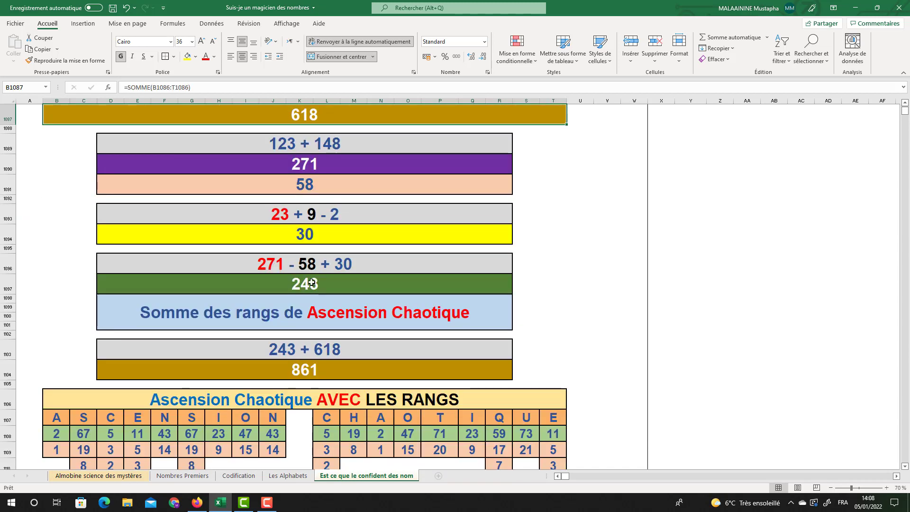
pyautogui.click(296, 372)
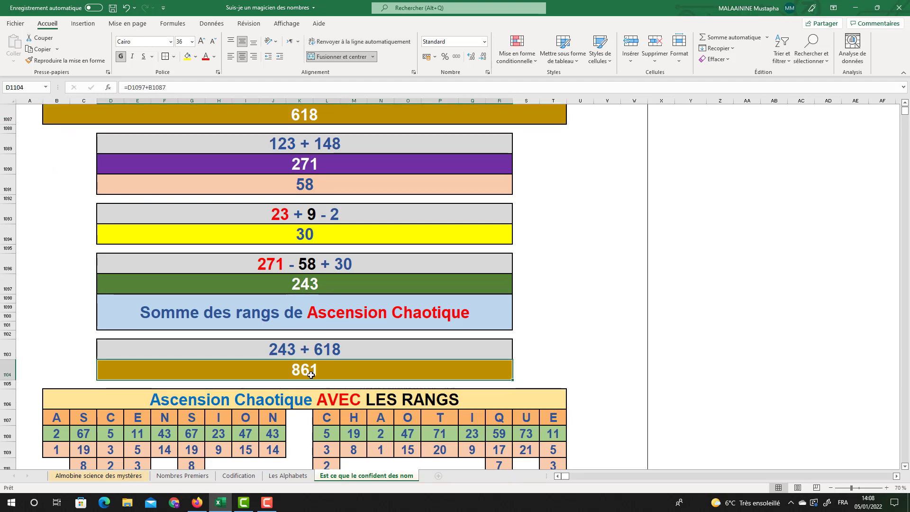
pyautogui.scroll(-2, 303, 379)
pyautogui.click(297, 412)
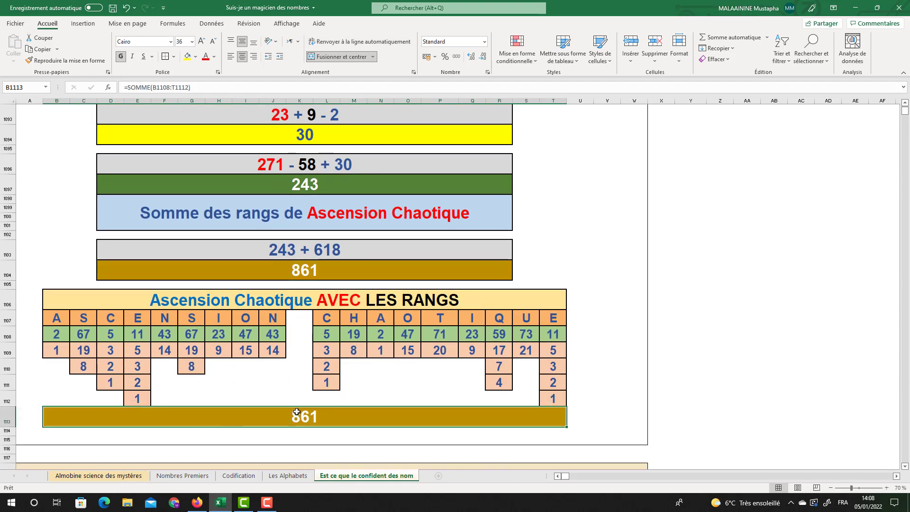
pyautogui.doubleClick(300, 416)
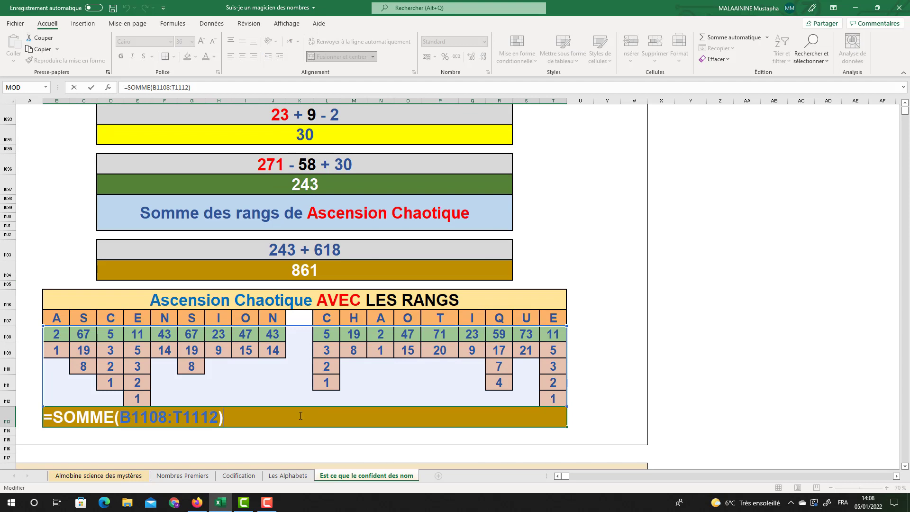
pyautogui.press('Return')
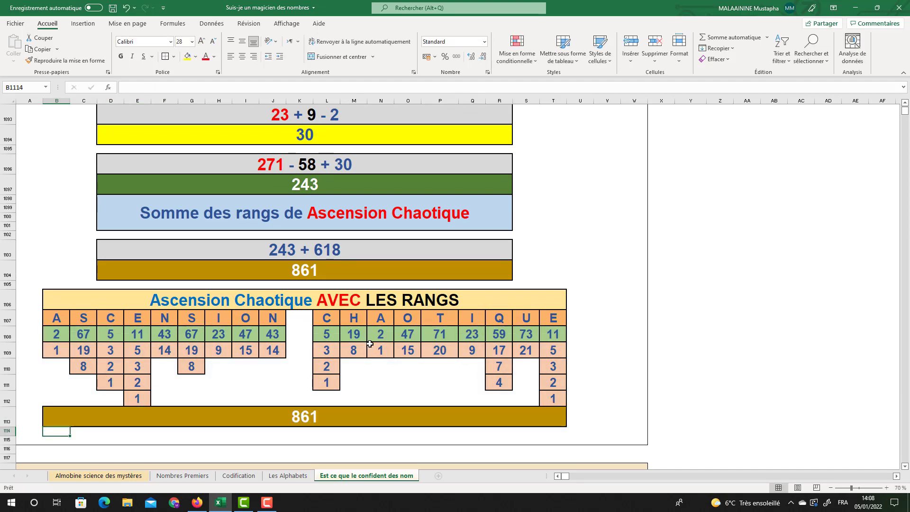
# - Highlight the "Ascension Chaotique" SANS LES RANGS table from row 1120, and the AVEC LES RANGS table from row 1125
pyautogui.scroll(4, 370, 343)
pyautogui.scroll(-7, 370, 344)
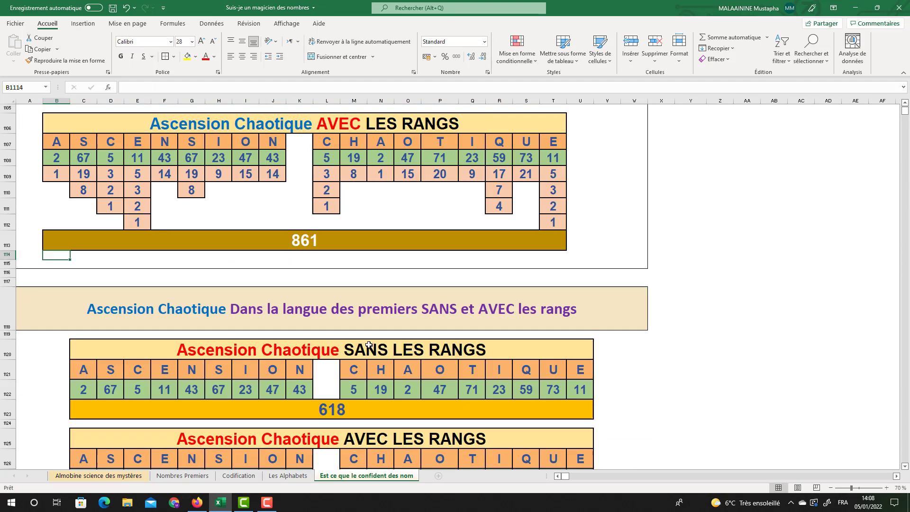
pyautogui.scroll(-2, 265, 284)
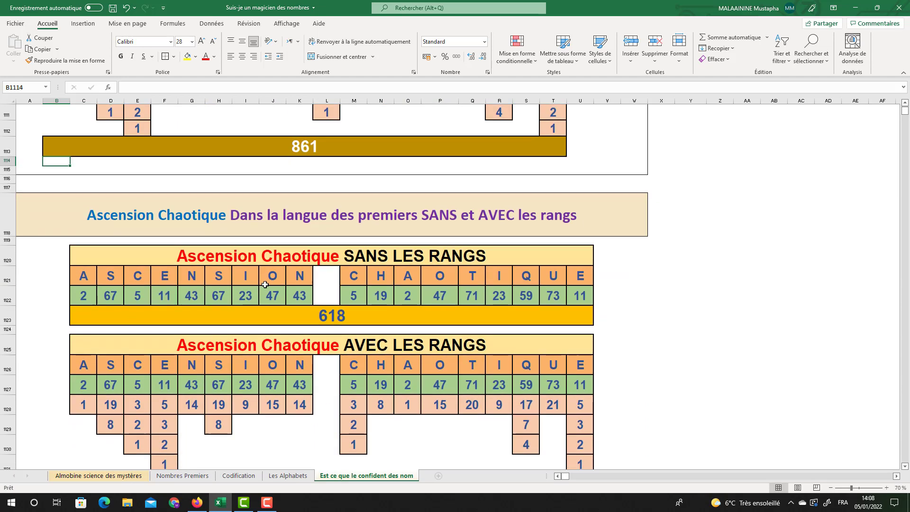
pyautogui.moveTo(274, 261); pyautogui.dragTo(285, 316)
pyautogui.scroll(-3, 285, 311)
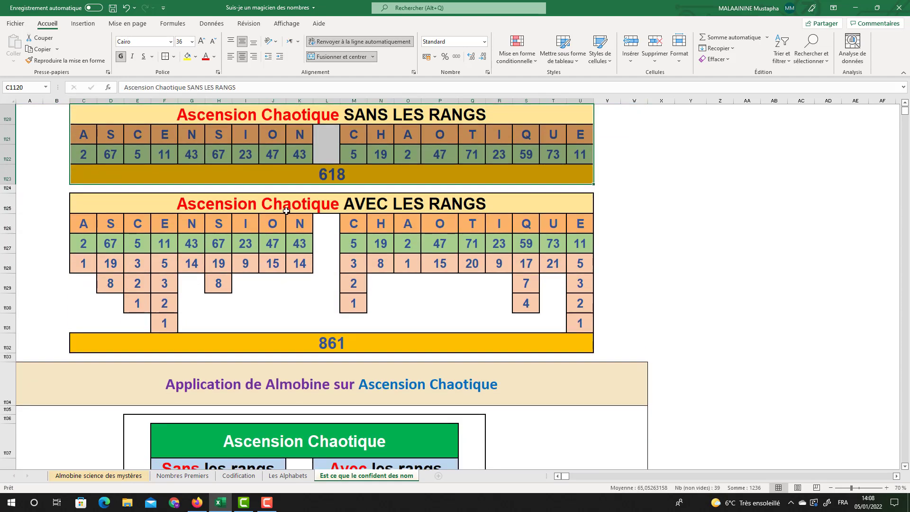
pyautogui.moveTo(286, 211); pyautogui.dragTo(274, 358)
# - Highlight the Mod 114 and Mod 23 results in row 1144 of the "Application de Almobine sur Ascension Chaotique" section
pyautogui.scroll(-3, 279, 334)
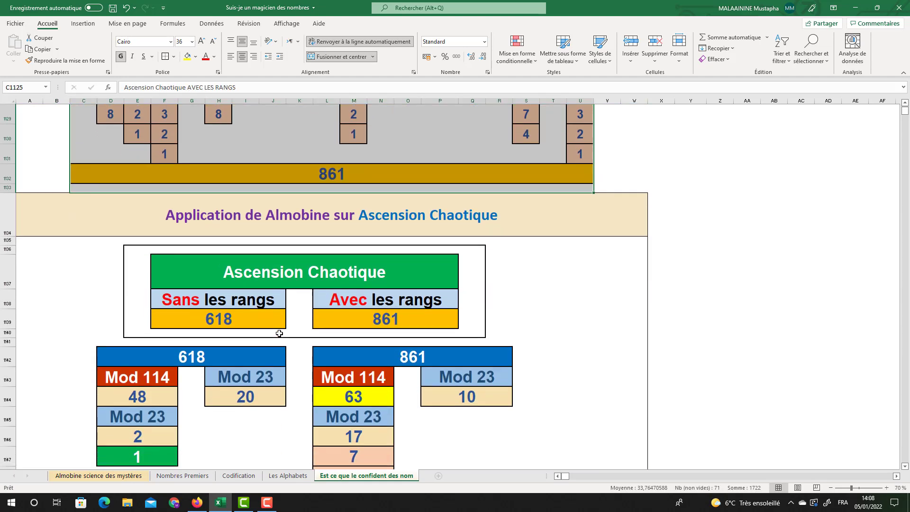
pyautogui.scroll(-1, 280, 334)
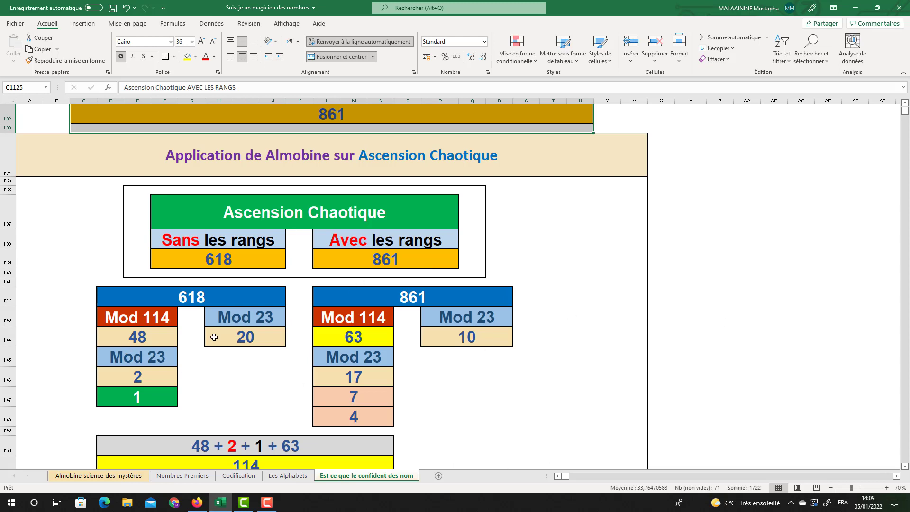
pyautogui.moveTo(123, 341); pyautogui.dragTo(529, 343)
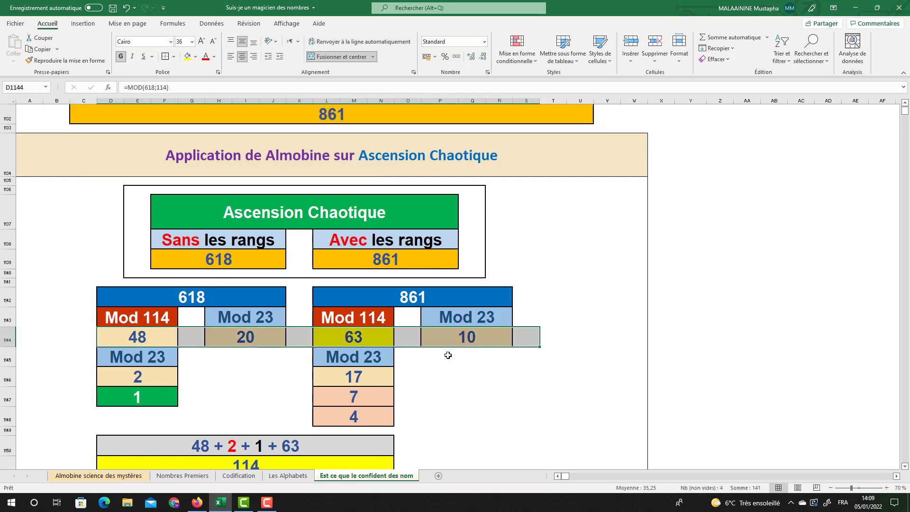
# - Review the calculation blocks between the "Vers qui pointe le mot les incroyants du verset ?" section and the "Derrière Almobine il y a un ?" tables
pyautogui.scroll(1, 344, 414)
pyautogui.scroll(7, 344, 414)
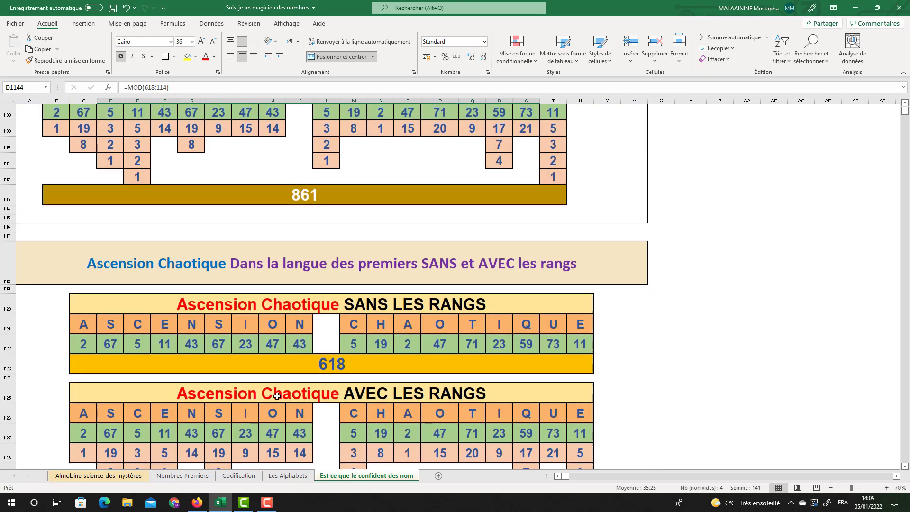
pyautogui.scroll(4, 277, 396)
pyautogui.scroll(7, 324, 280)
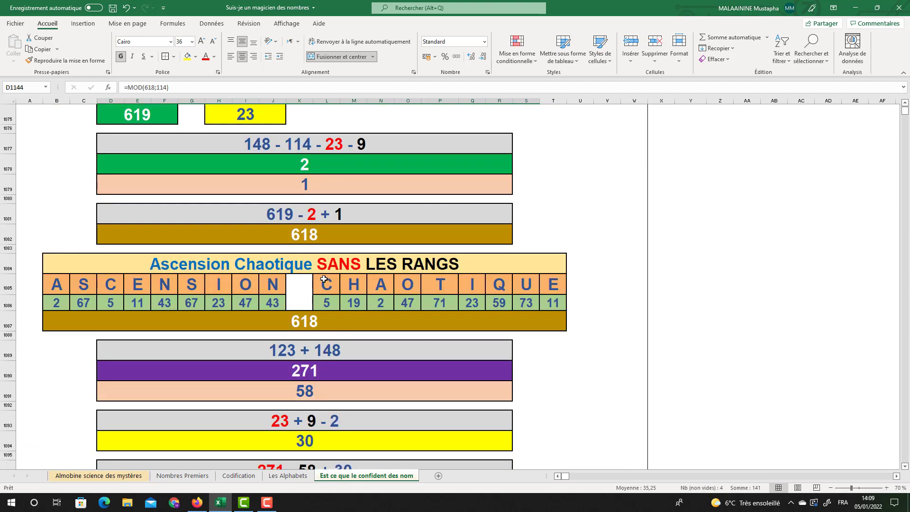
pyautogui.scroll(7, 218, 275)
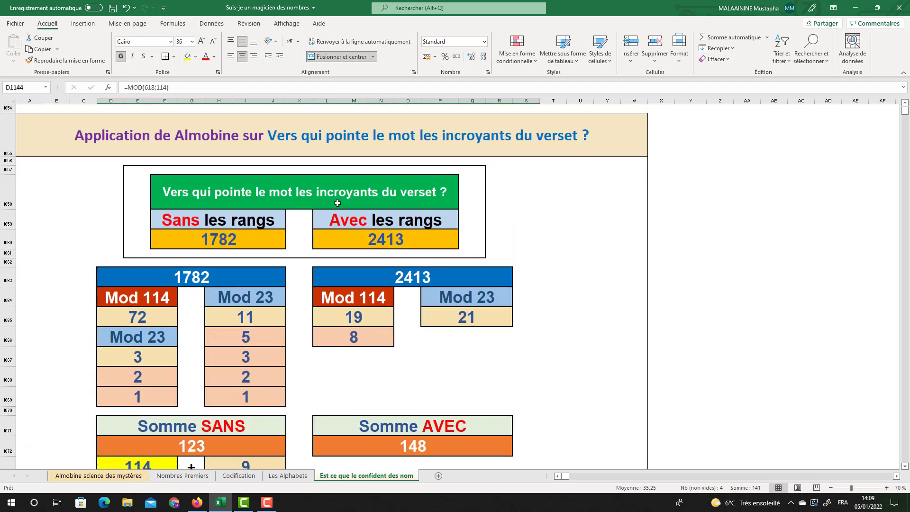
pyautogui.scroll(-20, 257, 312)
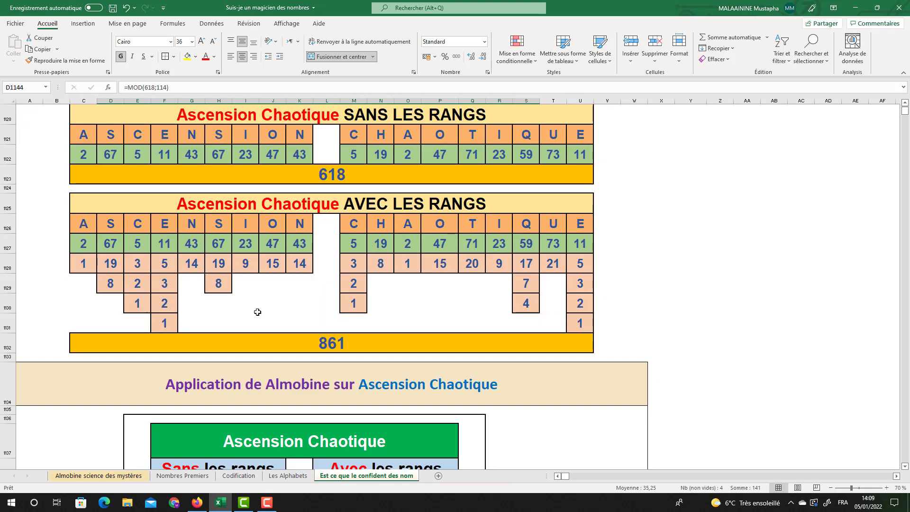
pyautogui.scroll(-11, 258, 312)
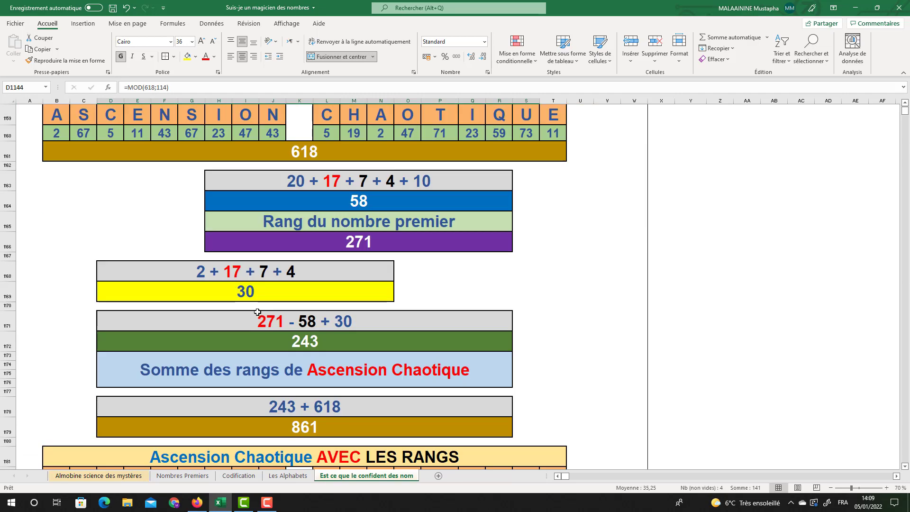
pyautogui.scroll(-7, 258, 312)
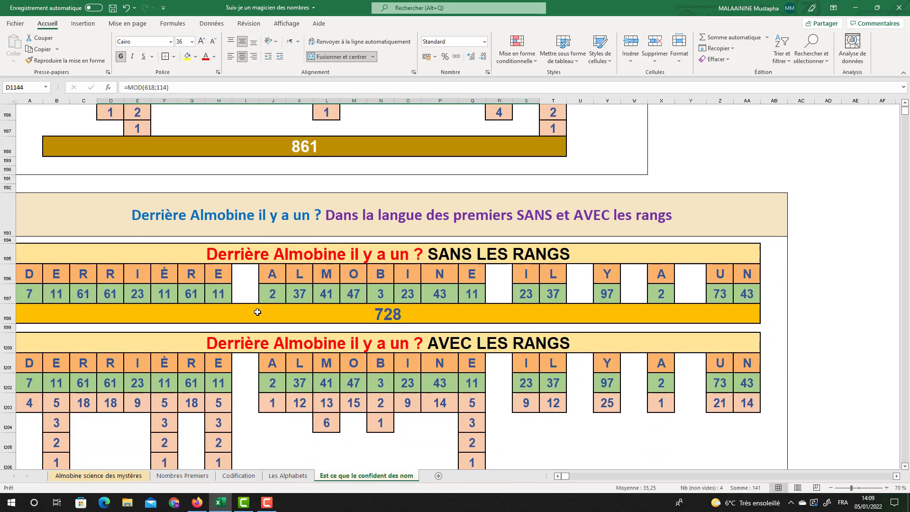
pyautogui.scroll(9, 258, 312)
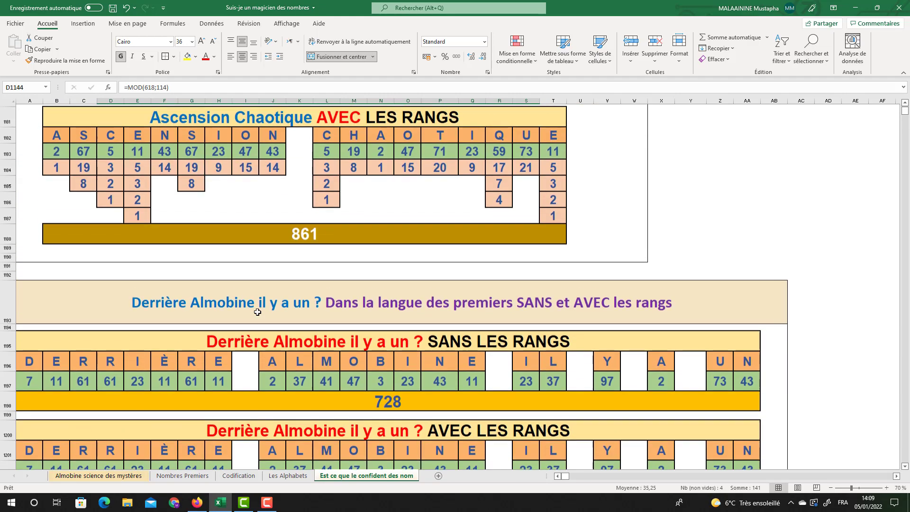
pyautogui.scroll(11, 257, 312)
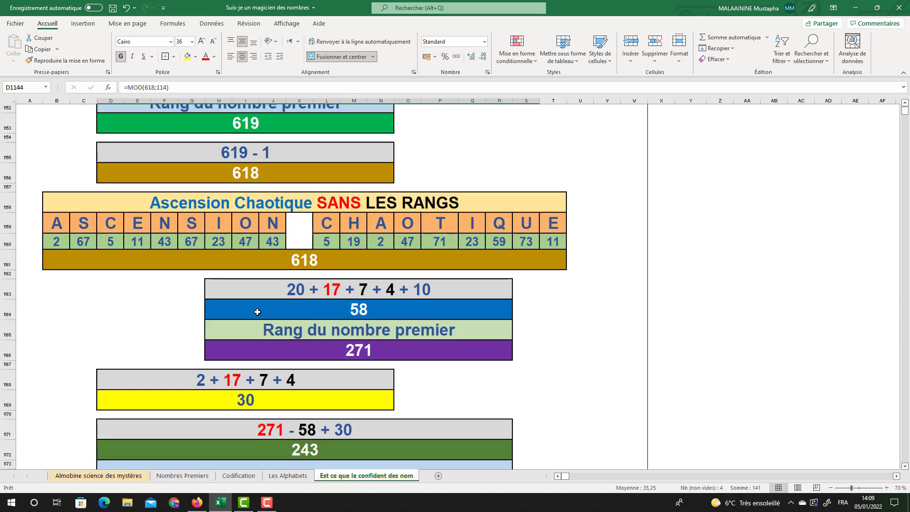
# - Inspect the Mod 114 results for 618 and 861 in row 1144 and the values listed beneath them down to L1148
pyautogui.scroll(-3, 242, 323)
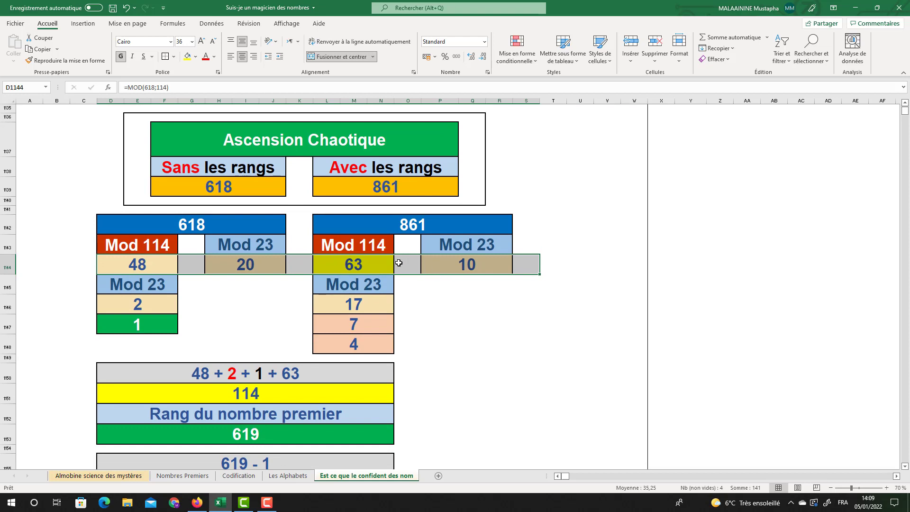
pyautogui.click(361, 263)
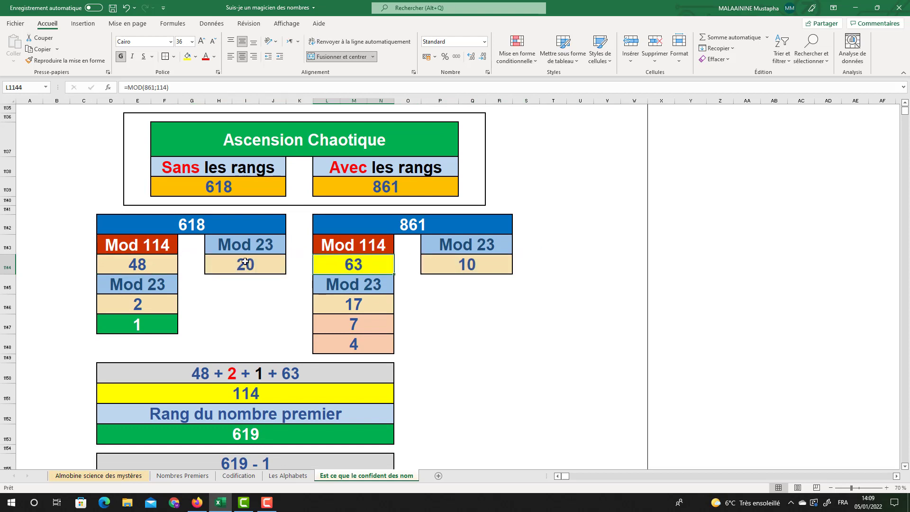
pyautogui.click(154, 264)
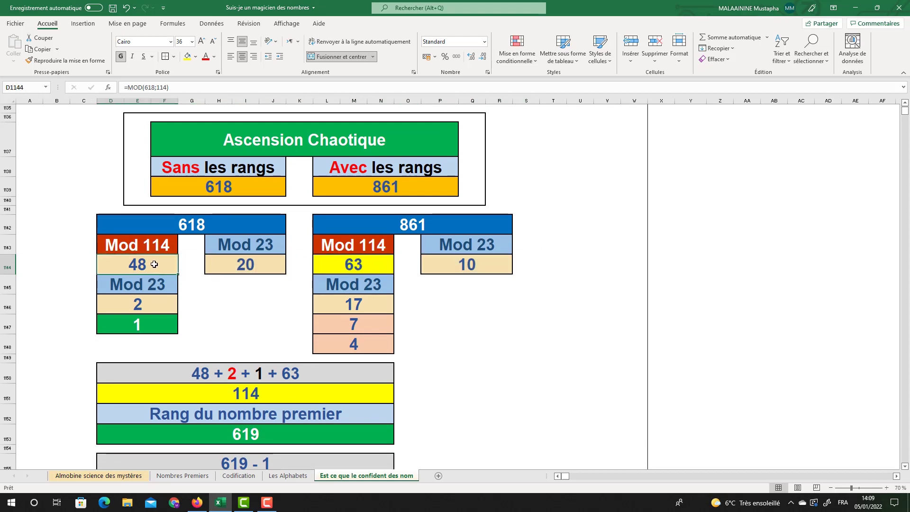
pyautogui.click(148, 301)
pyautogui.click(134, 325)
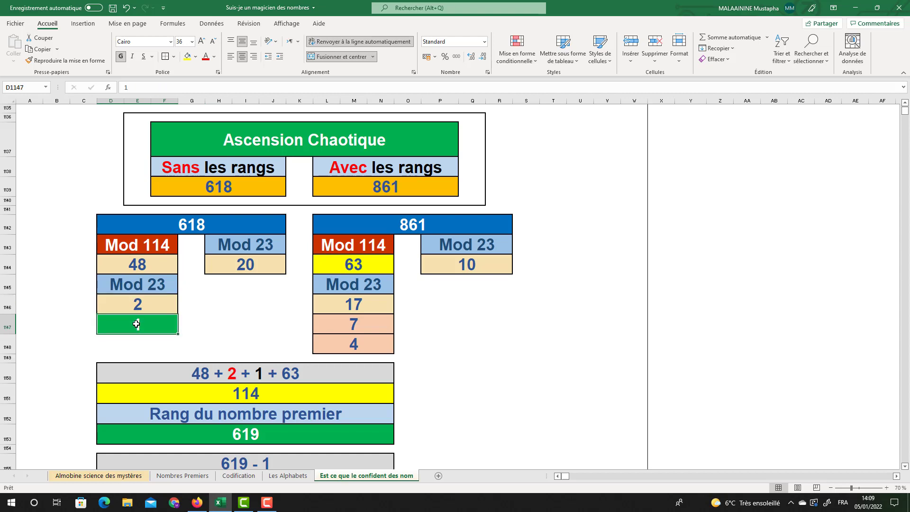
pyautogui.click(358, 271)
pyautogui.click(347, 305)
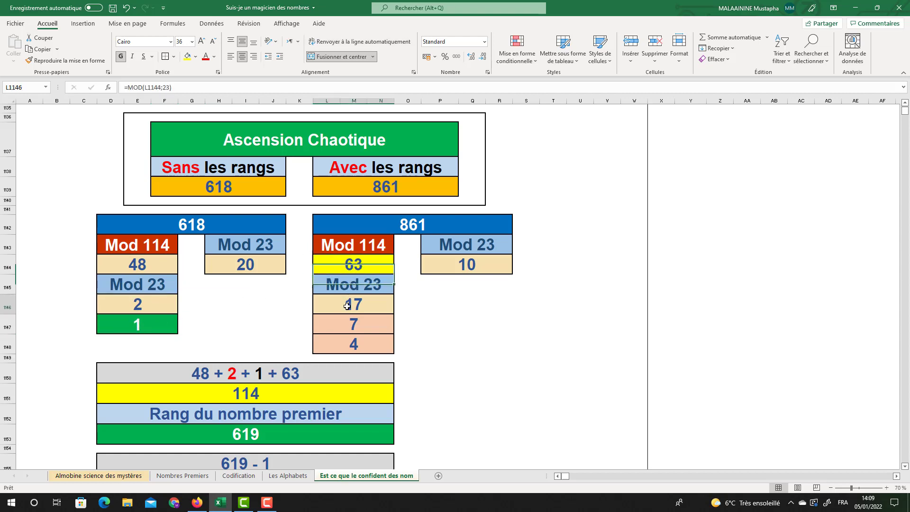
pyautogui.click(353, 322)
pyautogui.click(351, 342)
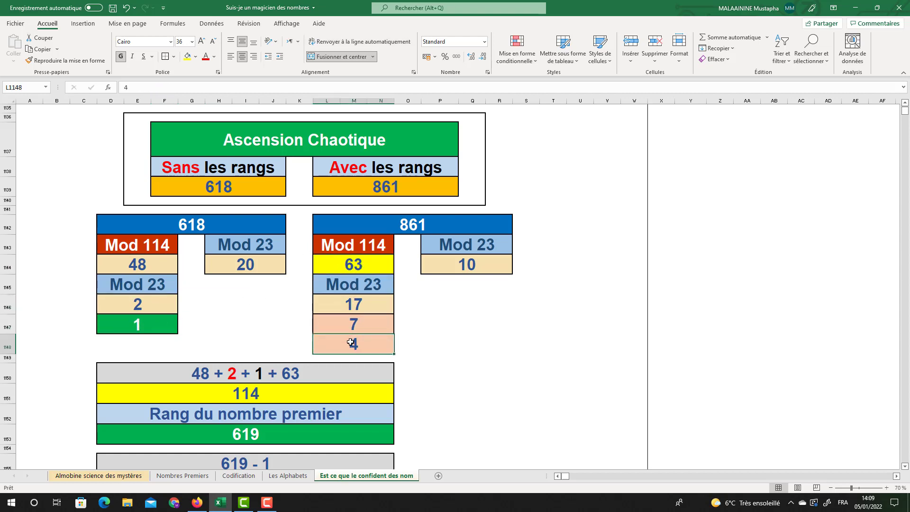
# - Examine the "48 + 2 + 1 + 63" formula in D1151, comparing its references with the Mod 114 column values for 861
pyautogui.doubleClick(237, 393)
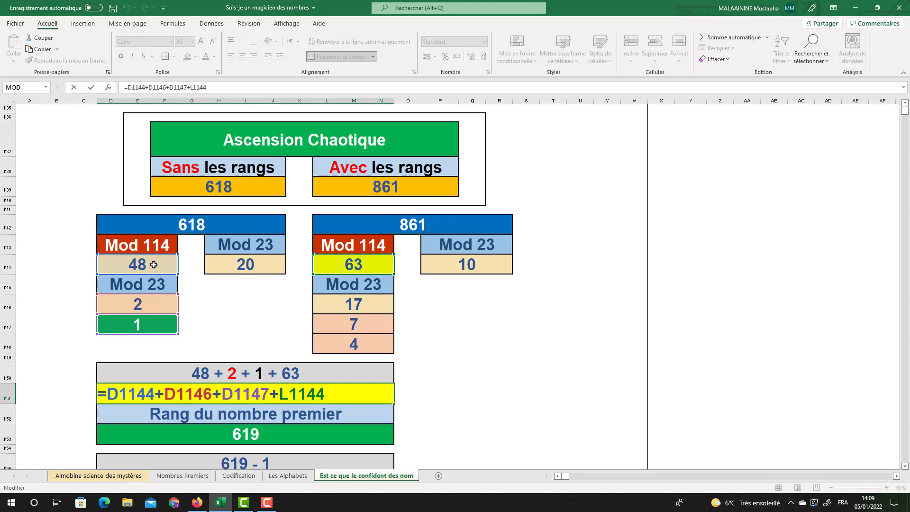
pyautogui.press('Return')
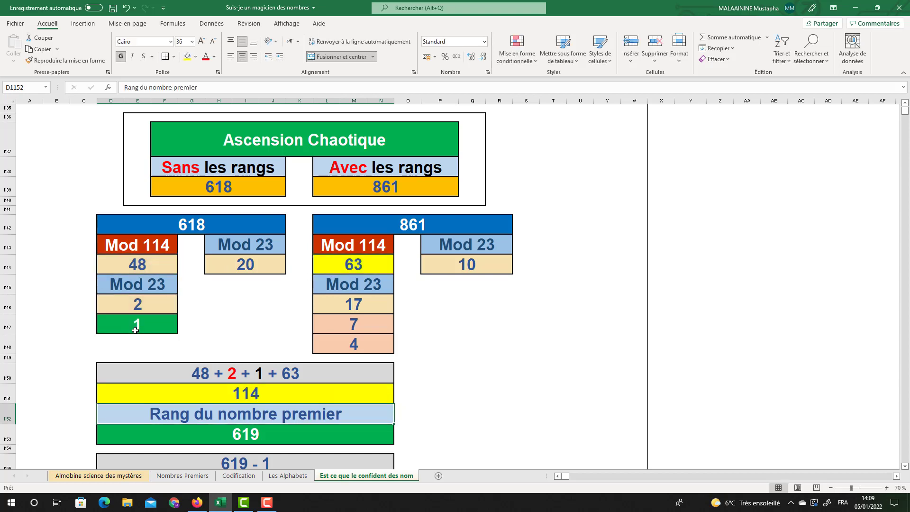
pyautogui.click(205, 388)
pyautogui.moveTo(351, 265); pyautogui.dragTo(345, 342)
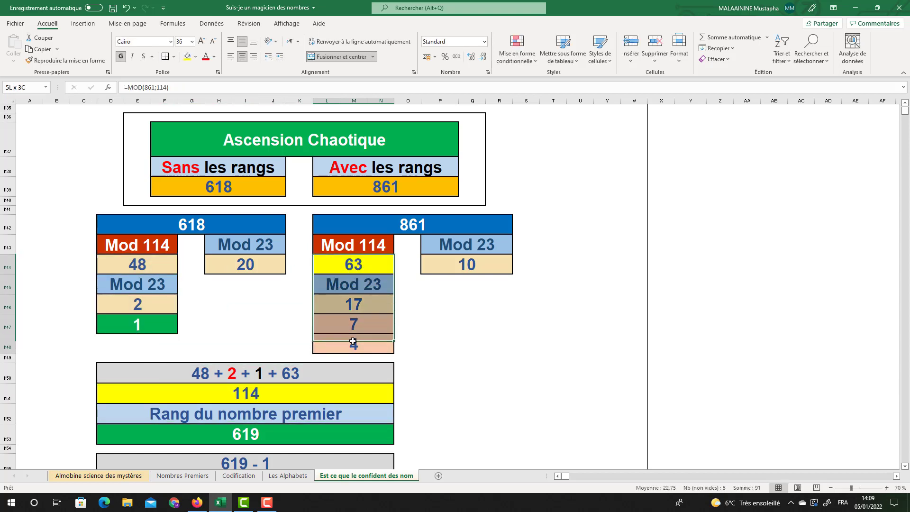
pyautogui.doubleClick(256, 396)
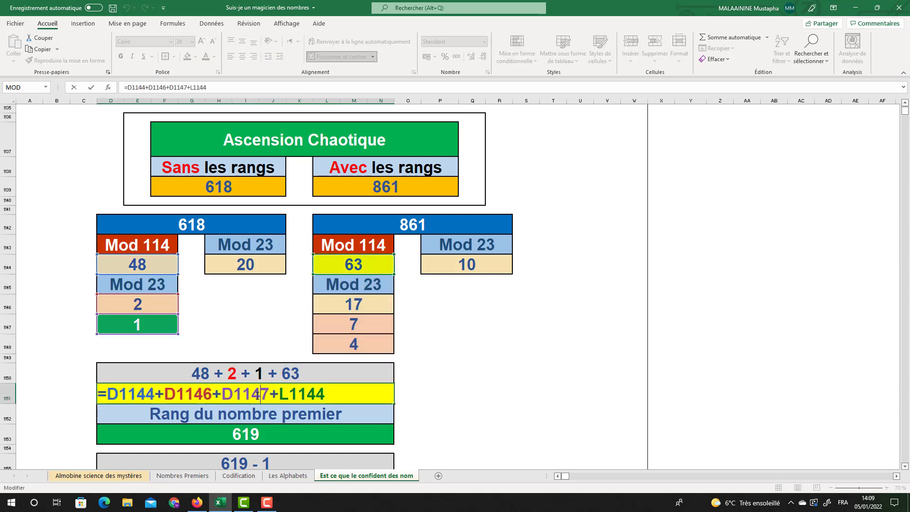
pyautogui.press('Return')
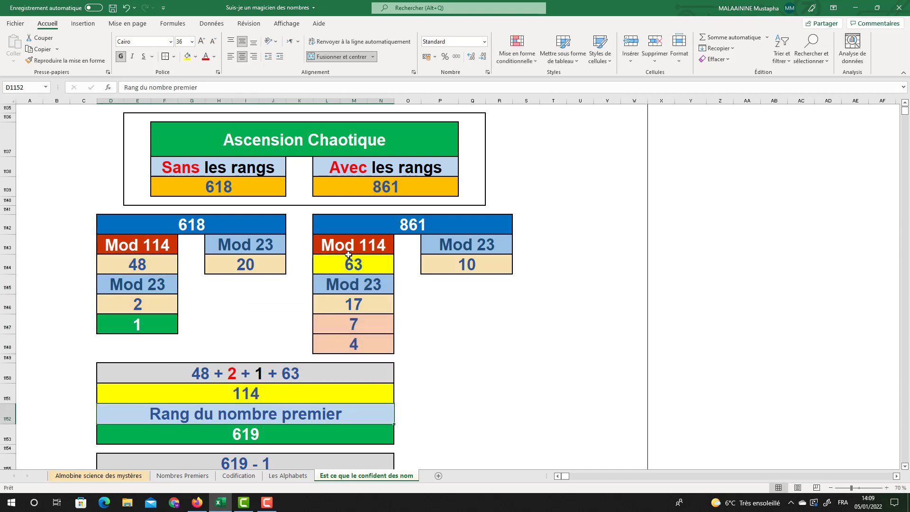
# - Highlight the values under Mod 114 for 861 in L1144:L1148, and compare the Mod 23 results in H1144 and P1144
pyautogui.moveTo(349, 255); pyautogui.dragTo(345, 341)
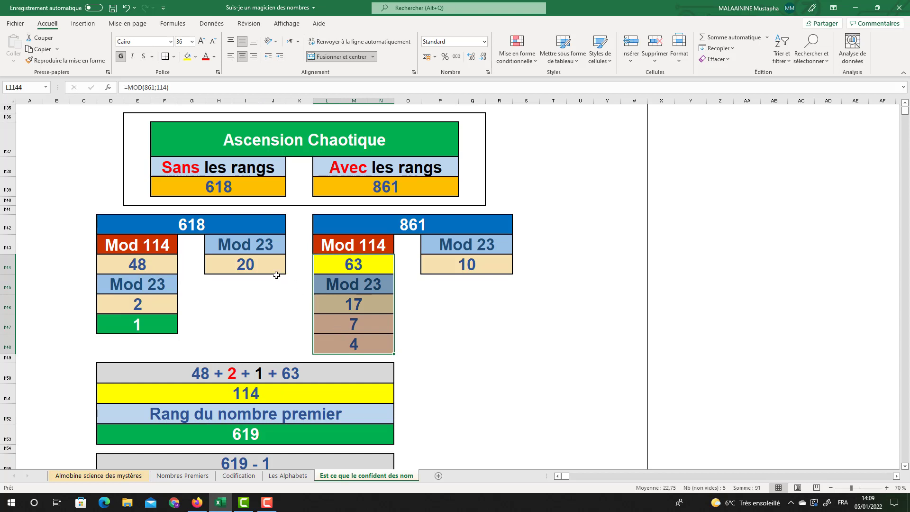
pyautogui.click(428, 262)
pyautogui.click(462, 266)
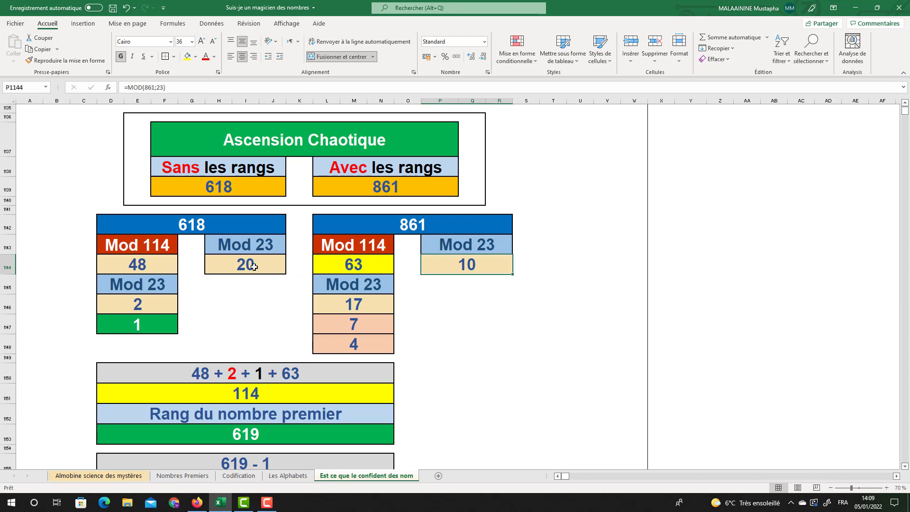
pyautogui.click(255, 267)
pyautogui.click(449, 268)
pyautogui.click(258, 269)
pyautogui.click(433, 264)
pyautogui.click(239, 275)
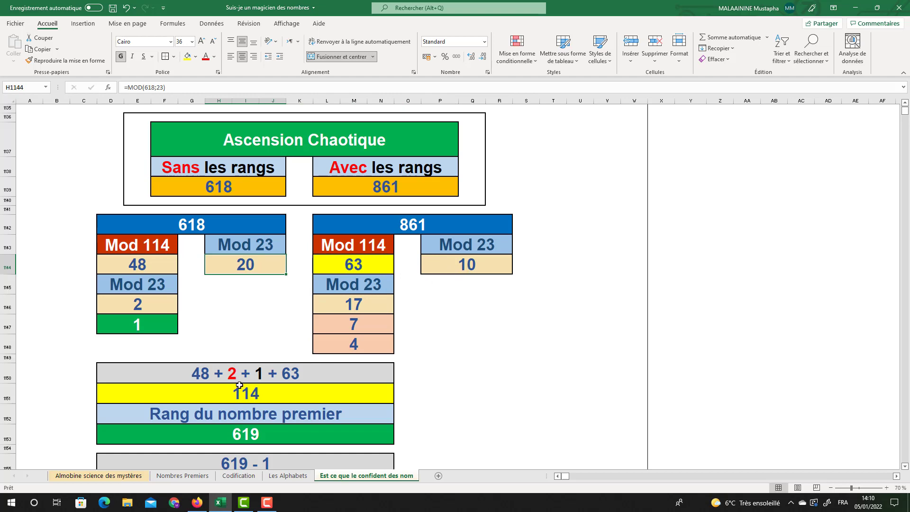
# - Compare the prime number in D1153 with the matching "Rang du" value in D1075 under "Somme SANS"
pyautogui.scroll(-2, 256, 372)
pyautogui.click(254, 276)
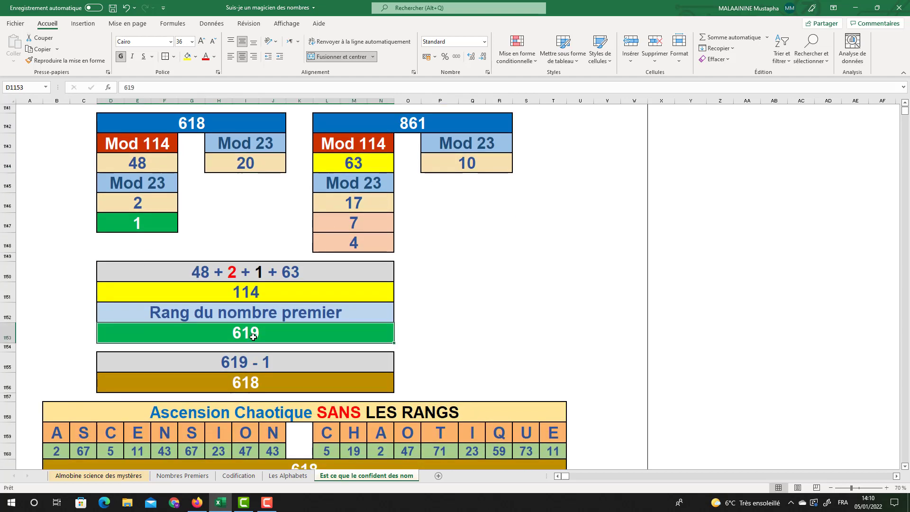
pyautogui.scroll(8, 253, 337)
pyautogui.scroll(18, 254, 338)
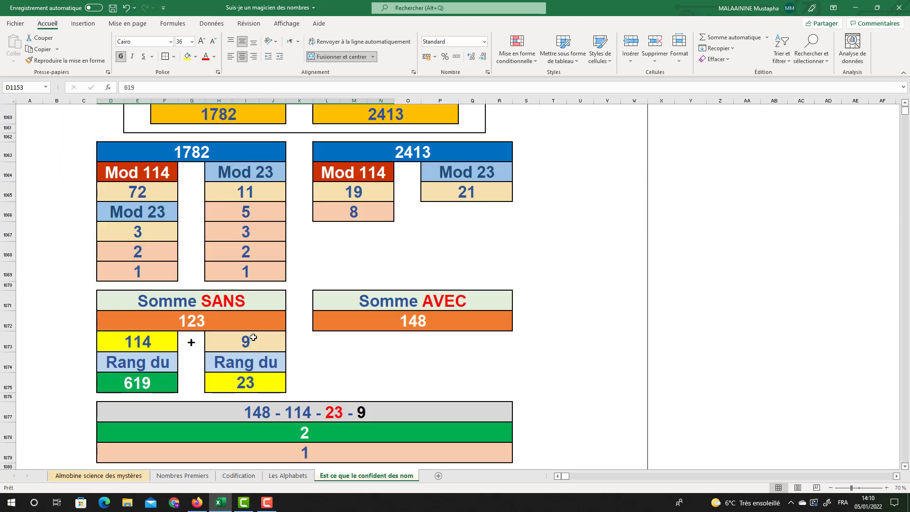
pyautogui.click(170, 375)
pyautogui.scroll(-15, 152, 380)
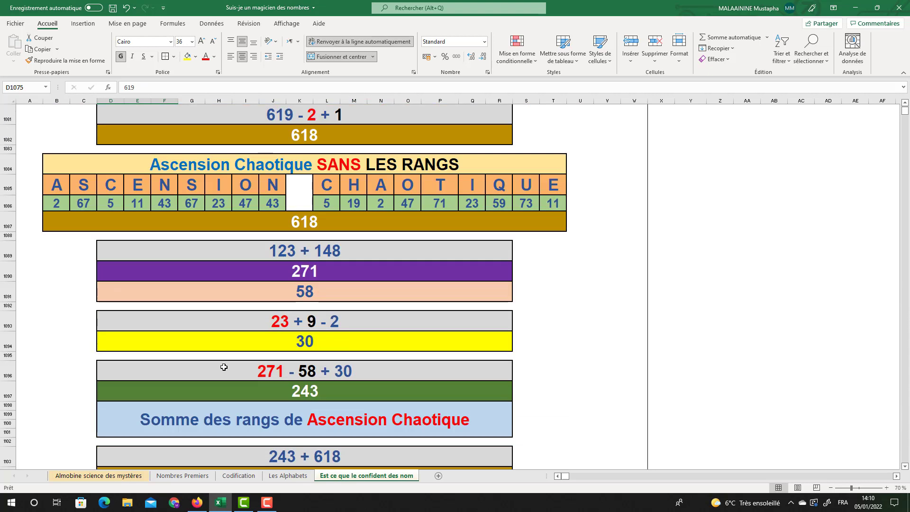
pyautogui.scroll(-11, 223, 368)
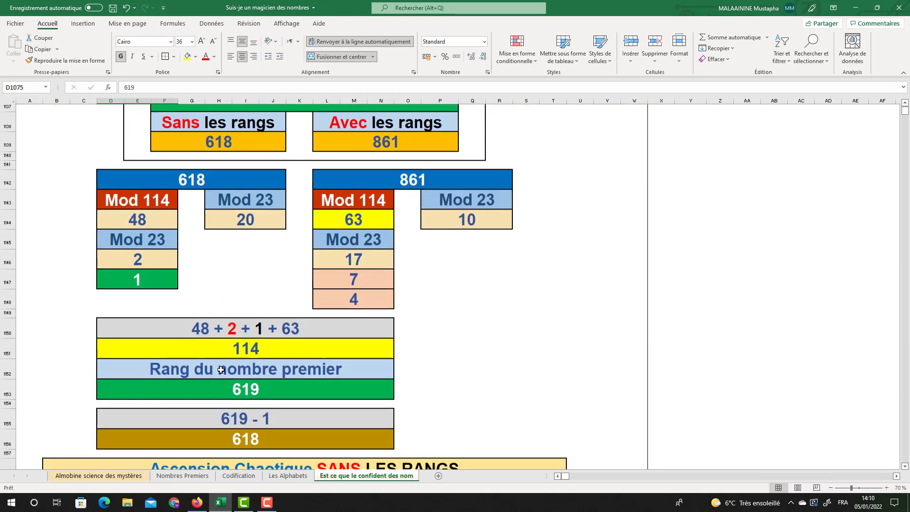
pyautogui.click(175, 382)
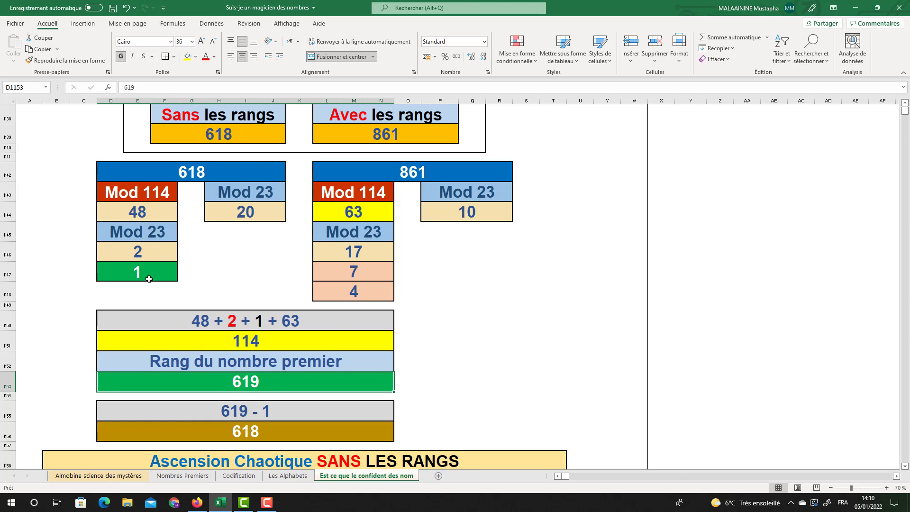
# - Inspect the "619 - 1" formula in D1156 and the Mod 23 values of 618 and 861 in rows 1144 to 1148
pyautogui.click(129, 279)
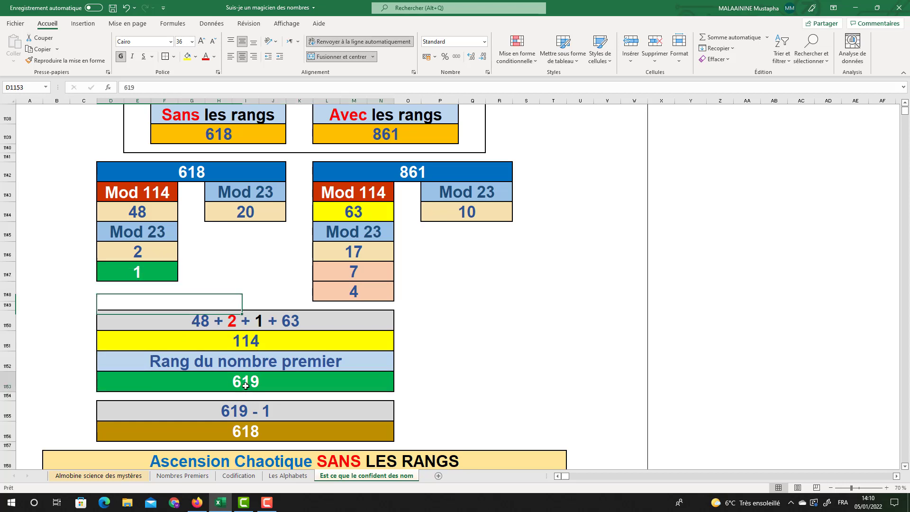
pyautogui.click(244, 432)
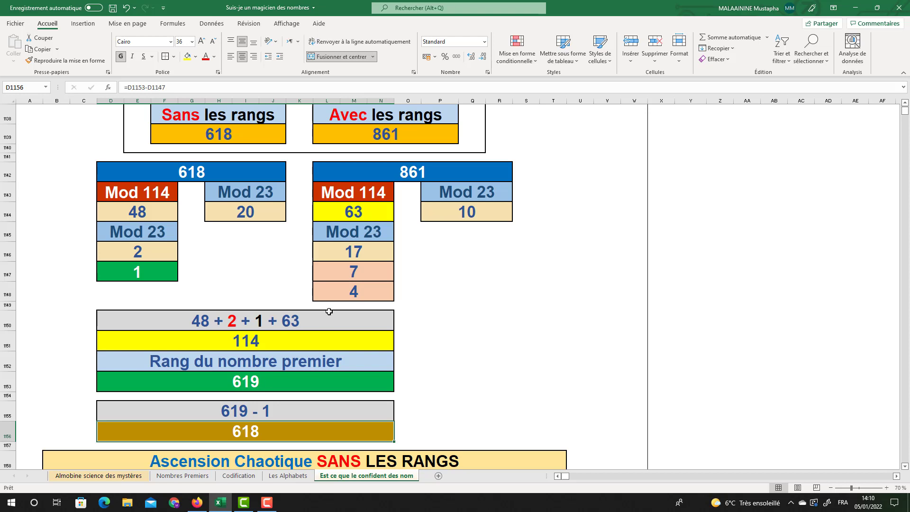
pyautogui.moveTo(352, 256); pyautogui.dragTo(354, 292)
pyautogui.click(142, 257)
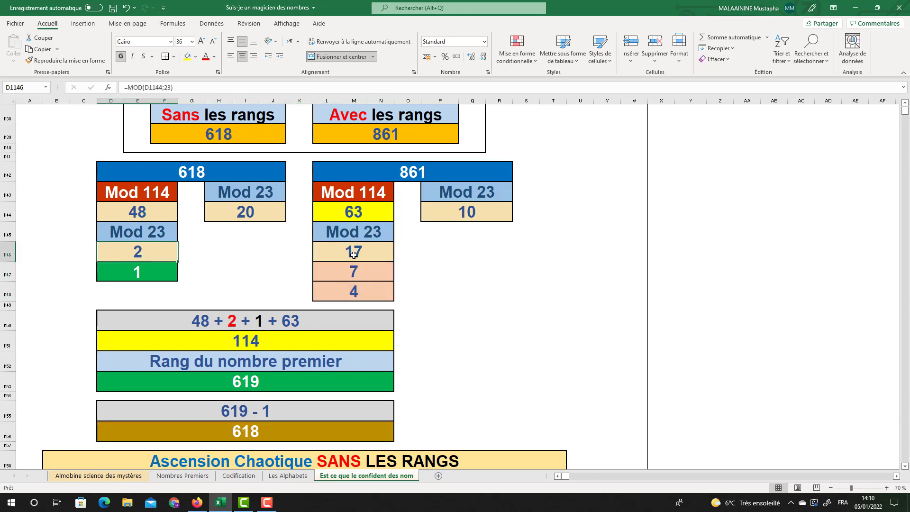
pyautogui.moveTo(354, 256); pyautogui.dragTo(353, 270)
pyautogui.click(150, 252)
pyautogui.click(249, 218)
pyautogui.click(437, 208)
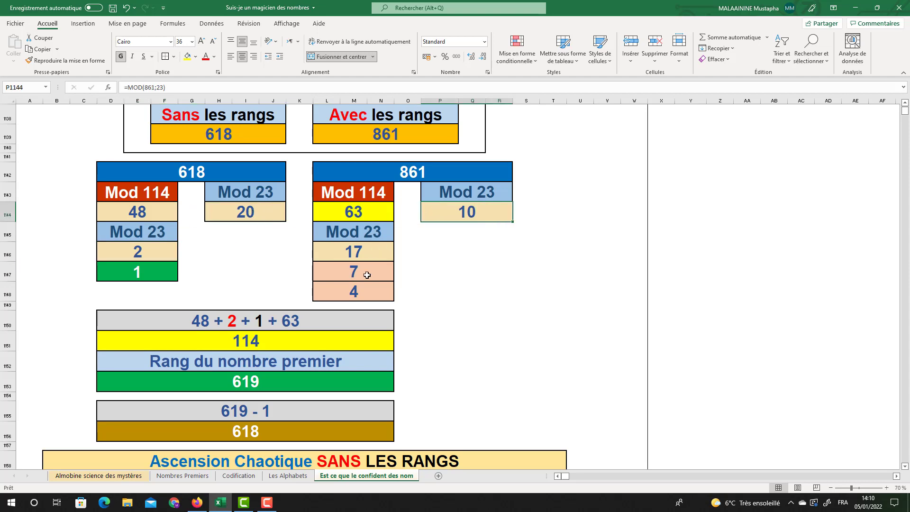
pyautogui.click(136, 247)
# - Point out the prime number in D1153 and highlight the "Ascension Chaotique SANS LES RANGS" table from row 1158 to 1161
pyautogui.click(239, 390)
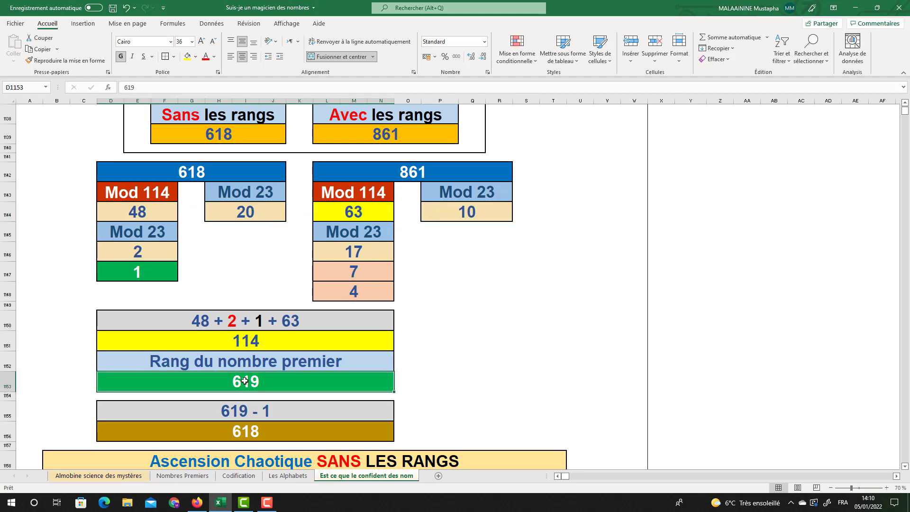
pyautogui.scroll(-3, 219, 353)
pyautogui.moveTo(205, 309); pyautogui.dragTo(320, 360)
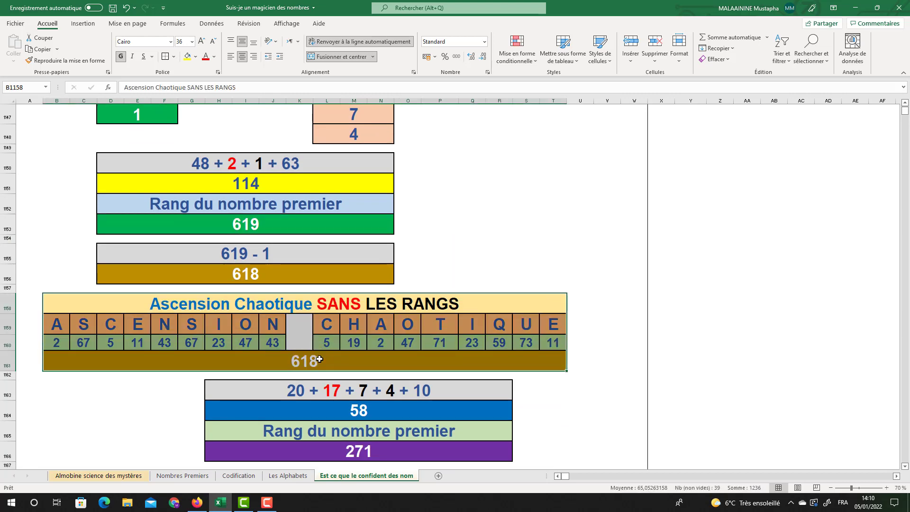
# - Examine the "20 + 17 + 7 + 4 + 10" formula in H1164, tracing its references to the Mod 23 results in H1144 and P1144
pyautogui.doubleClick(370, 410)
pyautogui.scroll(3, 370, 409)
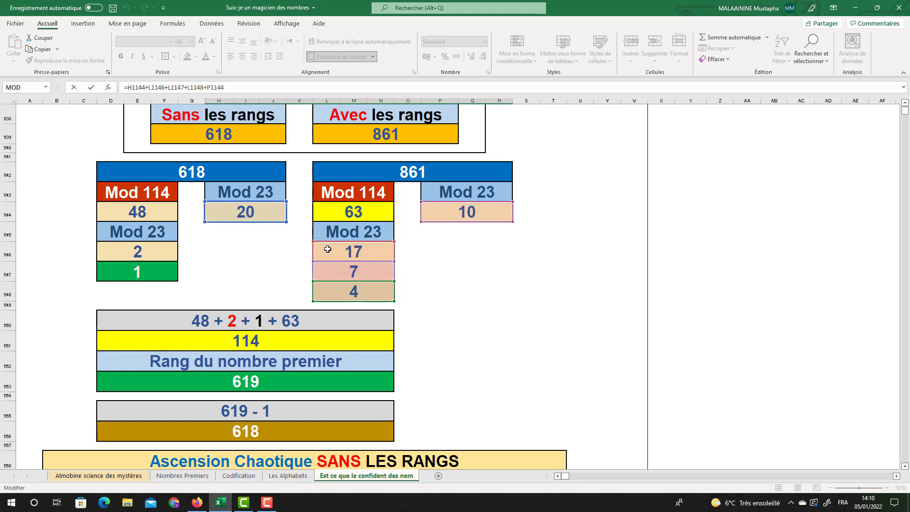
pyautogui.press('Return')
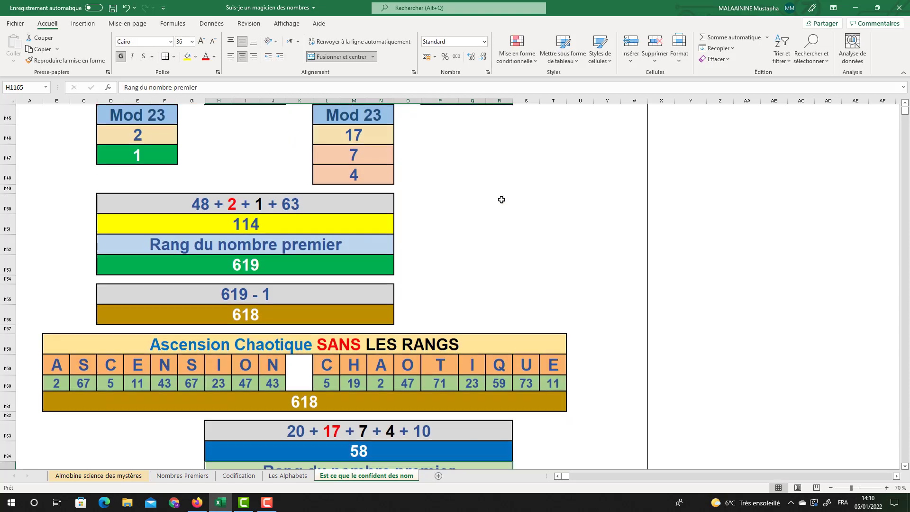
pyautogui.click(366, 422)
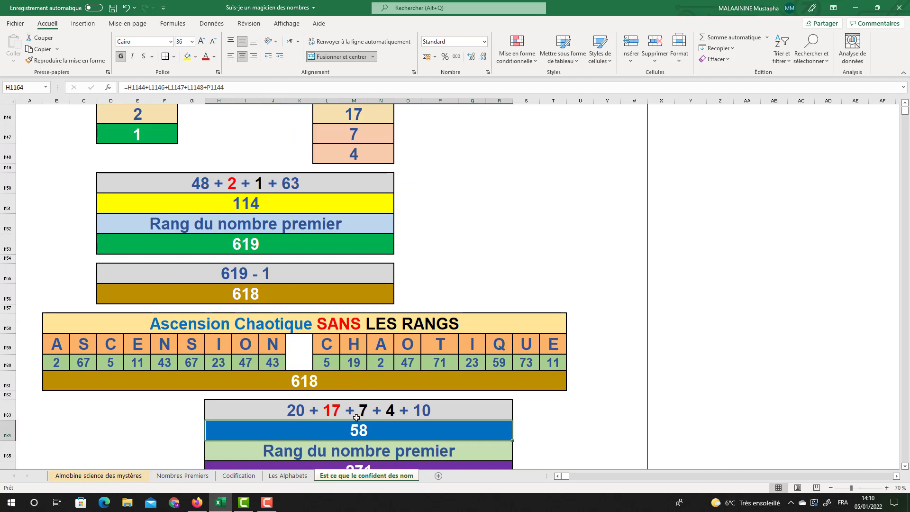
pyautogui.scroll(2, 359, 401)
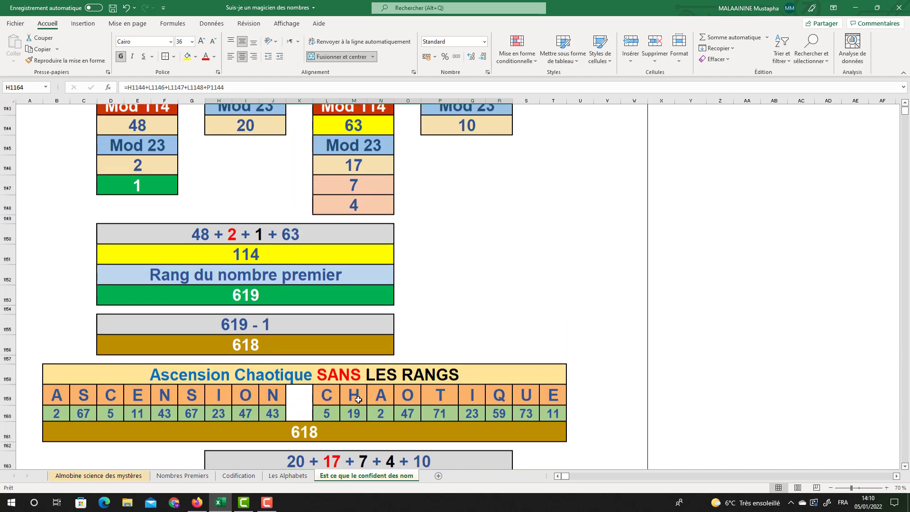
pyautogui.scroll(2, 359, 400)
pyautogui.click(265, 250)
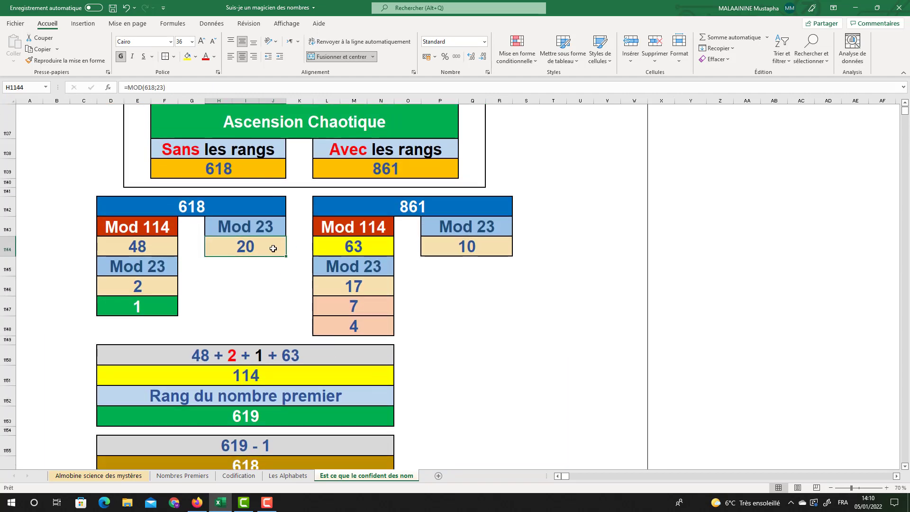
pyautogui.click(448, 253)
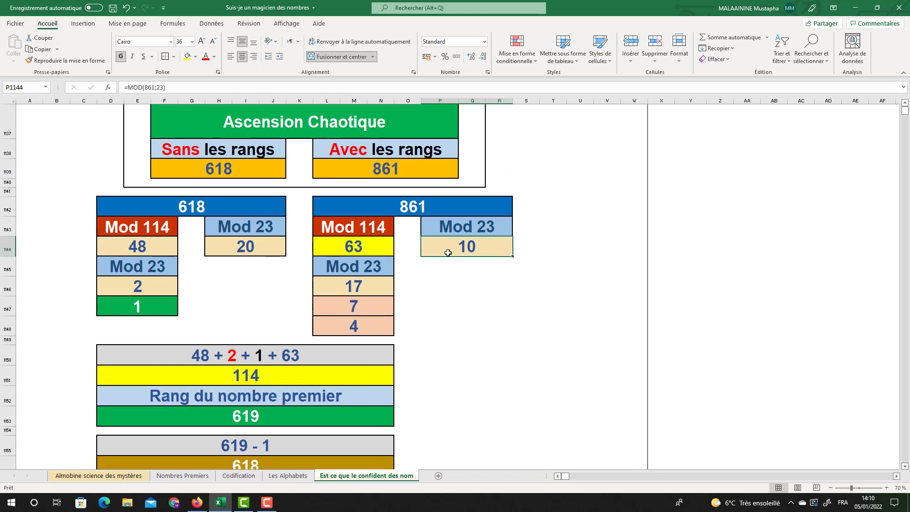
pyautogui.scroll(-4, 447, 252)
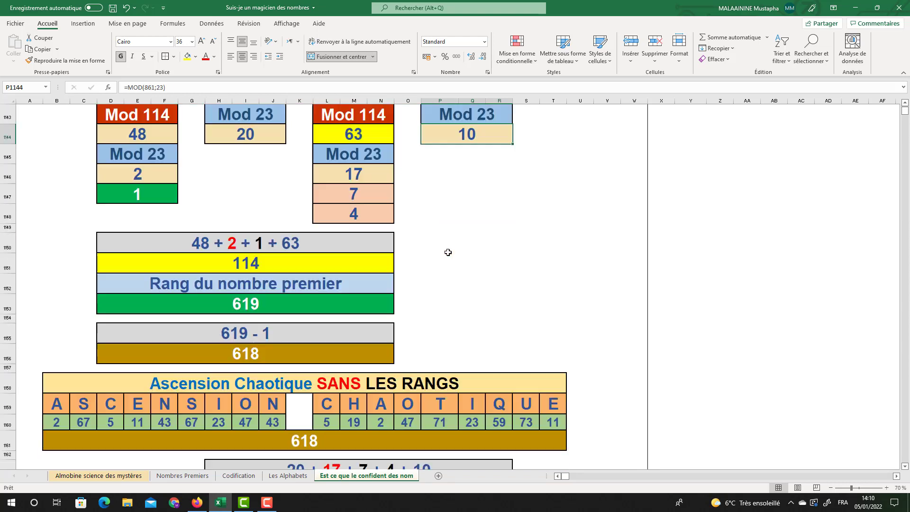
pyautogui.click(358, 372)
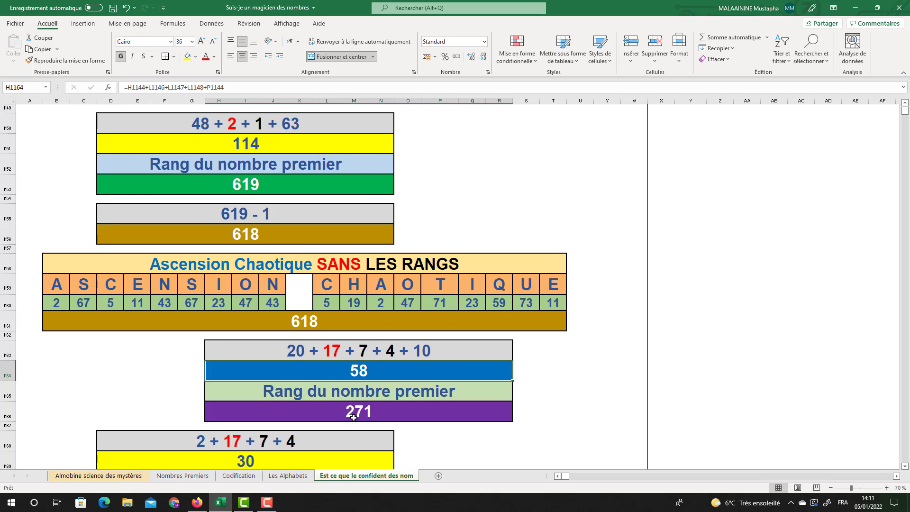
# - Compare the "123 + 148" result and its rank in D1090:D1091 with the "20 + 17 + 7 + 4 + 10" block at H1164
pyautogui.scroll(19, 354, 418)
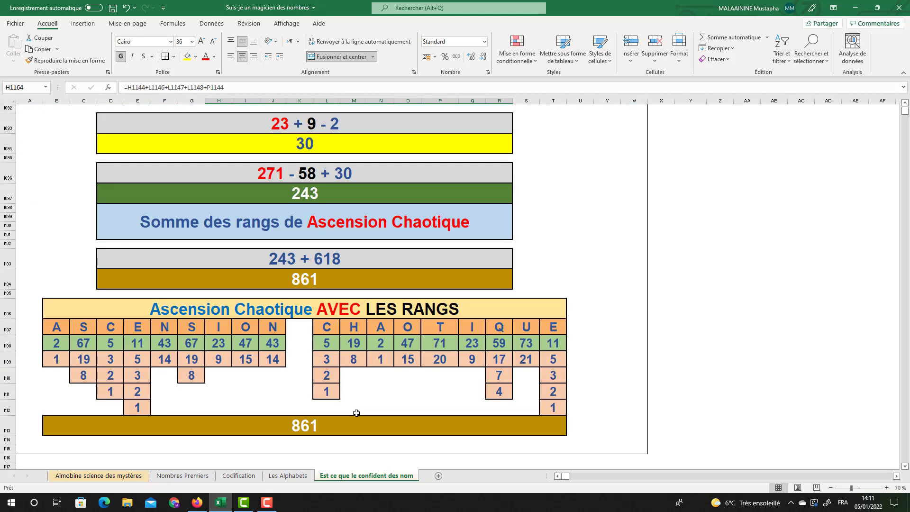
pyautogui.scroll(4, 357, 413)
pyautogui.click(317, 286)
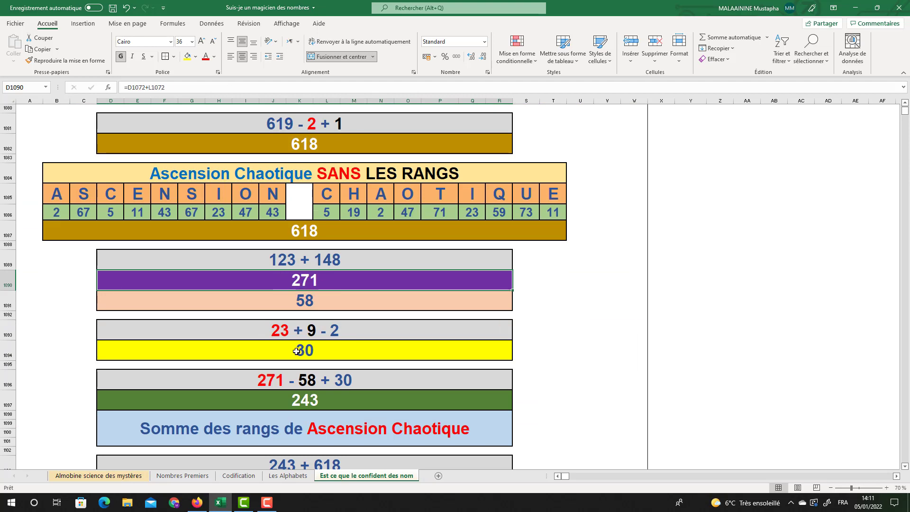
pyautogui.scroll(-20, 337, 372)
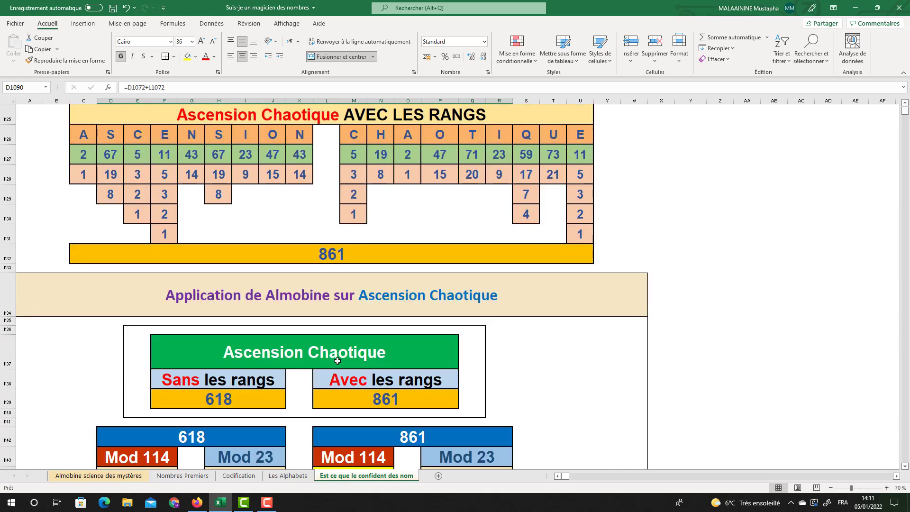
pyautogui.scroll(-5, 337, 361)
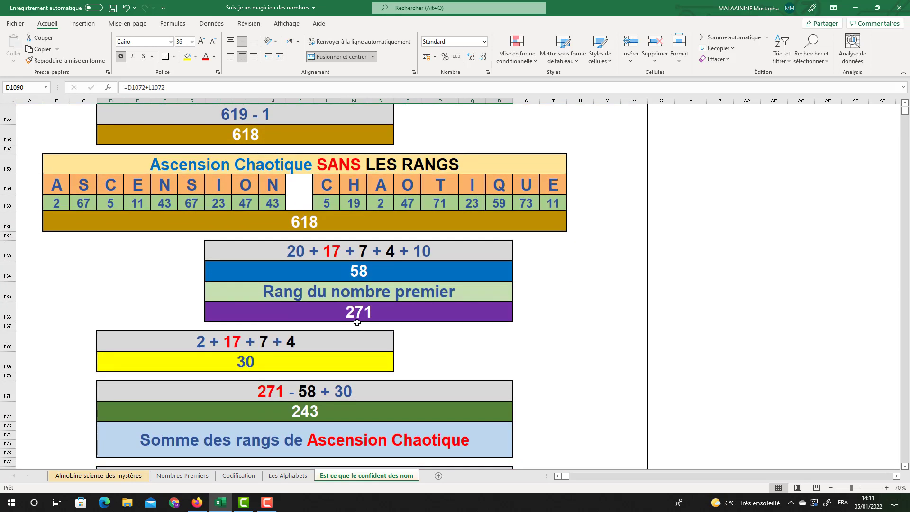
pyautogui.click(366, 304)
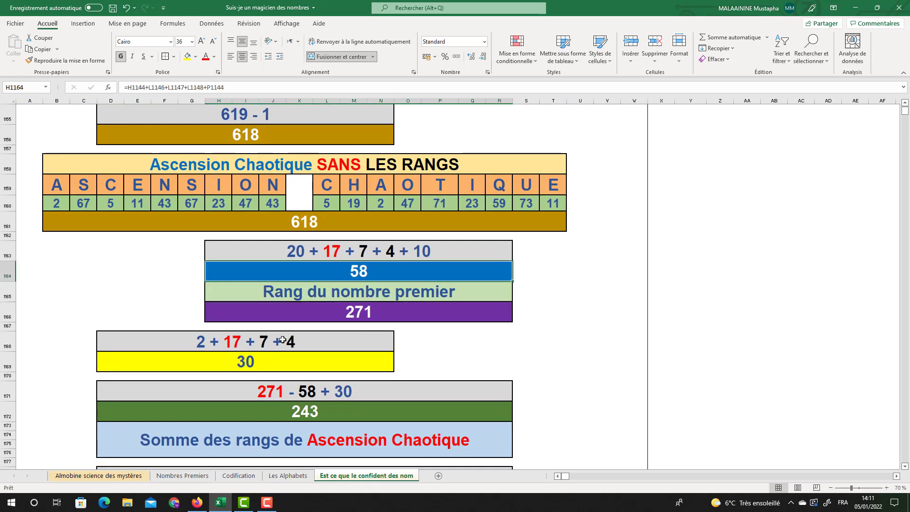
# - Examine the "2 + 17 + 7 + 4" formula in D1169, tracing its references to the Mod 23 values in D1146 and L1146:L1148
pyautogui.doubleClick(252, 358)
pyautogui.scroll(5, 256, 358)
pyautogui.scroll(2, 257, 357)
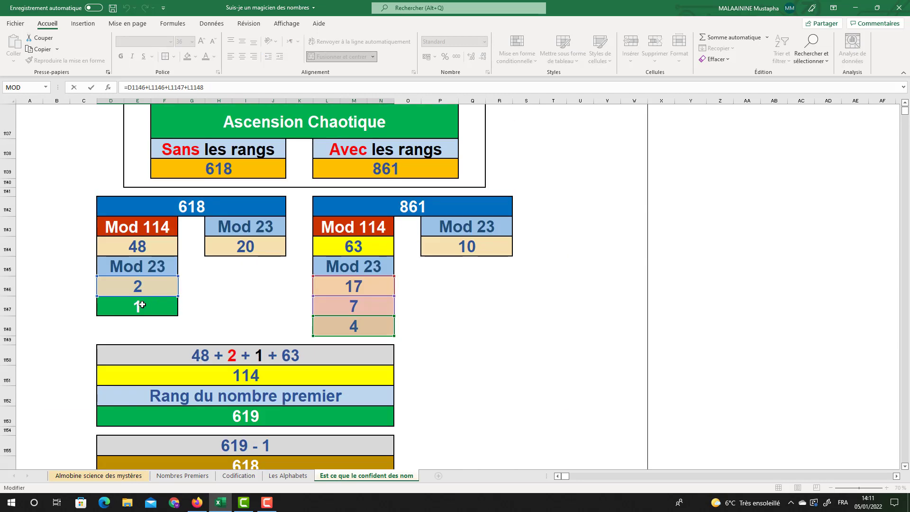
pyautogui.scroll(-2, 154, 310)
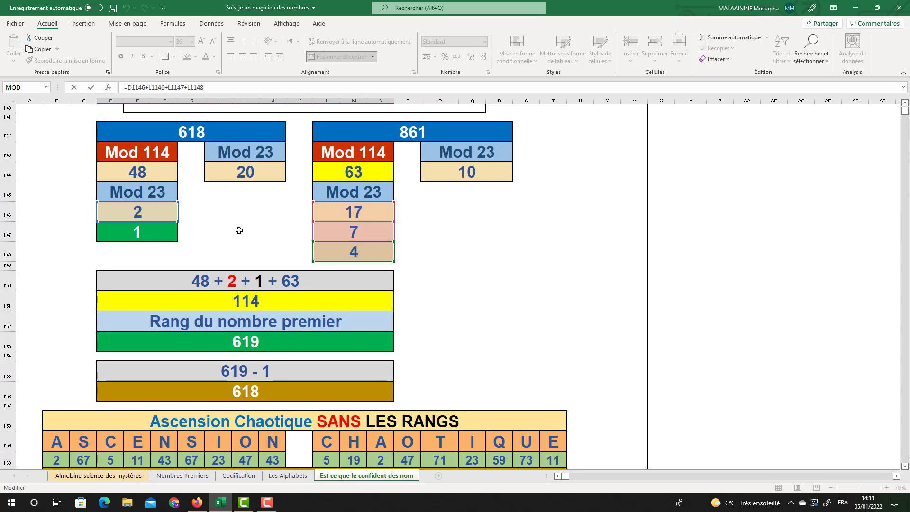
pyautogui.press('Return')
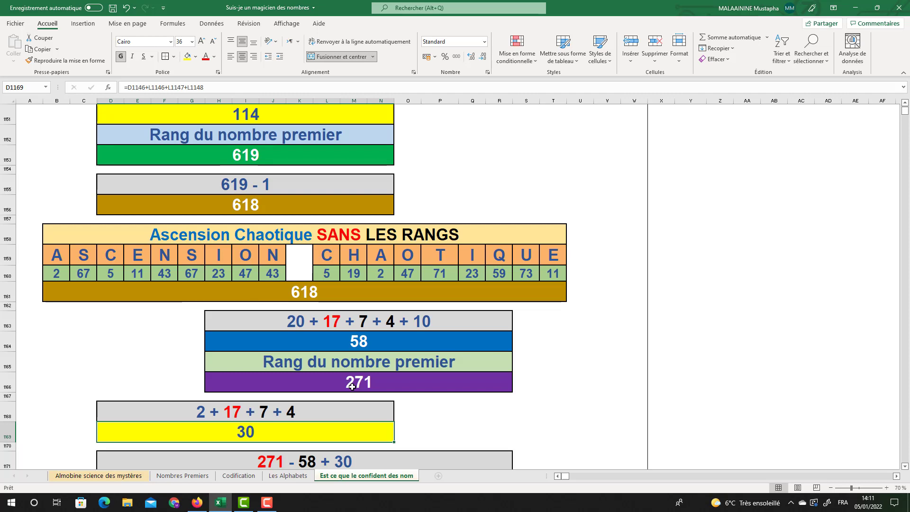
# - Inspect the "271 - 58 + 30" formula in D1172 together with its source cells H1166, H1164 and D1169
pyautogui.click(335, 389)
pyautogui.click(355, 343)
pyautogui.click(266, 432)
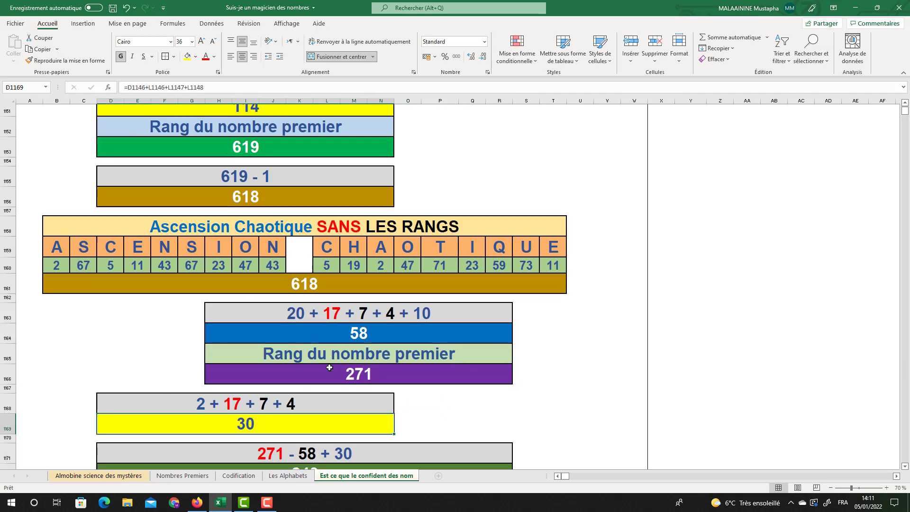
pyautogui.scroll(-3, 311, 325)
pyautogui.click(311, 325)
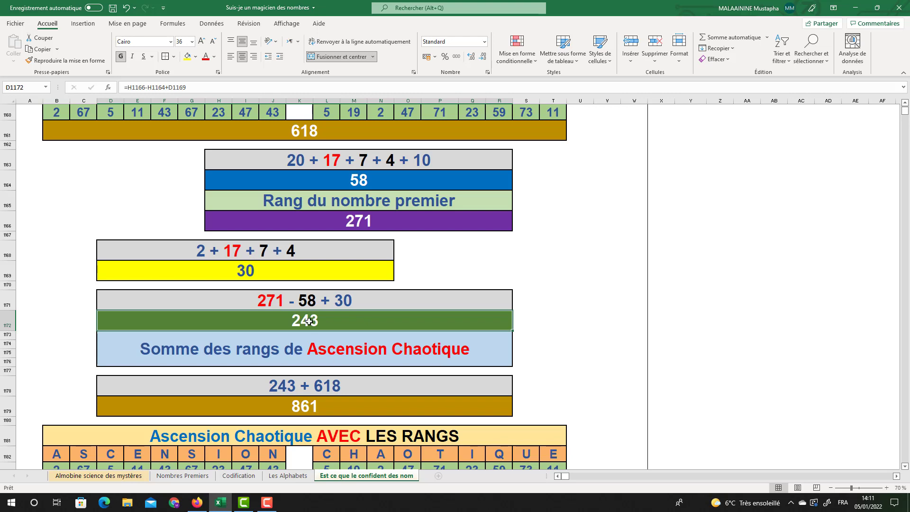
# - Highlight the "Ascension Chaotique AVEC LES RANGS" table from row 1181 to 1188, and bring up the "Derrière Almobine il y a un ?" section
pyautogui.scroll(-4, 324, 218)
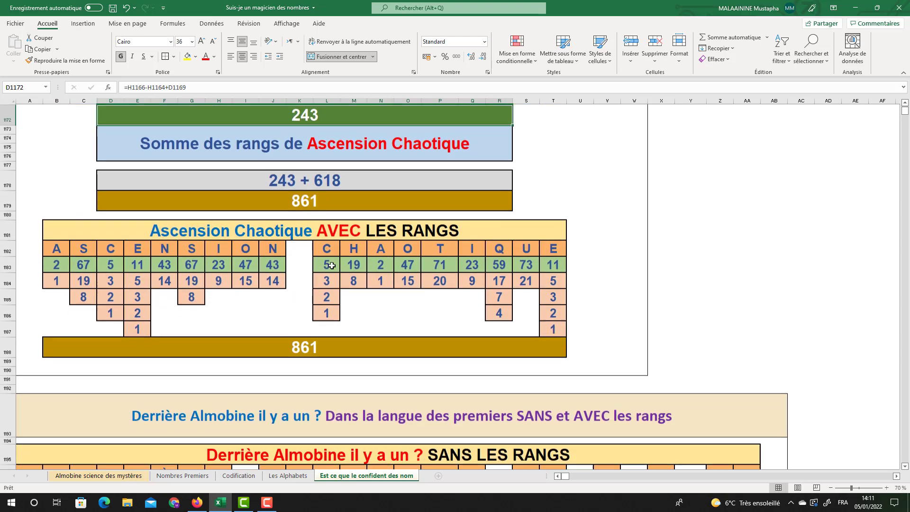
pyautogui.moveTo(274, 230); pyautogui.dragTo(275, 350)
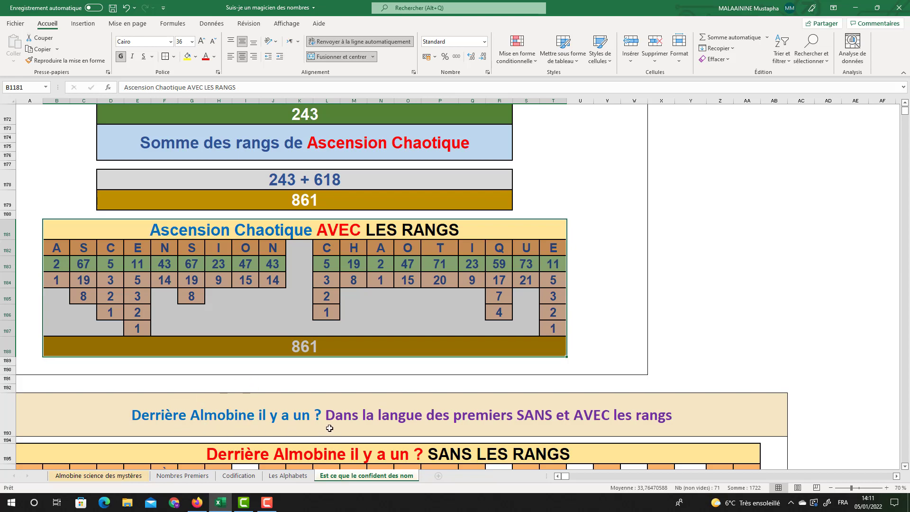
pyautogui.scroll(-4, 332, 426)
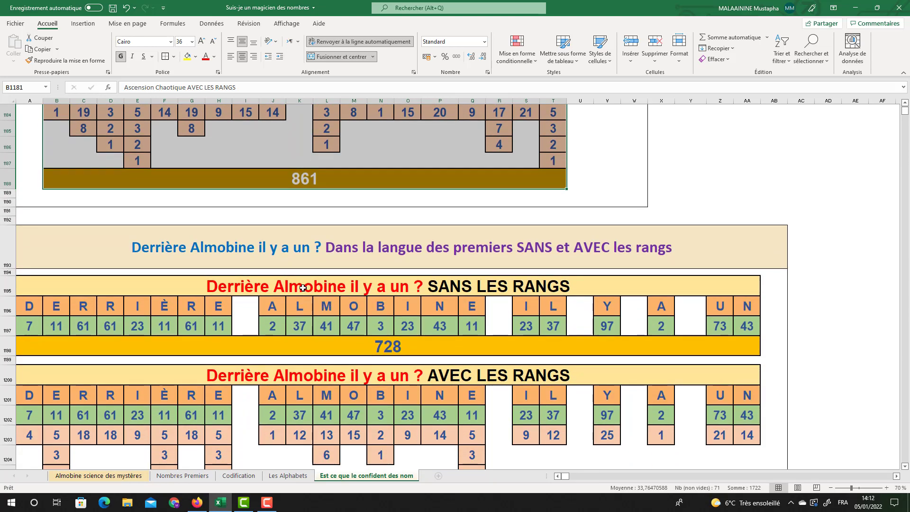
# - Highlight the "Derrière Almobine il y a un ?" tables SANS LES RANGS and AVEC LES RANGS, rows 1195 to 1207, one after the other
pyautogui.moveTo(302, 288); pyautogui.dragTo(319, 346)
pyautogui.scroll(-2, 319, 346)
pyautogui.moveTo(317, 285); pyautogui.dragTo(318, 419)
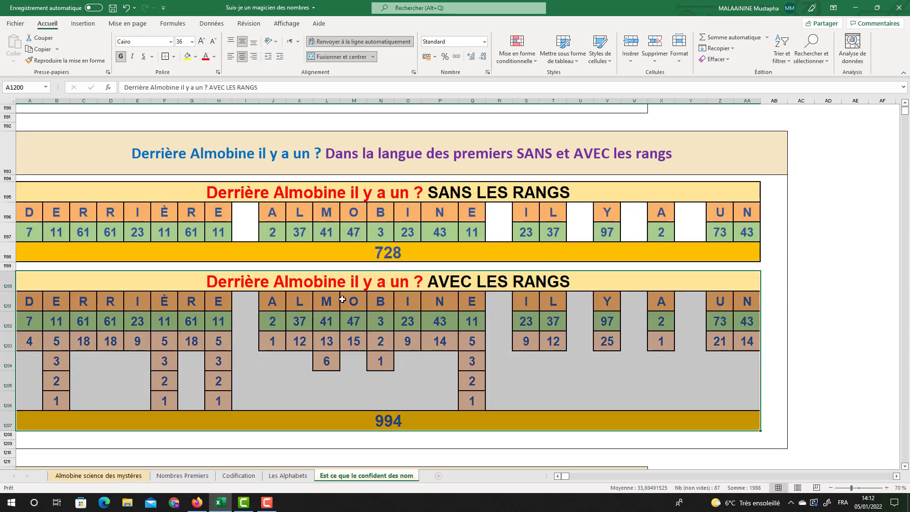
pyautogui.scroll(-5, 444, 297)
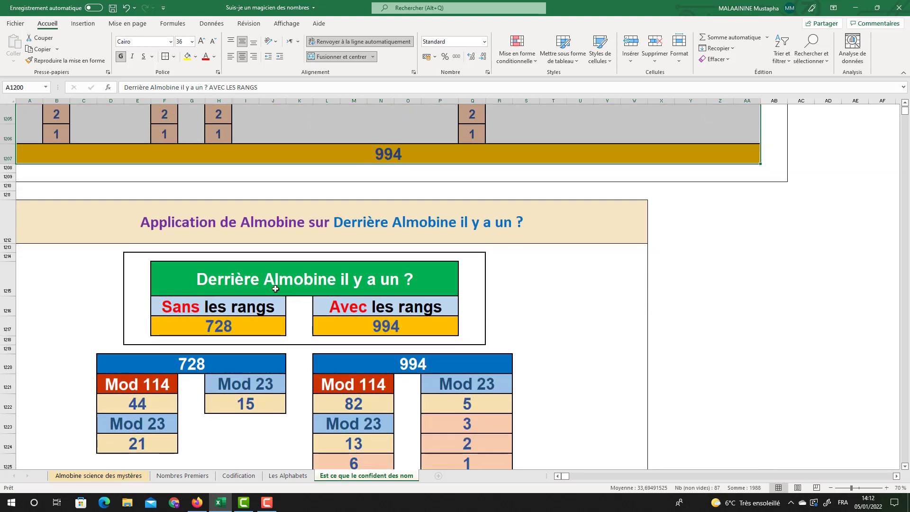
# - Review the "Derrière Almobine il y a un ?" application block, highlighting the modulo row D1222:R1222 and checking its Mod 114 and Mod 23 formulas
pyautogui.click(276, 289)
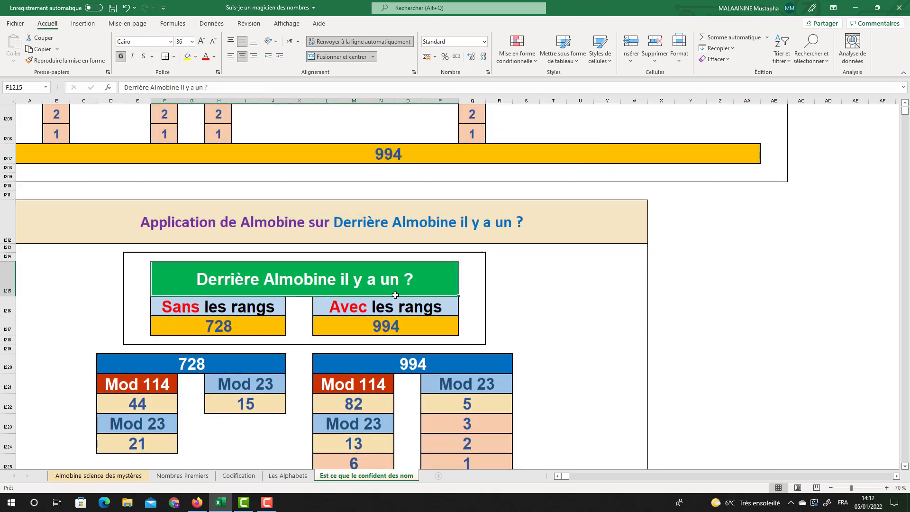
pyautogui.scroll(-1, 396, 297)
pyautogui.scroll(-1, 396, 297)
pyautogui.moveTo(138, 318); pyautogui.dragTo(478, 321)
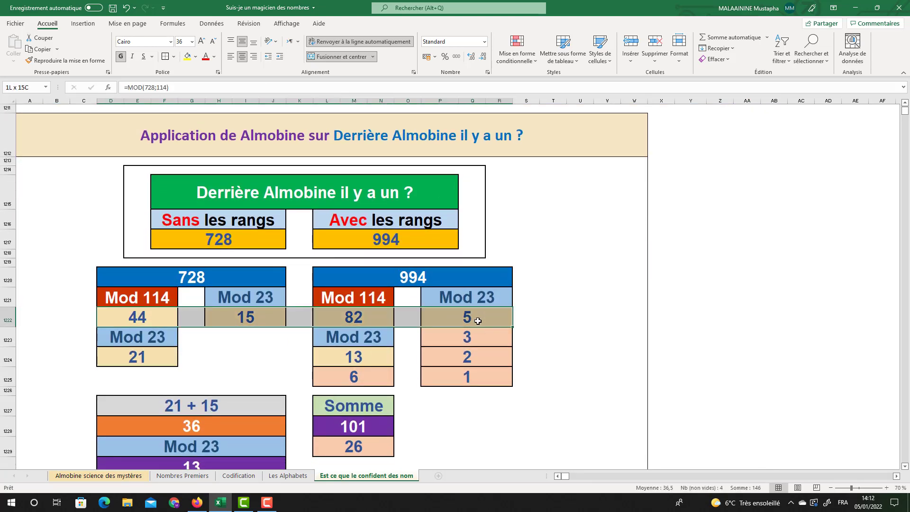
pyautogui.click(148, 318)
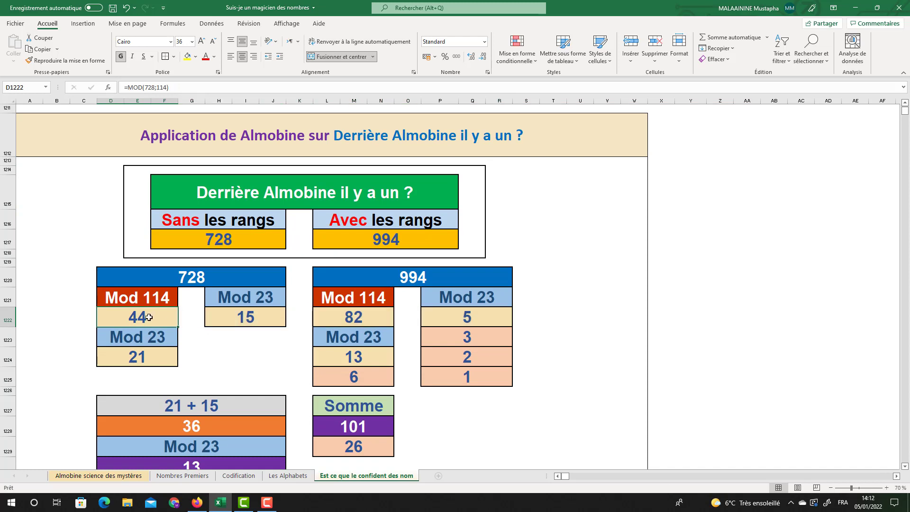
pyautogui.click(358, 318)
pyautogui.click(486, 319)
pyautogui.scroll(-1, 469, 321)
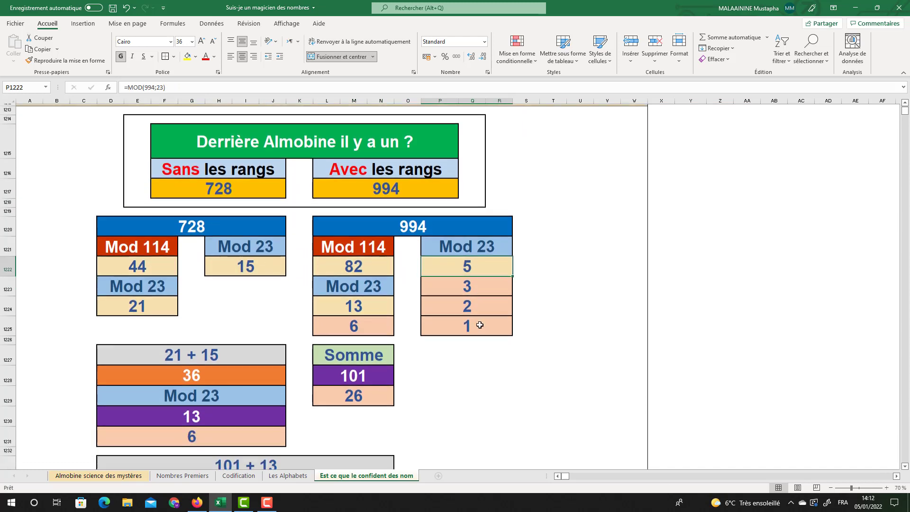
# - Inspect the Mod 23 formula in D1224, the Mod 114 formula in L1222 and the "Somme" formula in L1228
pyautogui.click(149, 297)
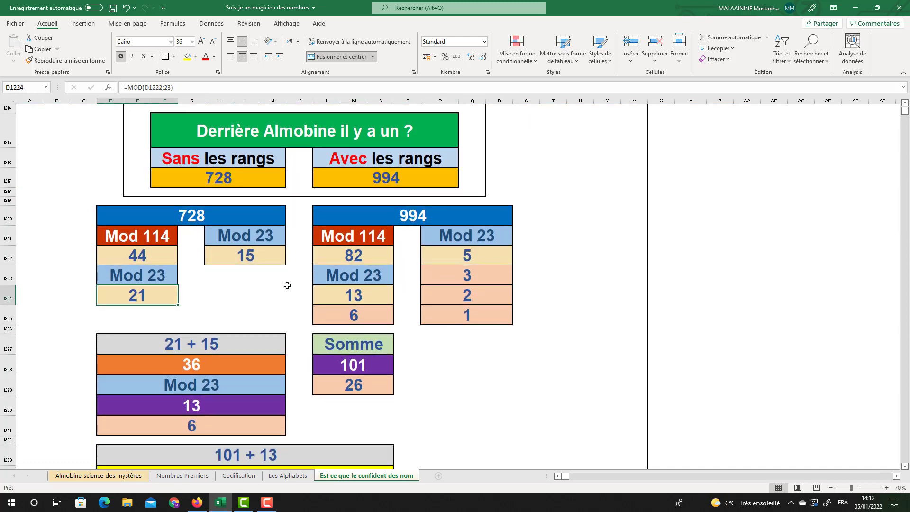
pyautogui.click(351, 295)
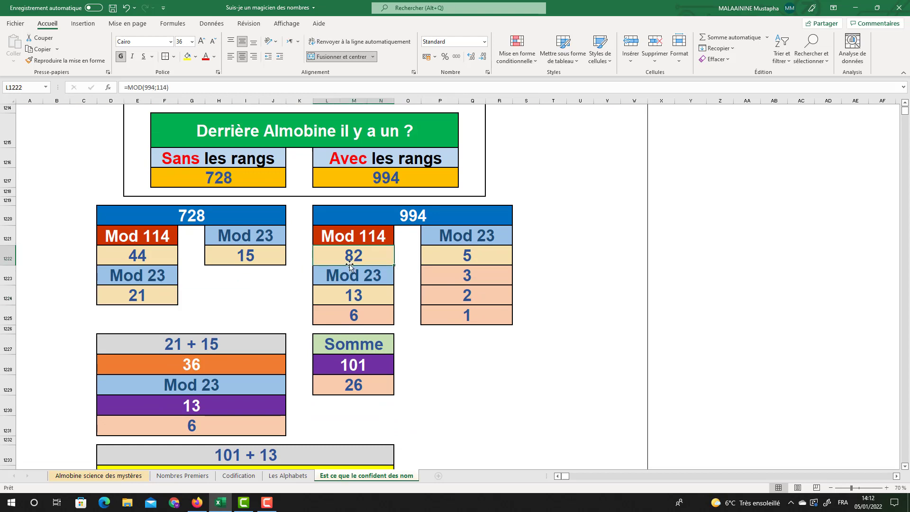
pyautogui.doubleClick(350, 364)
pyautogui.press('Return')
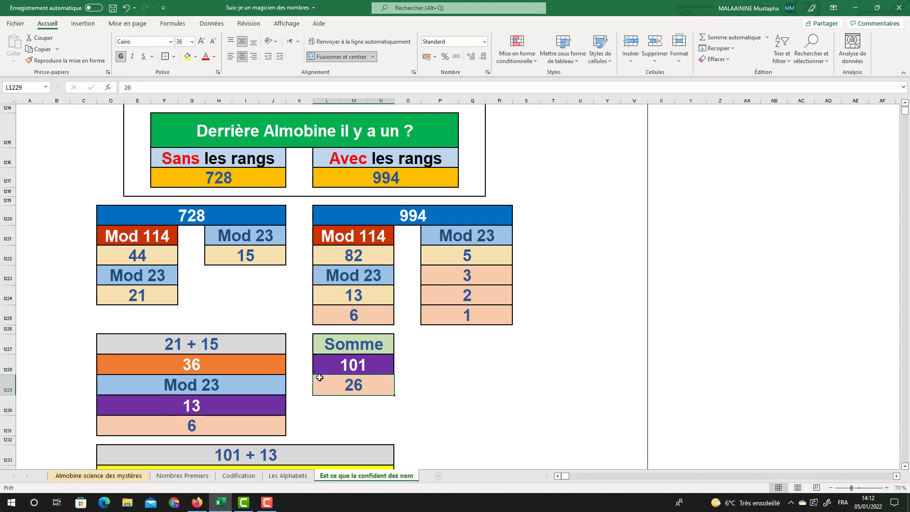
# - Trace the "21 + 15" sum in D1228 from D1224, together with its Mod 23 formula in D1230
pyautogui.click(147, 301)
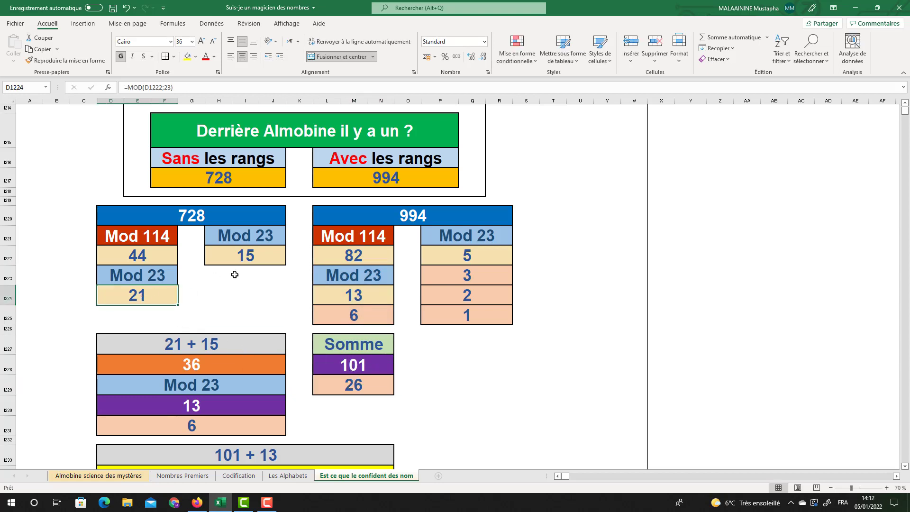
pyautogui.click(194, 365)
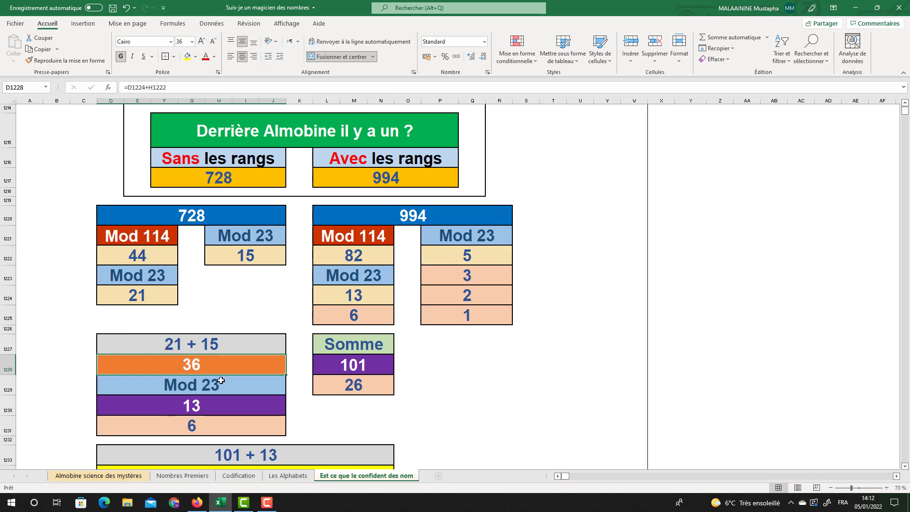
pyautogui.click(200, 401)
pyautogui.scroll(-1, 229, 387)
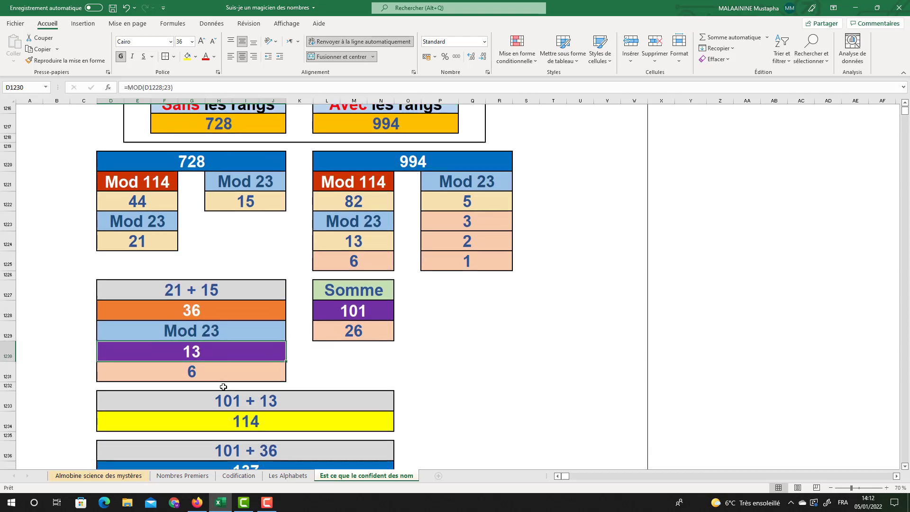
pyautogui.click(198, 360)
# - Examine the "101 + 13" formula in D1234 together with its source cells L1228 and D1230
pyautogui.click(334, 303)
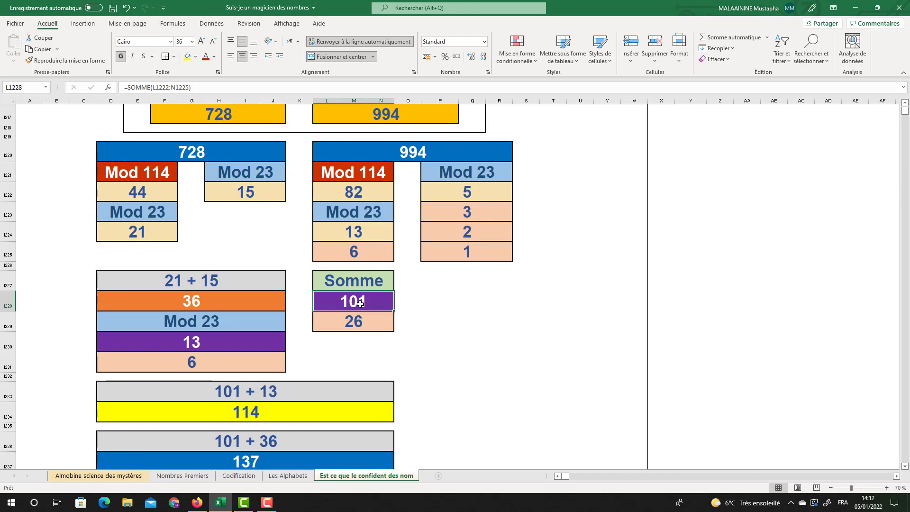
pyautogui.click(198, 340)
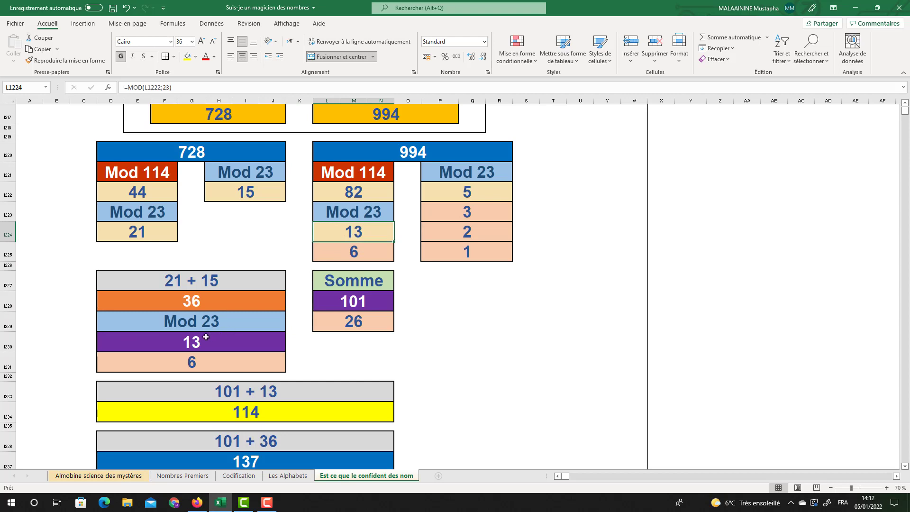
pyautogui.click(246, 405)
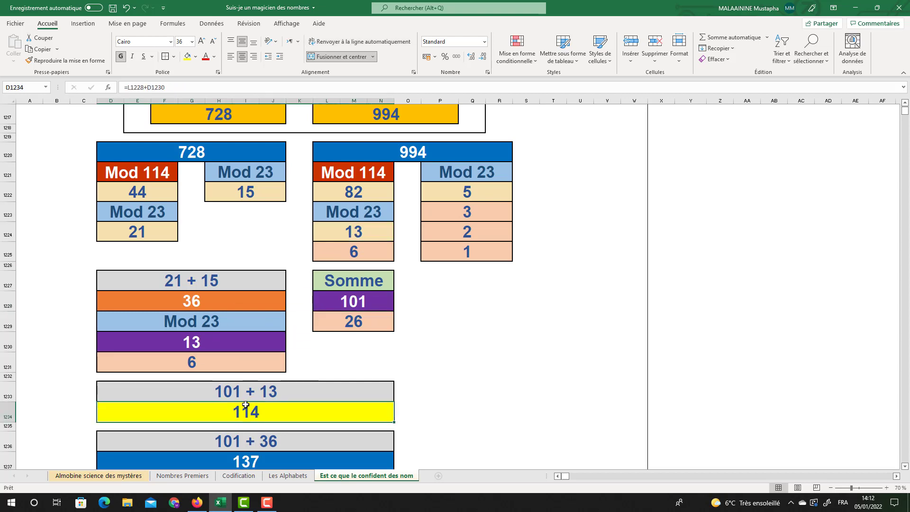
# - Trace the "101 + 36" formula in D1237 from L1228 and D1228, and check its rank in D1238
pyautogui.click(369, 298)
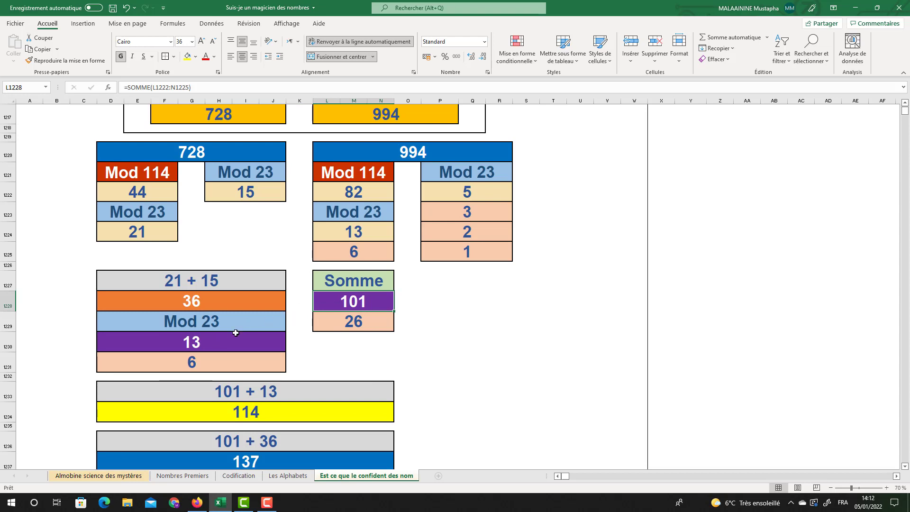
pyautogui.click(209, 299)
pyautogui.scroll(-1, 230, 356)
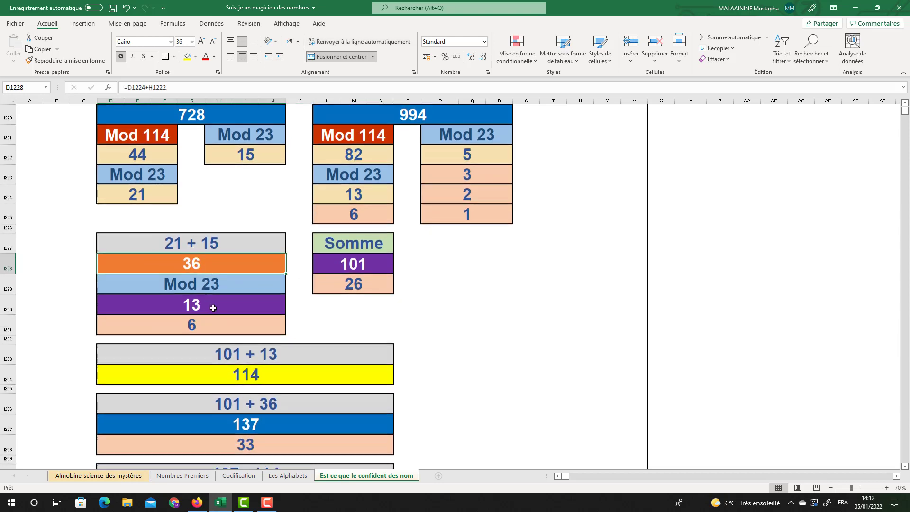
pyautogui.click(232, 425)
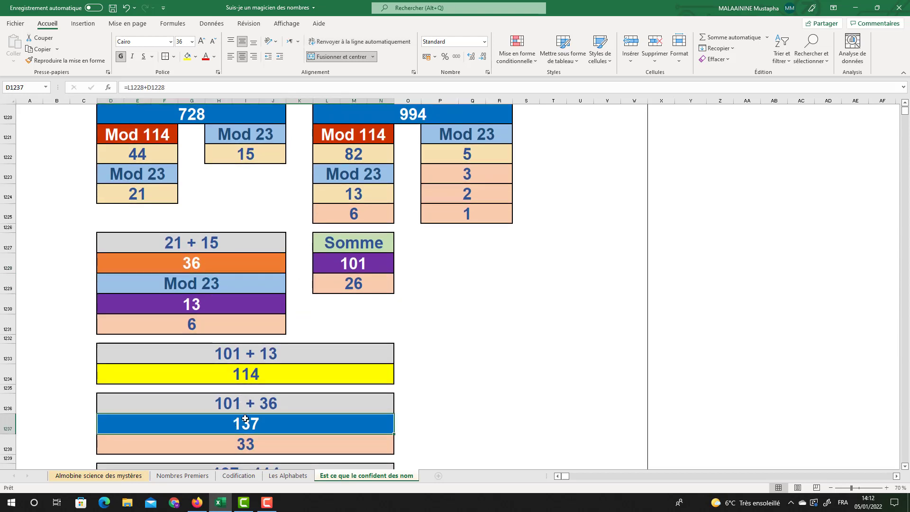
pyautogui.scroll(-1, 266, 388)
pyautogui.click(249, 384)
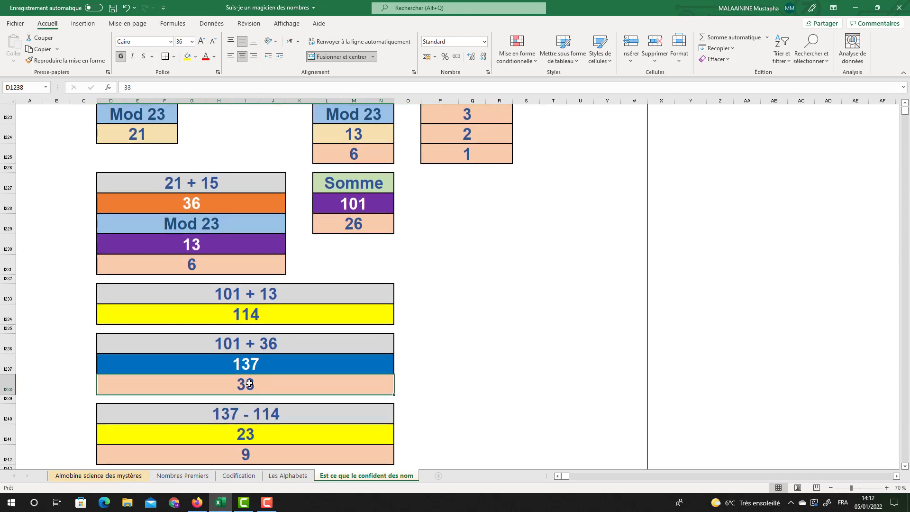
# - Compare the D1237 and D1234 results with the "137 - 114" block and its rank in D1242
pyautogui.click(244, 363)
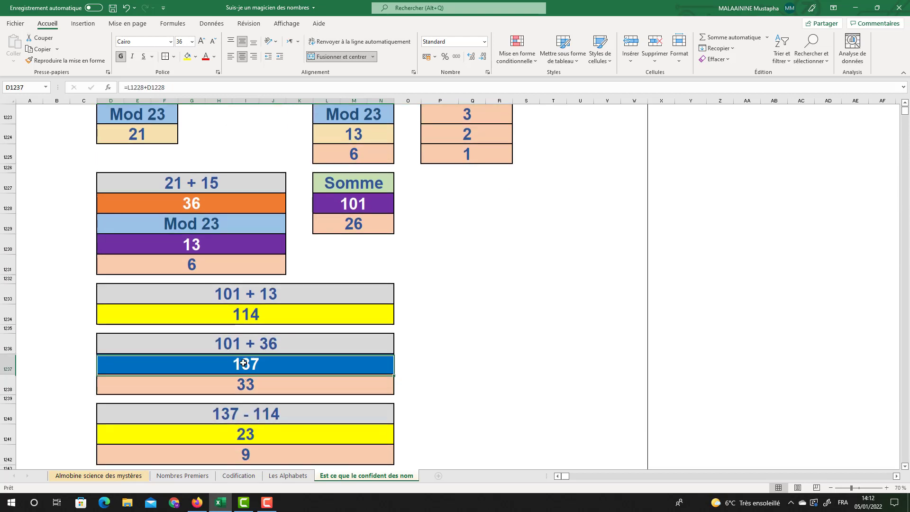
pyautogui.click(244, 314)
pyautogui.scroll(-1, 249, 376)
pyautogui.click(248, 385)
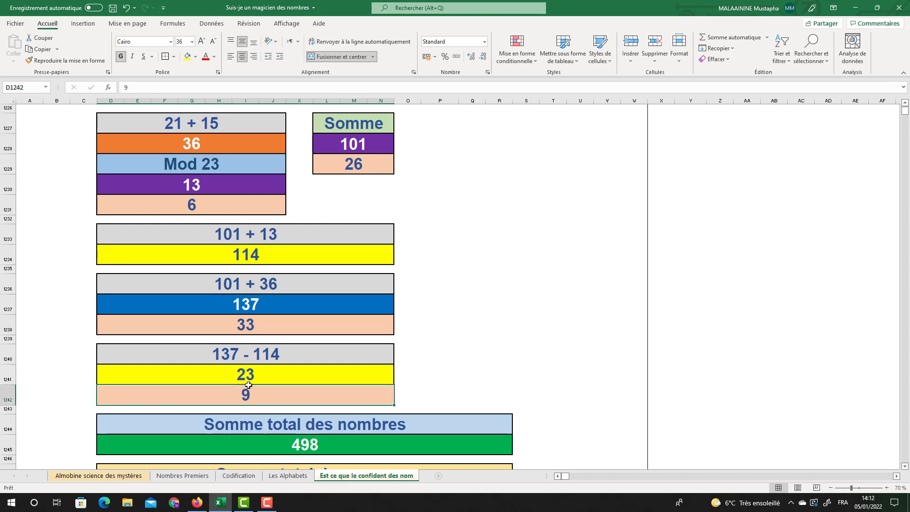
# - Inspect the range covered by the "Somme total des nombres" formula in D1245, leaving the formula as it is
pyautogui.doubleClick(108, 444)
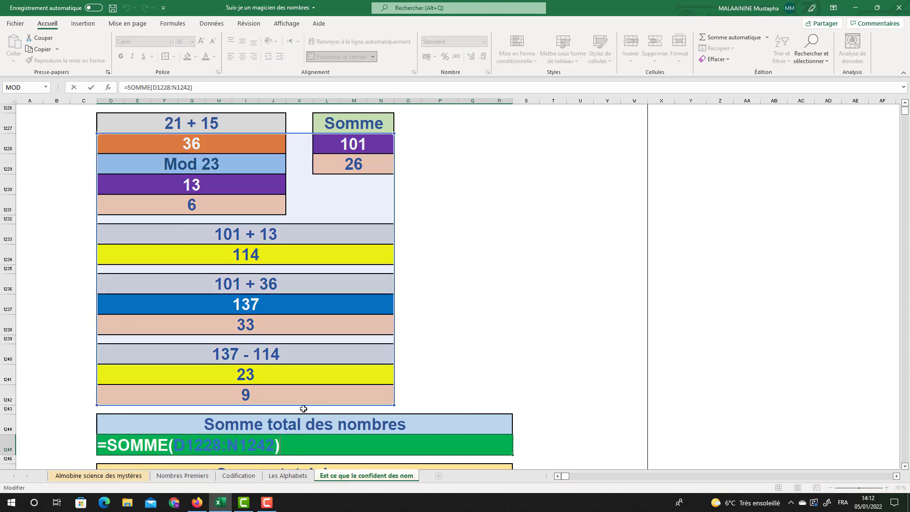
pyautogui.scroll(2, 327, 377)
pyautogui.scroll(-3, 351, 278)
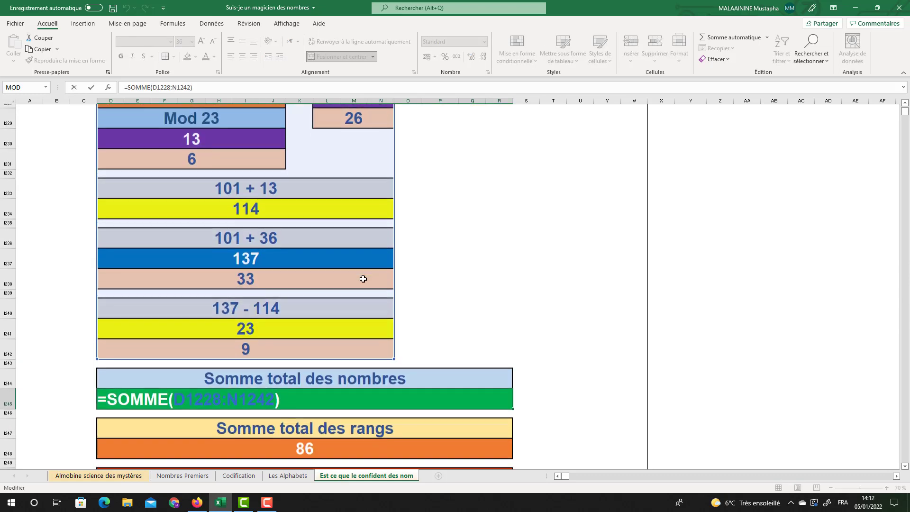
pyautogui.scroll(1, 323, 232)
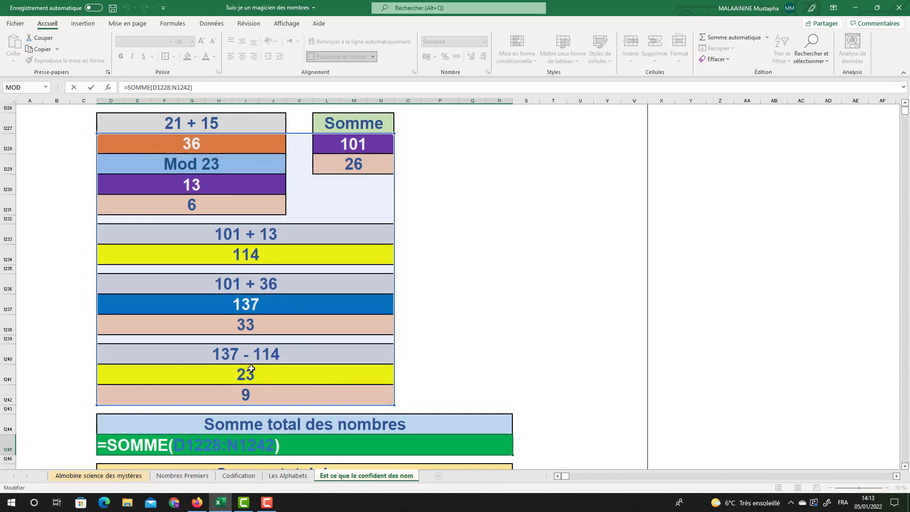
pyautogui.press('Escape')
pyautogui.scroll(-1, 332, 399)
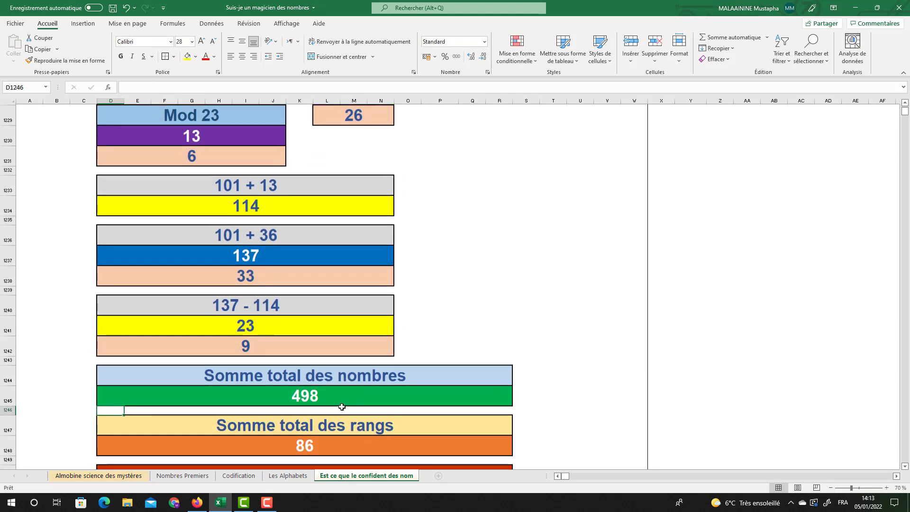
# - Trace every rank cell referenced by the "Somme total des rangs" formula in D1248, leaving the formula as it is
pyautogui.click(313, 450)
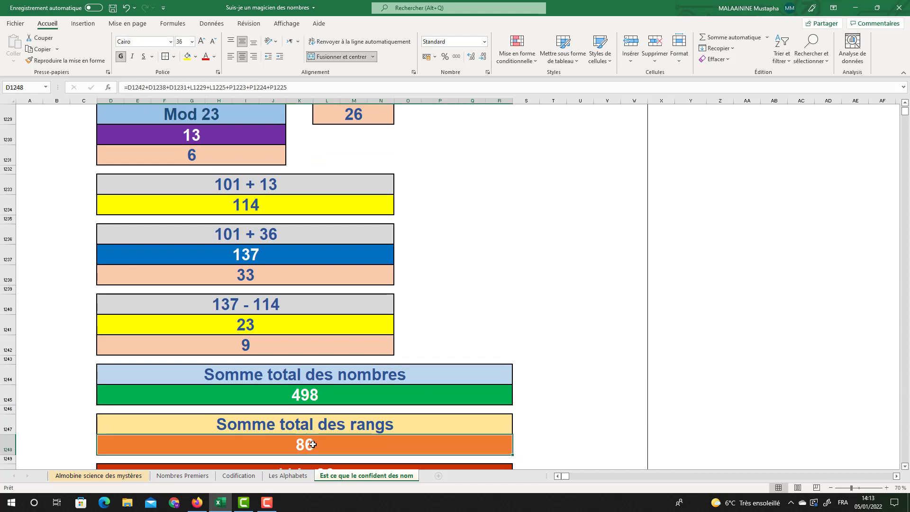
pyautogui.doubleClick(312, 449)
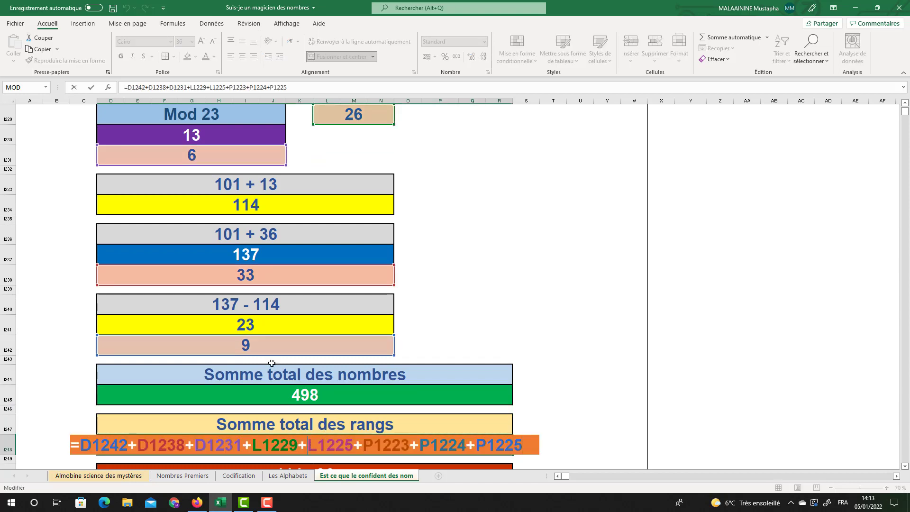
pyautogui.scroll(1, 251, 406)
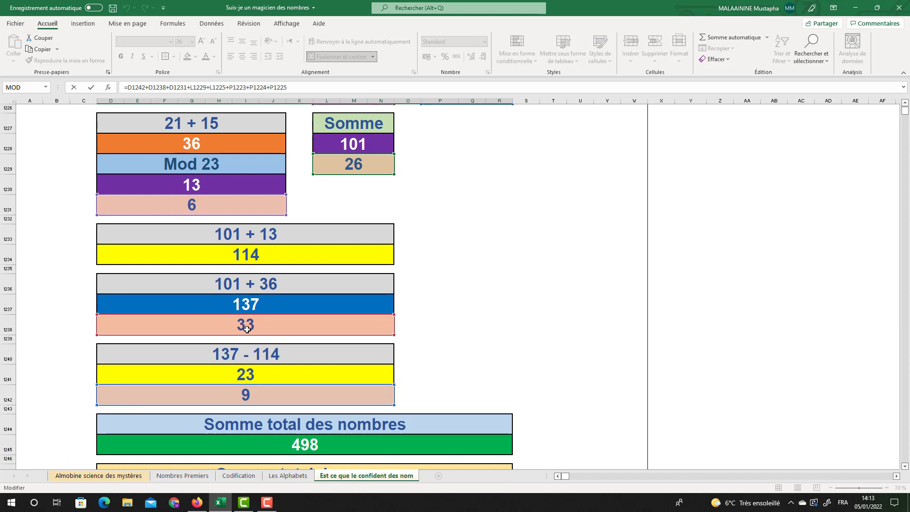
pyautogui.scroll(2, 223, 327)
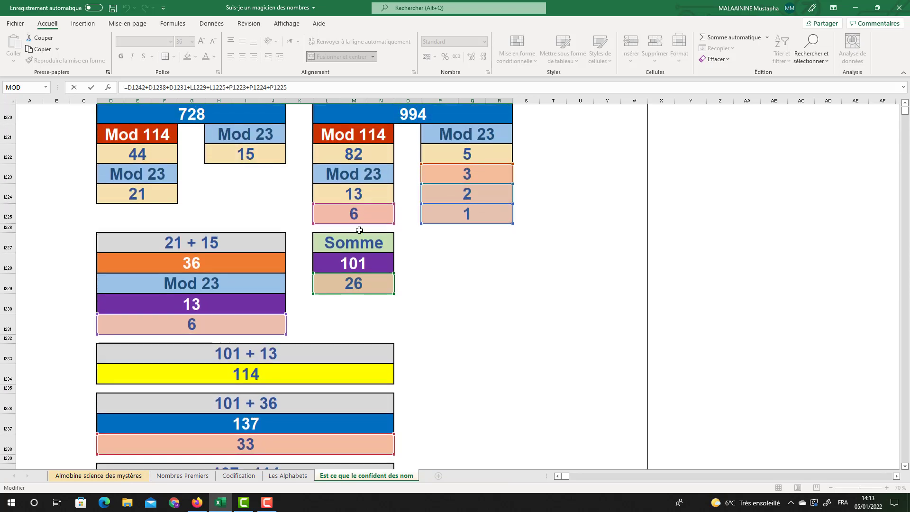
pyautogui.scroll(-3, 455, 229)
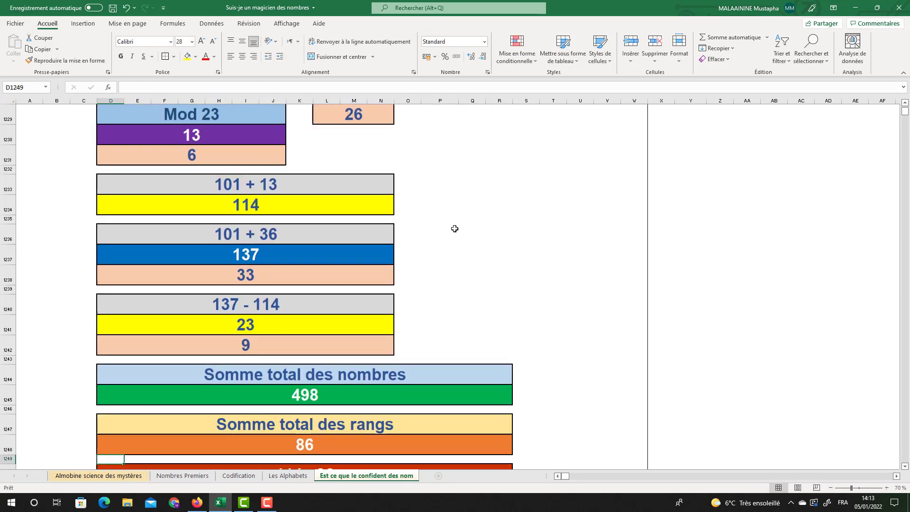
pyautogui.press('Escape')
# - Review the "114 - 86" and "498 + 28" blocks, and highlight the "Avertisseur SANS LES RANGS" table in rows 1256 to 1259
pyautogui.scroll(-1, 321, 410)
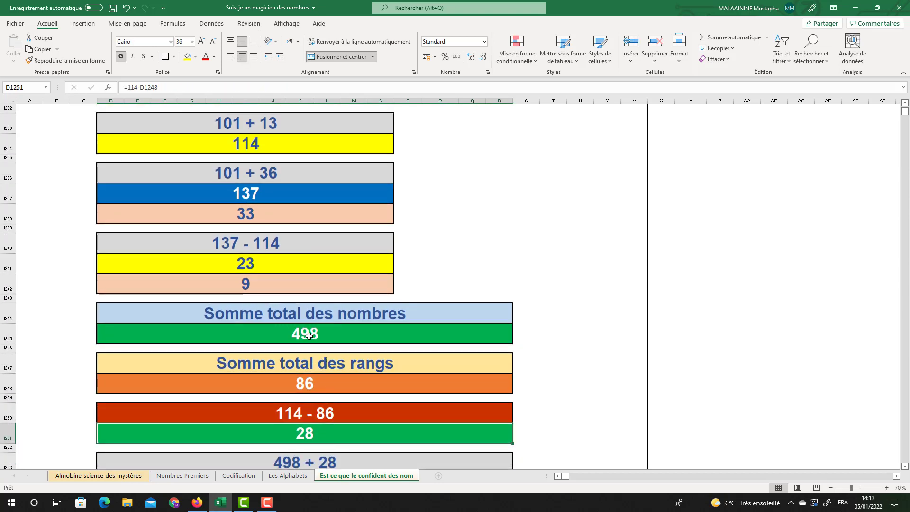
pyautogui.scroll(-1, 317, 400)
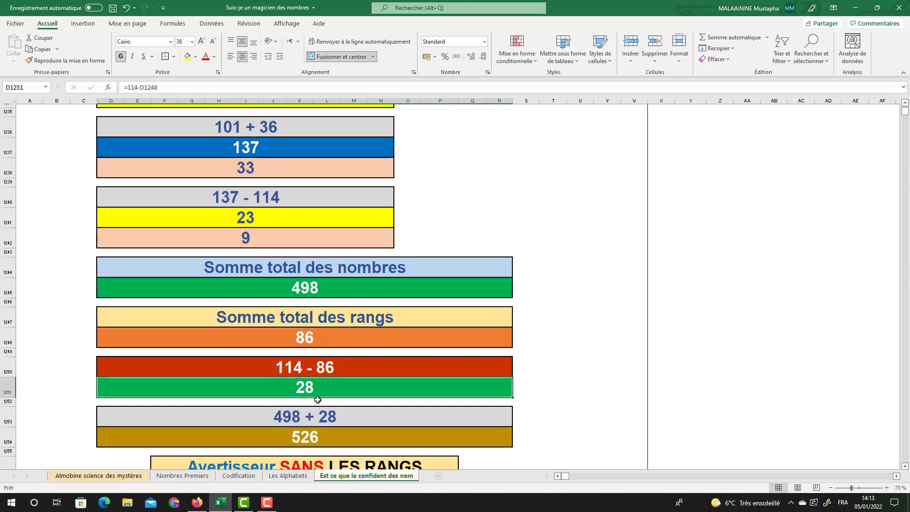
pyautogui.scroll(-1, 318, 400)
pyautogui.click(307, 388)
pyautogui.scroll(-1, 316, 380)
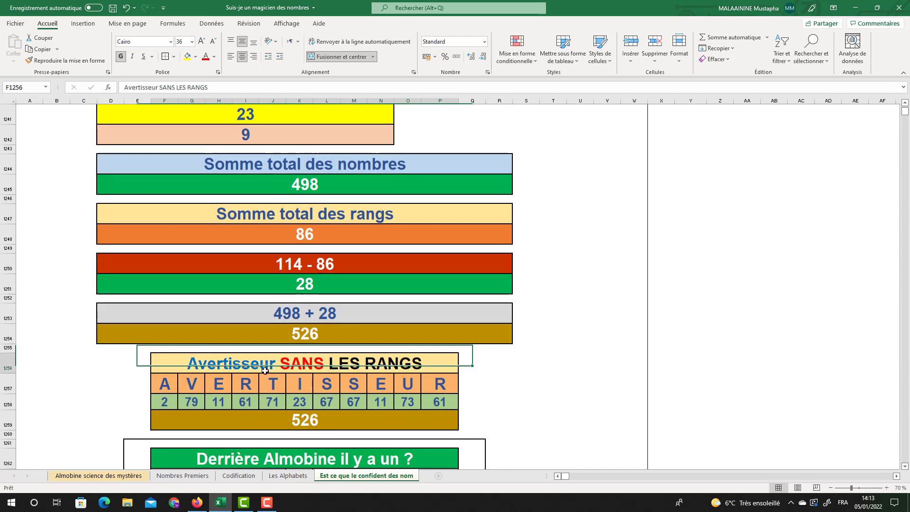
pyautogui.moveTo(265, 370); pyautogui.dragTo(270, 414)
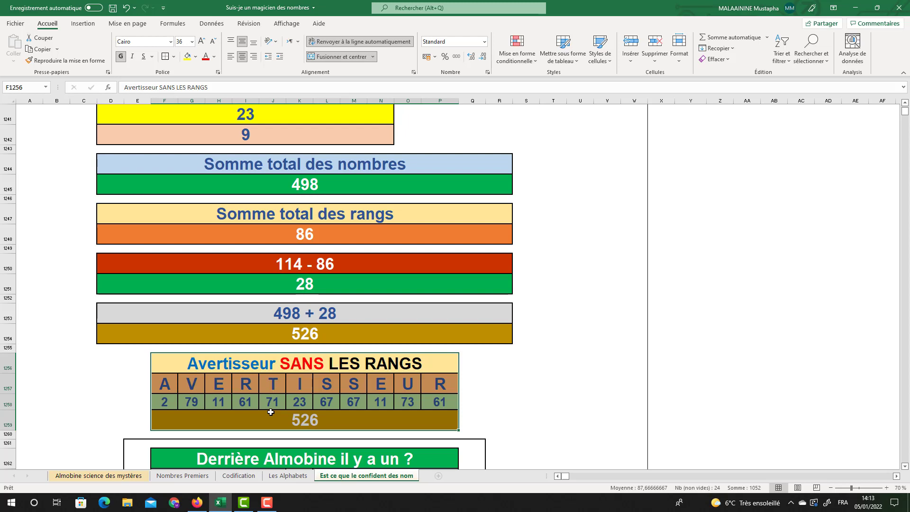
# - Highlight D1228 to N1242 and compare it with the range of the "Somme total des nombres" formula in D1245, leaving the formula unedited
pyautogui.scroll(6, 270, 412)
pyautogui.click(185, 201)
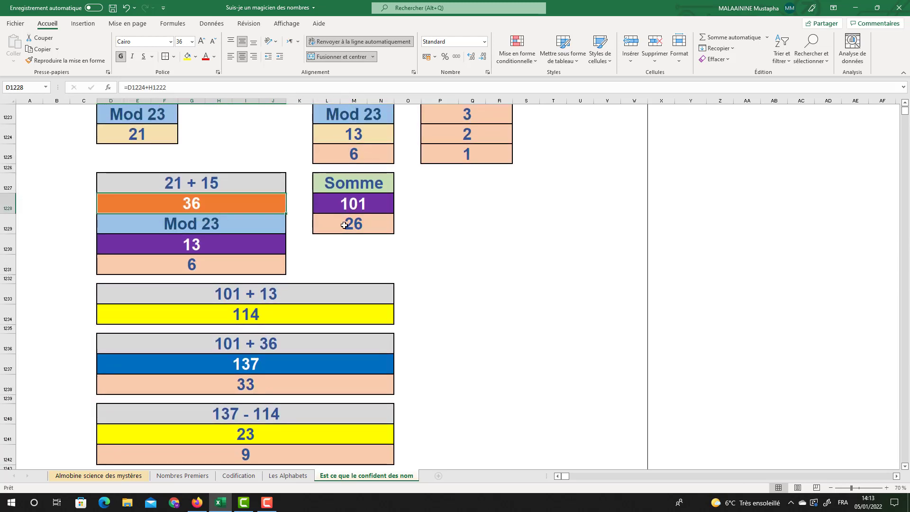
pyautogui.moveTo(344, 224); pyautogui.dragTo(360, 429)
pyautogui.scroll(-1, 358, 424)
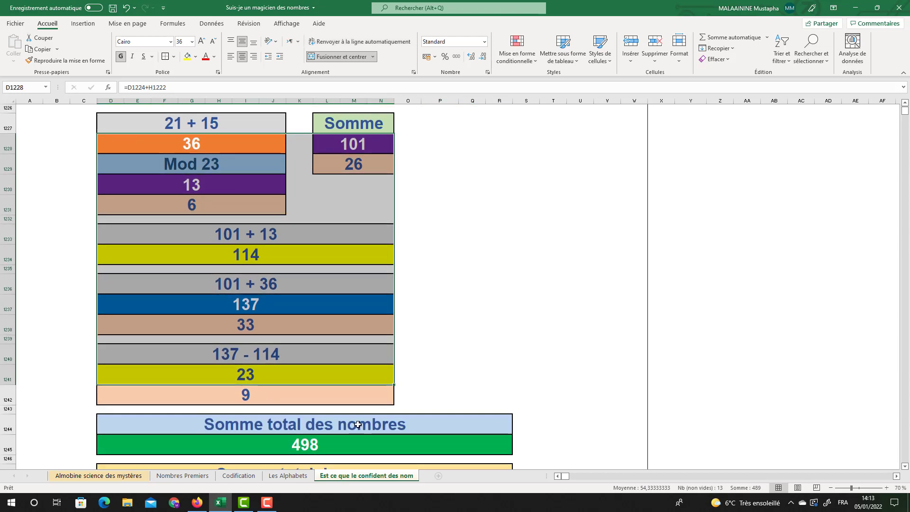
pyautogui.moveTo(191, 144); pyautogui.dragTo(346, 400)
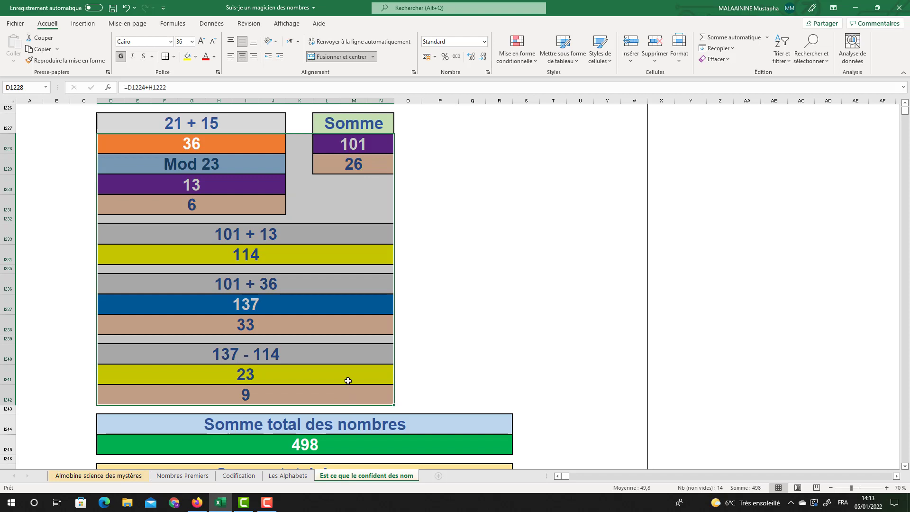
pyautogui.doubleClick(327, 446)
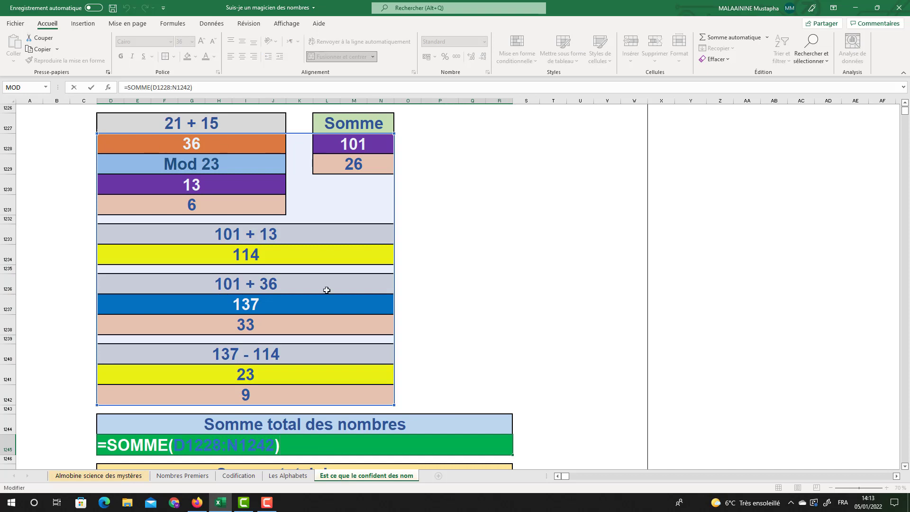
pyautogui.press('Escape')
# - Check which rank cells the "Somme total des rangs" formula in D1248 adds up, without editing it
pyautogui.scroll(-2, 125, 350)
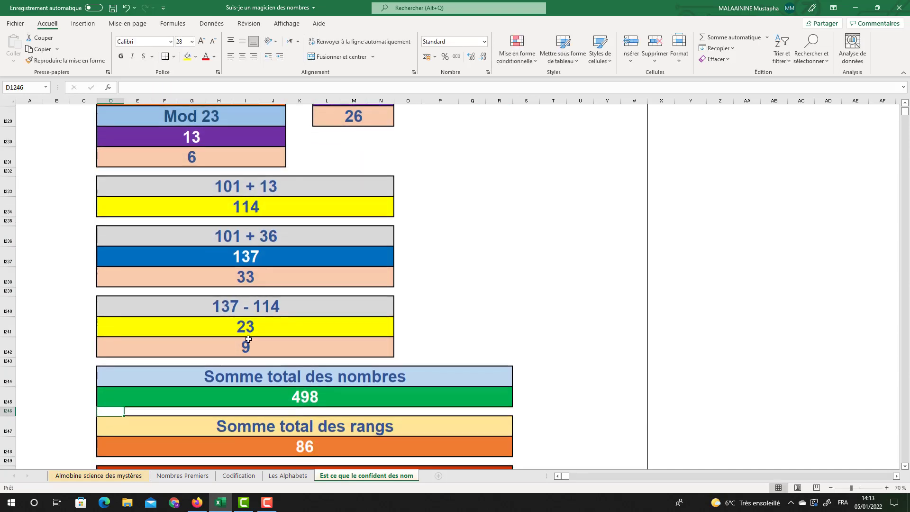
pyautogui.doubleClick(294, 382)
pyautogui.press('Return')
pyautogui.scroll(4, 287, 322)
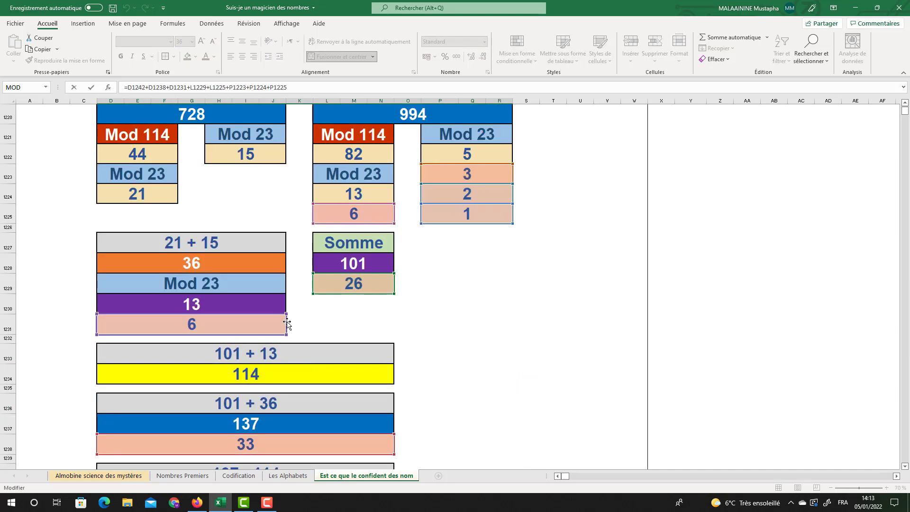
pyautogui.scroll(-3, 288, 323)
pyautogui.scroll(-1, 287, 323)
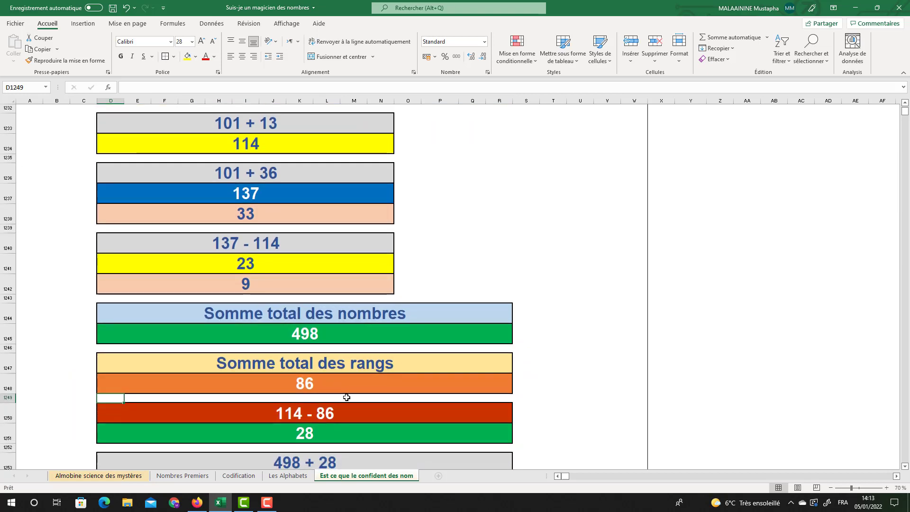
# - Review the results in D1251, D1245 and D1254, and highlight the "Avertisseur SANS LES RANGS" table in rows 1256 to 1259
pyautogui.click(315, 434)
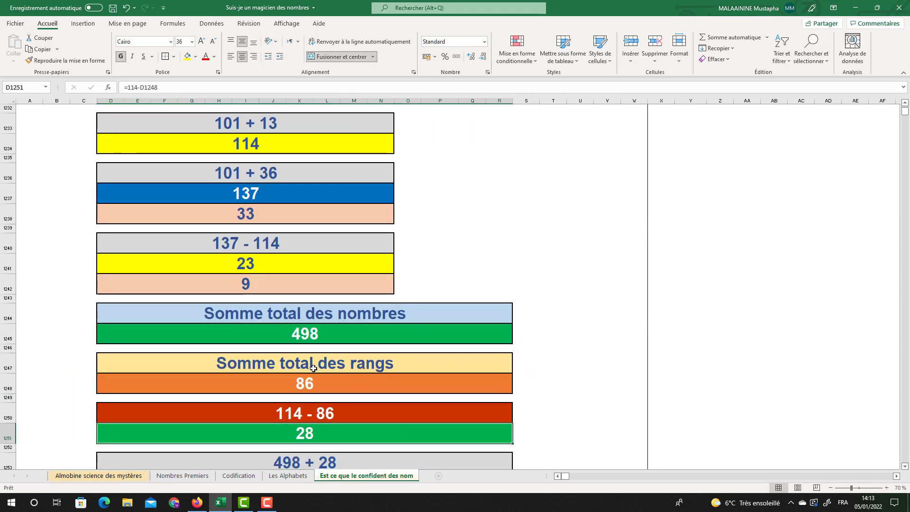
pyautogui.click(311, 337)
pyautogui.scroll(-2, 313, 338)
pyautogui.scroll(-3, 313, 338)
pyautogui.click(287, 332)
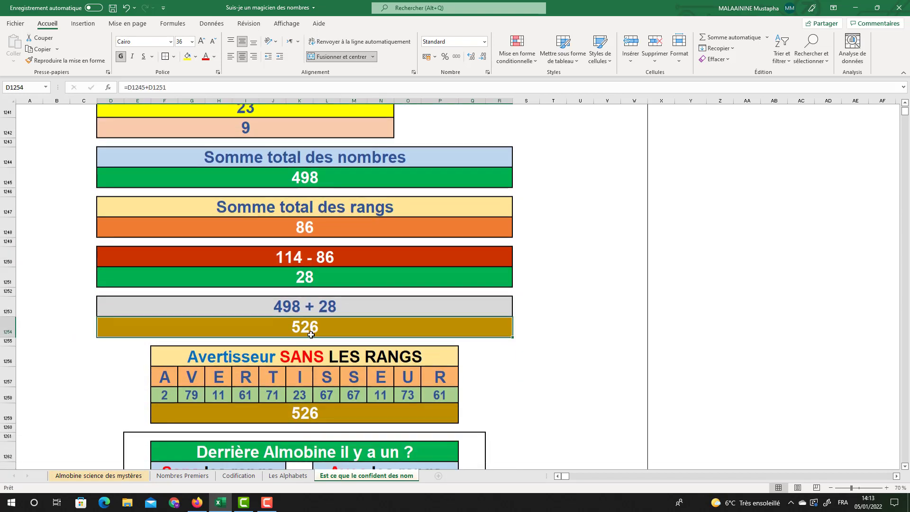
pyautogui.scroll(-2, 271, 319)
pyautogui.scroll(-3, 270, 321)
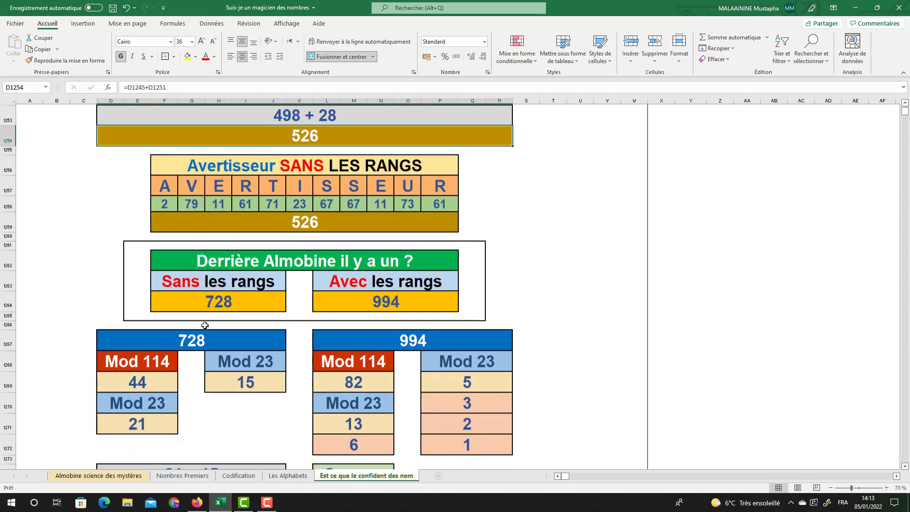
pyautogui.moveTo(304, 167); pyautogui.dragTo(287, 234)
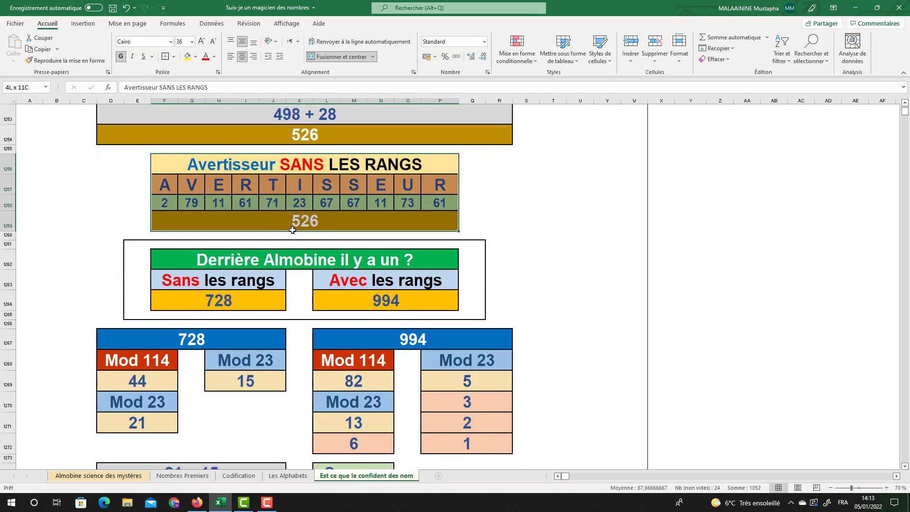
# - Highlight the second "Derrière Almobine il y a un ?" block with its modulo tables, and compare the "Somme" ranks in L1276 and L1229
pyautogui.scroll(-1, 283, 235)
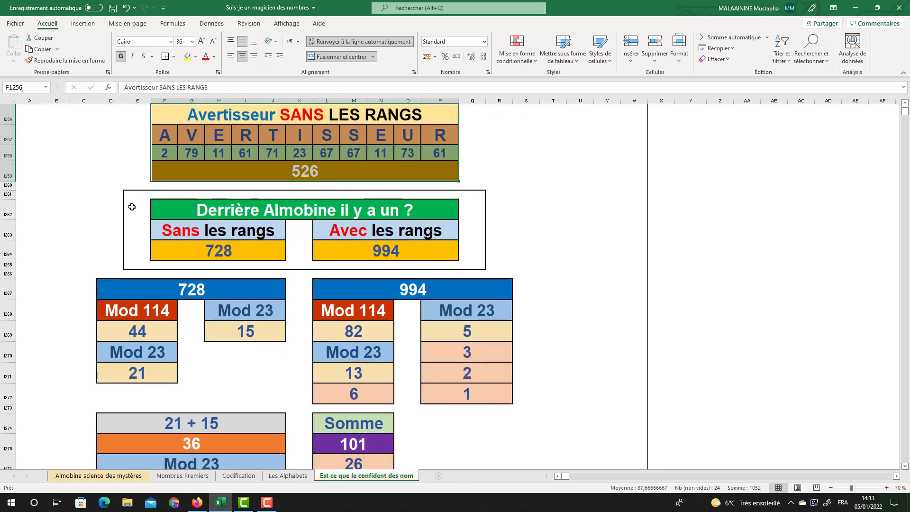
pyautogui.moveTo(93, 197); pyautogui.dragTo(375, 408)
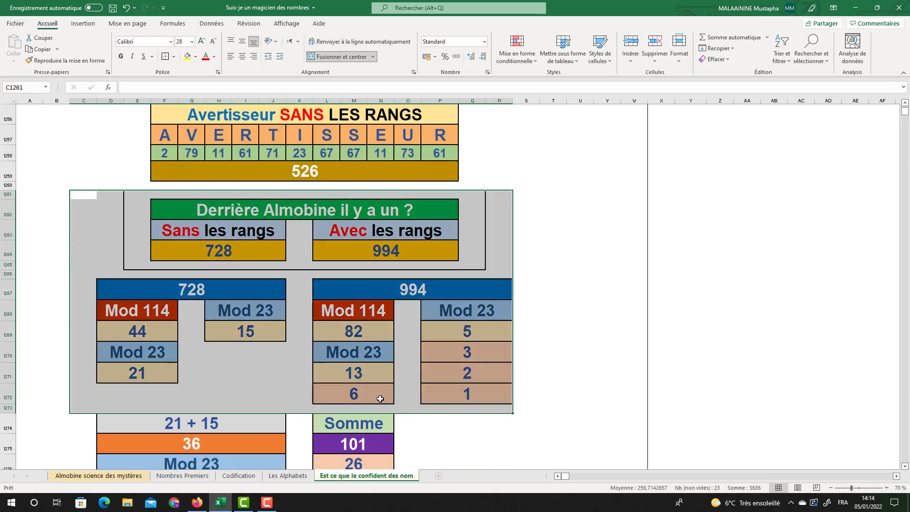
pyautogui.scroll(-2, 382, 396)
pyautogui.click(363, 372)
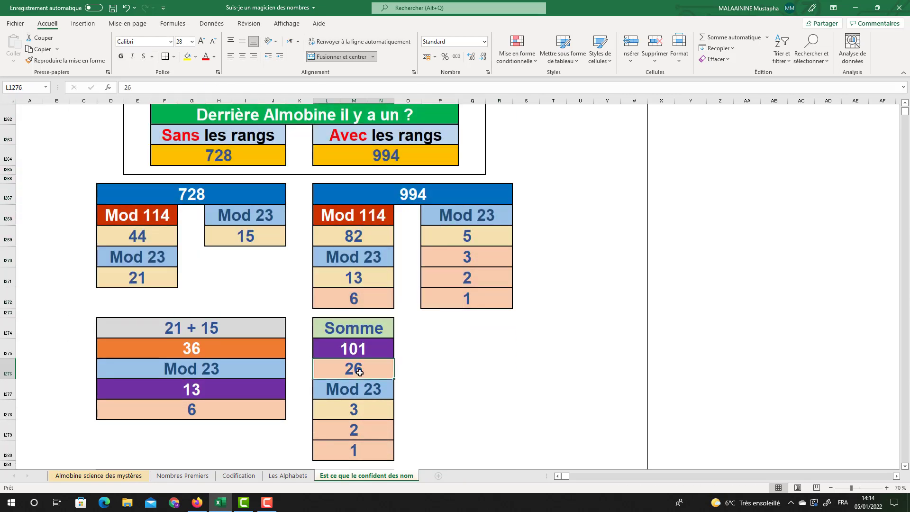
pyautogui.scroll(13, 364, 370)
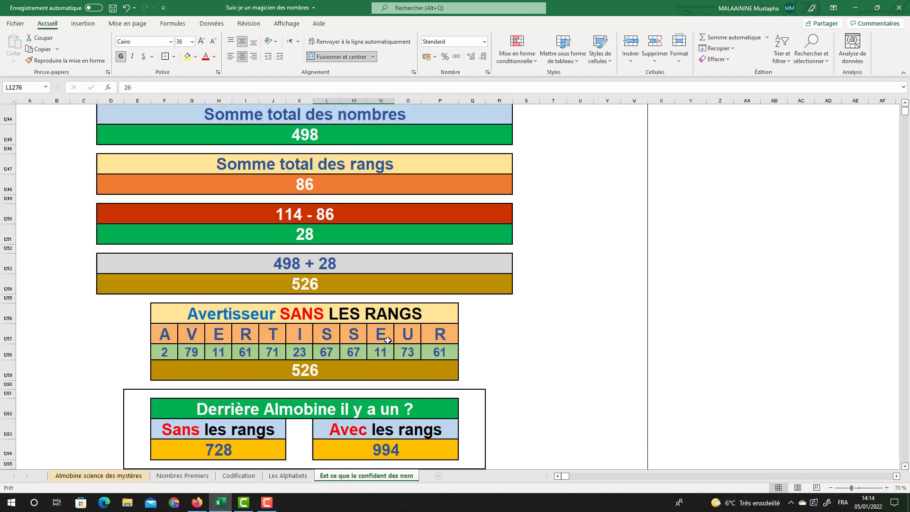
pyautogui.click(355, 232)
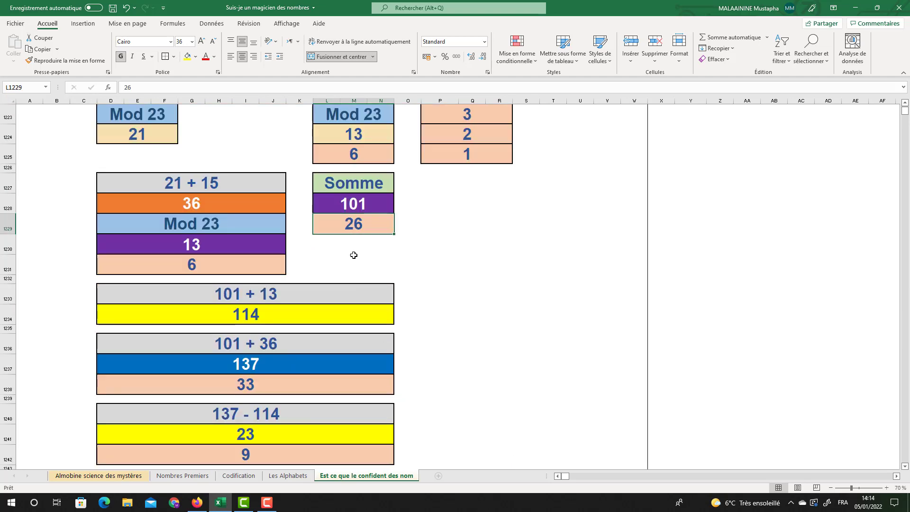
# - Examine the Mod 23 result under the second "Somme" in L1278 and its ranks in L1279 and L1280
pyautogui.scroll(-13, 363, 255)
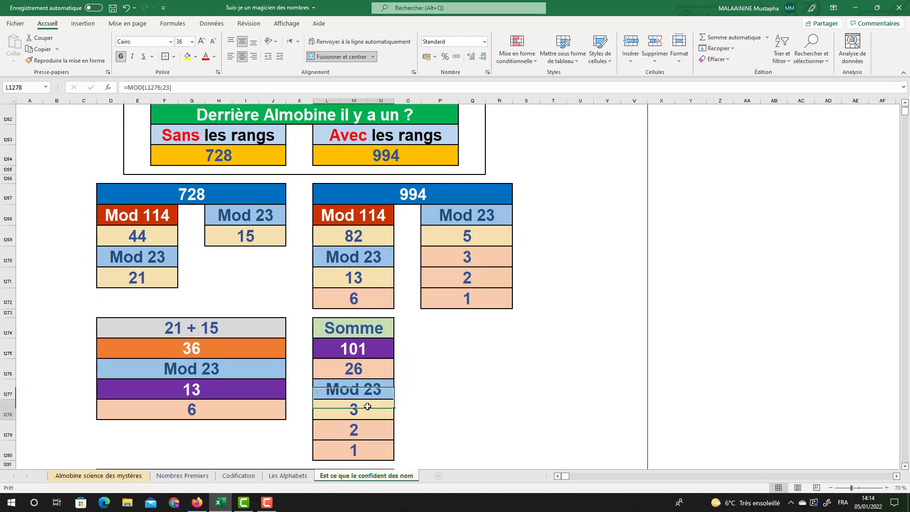
pyautogui.click(369, 406)
pyautogui.scroll(-1, 389, 373)
pyautogui.click(368, 372)
pyautogui.click(362, 386)
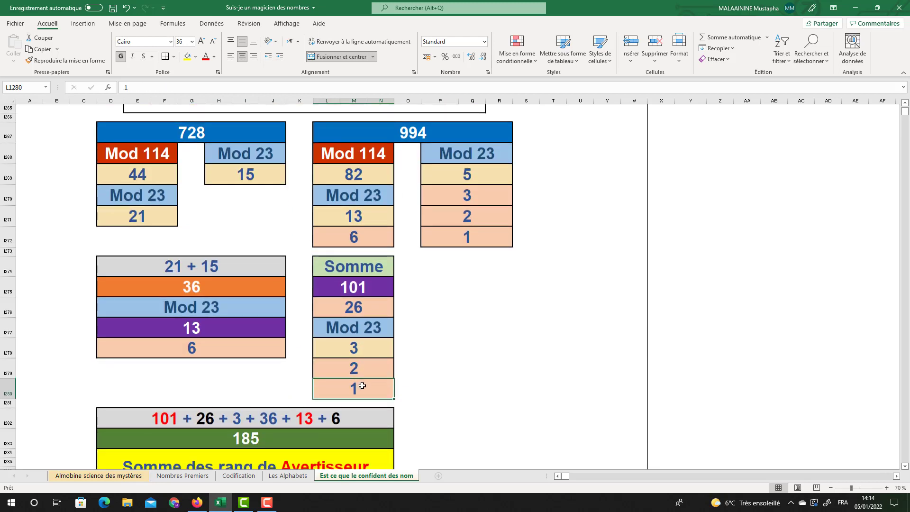
# - Inspect the cells added by the D1283 formula, and highlight the "Avertisseur AVEC LES RANGS" table starting at row 1292
pyautogui.doubleClick(288, 434)
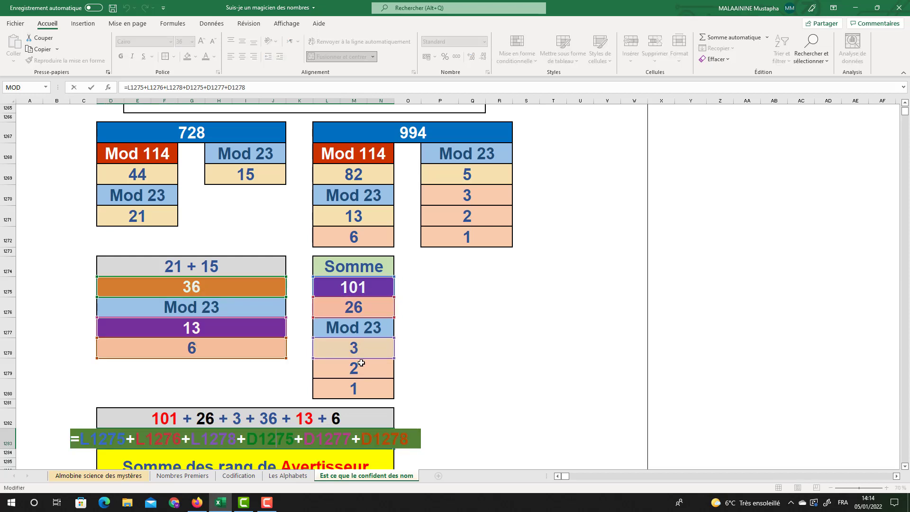
pyautogui.press('Return')
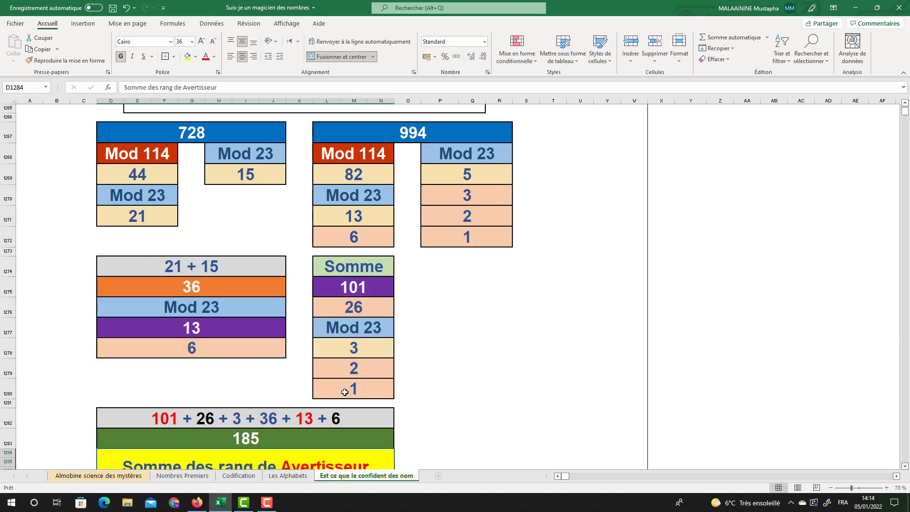
pyautogui.scroll(-2, 345, 392)
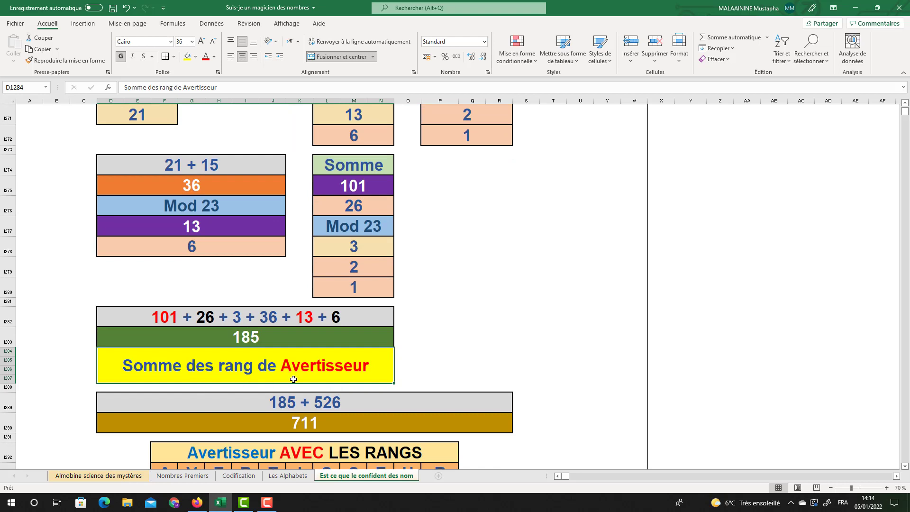
pyautogui.click(259, 337)
pyautogui.scroll(4, 261, 335)
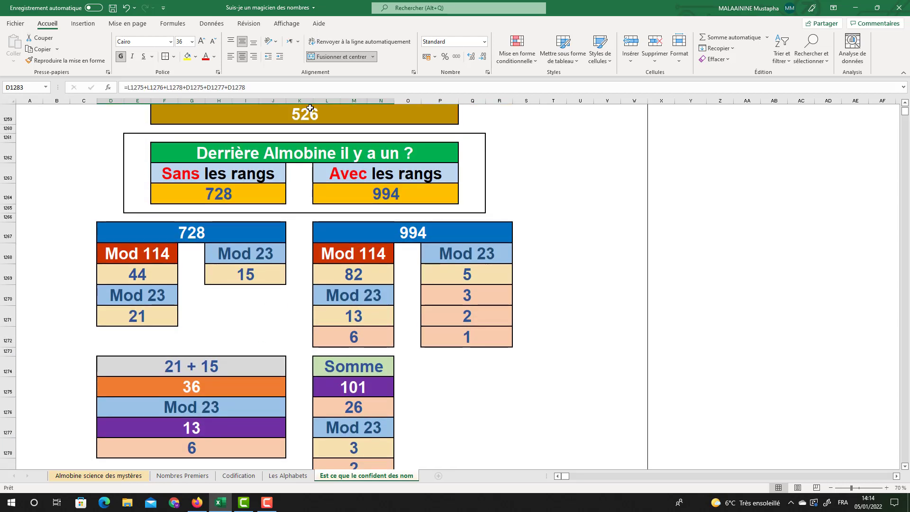
pyautogui.scroll(-6, 298, 280)
pyautogui.moveTo(274, 336); pyautogui.dragTo(276, 408)
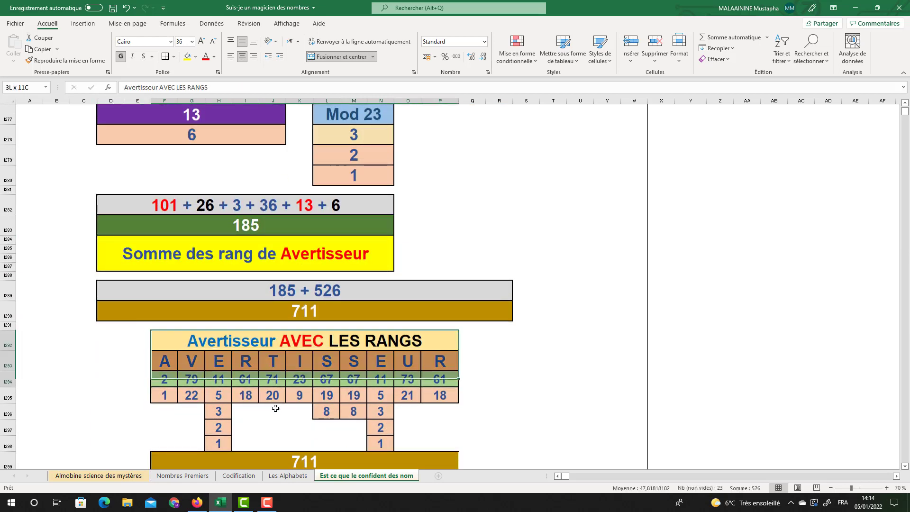
# - Compare L1278 and the ranks in L1279:L1280 with the cells referenced by the D1283 formula, leaving the formula as it is
pyautogui.moveTo(350, 157); pyautogui.dragTo(348, 178)
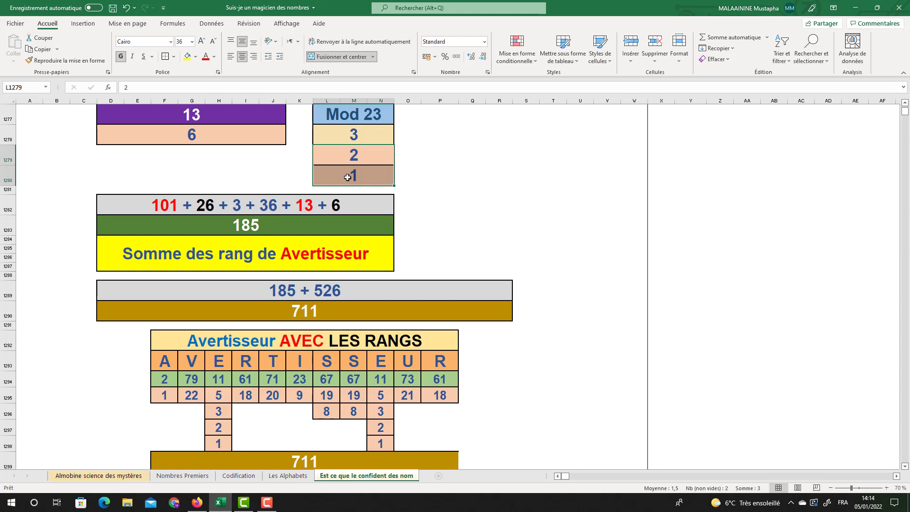
pyautogui.click(358, 139)
pyautogui.moveTo(353, 157); pyautogui.dragTo(350, 169)
pyautogui.click(263, 231)
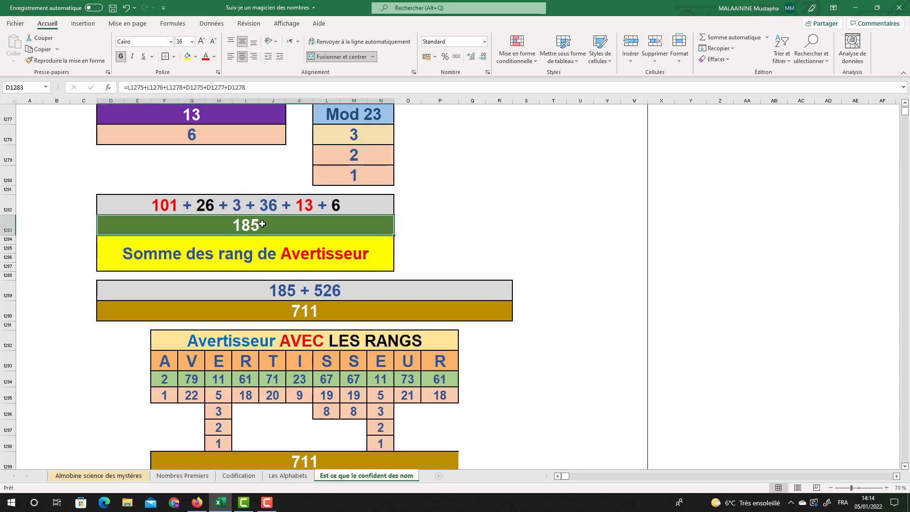
pyautogui.doubleClick(262, 225)
pyautogui.scroll(1, 252, 209)
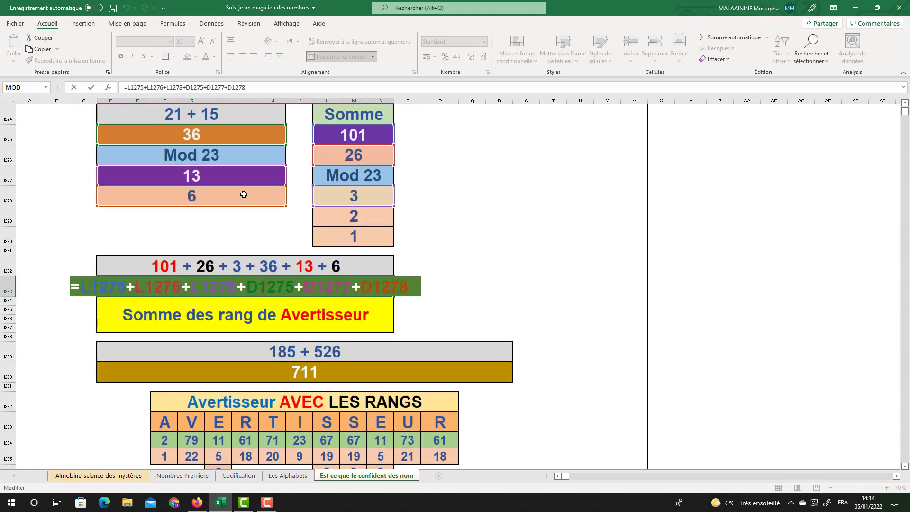
pyautogui.press('Return')
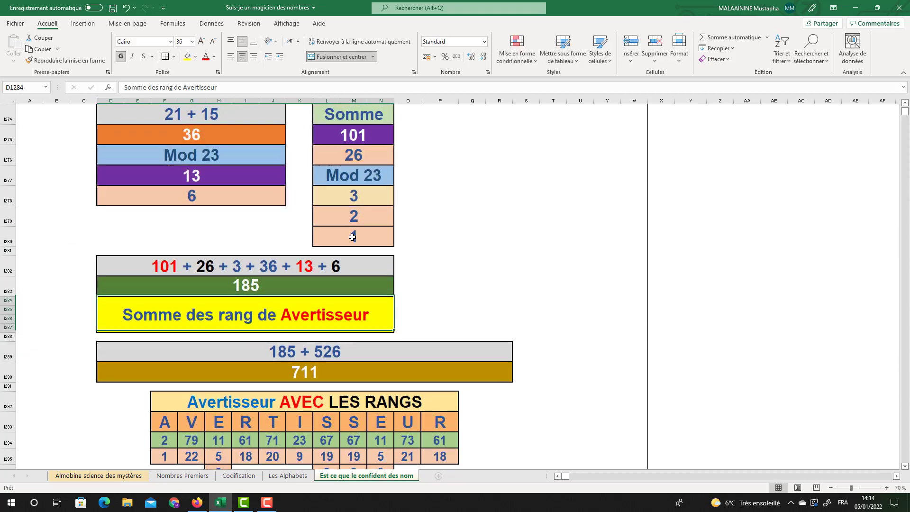
# - Select the D1283 sum, then highlight the D1275:N1277 block and the ranks in L1279:L1280
pyautogui.click(244, 291)
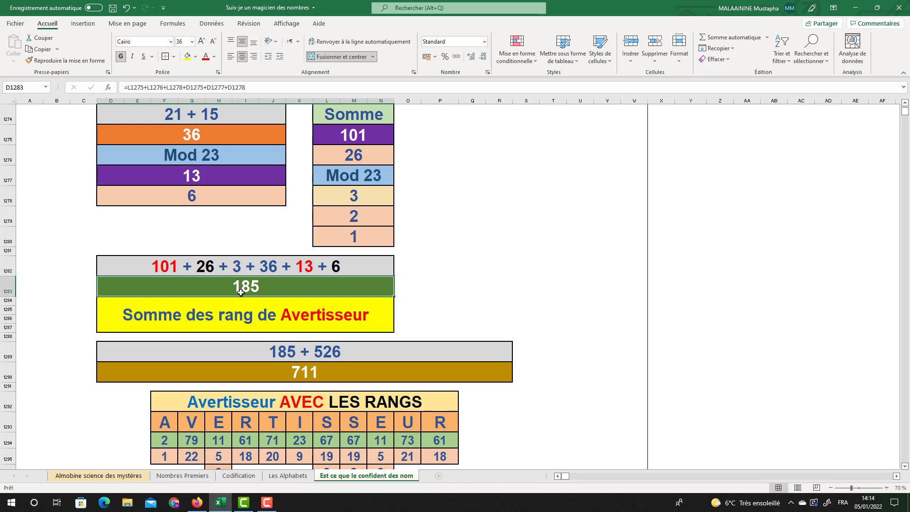
pyautogui.moveTo(209, 134); pyautogui.dragTo(365, 179)
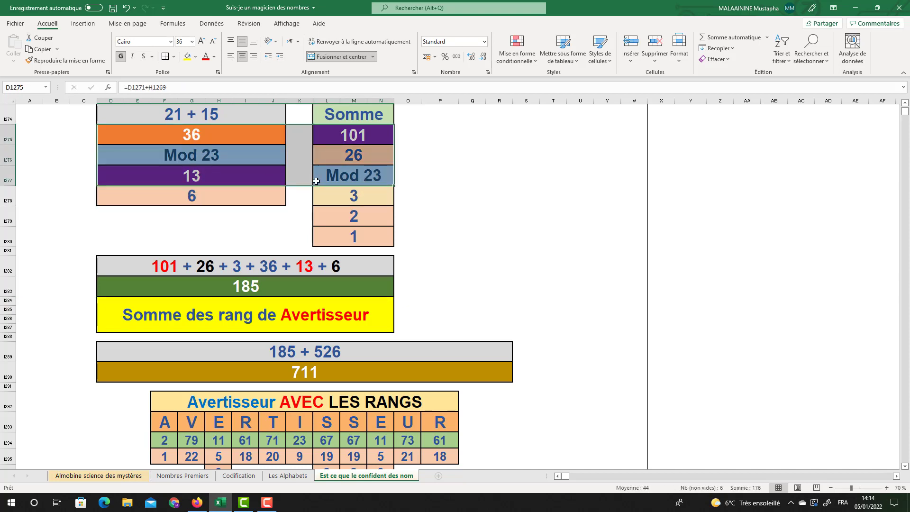
pyautogui.moveTo(357, 219); pyautogui.dragTo(359, 234)
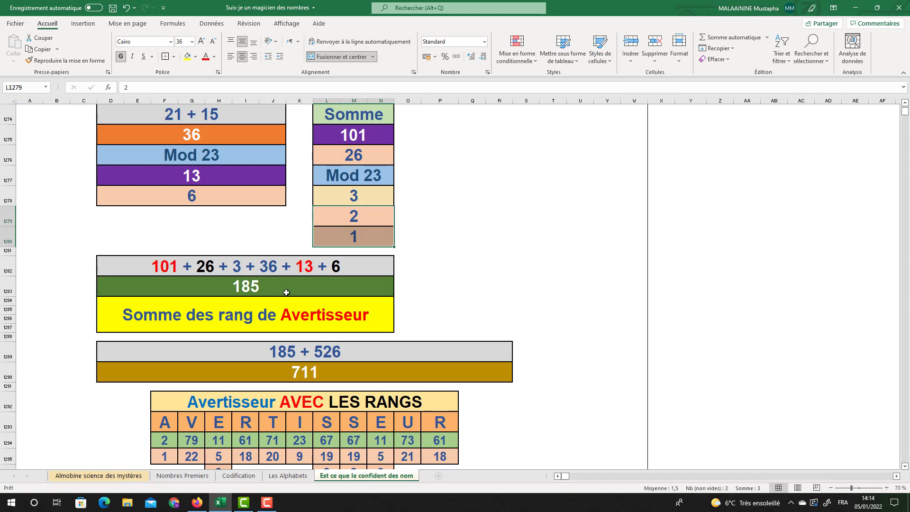
pyautogui.scroll(-3, 277, 280)
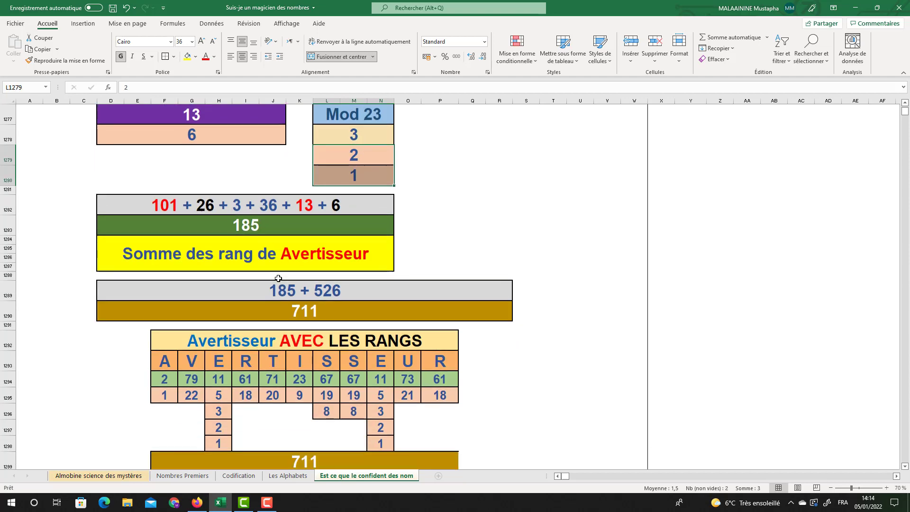
# - Inspect the range summed by the D1302 formula without changing it, and select the "Somme SANS" result in D1305
pyautogui.doubleClick(242, 399)
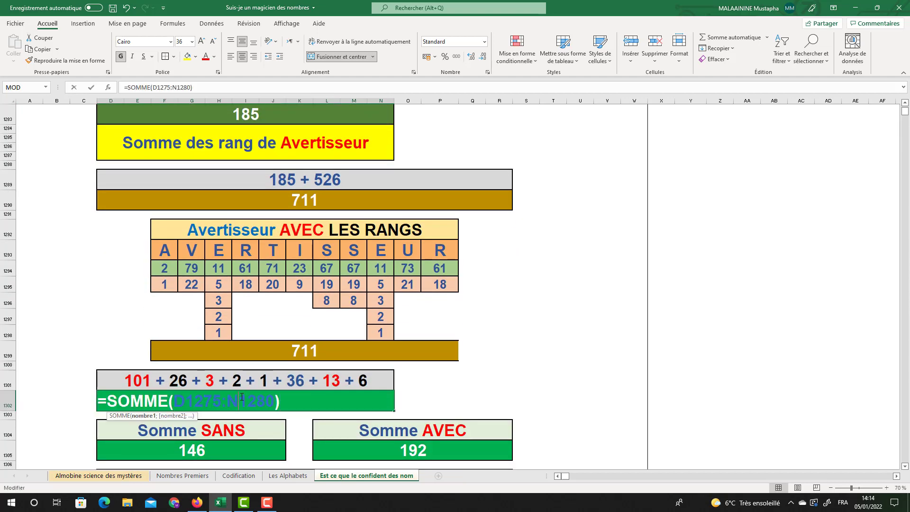
pyautogui.scroll(4, 204, 184)
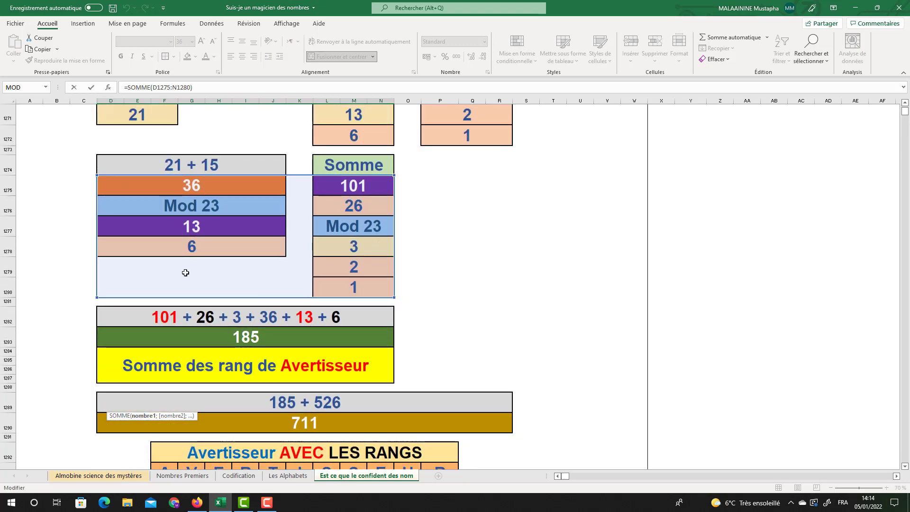
pyautogui.press('Return')
pyautogui.scroll(-5, 179, 244)
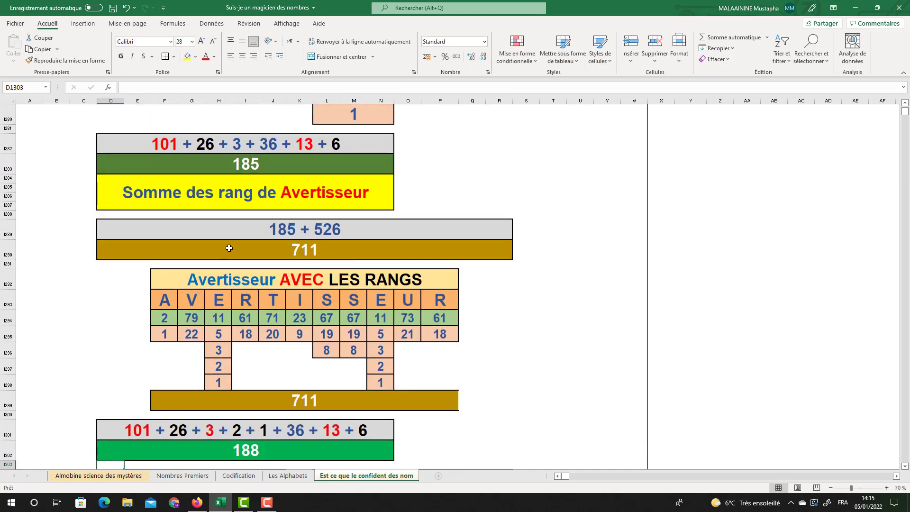
pyautogui.click(206, 415)
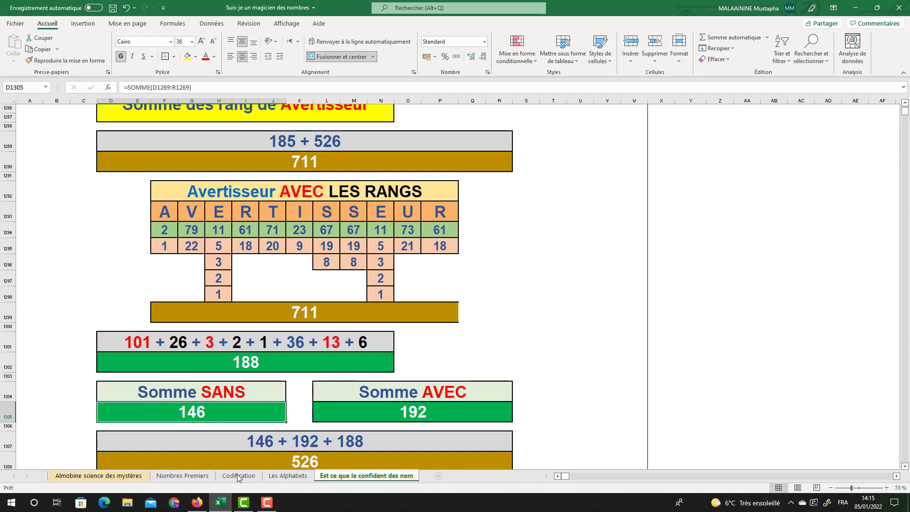
# - Inspect the ranges summed by the "Somme SANS" formula in D1305 and the "Somme AVEC" formula in L1305
pyautogui.doubleClick(166, 410)
pyautogui.scroll(7, 211, 381)
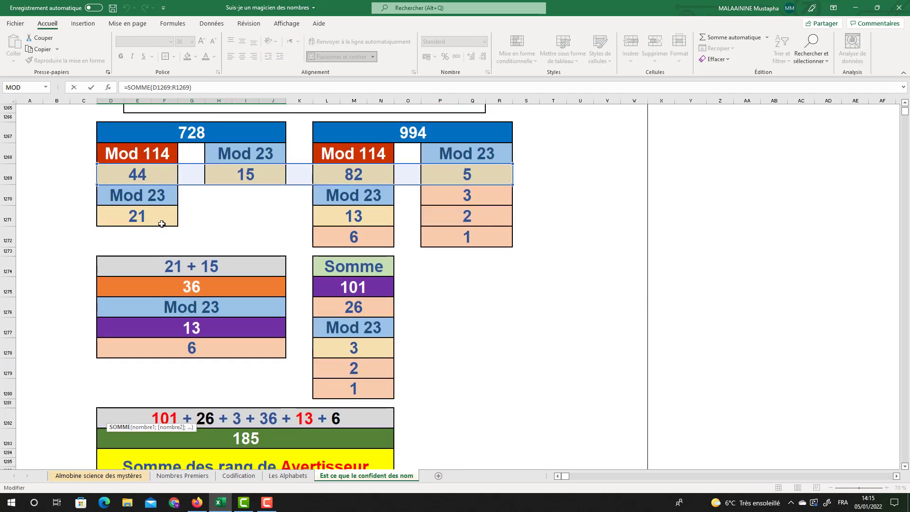
pyautogui.scroll(-6, 487, 184)
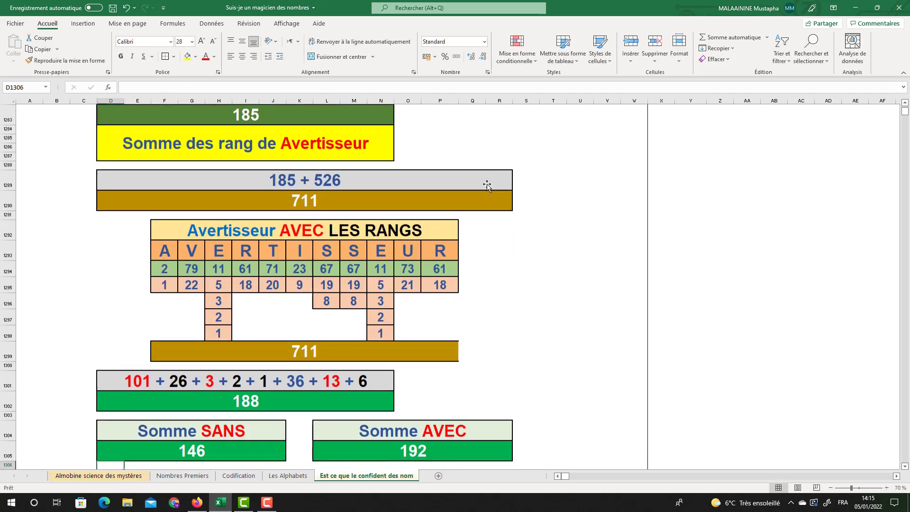
pyautogui.doubleClick(420, 451)
pyautogui.scroll(6, 429, 379)
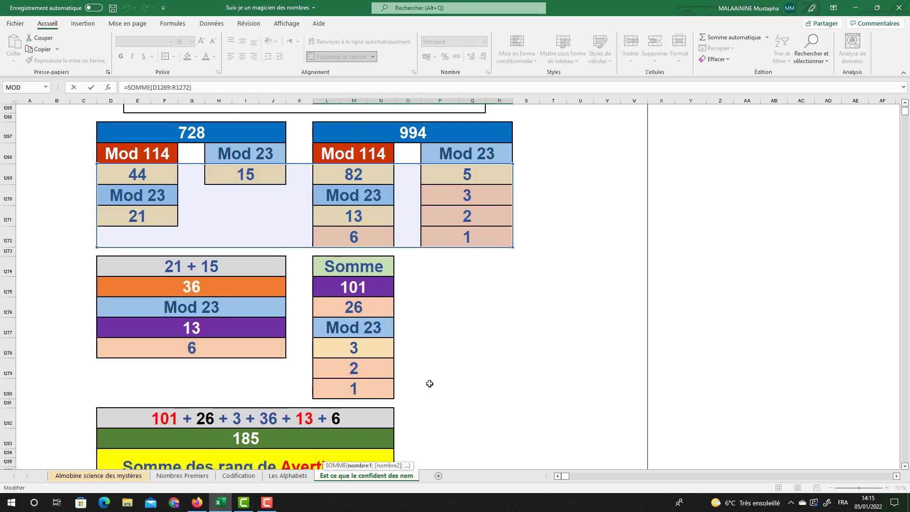
pyautogui.press('Return')
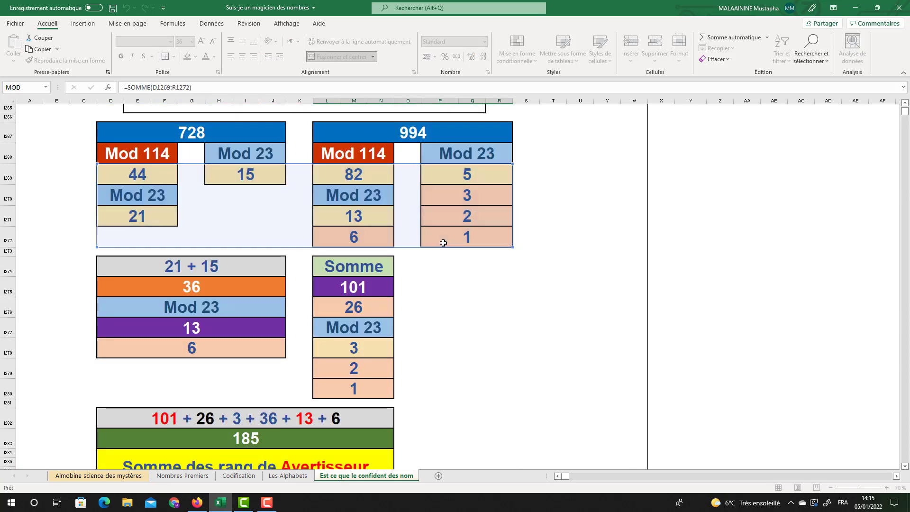
# - Select the sums in D1302, D1305 and L1305 in turn, then highlight the "Avertisseur SANS LES RANGS" table from row 1310 to 1313
pyautogui.scroll(-1, 284, 313)
pyautogui.click(246, 335)
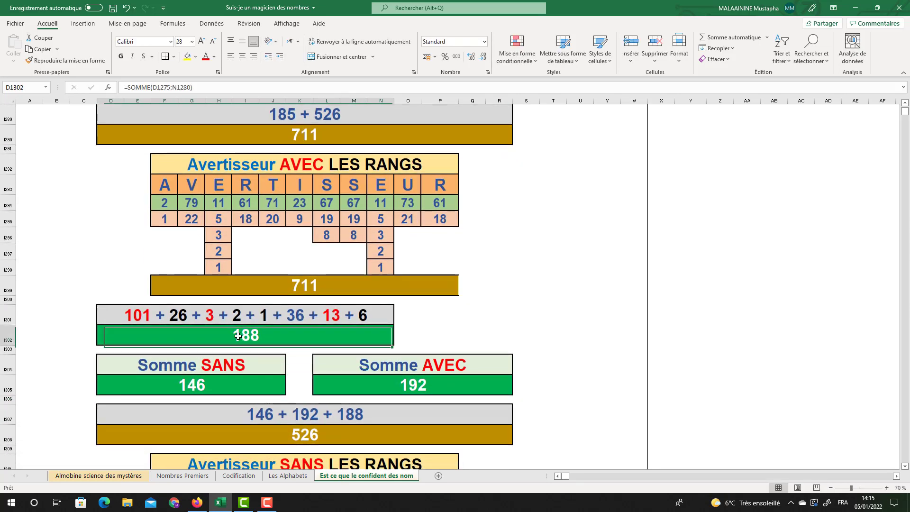
pyautogui.click(204, 382)
pyautogui.click(440, 387)
pyautogui.scroll(-1, 440, 388)
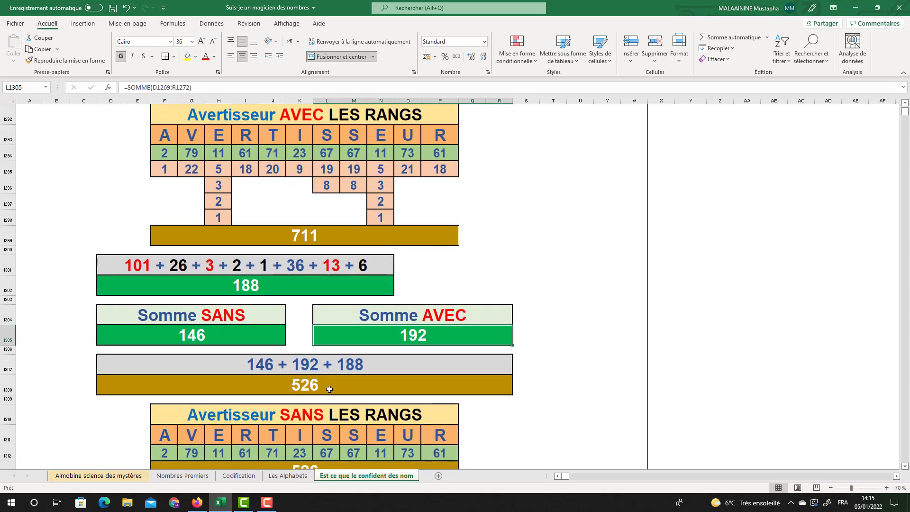
pyautogui.scroll(-2, 380, 350)
pyautogui.click(304, 312)
pyautogui.moveTo(304, 312); pyautogui.dragTo(289, 368)
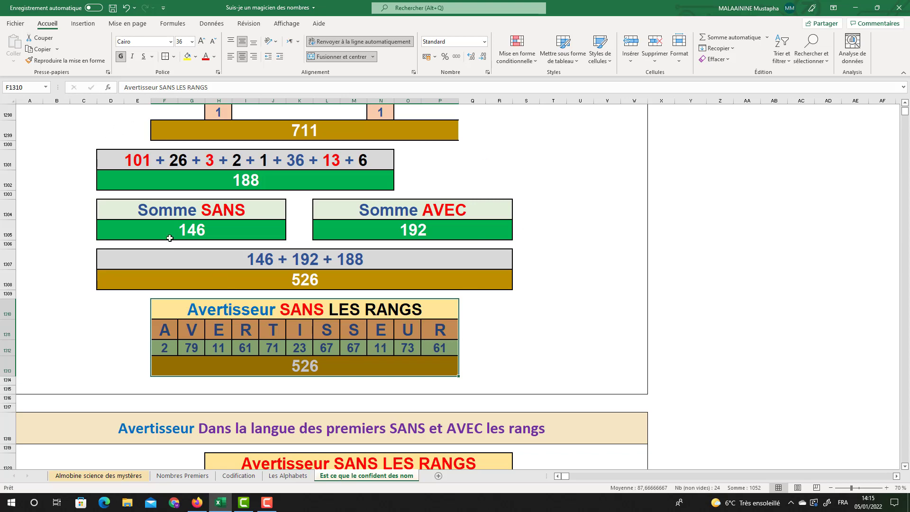
# - Color the words "SANS LES RANGS" in H1320 and "AVEC LES RANGS" in H1325 black, leaving "Avertisseur" red
pyautogui.scroll(-4, 341, 233)
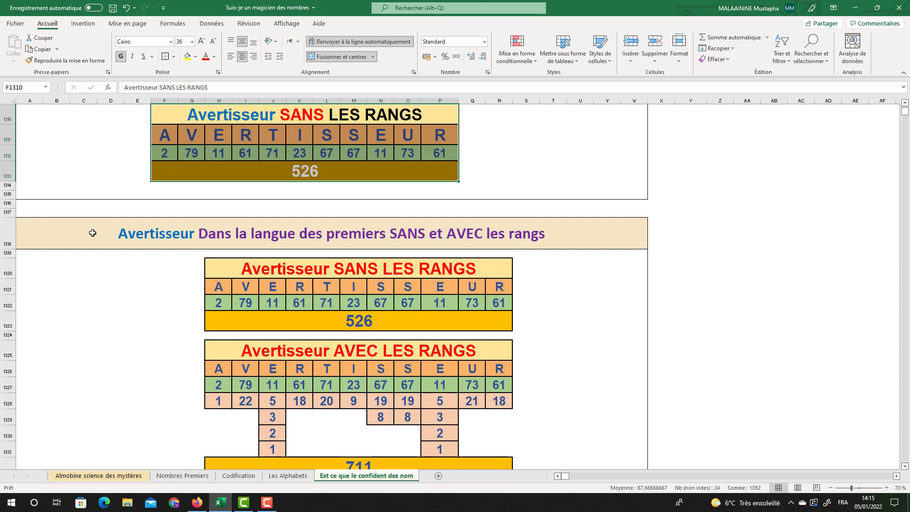
pyautogui.click(347, 269)
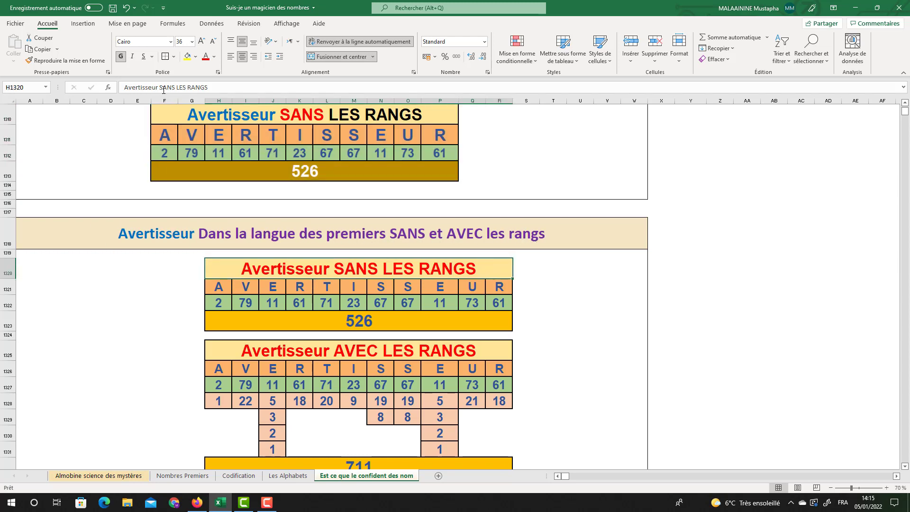
pyautogui.moveTo(159, 88); pyautogui.dragTo(208, 88)
pyautogui.click(214, 56)
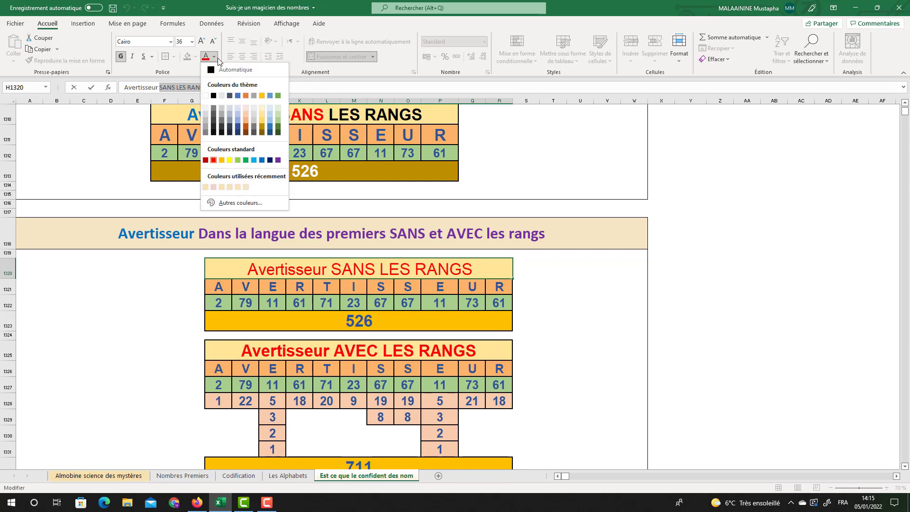
pyautogui.click(226, 89)
pyautogui.click(352, 361)
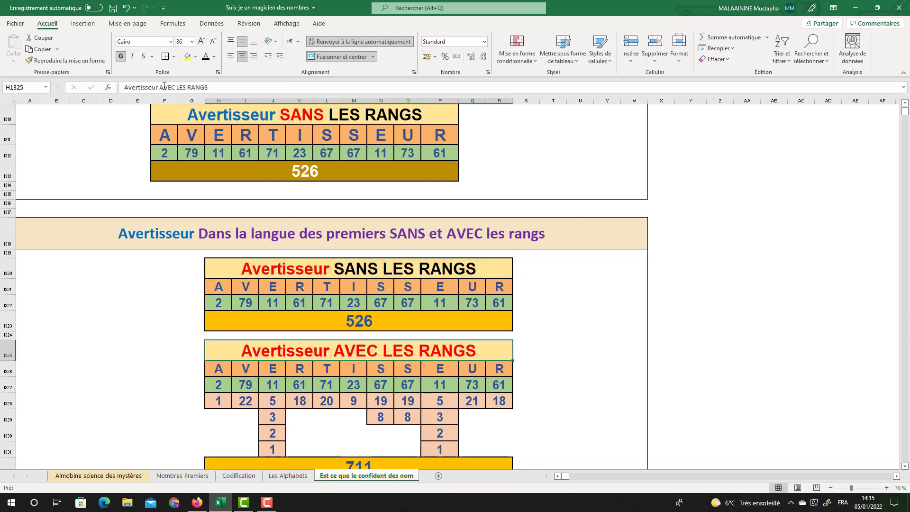
pyautogui.moveTo(160, 87); pyautogui.dragTo(207, 87)
pyautogui.click(206, 56)
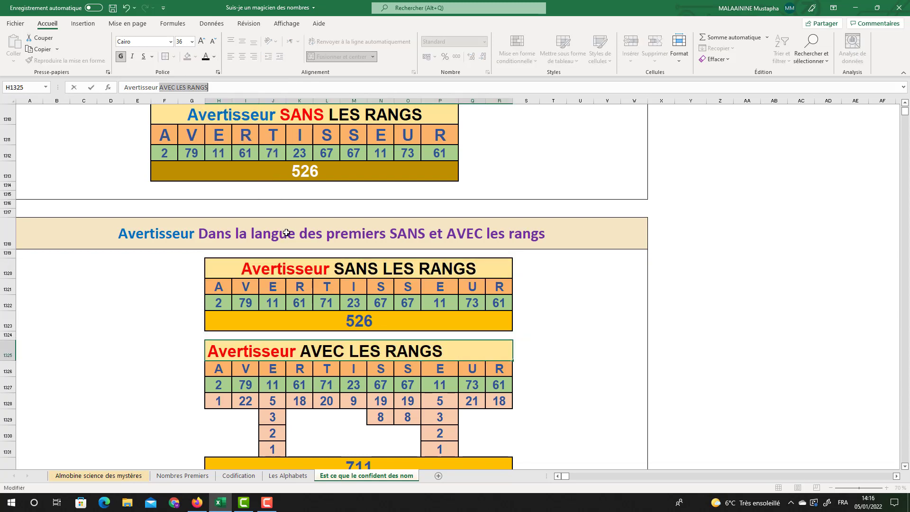
# - In the "Application de Almobine sur Avertisseur" section, highlight the starting numbers in D1345:R1345, then the modulo results in D1347:R1347
pyautogui.scroll(-6, 286, 233)
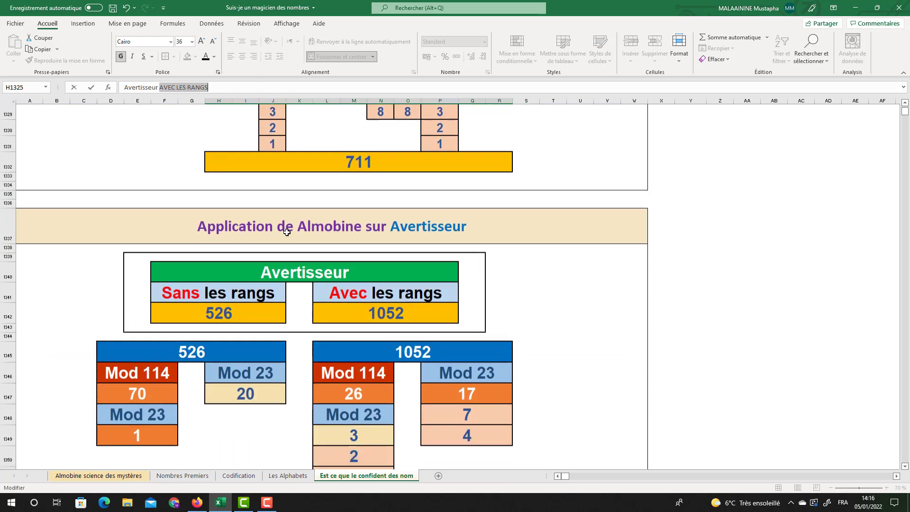
pyautogui.scroll(-1, 286, 232)
pyautogui.moveTo(220, 321); pyautogui.dragTo(465, 321)
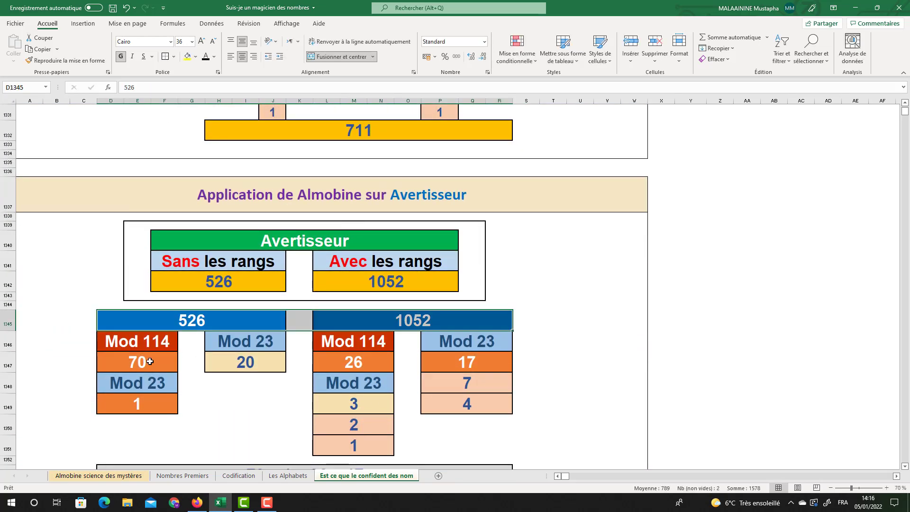
pyautogui.moveTo(149, 361); pyautogui.dragTo(493, 361)
pyautogui.scroll(-1, 142, 320)
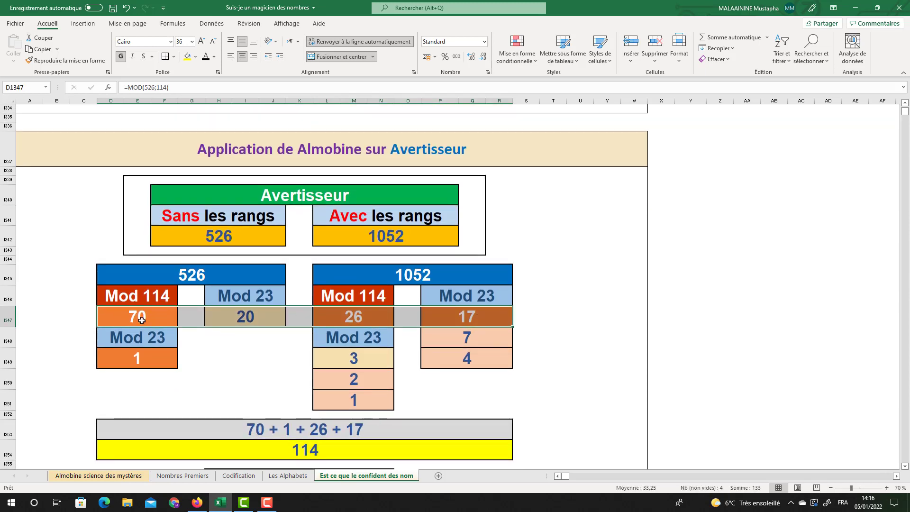
# - Select the modulo results in D1349, L1347 and P1347 one after another, then the rank in P1349
pyautogui.click(141, 360)
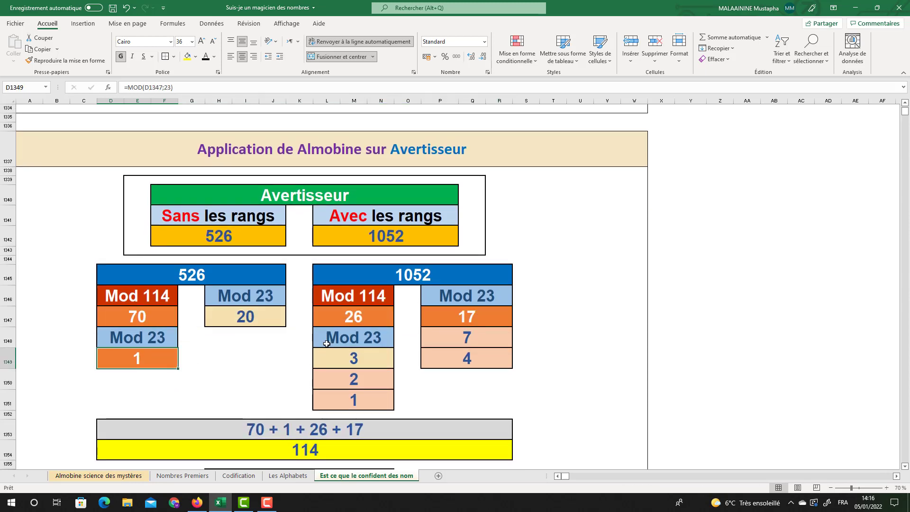
pyautogui.click(359, 314)
pyautogui.click(469, 322)
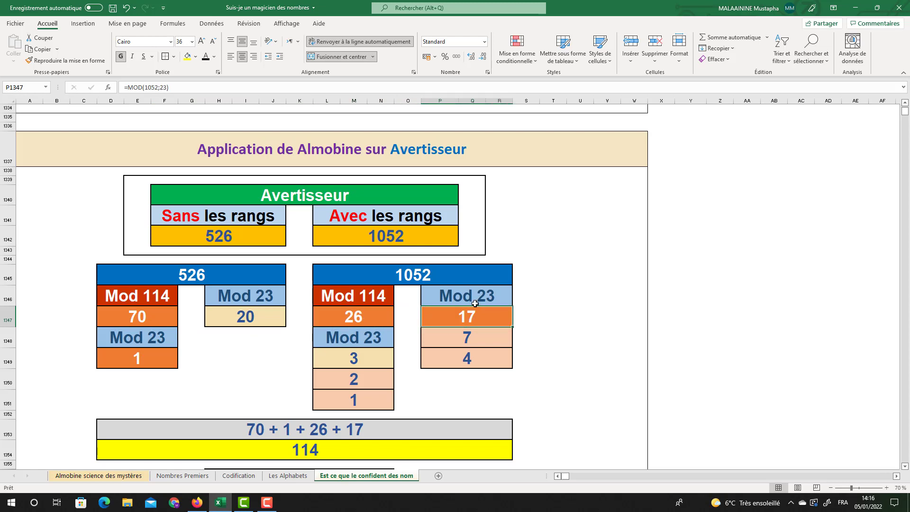
pyautogui.click(467, 359)
pyautogui.scroll(-1, 433, 351)
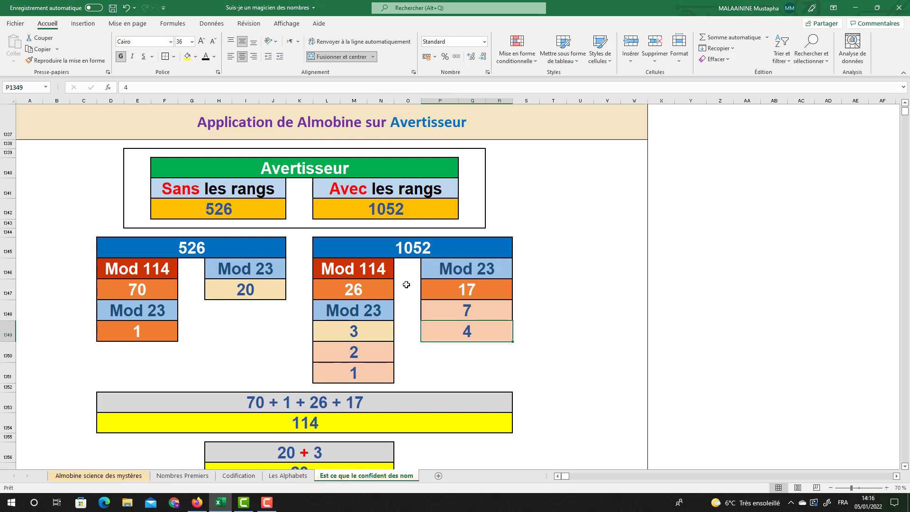
# - Inspect the cells added by the D1354 formula, and select its result
pyautogui.scroll(-1, 407, 285)
pyautogui.click(307, 369)
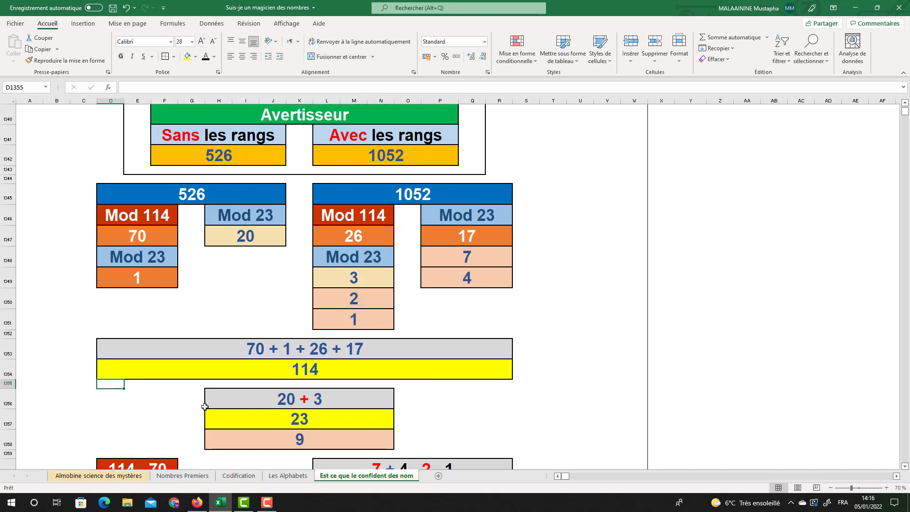
pyautogui.doubleClick(247, 369)
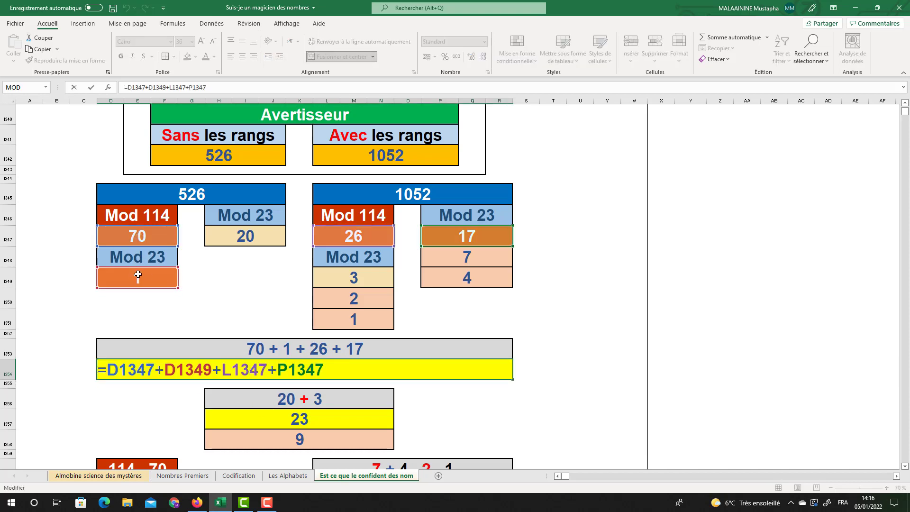
pyautogui.press('Return')
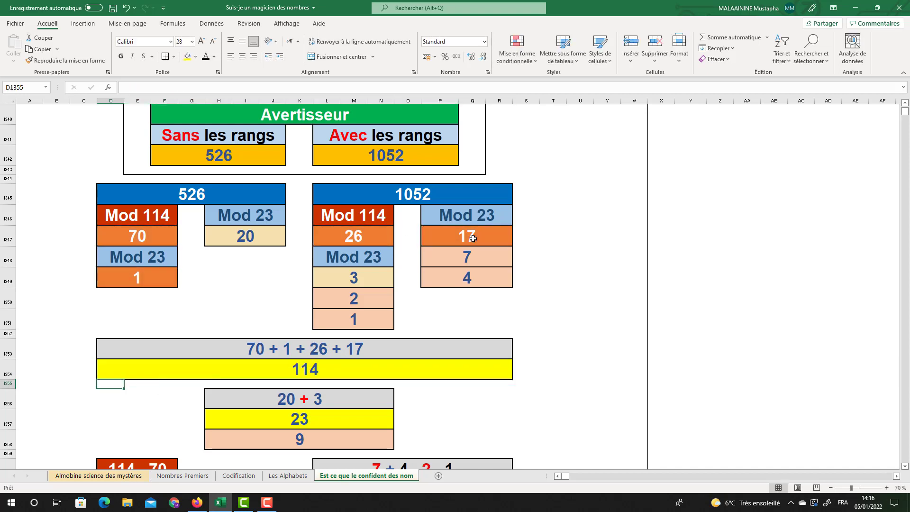
pyautogui.click(305, 370)
# - Select the Mod 23 results in H1347 and L1349, then their sum in H1357 and its rank in H1358
pyautogui.click(248, 238)
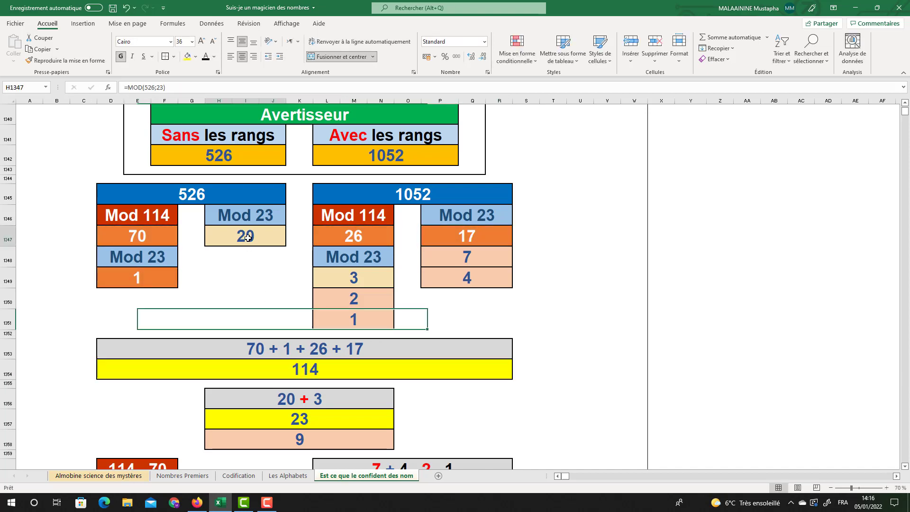
pyautogui.click(349, 276)
pyautogui.click(299, 356)
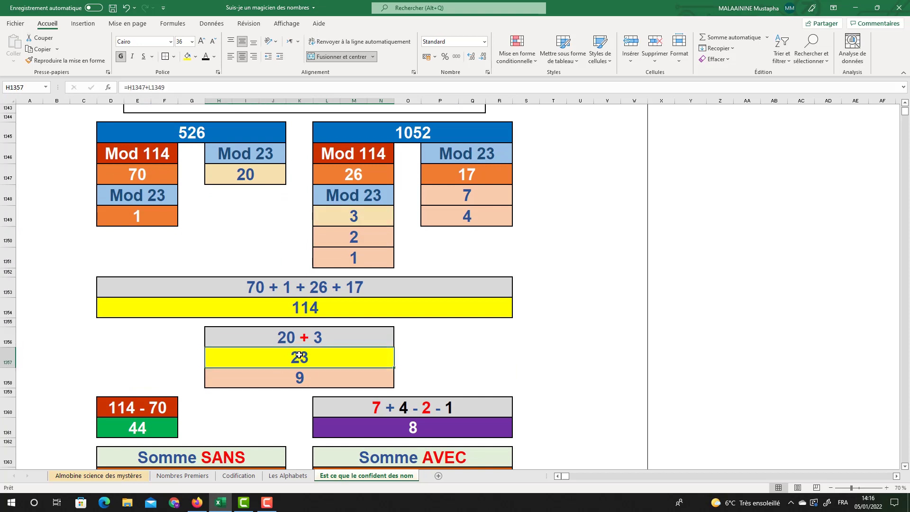
pyautogui.click(296, 377)
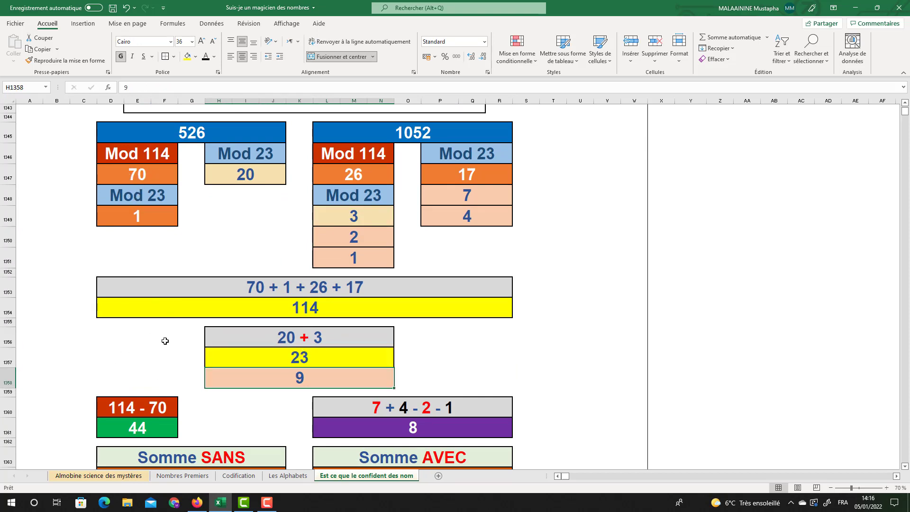
# - Highlight D1347:D1349, select the "114 - 70" result in D1361, and inspect the rank cells referenced by the L1361 formula
pyautogui.moveTo(141, 178); pyautogui.dragTo(129, 215)
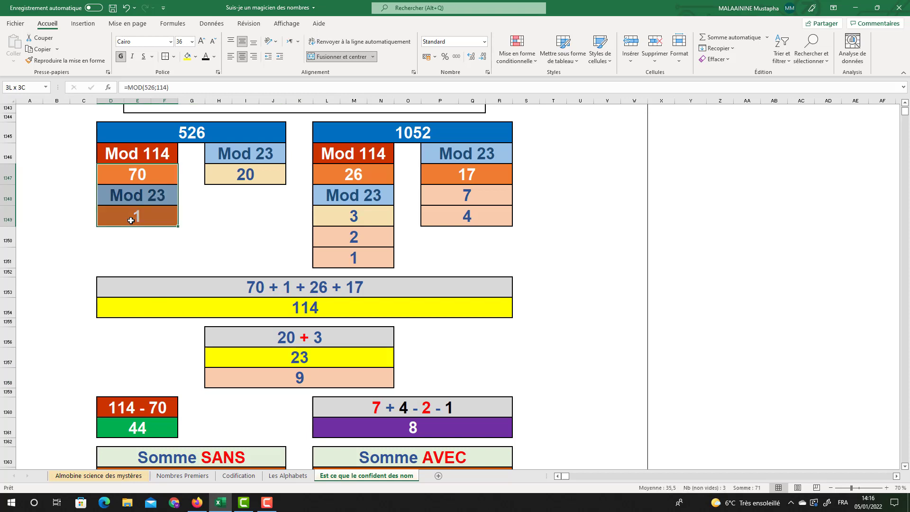
pyautogui.click(130, 427)
pyautogui.click(397, 437)
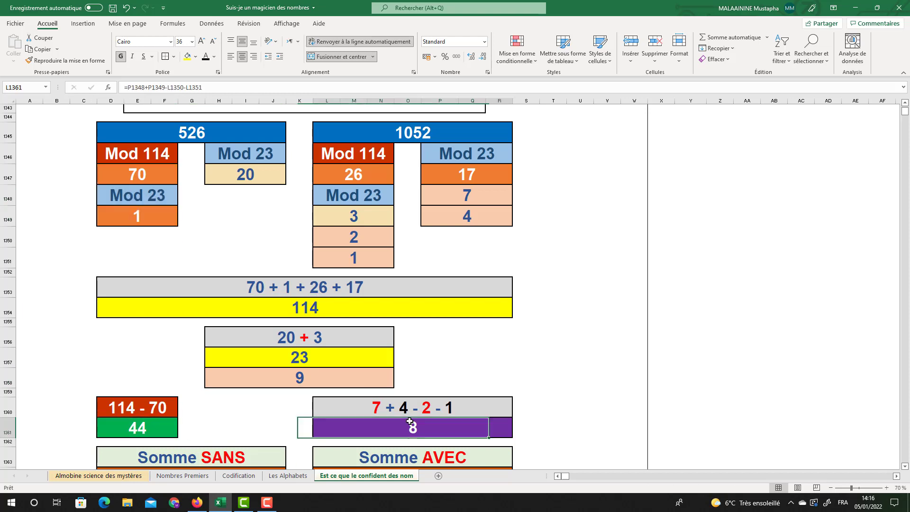
pyautogui.doubleClick(409, 428)
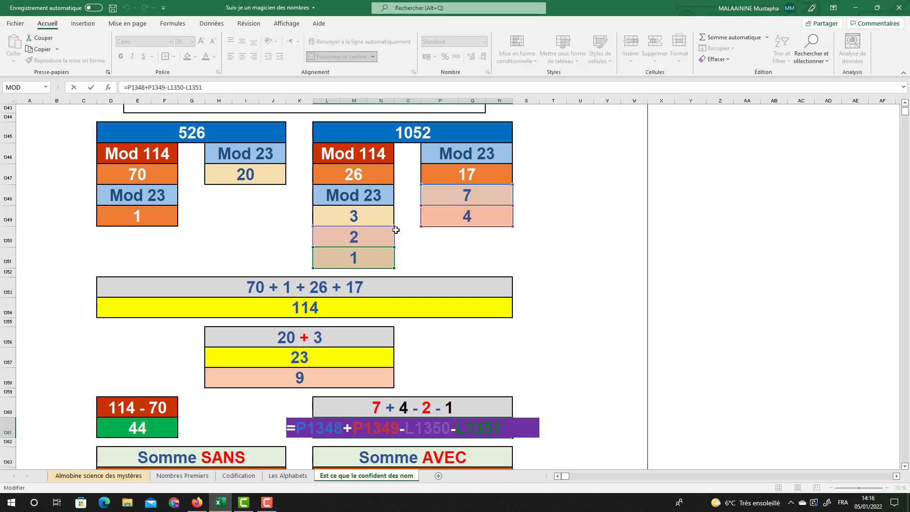
pyautogui.press('Return')
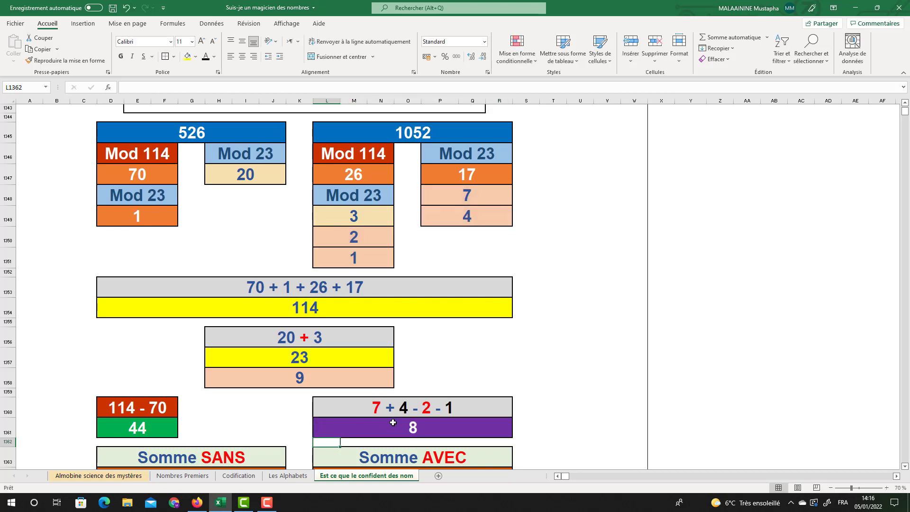
pyautogui.click(393, 422)
# - Inspect the "Somme SANS" formula in D1364 and the "Somme AVEC" formula in L1364
pyautogui.scroll(-1, 393, 423)
pyautogui.doubleClick(193, 436)
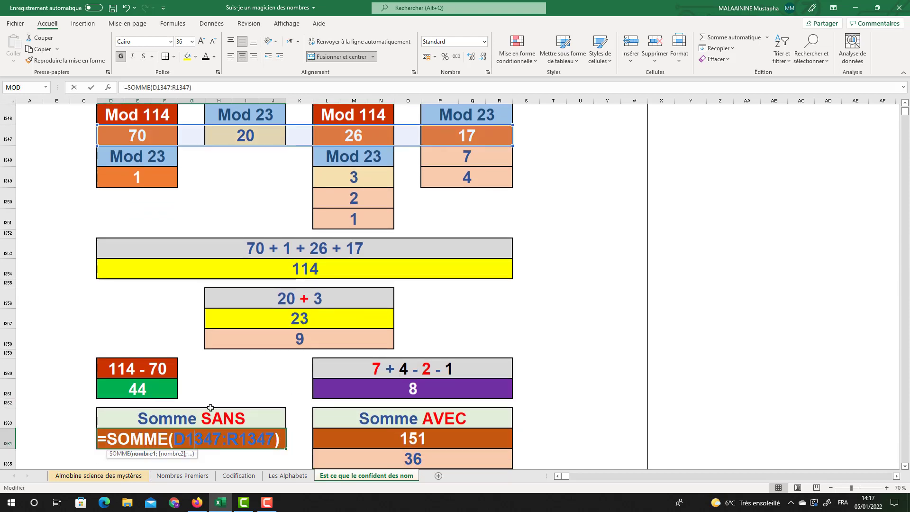
pyautogui.press('Escape')
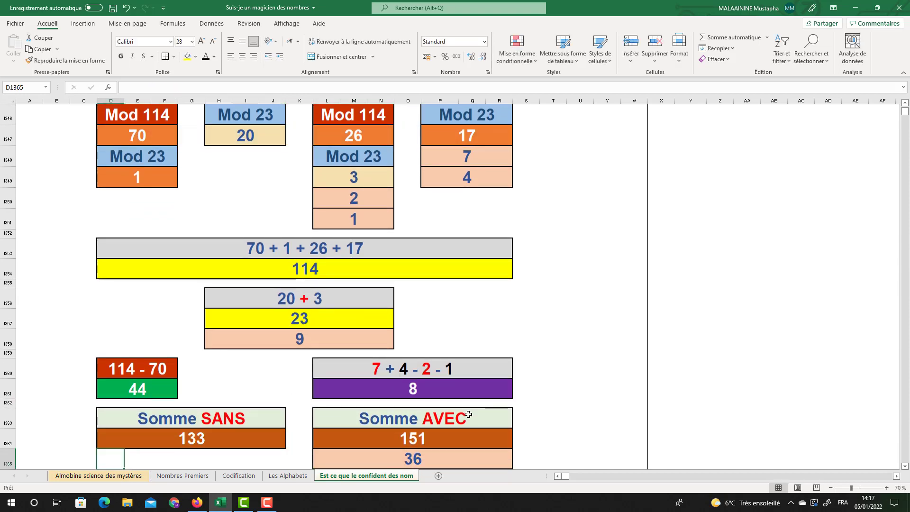
pyautogui.doubleClick(426, 435)
pyautogui.press('Return')
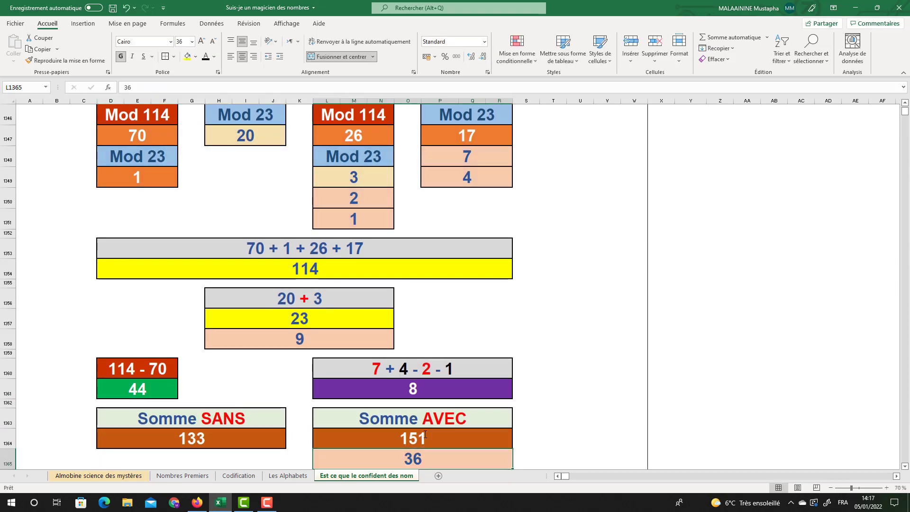
# - Inspect the ranges summed by the second "Somme SANS" and "Somme AVEC" formulas in D1368 and L1368, and select D1368
pyautogui.scroll(-2, 408, 439)
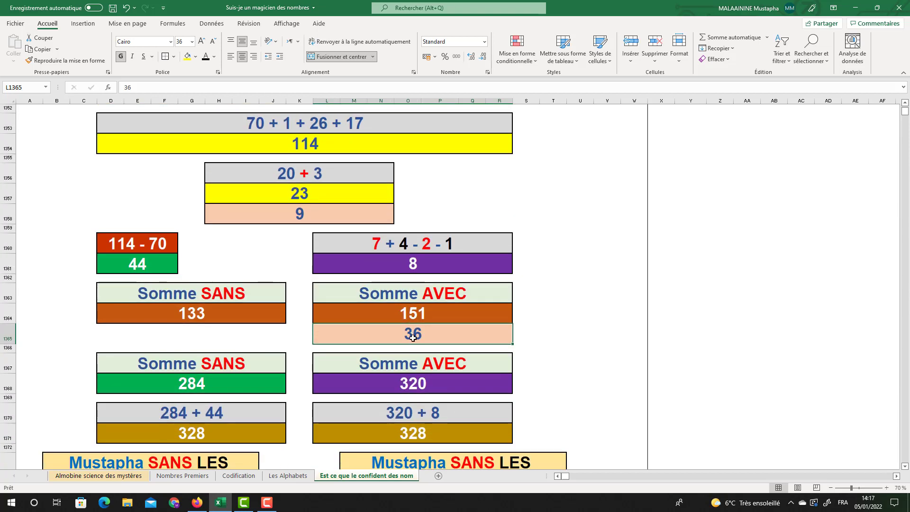
pyautogui.doubleClick(196, 383)
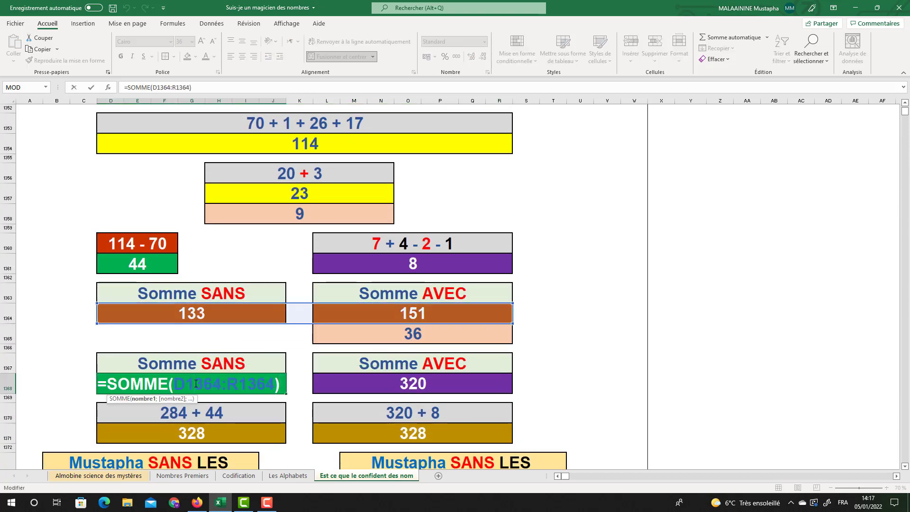
pyautogui.press('Return')
pyautogui.doubleClick(355, 382)
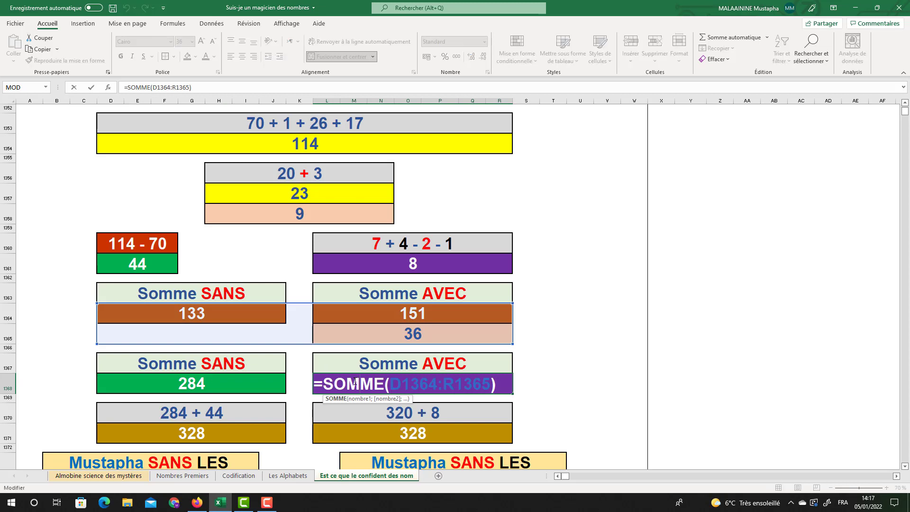
pyautogui.press('Return')
pyautogui.click(215, 387)
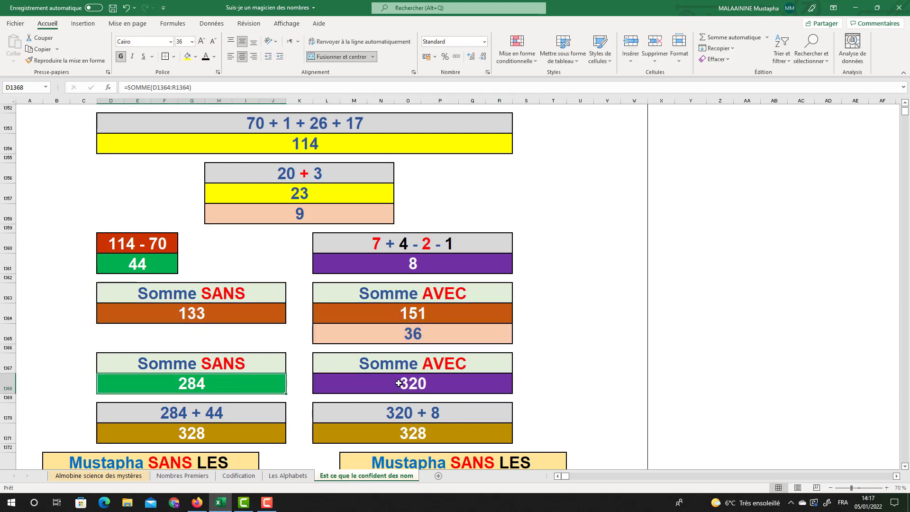
# - Select the second "Somme AVEC" and "Somme SANS" results in L1368 and D1368, and inspect the "284 + 44" formula in D1371
pyautogui.click(399, 383)
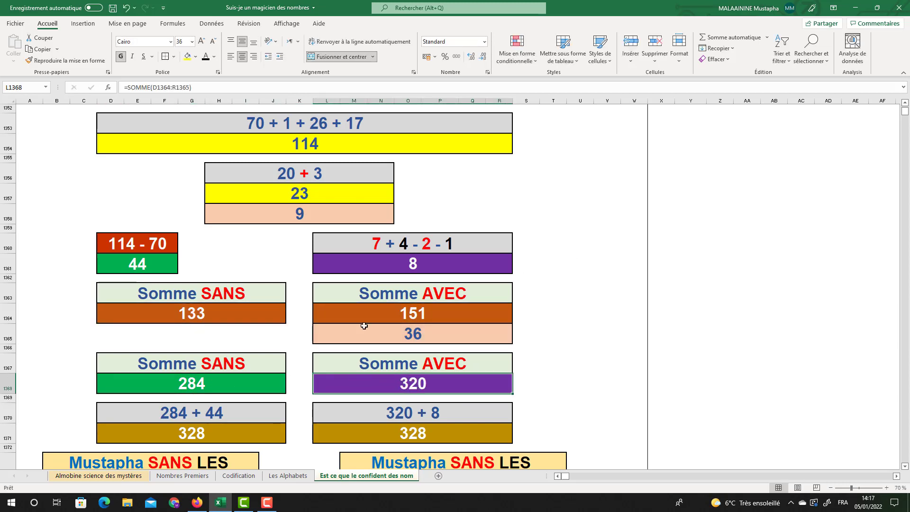
pyautogui.click(193, 386)
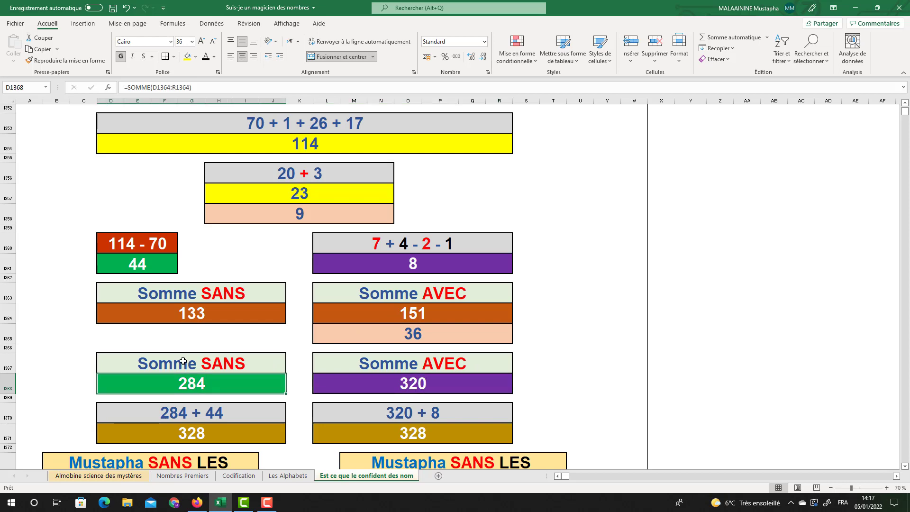
pyautogui.click(184, 436)
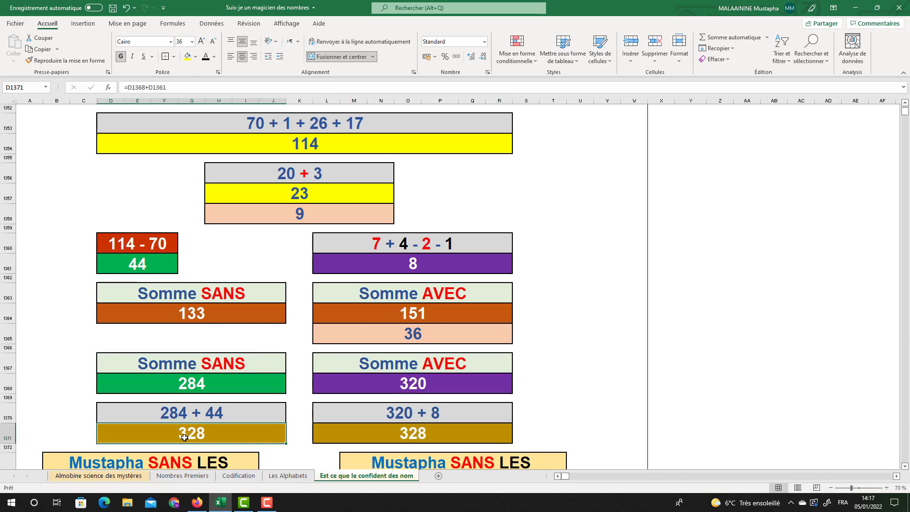
# - Highlight the first "SANS LES RANGS" name table from B1373 to I1376, checking it against the calculations above
pyautogui.scroll(-1, 201, 394)
pyautogui.scroll(-2, 201, 394)
pyautogui.moveTo(163, 375); pyautogui.dragTo(163, 432)
pyautogui.scroll(9, 305, 265)
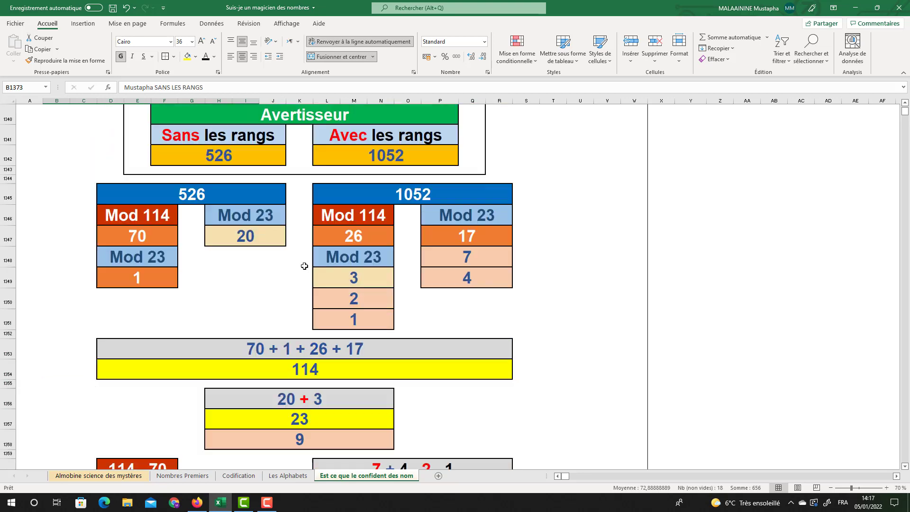
pyautogui.scroll(-10, 292, 263)
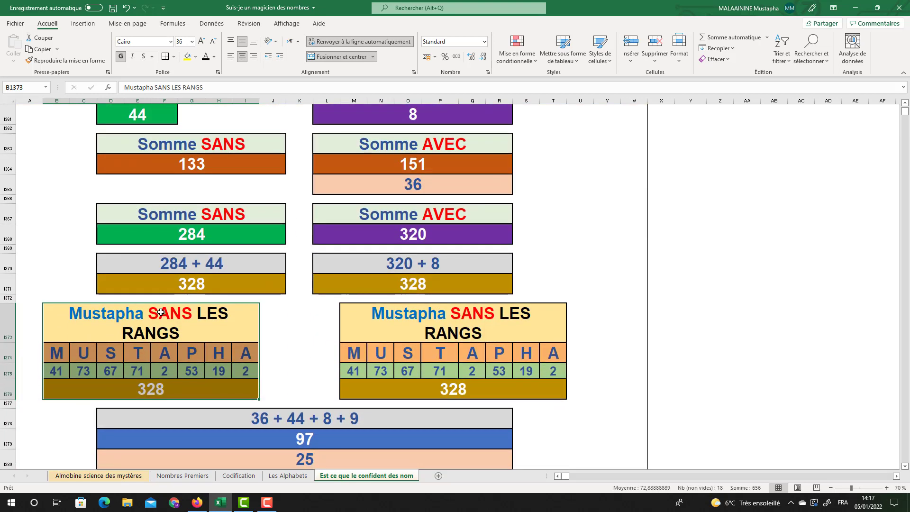
pyautogui.moveTo(160, 312); pyautogui.dragTo(153, 393)
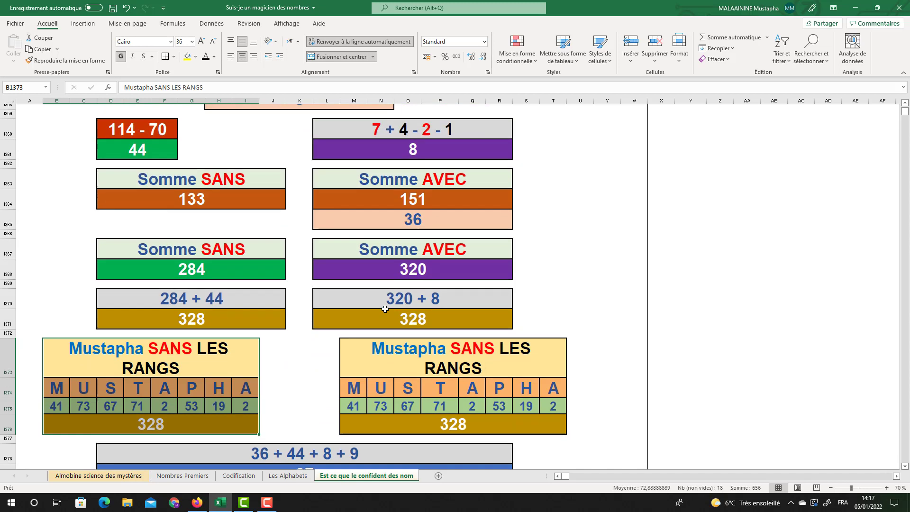
# - Select D1368, L1368 and the L1361 result, and highlight the second "SANS LES RANGS" name table from M1373 to T1376
pyautogui.scroll(1, 156, 393)
pyautogui.click(215, 285)
pyautogui.click(416, 286)
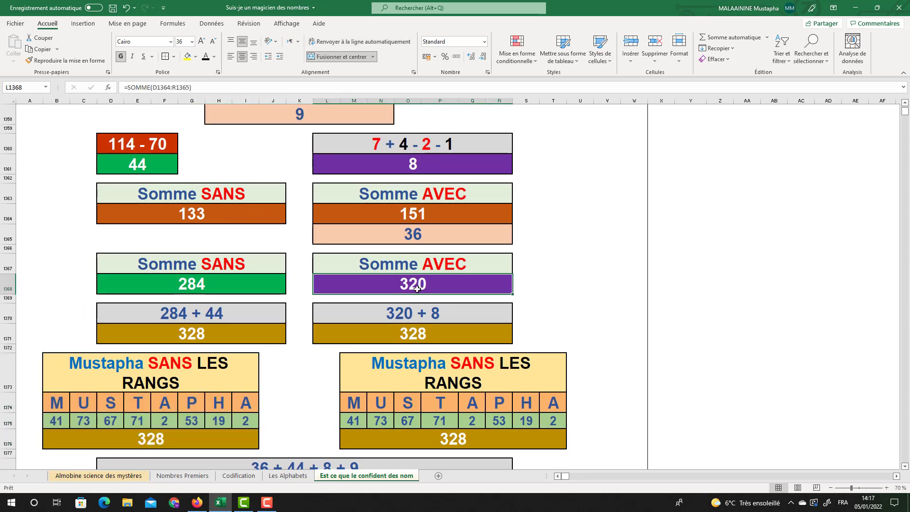
pyautogui.click(419, 175)
pyautogui.scroll(-1, 452, 271)
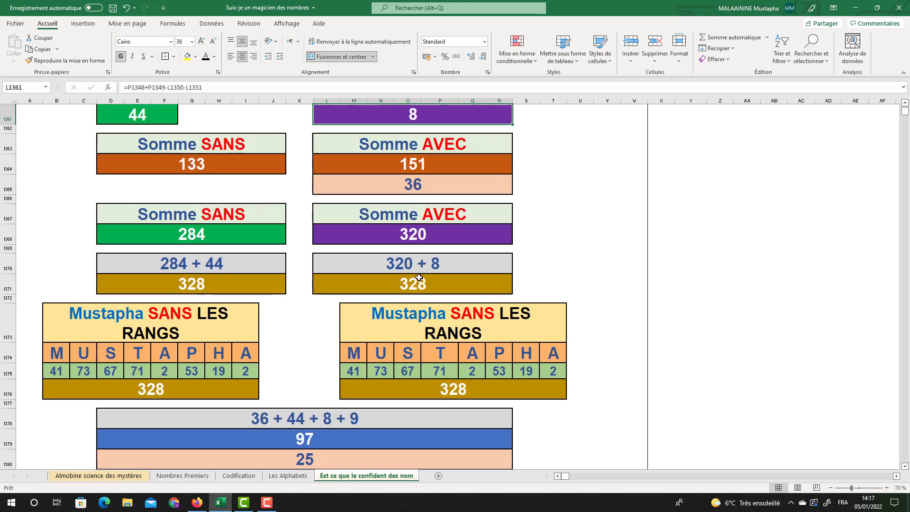
pyautogui.scroll(-1, 452, 271)
pyautogui.moveTo(452, 271); pyautogui.dragTo(443, 341)
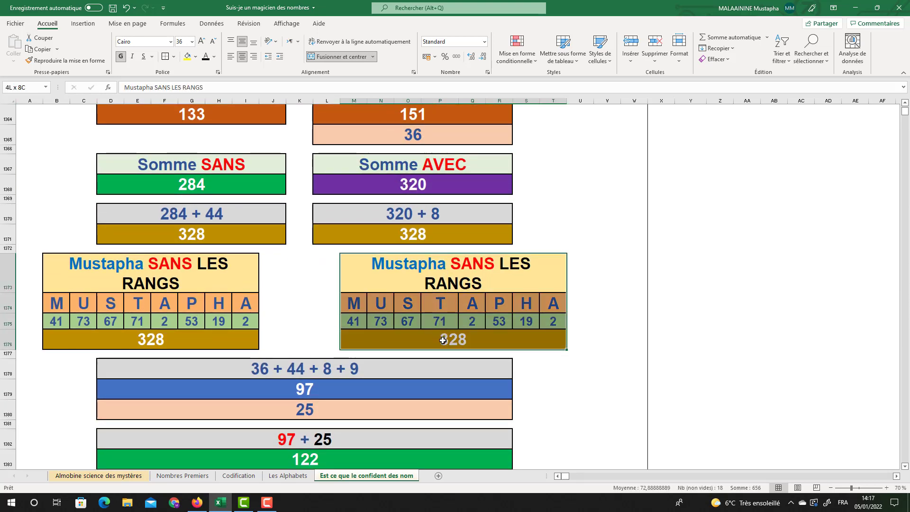
# - Inspect the "36 + 44 + 8 + 9" formula in D1379 and trace its referenced cells L1365, D1361, L1361 and H1358
pyautogui.click(304, 392)
pyautogui.scroll(1, 365, 337)
pyautogui.scroll(2, 366, 336)
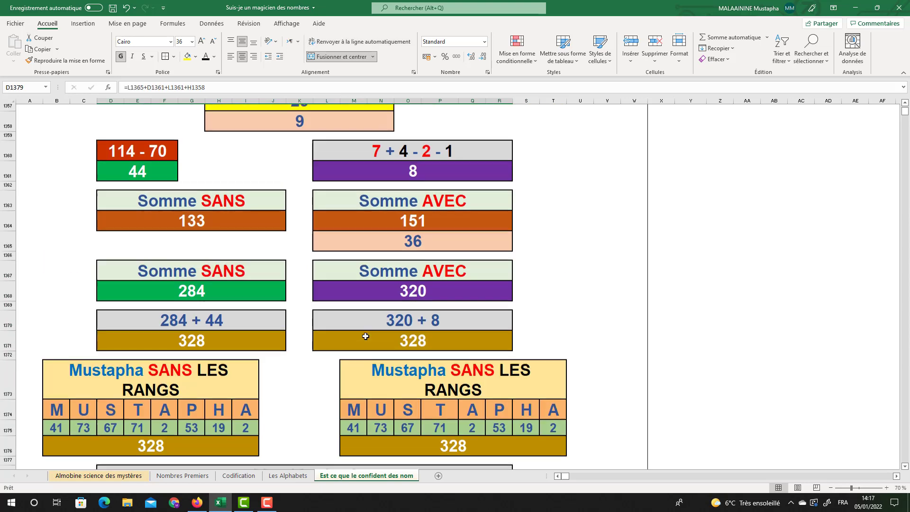
pyautogui.scroll(-3, 365, 336)
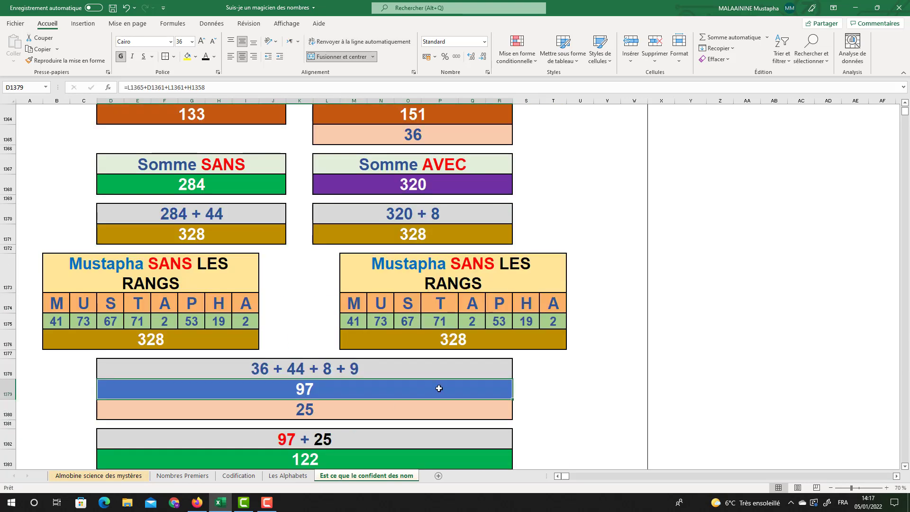
pyautogui.doubleClick(296, 395)
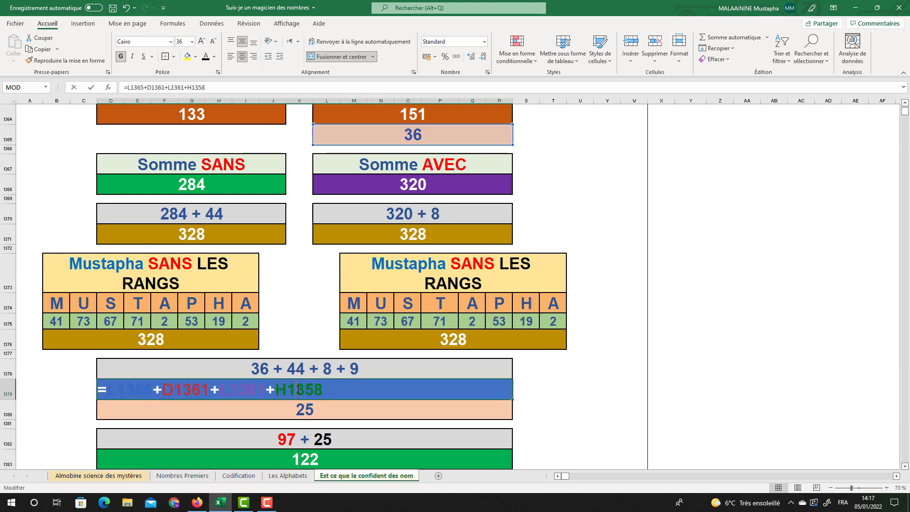
pyautogui.scroll(4, 328, 345)
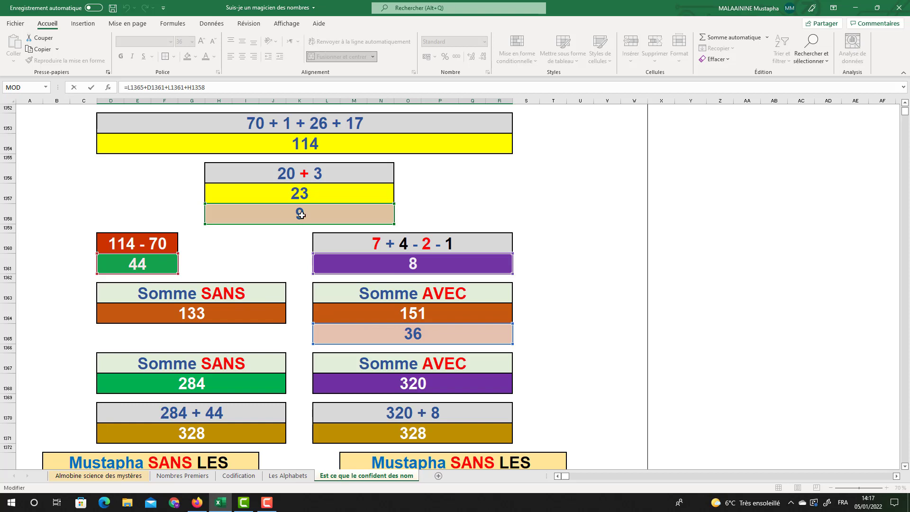
pyautogui.scroll(2, 300, 213)
pyautogui.scroll(-2, 301, 211)
pyautogui.press('Return')
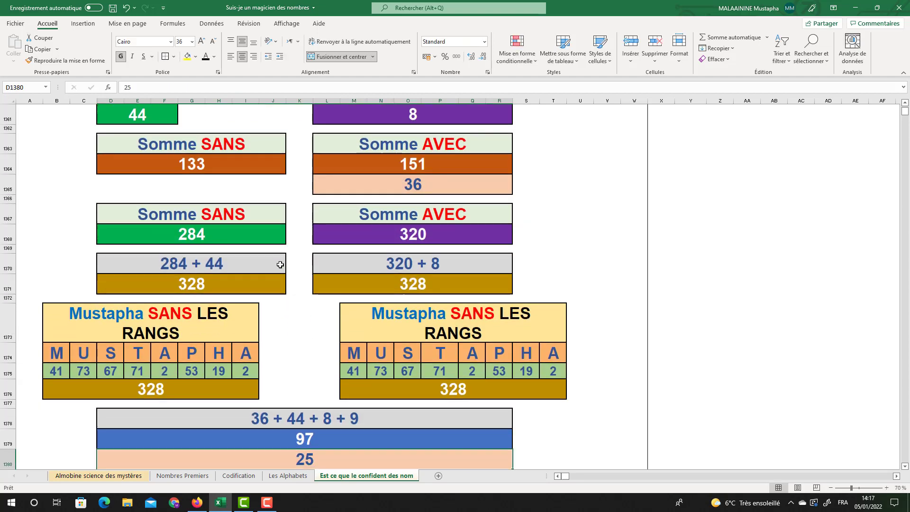
# - Select the D1379 sum and its rank in D1380, followed by the "97 + 25" result in D1383
pyautogui.scroll(-2, 337, 285)
pyautogui.click(309, 340)
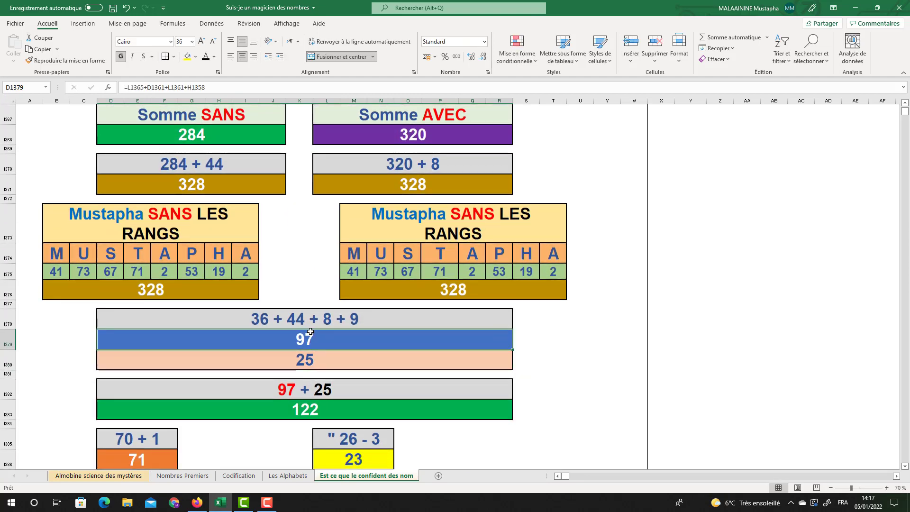
pyautogui.click(305, 359)
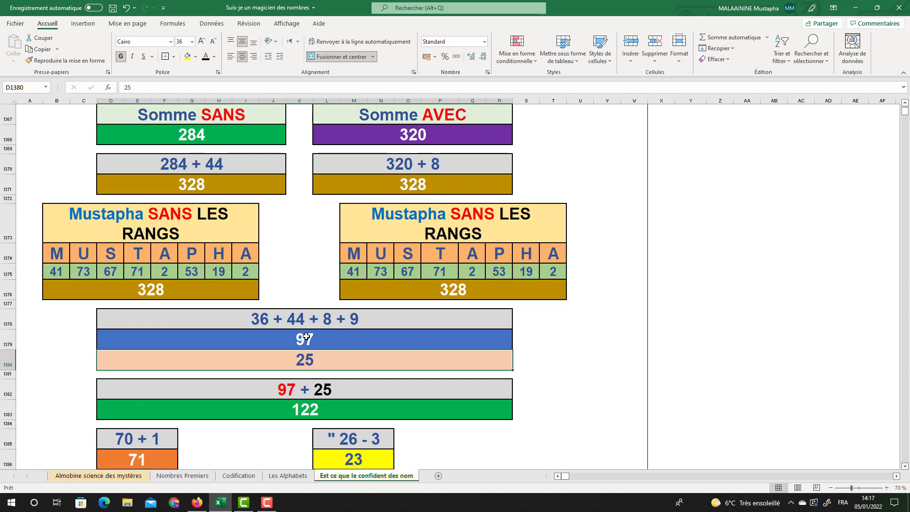
pyautogui.click(306, 337)
pyautogui.click(304, 358)
pyautogui.scroll(-1, 304, 356)
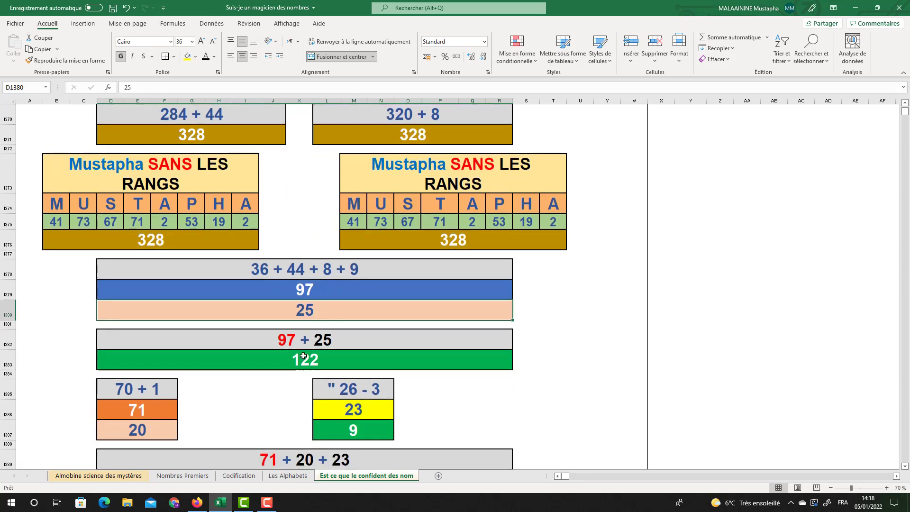
pyautogui.click(304, 357)
# - Inspect the "70 + 1" formula in D1386 and its source cells D1347 and D1349
pyautogui.click(157, 411)
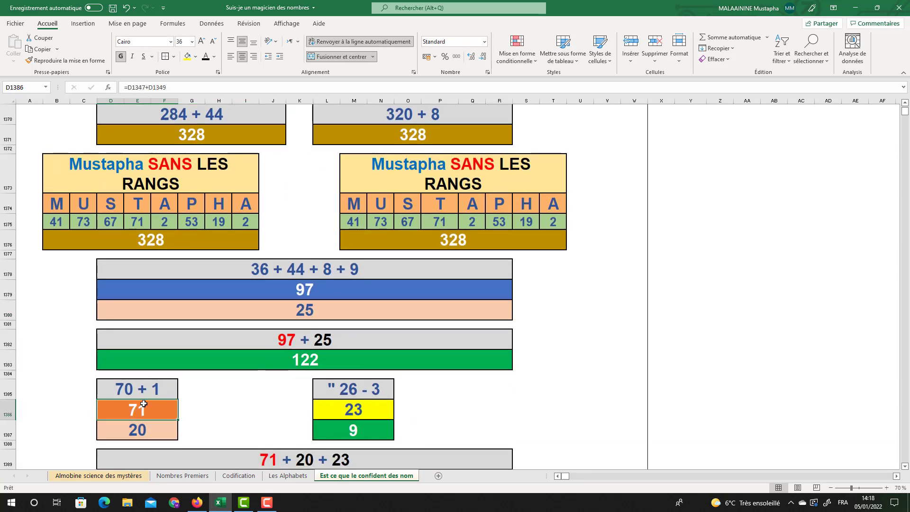
pyautogui.scroll(9, 504, 212)
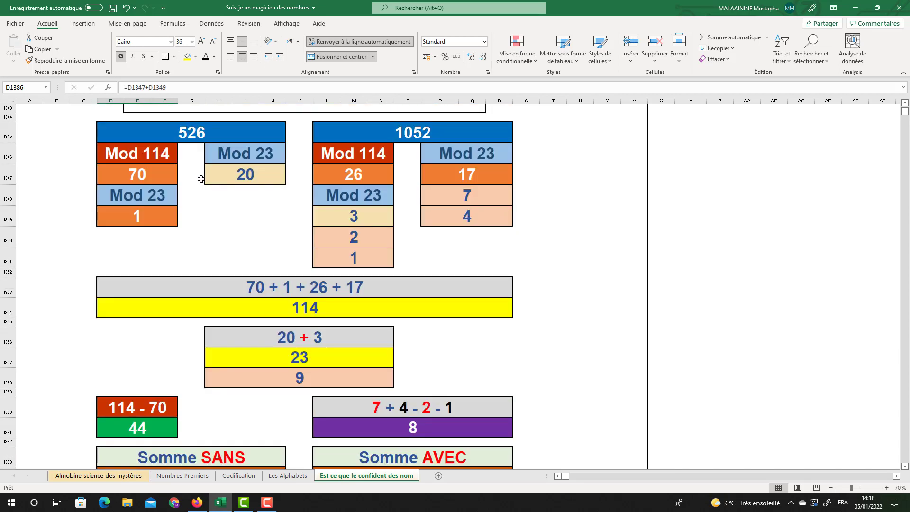
pyautogui.press('Down')
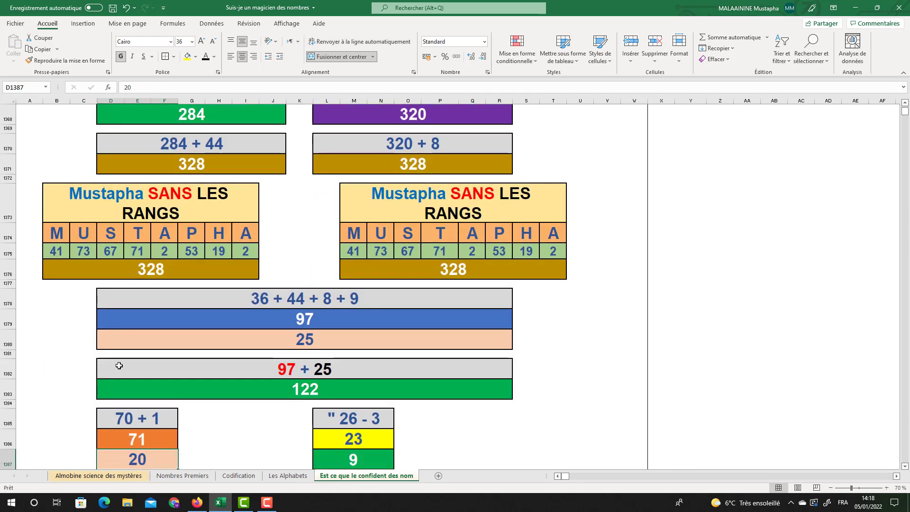
pyautogui.click(137, 445)
# - Inspect the "26 - 3" formula in L1386 and its source cells L1347 and L1349
pyautogui.doubleClick(318, 440)
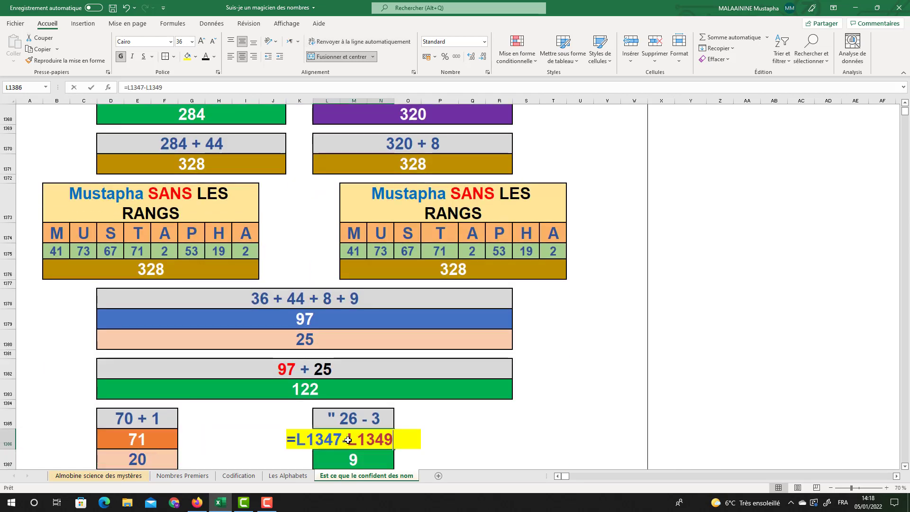
pyautogui.scroll(9, 376, 306)
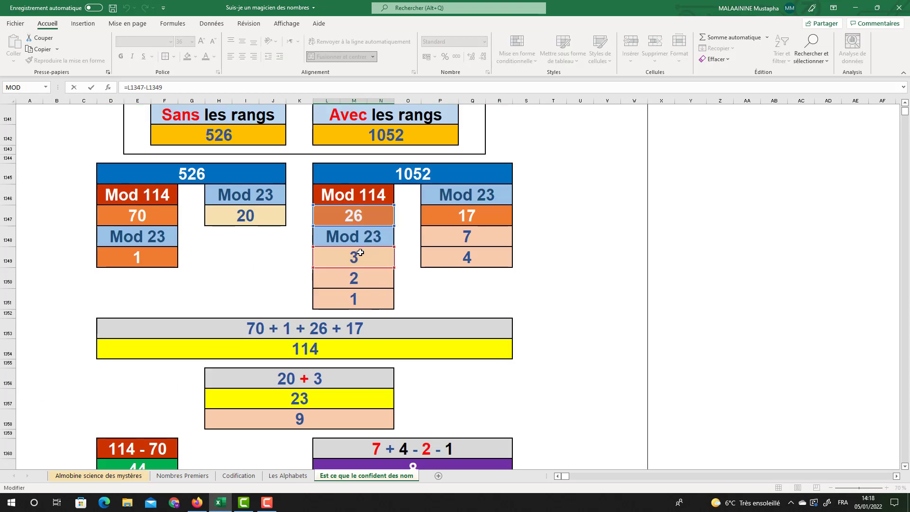
pyautogui.press('Return')
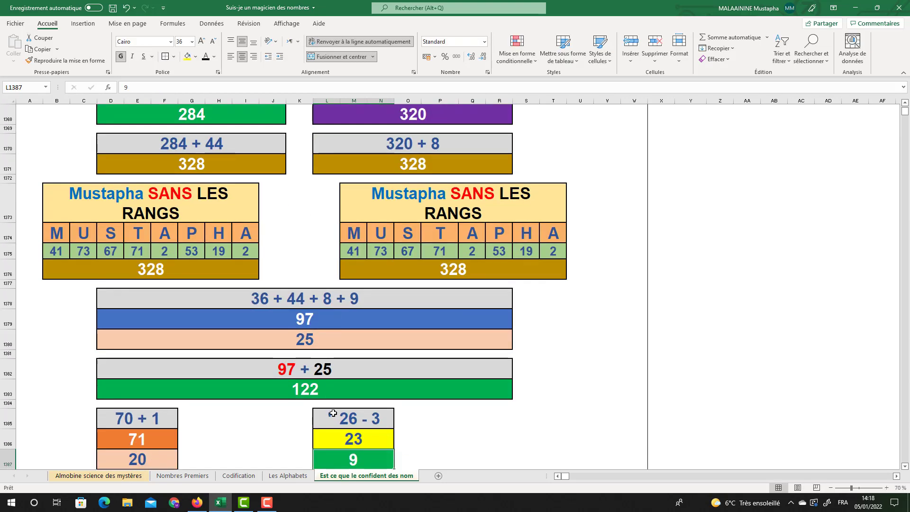
# - Select the rank in D1387, the "70 + 1" result in D1386, the "26 - 3" result in L1386 and its rank in L1387
pyautogui.scroll(-1, 333, 414)
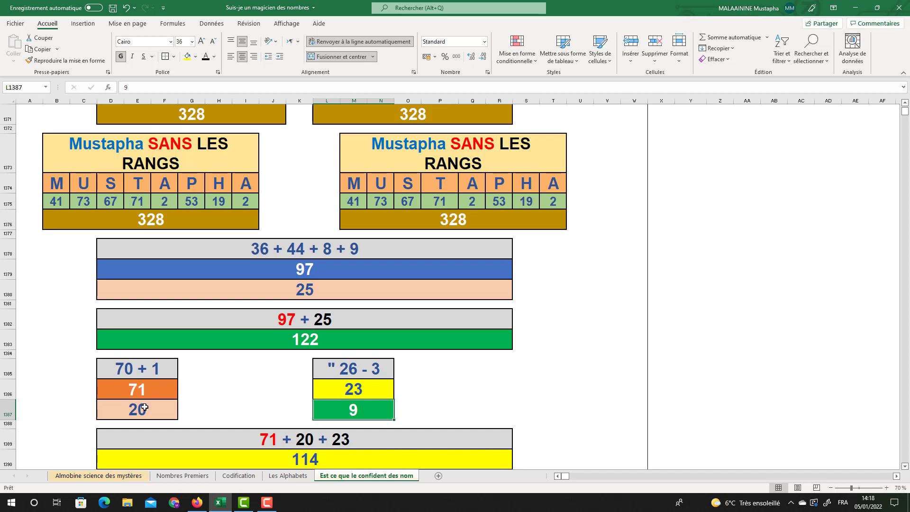
pyautogui.click(145, 408)
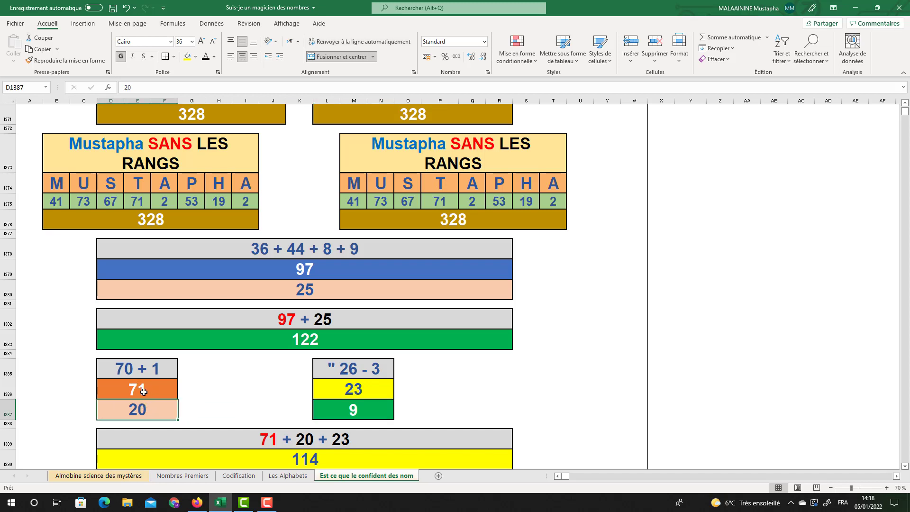
pyautogui.click(143, 391)
pyautogui.doubleClick(144, 392)
pyautogui.press('Escape')
pyautogui.click(375, 392)
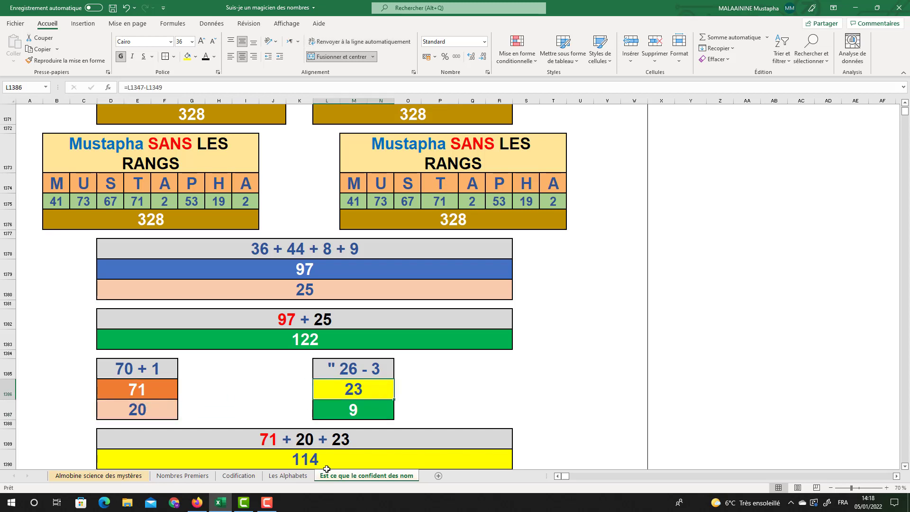
pyautogui.click(362, 410)
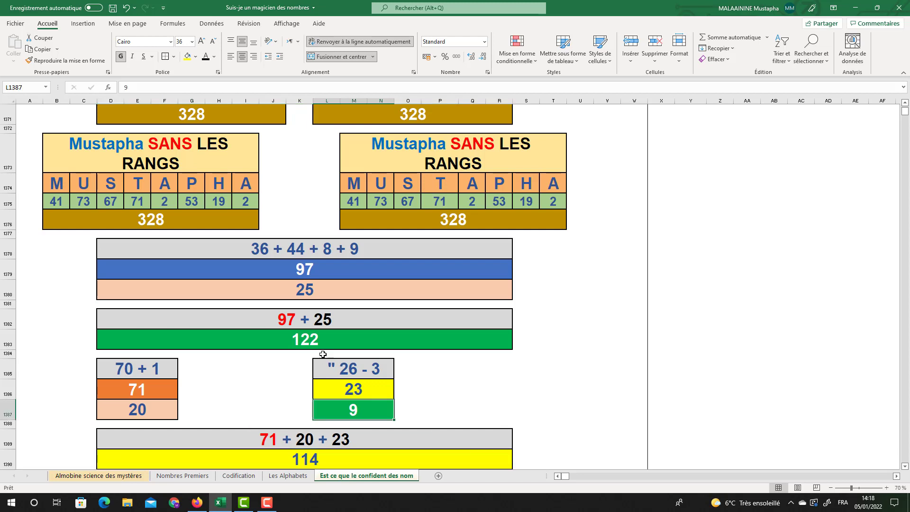
# - Inspect the "122 - 9" formula in D1393 and its rank in D1394, and reselect D1393
pyautogui.scroll(-1, 323, 355)
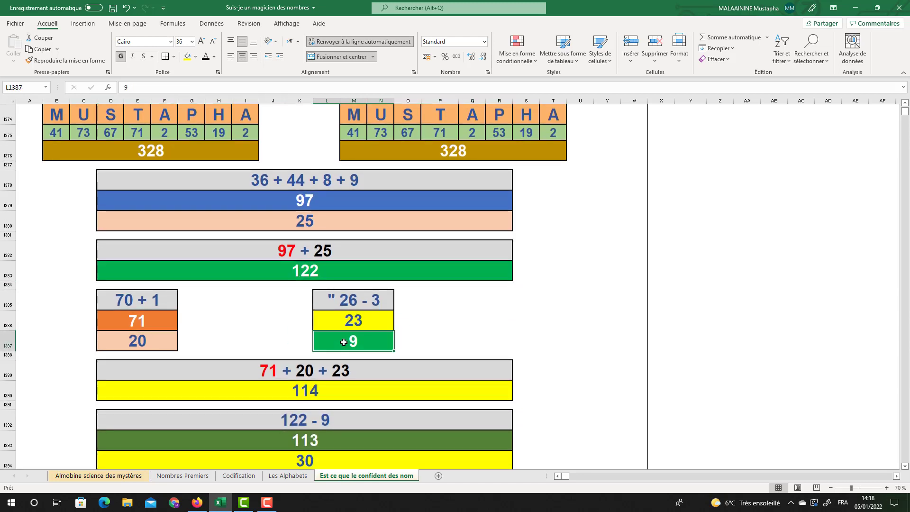
pyautogui.scroll(-1, 344, 342)
pyautogui.click(323, 392)
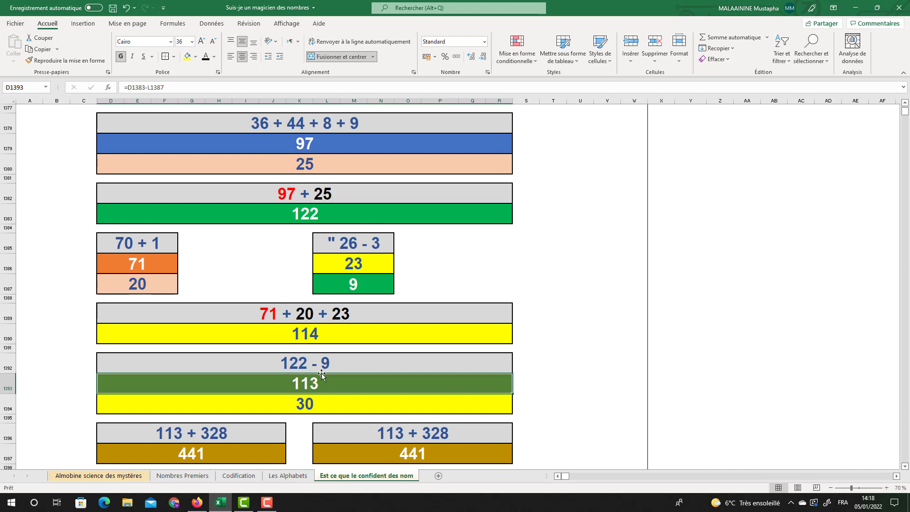
pyautogui.click(311, 404)
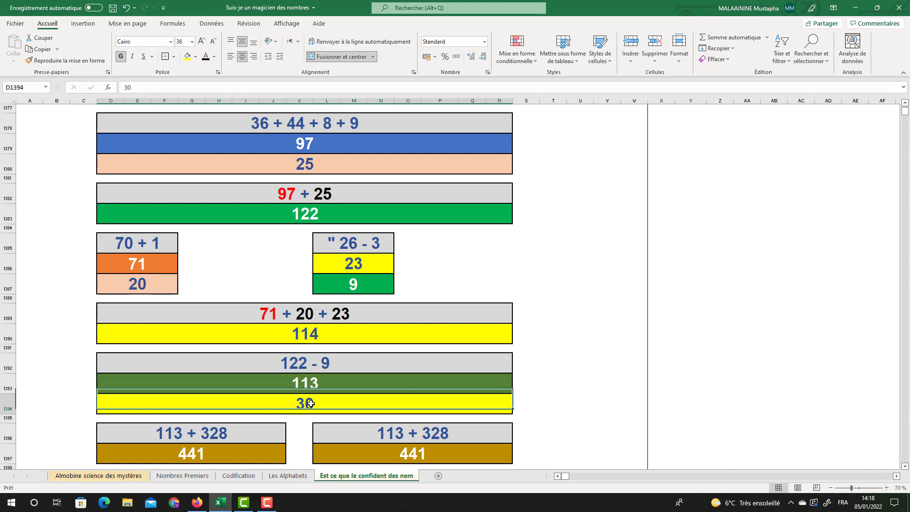
pyautogui.click(337, 381)
# - Compare the "113 + 328" results with the two "AVEC LES RANGS" name tables, and return to the top of the sheet
pyautogui.scroll(3, 227, 299)
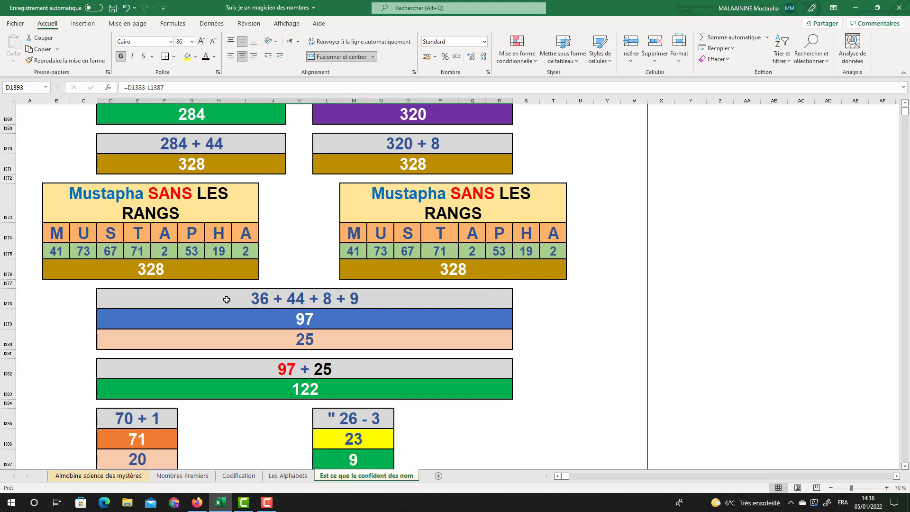
pyautogui.scroll(-6, 227, 299)
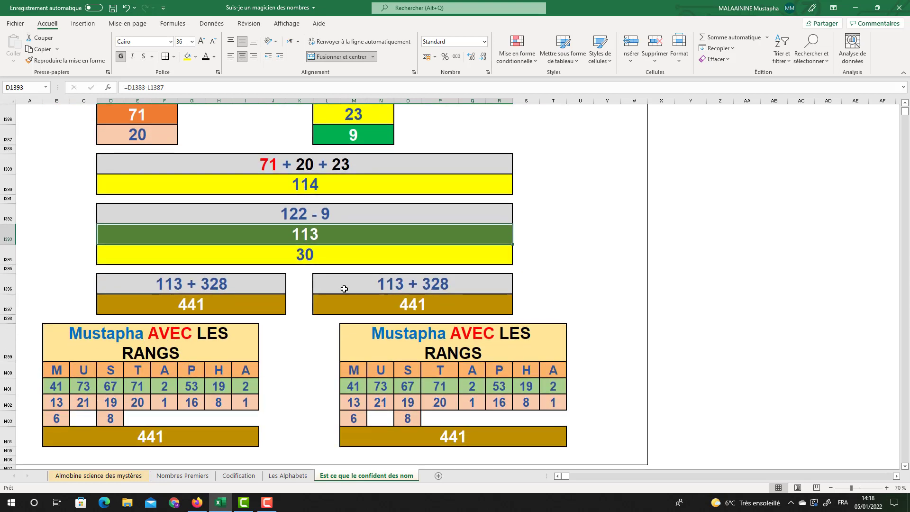
pyautogui.scroll(5, 348, 254)
pyautogui.scroll(-6, 462, 228)
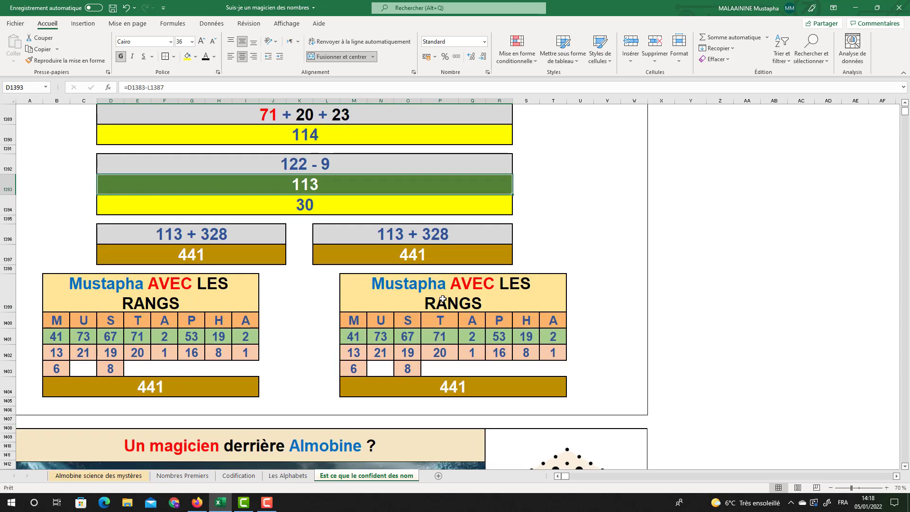
pyautogui.scroll(-1, 364, 416)
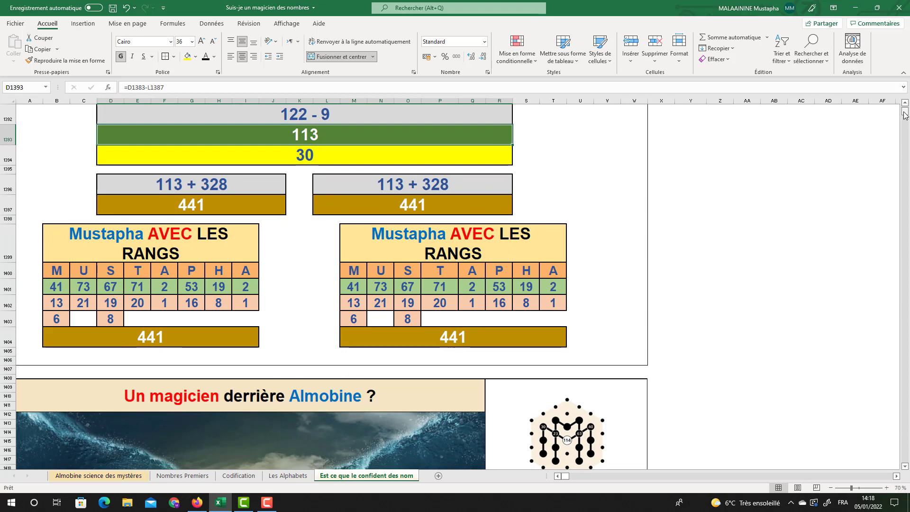
pyautogui.moveTo(905, 112); pyautogui.dragTo(905, 105)
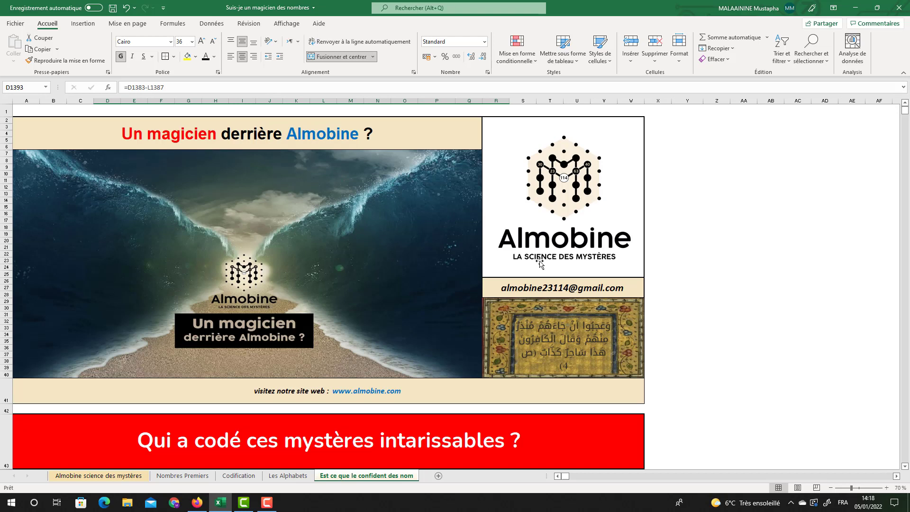